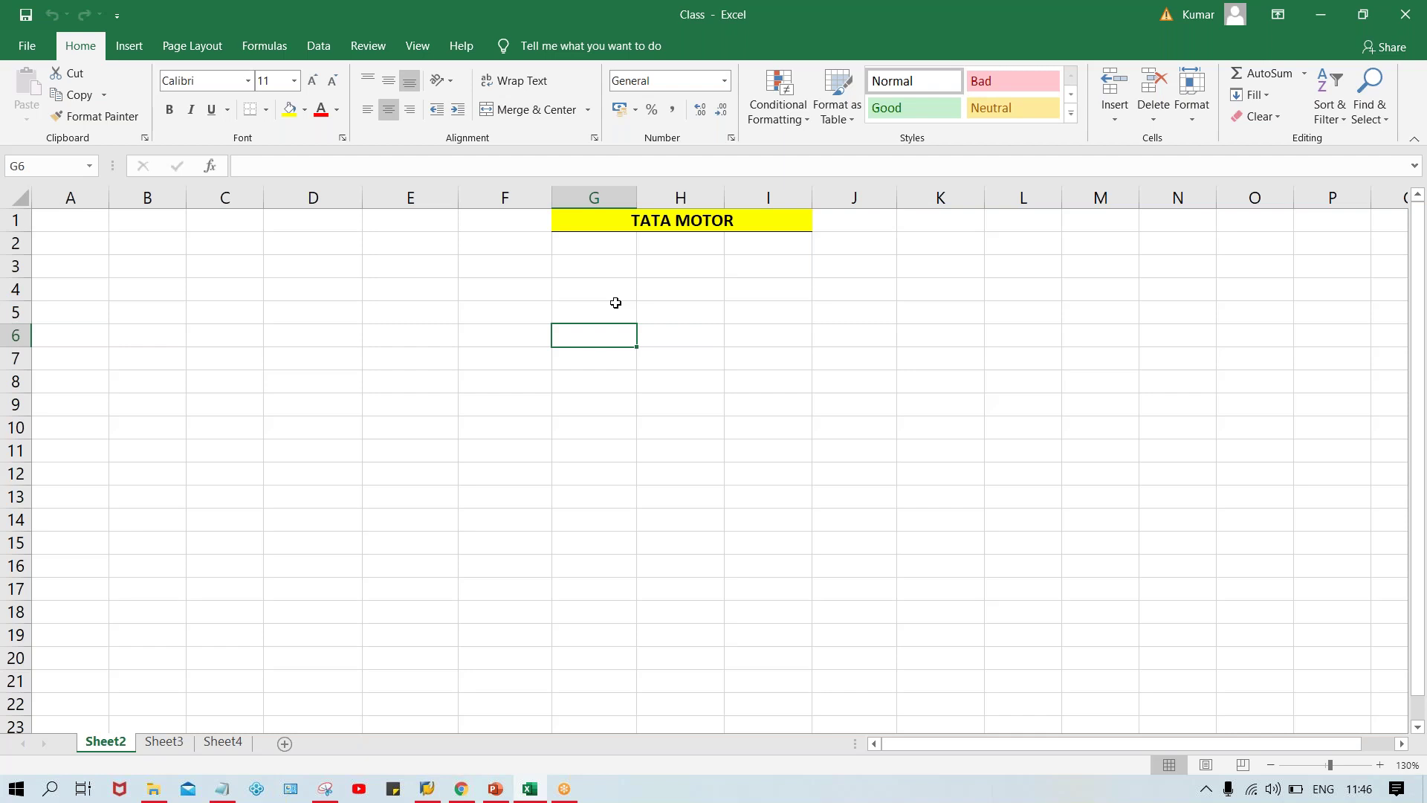
Select cell G4 on the TATA MOTOR sheet and bring SAP Logon forward.
click(606, 292)
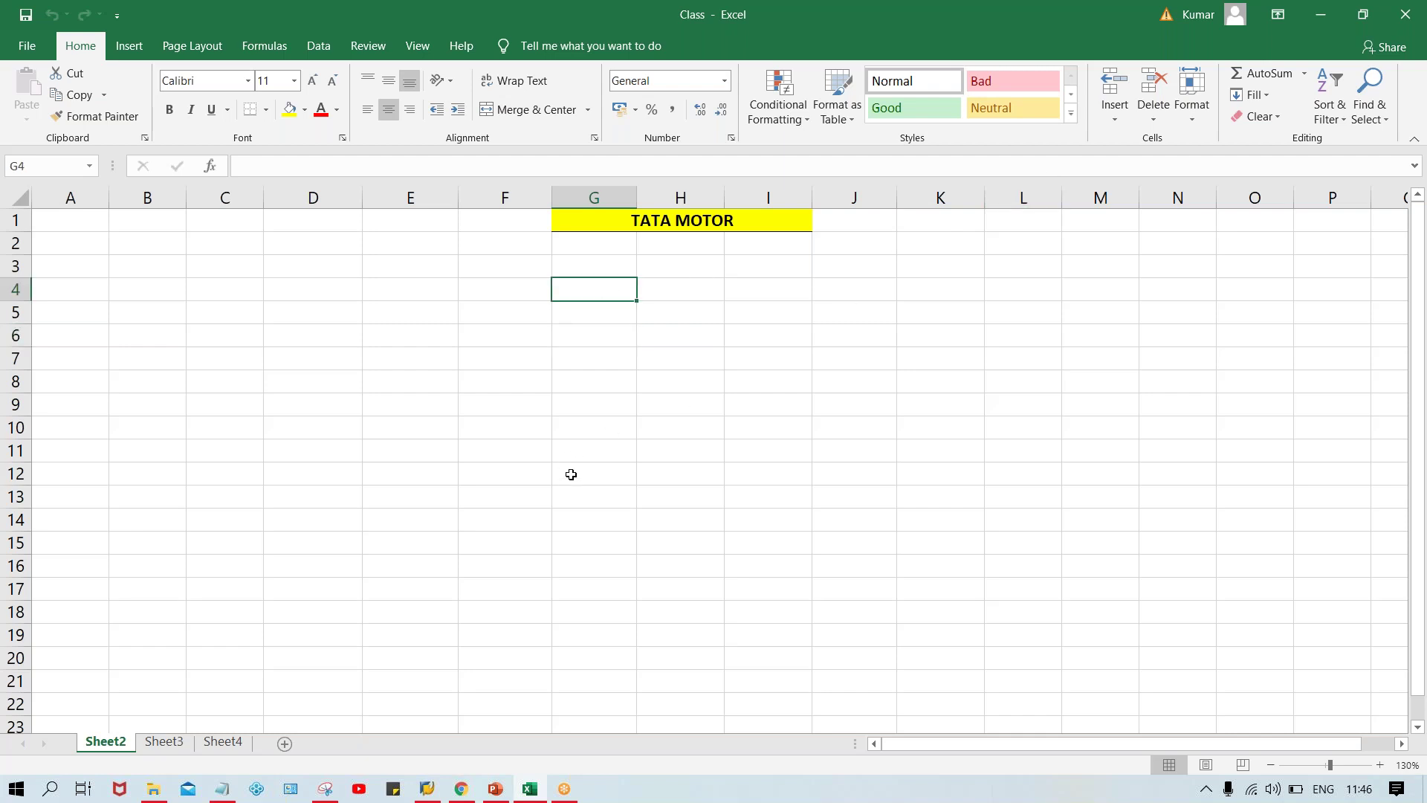
click(426, 789)
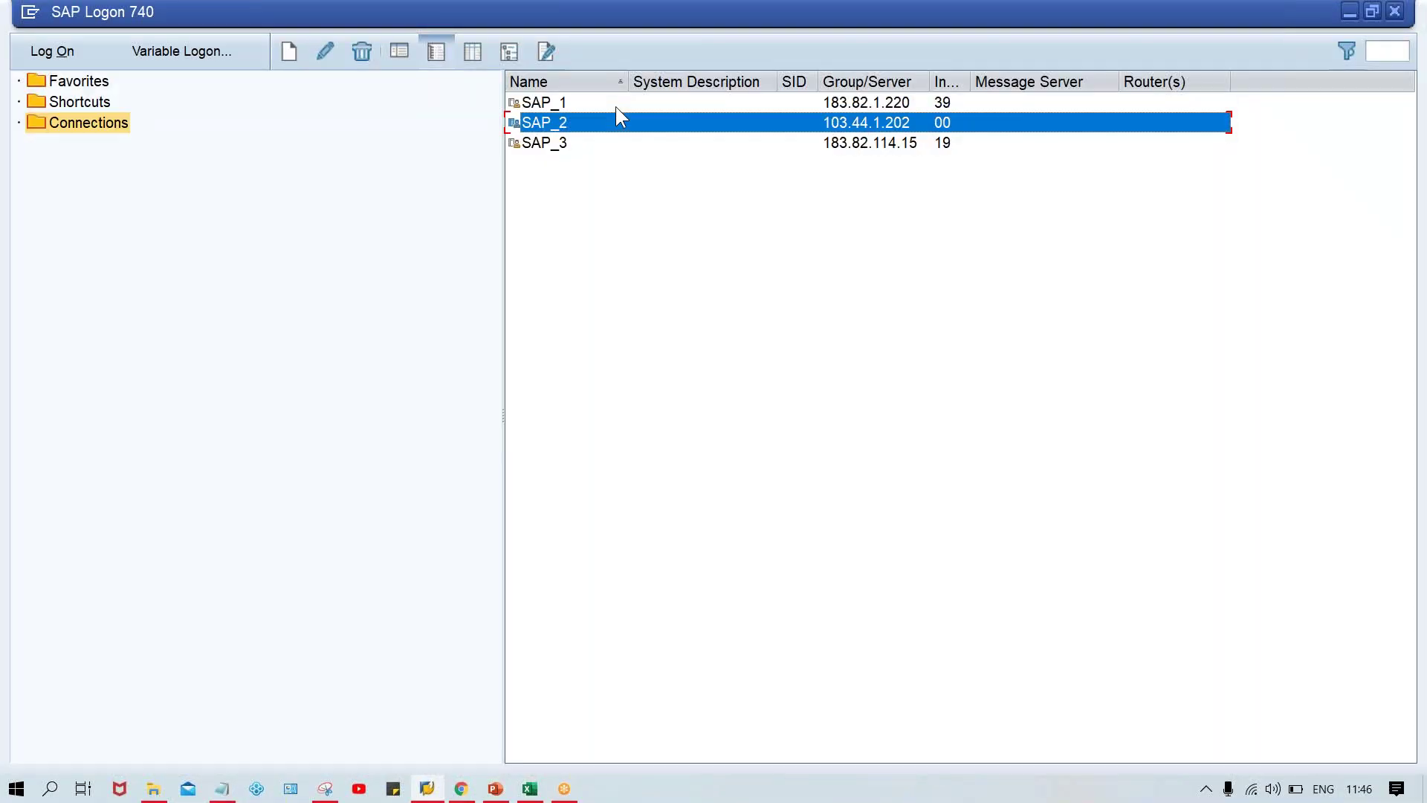
Log on to the SAP_2 connection in client 800 using the saved user name and password.
click(562, 127)
double_click(613, 124)
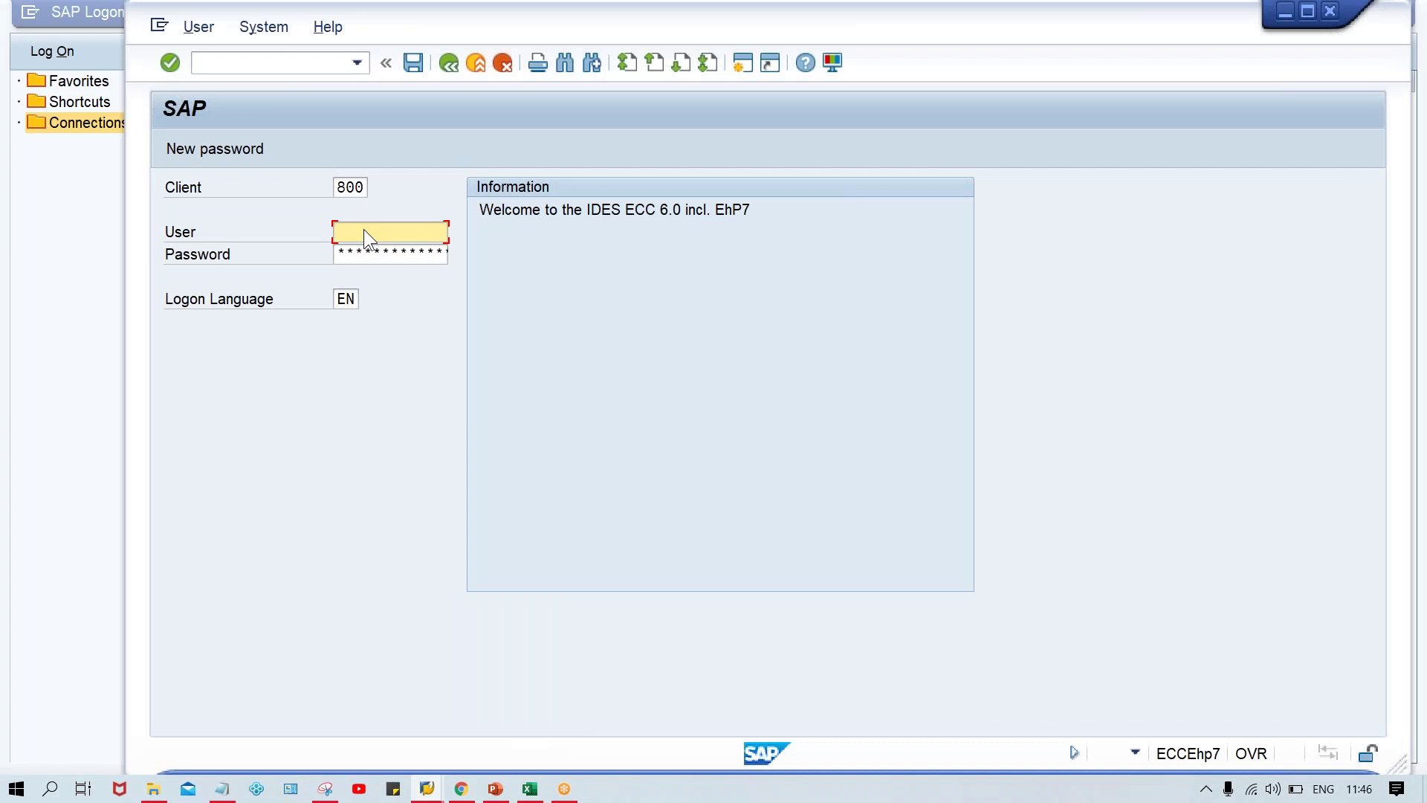
click(366, 232)
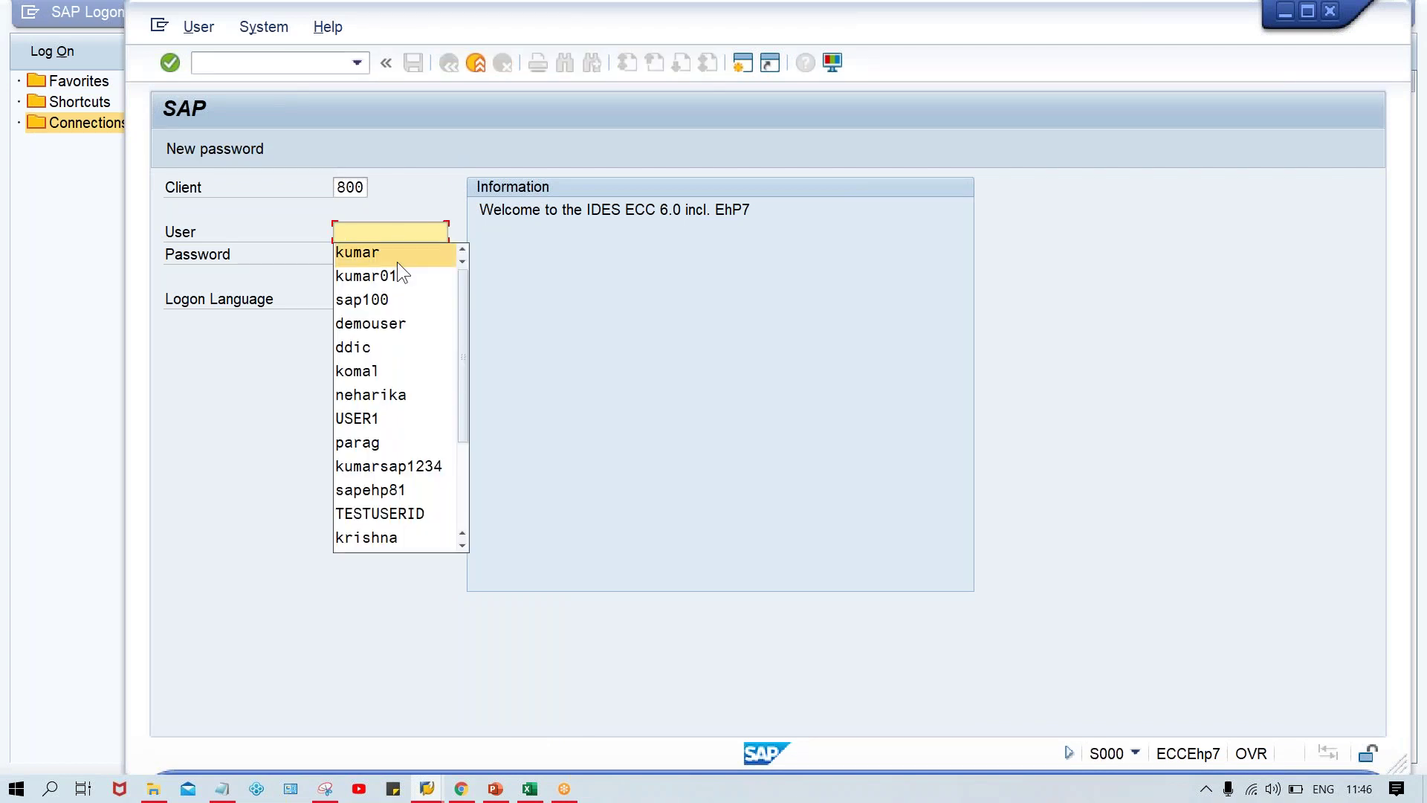
click(397, 262)
key(Tab)
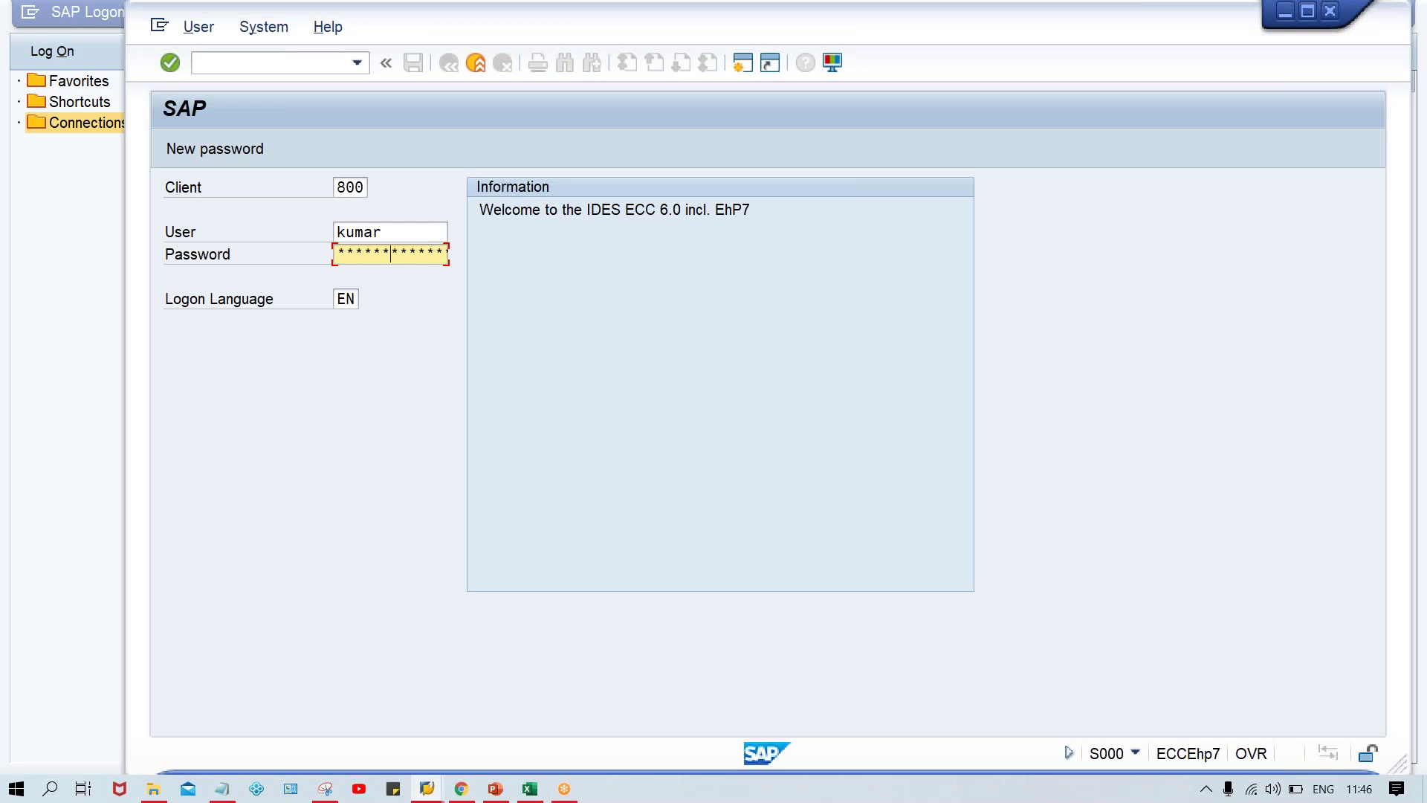
key(Return)
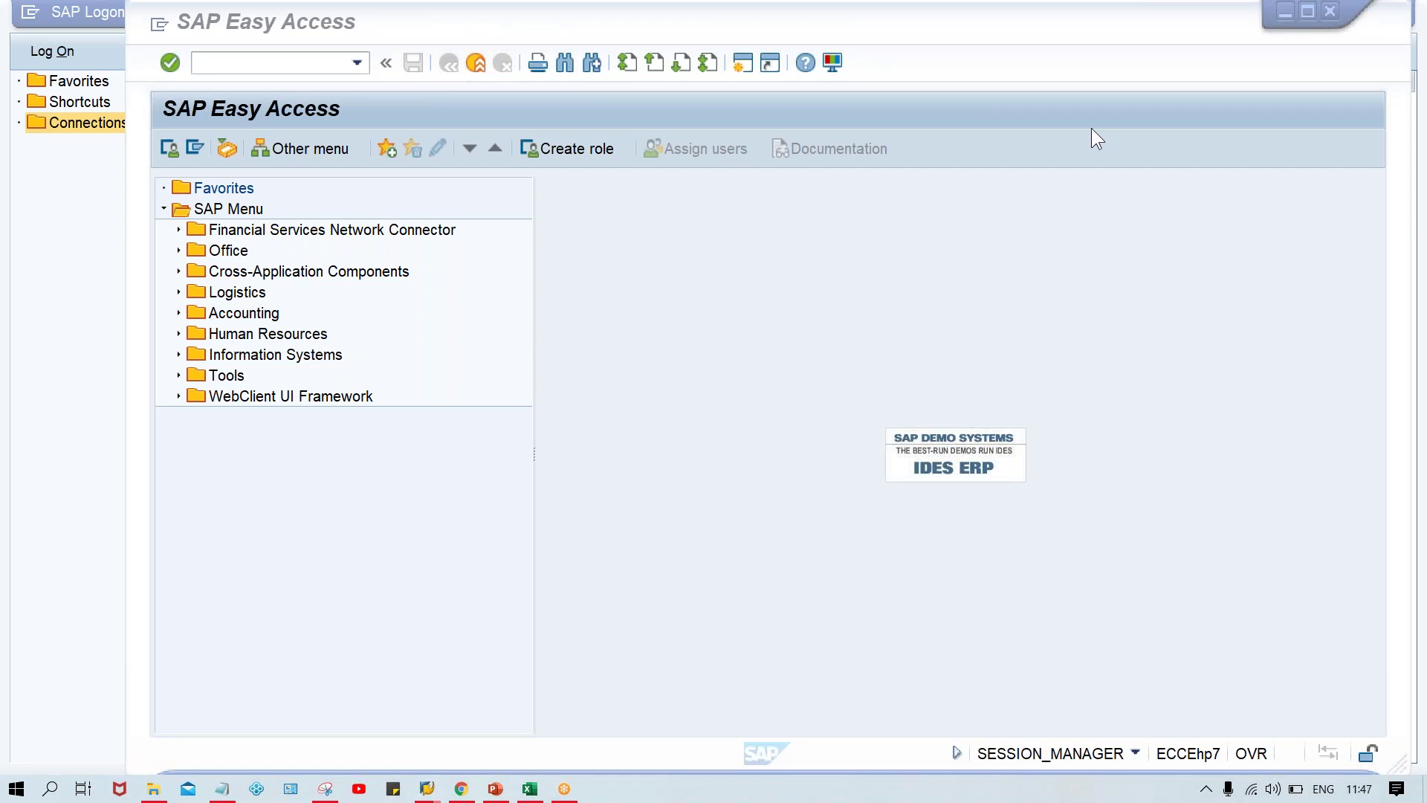
Run FBL5N for company code TM00 to list the customer's open line items.
click(279, 58)
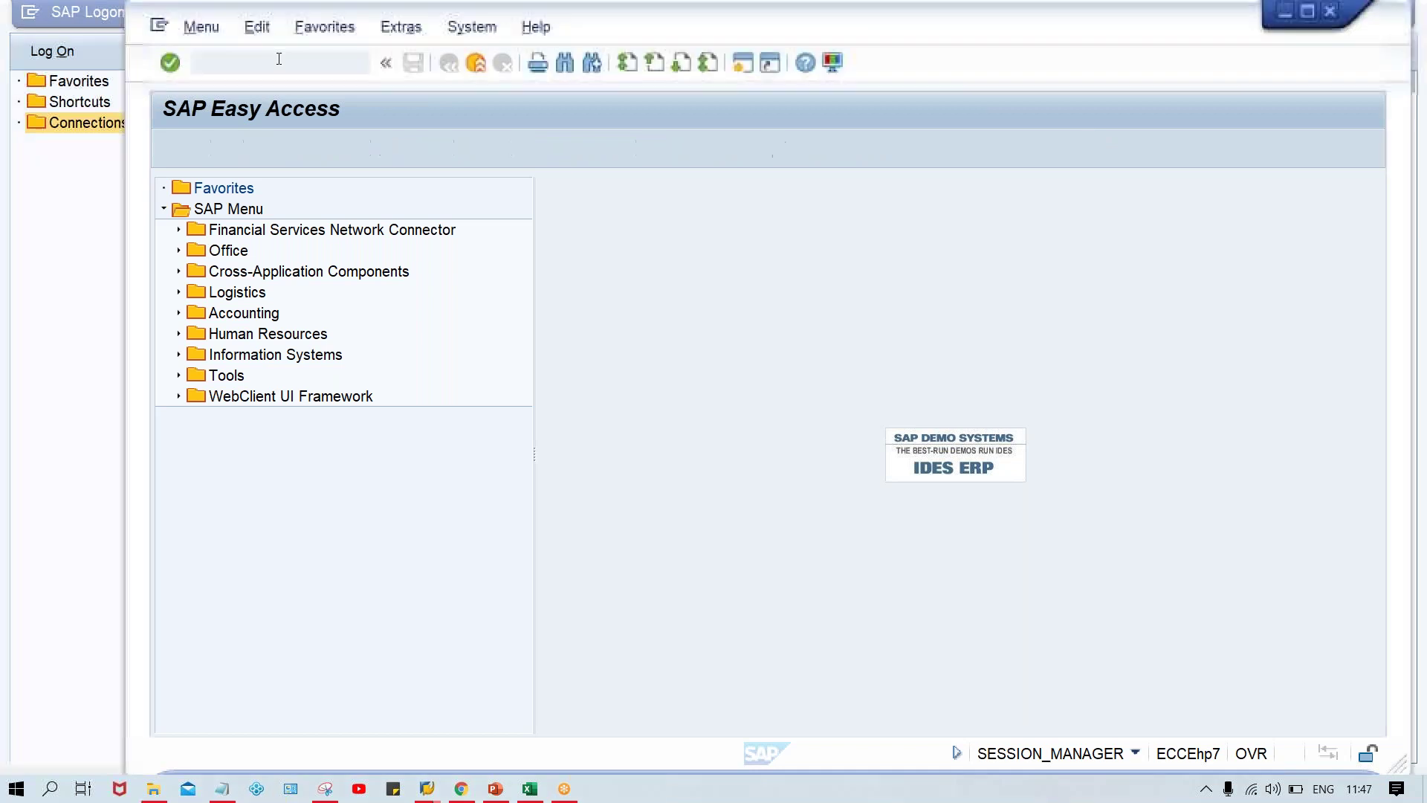
text(fbl5n)
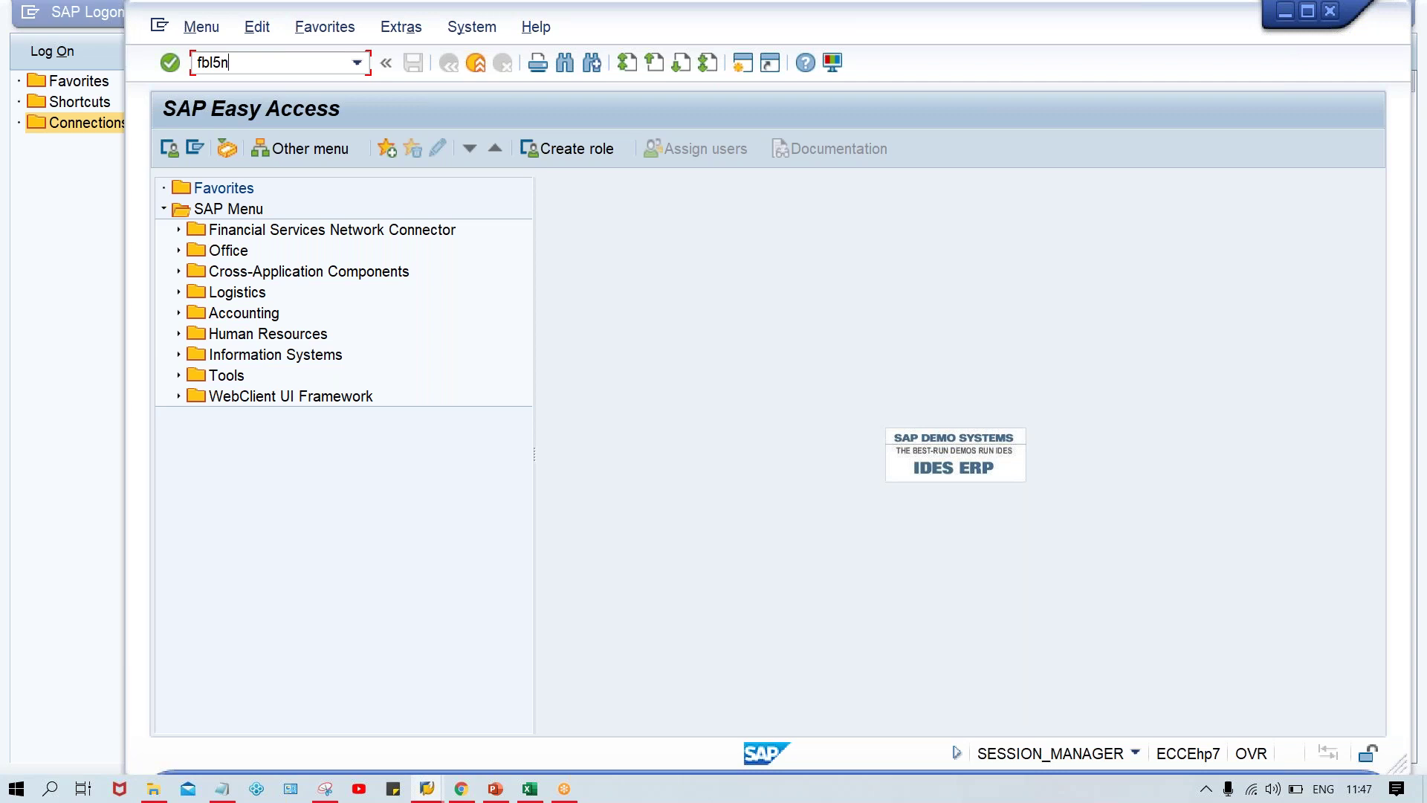
key(Return)
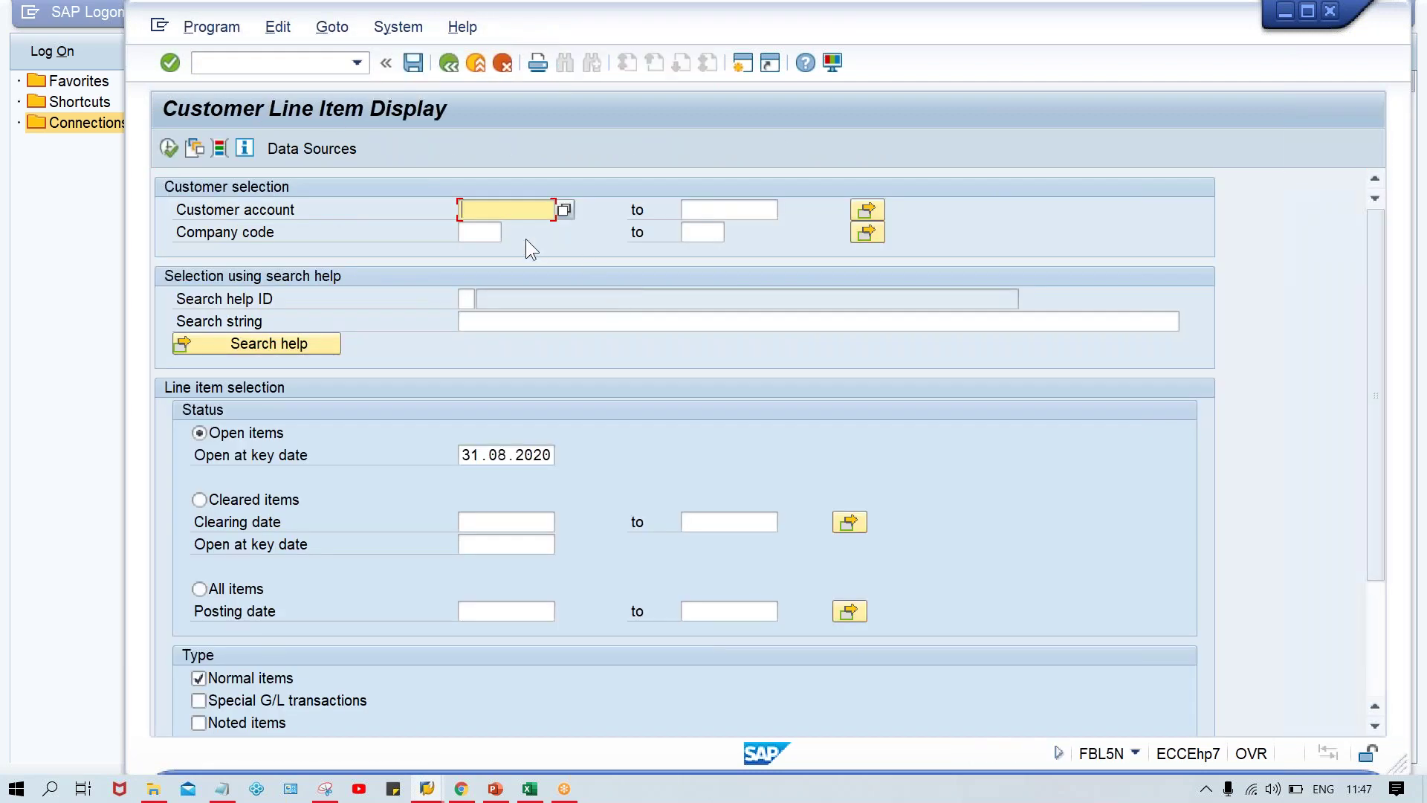
click(497, 232)
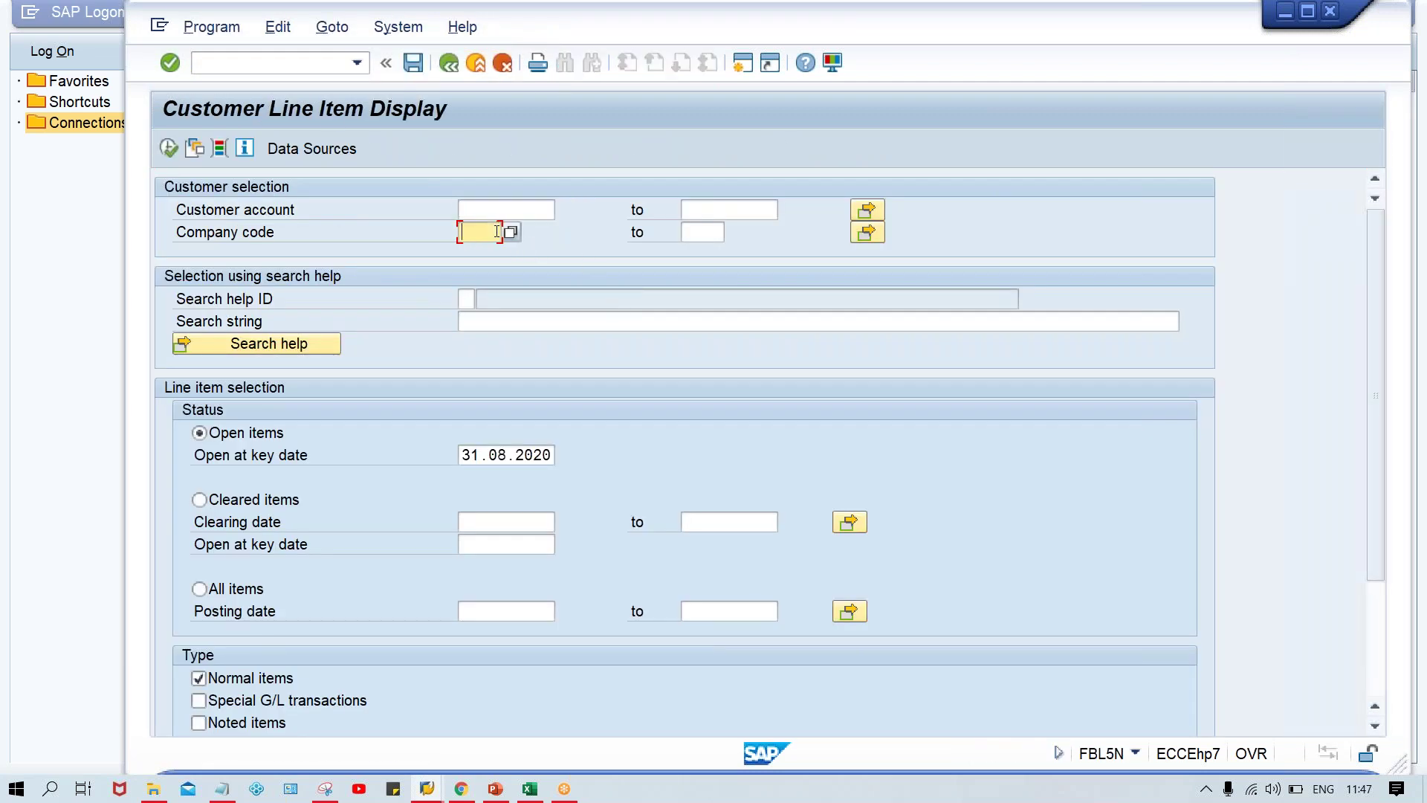
key(Caps_Lock)
text(TM00)
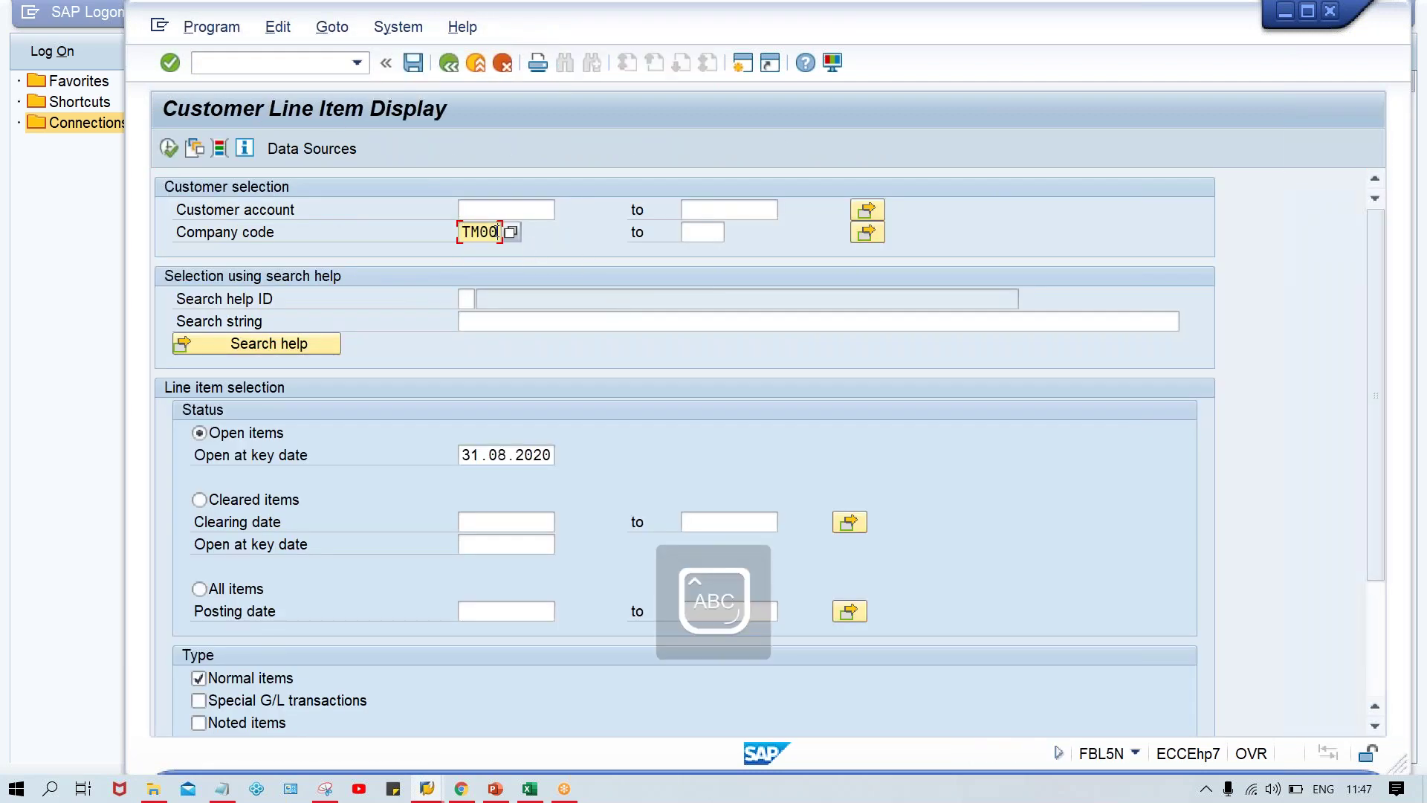
click(160, 149)
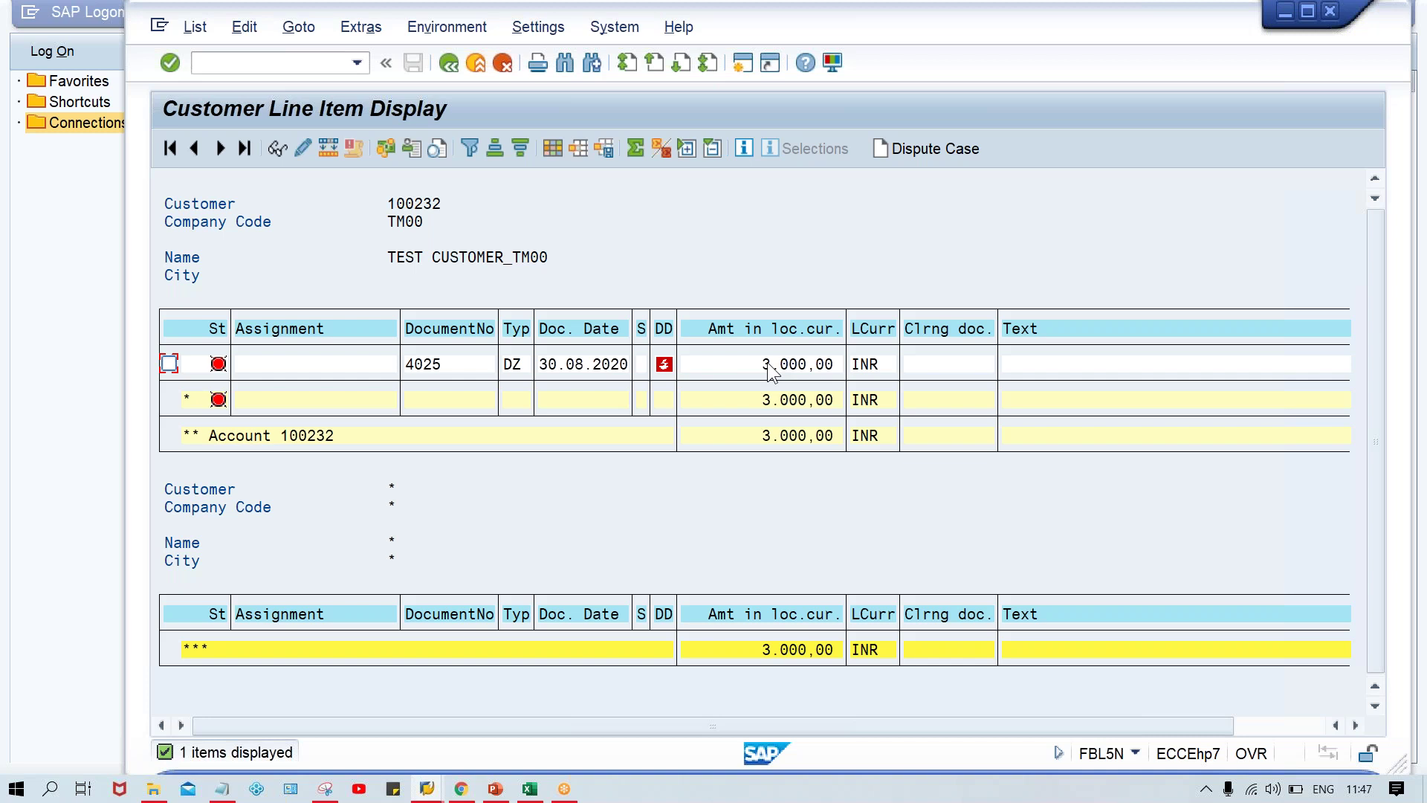
click(268, 62)
Start an F-28 incoming payment with document date 31.08.2020, bank account 1000 and amount 3000.
text(/NF-28)
key(Return)
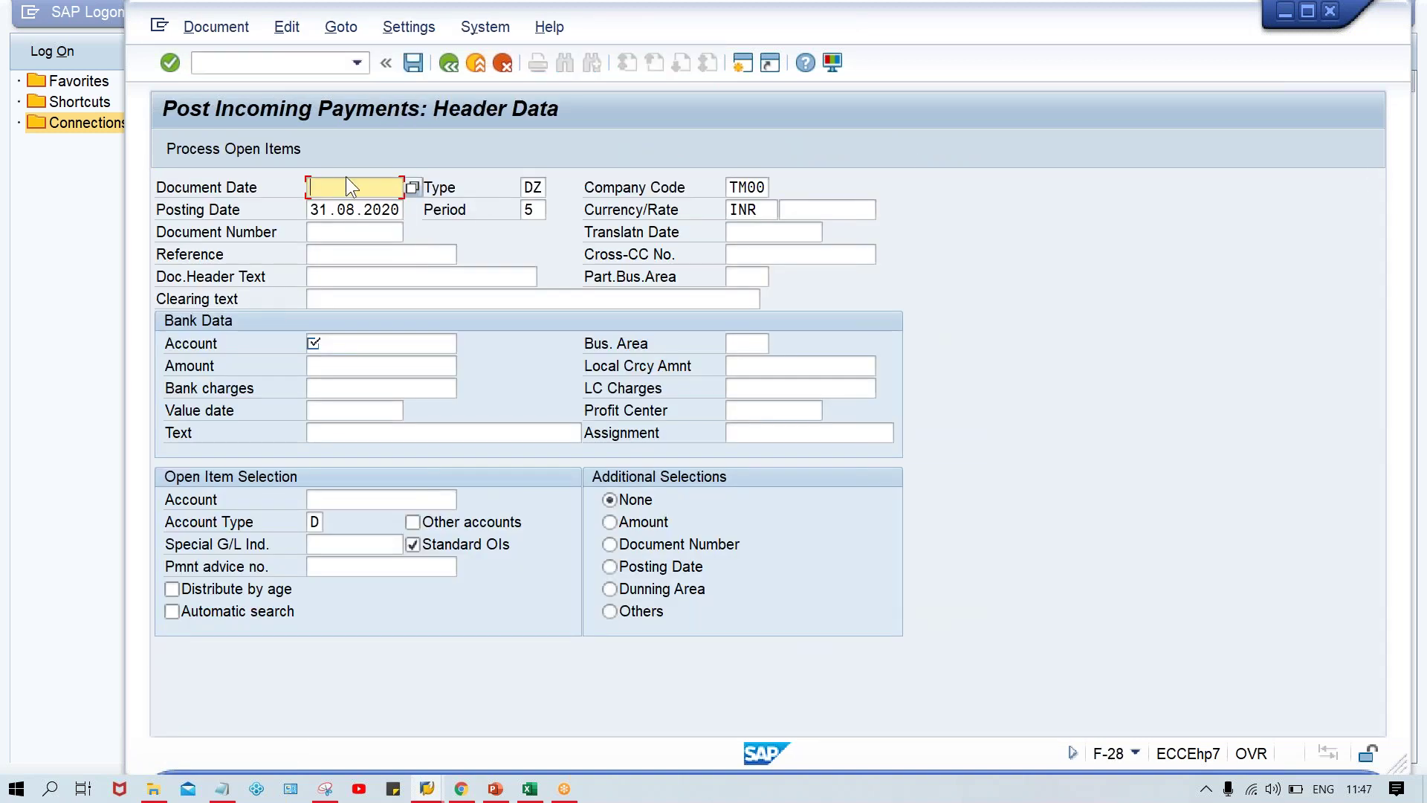
click(335, 209)
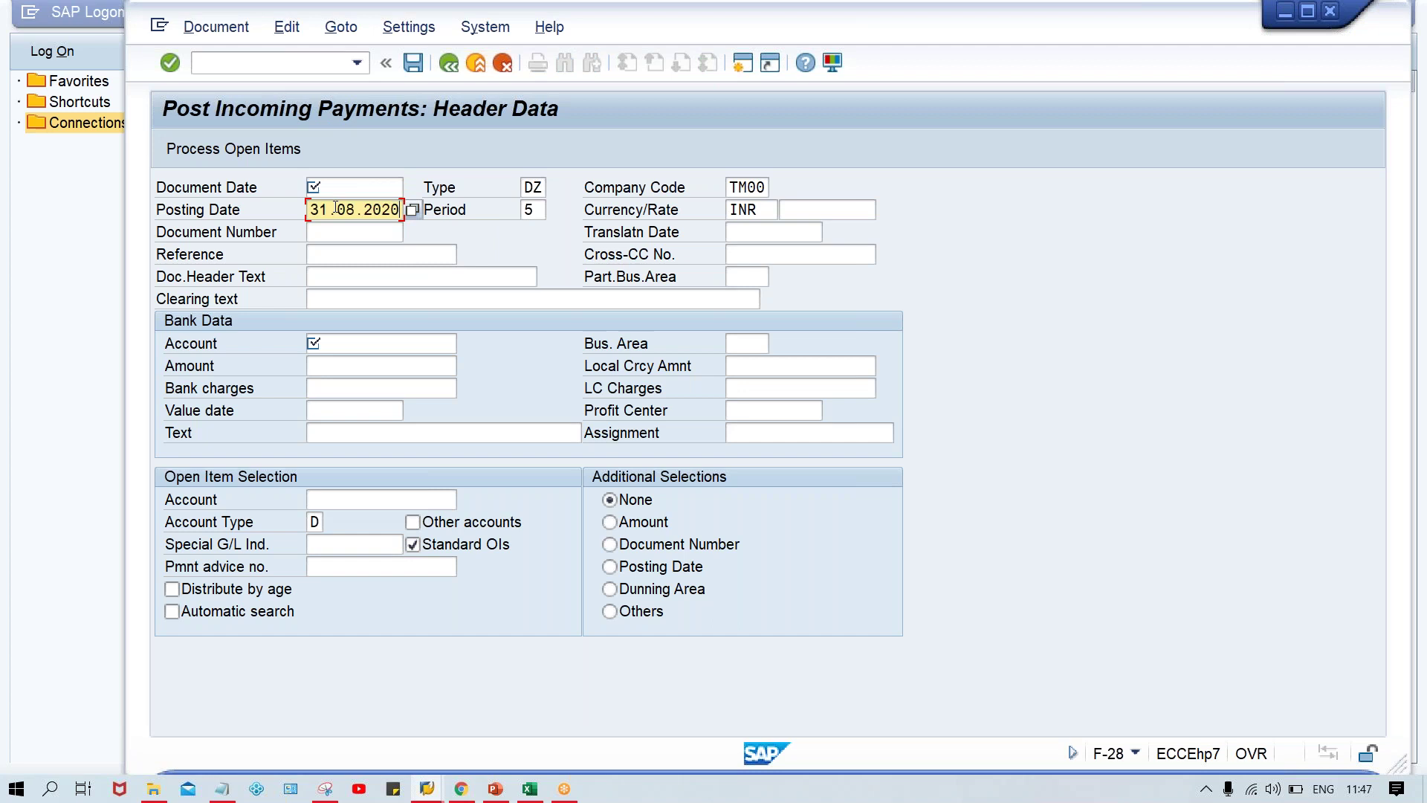
click(327, 181)
text(31.08.2020)
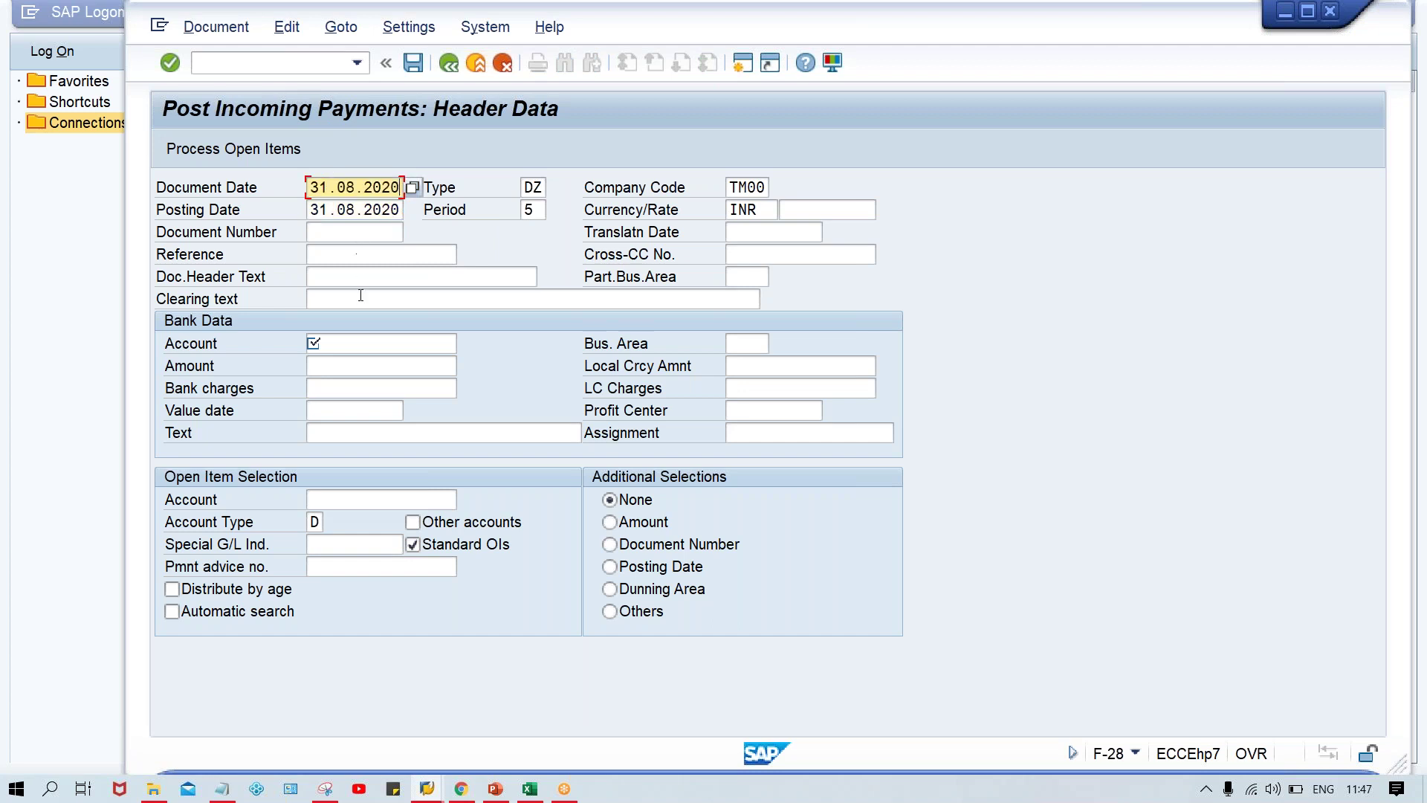
click(353, 342)
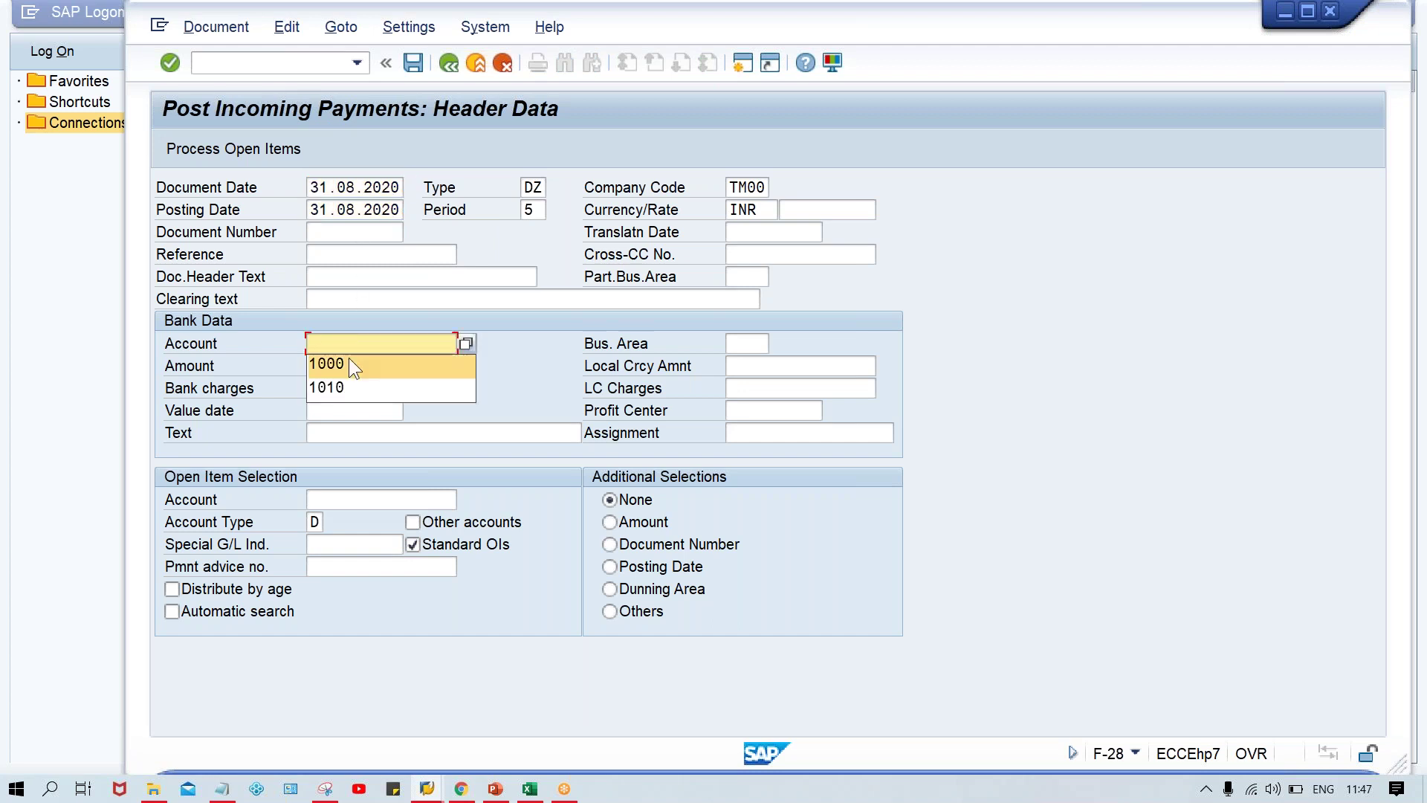
click(349, 358)
click(332, 367)
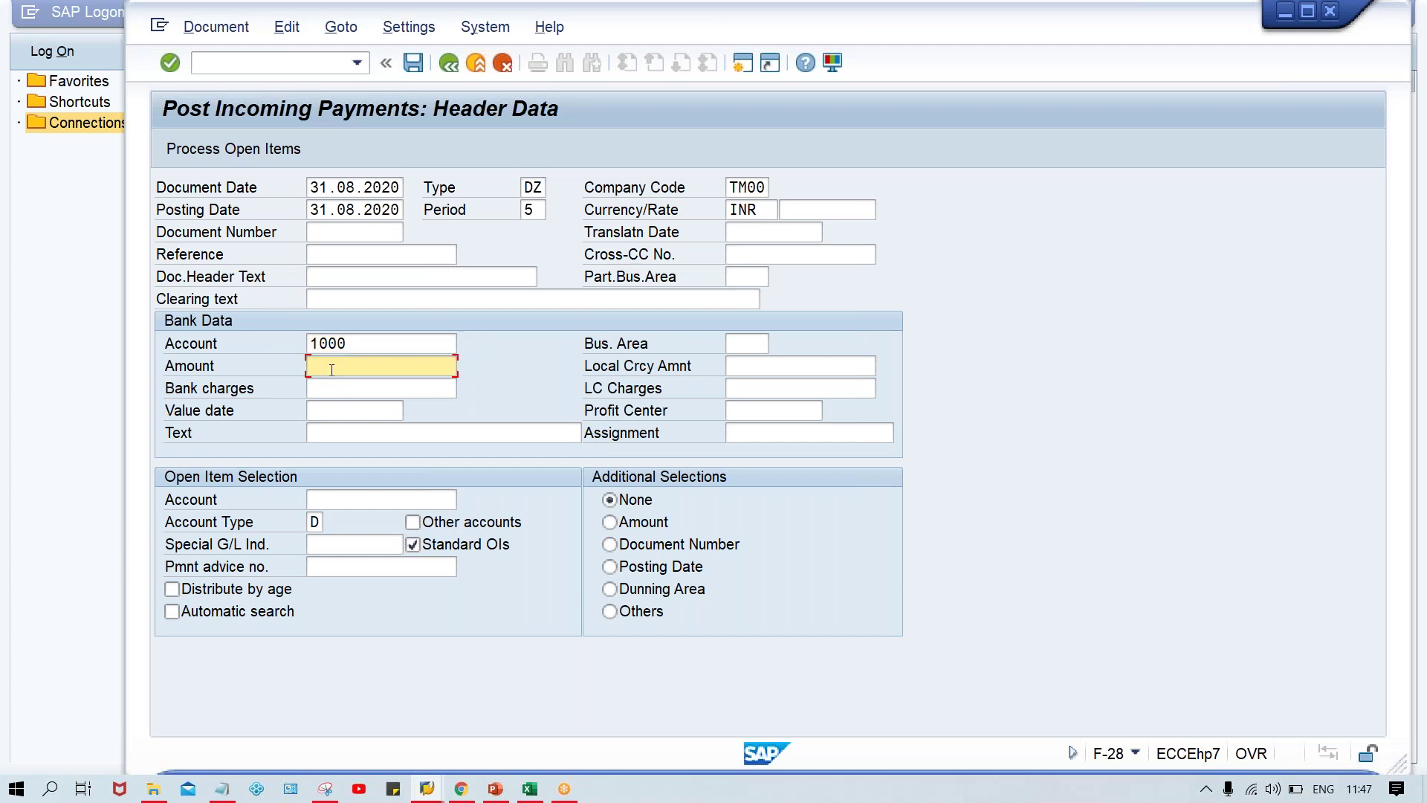
text(3000)
Choose the saved customer account, process its open items and post the payment.
click(334, 500)
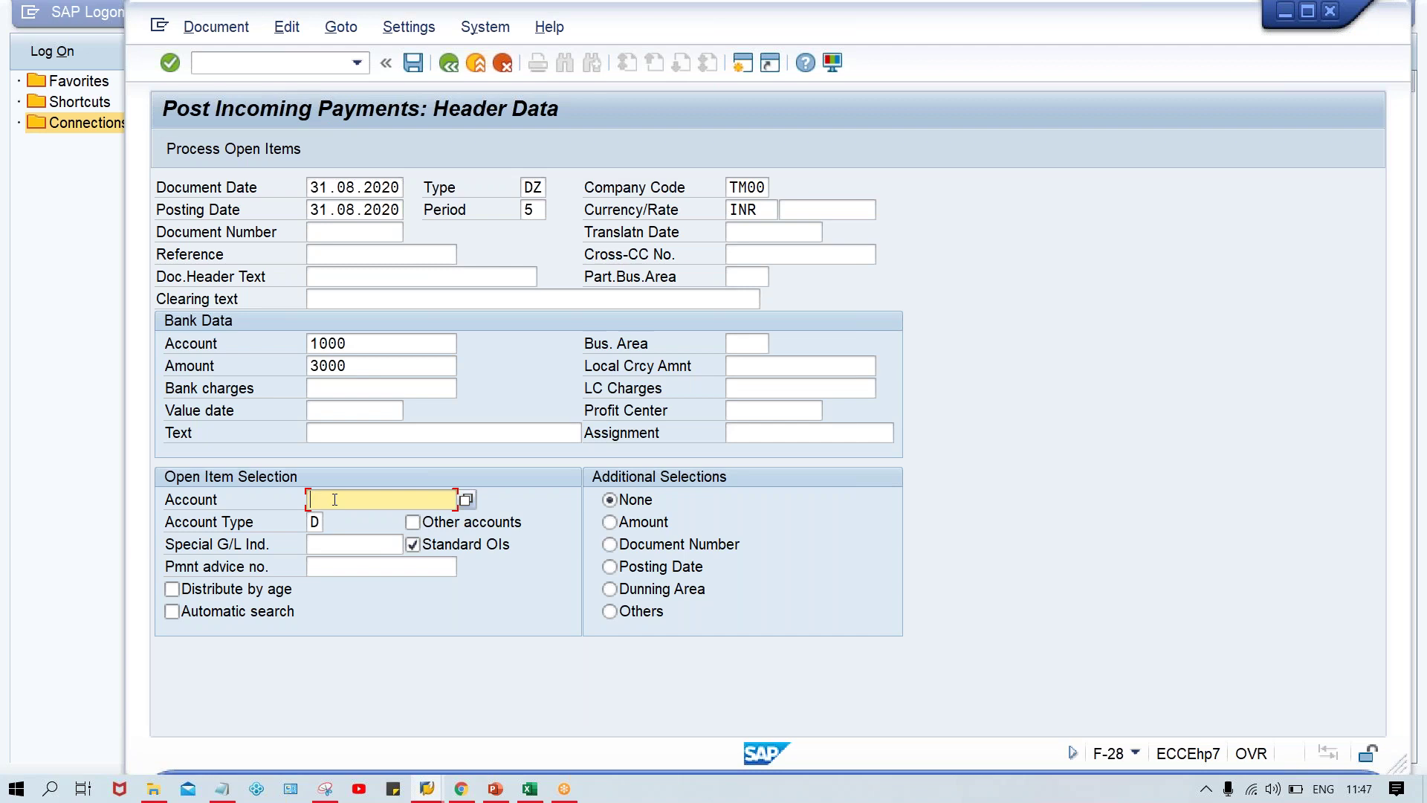
click(376, 499)
key(Down)
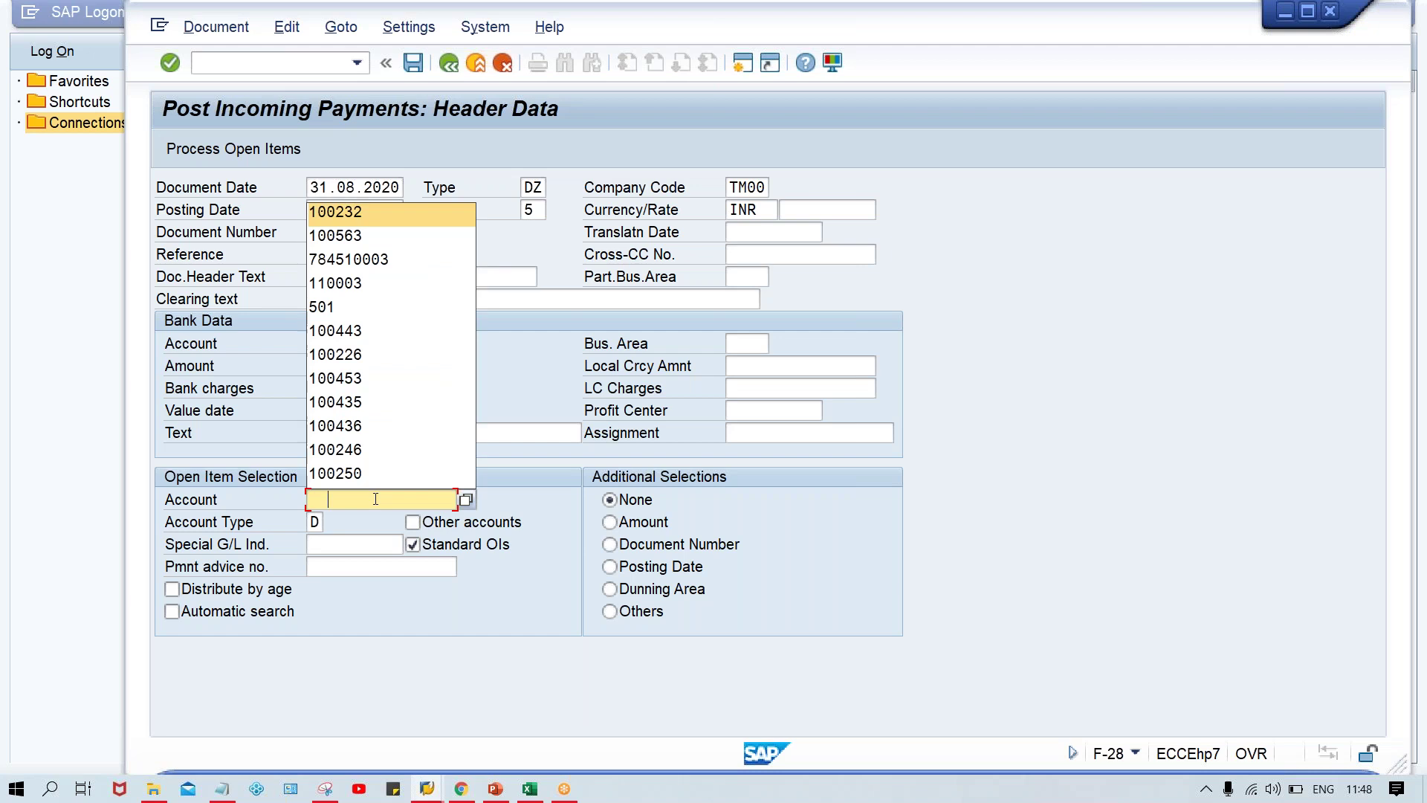
key(Return)
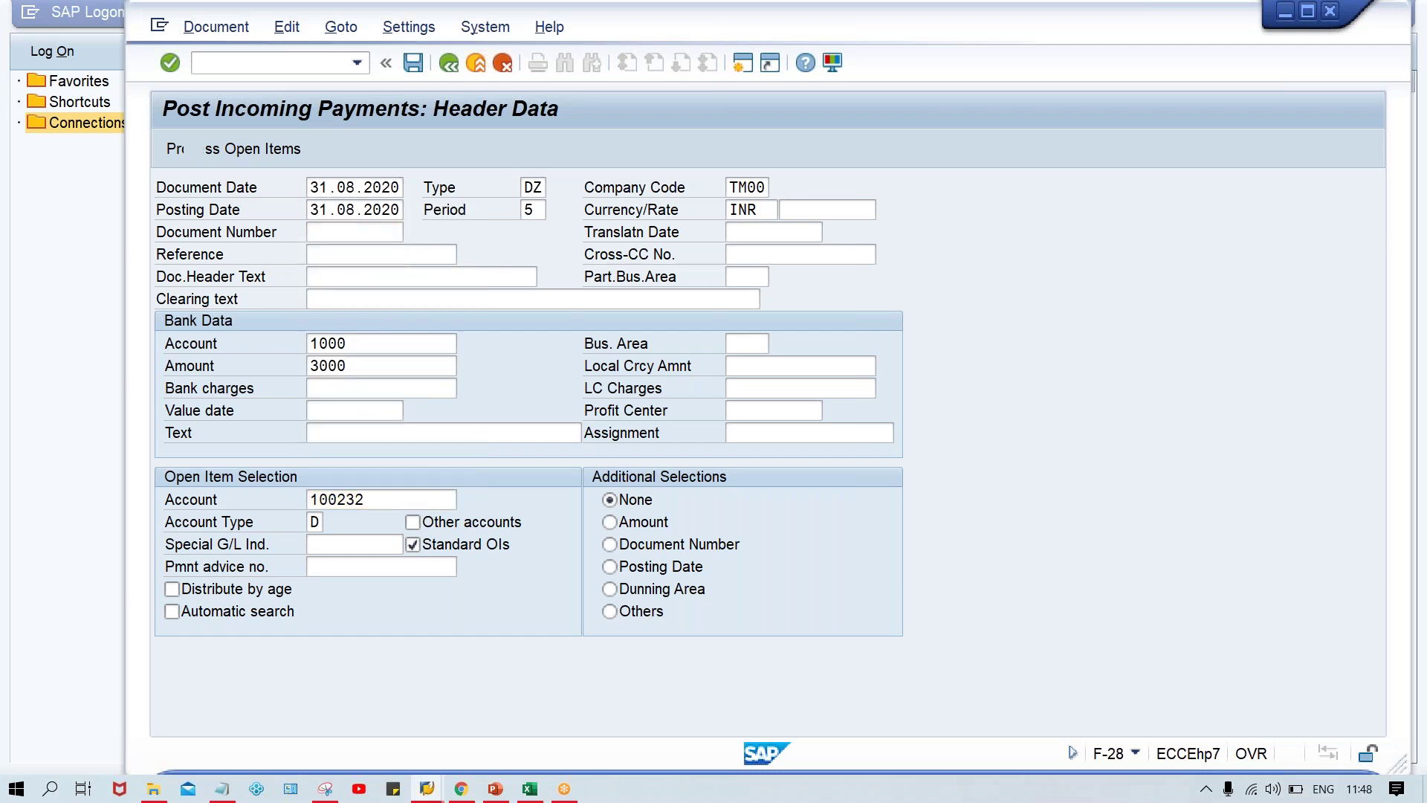
click(195, 149)
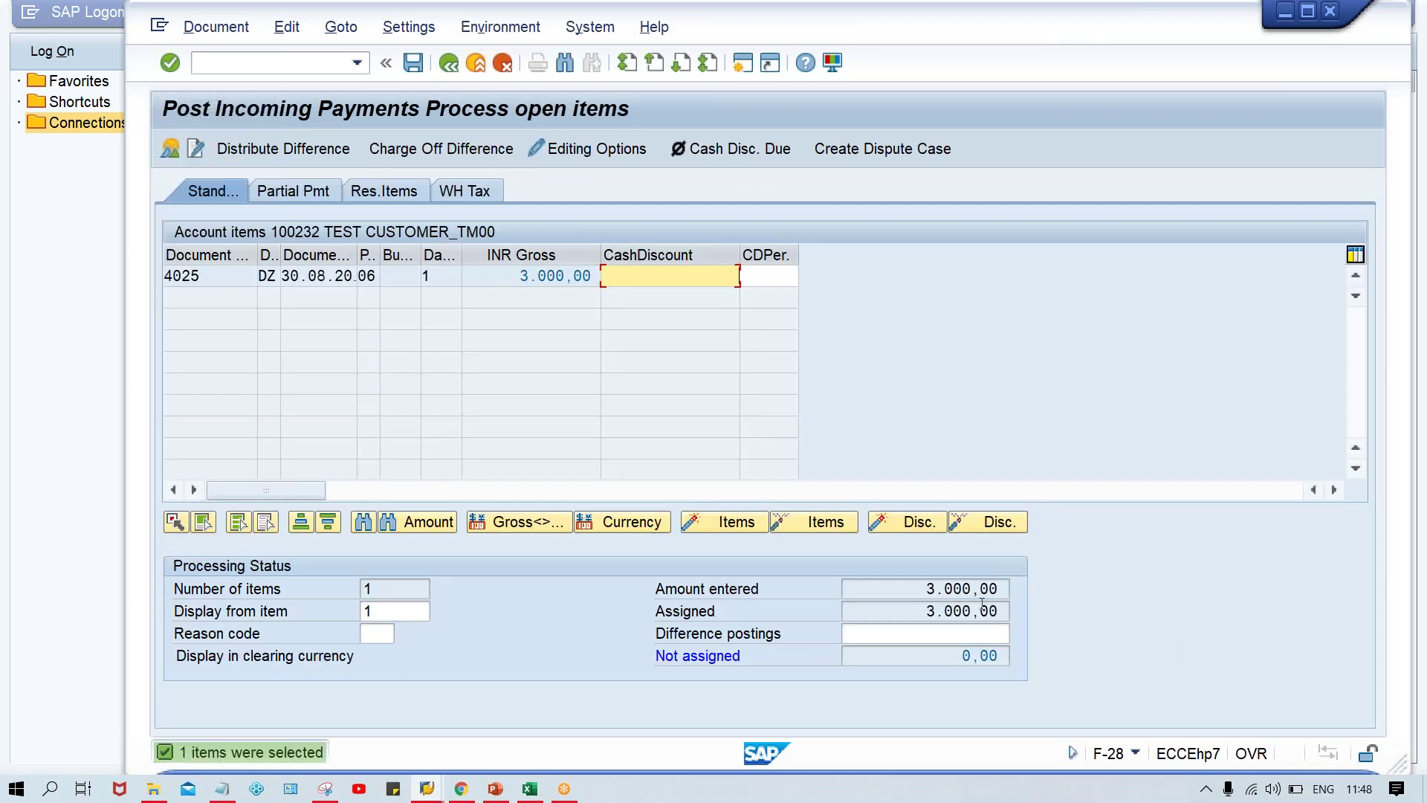
click(916, 595)
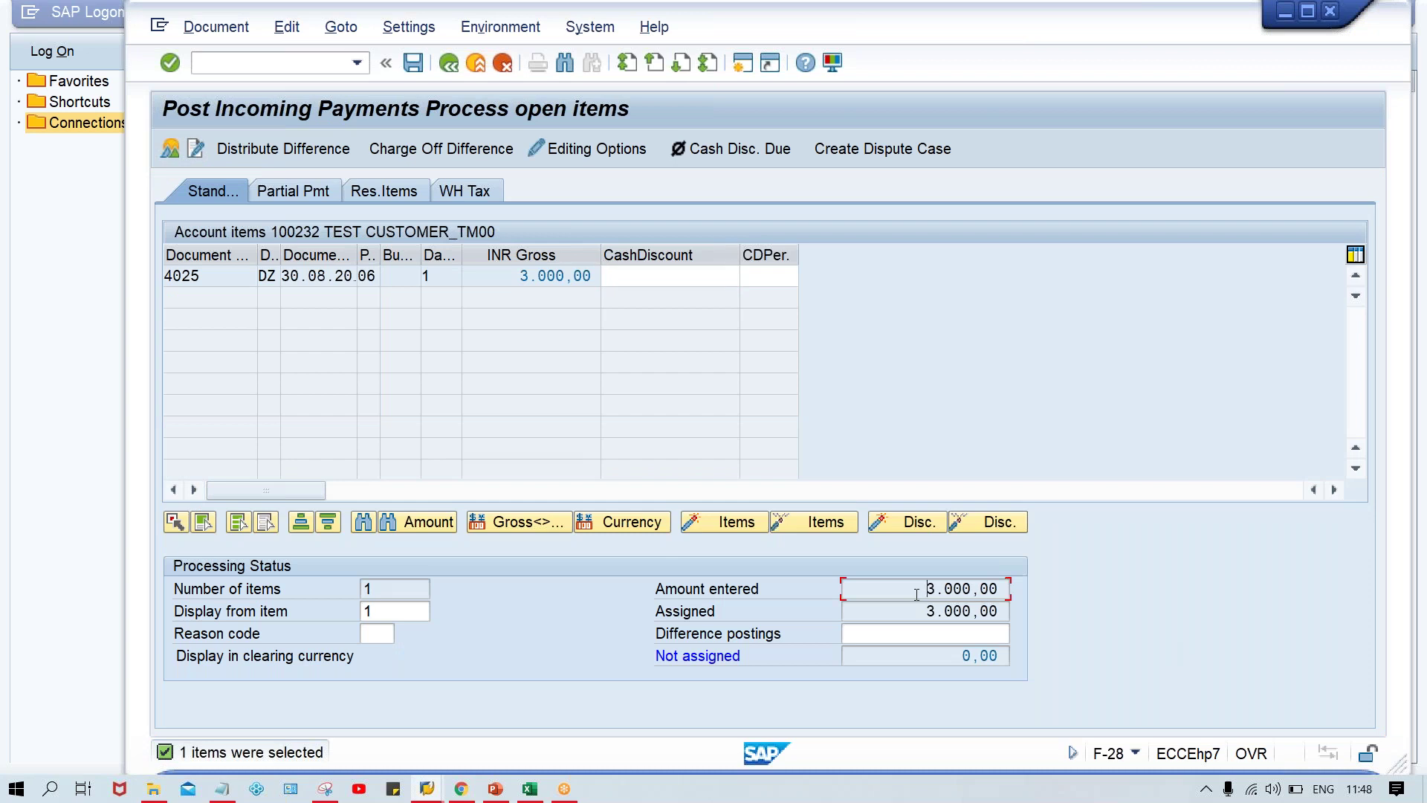
click(914, 611)
key(ctrl+s)
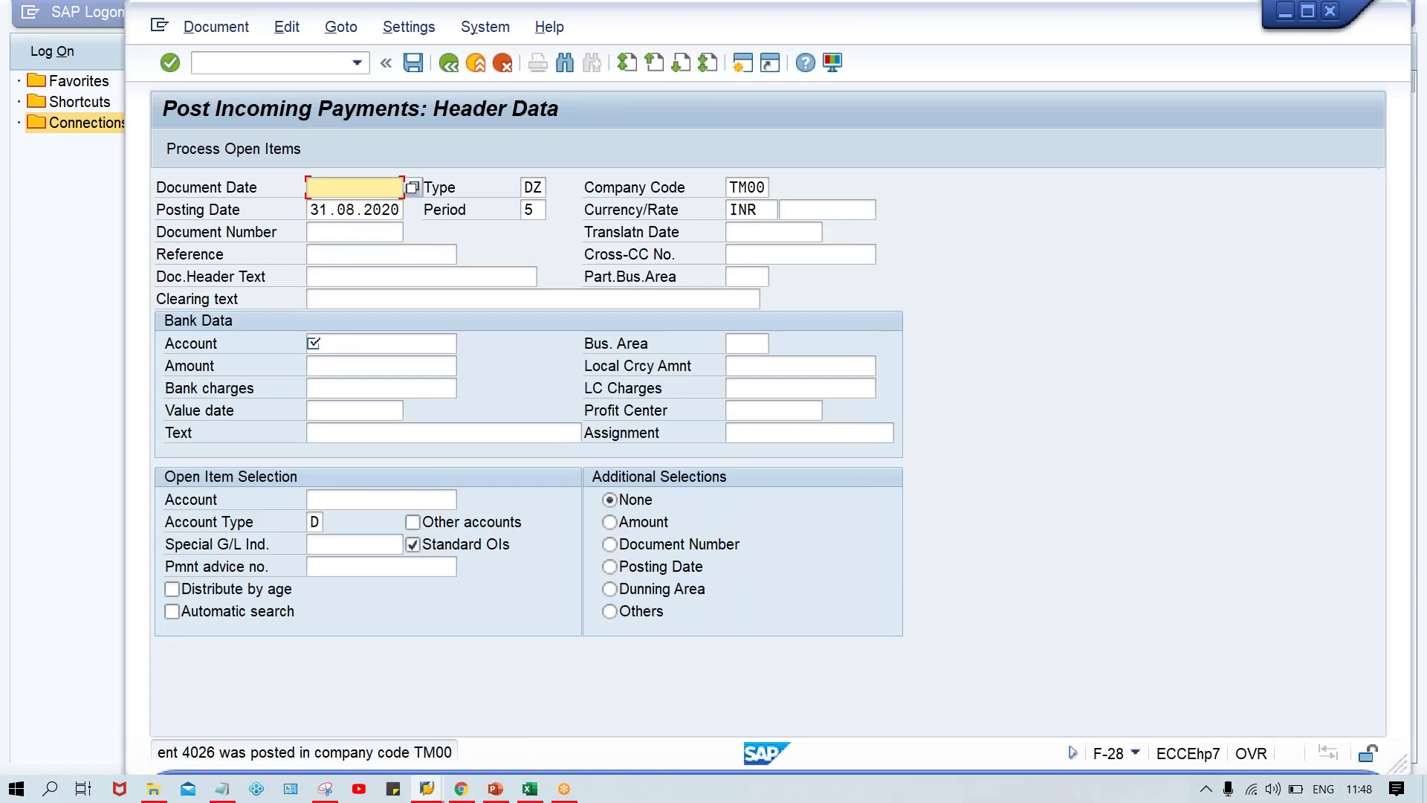
Rerun the FBL5N open item report for TM00 to confirm nothing remains open.
click(430, 790)
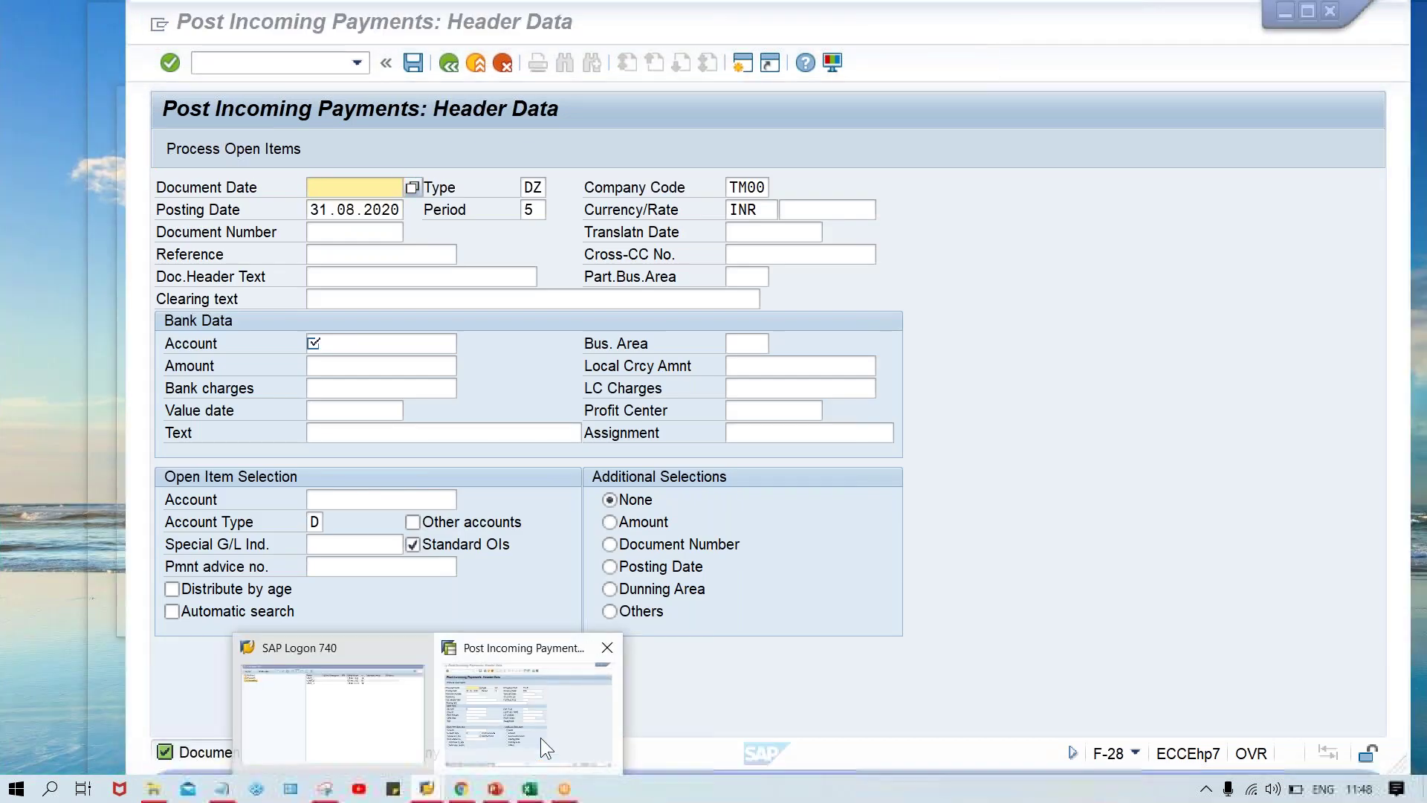
click(541, 737)
click(272, 61)
text(/NFBL)
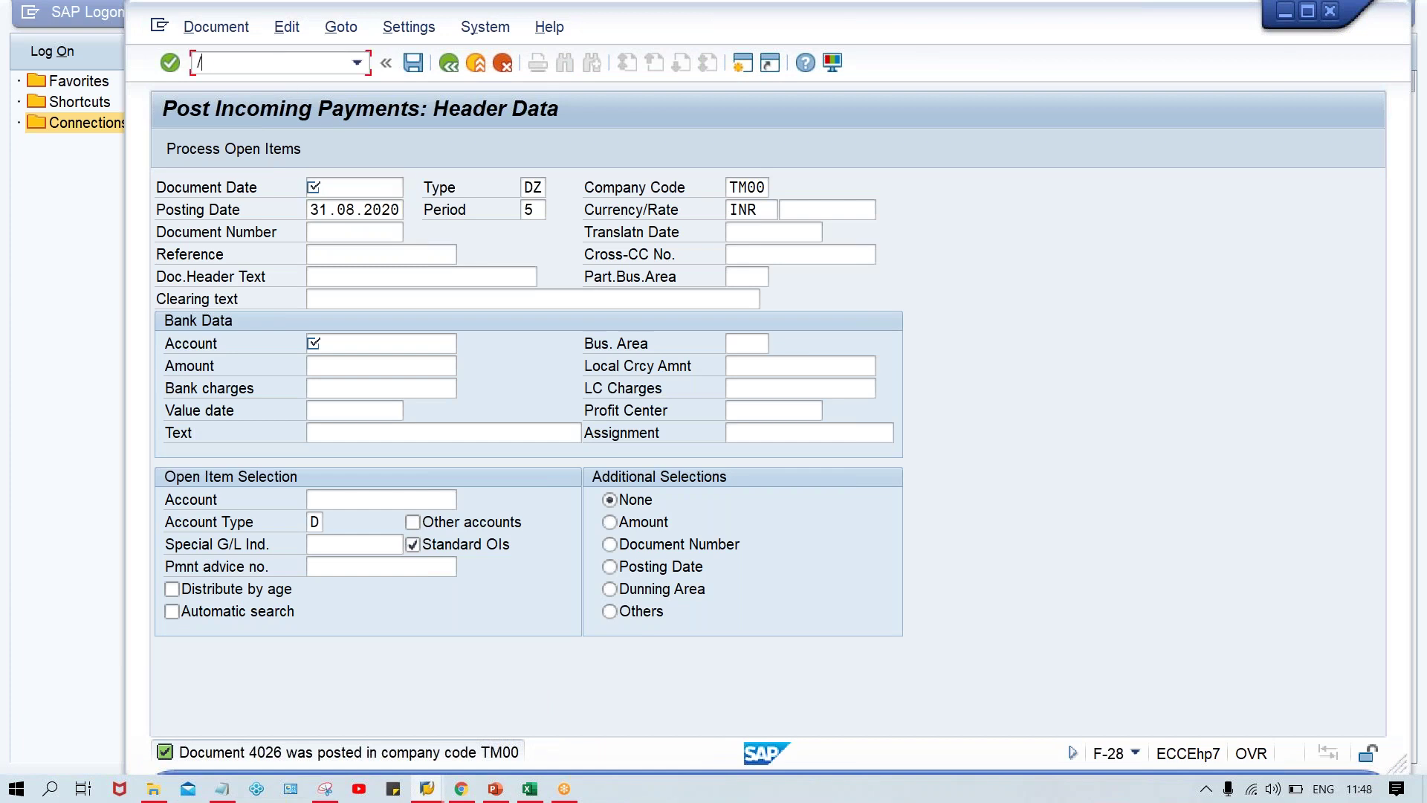
text(5N)
key(Return)
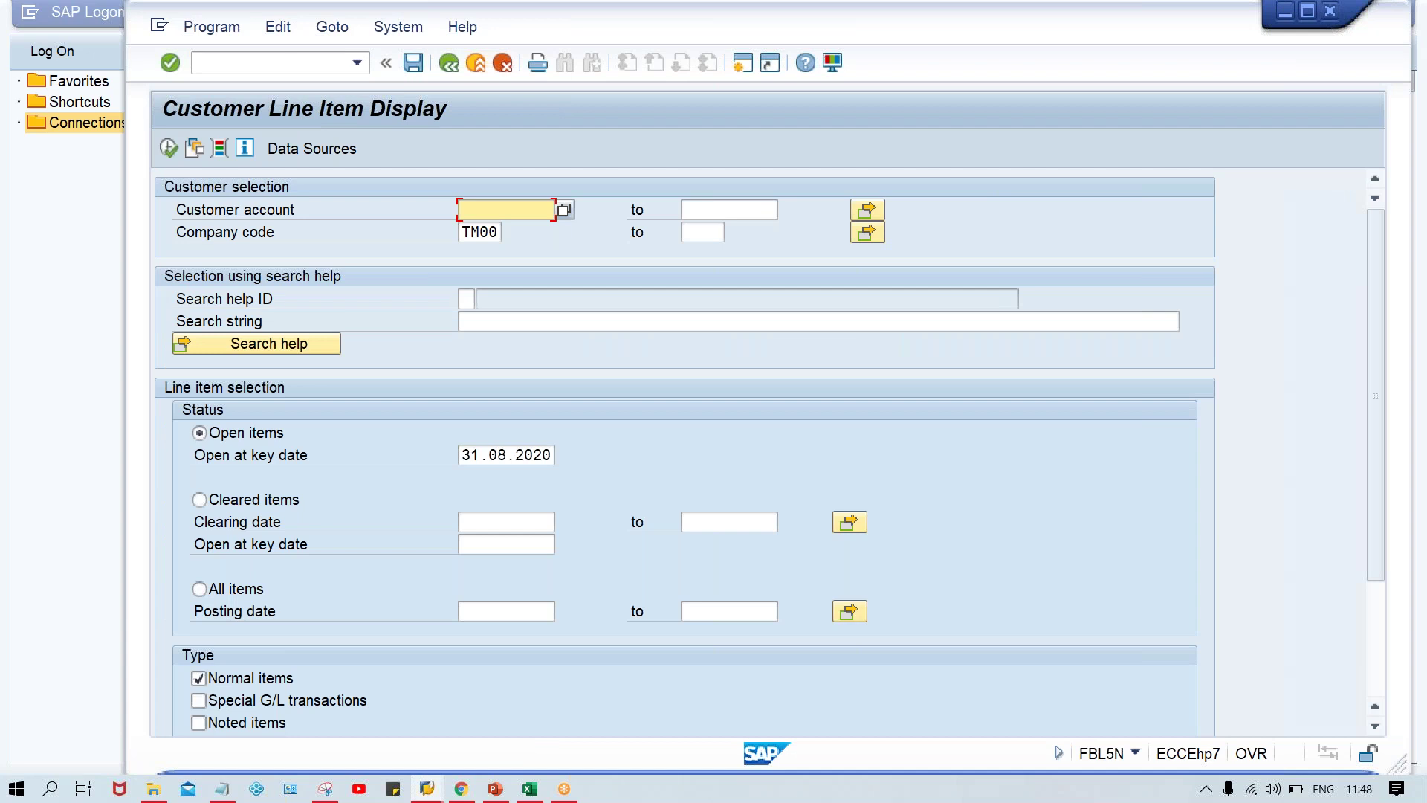
click(167, 147)
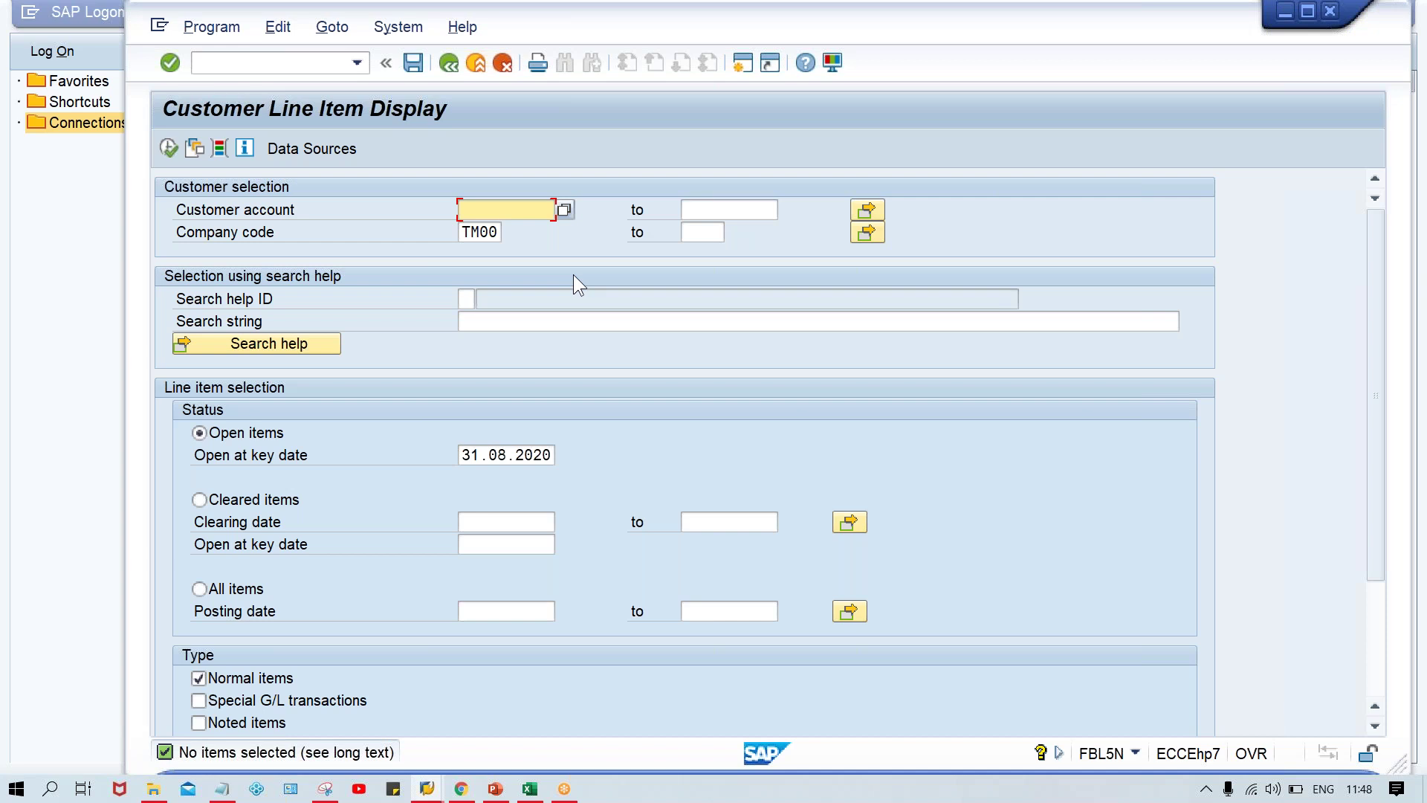
Open the Enter Customer Invoice screen, then switch back to the Excel workbook.
click(268, 62)
text(/NFB)
text(L5N)
key(Return)
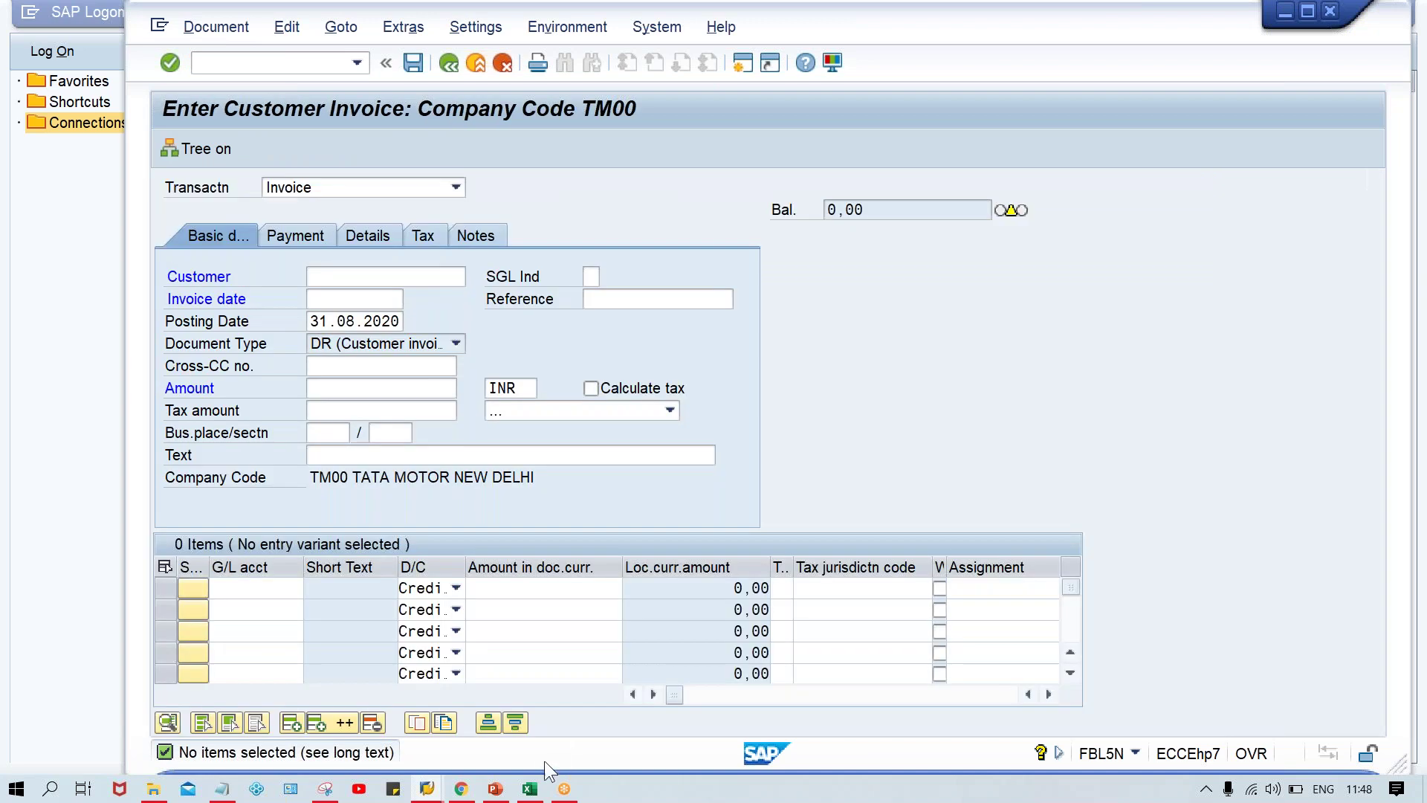
click(529, 789)
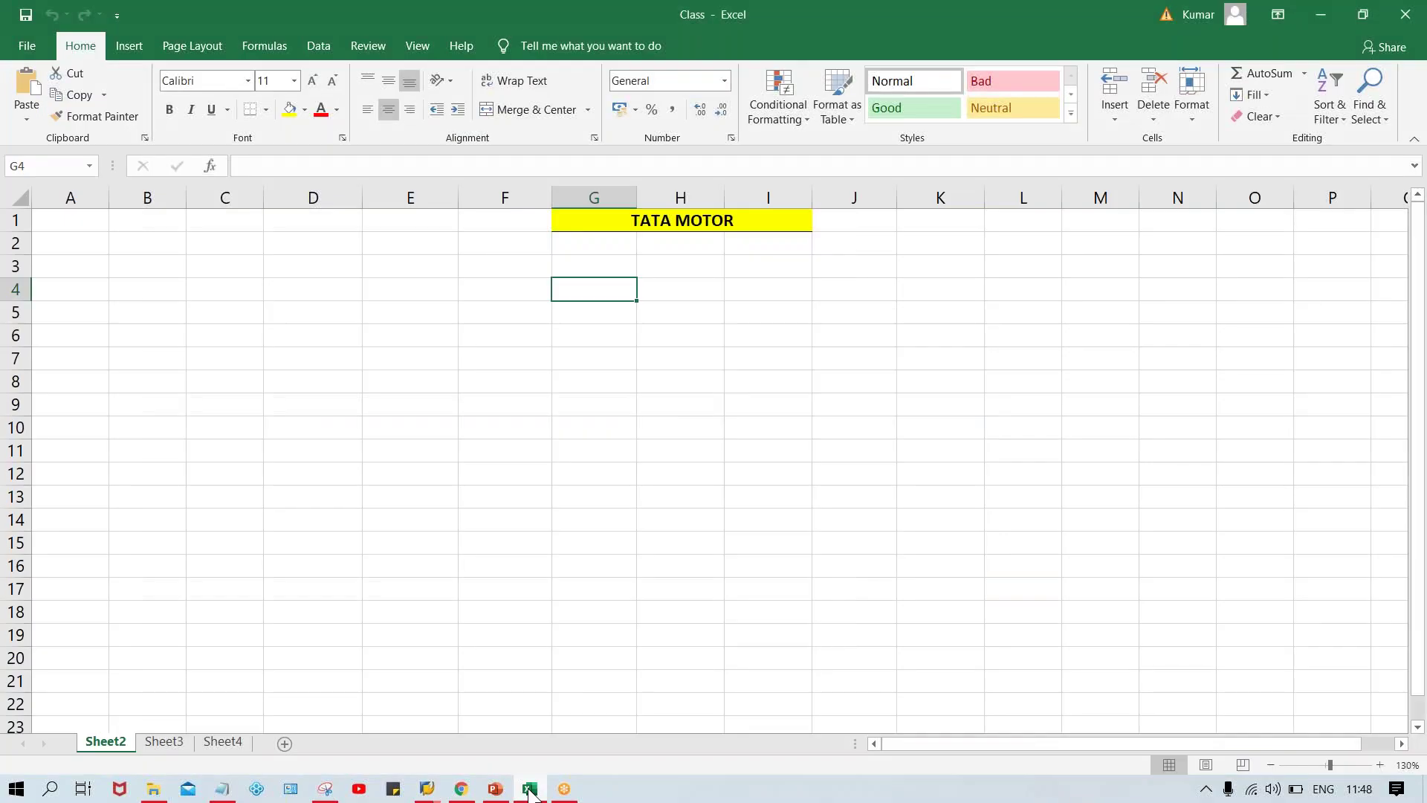
Enter the headings INV., DUE DT. and STTS in cells G3, H3 and I3.
click(583, 268)
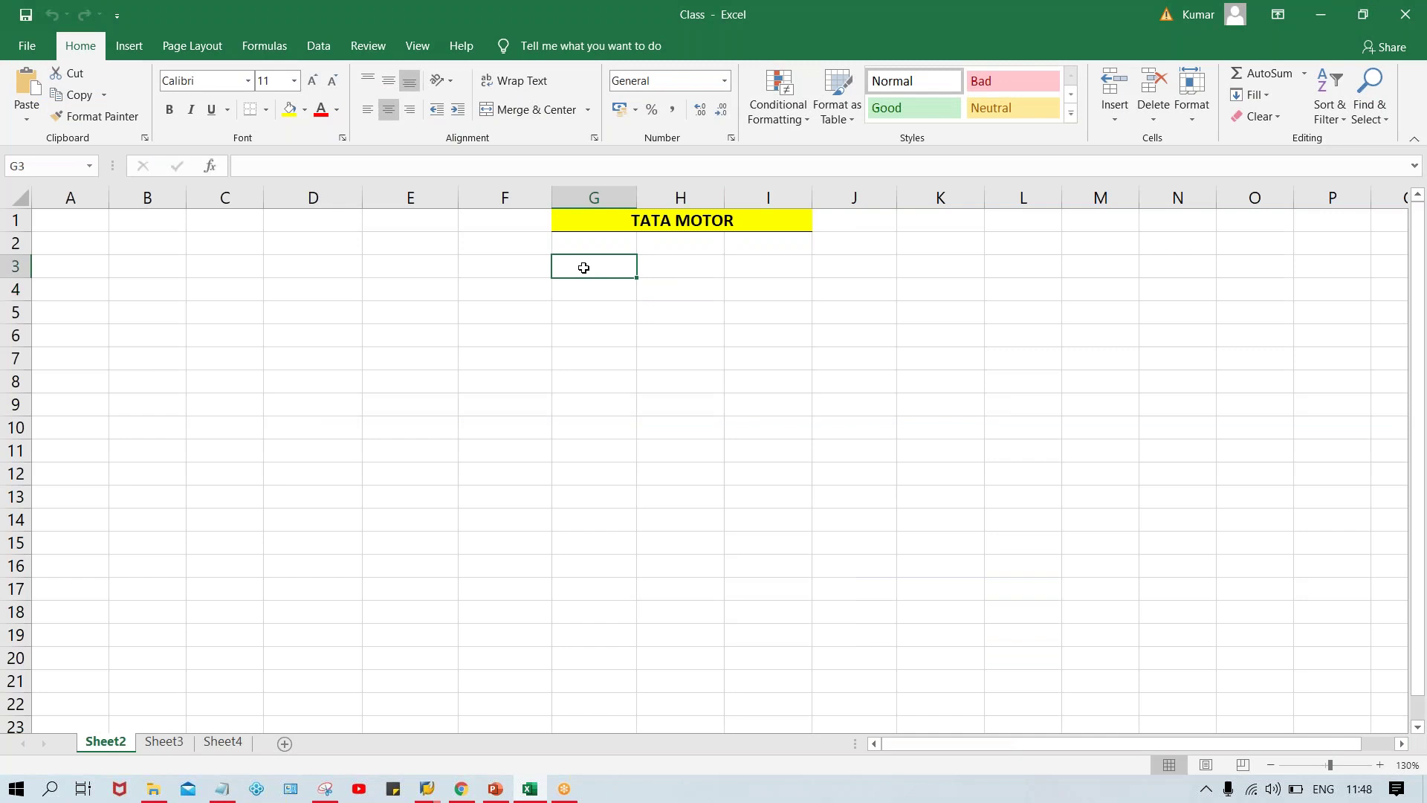
text(INV.)
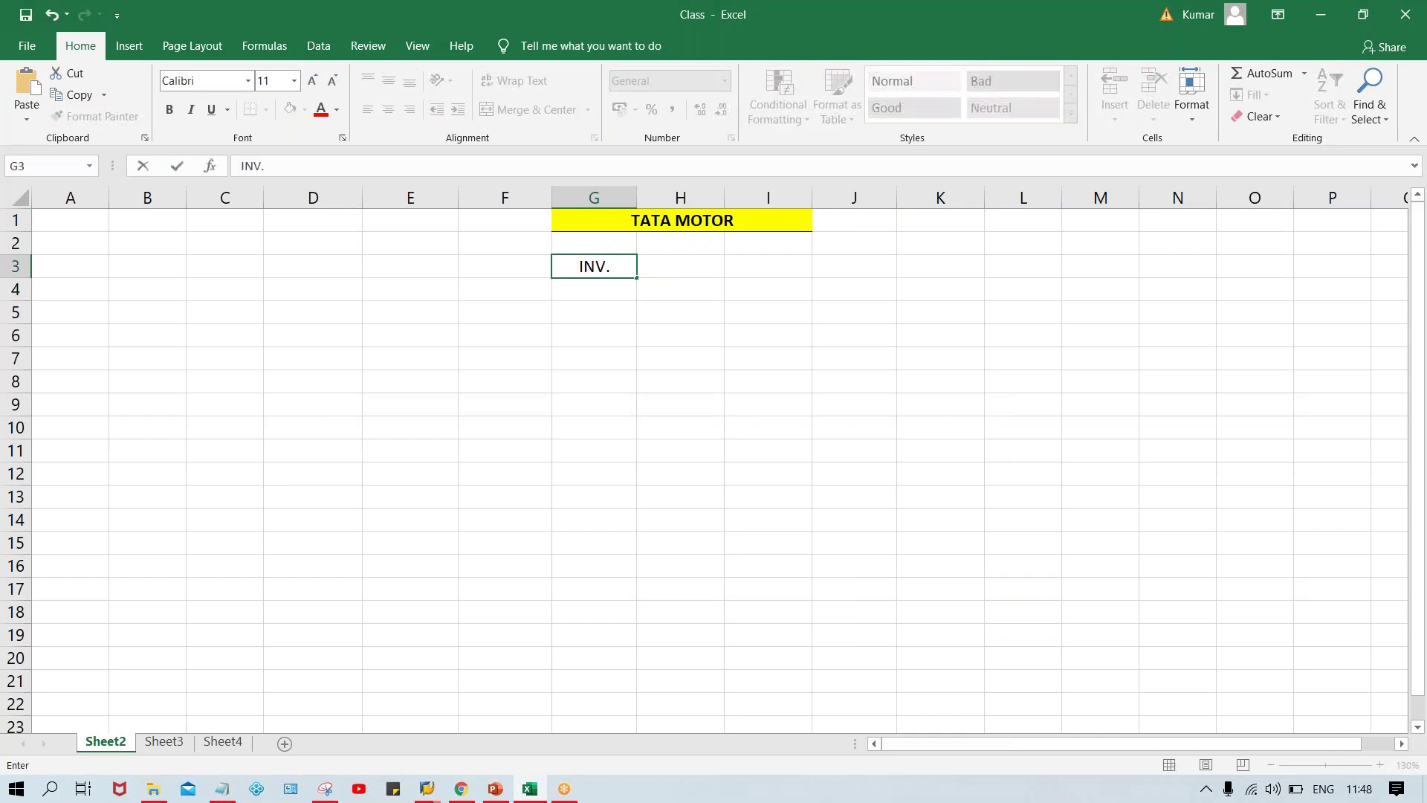
key(Tab)
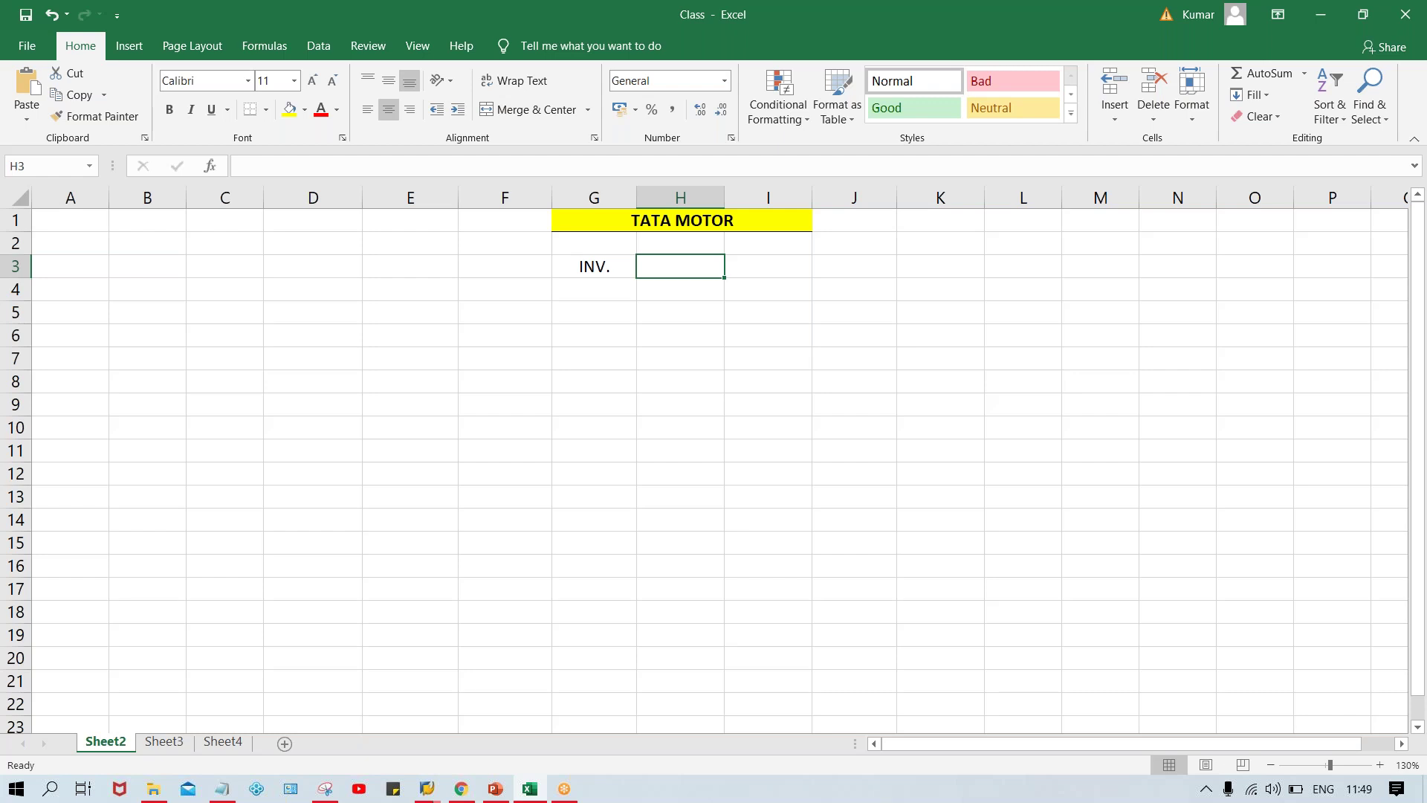
text(DUE)
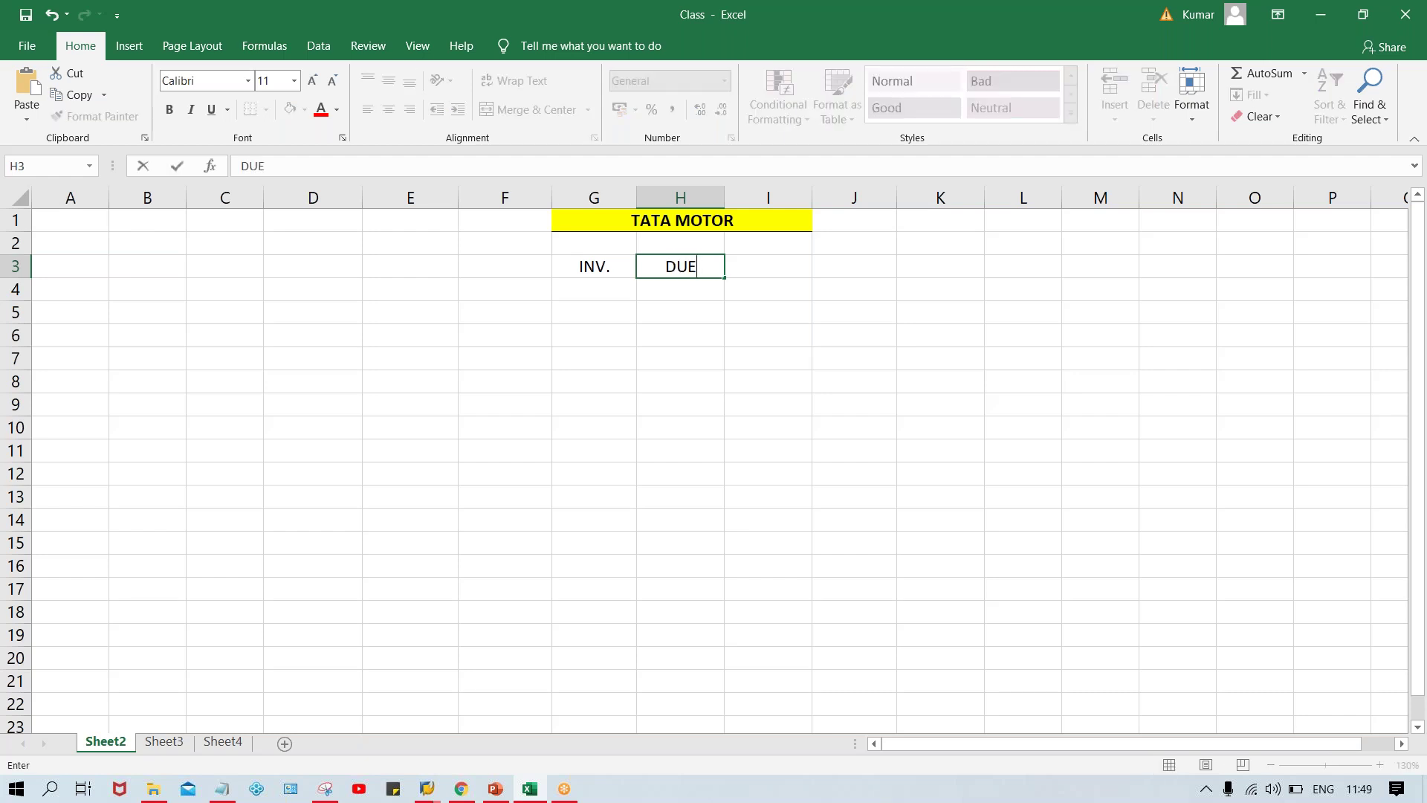
text( DT.)
key(Return)
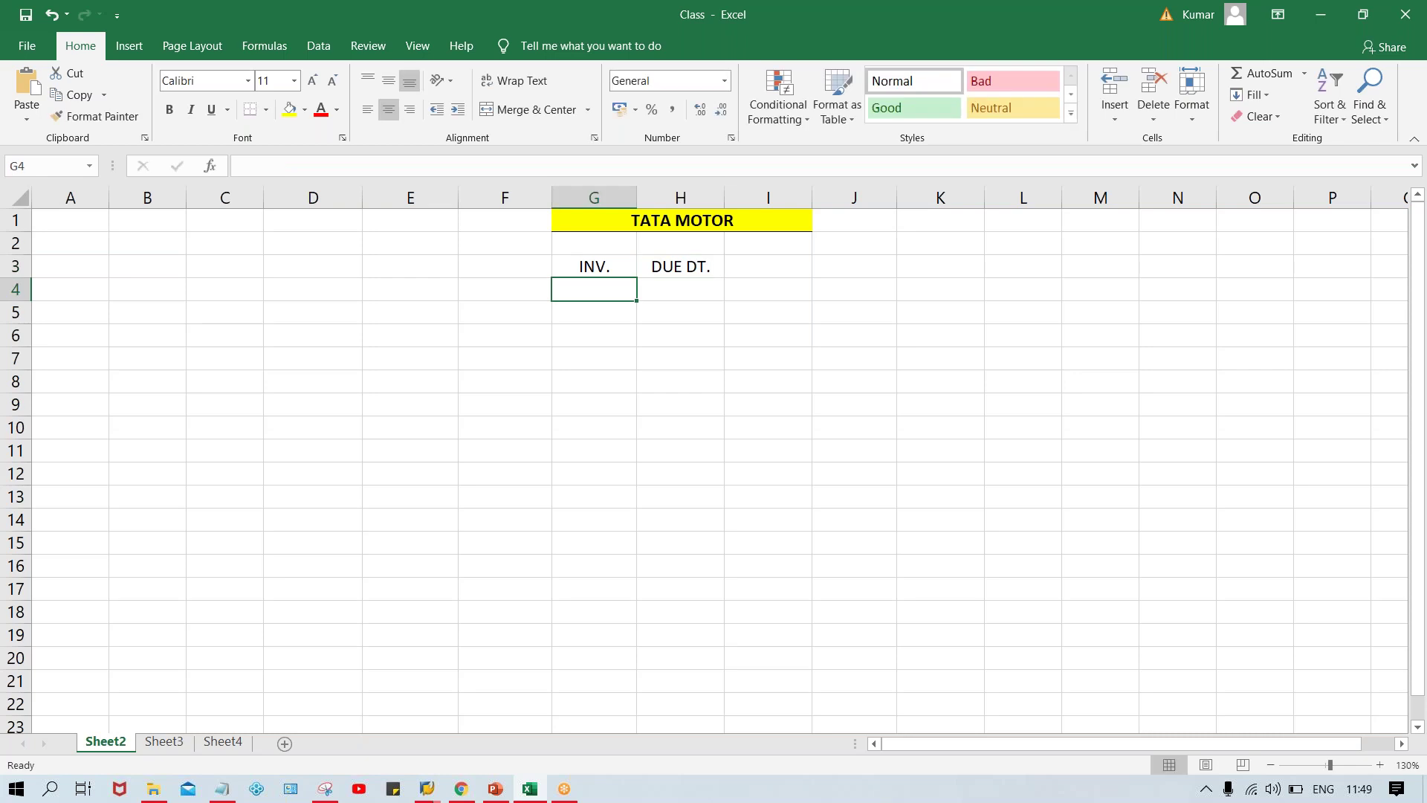
click(741, 268)
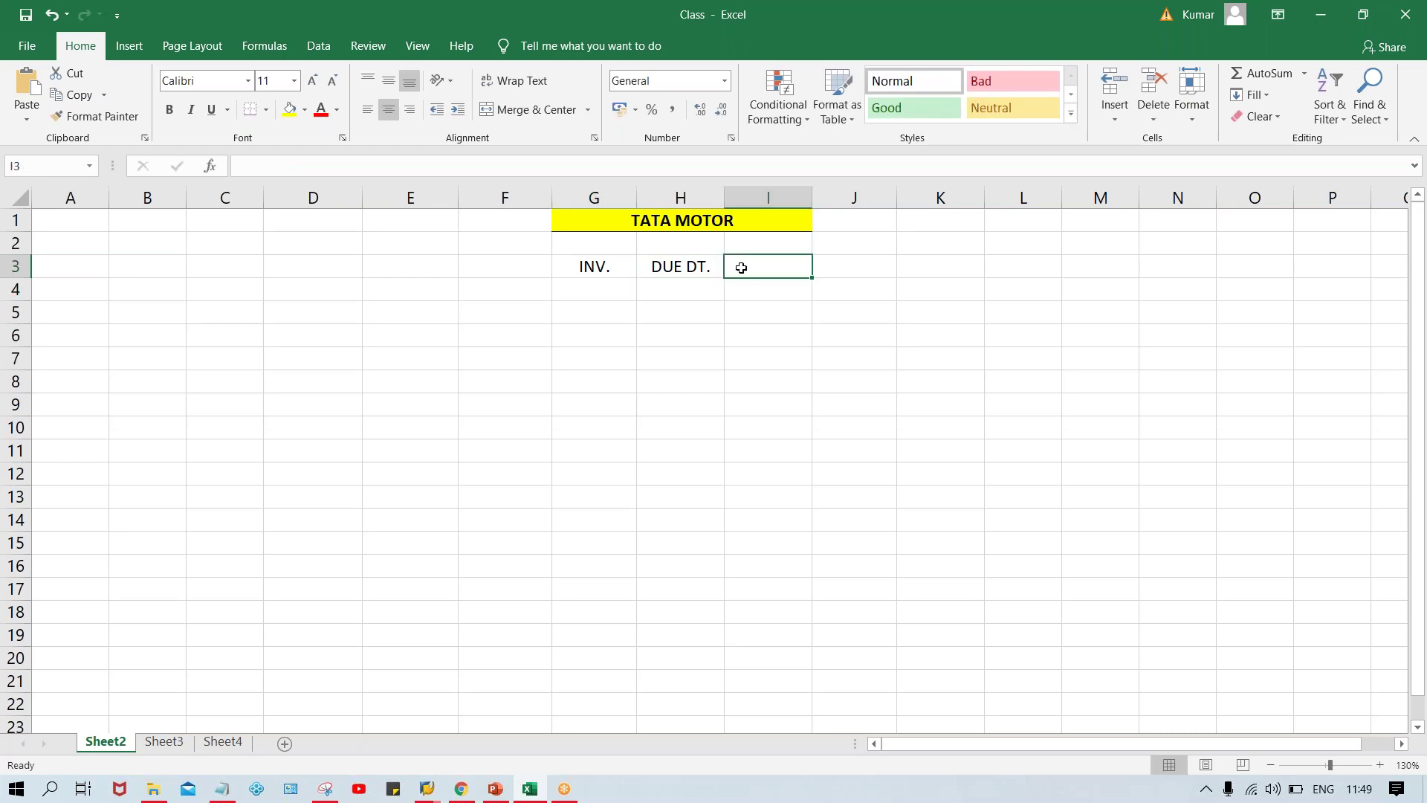
text(STTS)
key(Return)
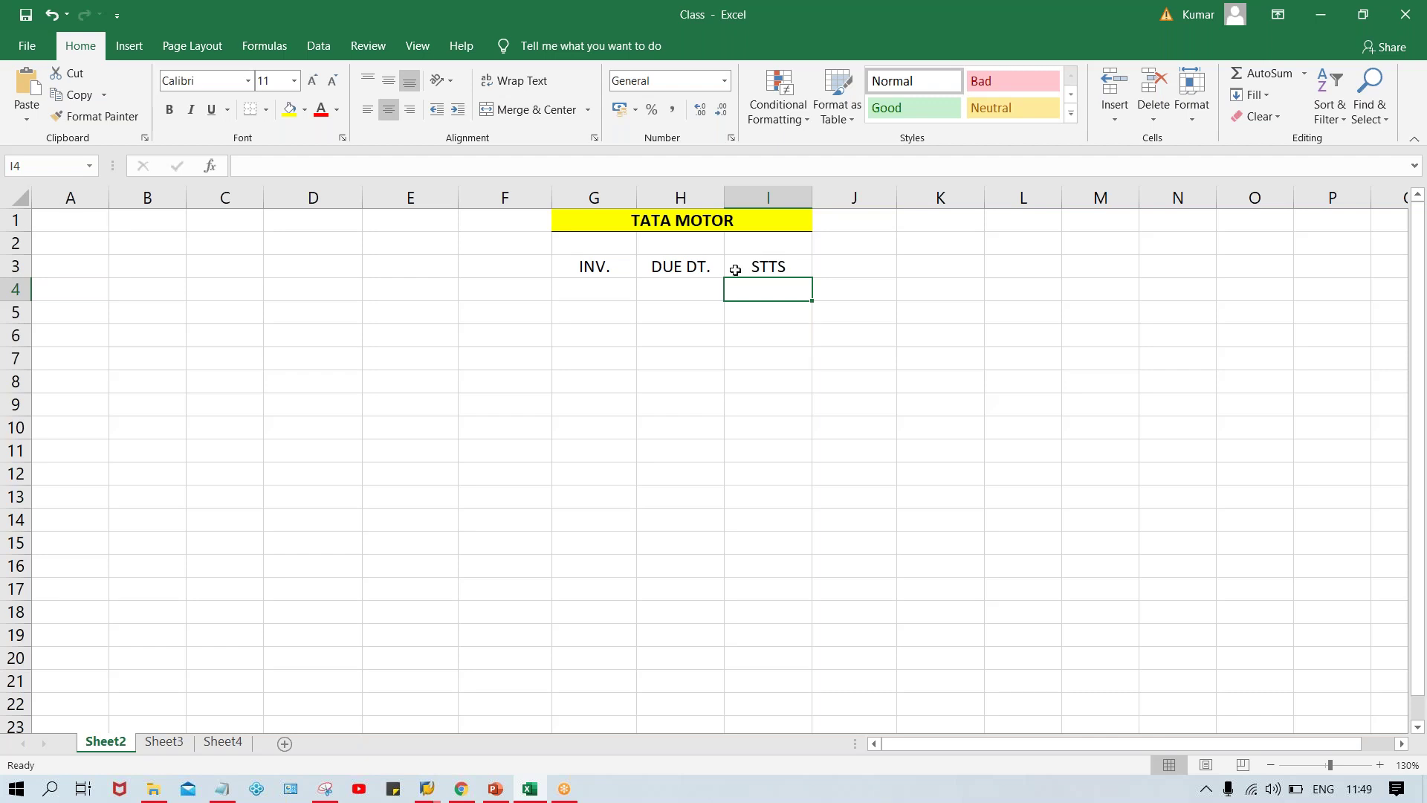
Make the three headings in G3:I3 bold.
click(587, 269)
drag(669, 266, 766, 266)
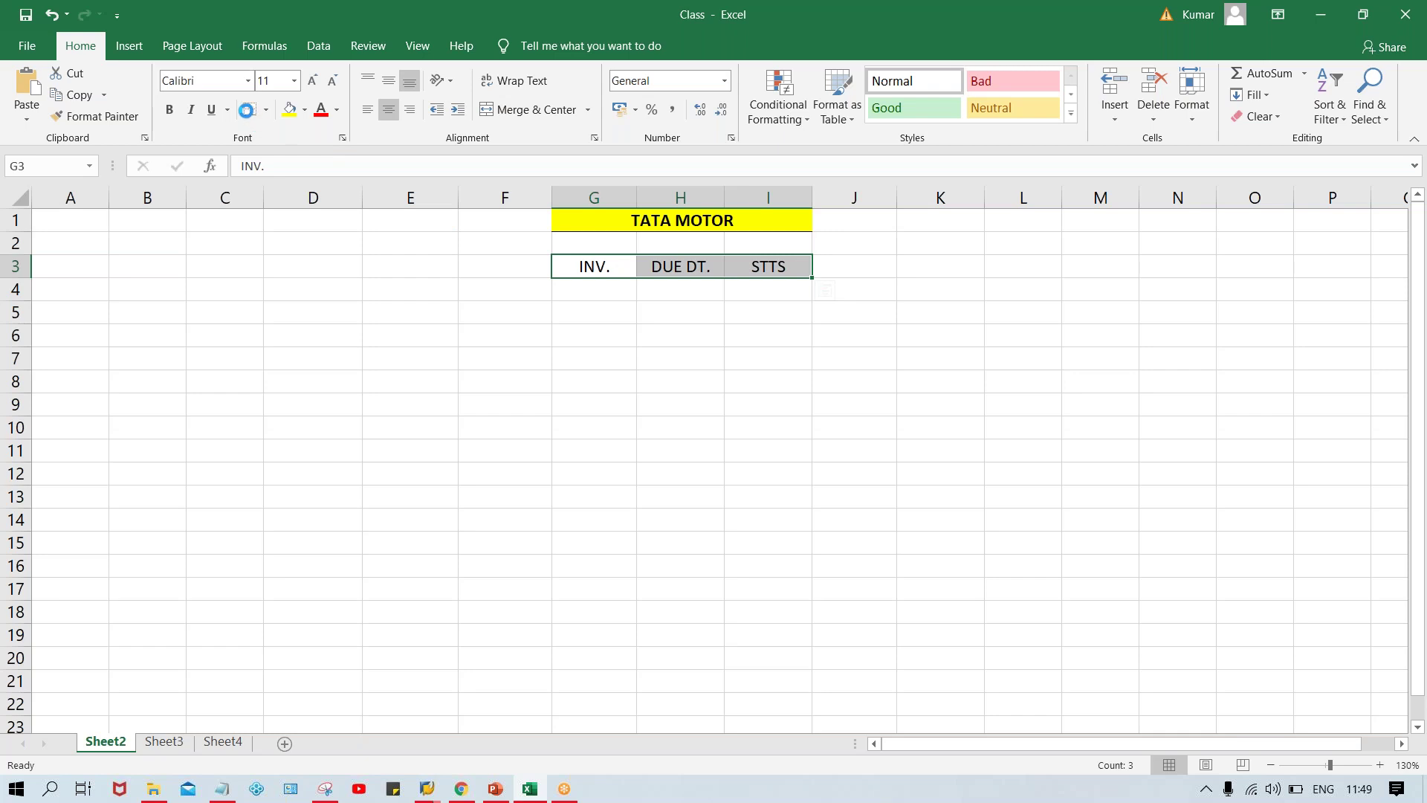
key(ctrl+b)
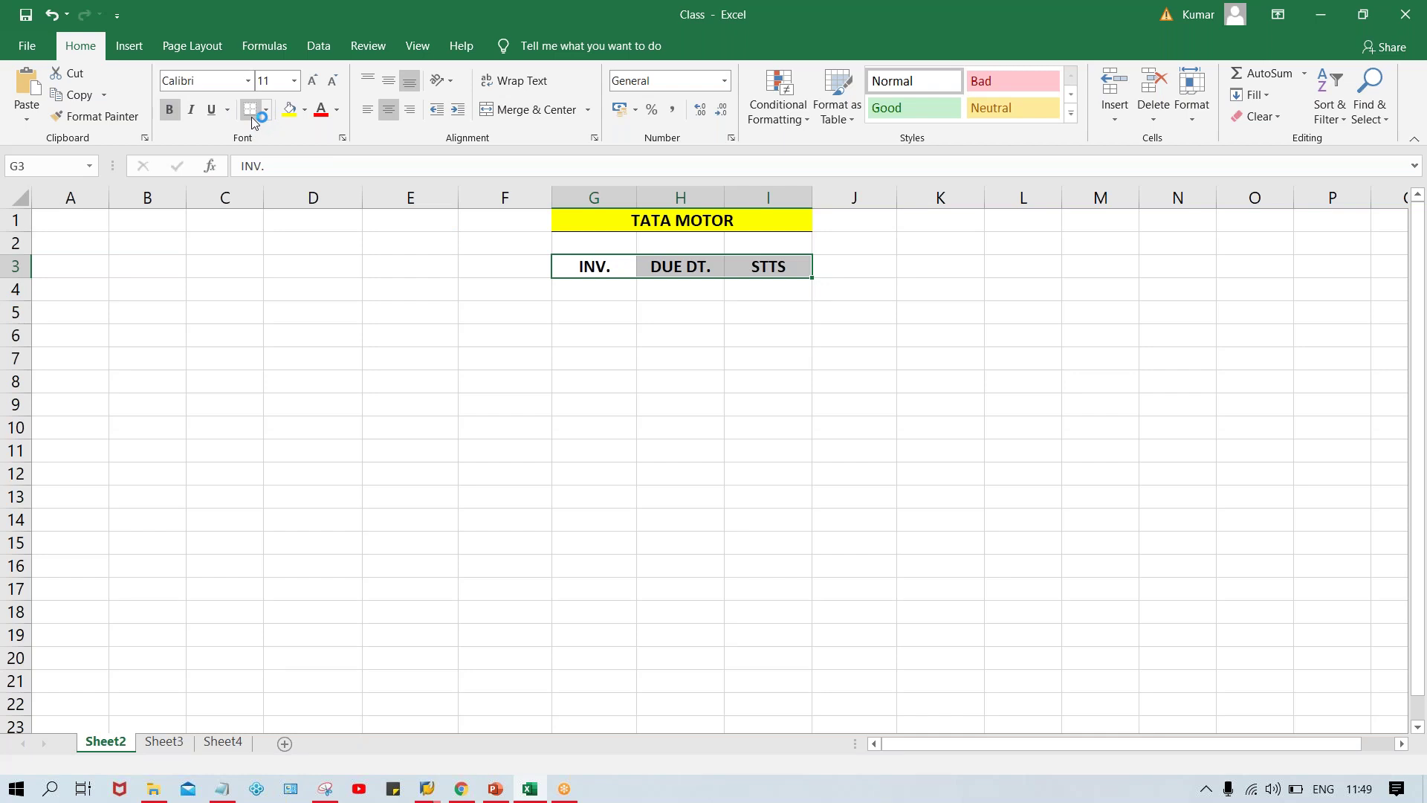
click(678, 341)
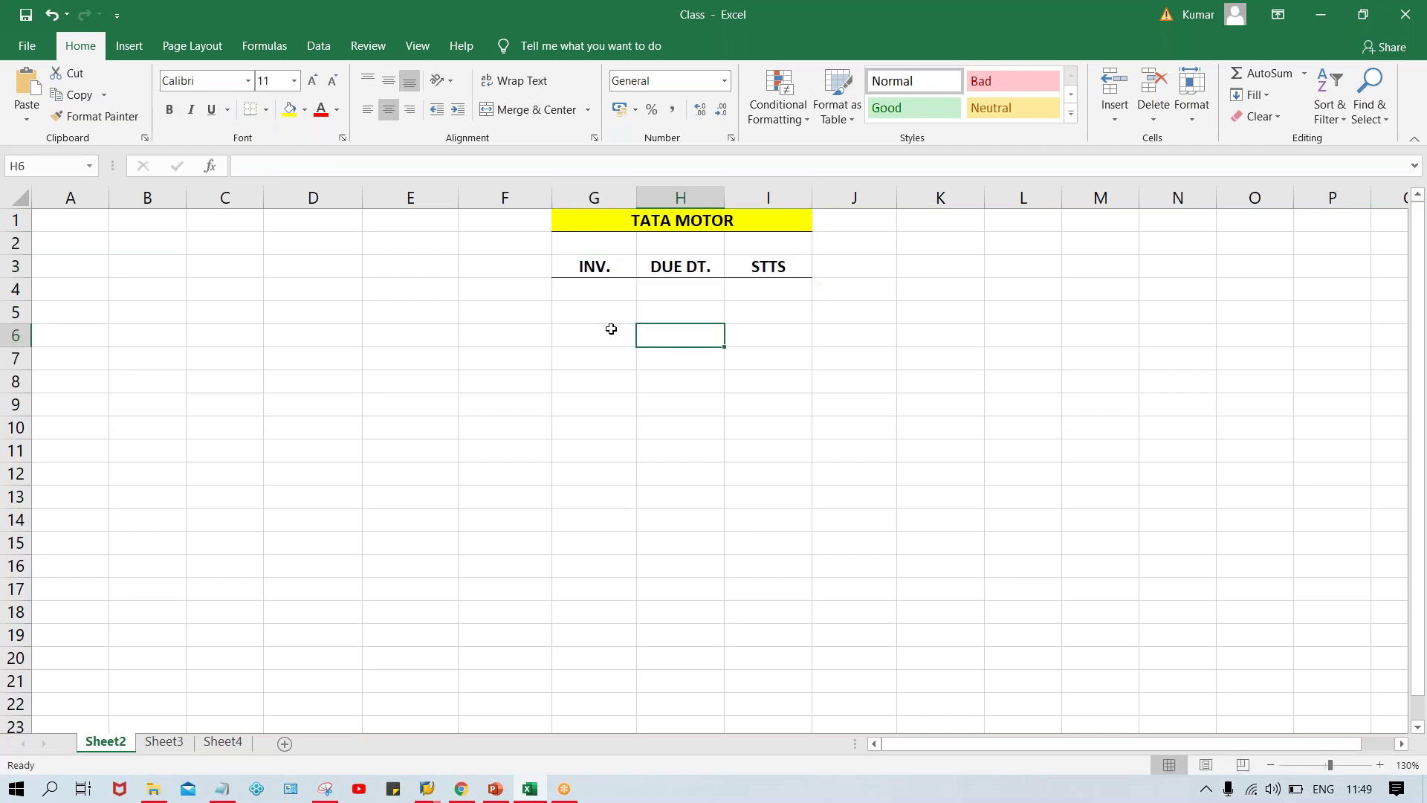
Enter the invoice amounts 4000, 6000 and 3000 in G4:G6.
click(588, 297)
text(4000)
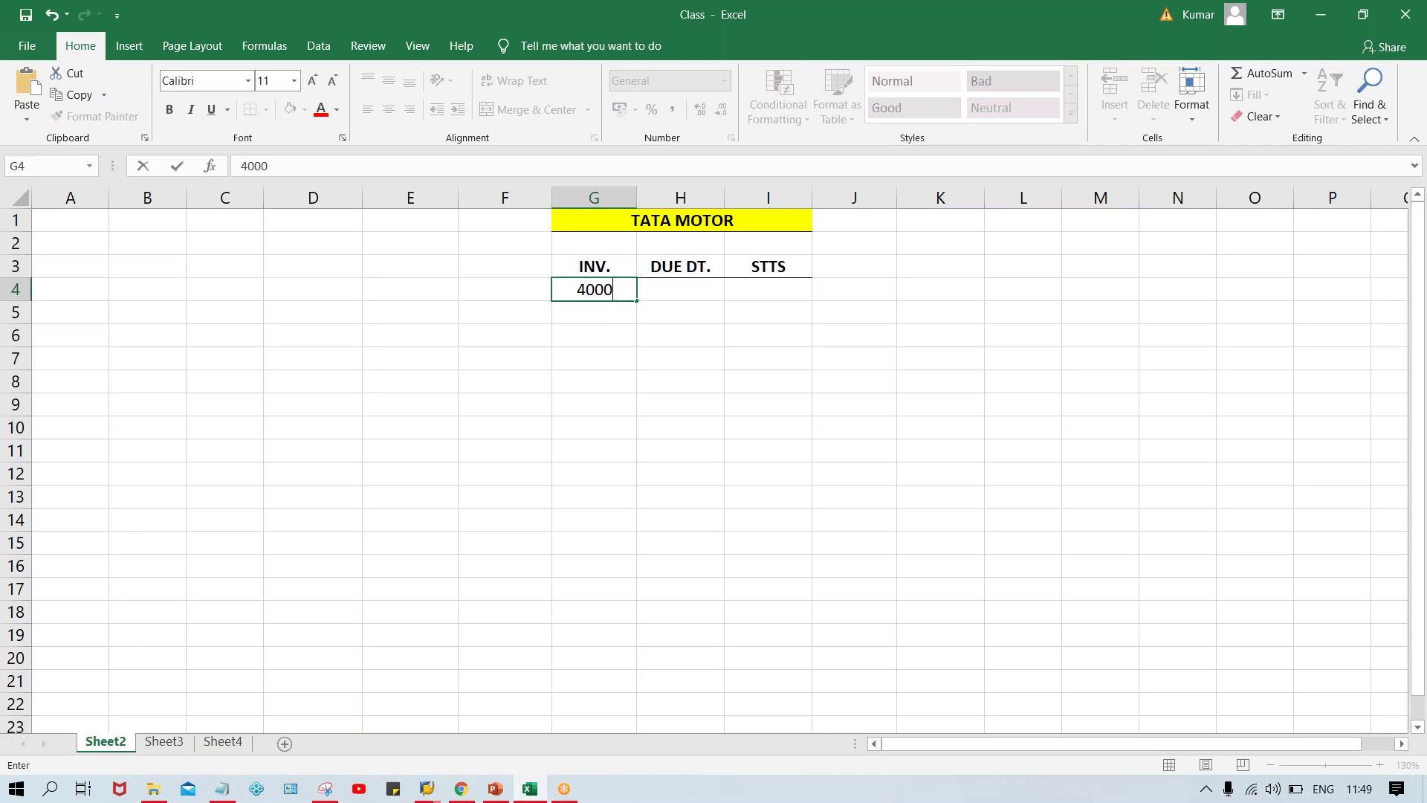
key(Return)
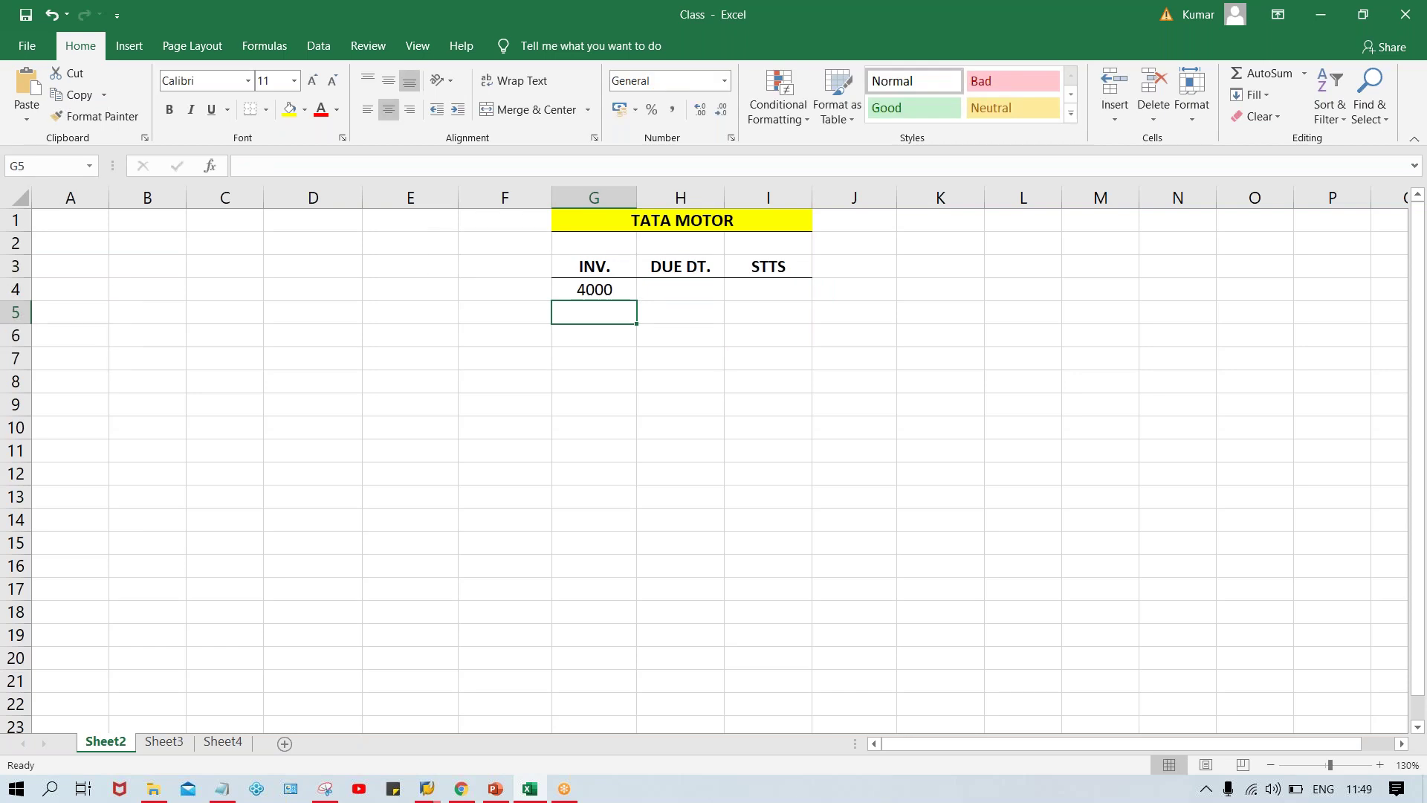
text(6000)
key(Return)
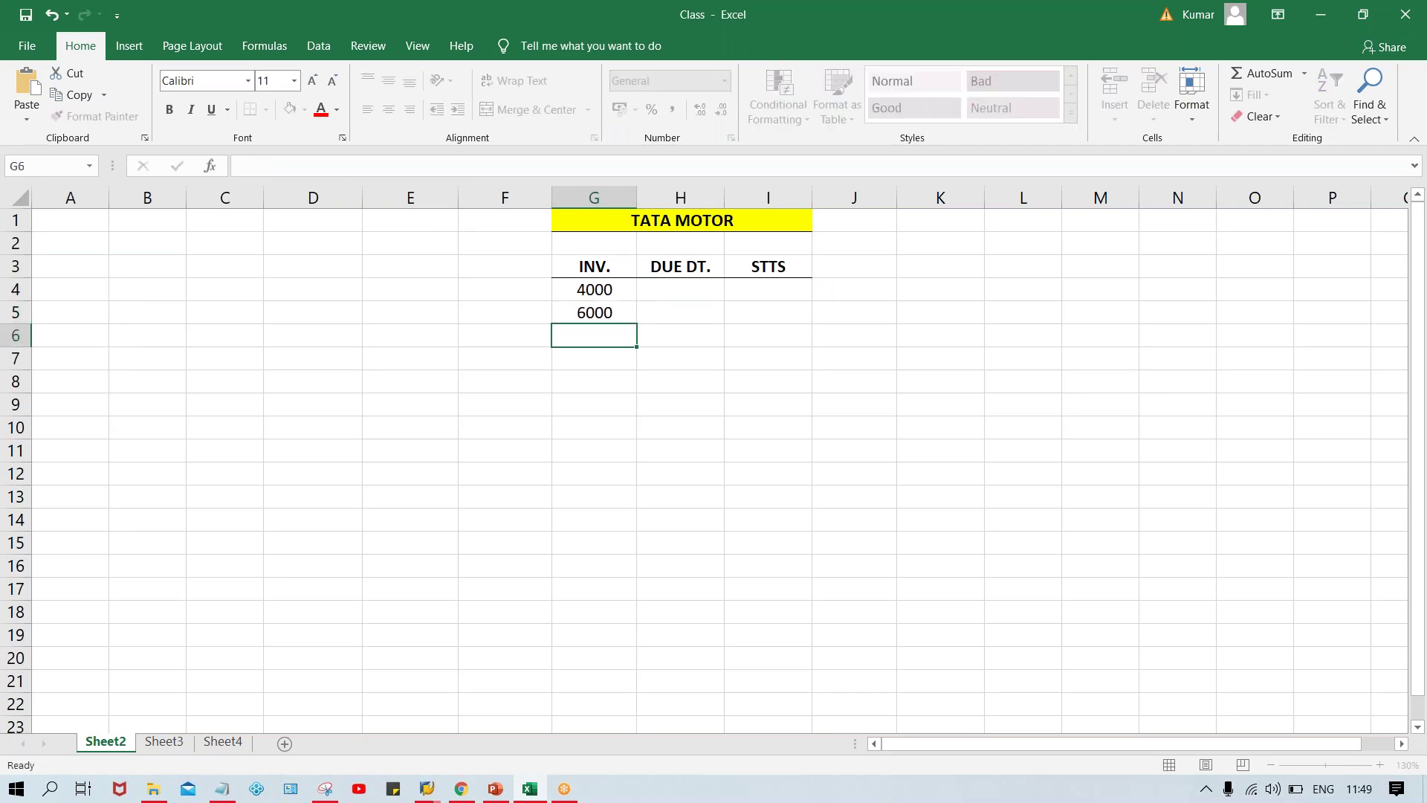
text(3000)
key(Tab)
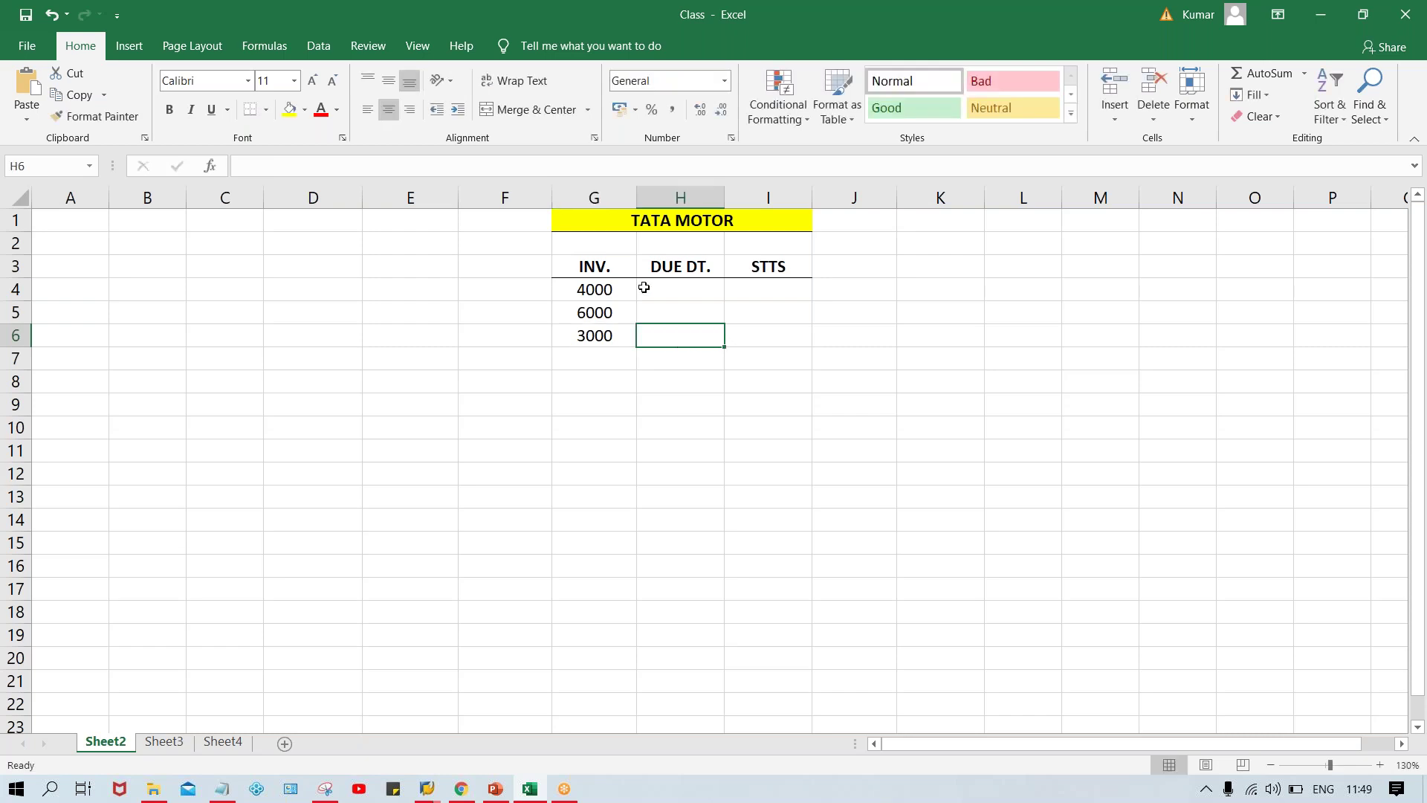
Enter due dates 31.08.2020 in H5 and 21.08.2020 in H4.
click(673, 290)
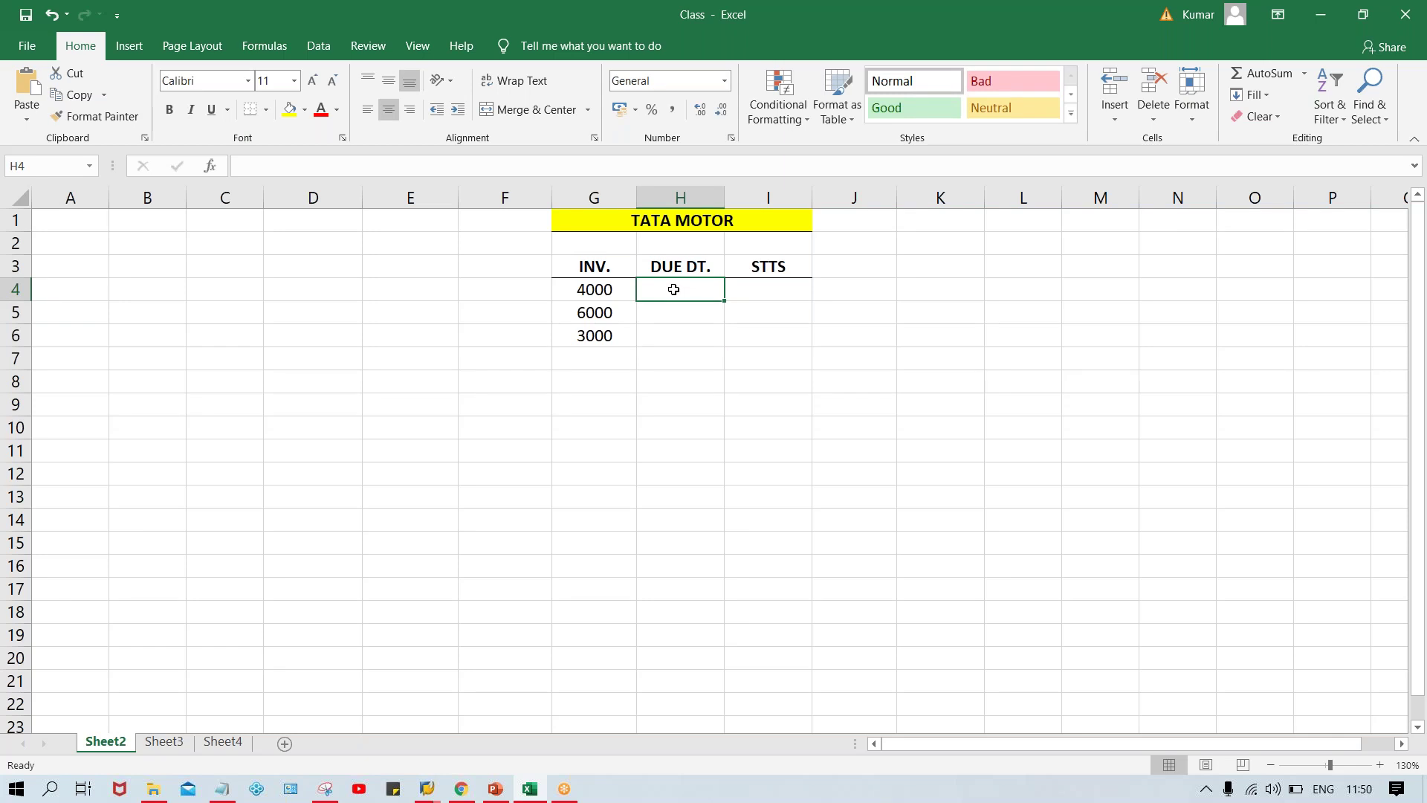
click(662, 318)
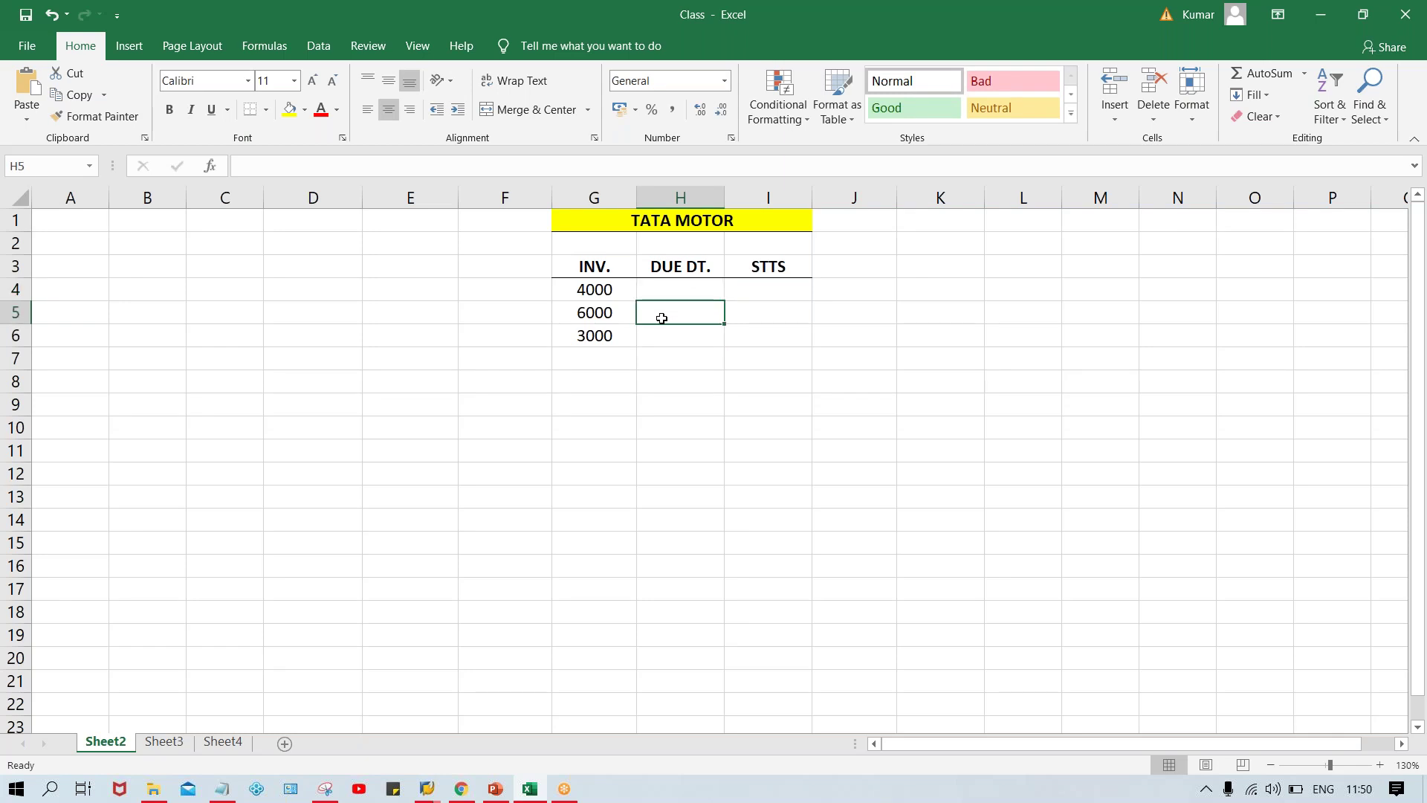
text(31.)
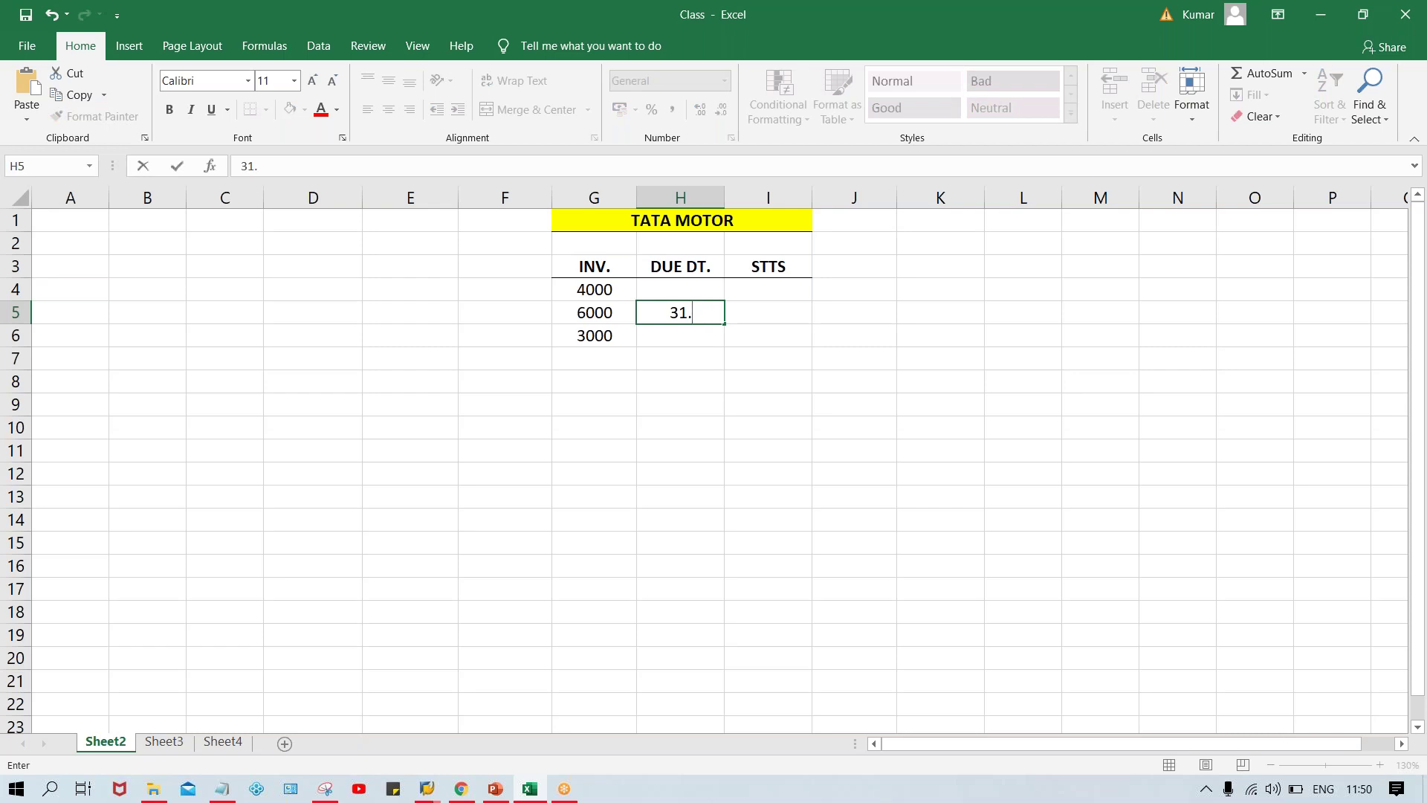
text(08.2020)
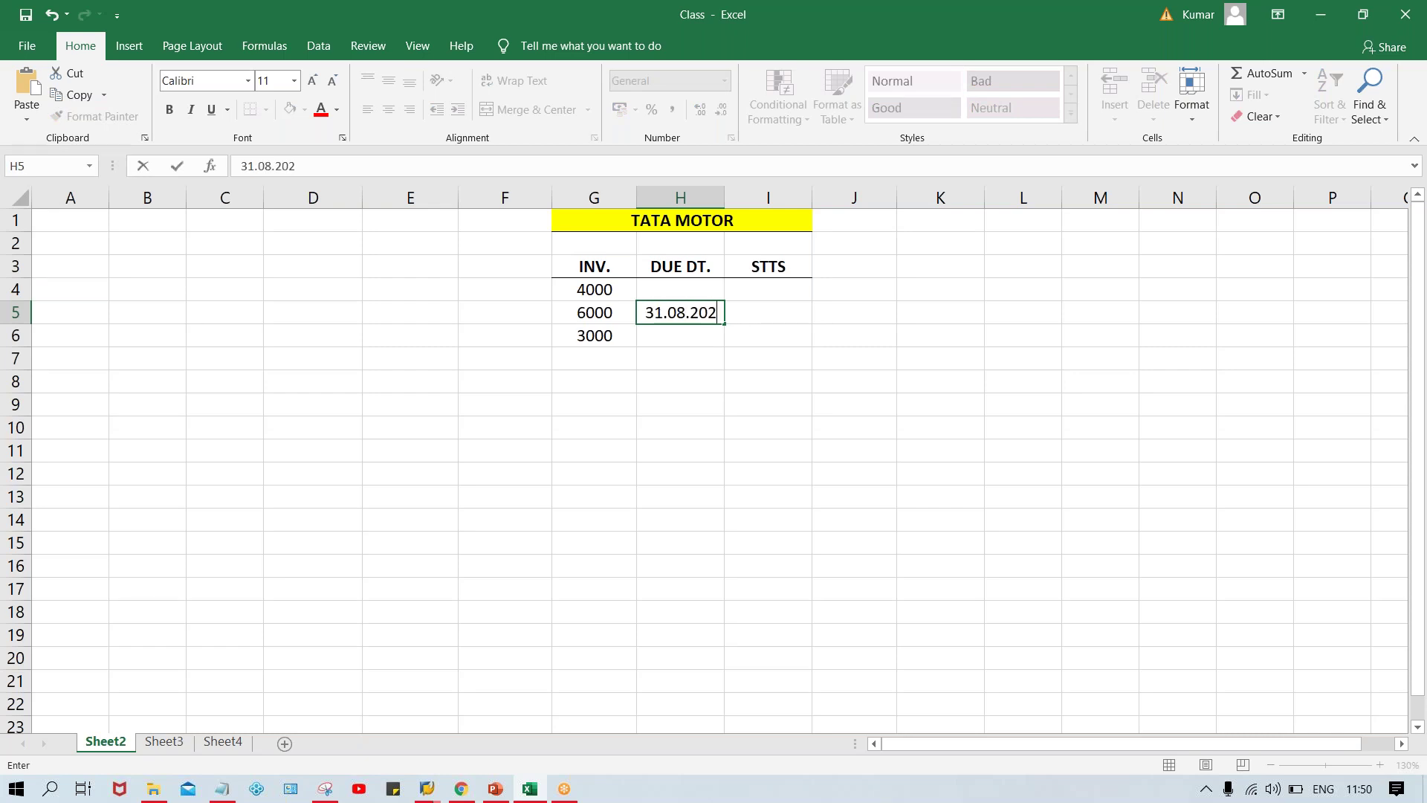
key(Return)
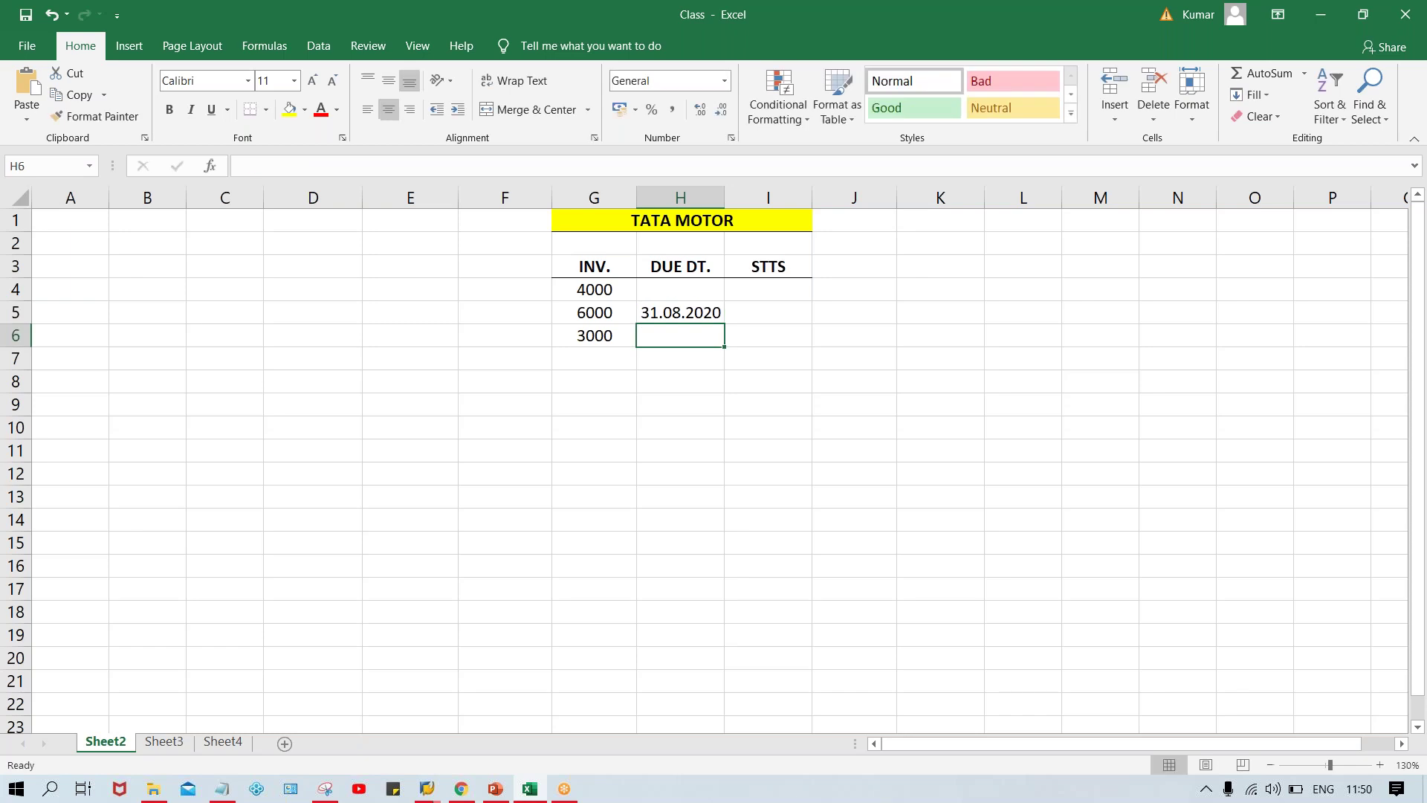
click(653, 284)
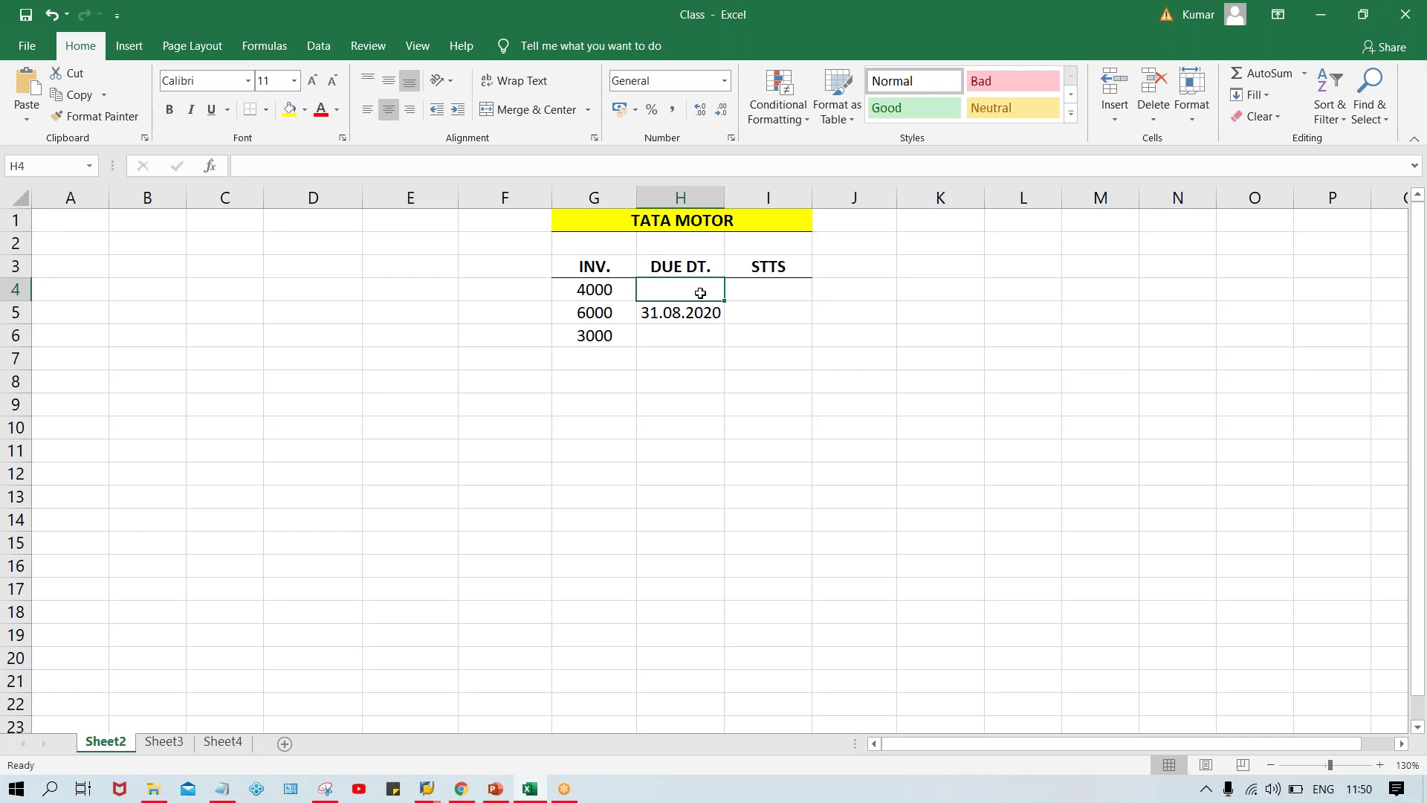
text(21.08)
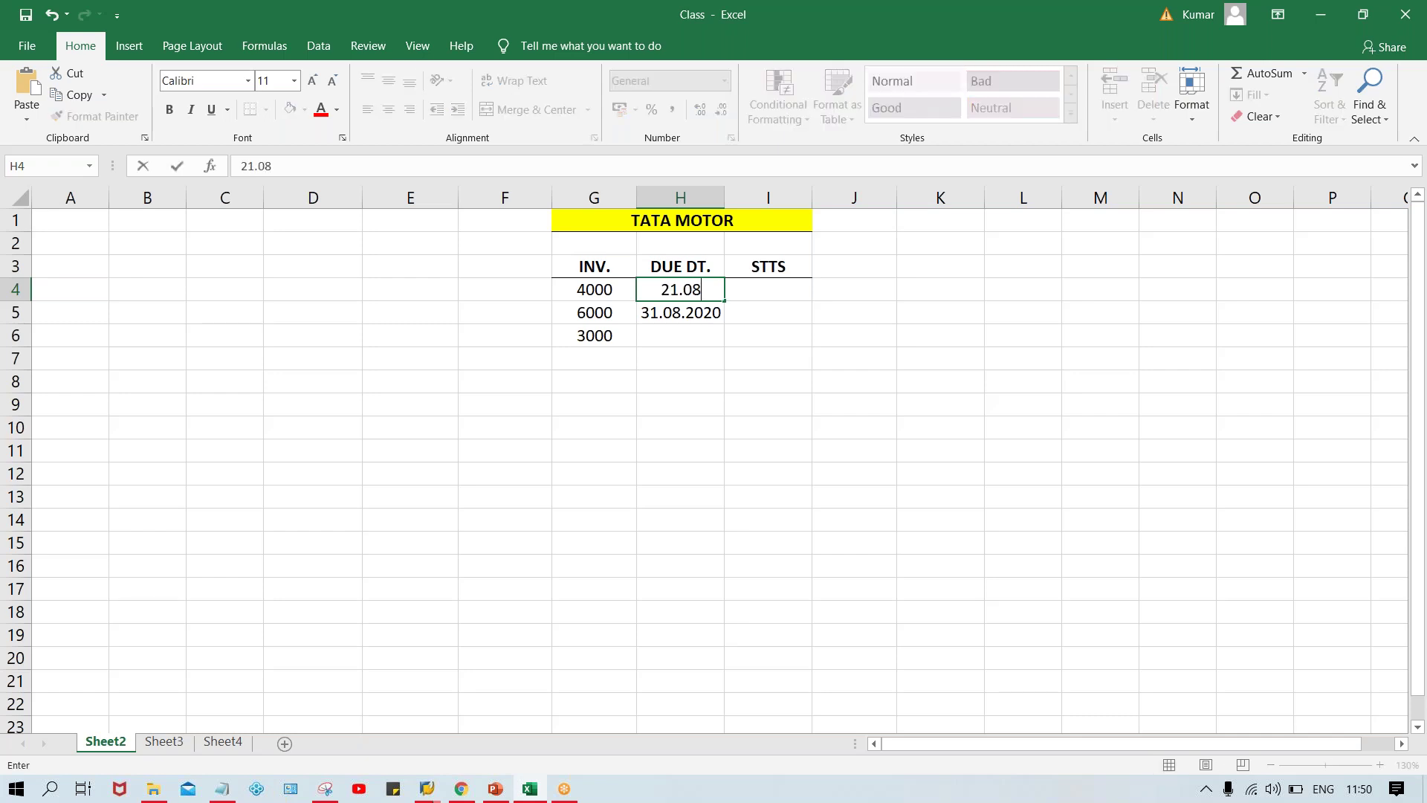
text(.2020)
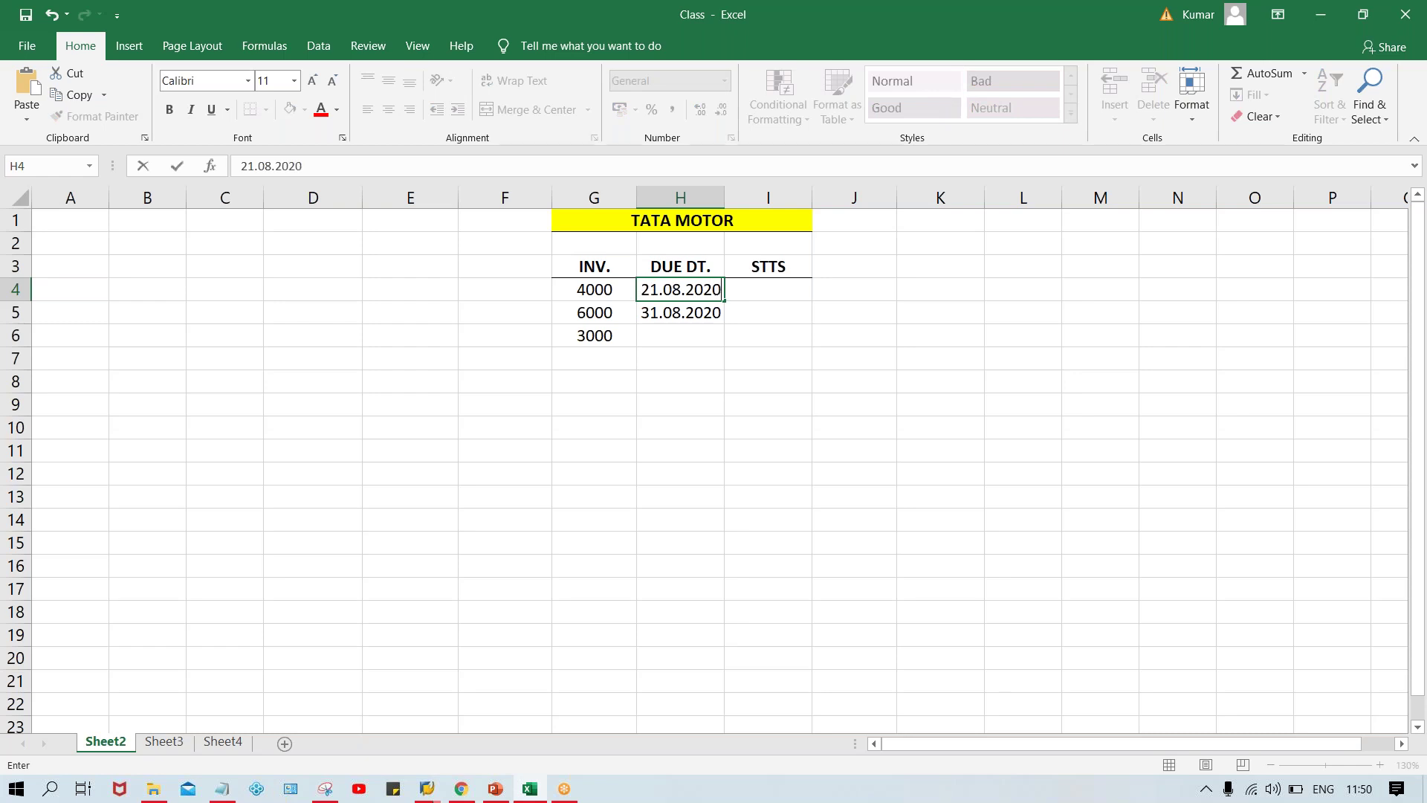
key(Return)
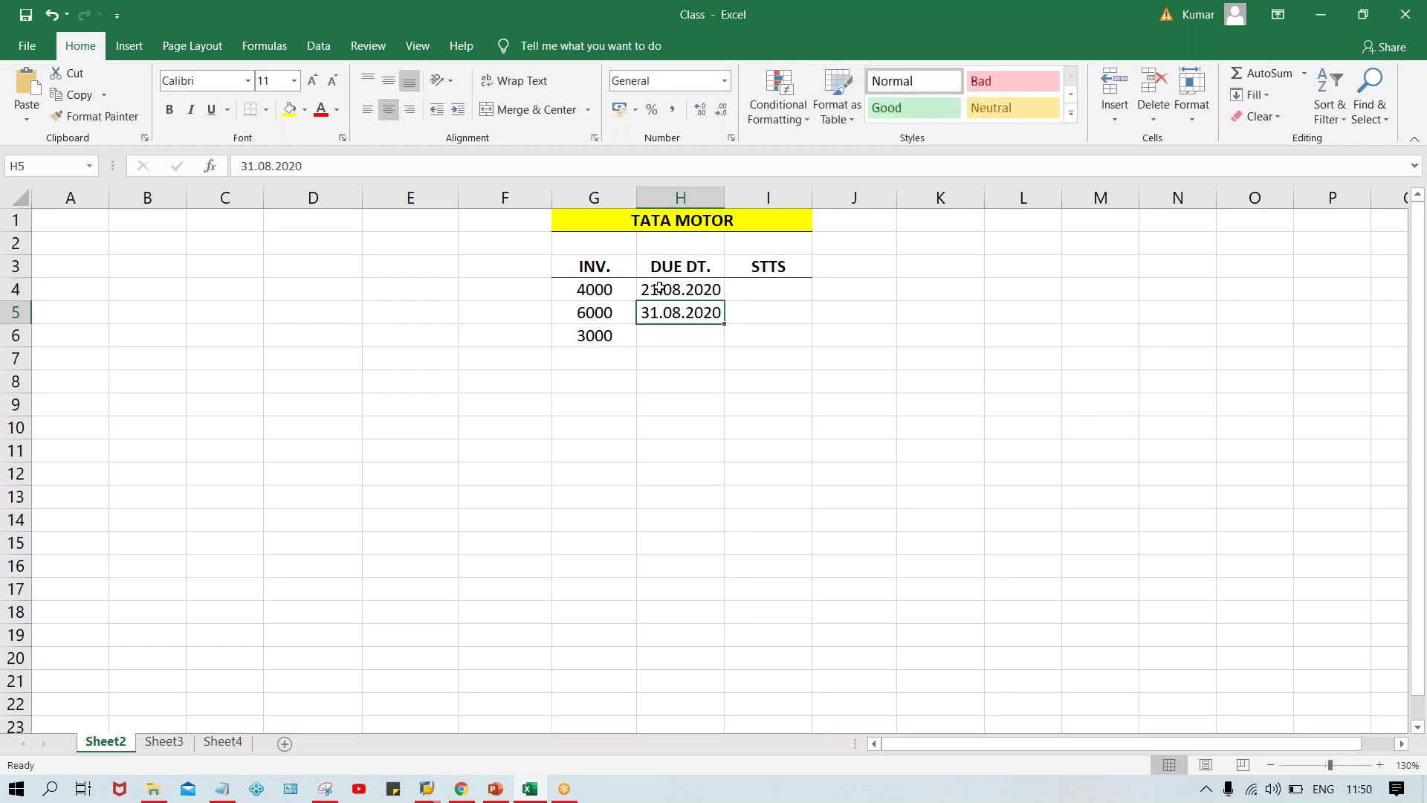
Enter 10.09.2020 as the third due date in H6 and select H4:H6.
click(659, 289)
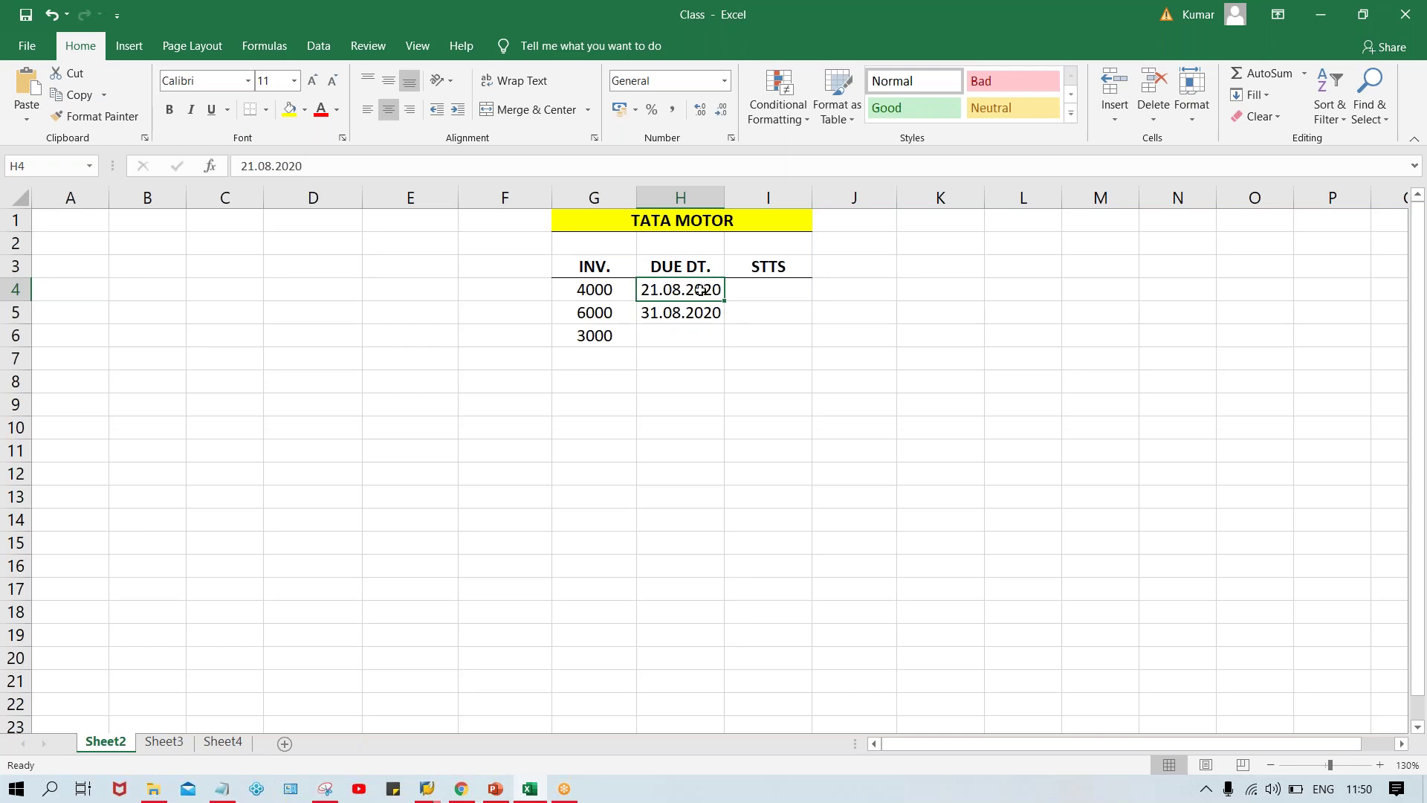
click(662, 336)
click(587, 334)
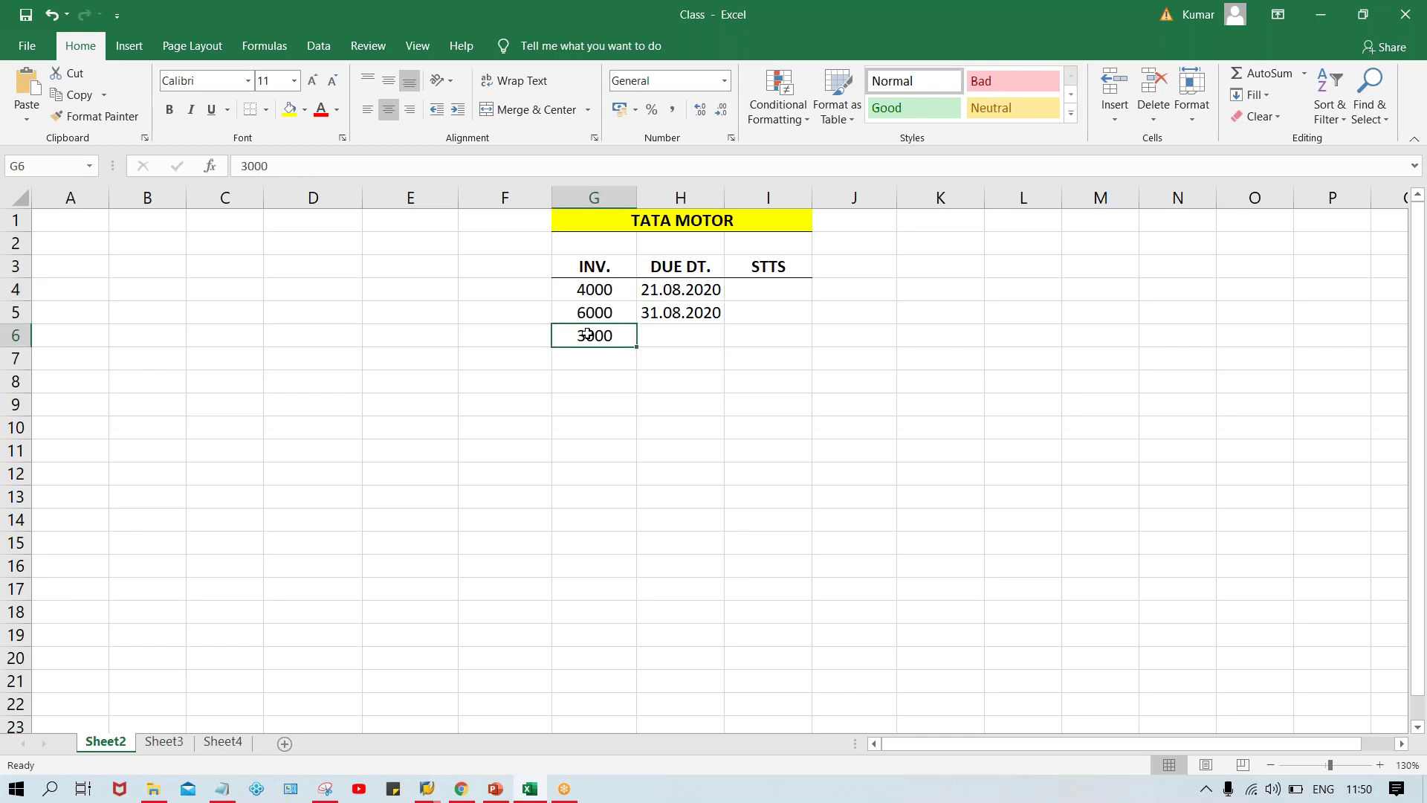
click(671, 336)
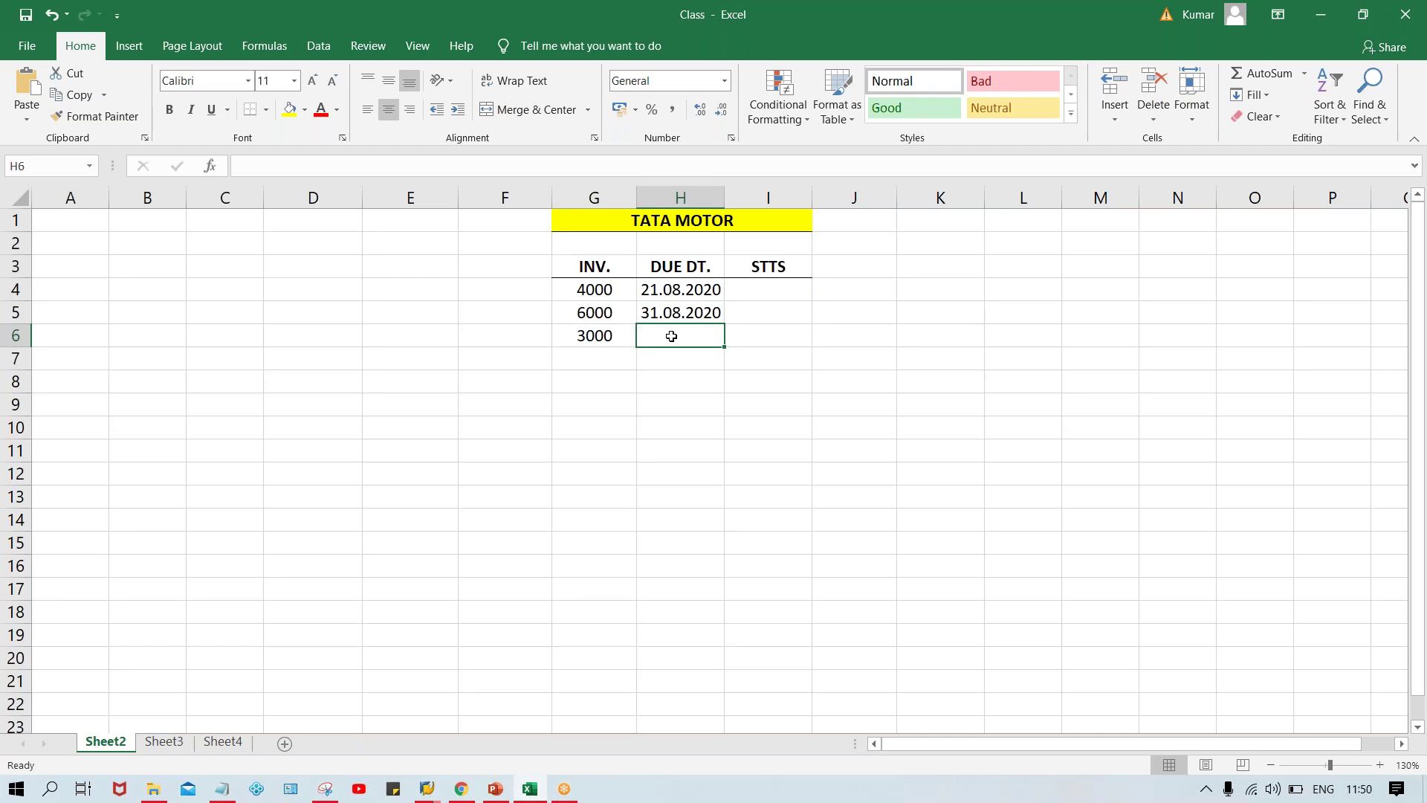
text(10.09.2020)
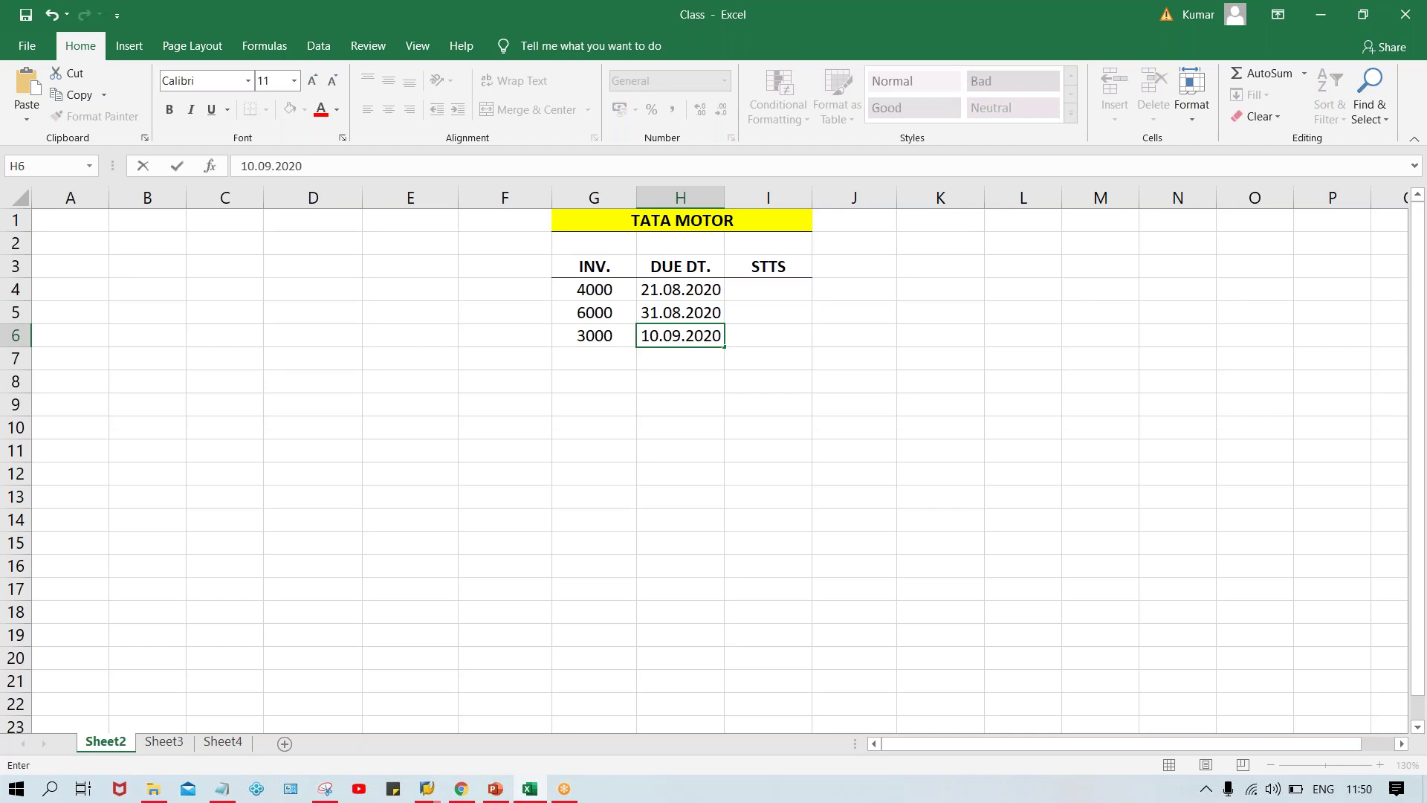
key(Return)
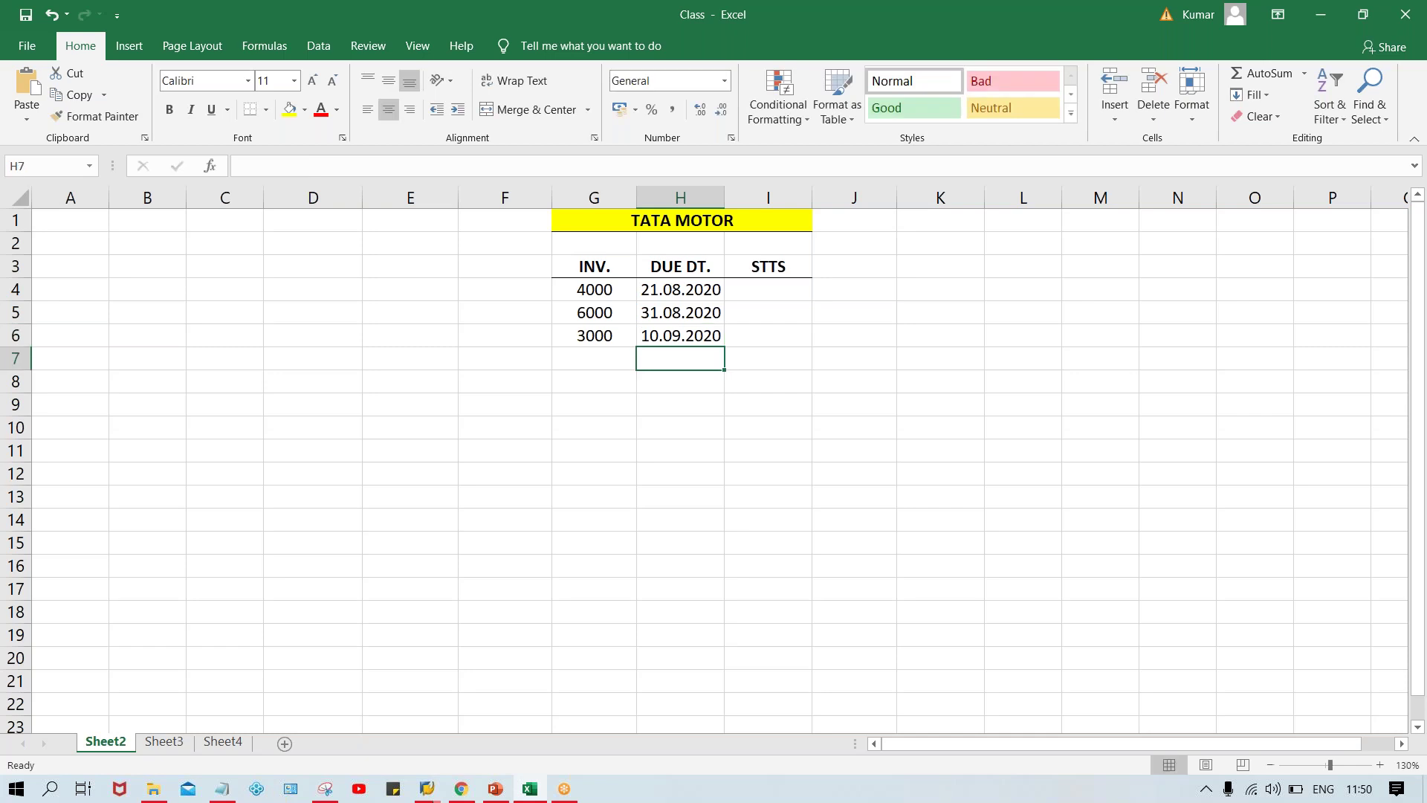
drag(666, 297, 666, 338)
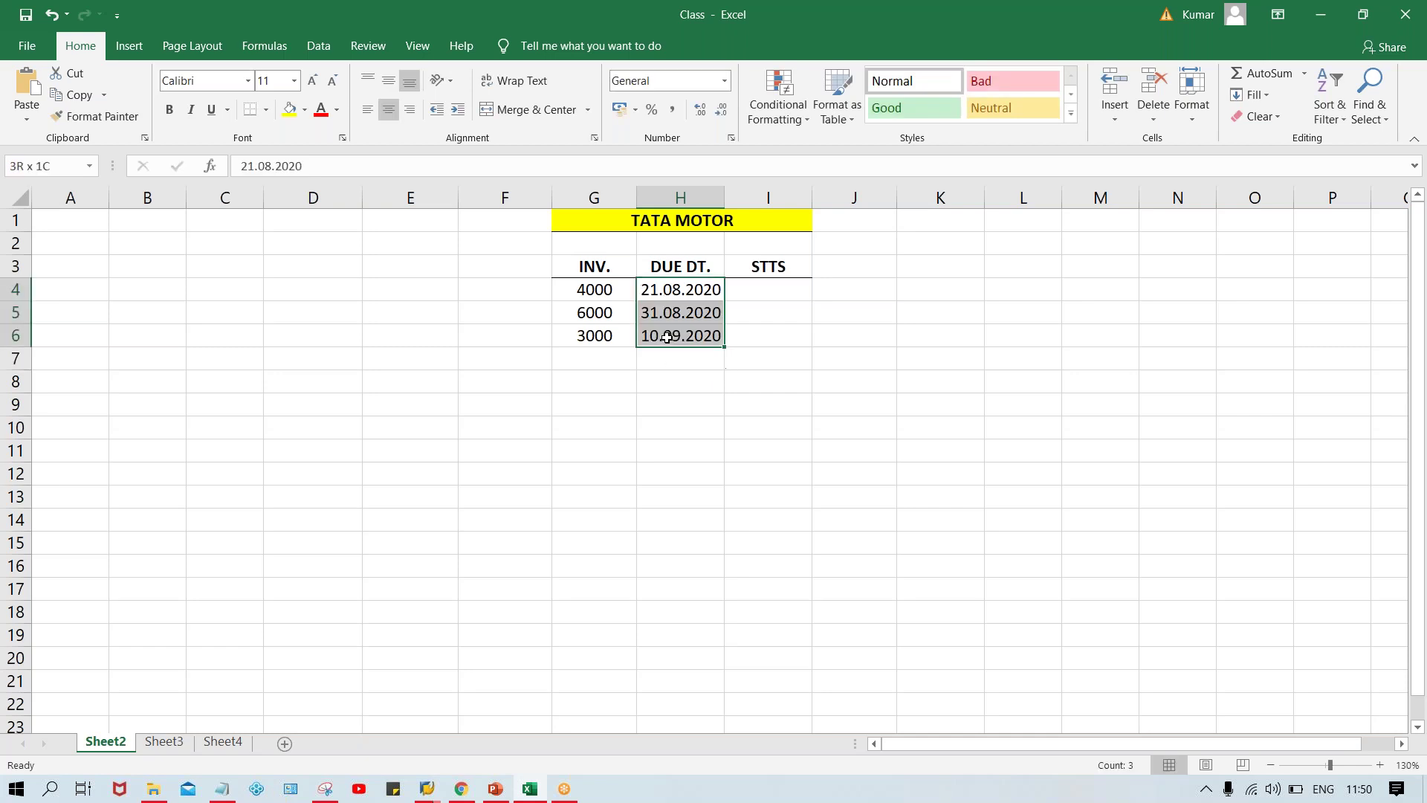
Enter the status codes OD, DUE and ND in I4:I6.
click(771, 291)
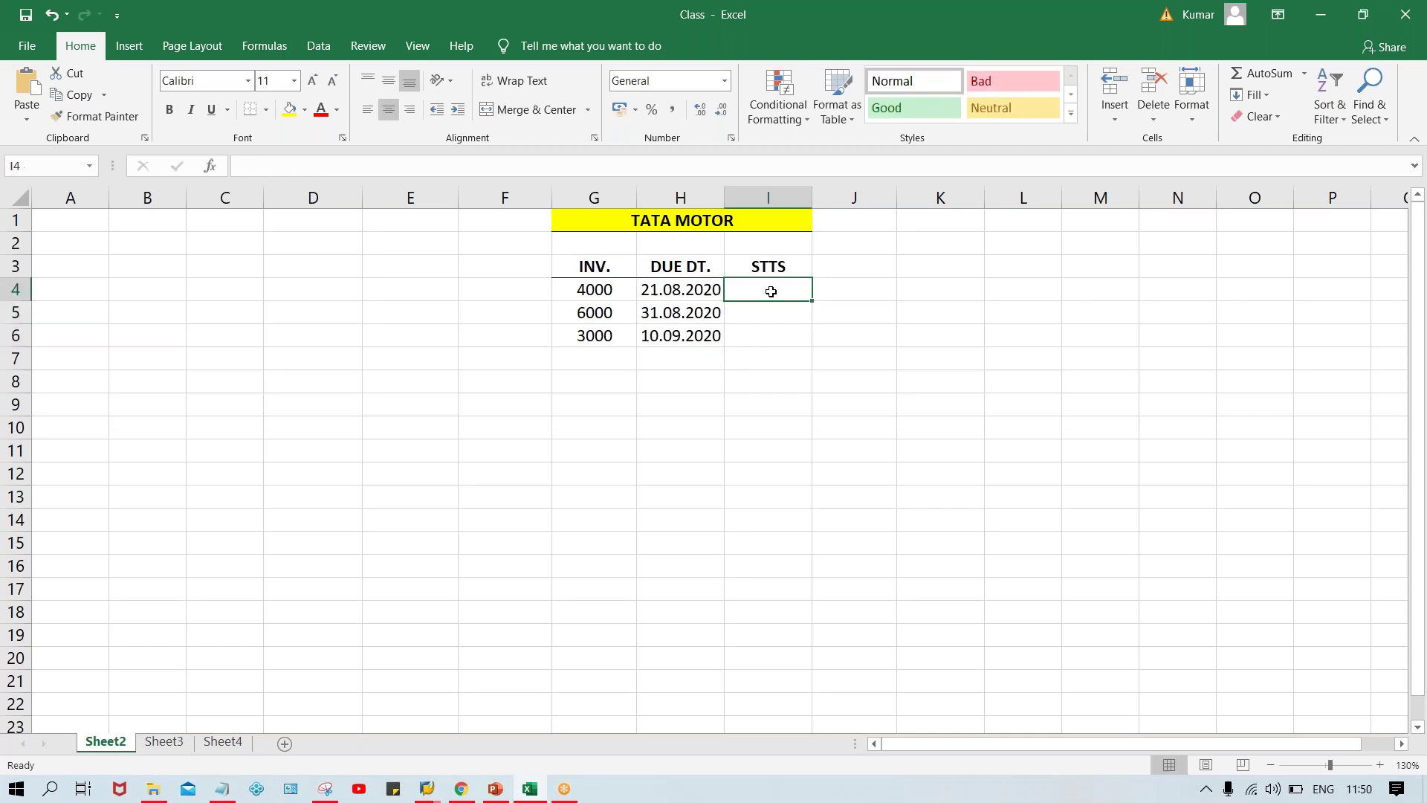
text(OD)
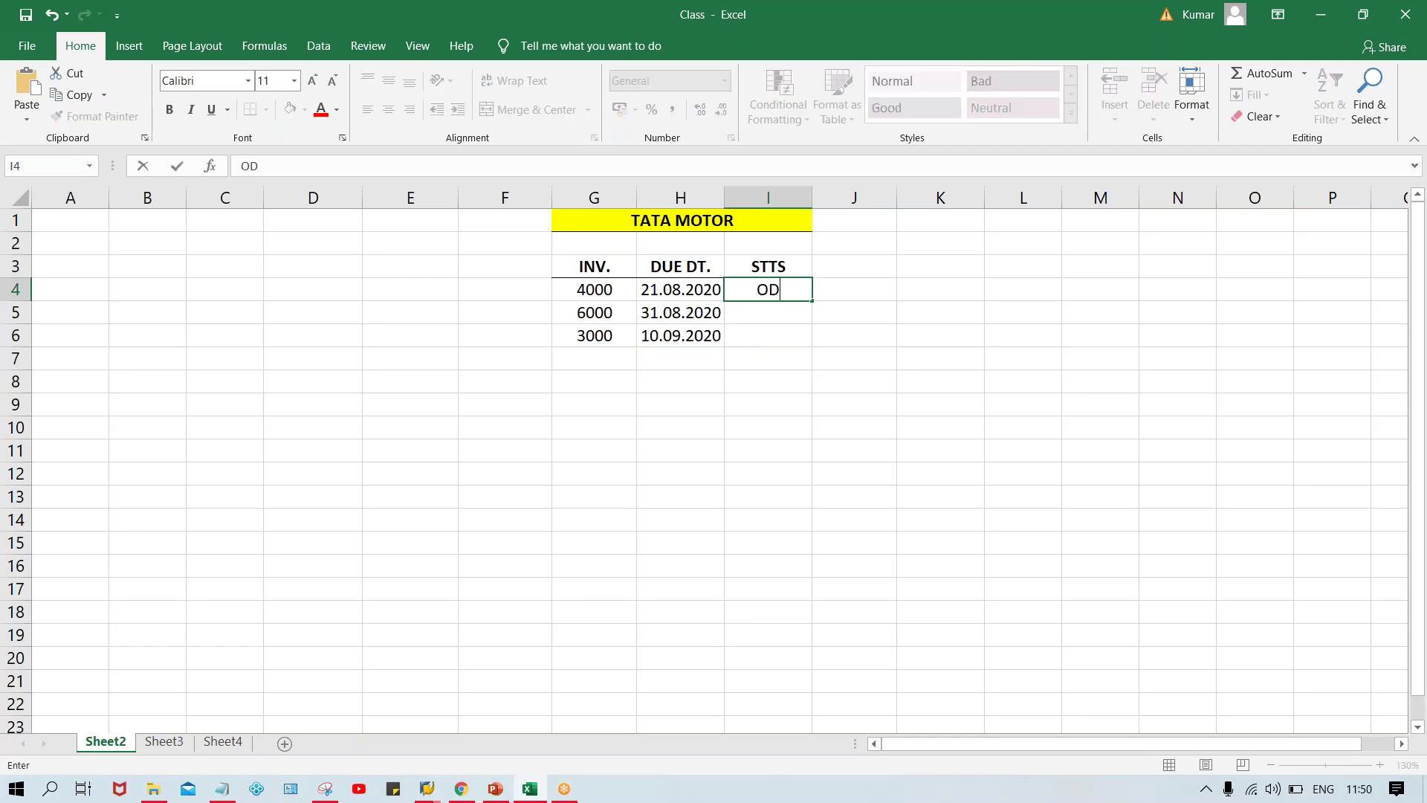
key(Return)
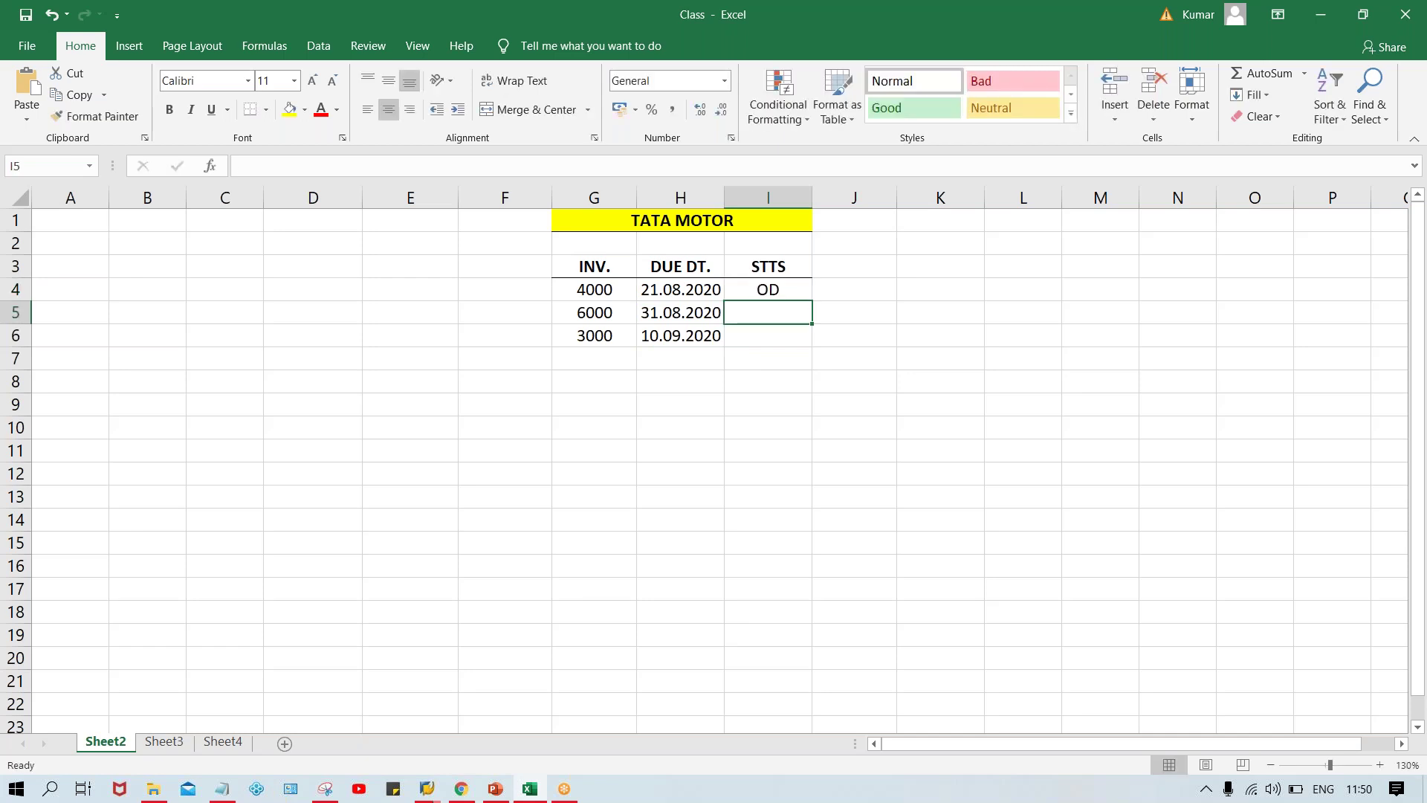
text(DUE)
key(Return)
text(ND)
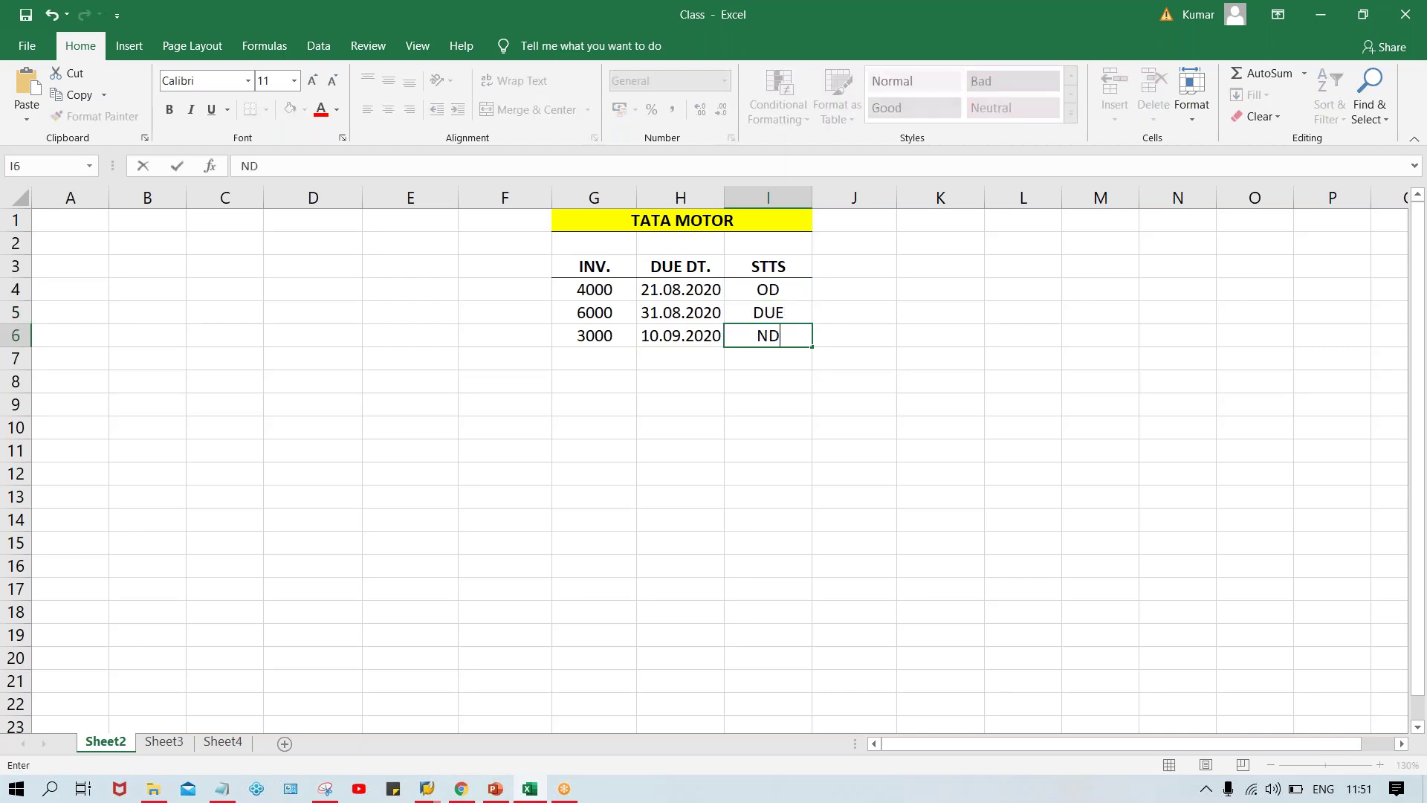
key(Return)
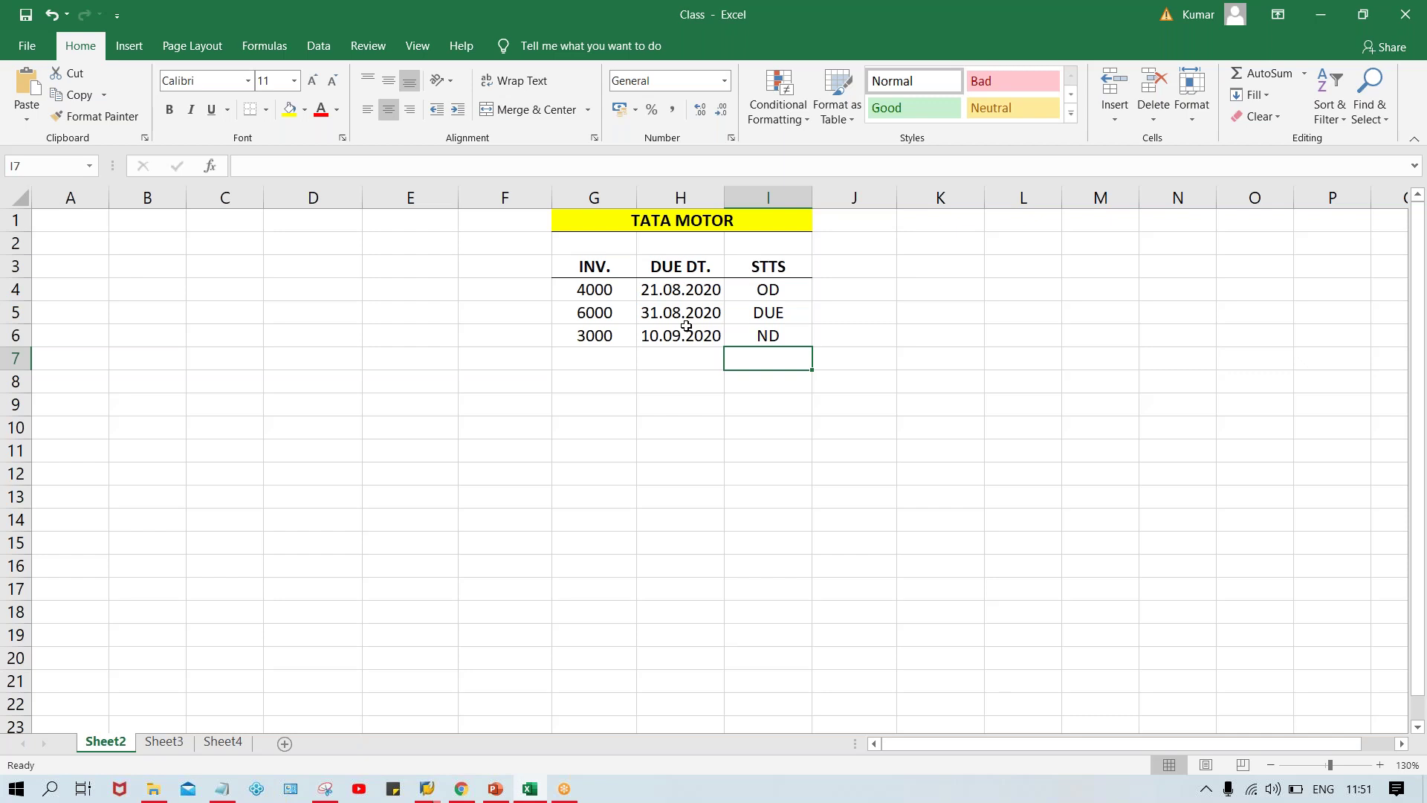
click(776, 296)
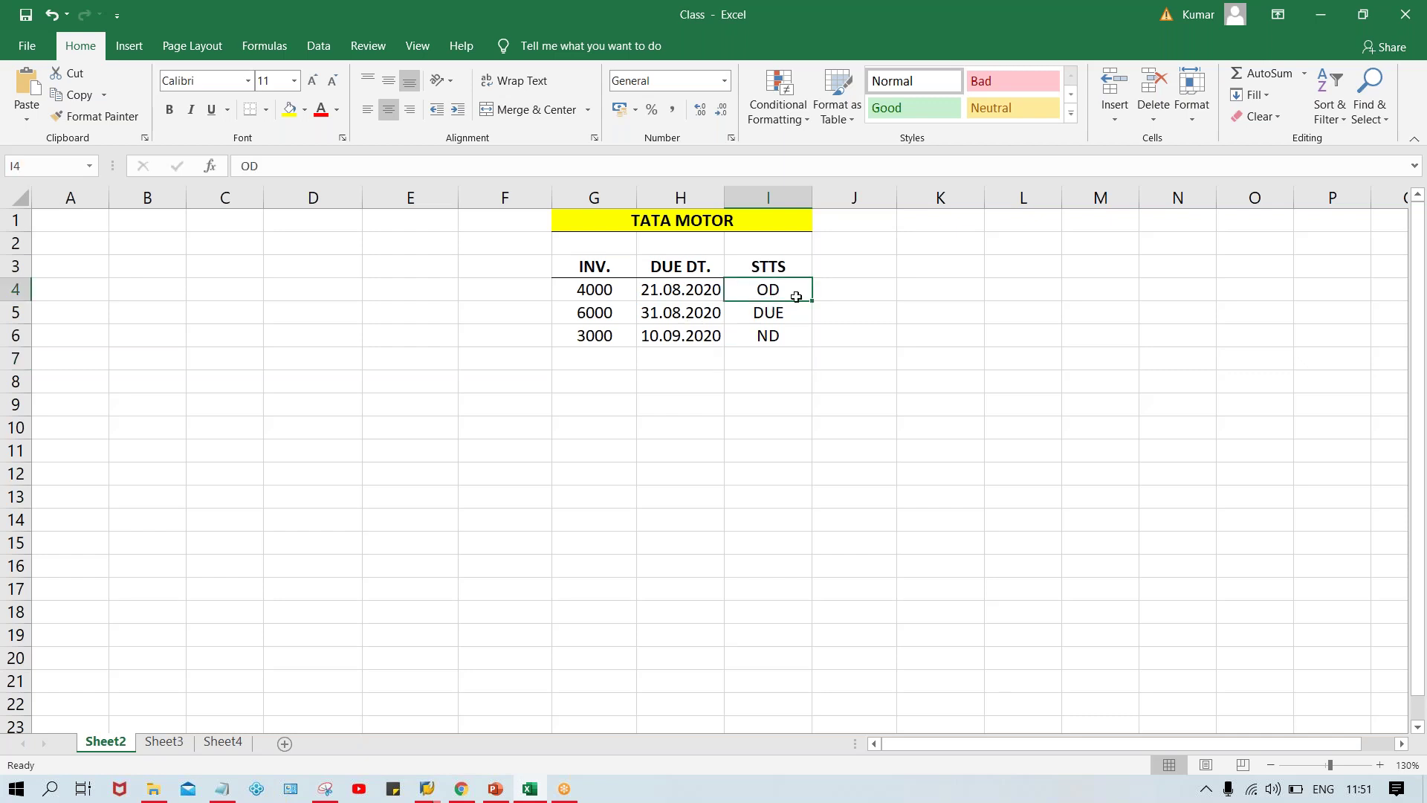
click(841, 295)
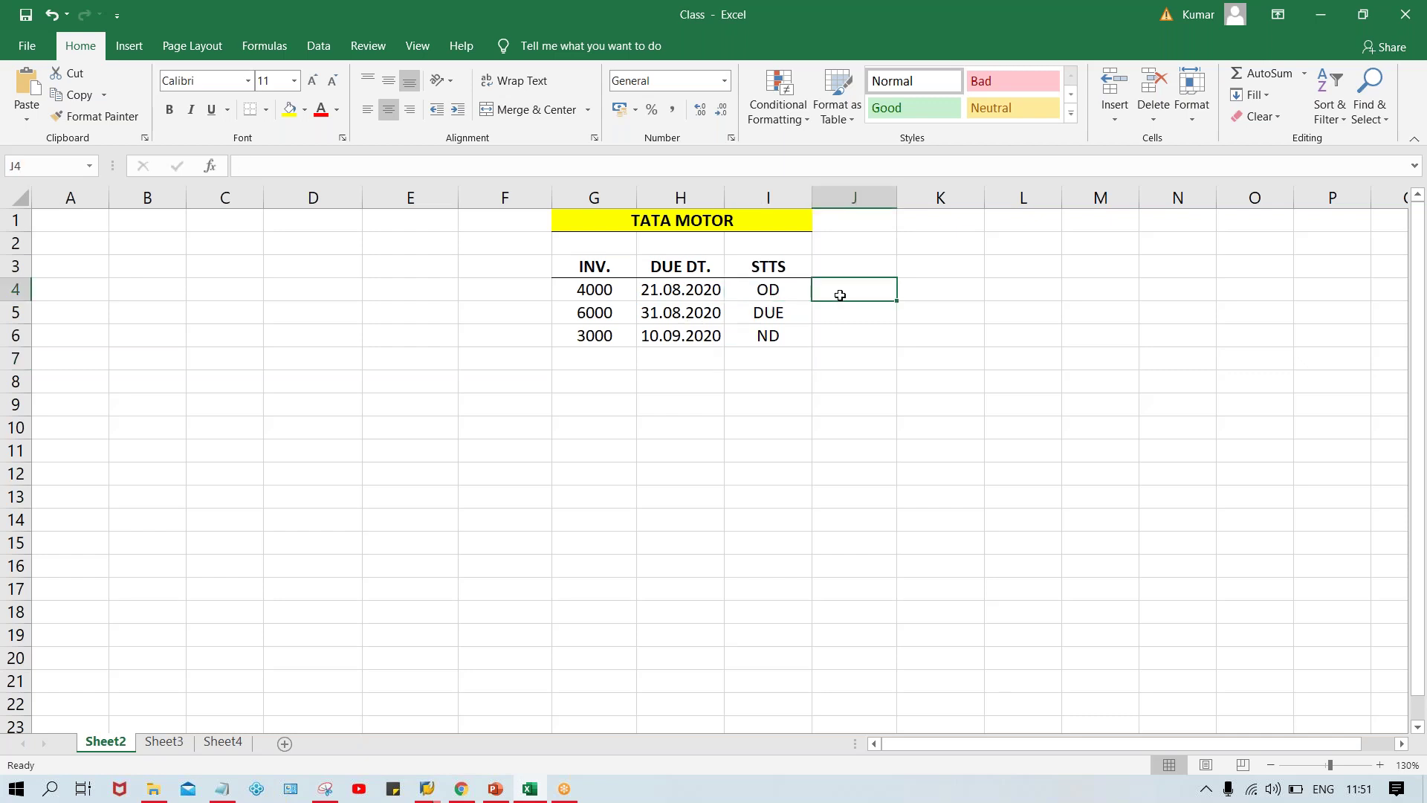
click(608, 290)
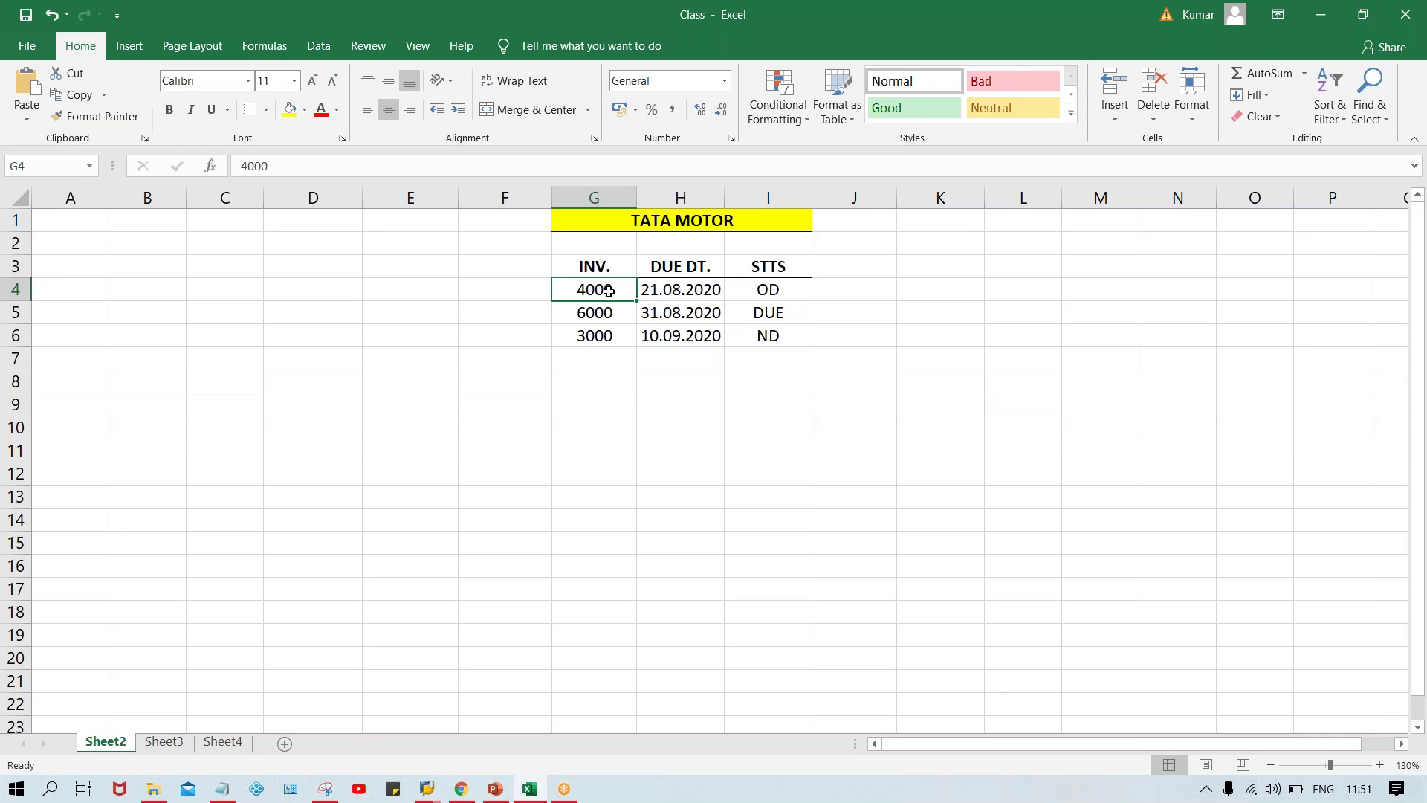
click(779, 313)
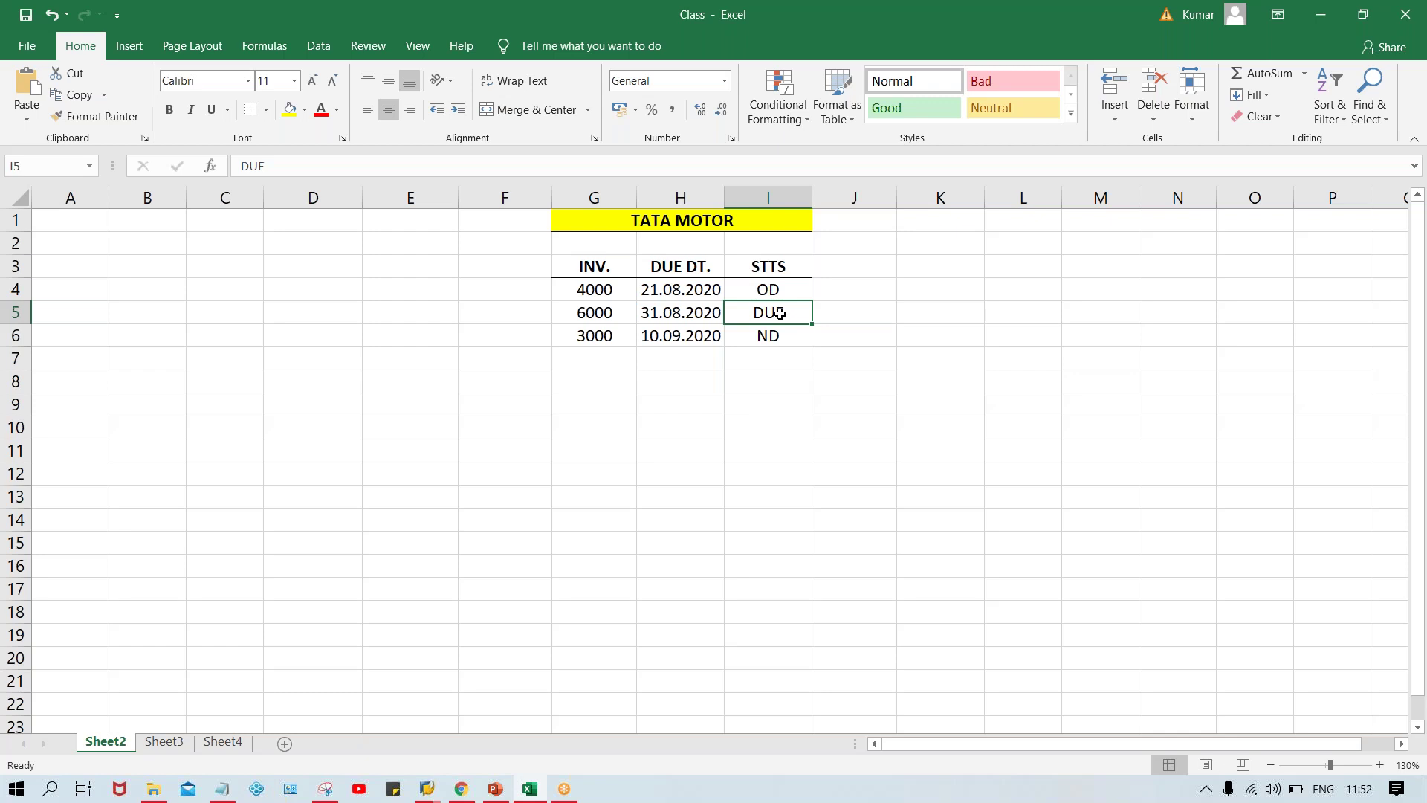
Add a bold GRC DYS heading in J3.
click(865, 266)
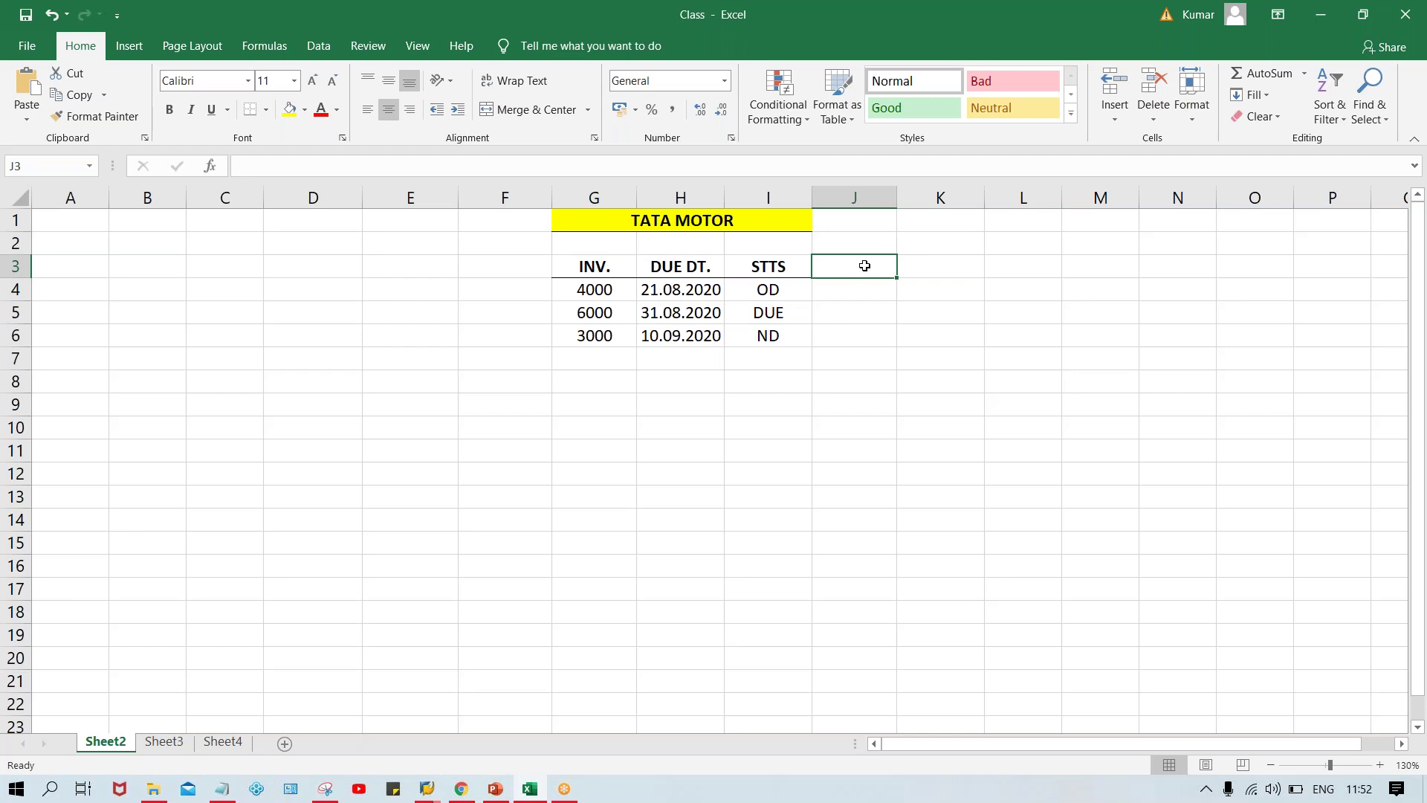
text(GRC DYS)
key(Return)
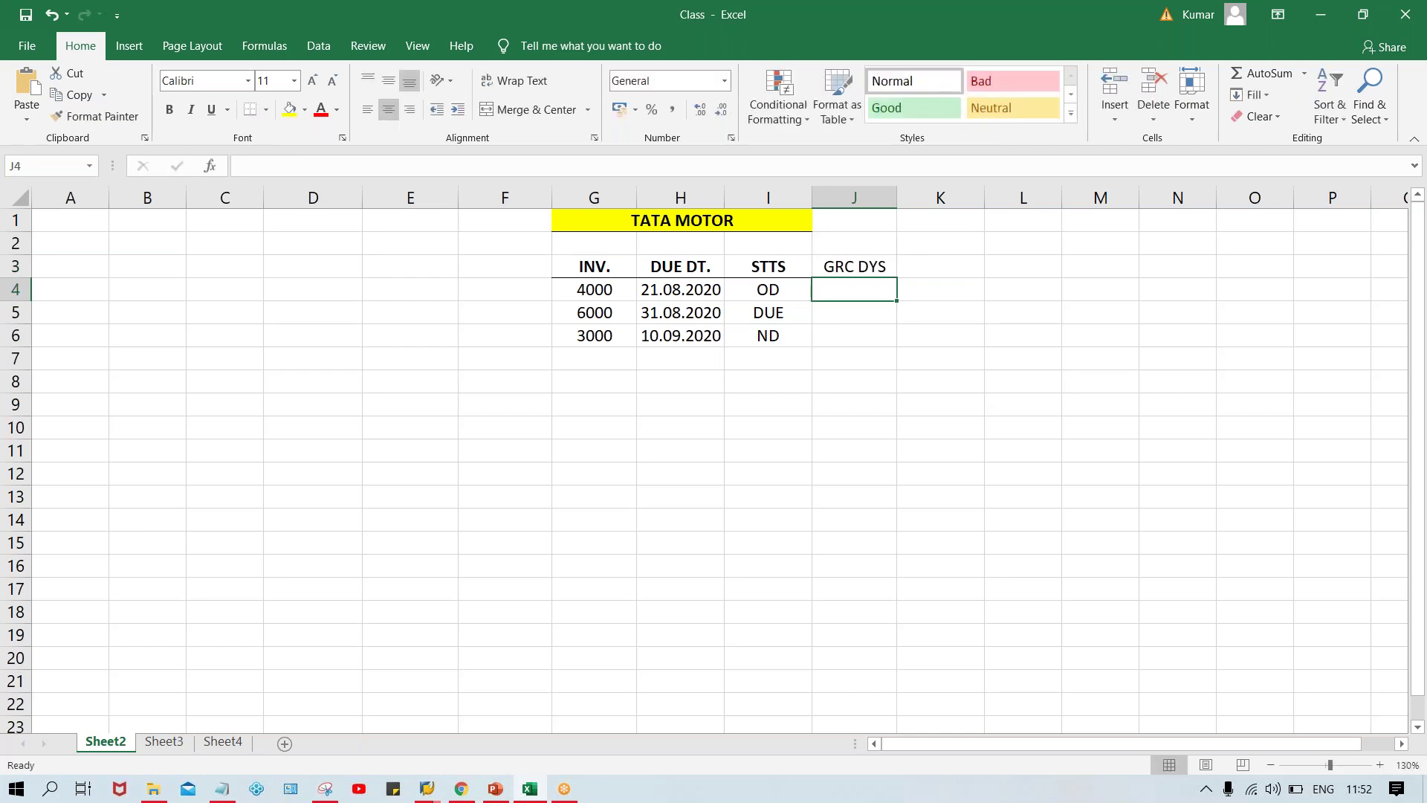
click(840, 266)
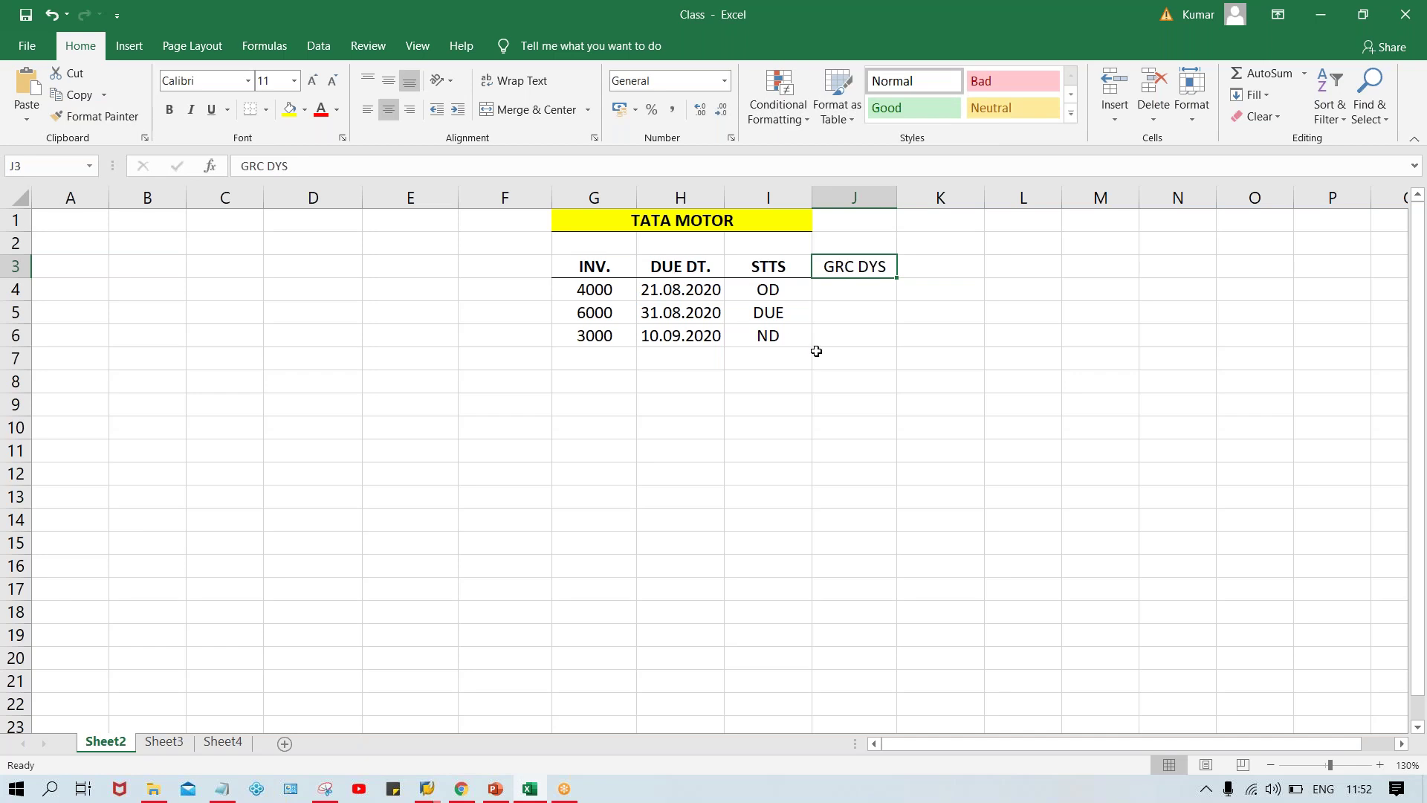
key(ctrl+b)
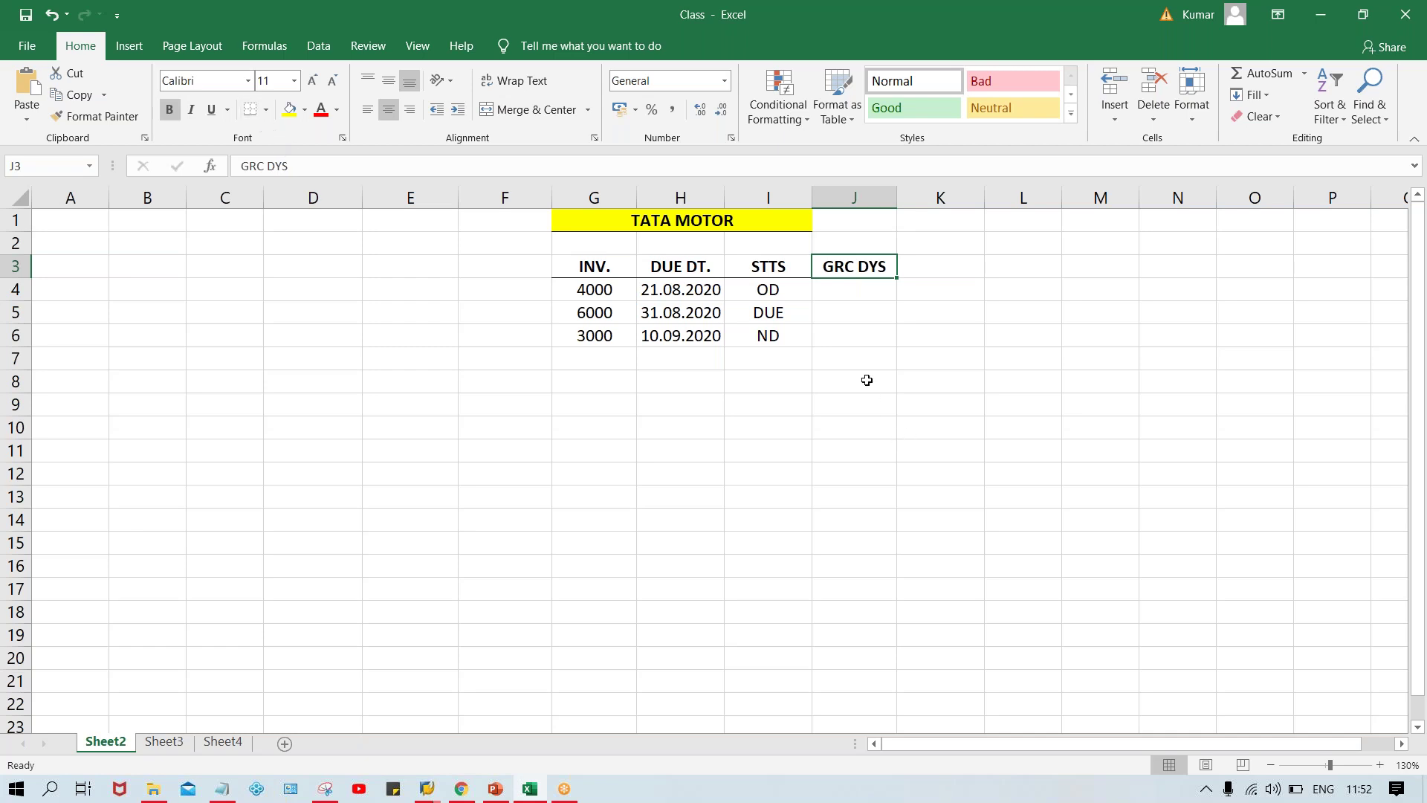
click(746, 266)
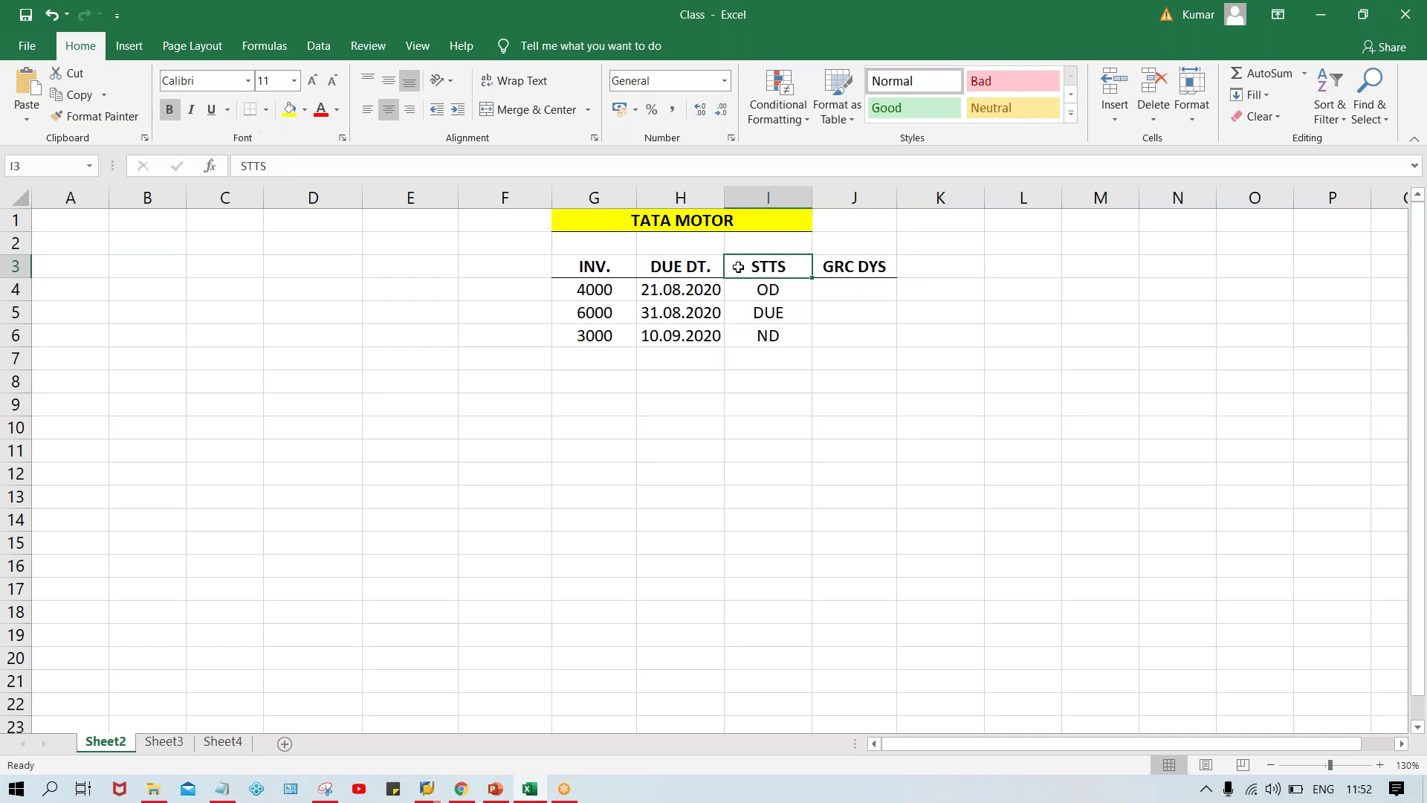
Enter 5 grace days for each invoice in J4, J5 and J6.
click(863, 292)
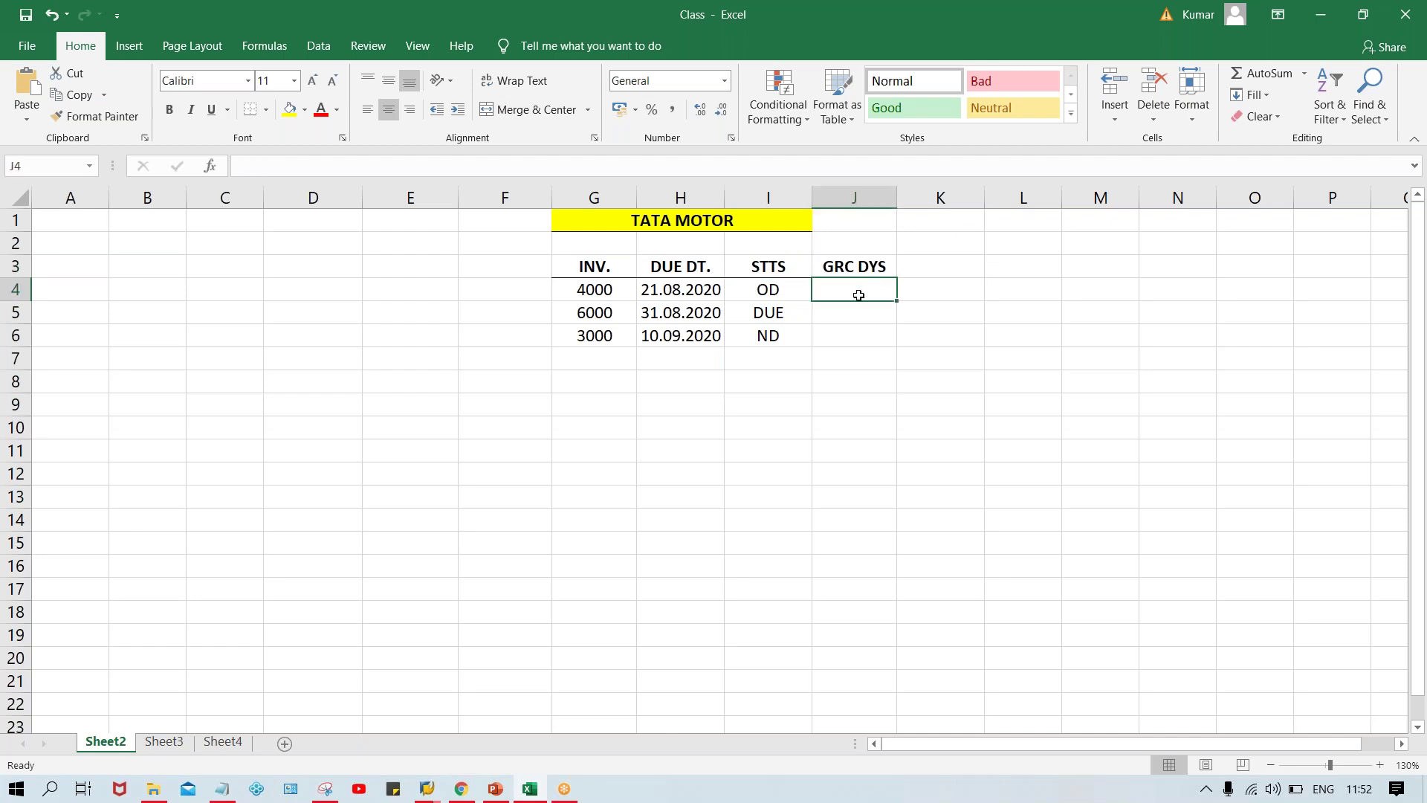
text(5)
key(Return)
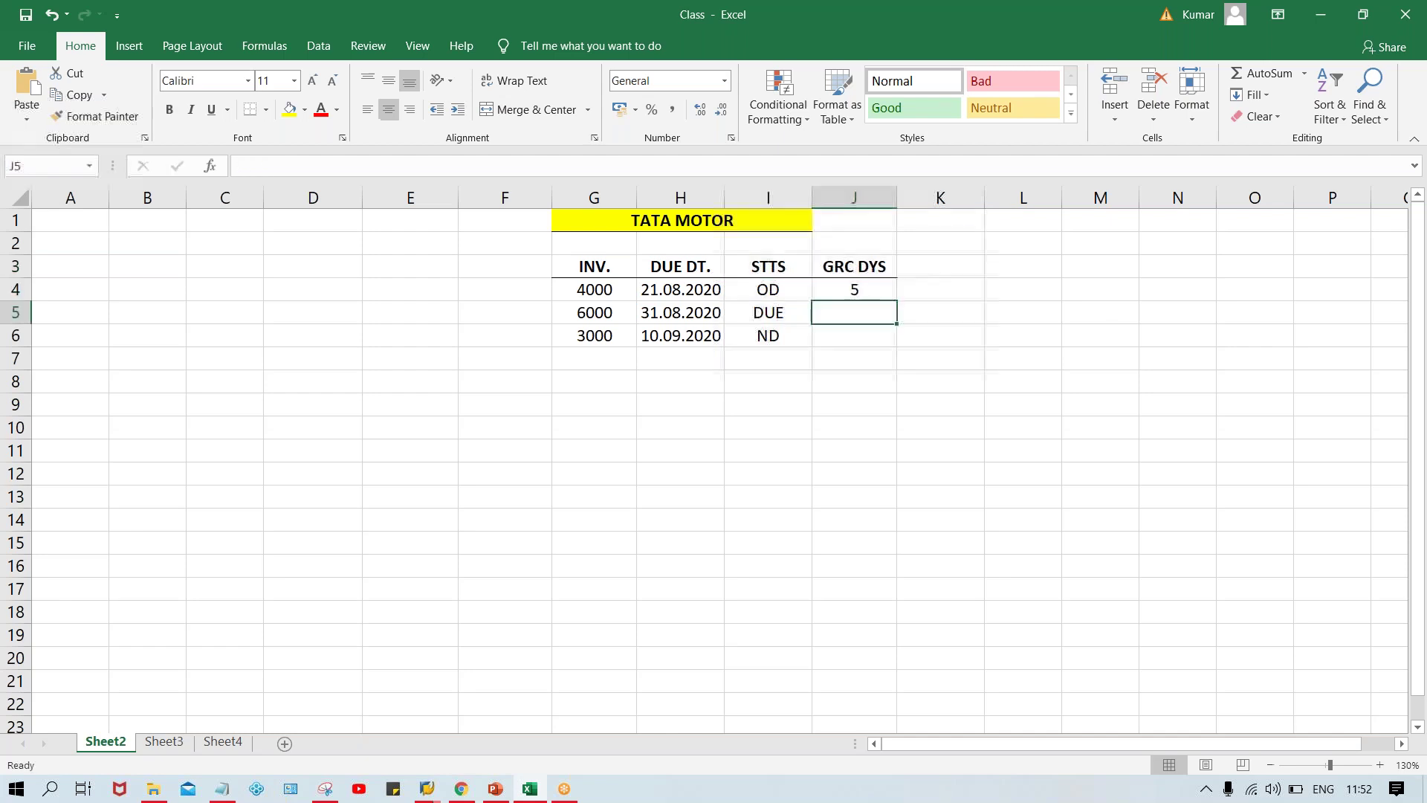
text(5)
key(Return)
text(5)
key(Return)
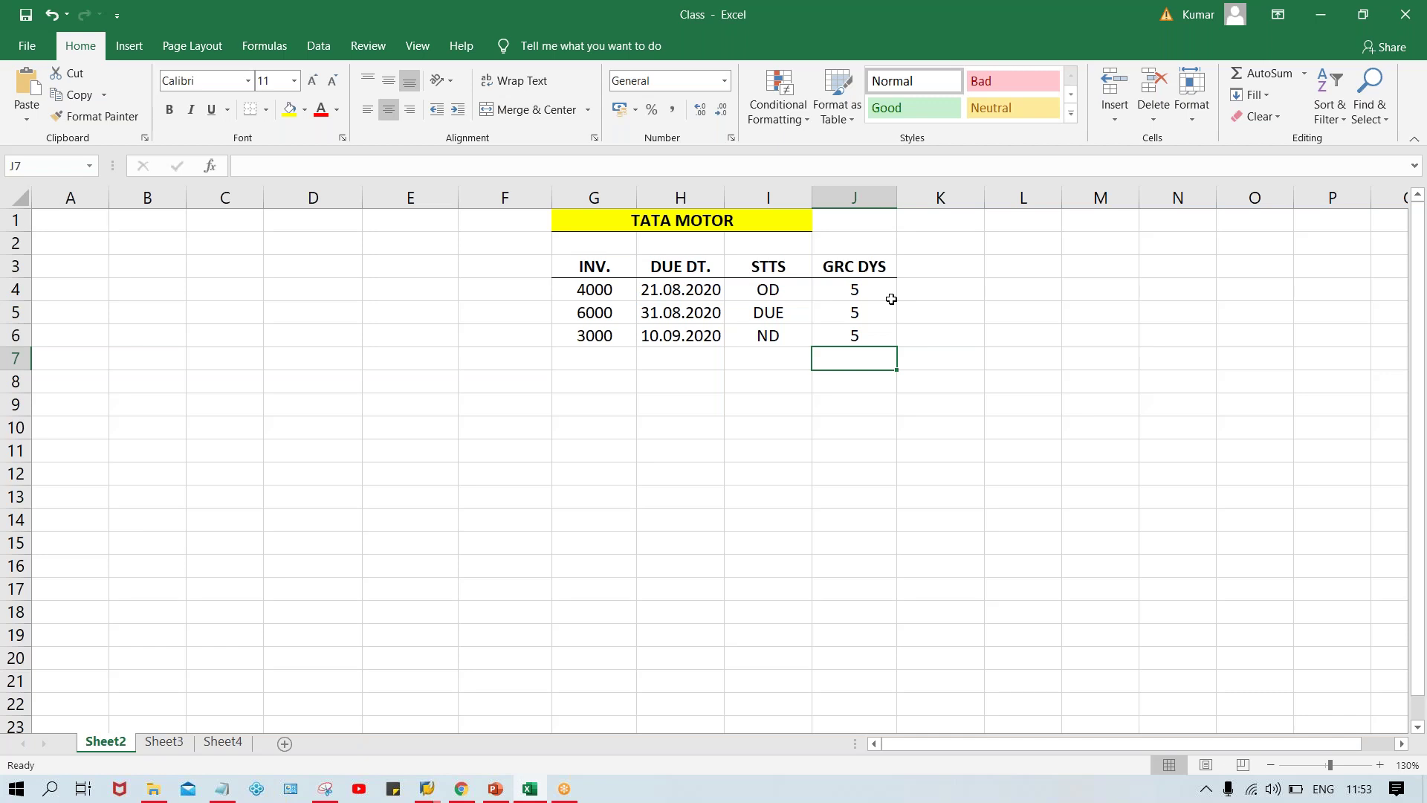
Add an STTS heading in K3 after the GRC DYS column.
click(855, 289)
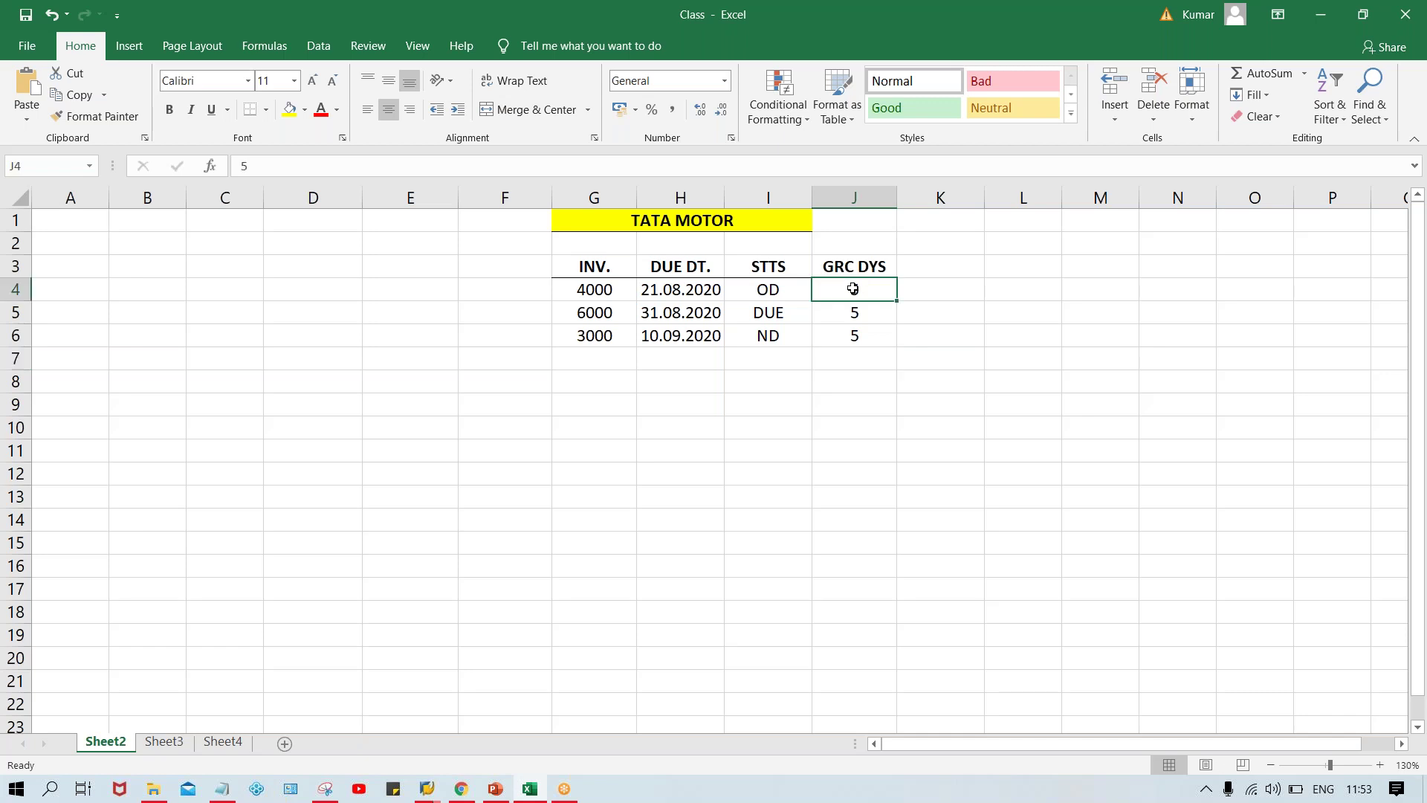
click(858, 331)
click(855, 289)
click(939, 270)
text(SS)
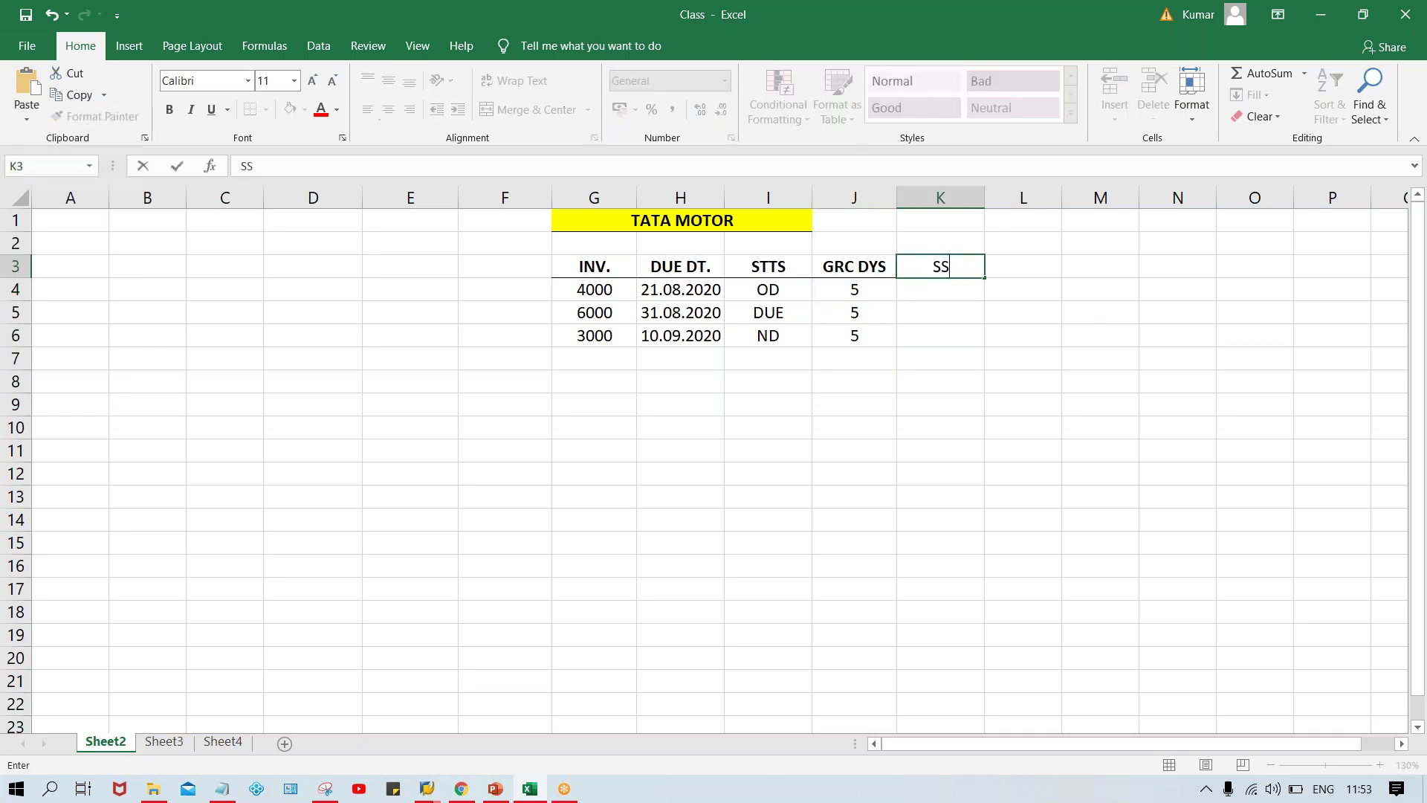
key(BackSpace)
text(TTS)
key(Return)
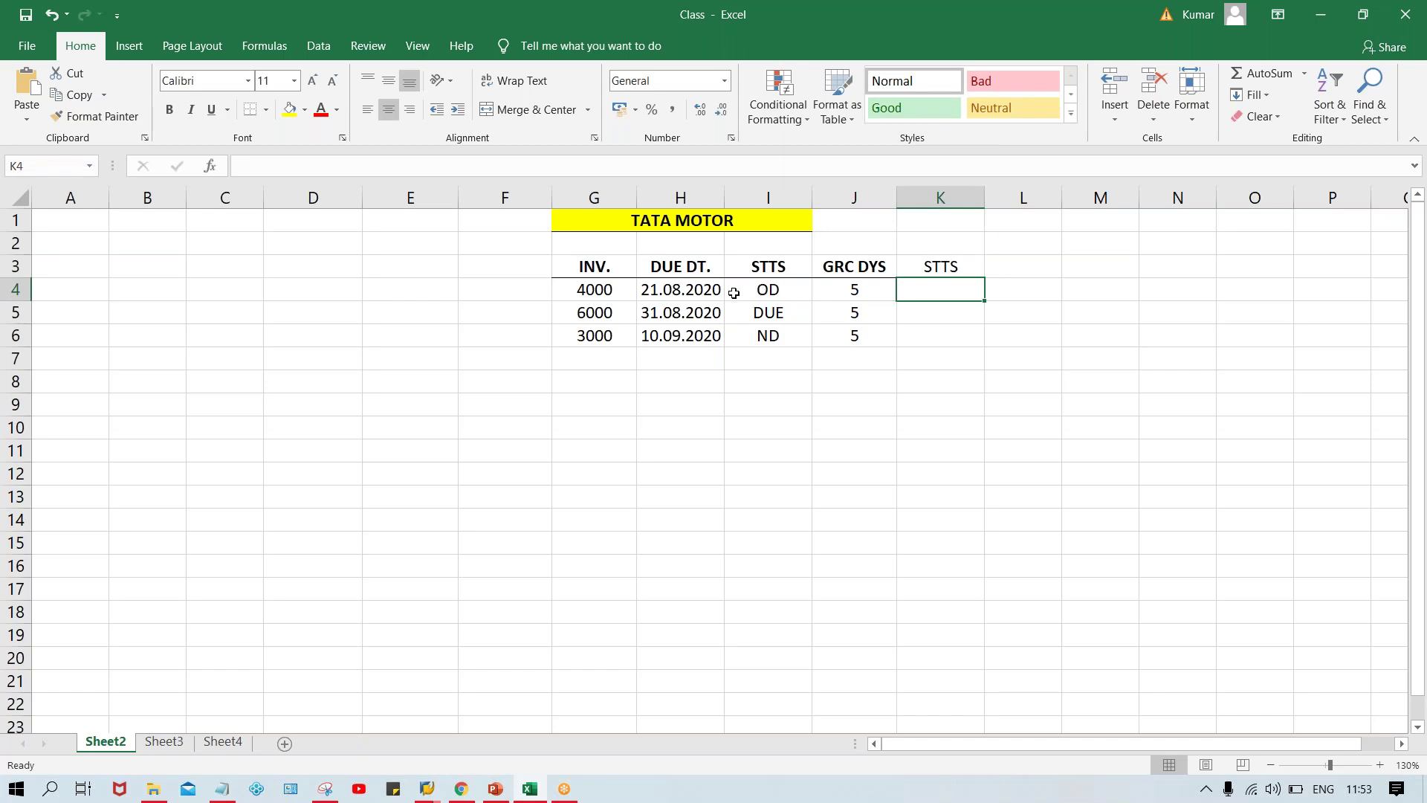
Add a bold INV. NO. heading in F3.
click(607, 294)
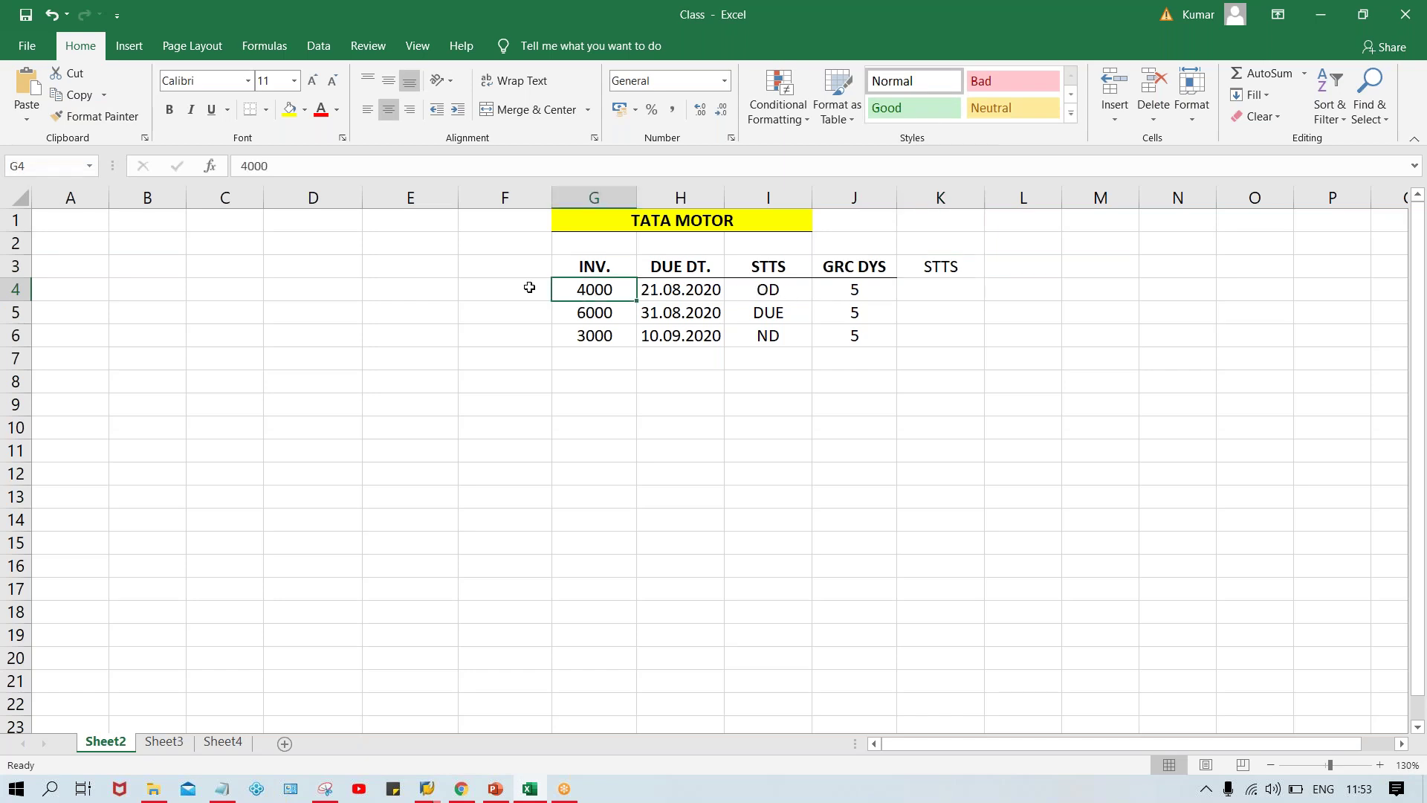
click(505, 272)
text(I)
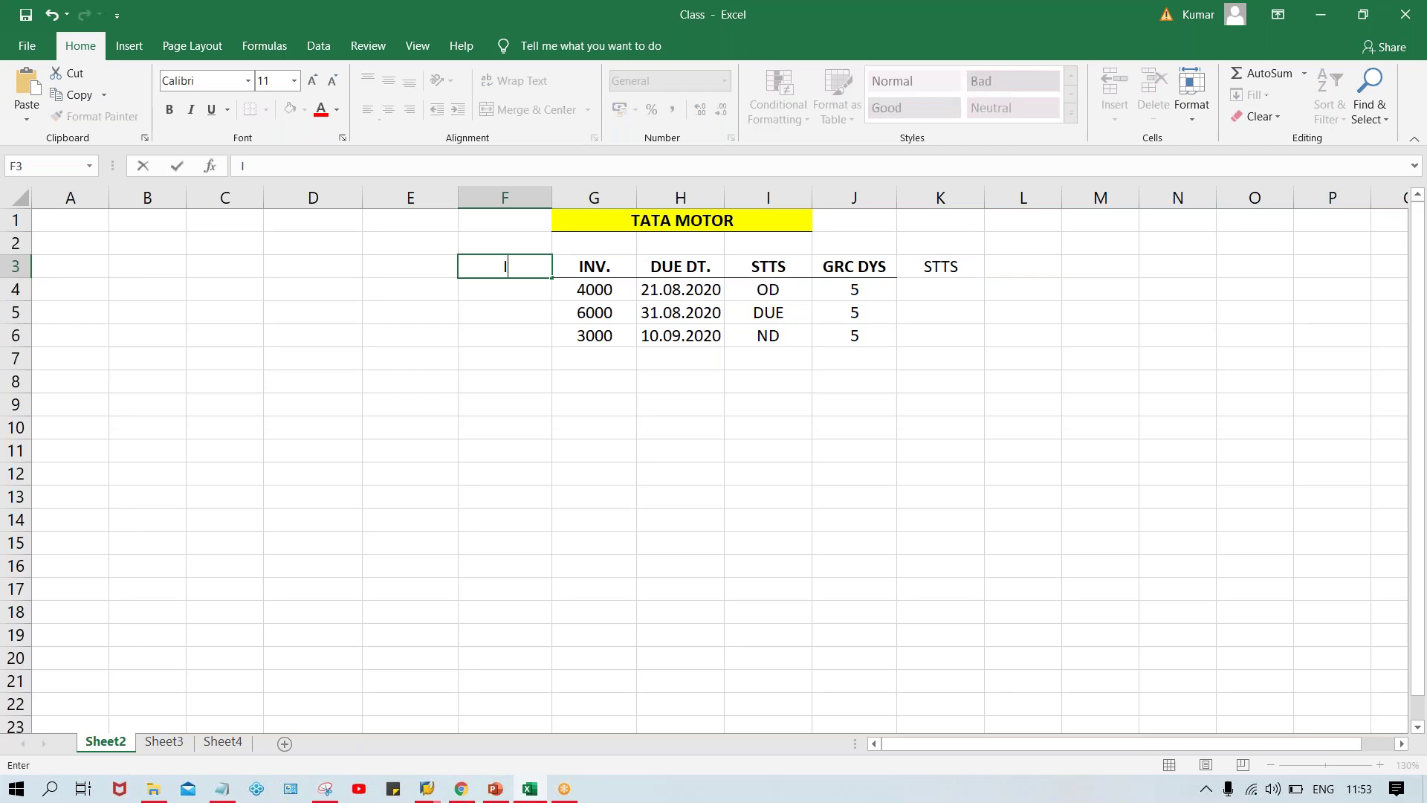
text(NV. NO.)
key(Return)
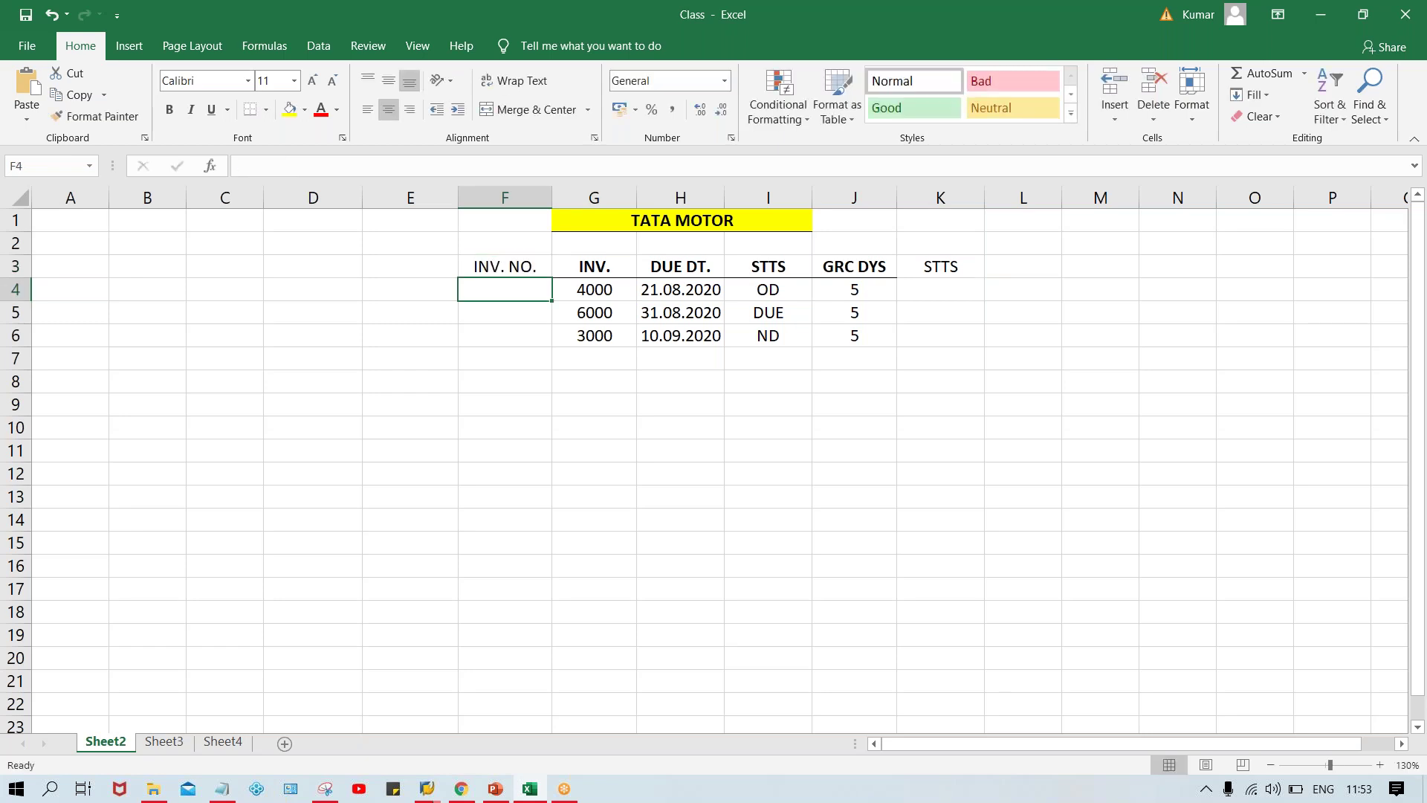
click(502, 264)
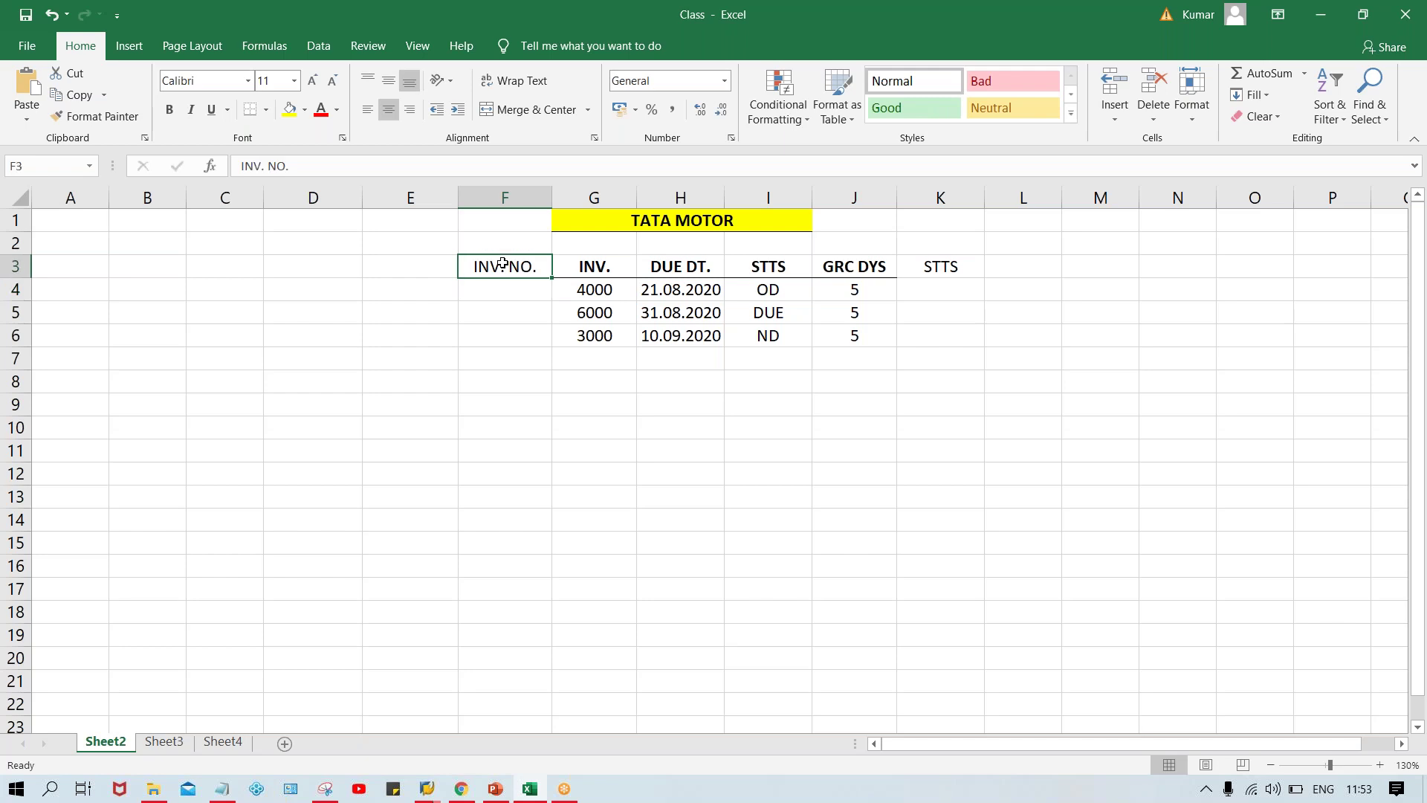
key(ctrl+b)
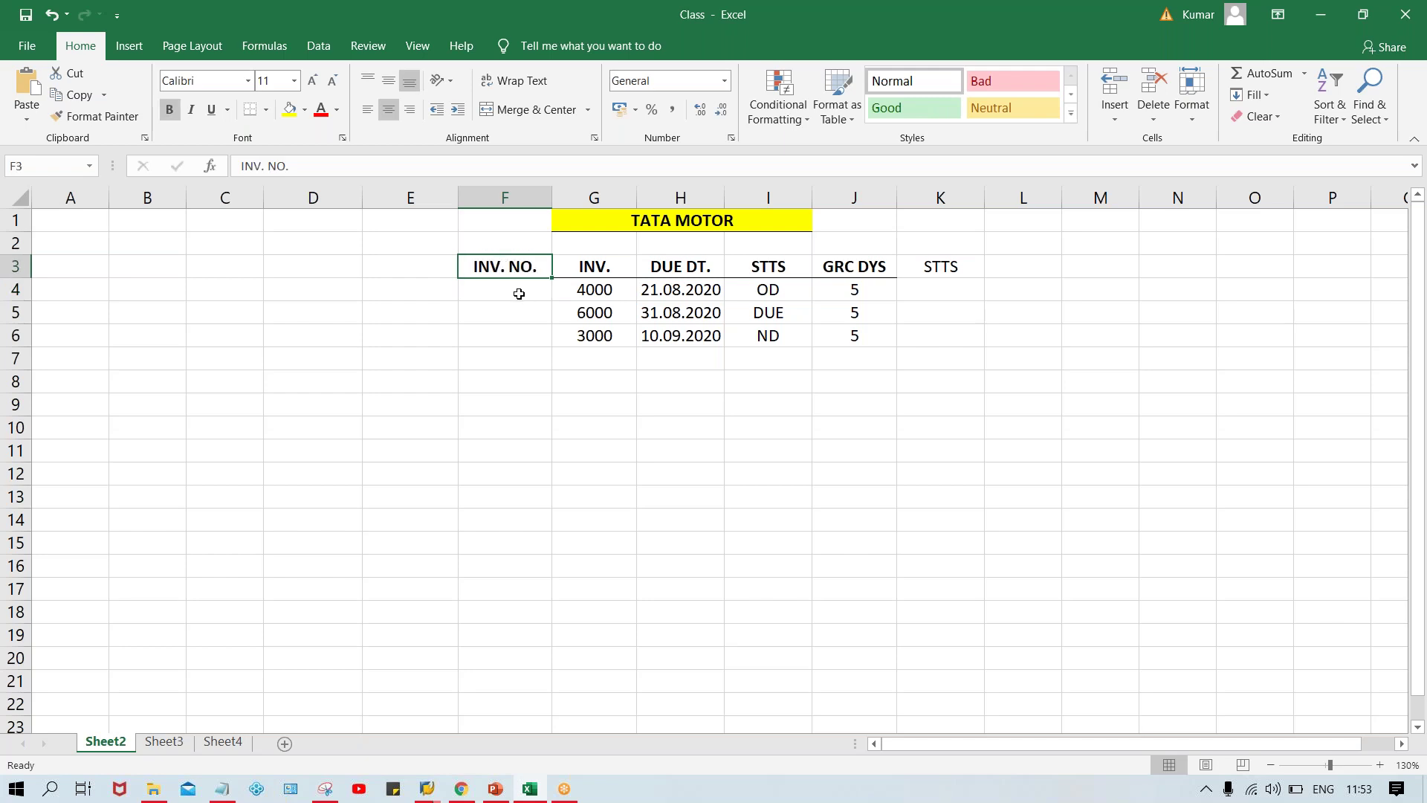
Number the three invoices 1, 2 and 3 in F4:F6 under INV. NO.
click(519, 293)
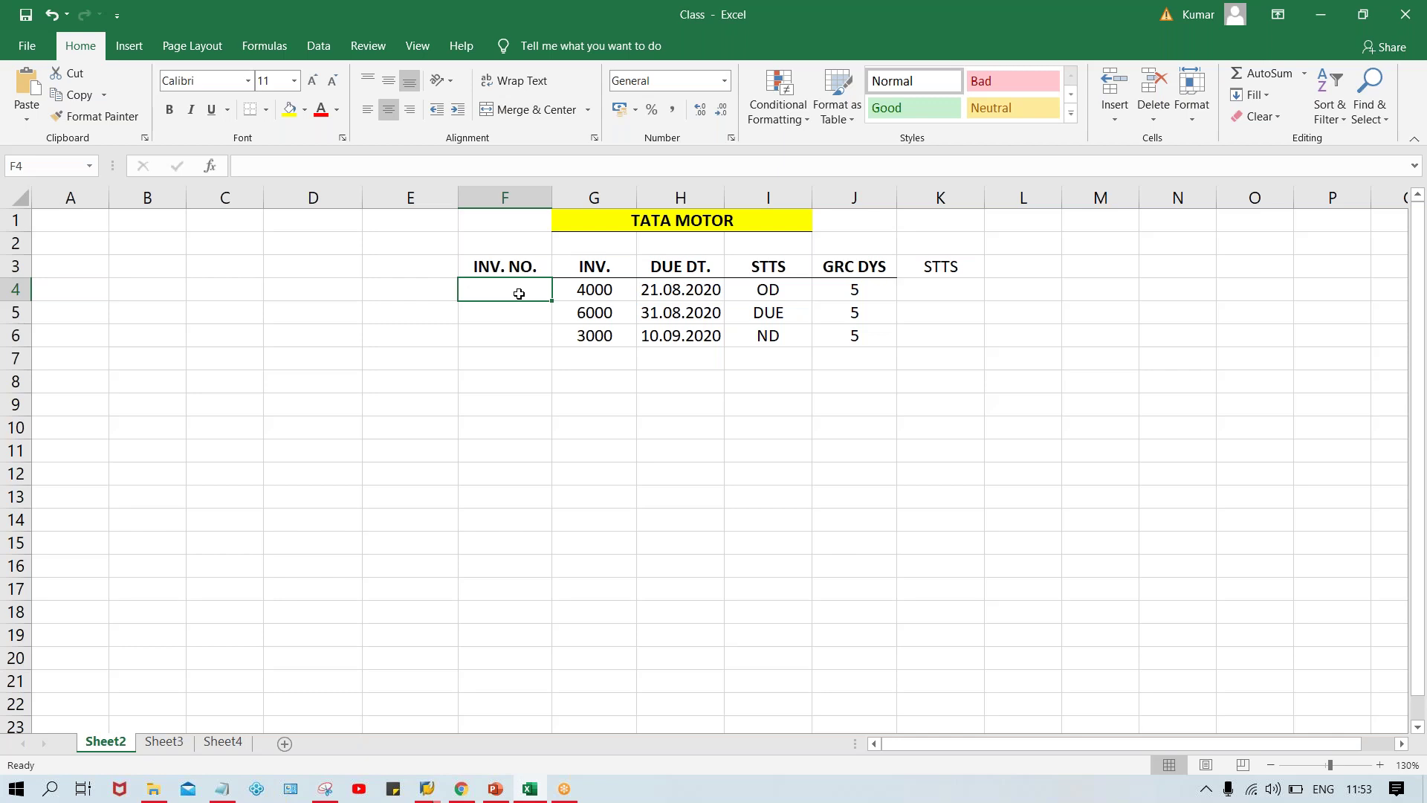
text(1)
key(Return)
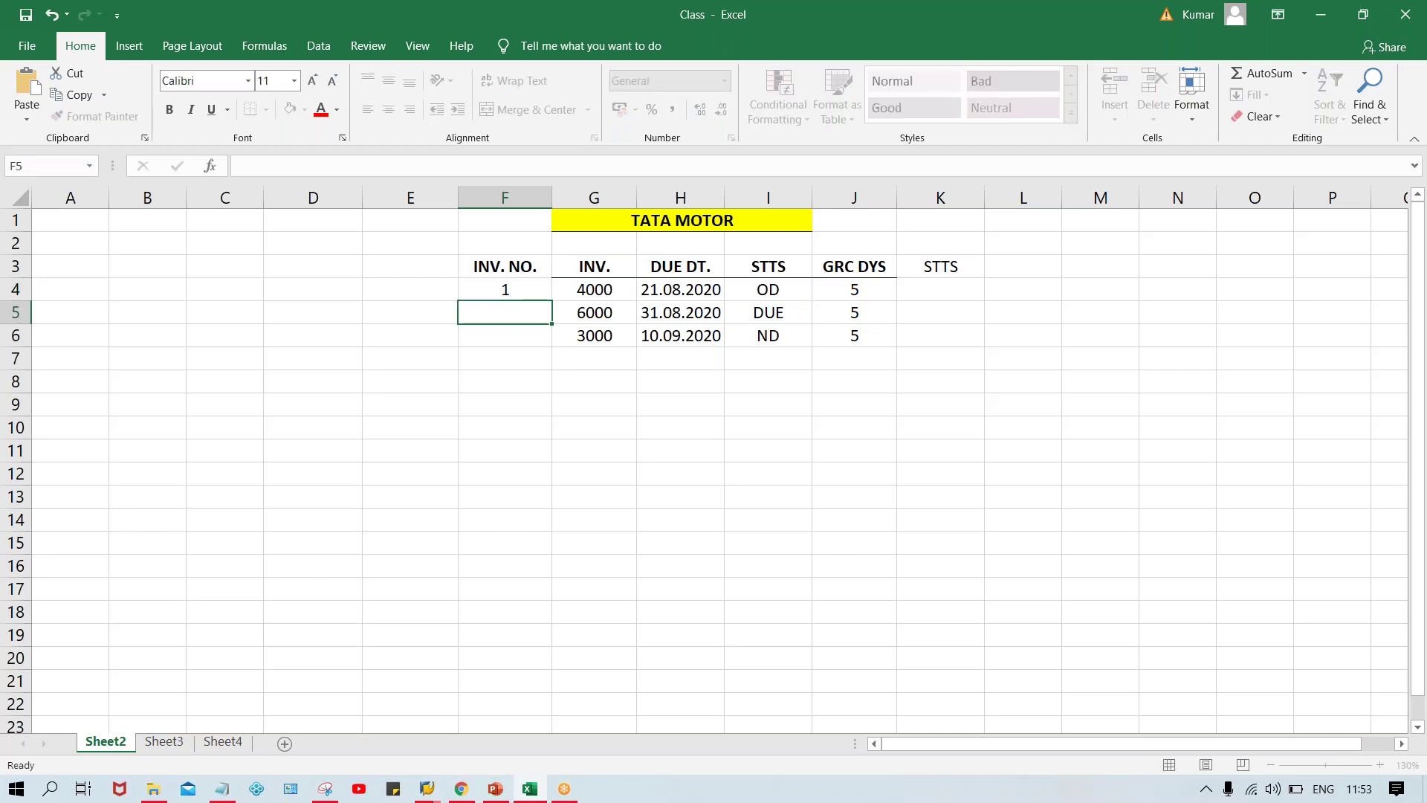
text(2)
key(Return)
text(3)
key(Return)
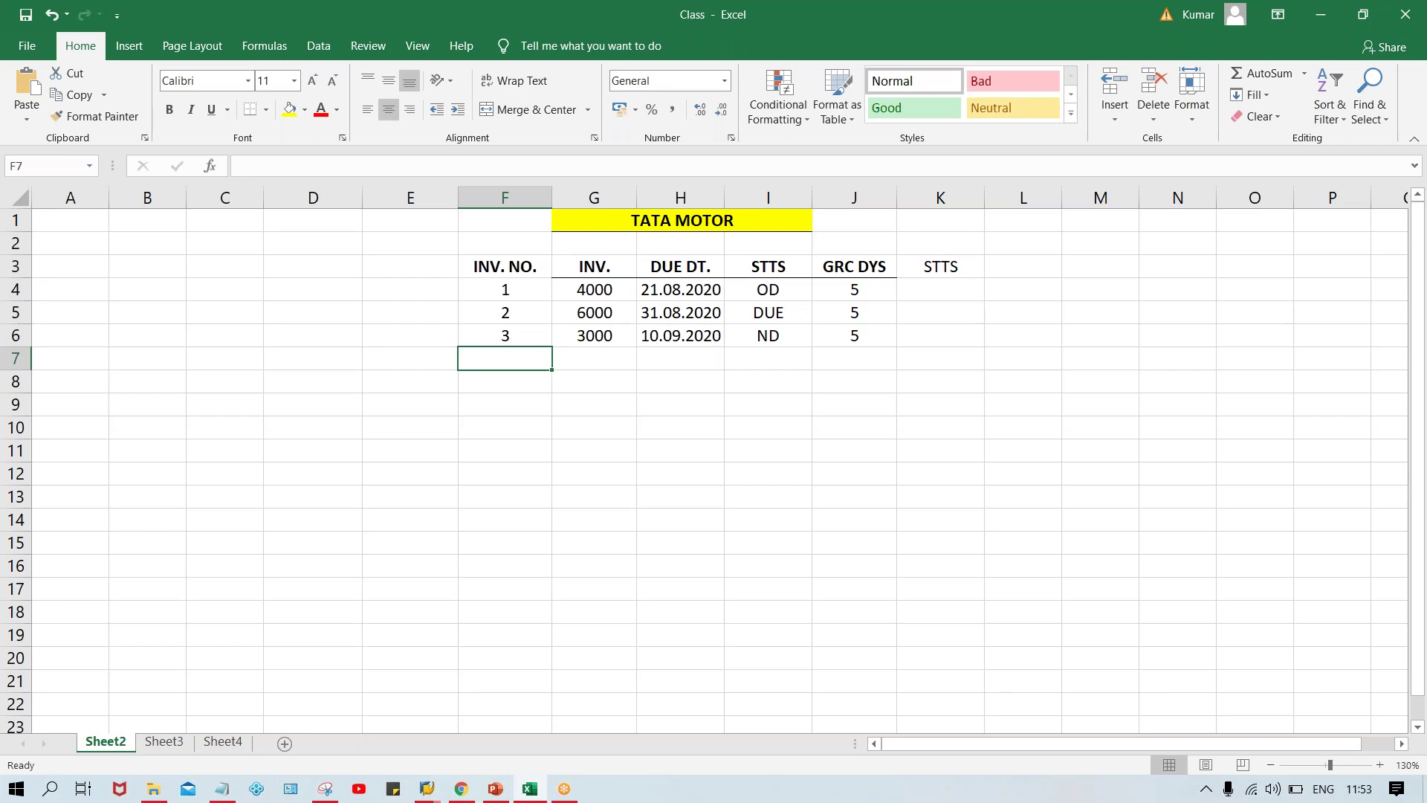
click(504, 270)
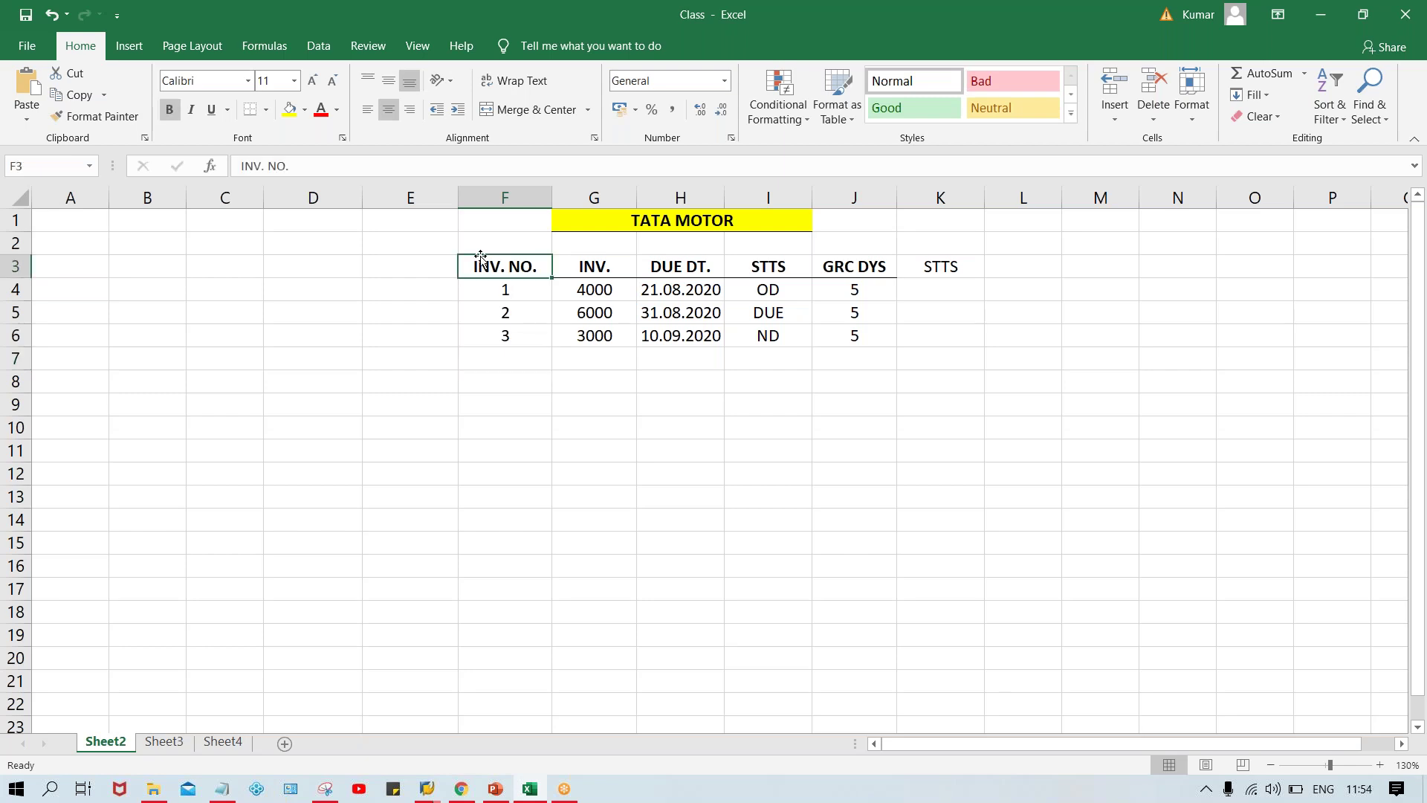
click(537, 502)
click(523, 361)
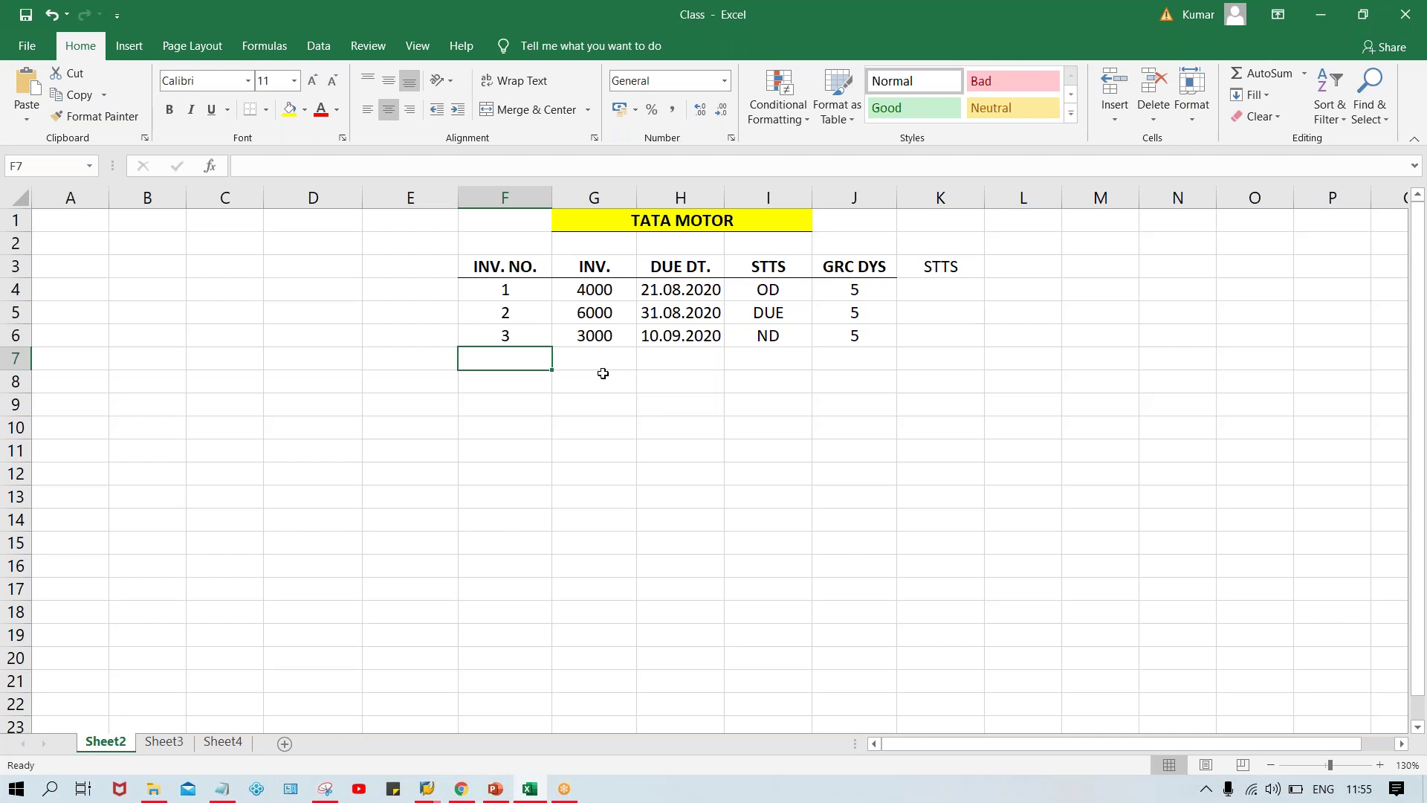
click(500, 286)
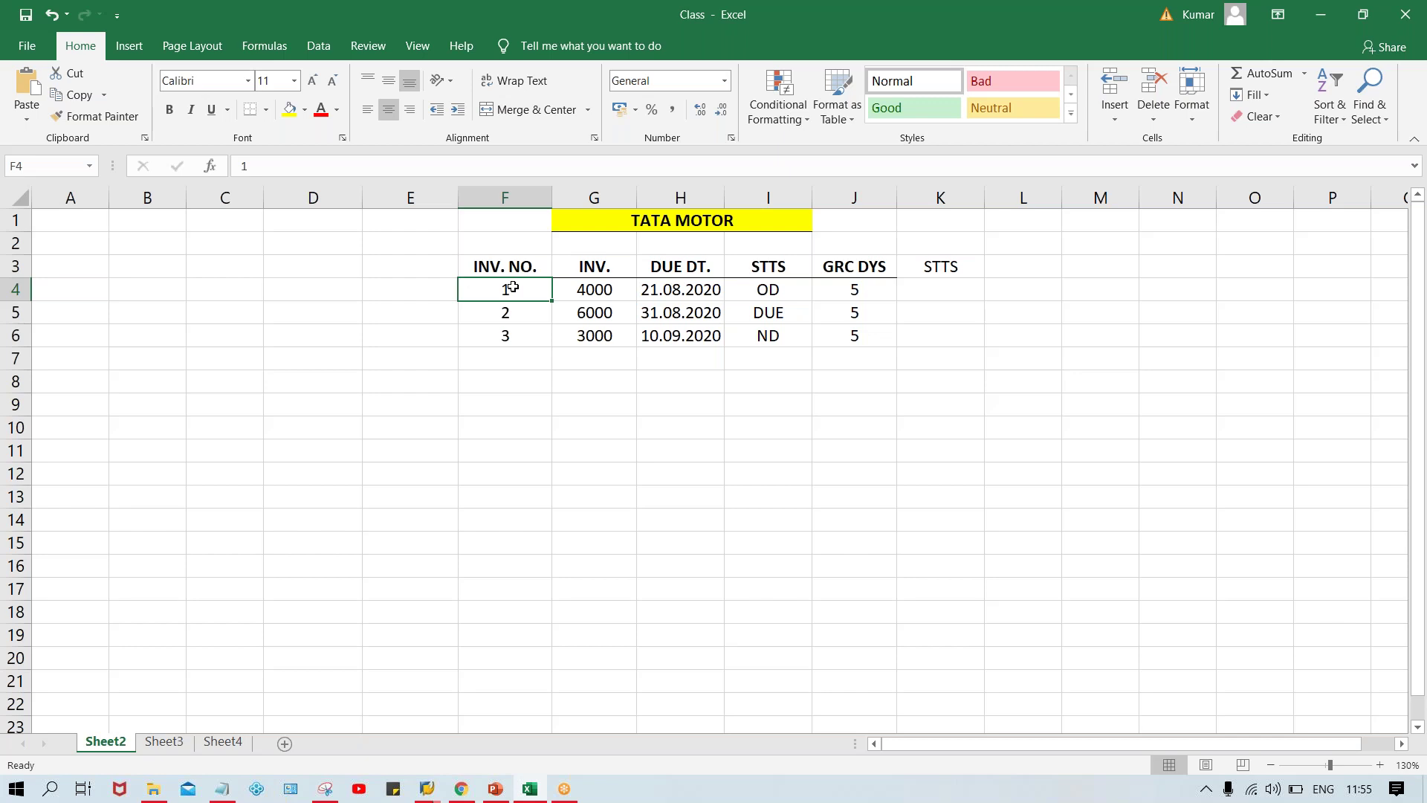
click(510, 311)
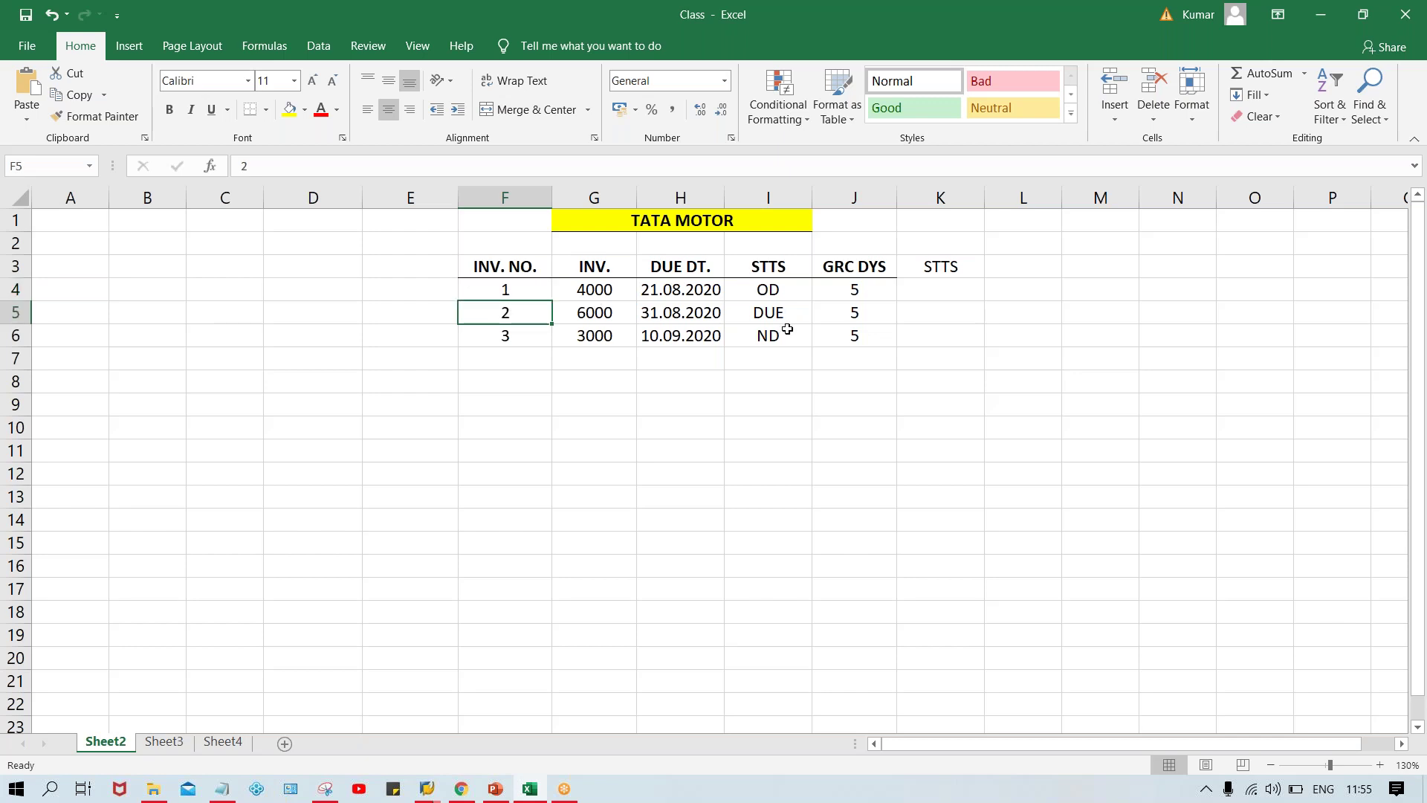
click(866, 295)
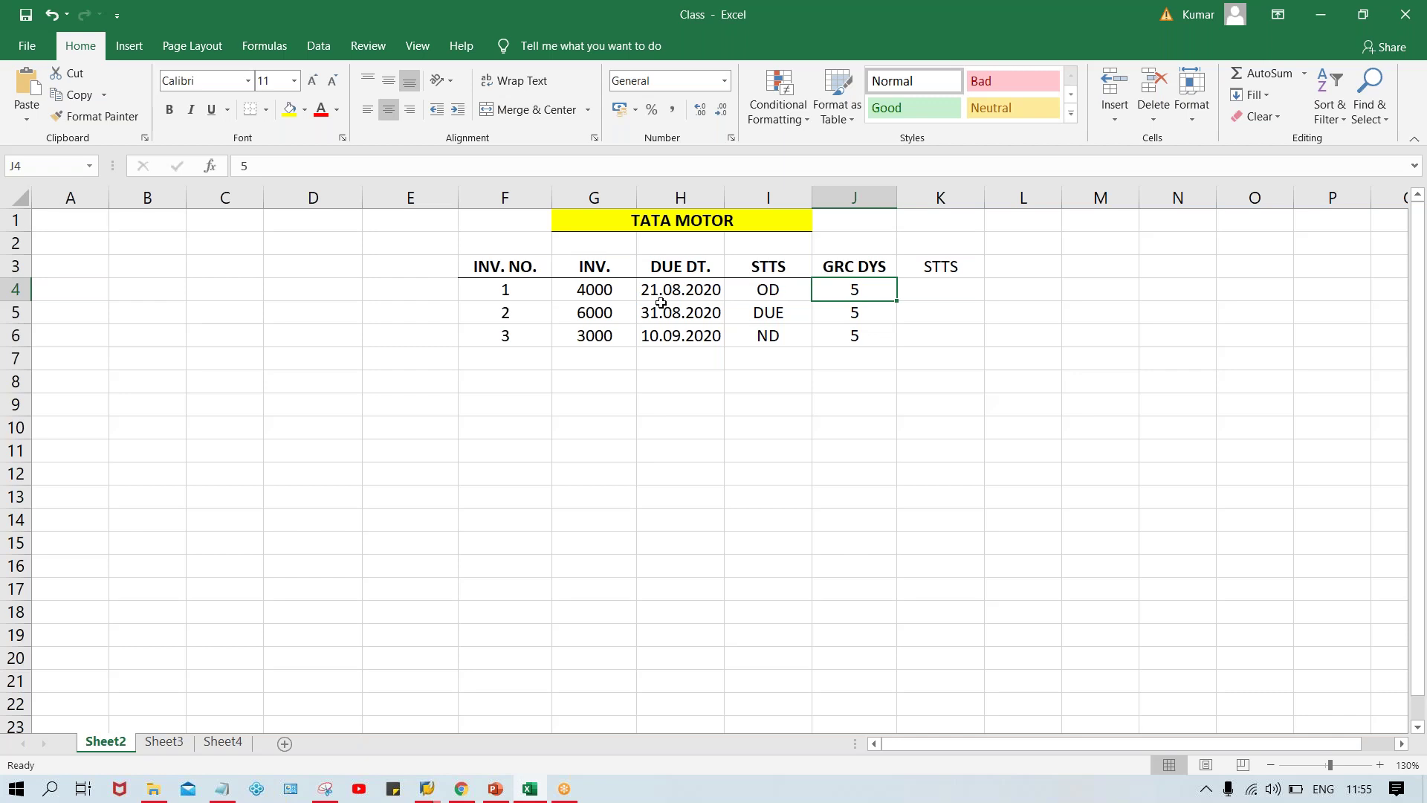
click(757, 317)
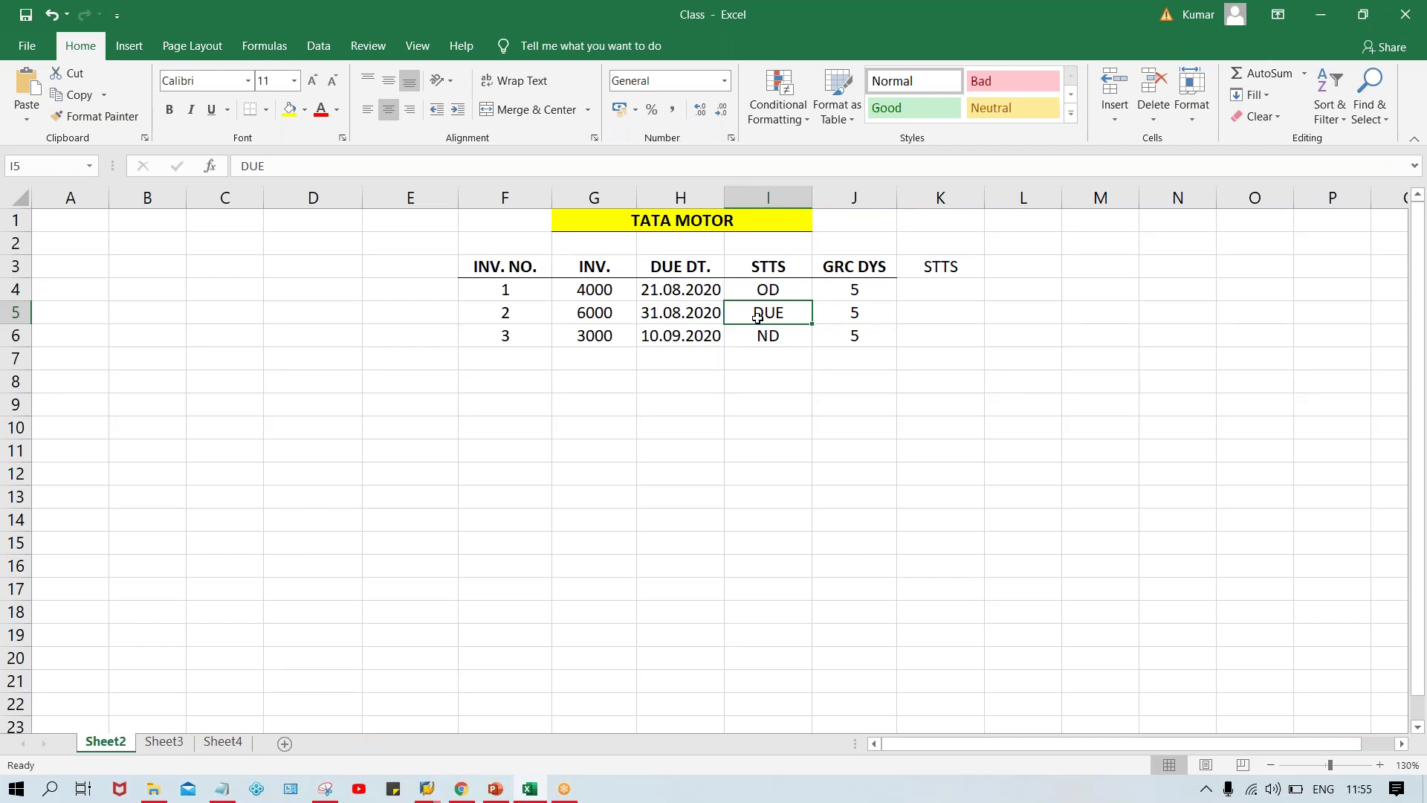
click(858, 289)
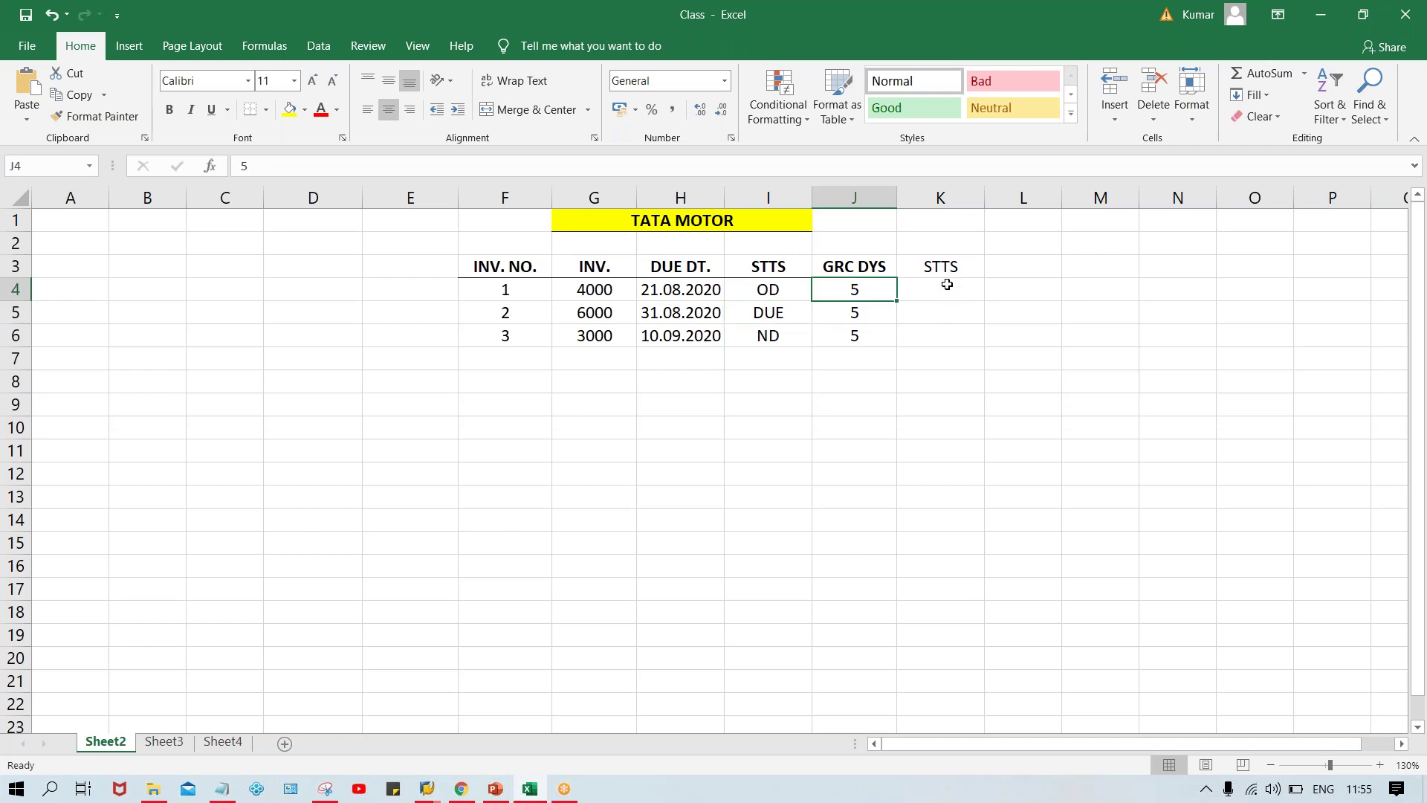
click(931, 266)
key(ctrl+b)
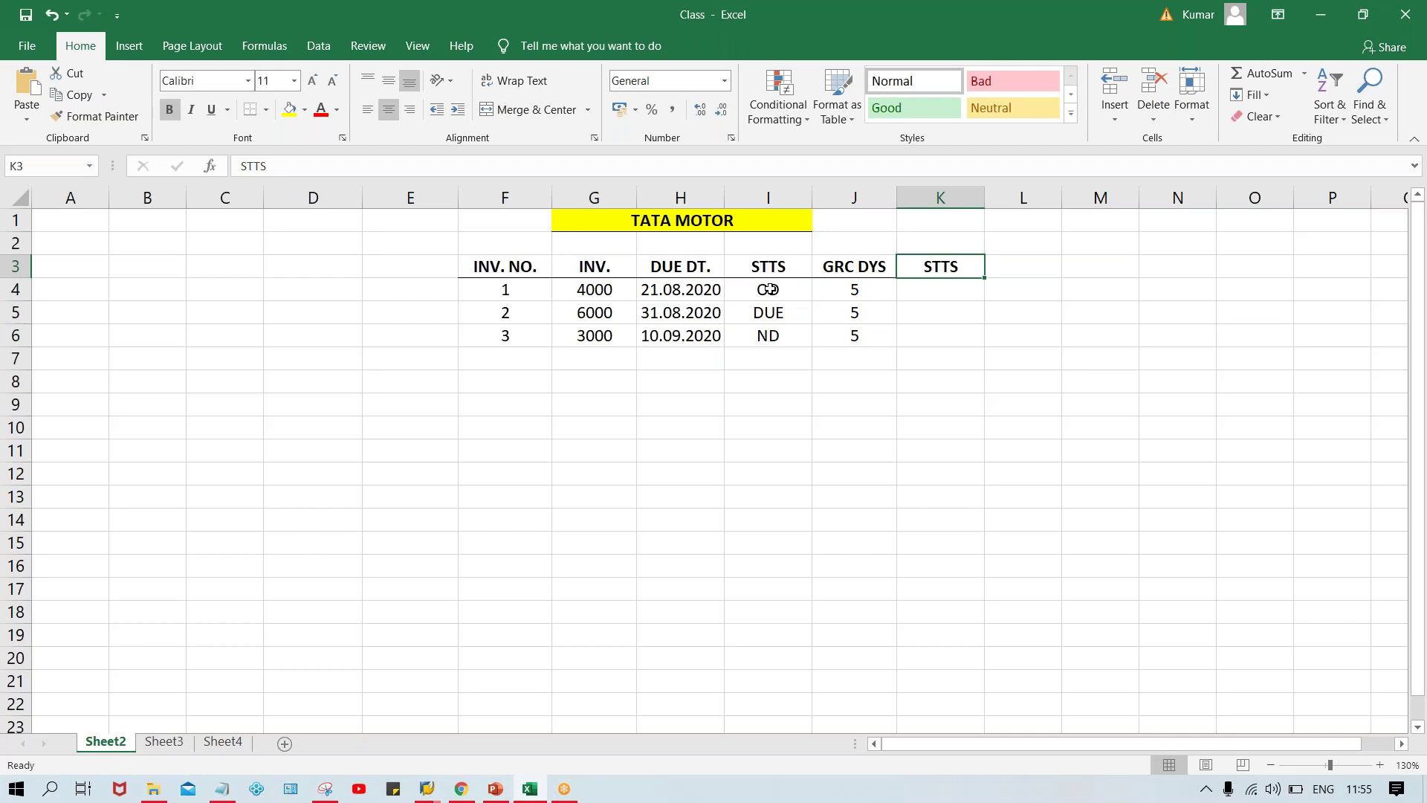
click(847, 292)
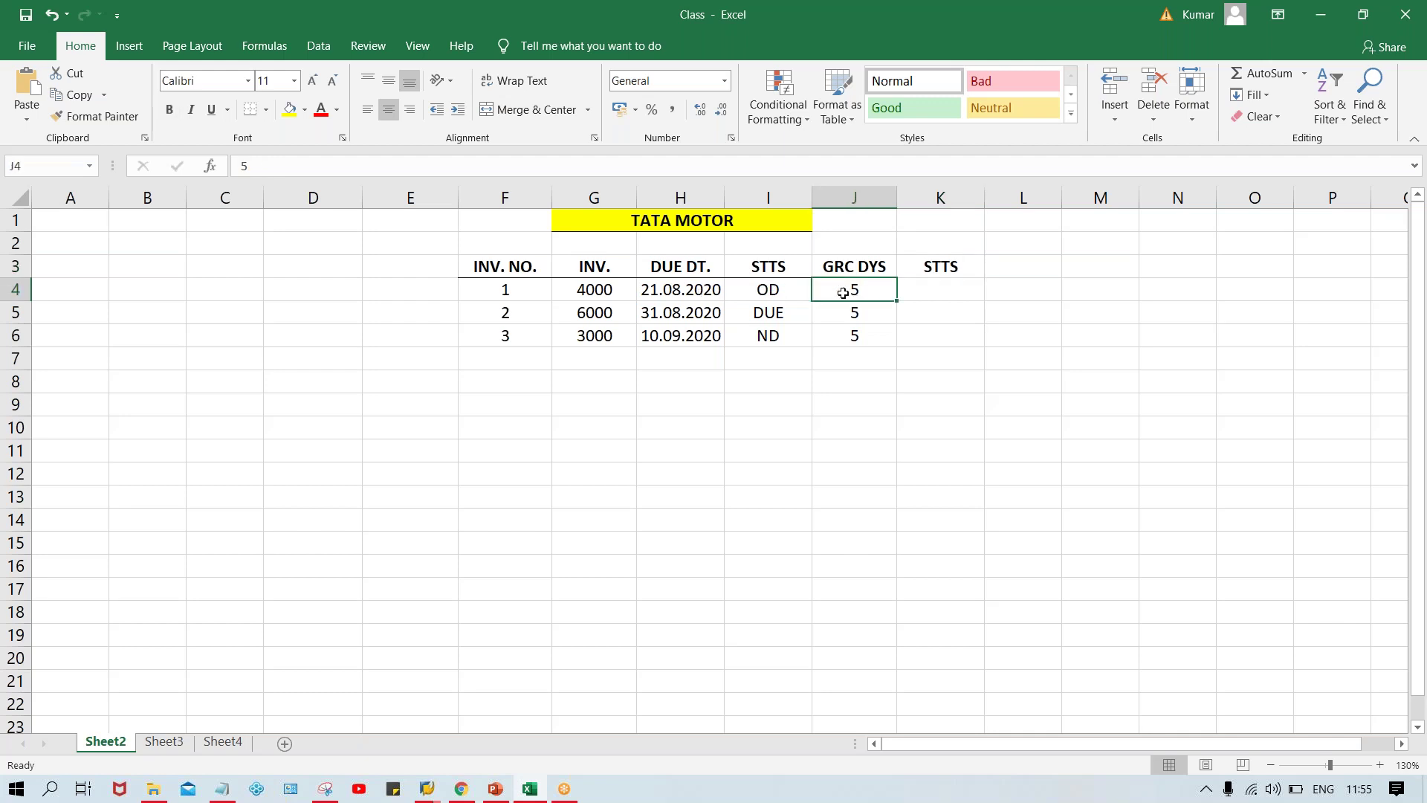
click(849, 311)
click(855, 334)
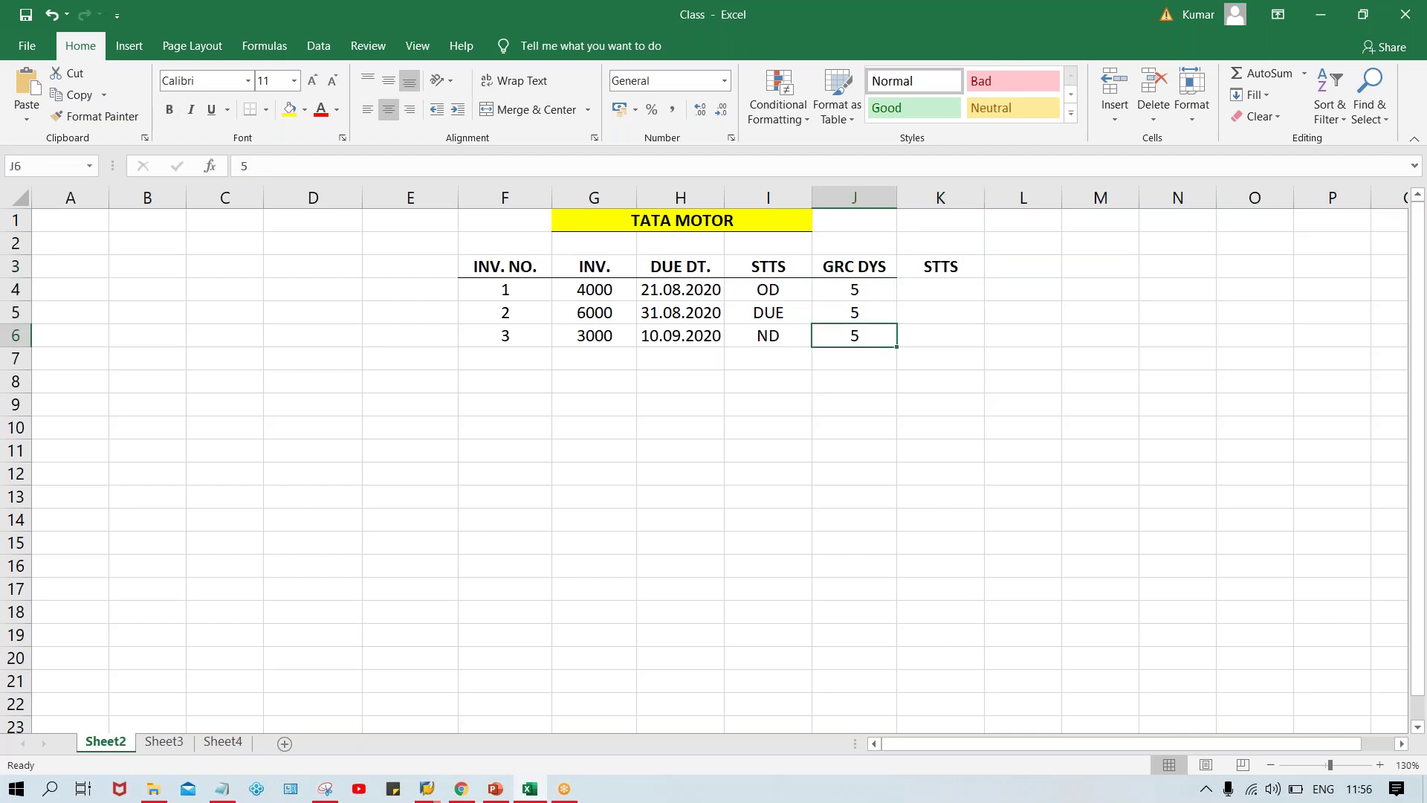
click(662, 290)
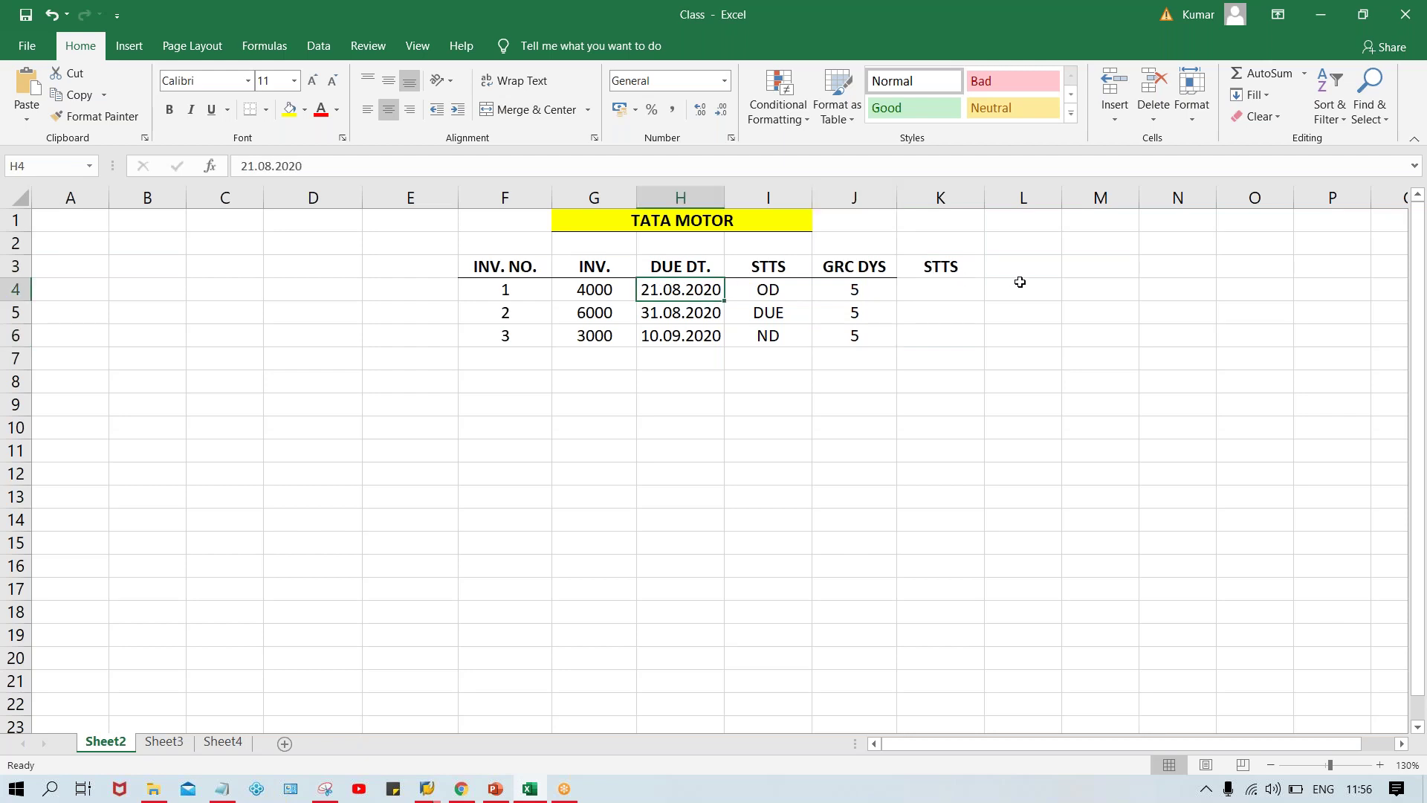
click(930, 289)
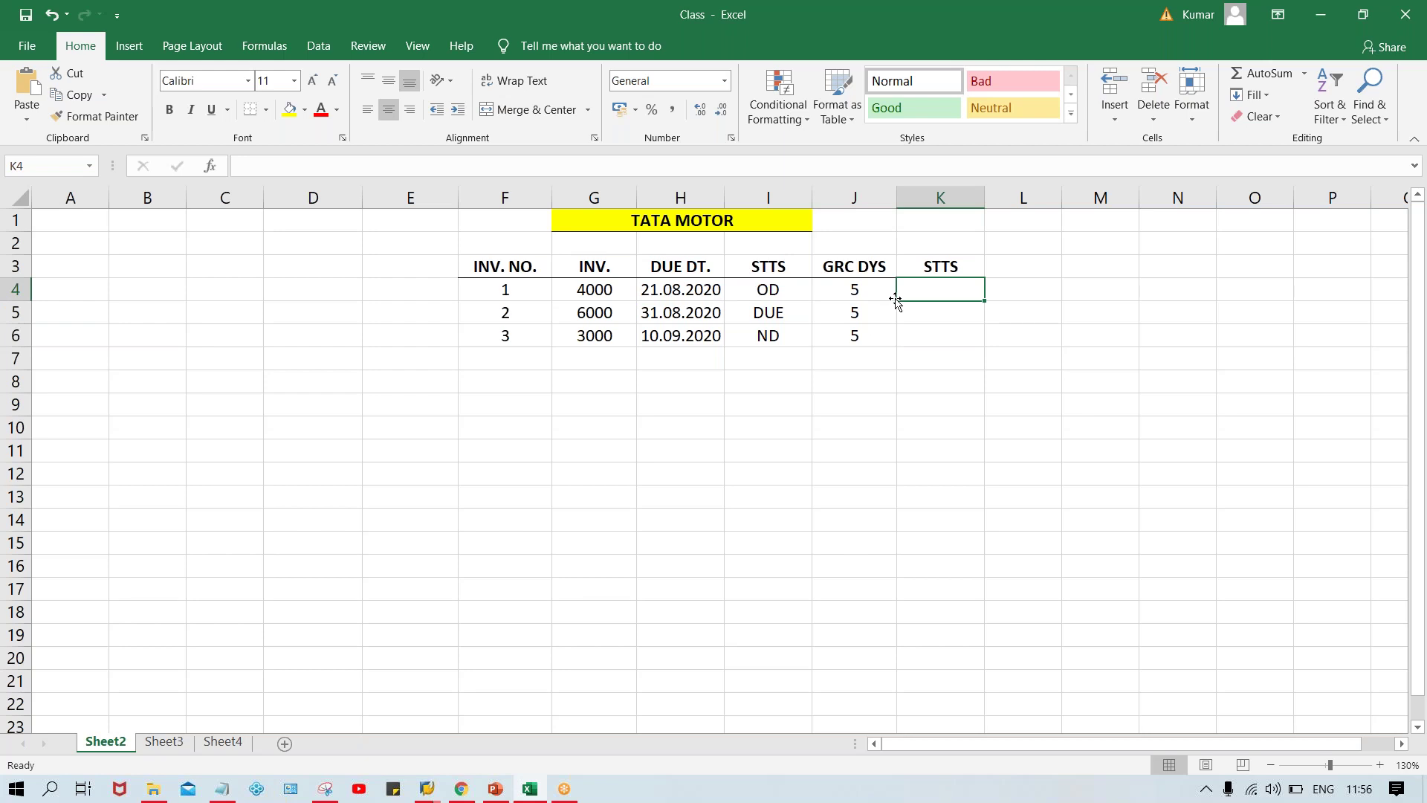
Enter 26.08.2020 in K4 and 05.08.2020 in K5 for invoices 1 and 2.
text(26.08.2020)
key(Return)
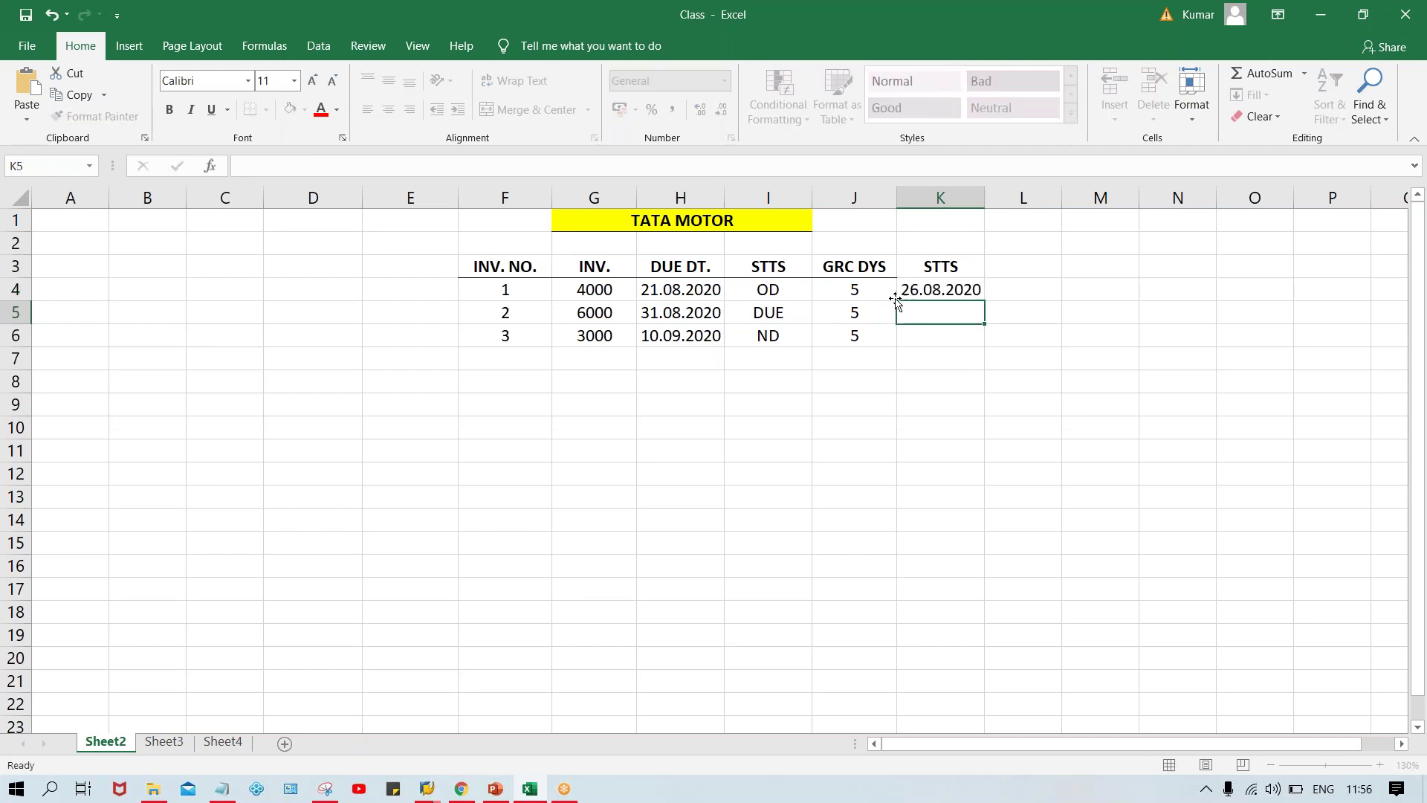
drag(684, 289, 766, 289)
click(930, 292)
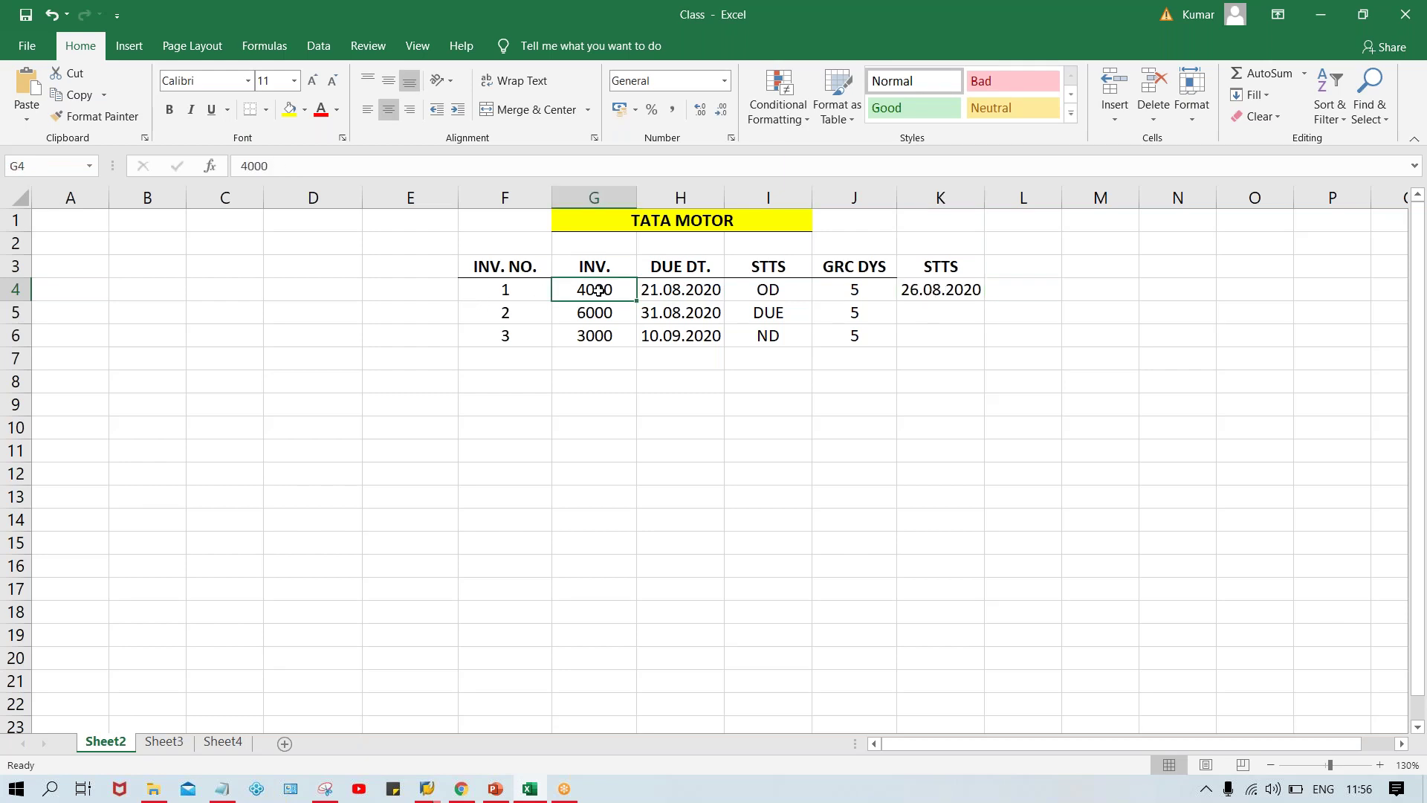
click(774, 315)
click(936, 312)
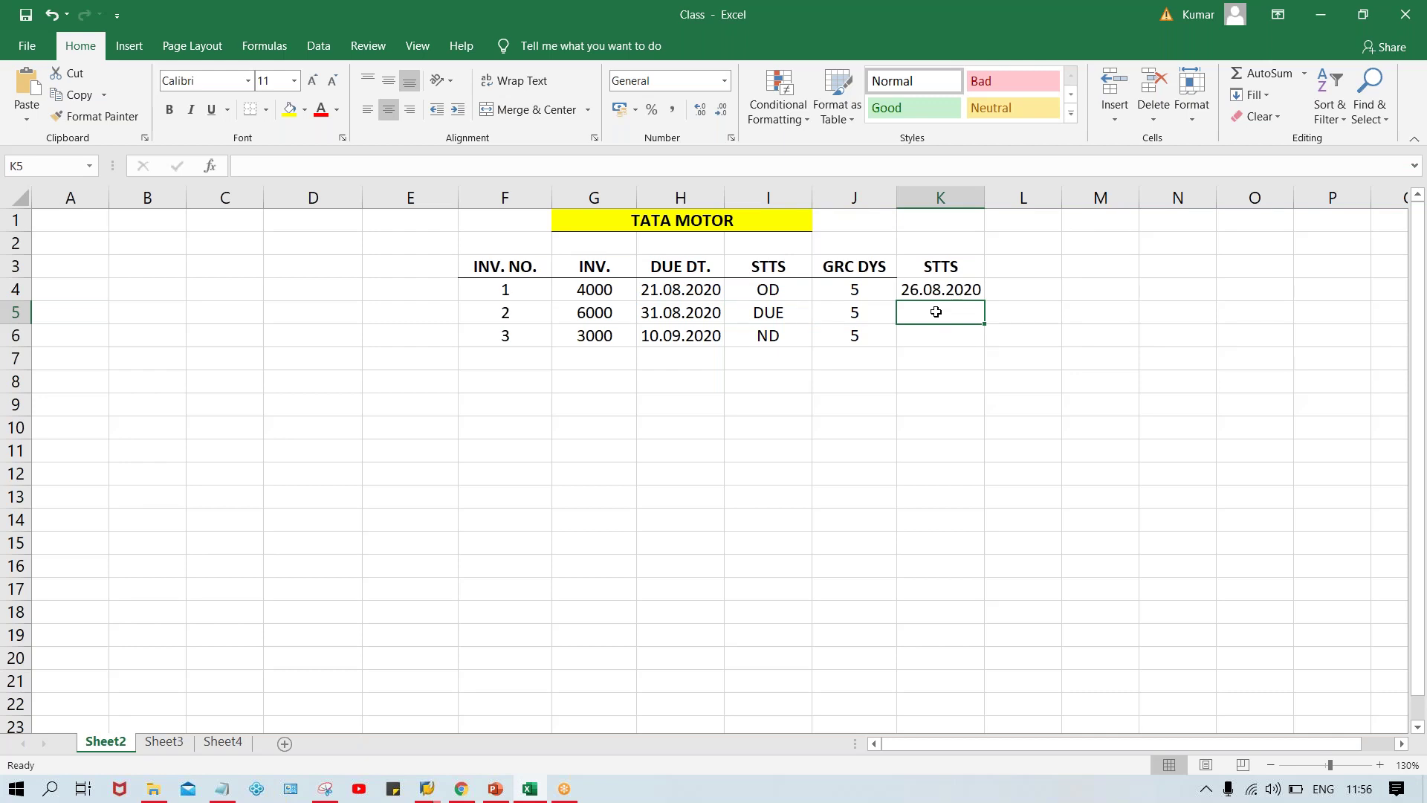
text(05.08)
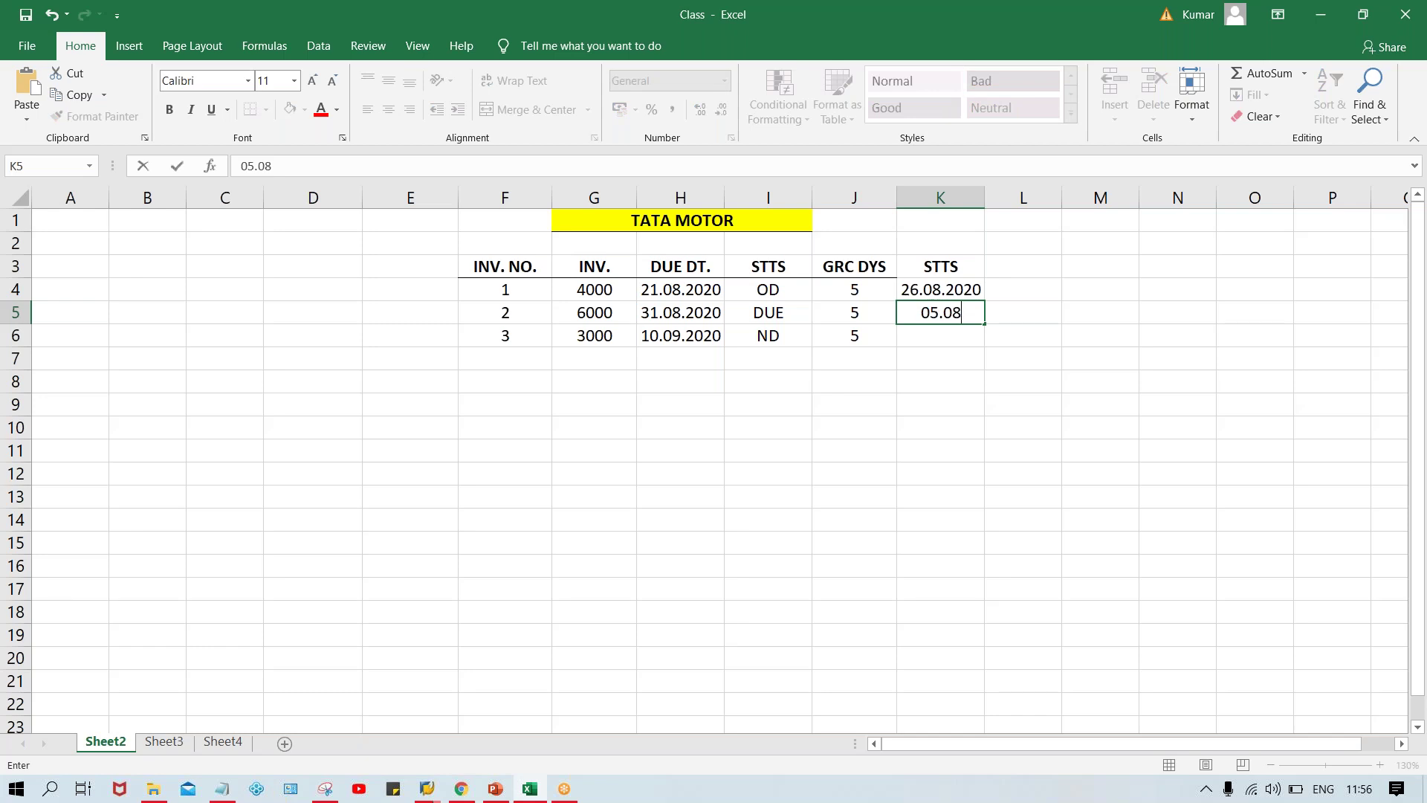
text(.2020)
key(Return)
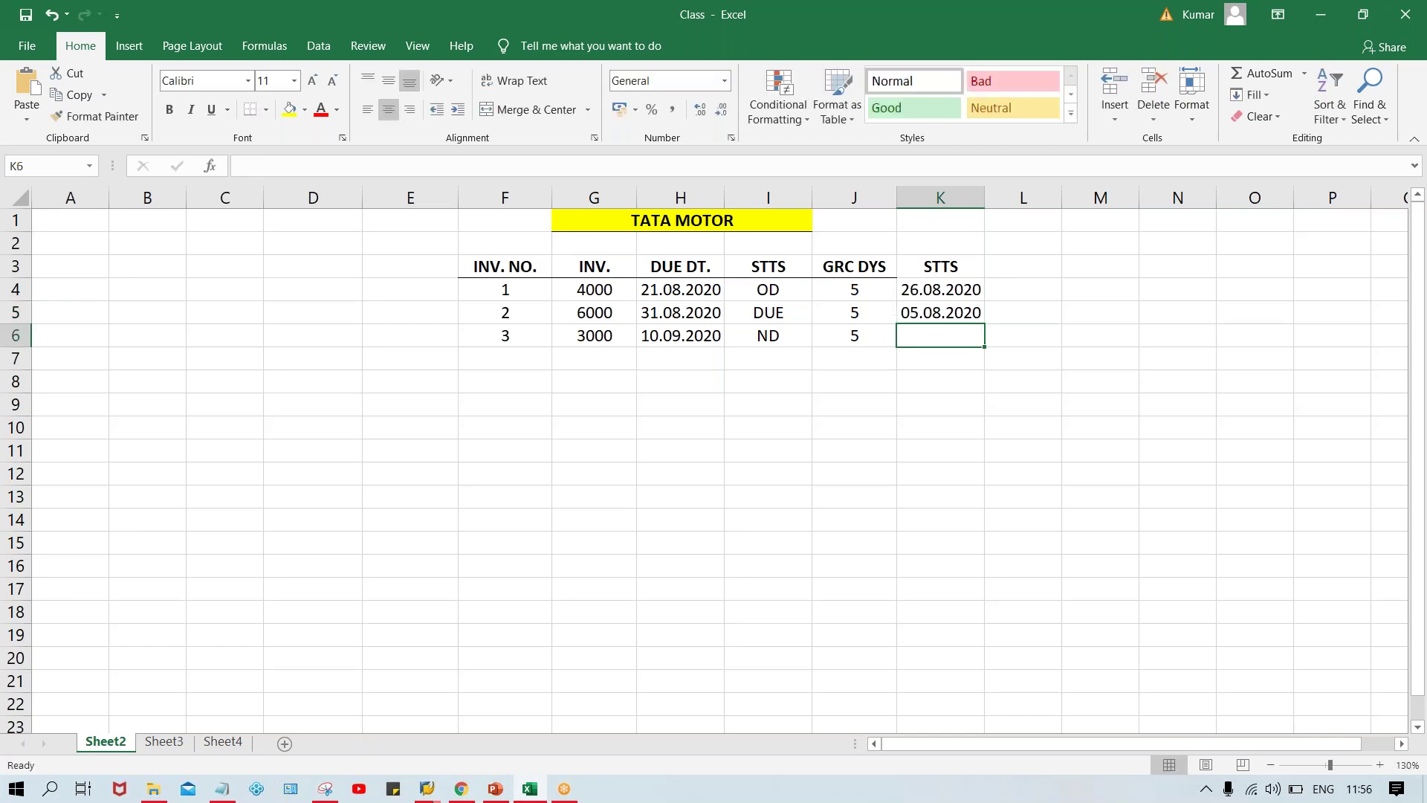
Enter 15.09.2020 in K6 for invoice 3.
click(929, 316)
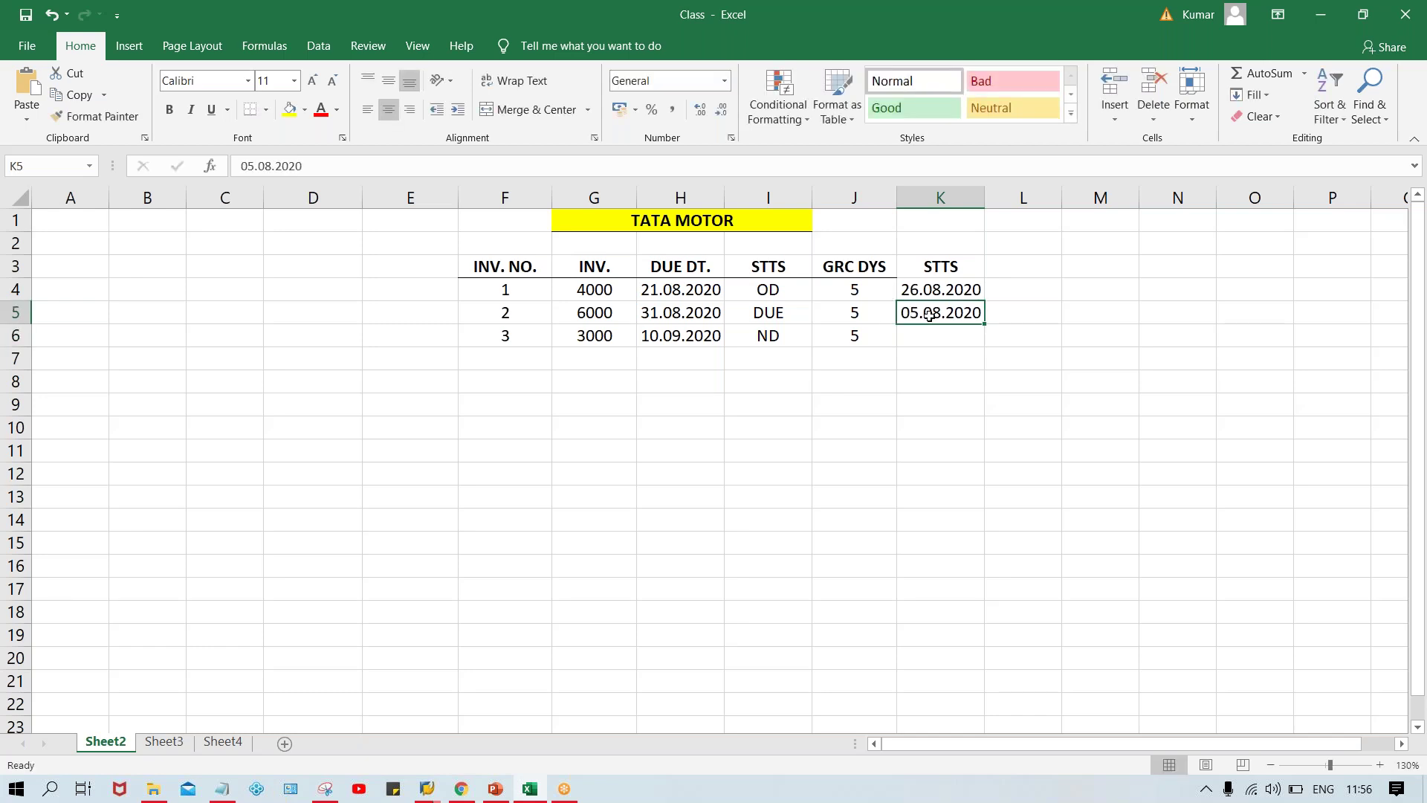
click(661, 332)
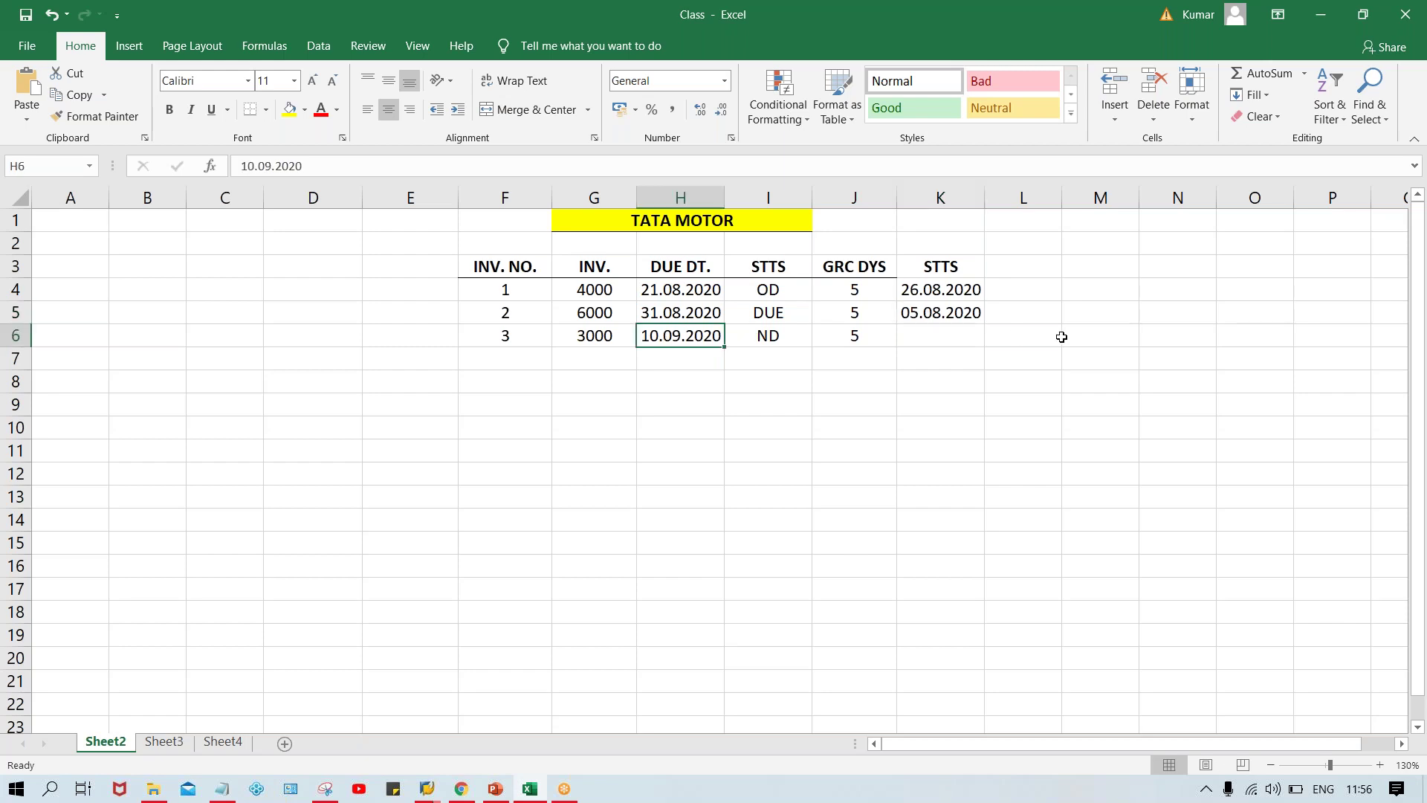
click(934, 341)
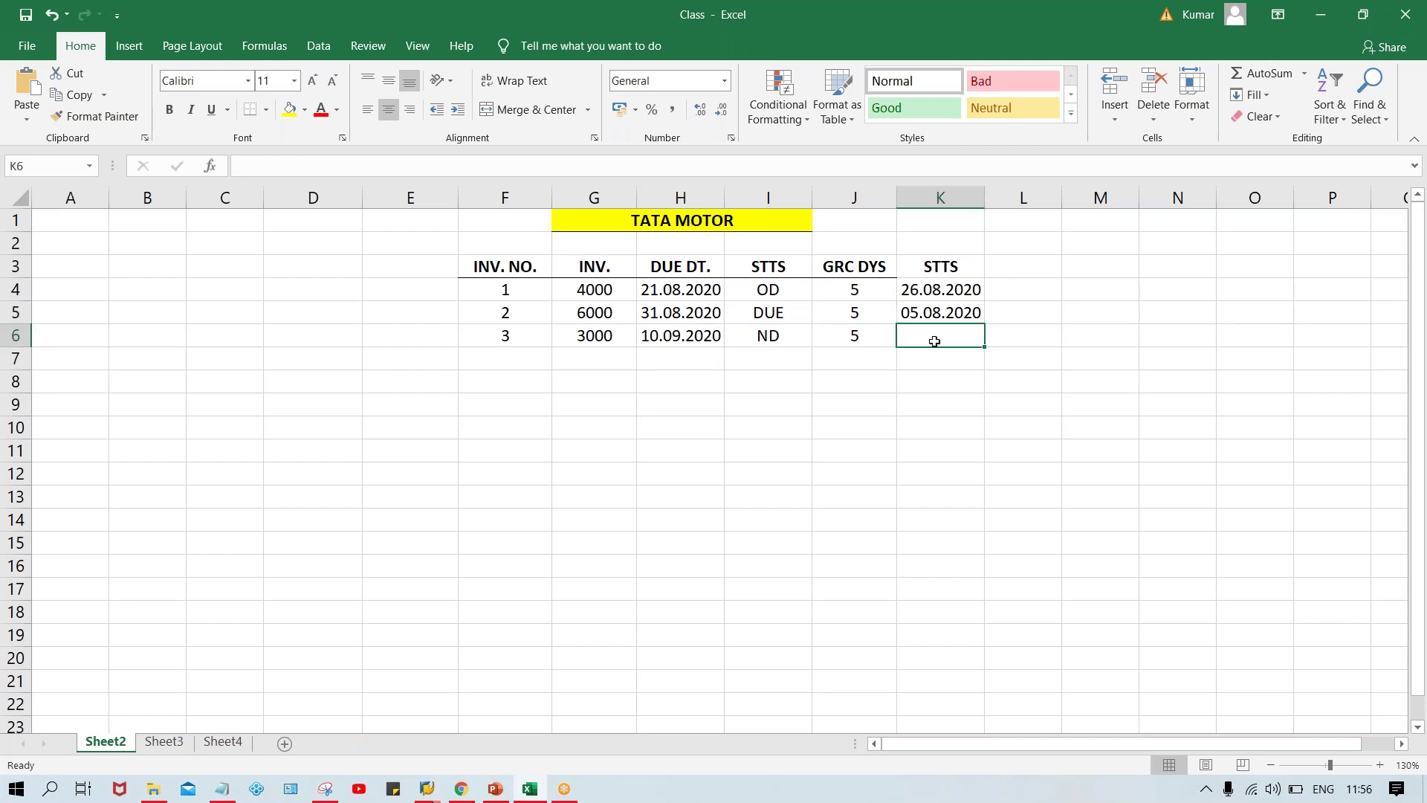
text(15.09.2020)
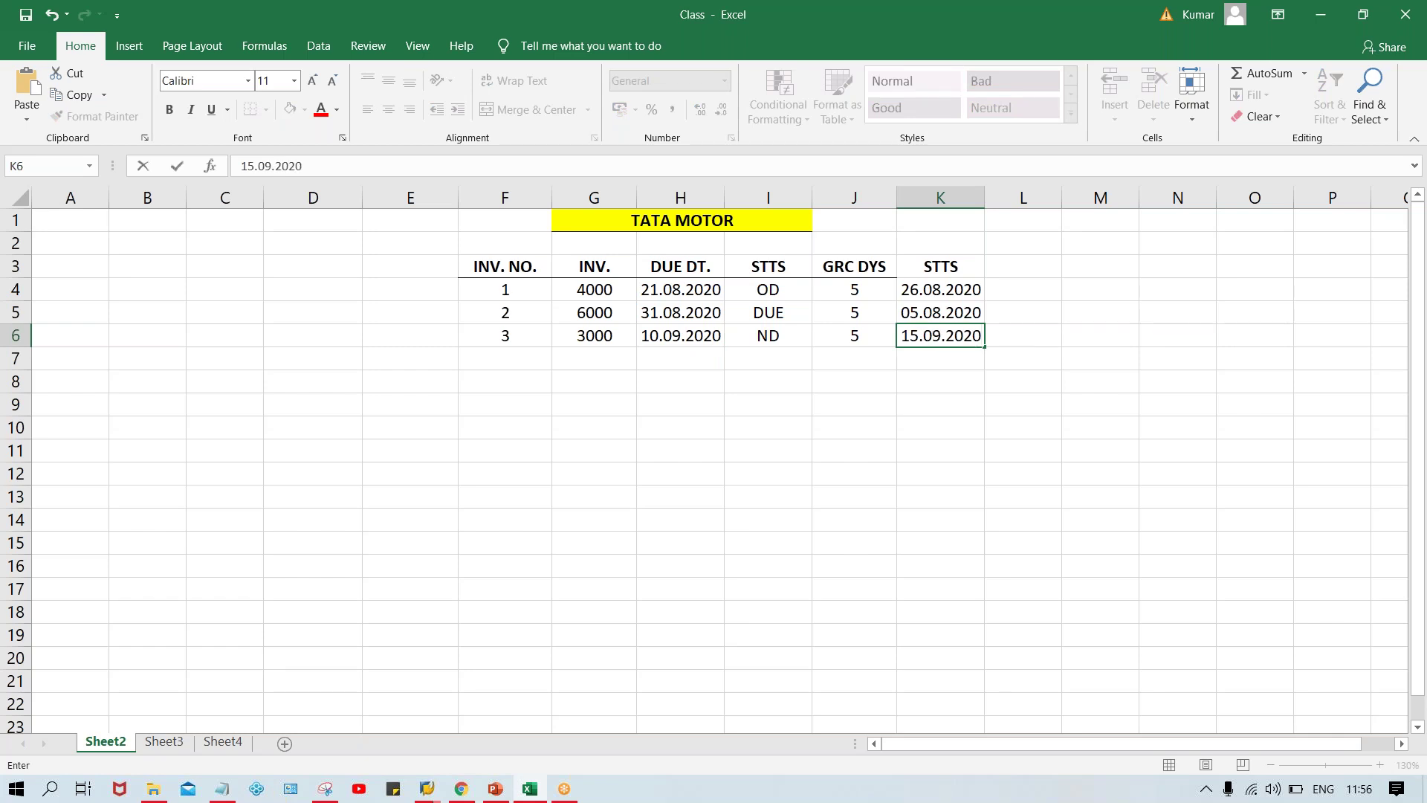
key(Return)
click(942, 260)
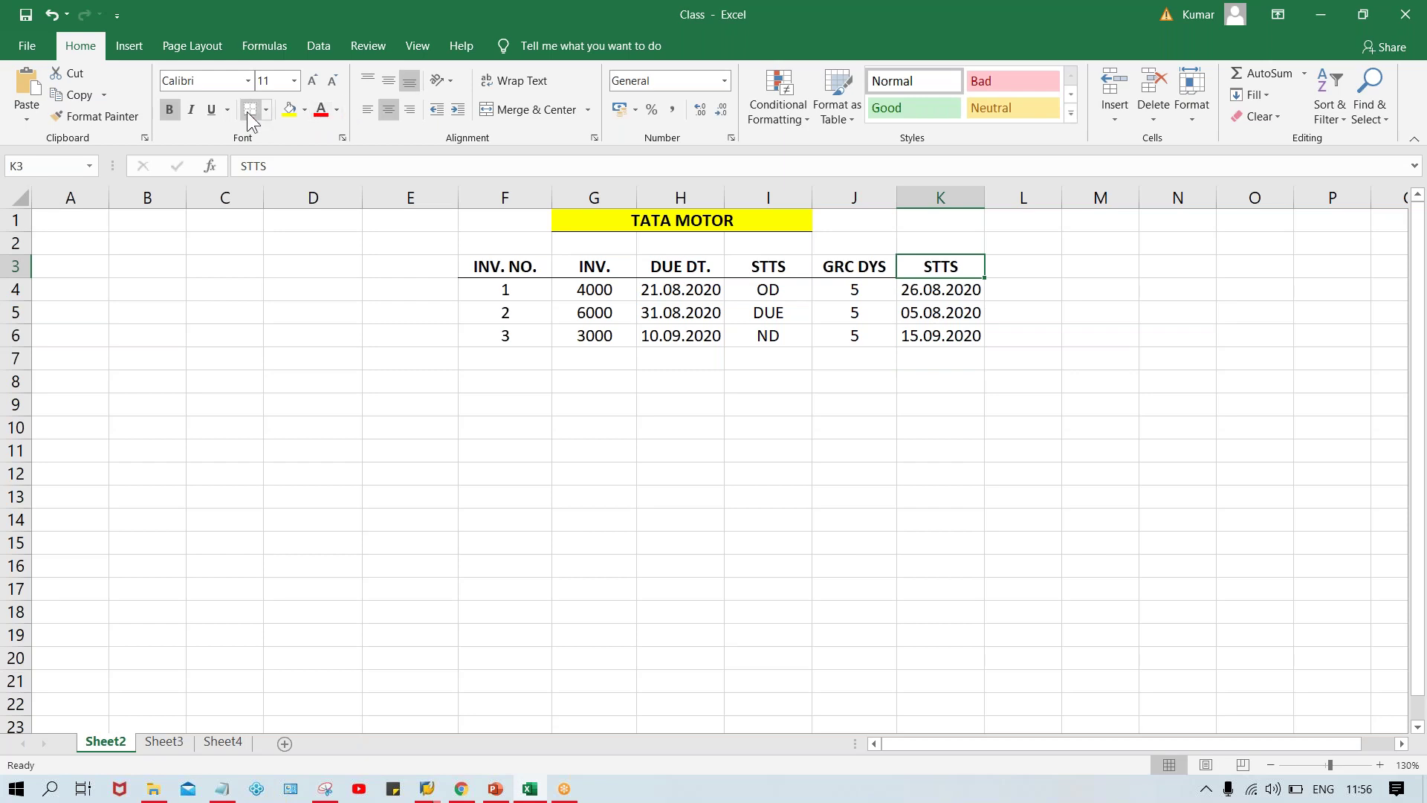
Move the invoice table from F3:K6 one column left to start at E3.
click(832, 539)
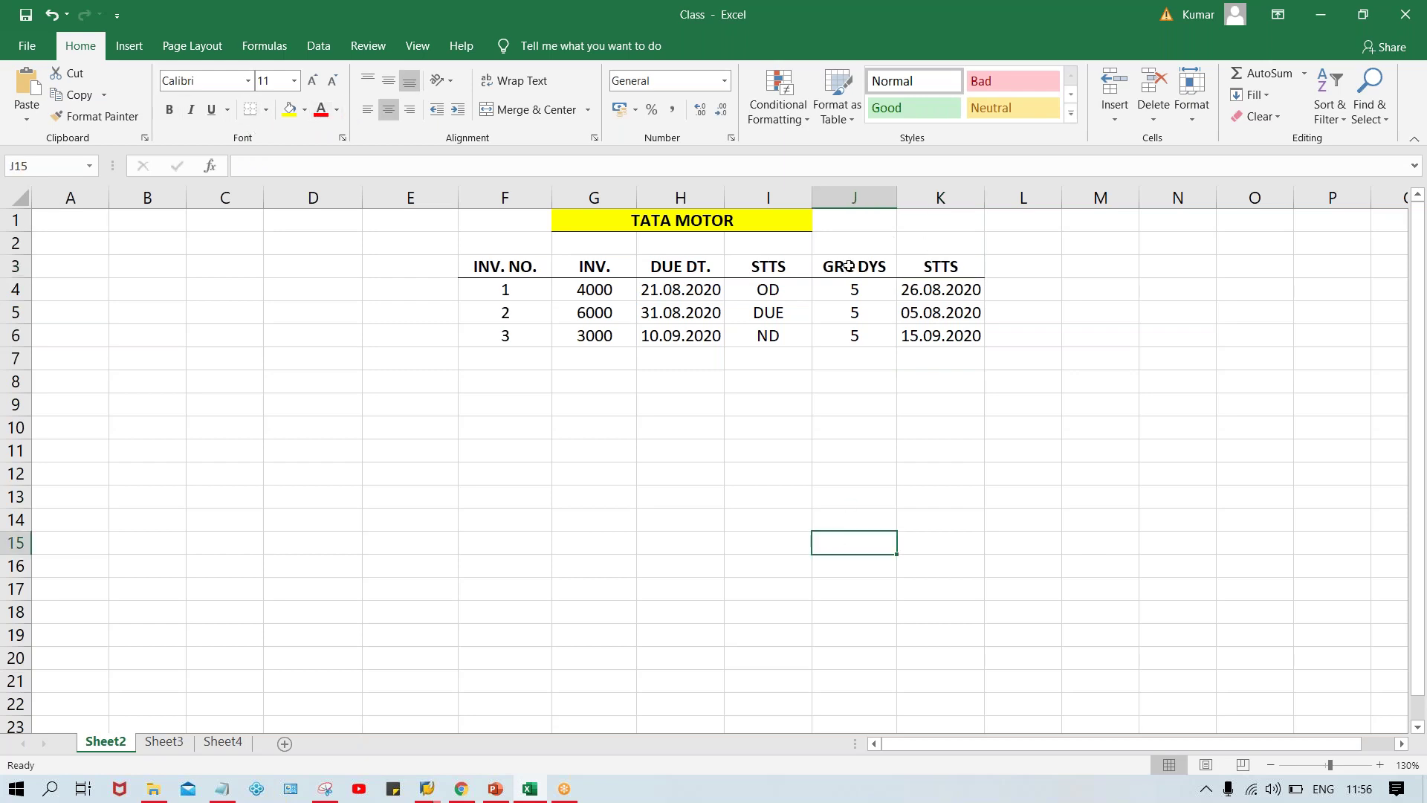
drag(850, 290, 860, 338)
drag(478, 271, 955, 312)
click(952, 312)
click(497, 262)
drag(497, 262, 947, 335)
key(ctrl+c)
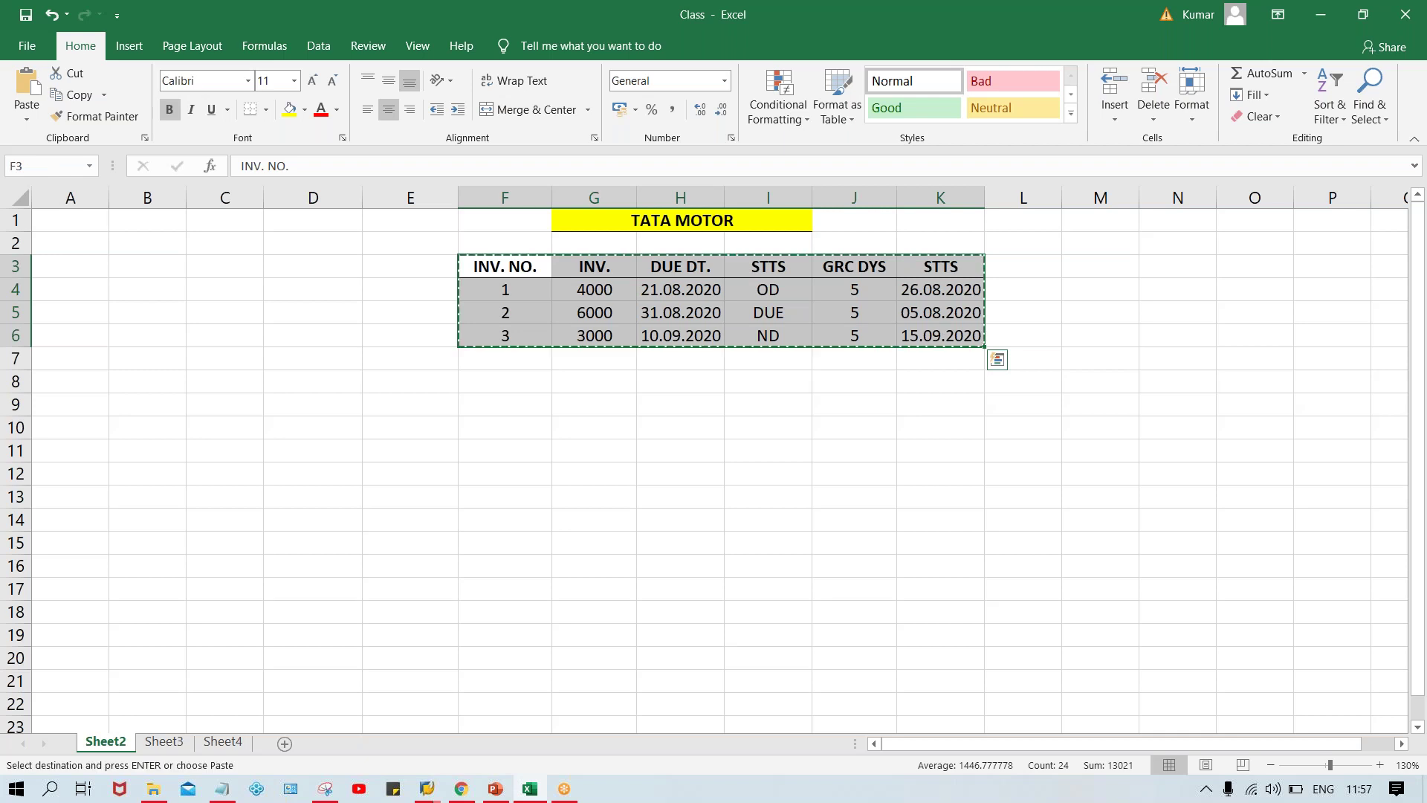
click(397, 269)
key(ctrl+v)
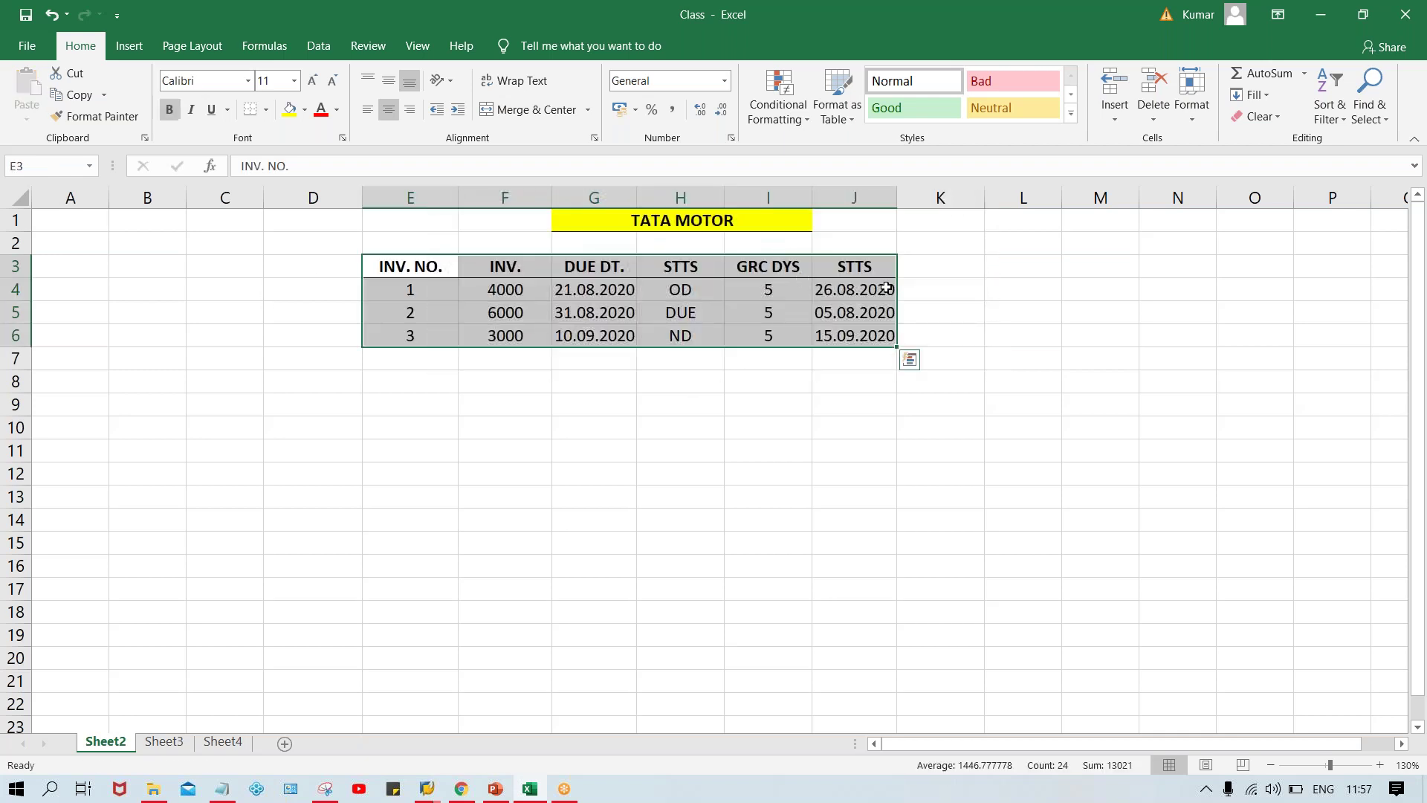
click(861, 309)
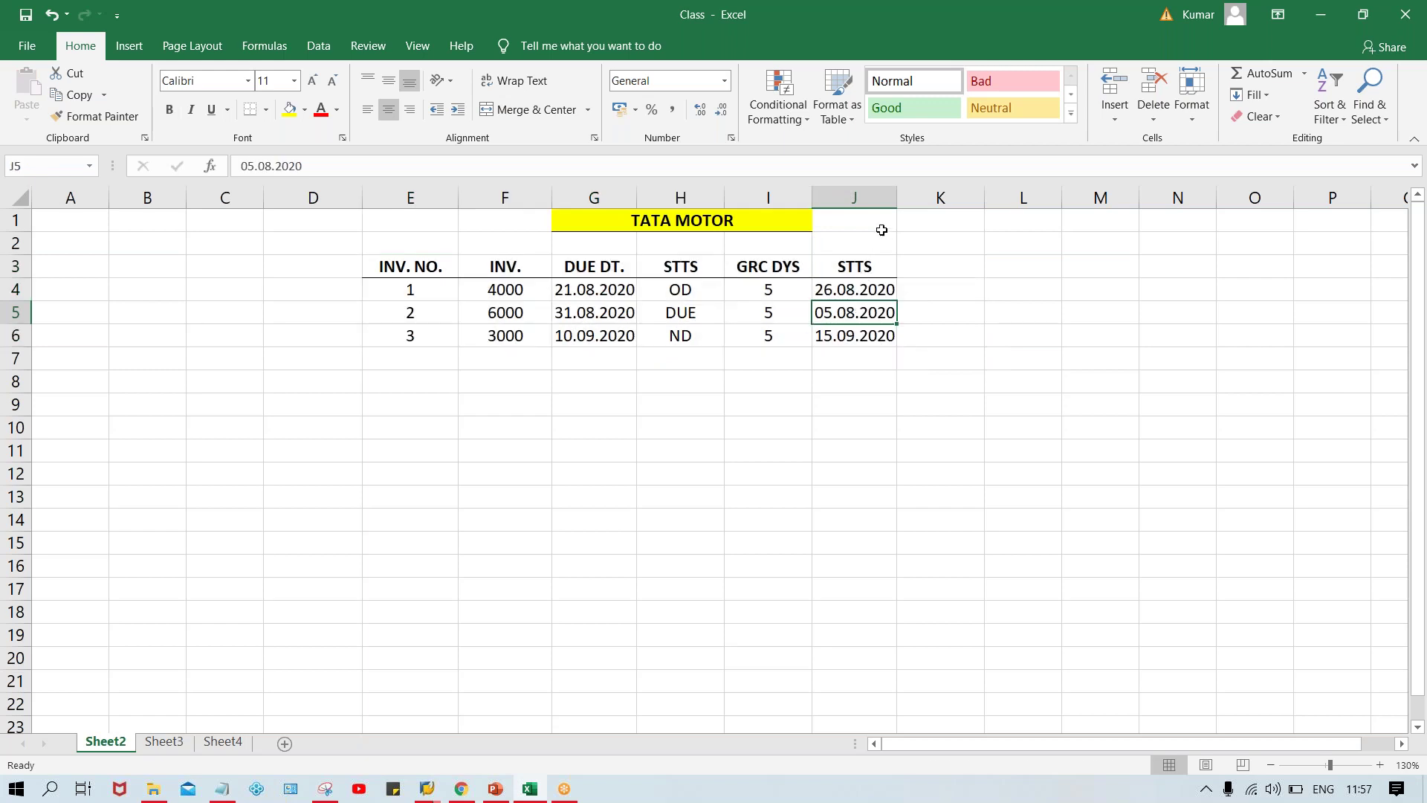
Widen column J to fit the STTS dates in J4:J6.
drag(896, 202, 902, 202)
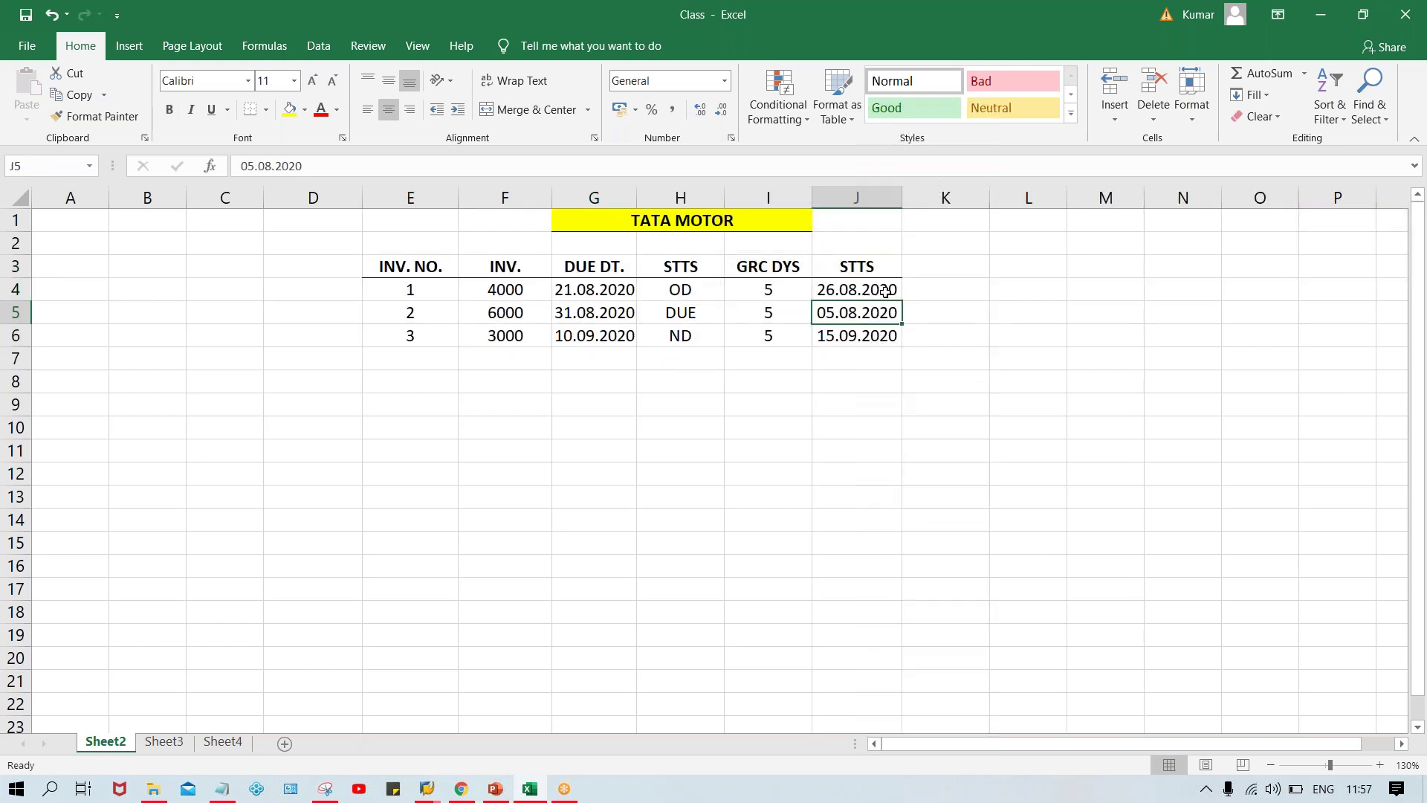
click(869, 270)
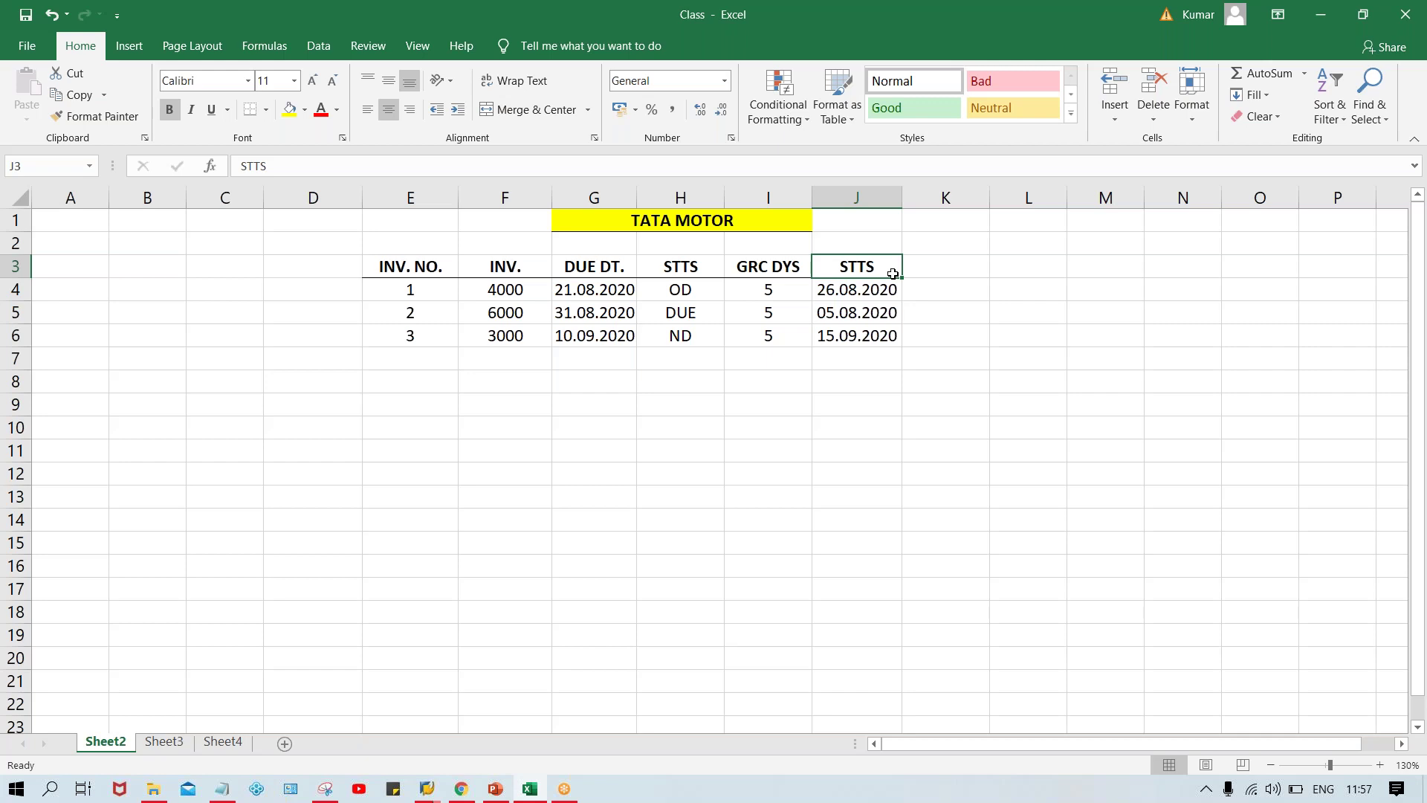
click(851, 292)
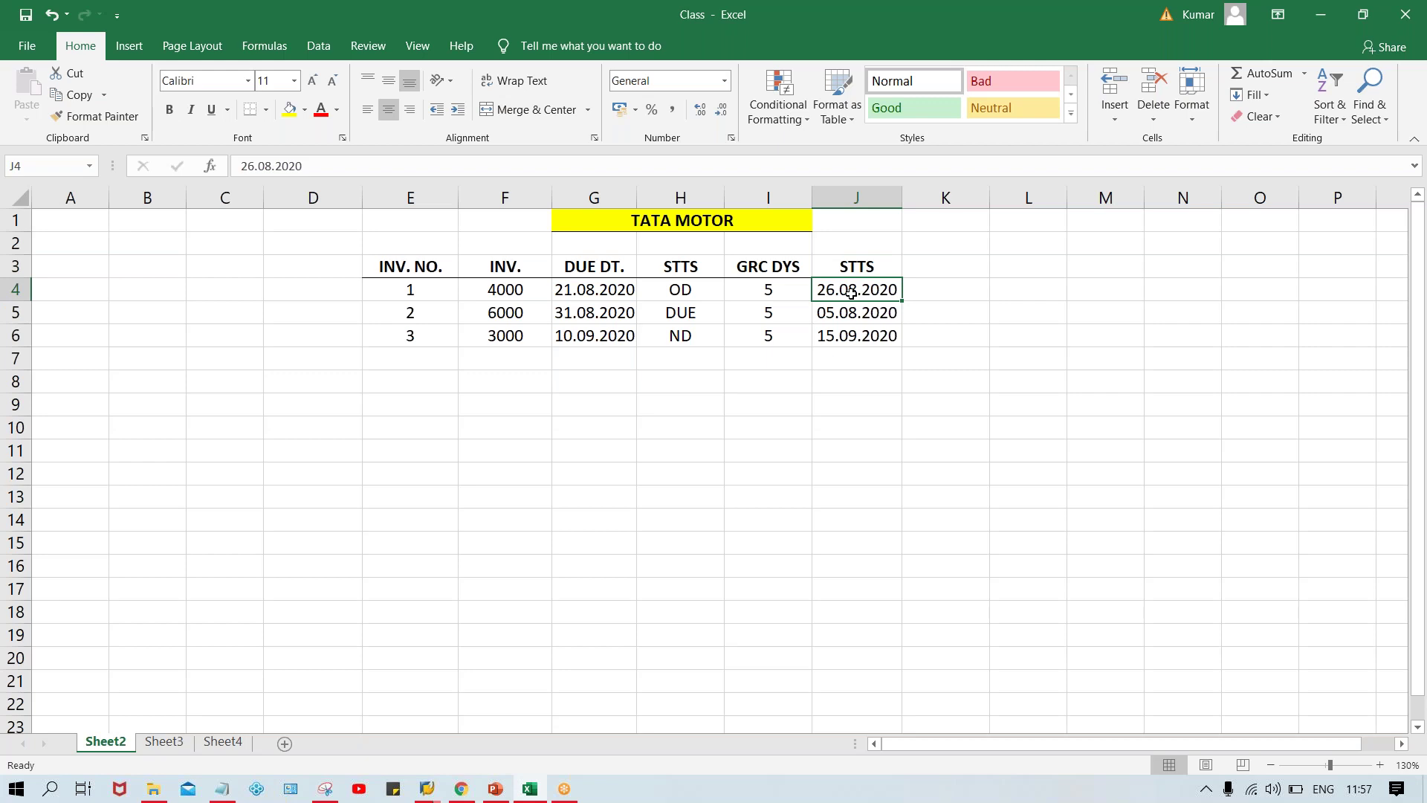
drag(389, 294, 869, 298)
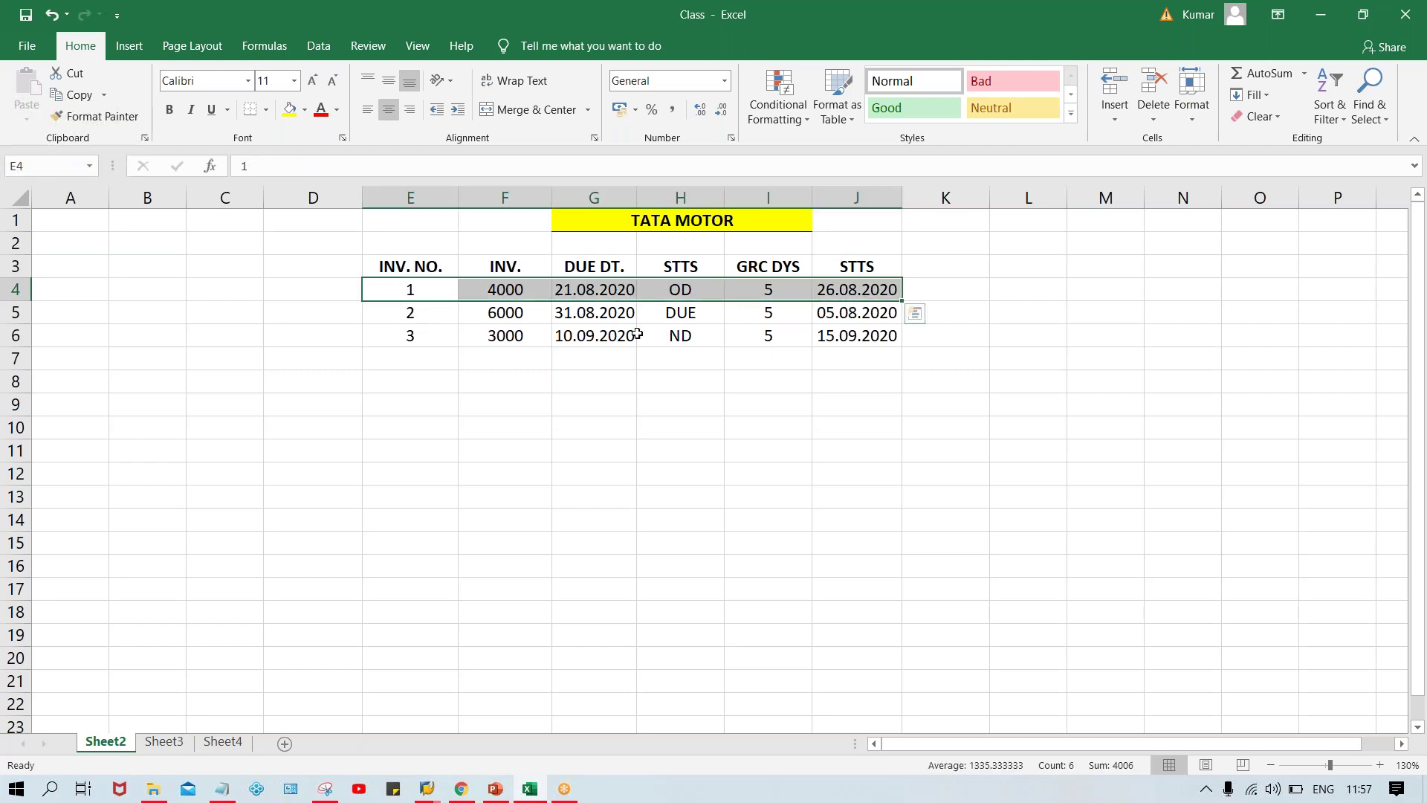
click(715, 407)
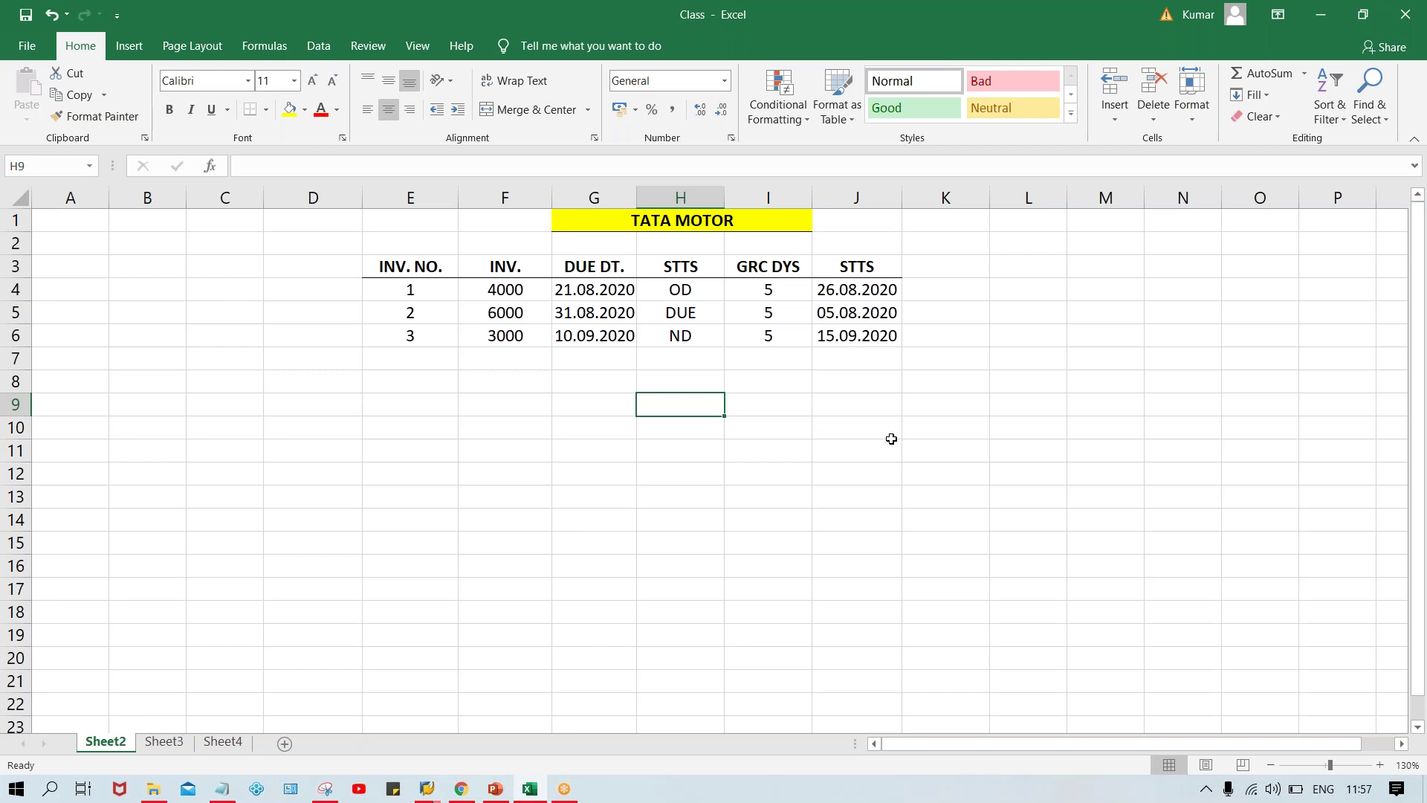
Enter the reference date 31.08.2020 in K3 beside the header row.
click(939, 271)
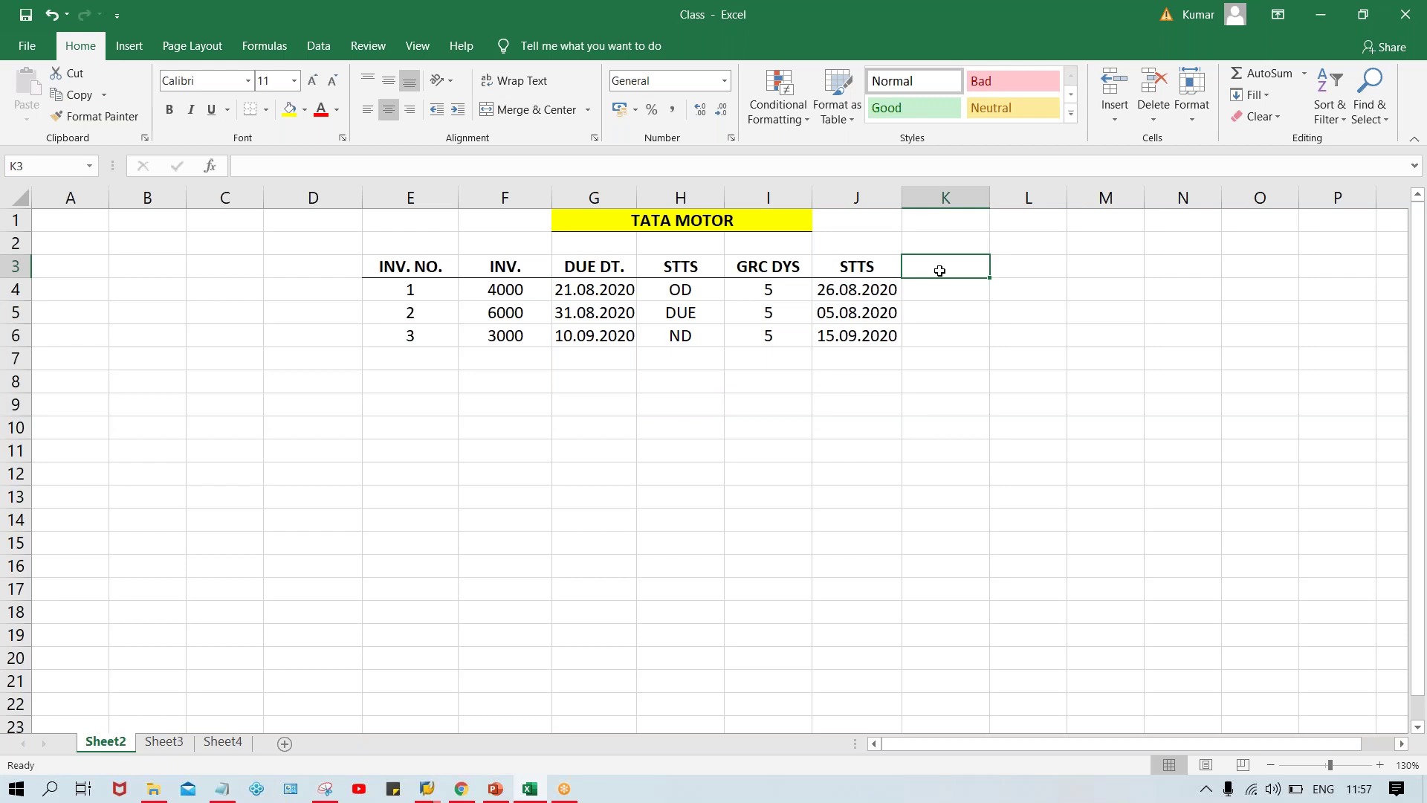
text(31.08.2020)
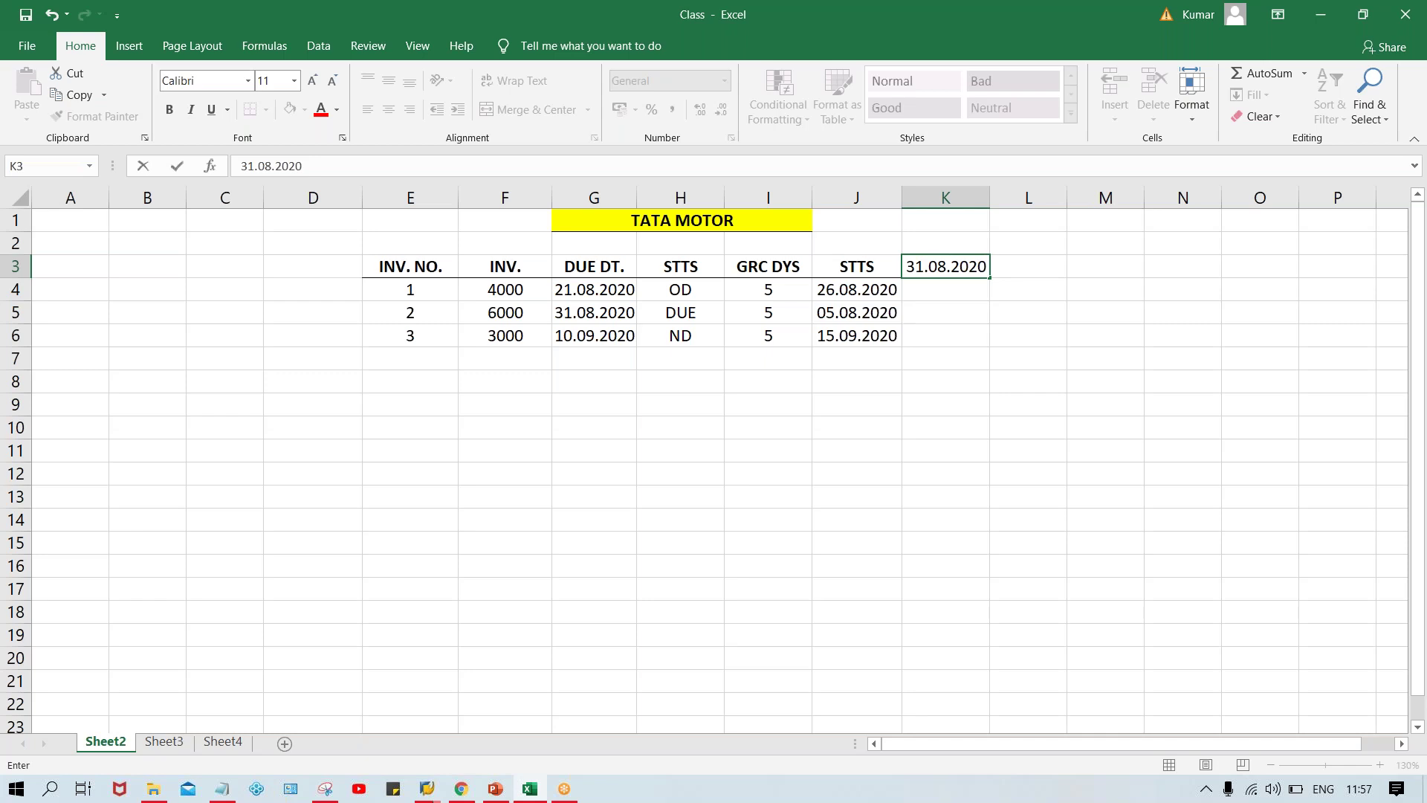
key(Return)
click(965, 266)
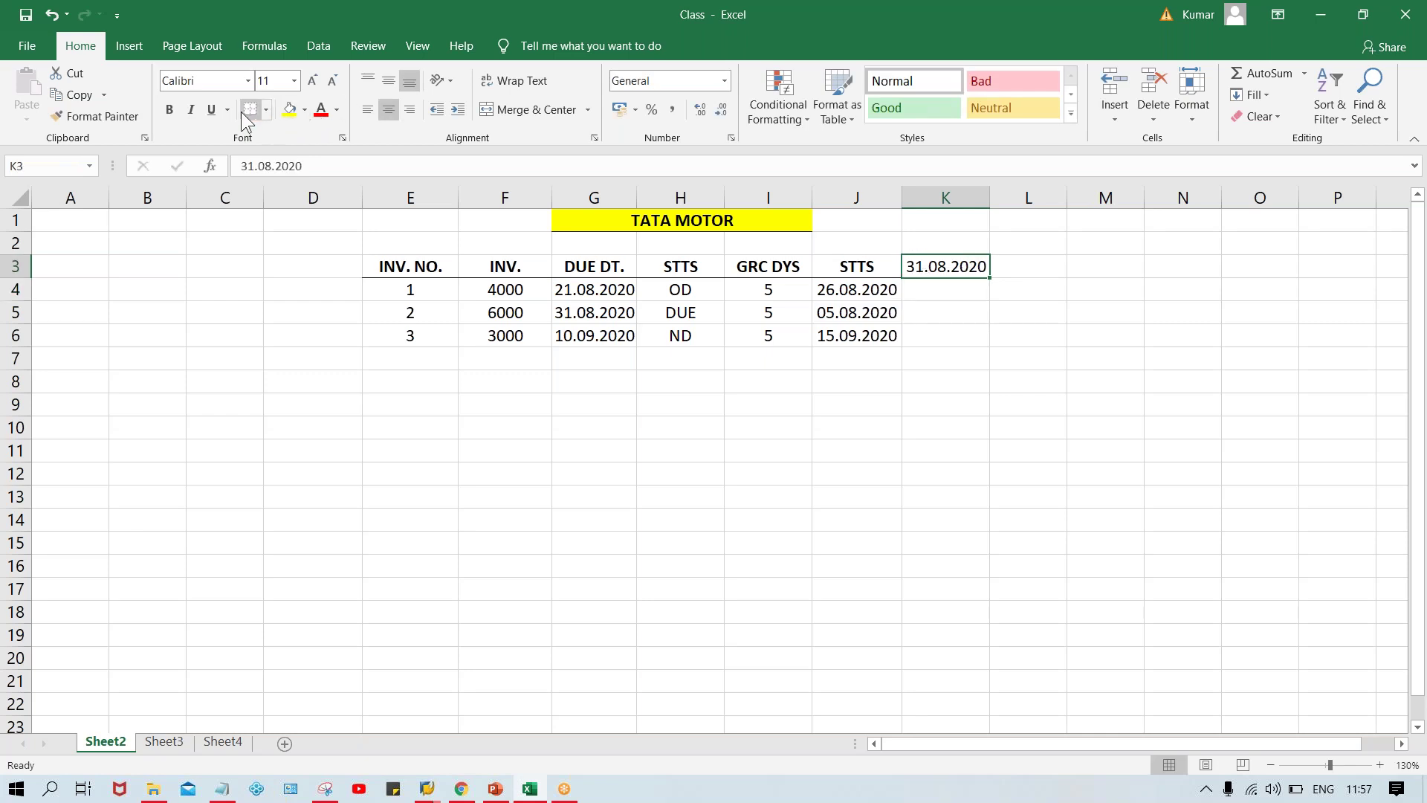
click(939, 297)
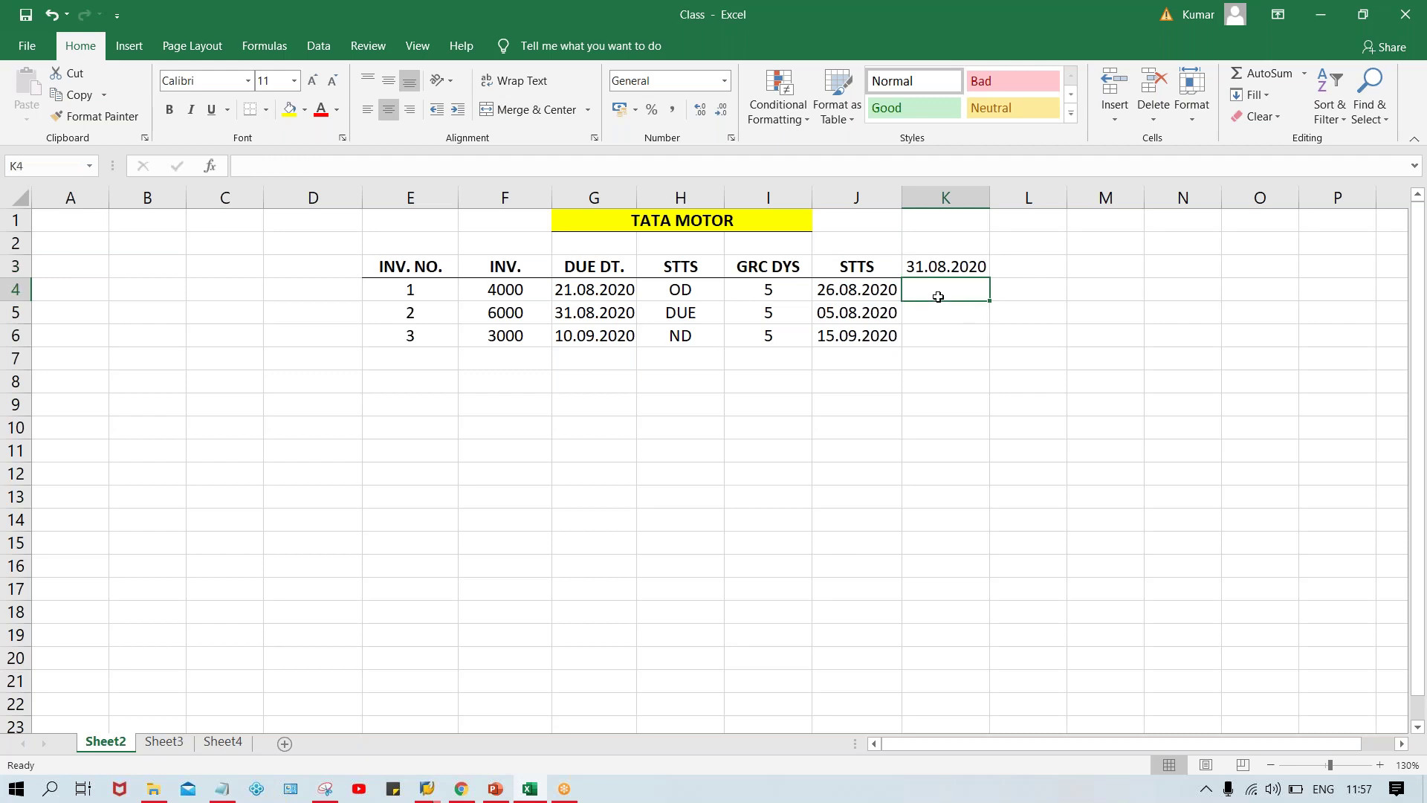
Move the table and date two columns left so it starts at C3.
drag(394, 264, 976, 332)
key(ctrl+c)
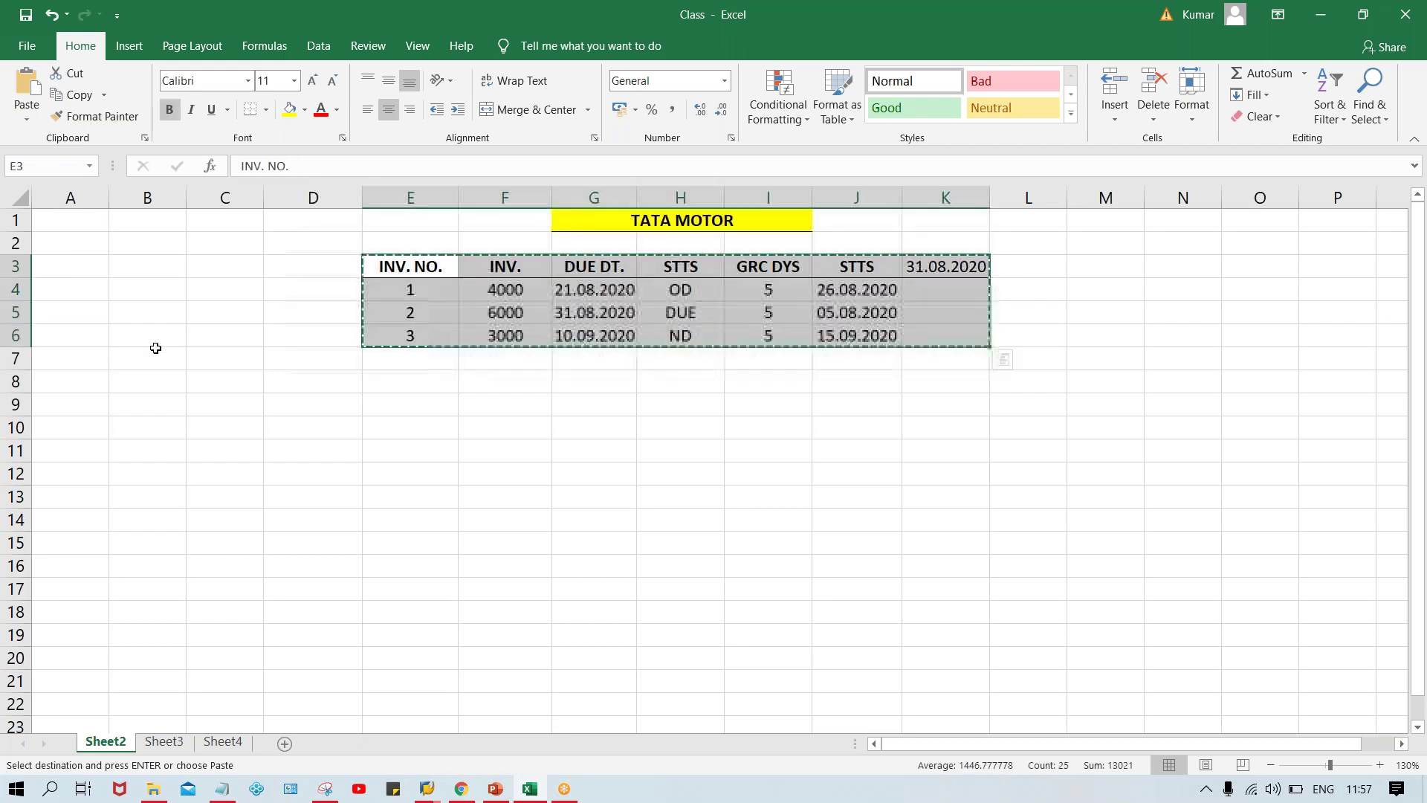
click(222, 263)
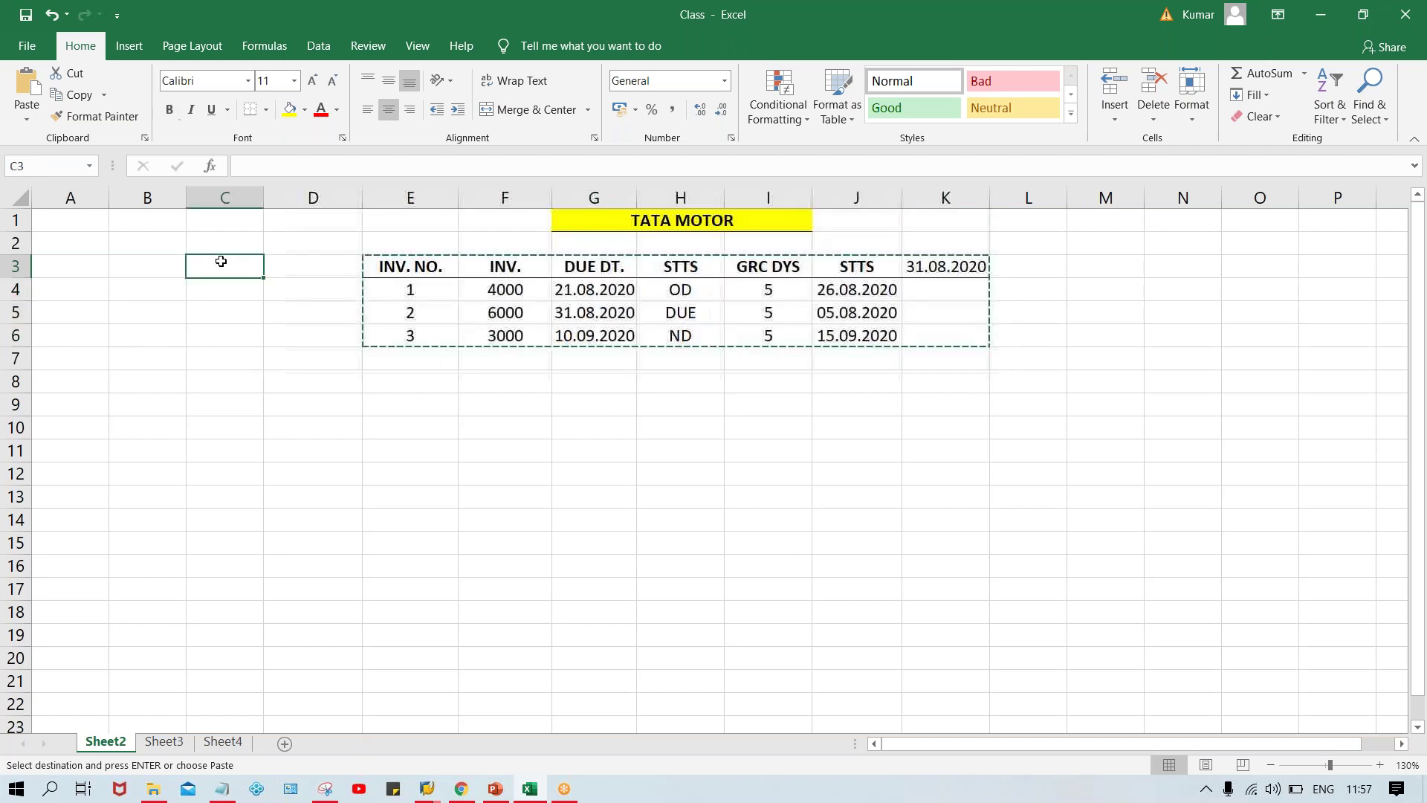
key(ctrl+v)
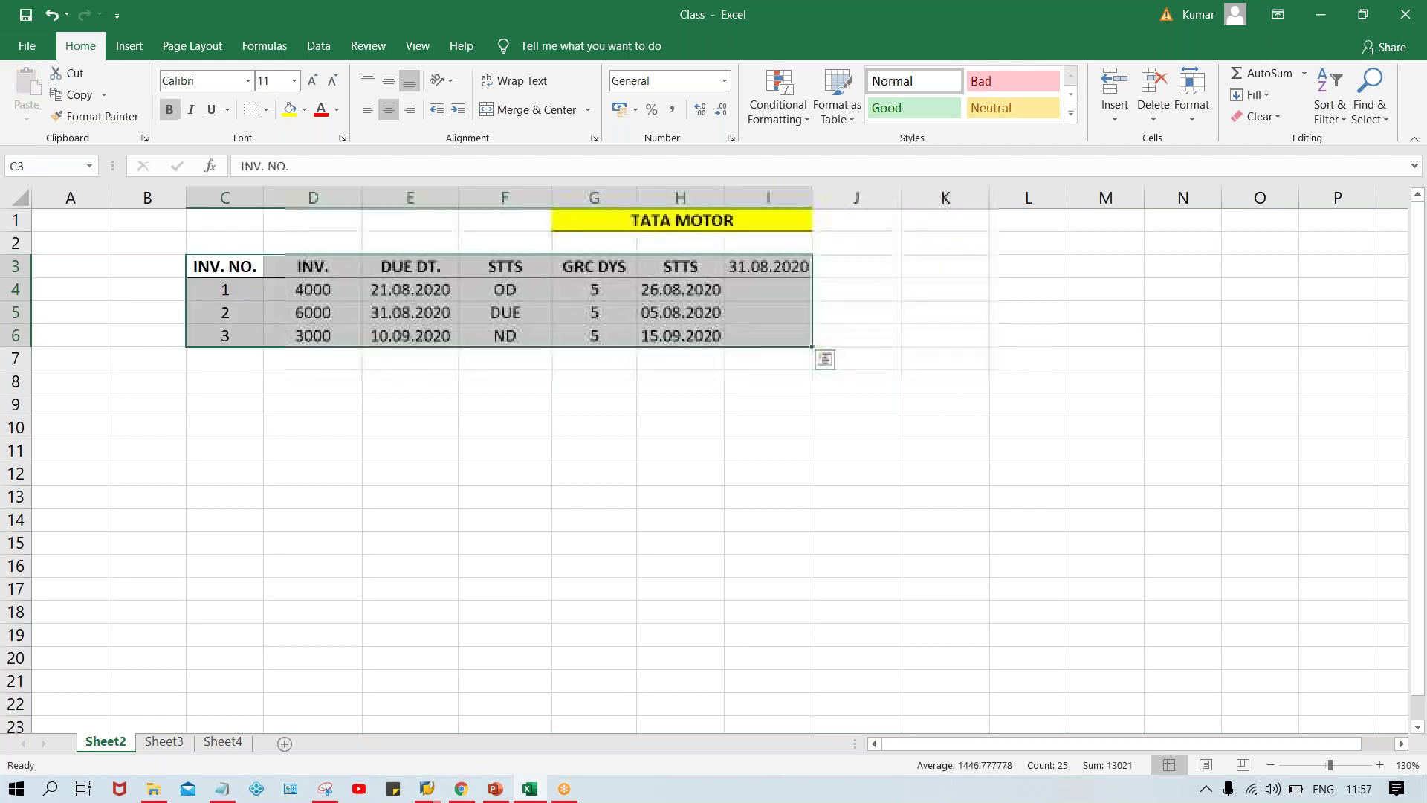
click(691, 516)
click(788, 266)
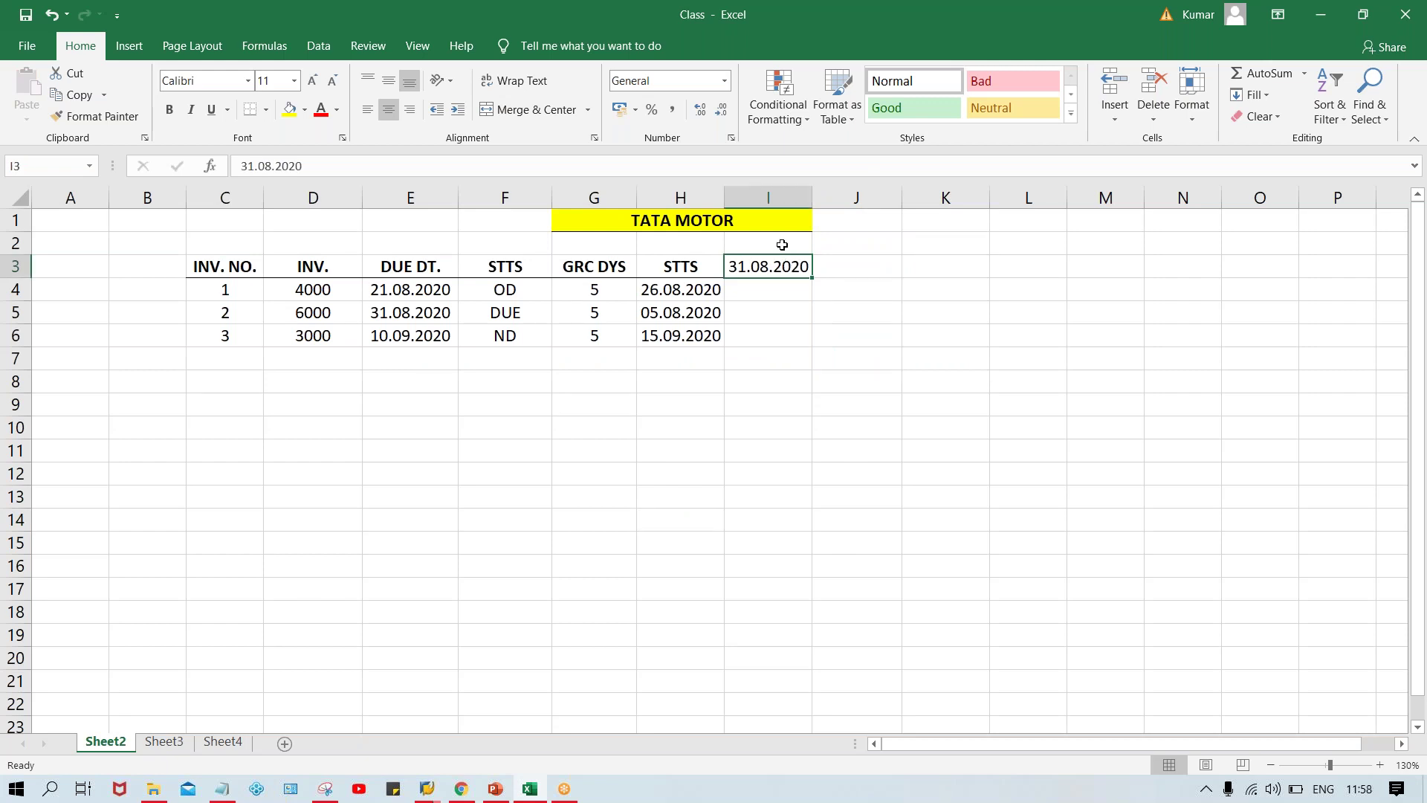
click(777, 248)
click(765, 267)
Copy 31.08.2020 up into I2 and delete the duplicate from I3.
key(ctrl+c)
click(758, 246)
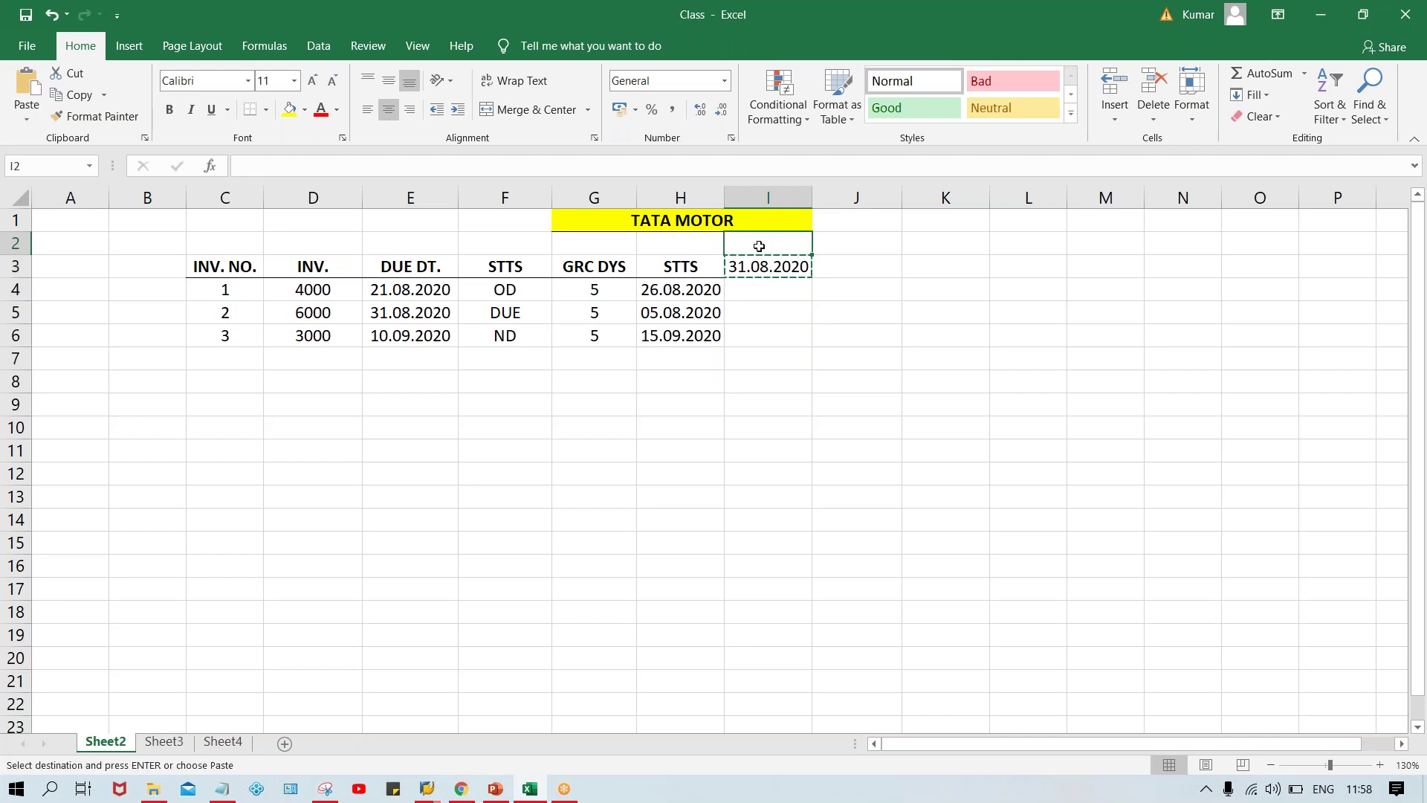
key(ctrl+v)
click(757, 267)
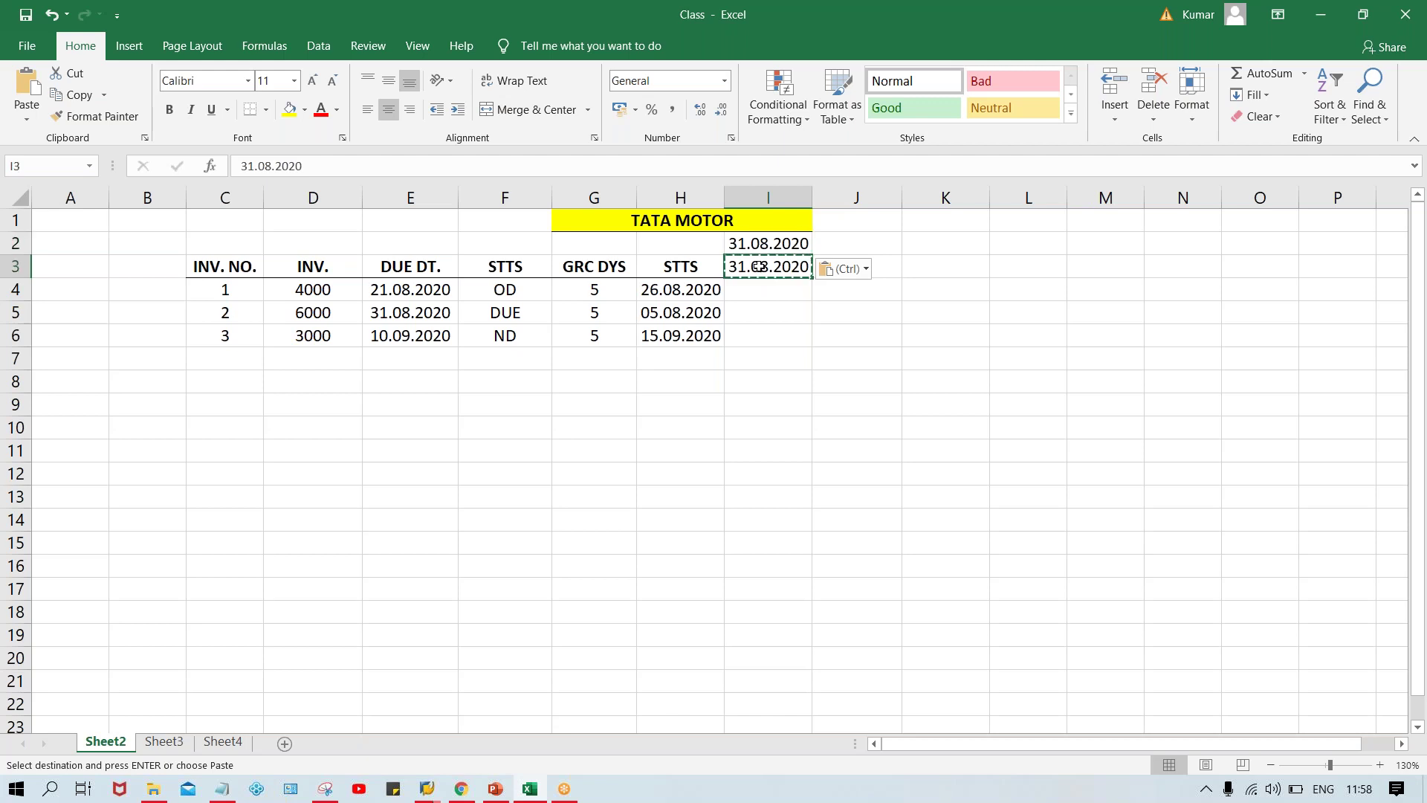
key(Delete)
click(785, 319)
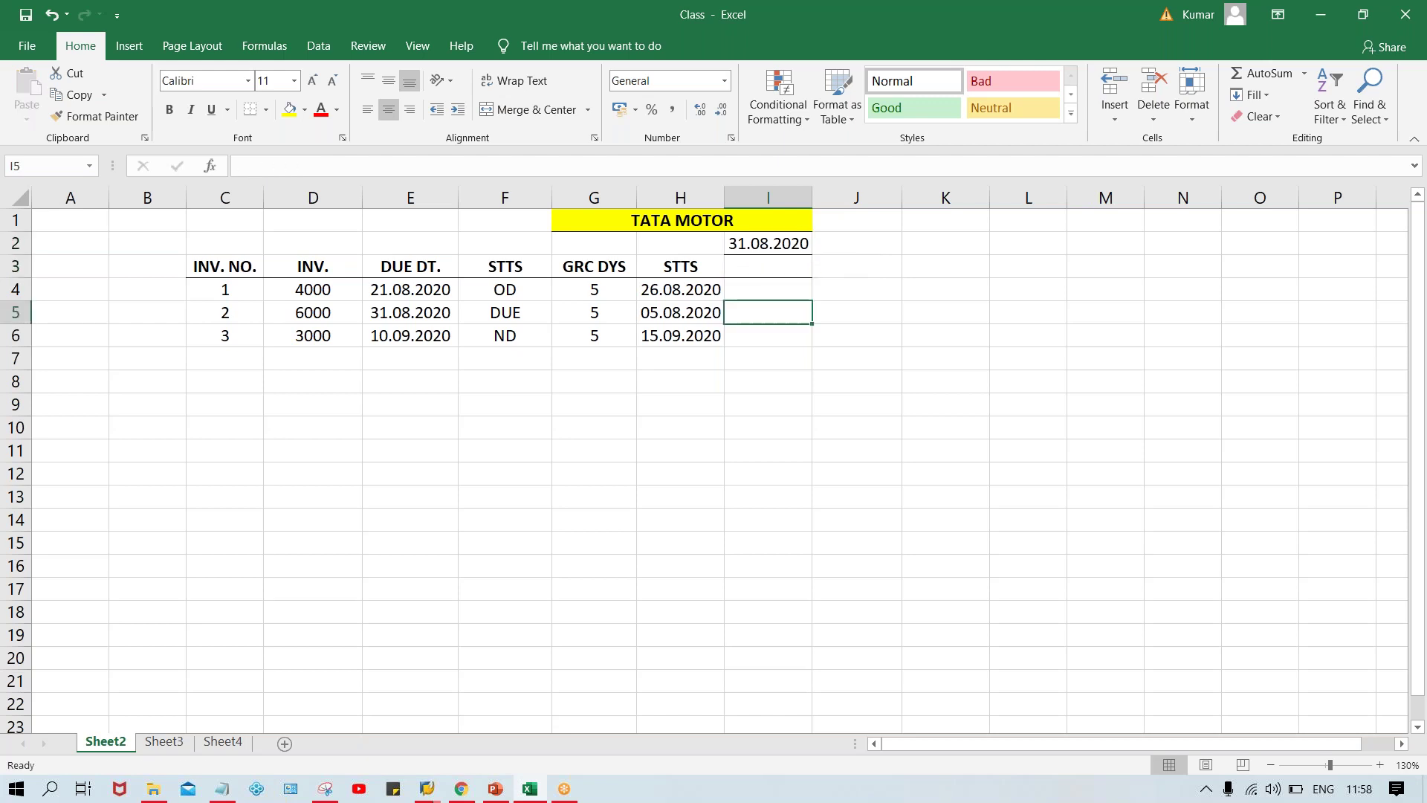
click(767, 272)
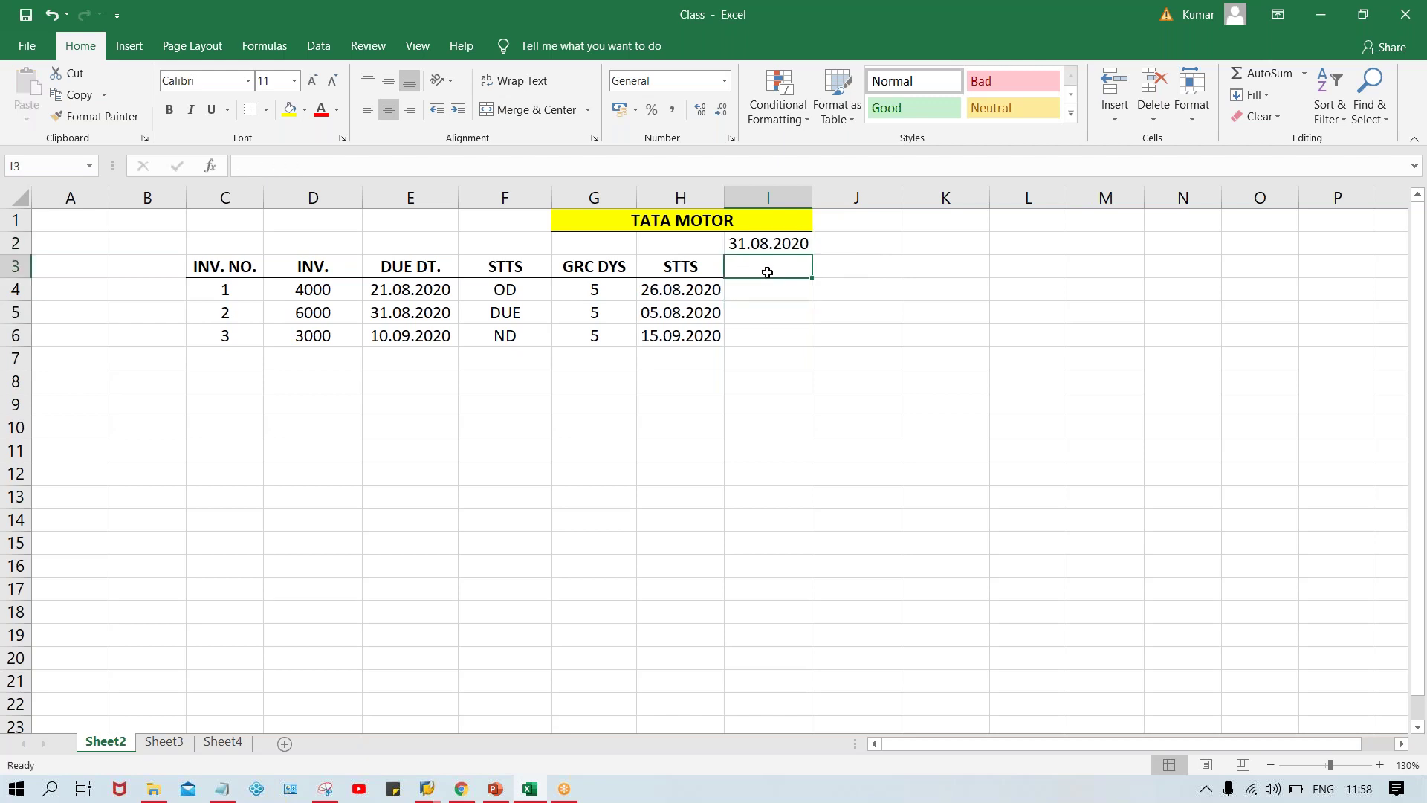
click(750, 294)
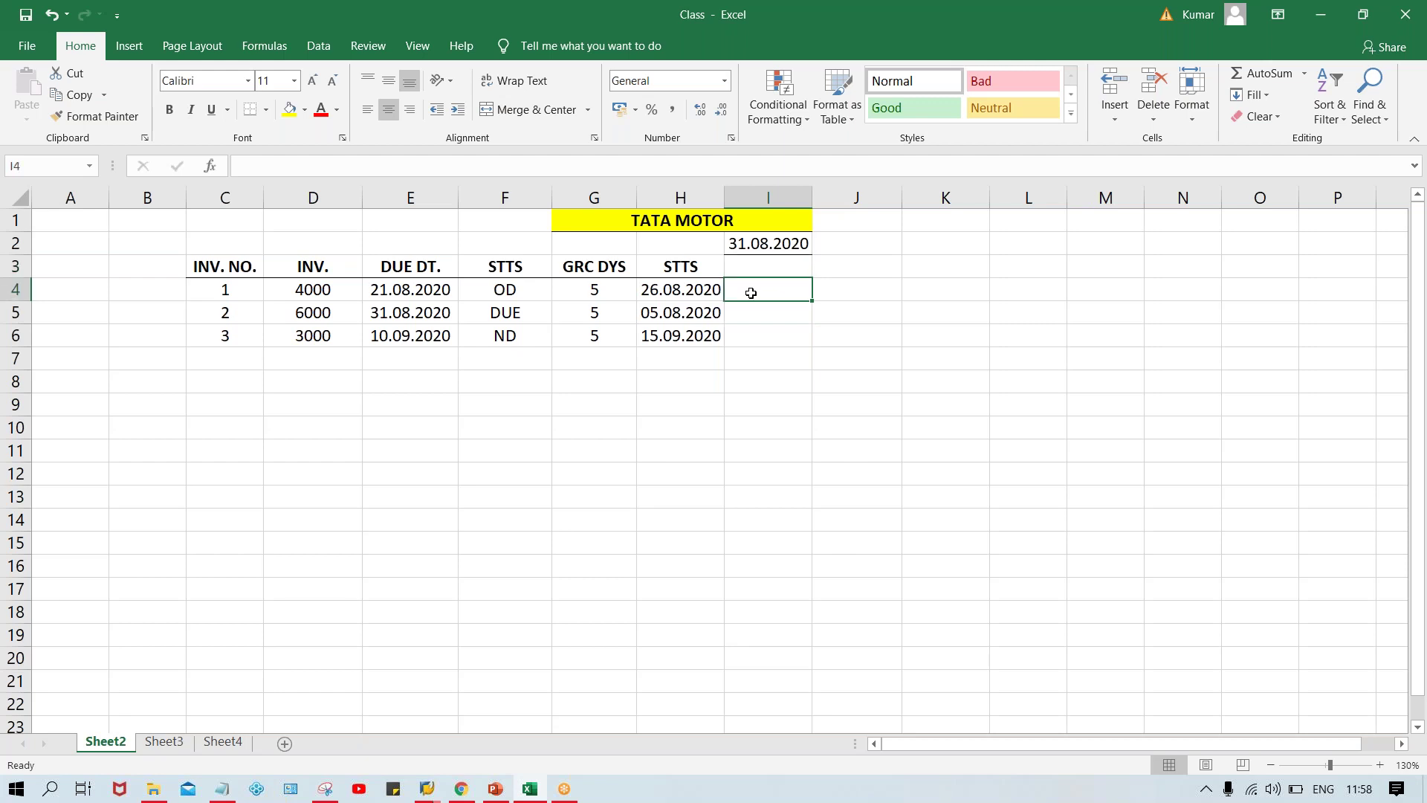
Label I4:I6 as SELC., NOT SELC. and NOT SELC.
text(SEL)
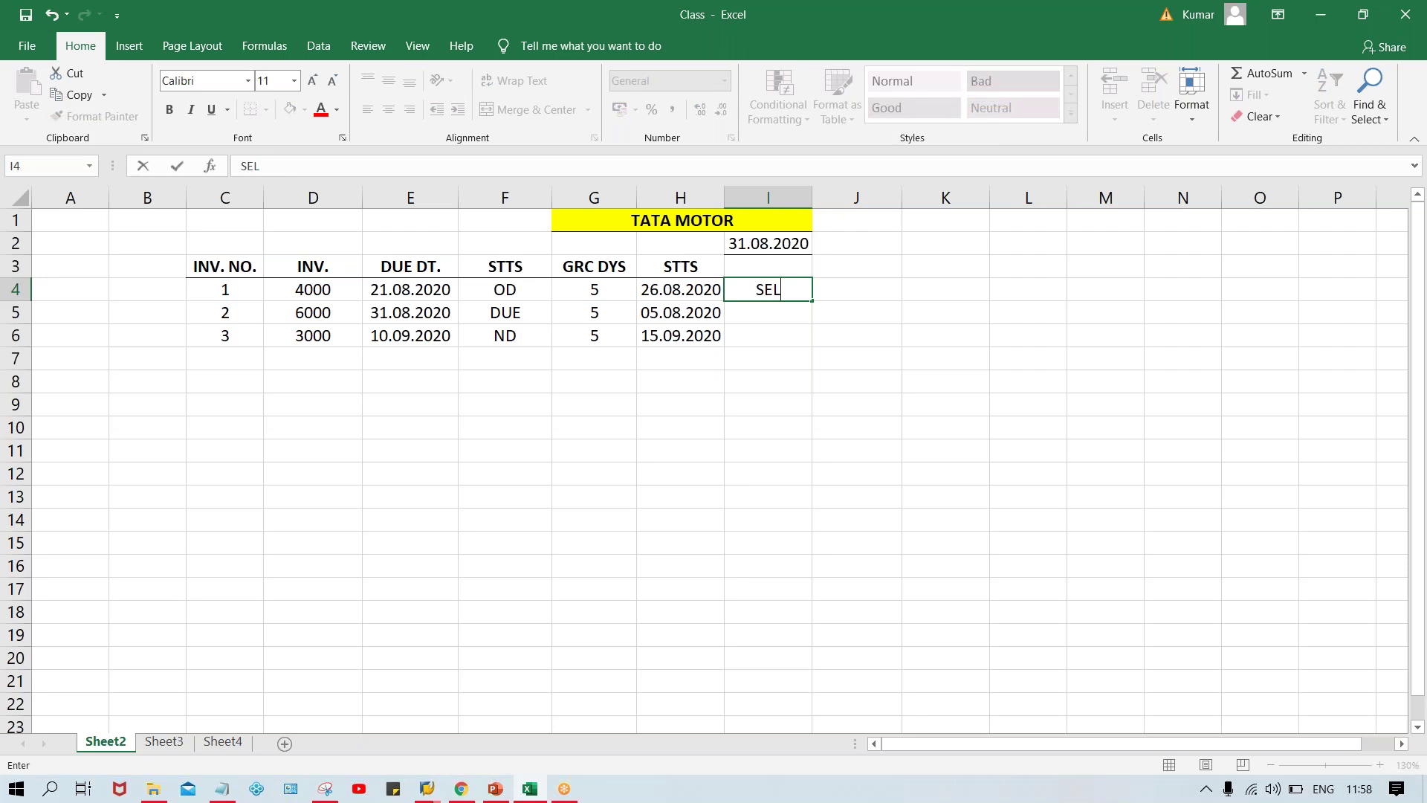
text(C.)
key(Return)
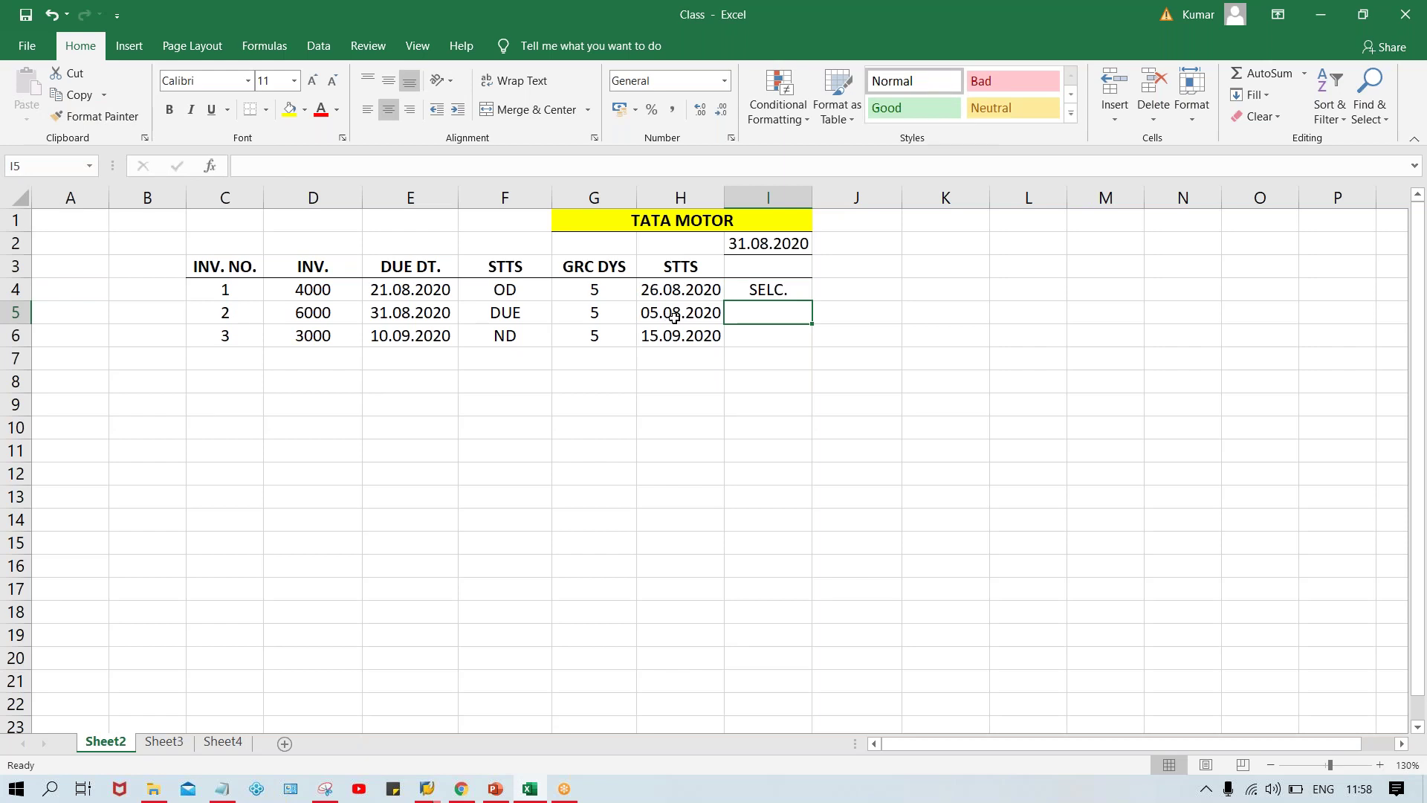
text(NO)
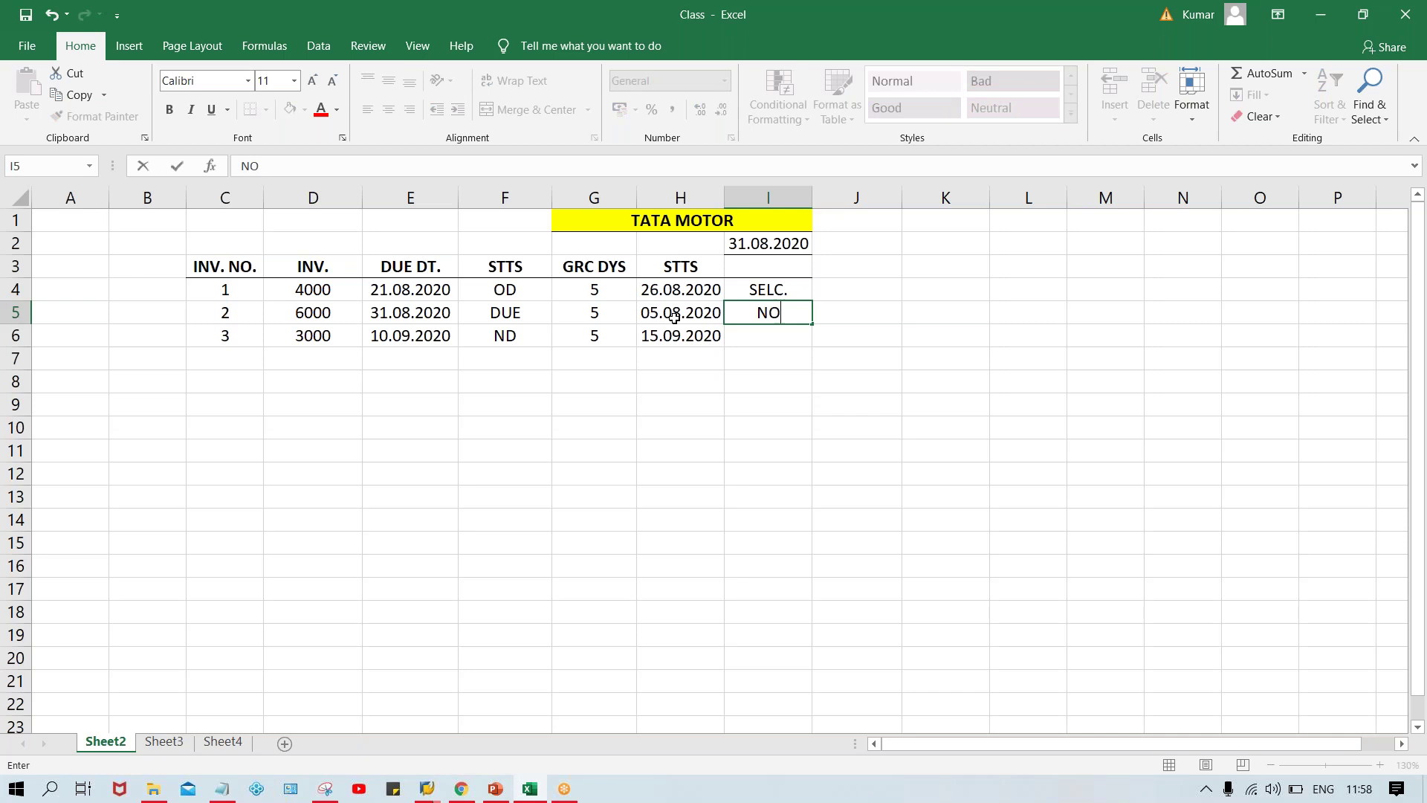
text(T SELC.)
key(Return)
text(N)
key(Return)
Replace the labels in I4:I6 with flags 1, 0 and 0.
click(658, 334)
click(666, 307)
click(706, 291)
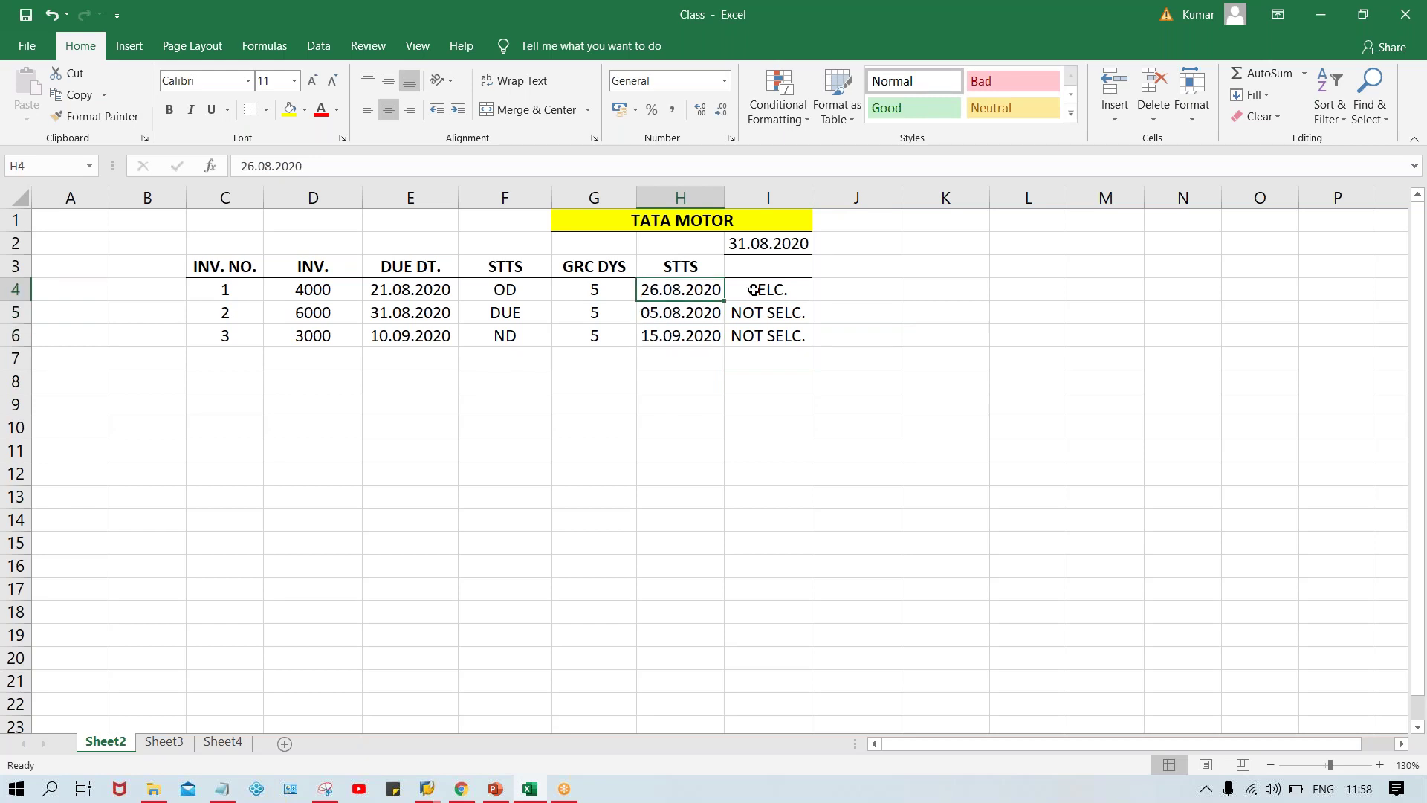
click(781, 290)
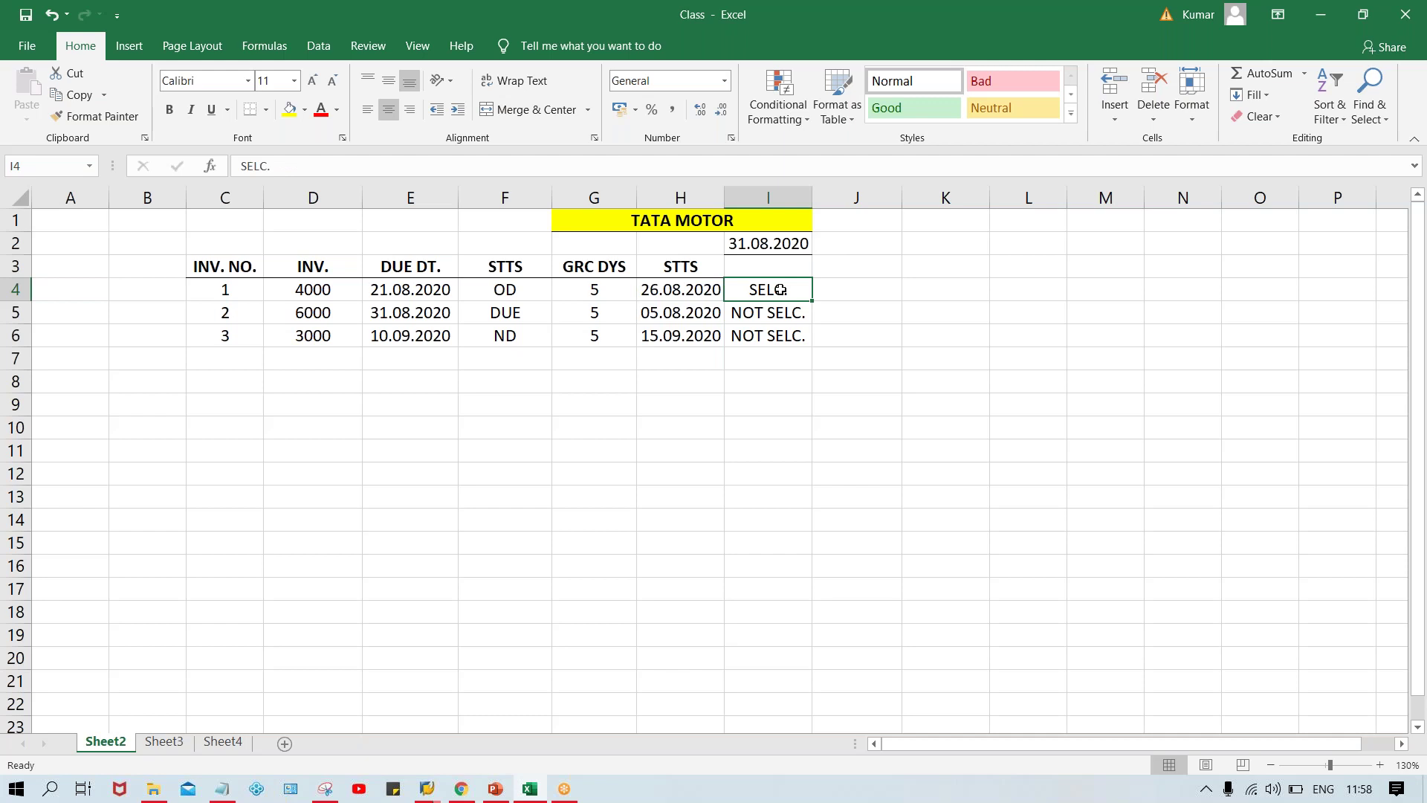
text(1)
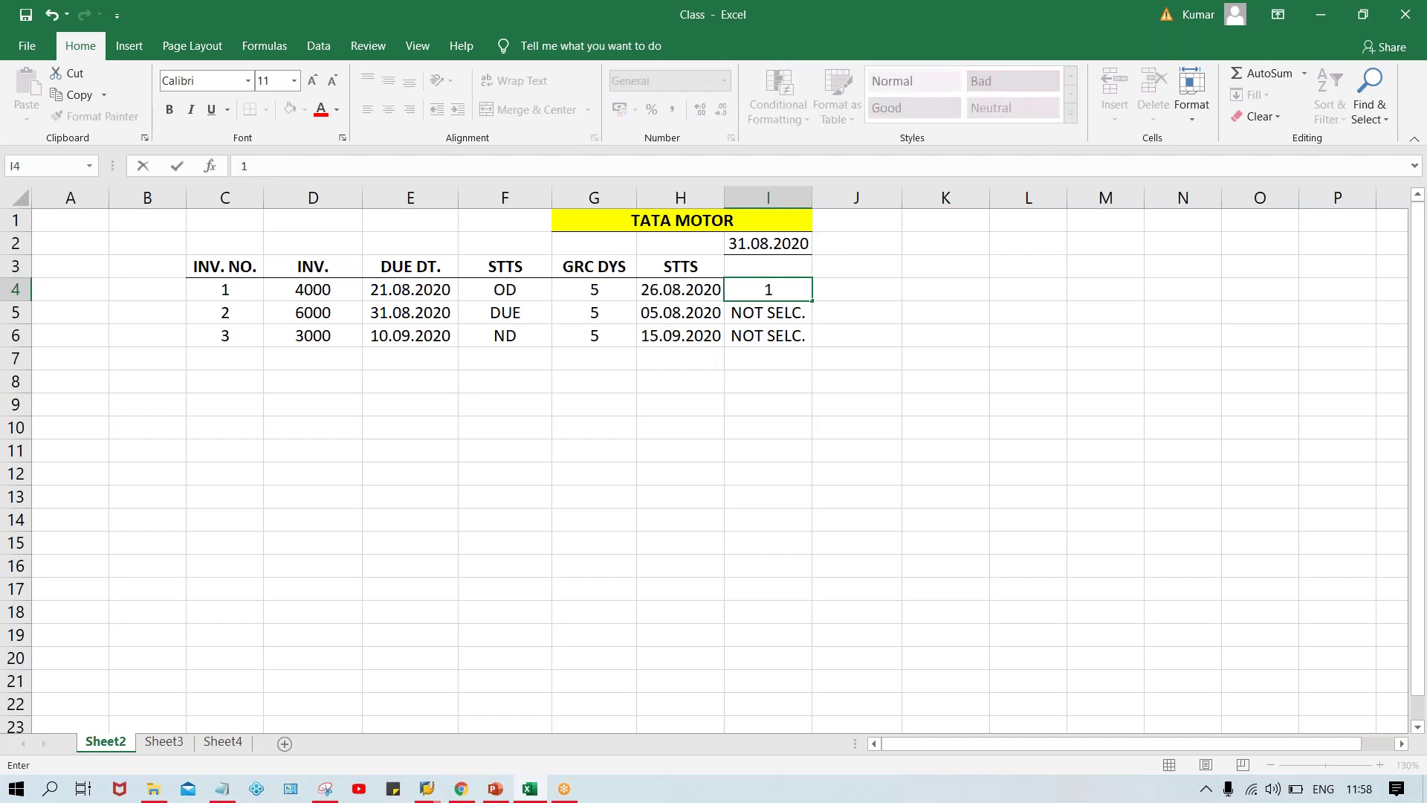
key(Return)
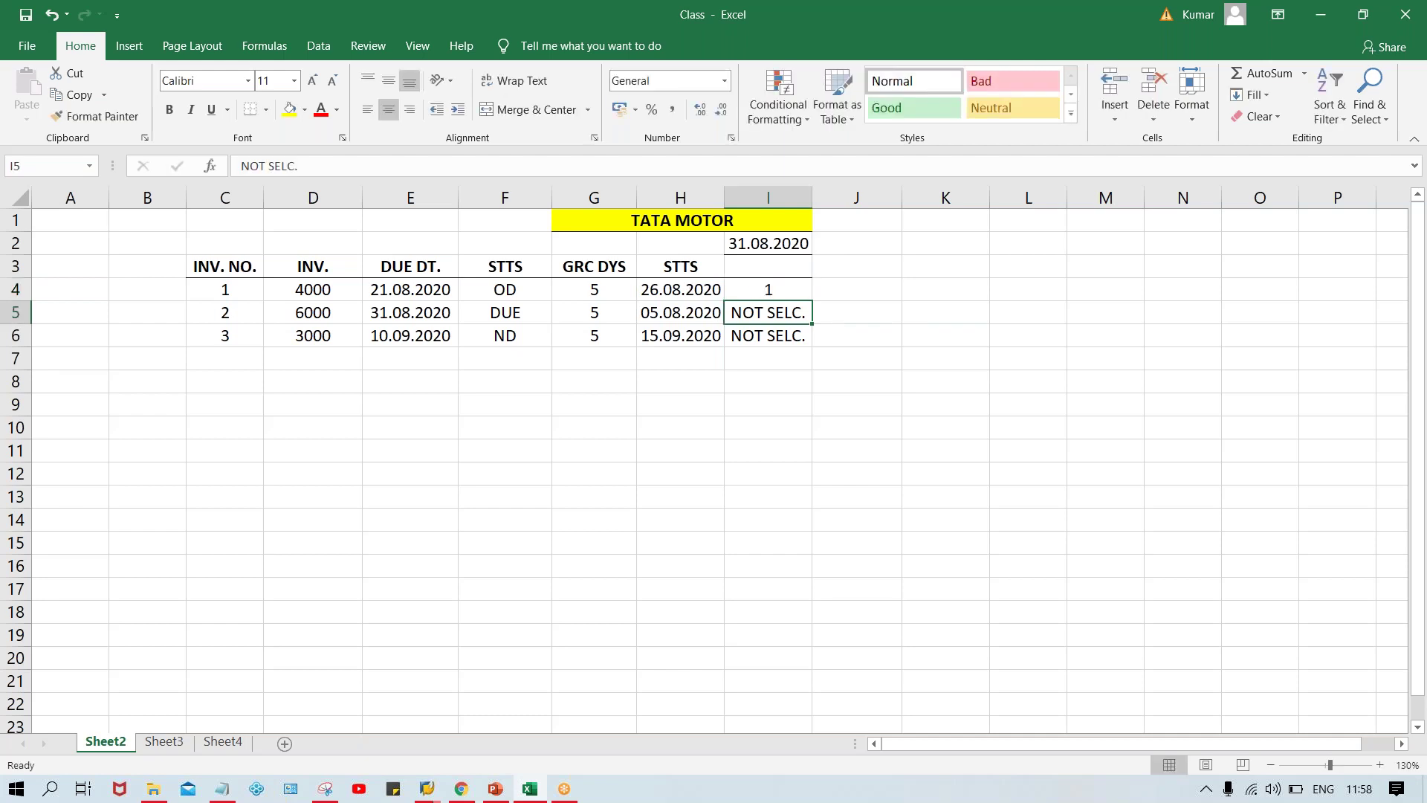
text(0)
key(Return)
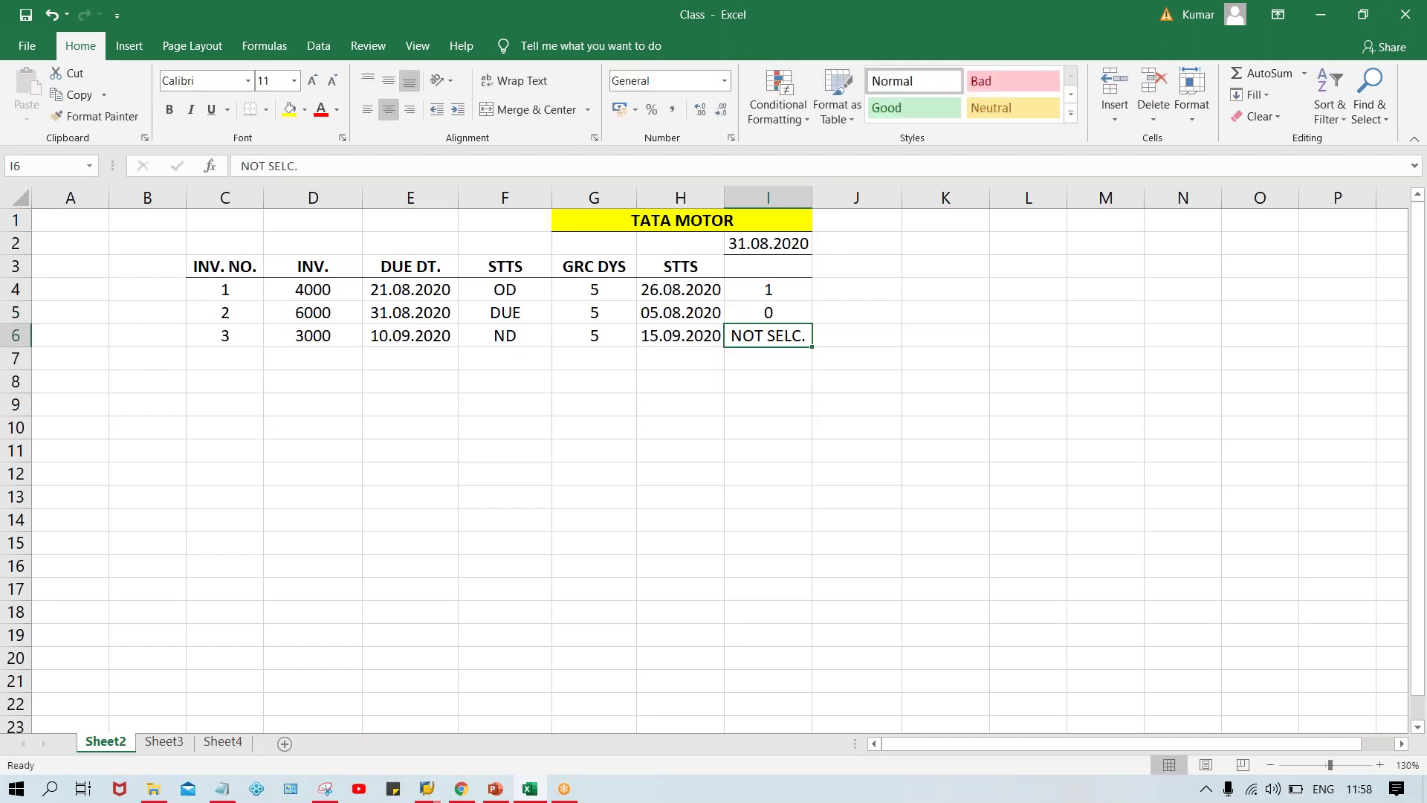
text(0)
key(Return)
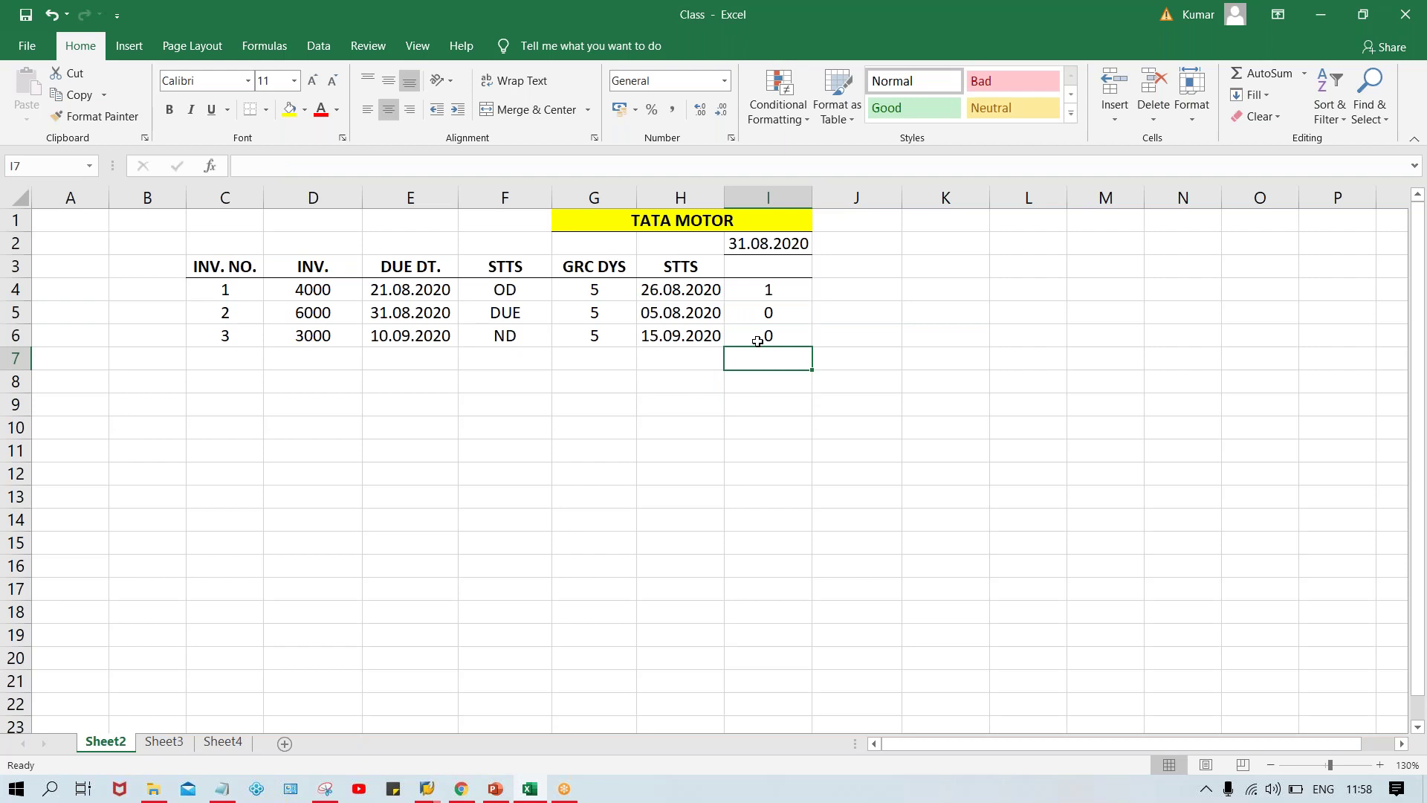
Copy the 31.08.2020 date from I2 into I3 and clear I2.
click(770, 247)
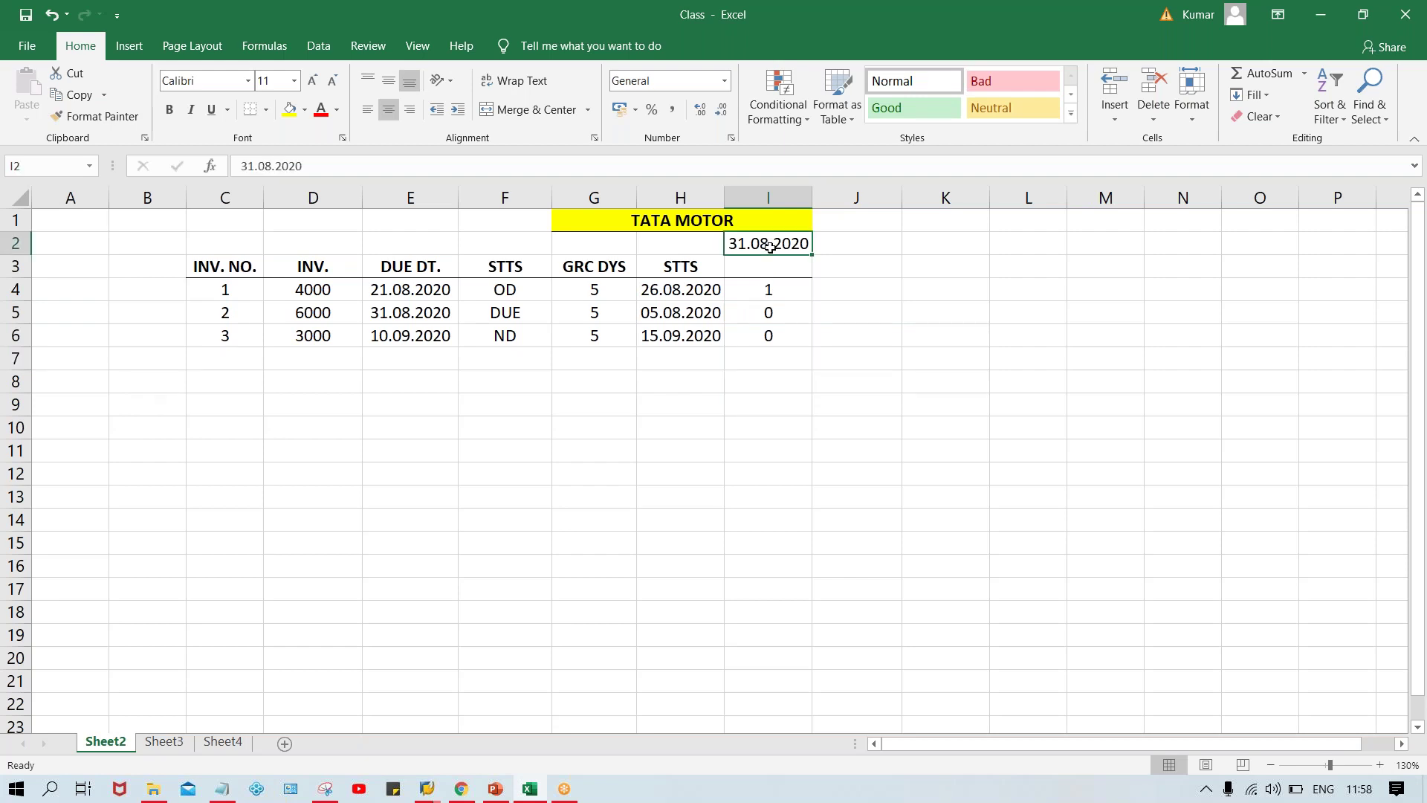
key(ctrl+c)
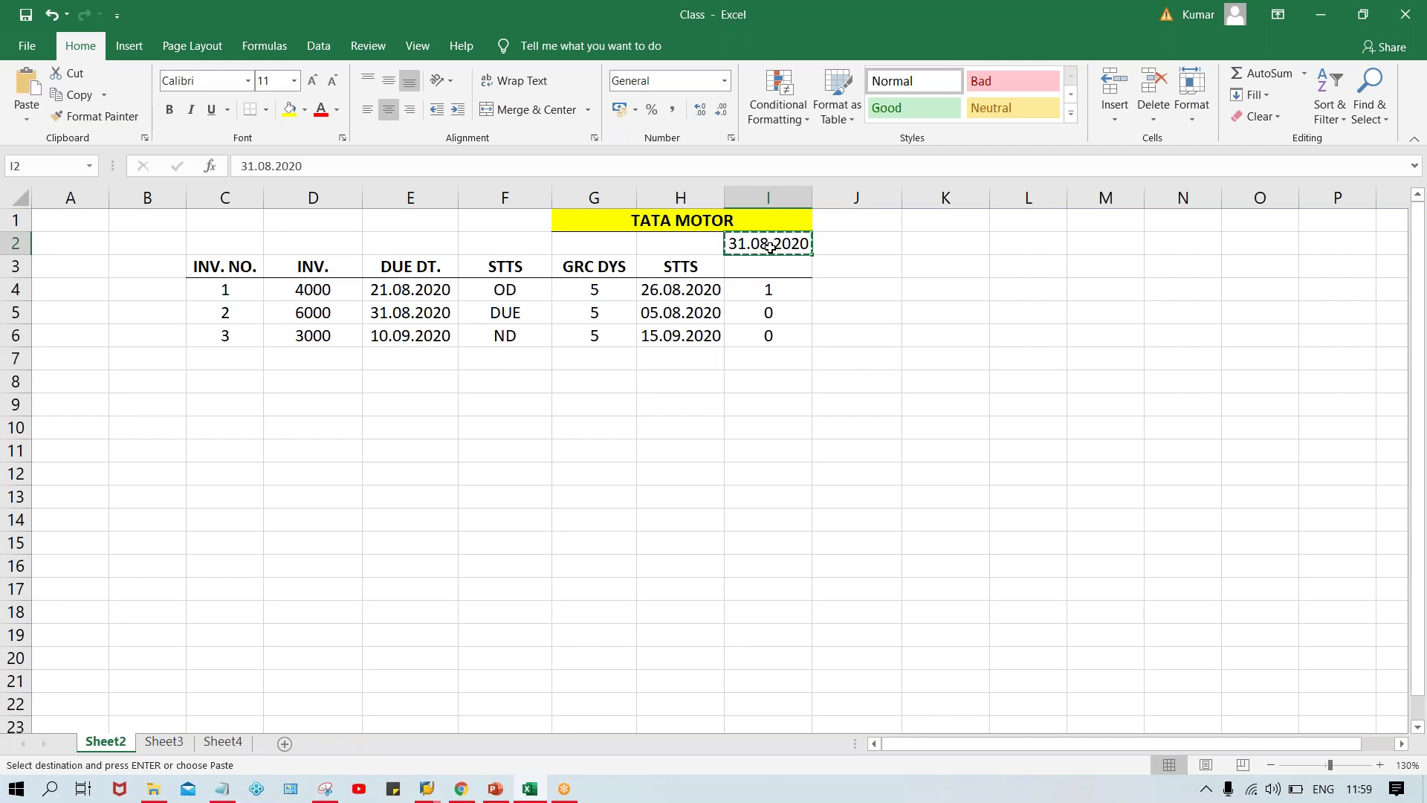
click(755, 270)
key(ctrl+v)
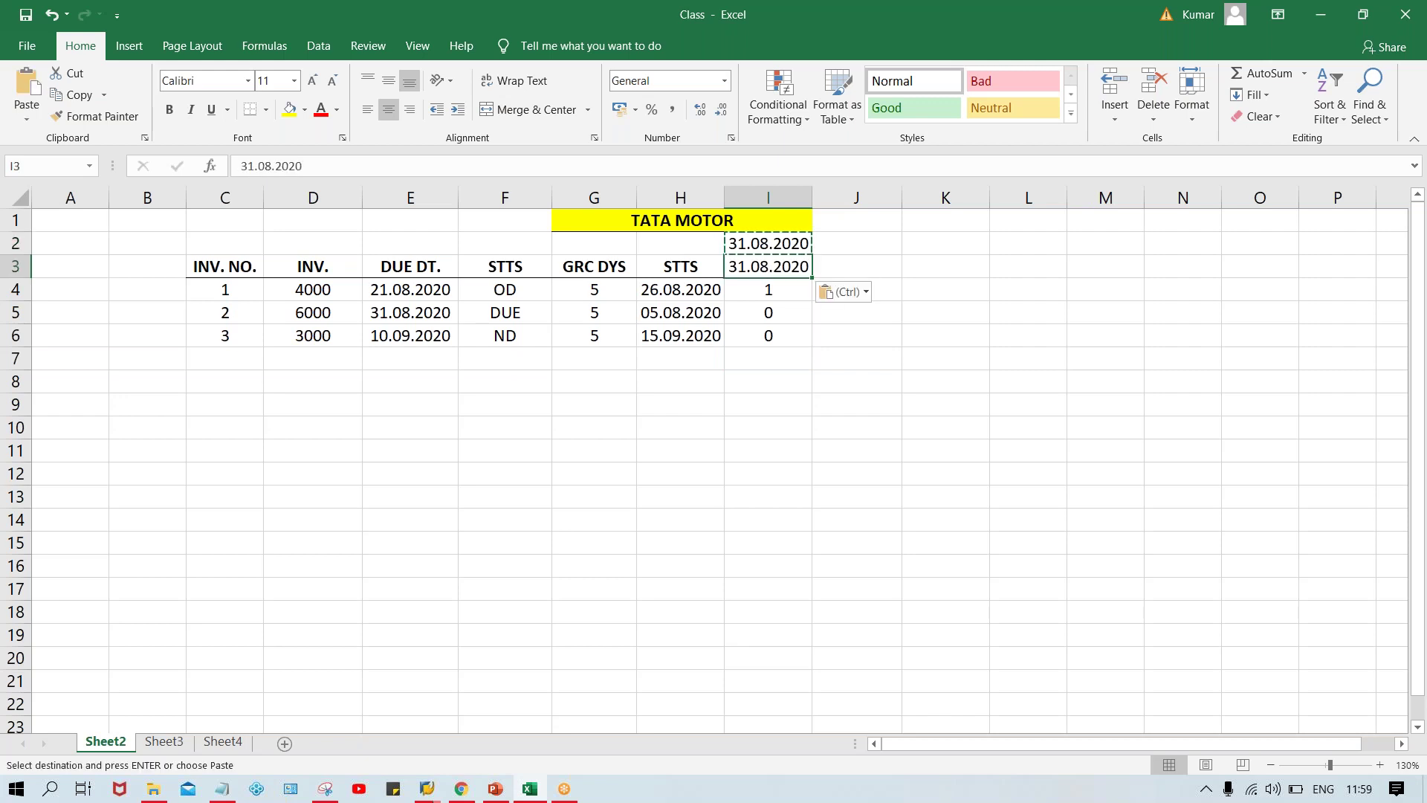
click(765, 246)
key(Delete)
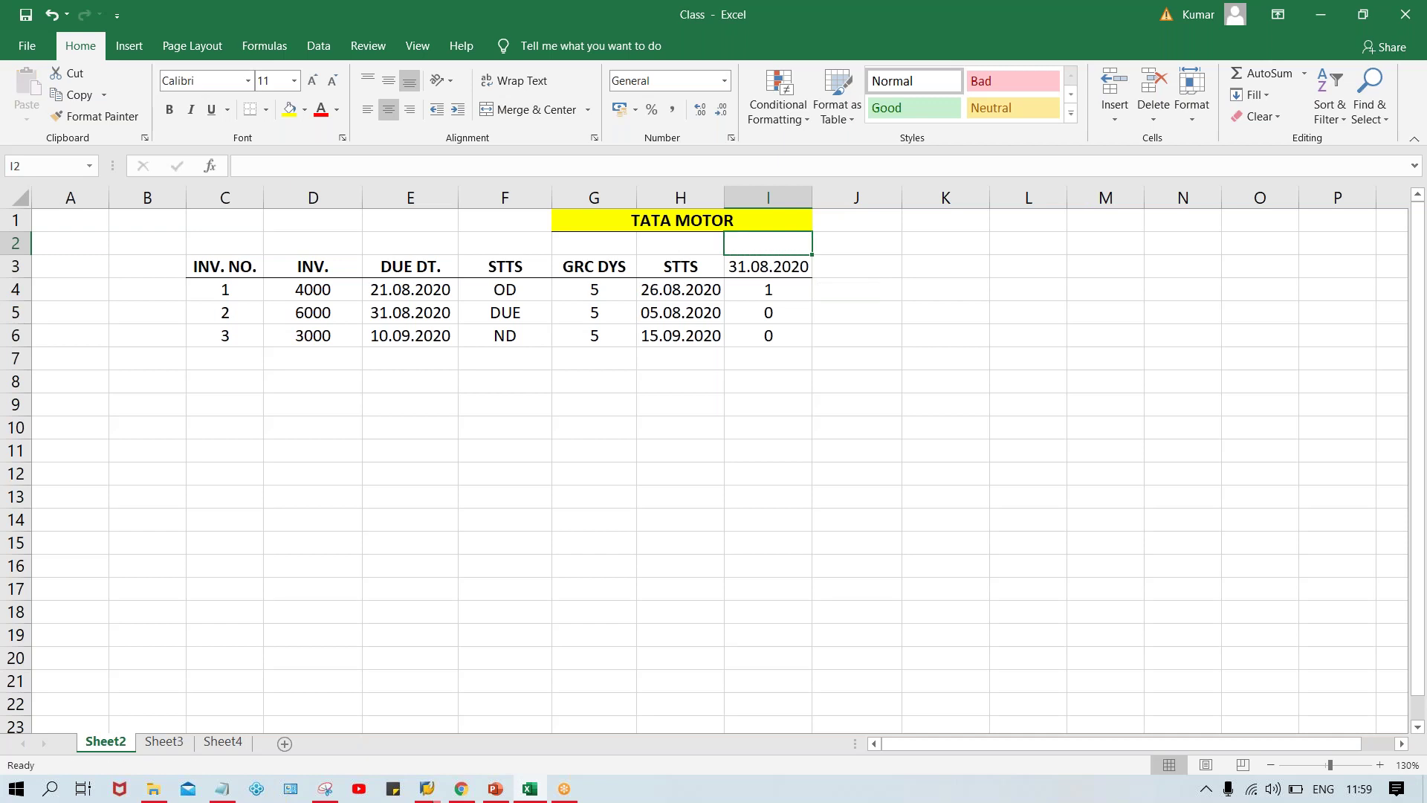
Review the flags in column I and dates in column H.
click(798, 336)
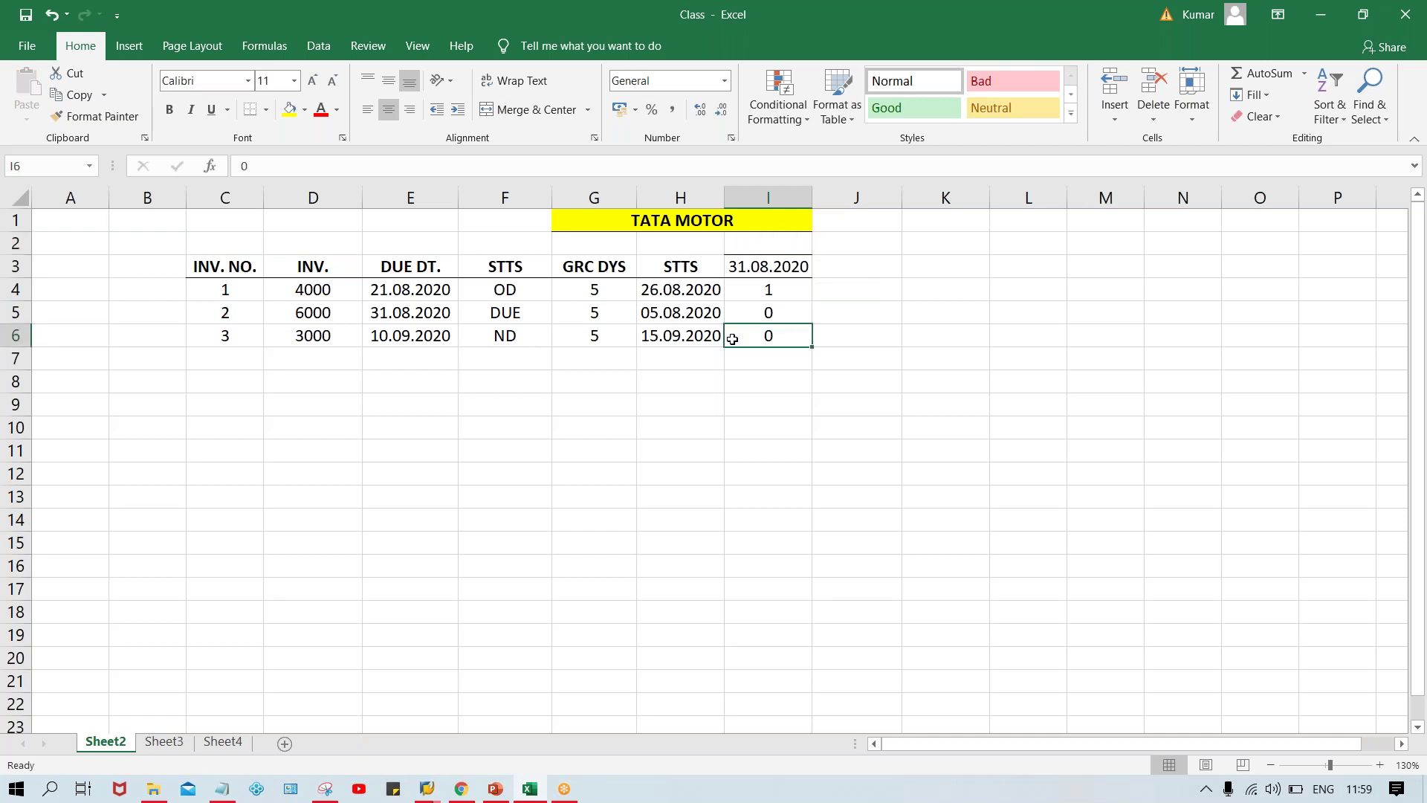
click(766, 270)
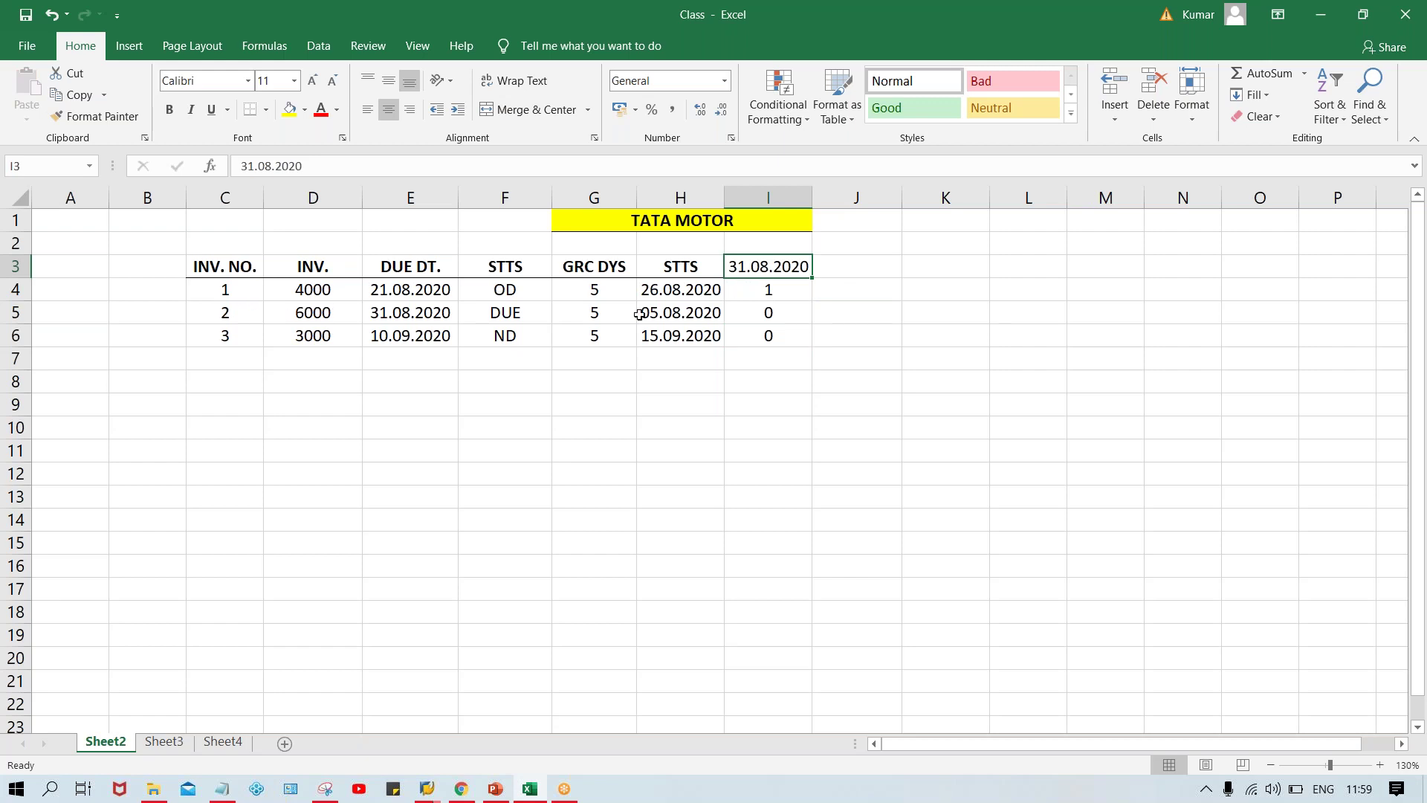
click(782, 290)
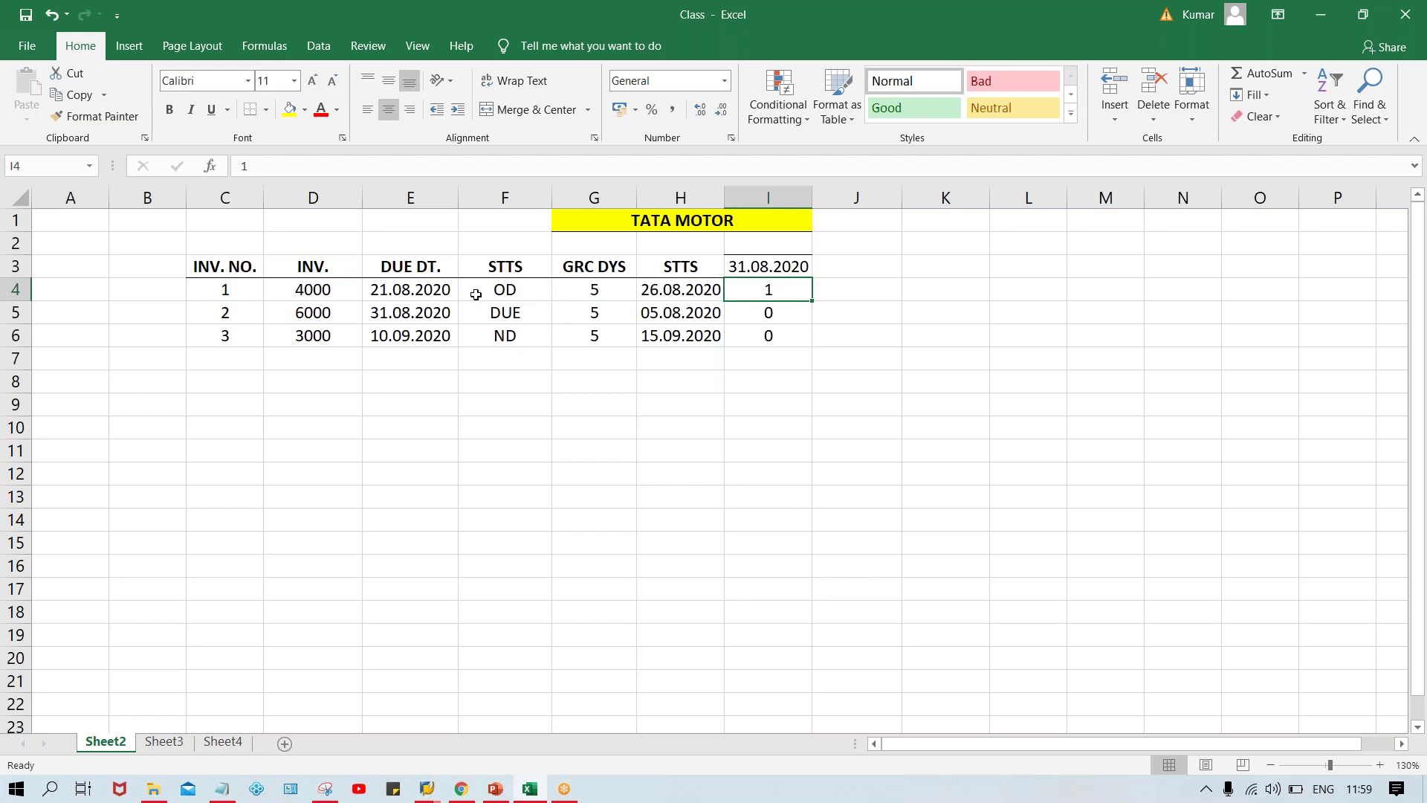
click(321, 293)
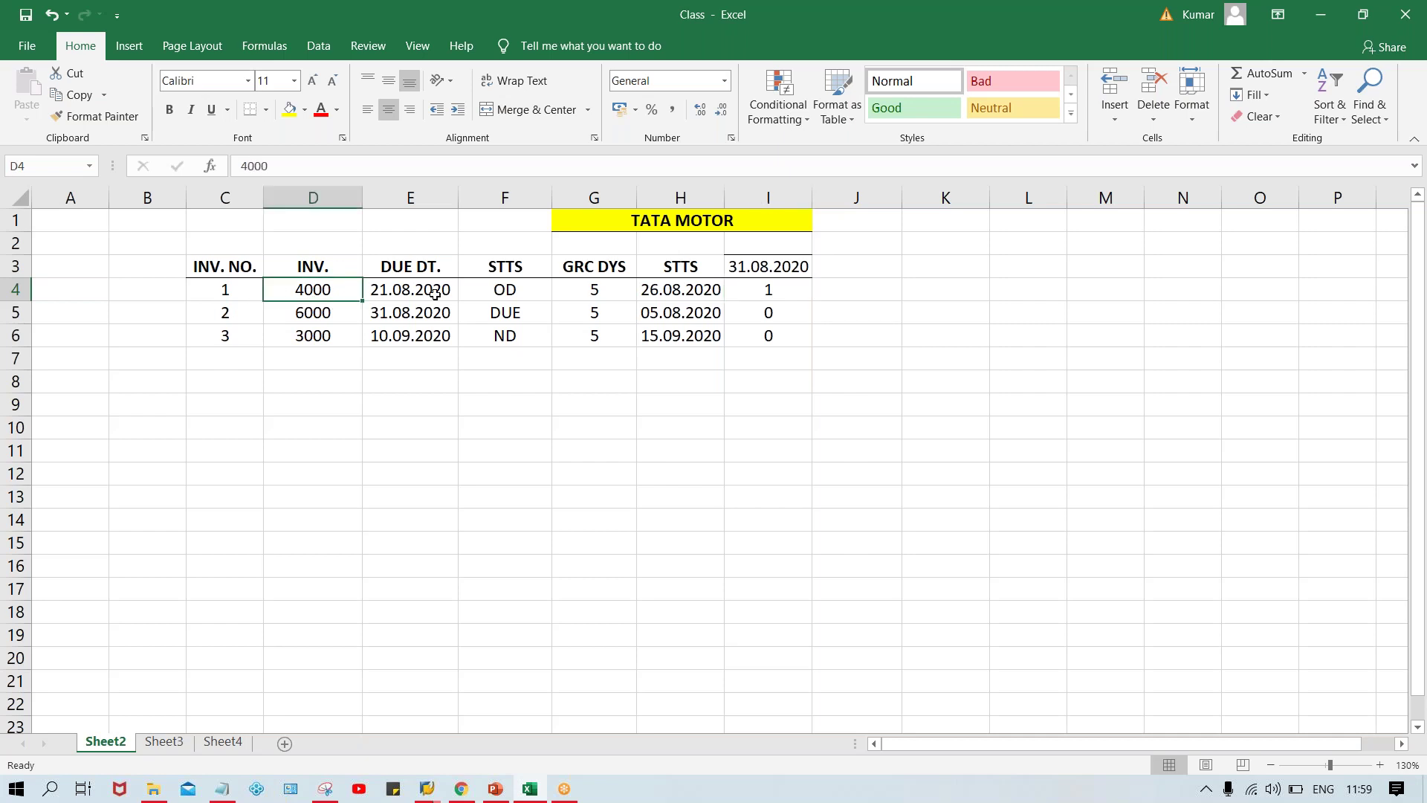
click(761, 335)
click(764, 313)
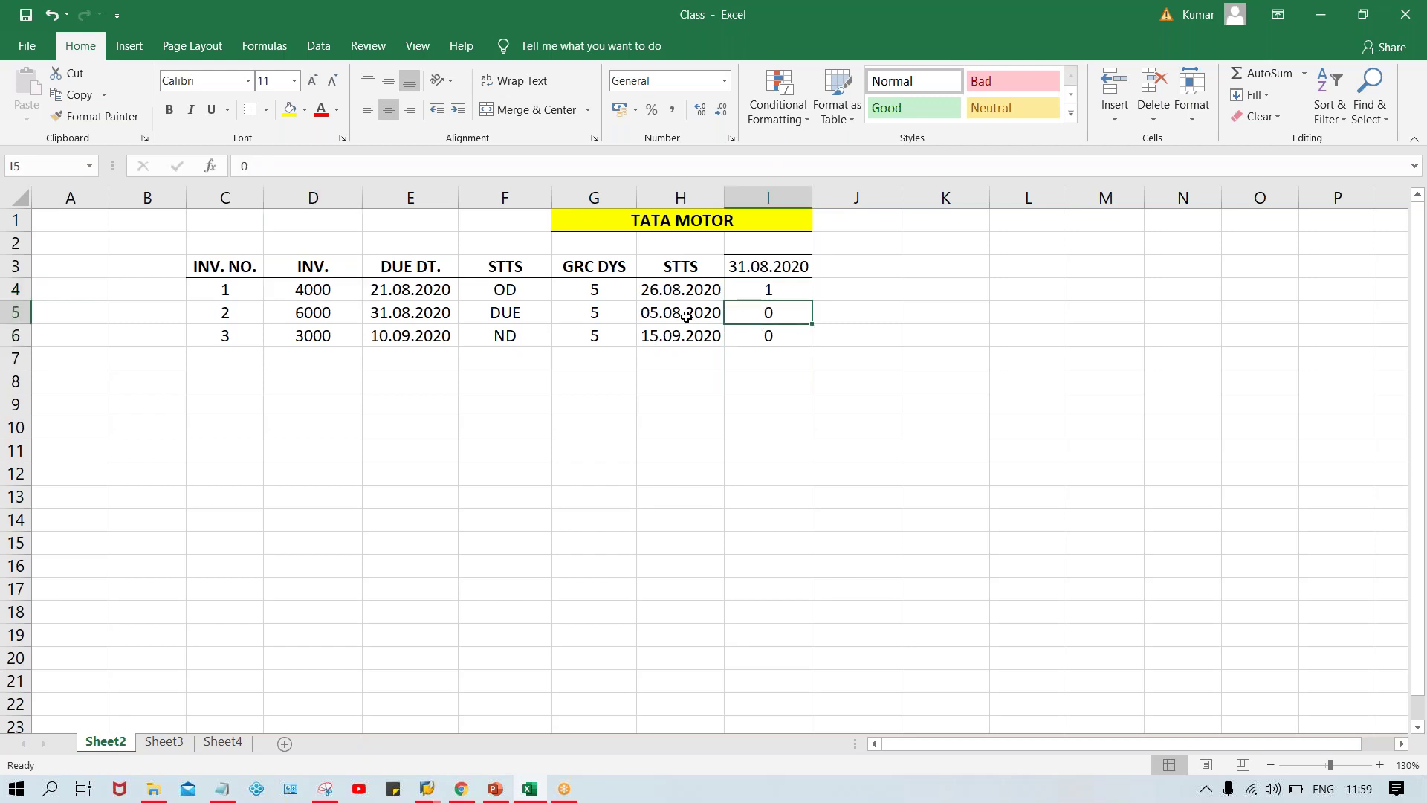
click(685, 316)
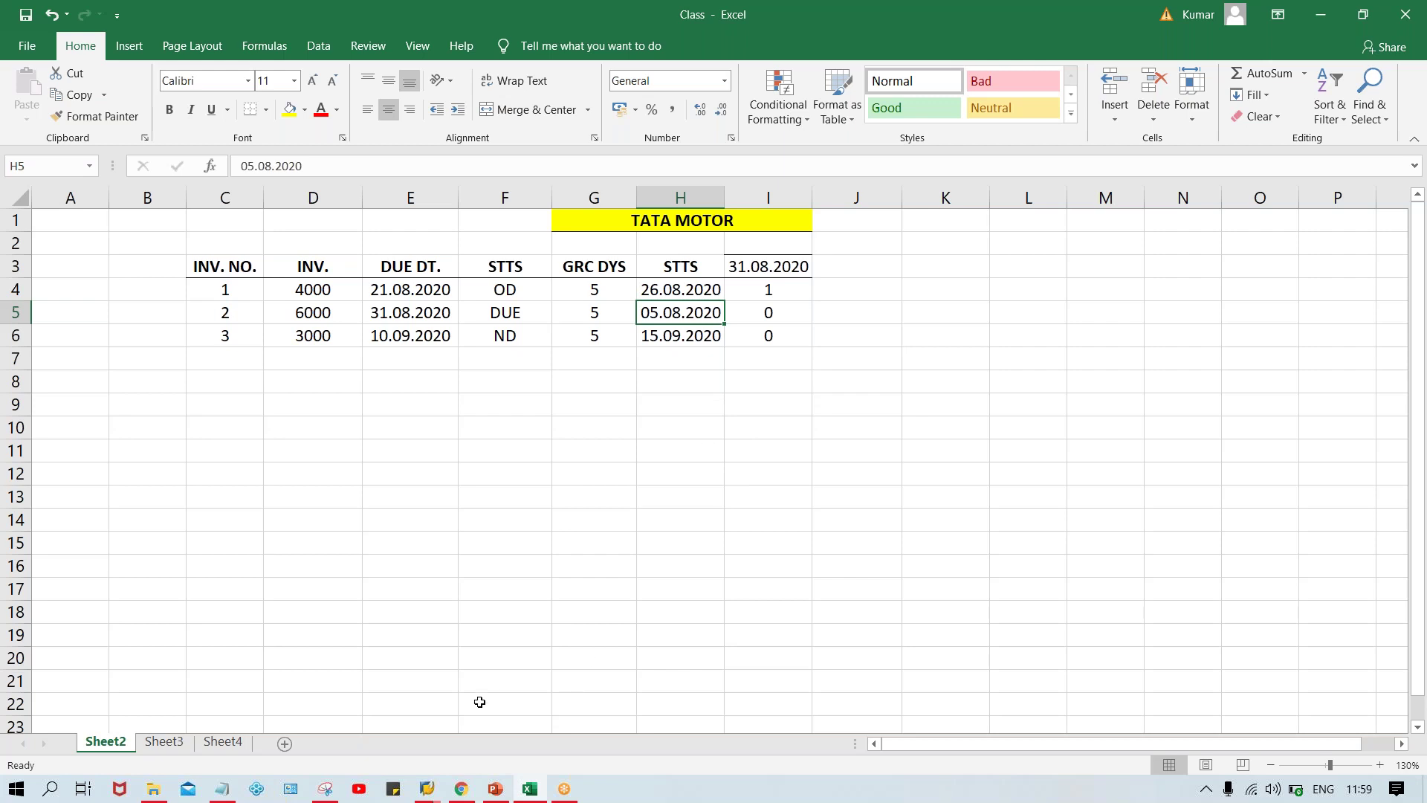
Exit the FB70 transaction with /n and bring up the SAP Logon 740 list.
key(Right)
key(Down)
key(Down)
key(Down)
key(Down)
key(Down)
mouse_move(428, 795)
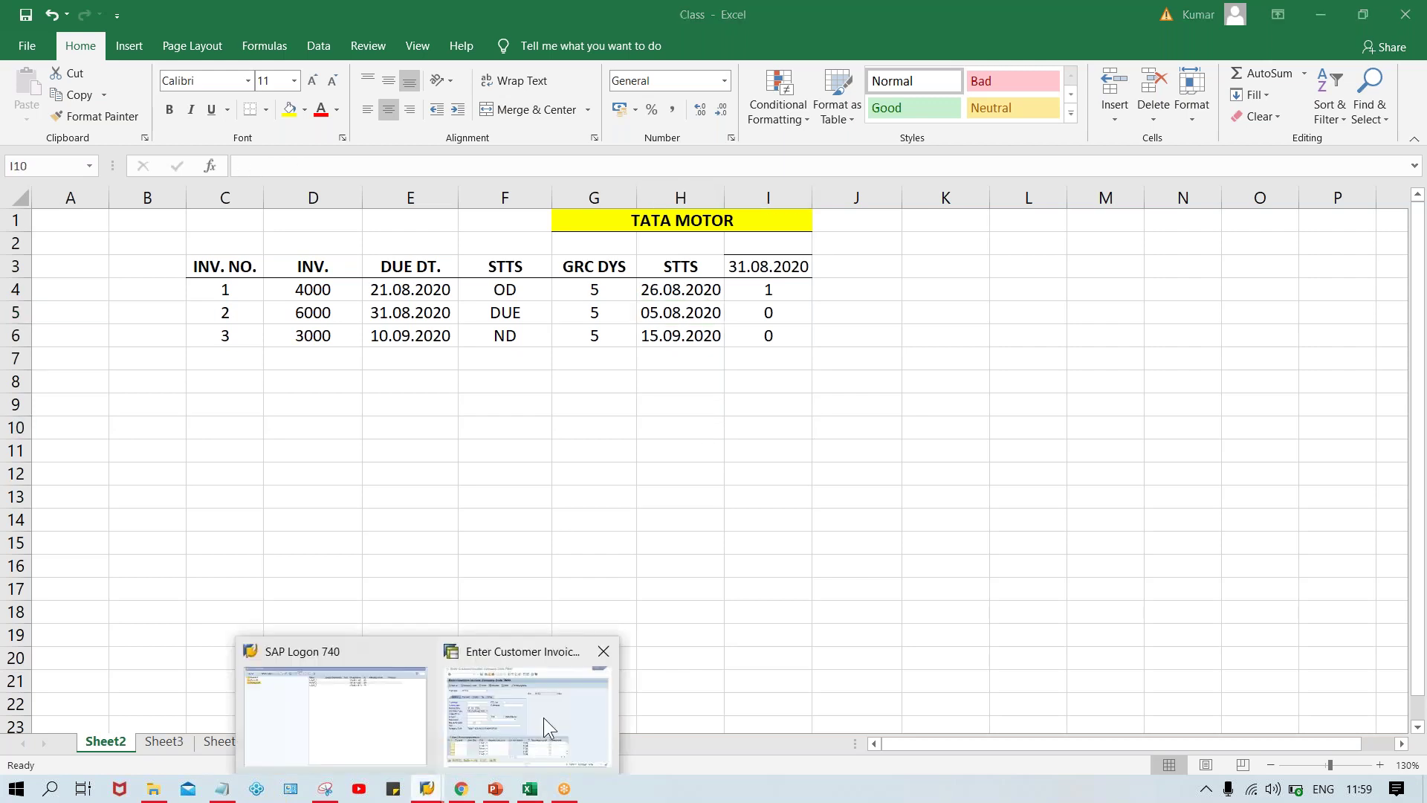
click(543, 717)
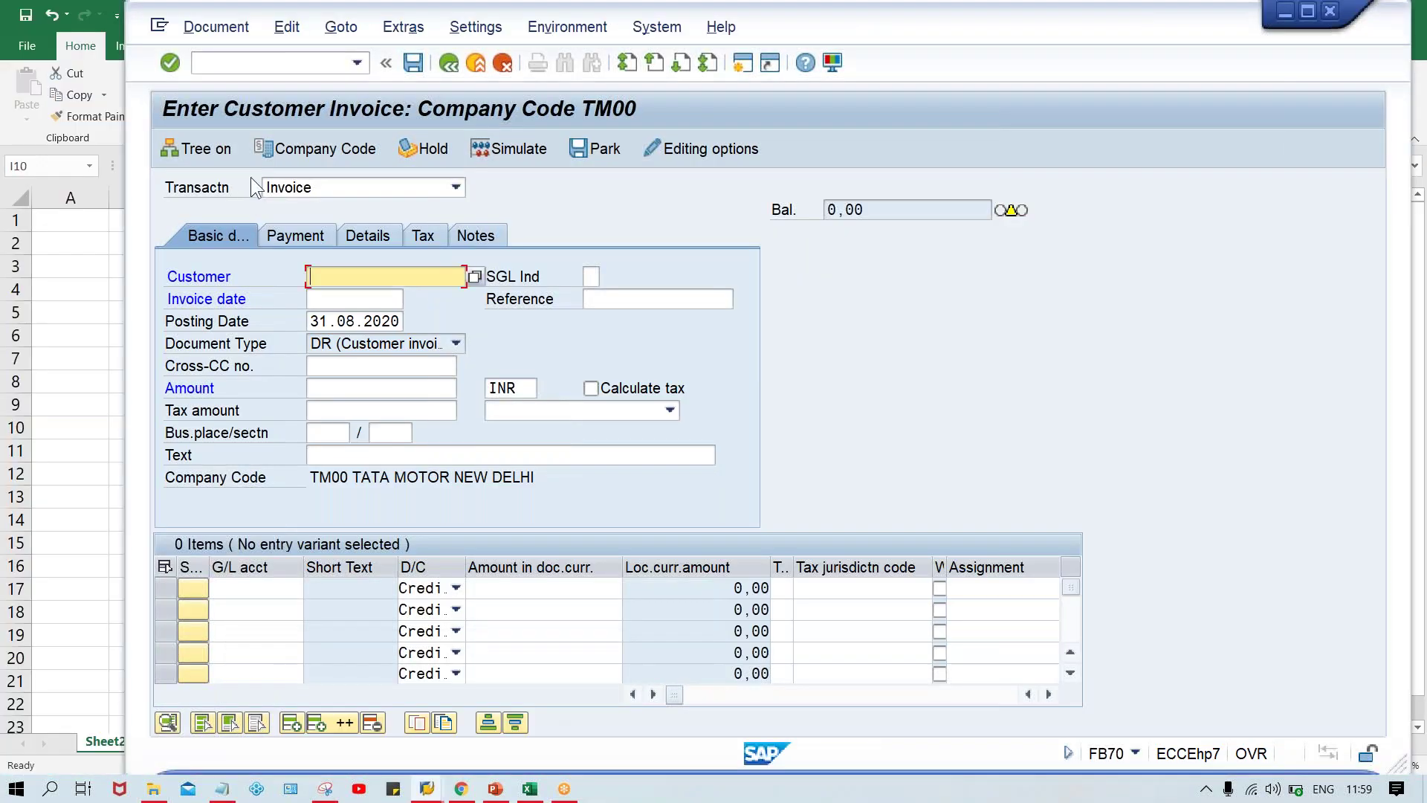
text(/n)
key(Return)
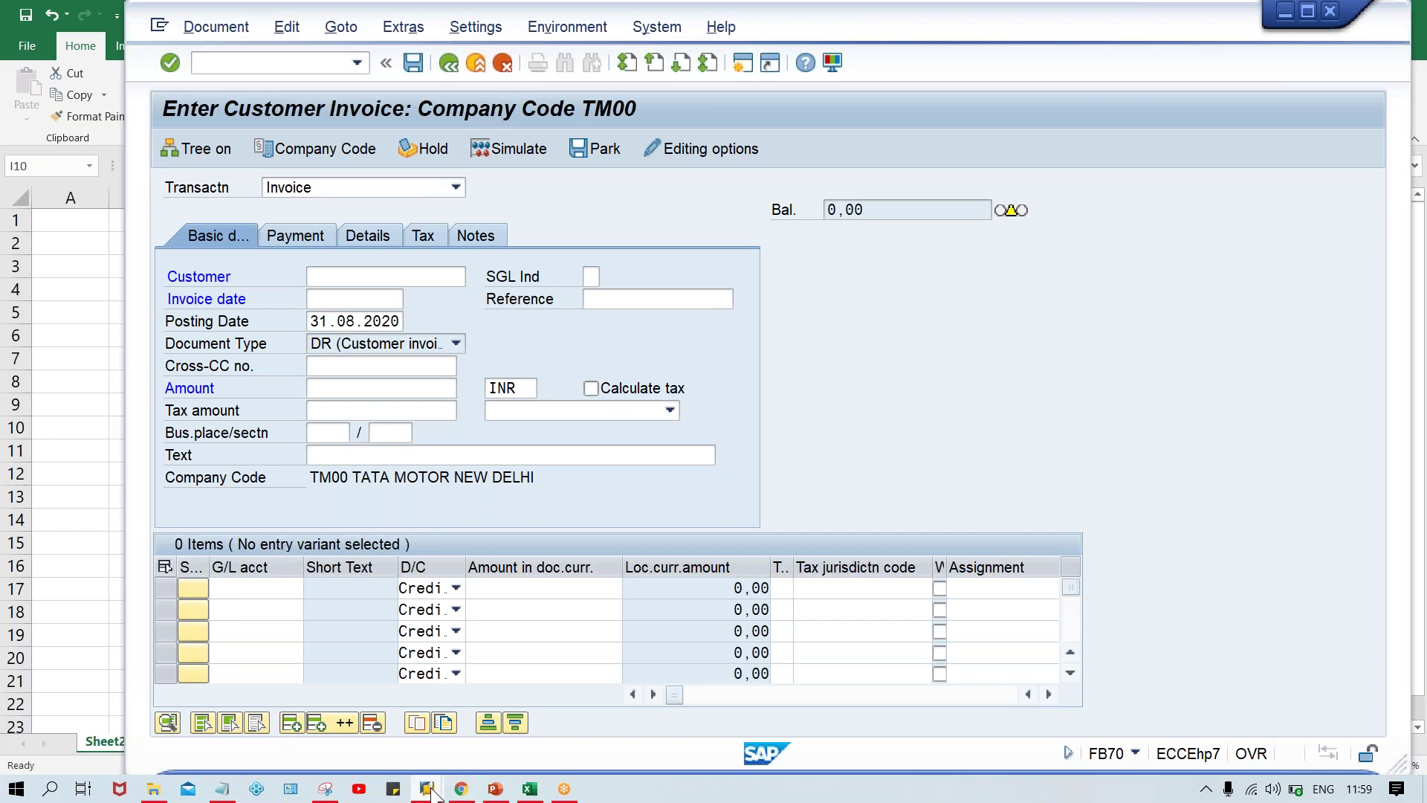
mouse_move(435, 794)
click(337, 702)
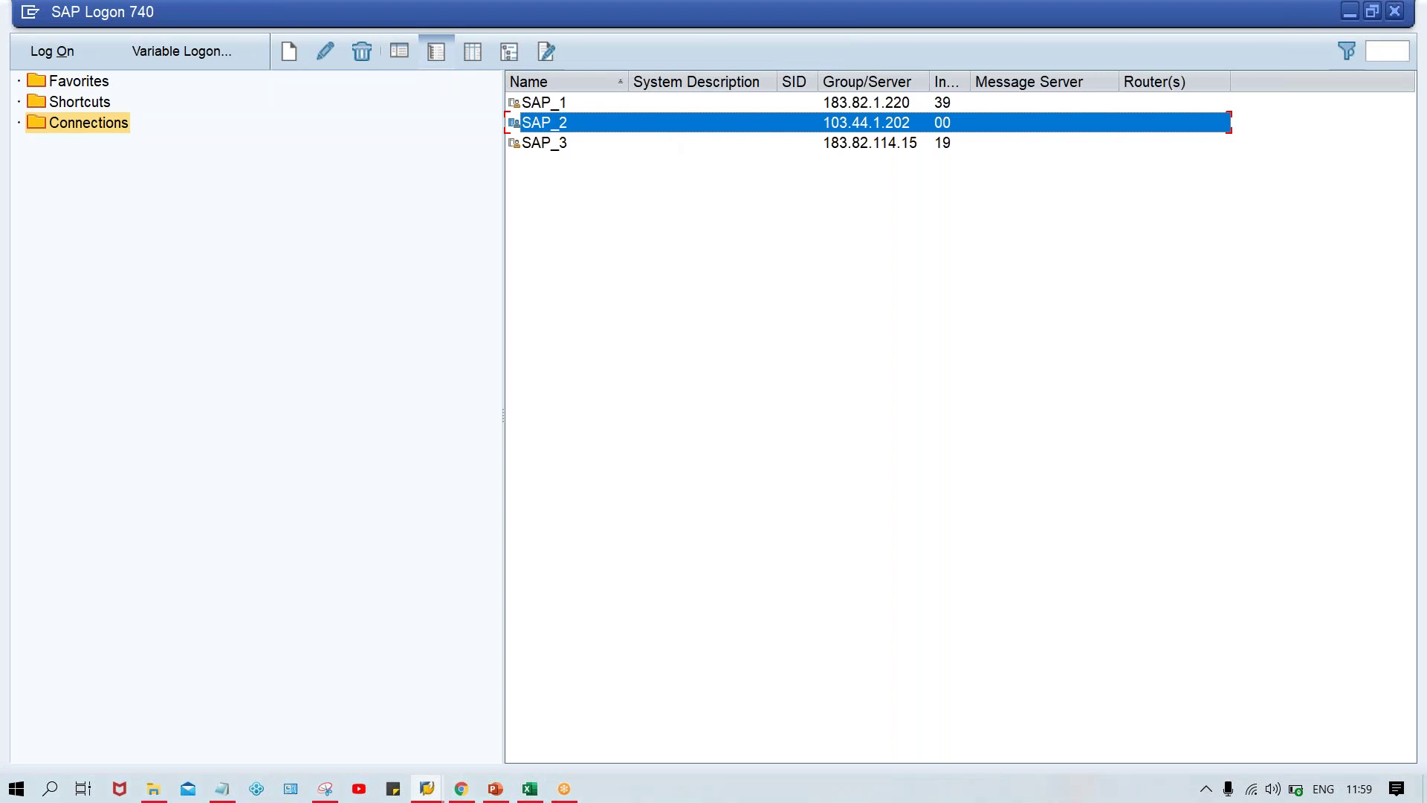
Log on to client 800 through SAP_2, retrying after a connection error.
double_click(697, 122)
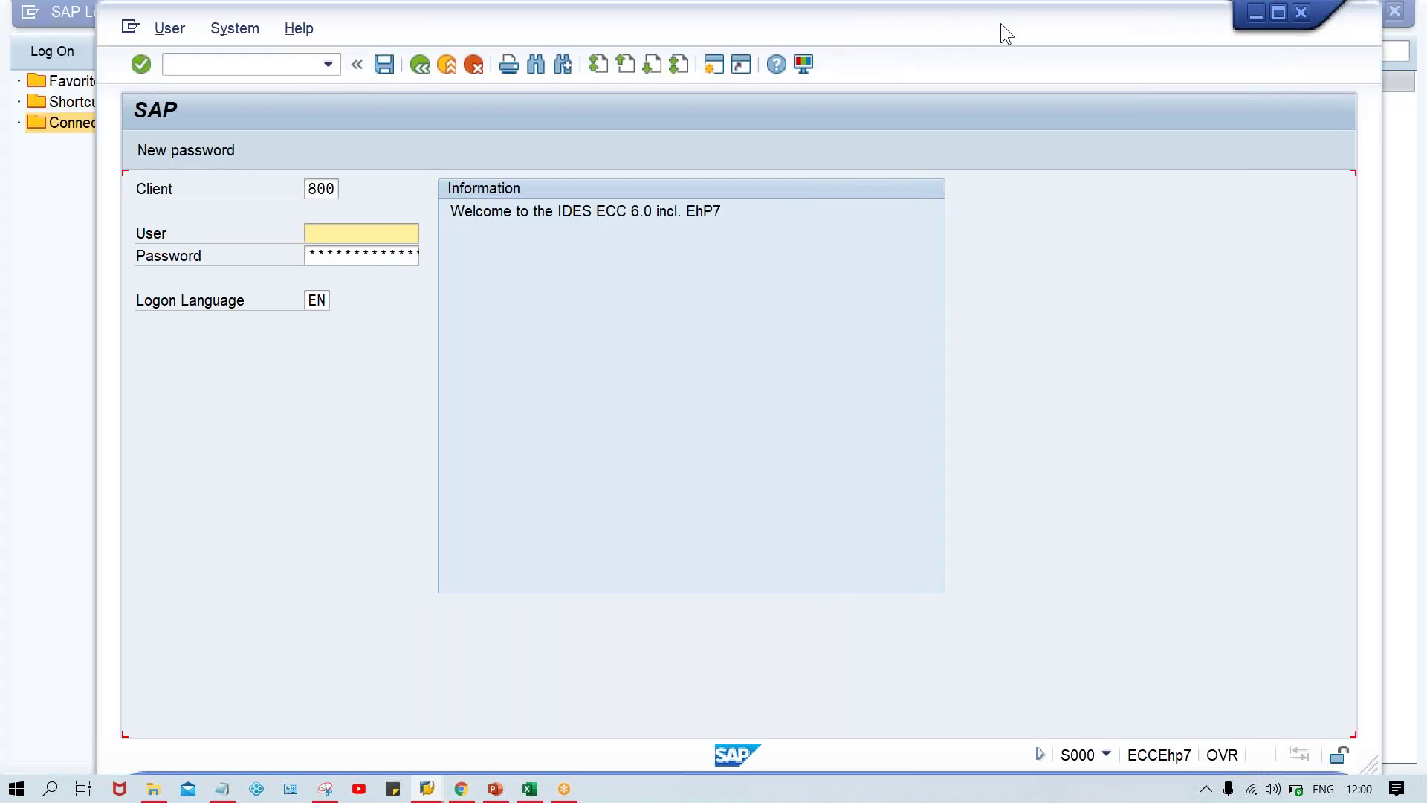
key(BackSpace)
key(Down)
key(Tab)
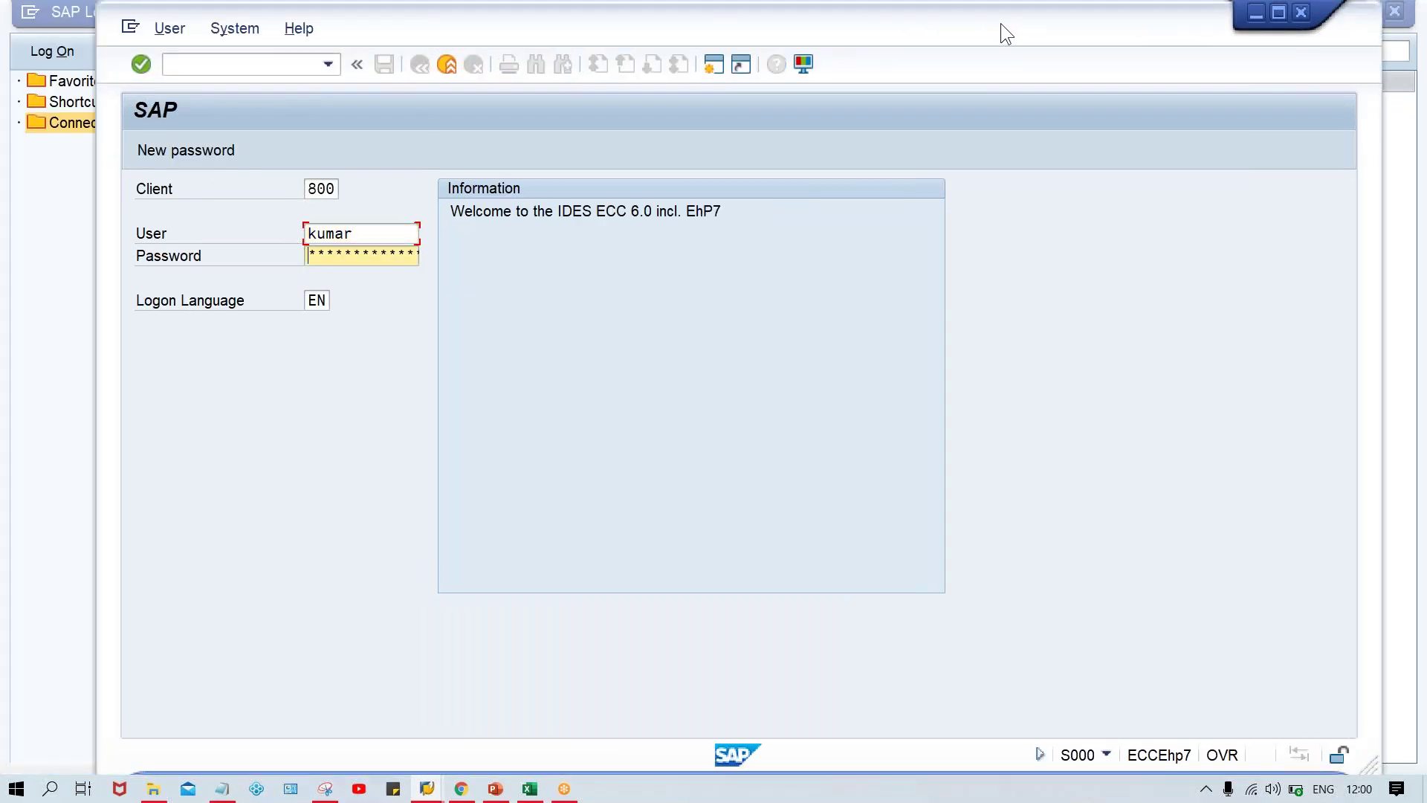
key(Caps_Lock)
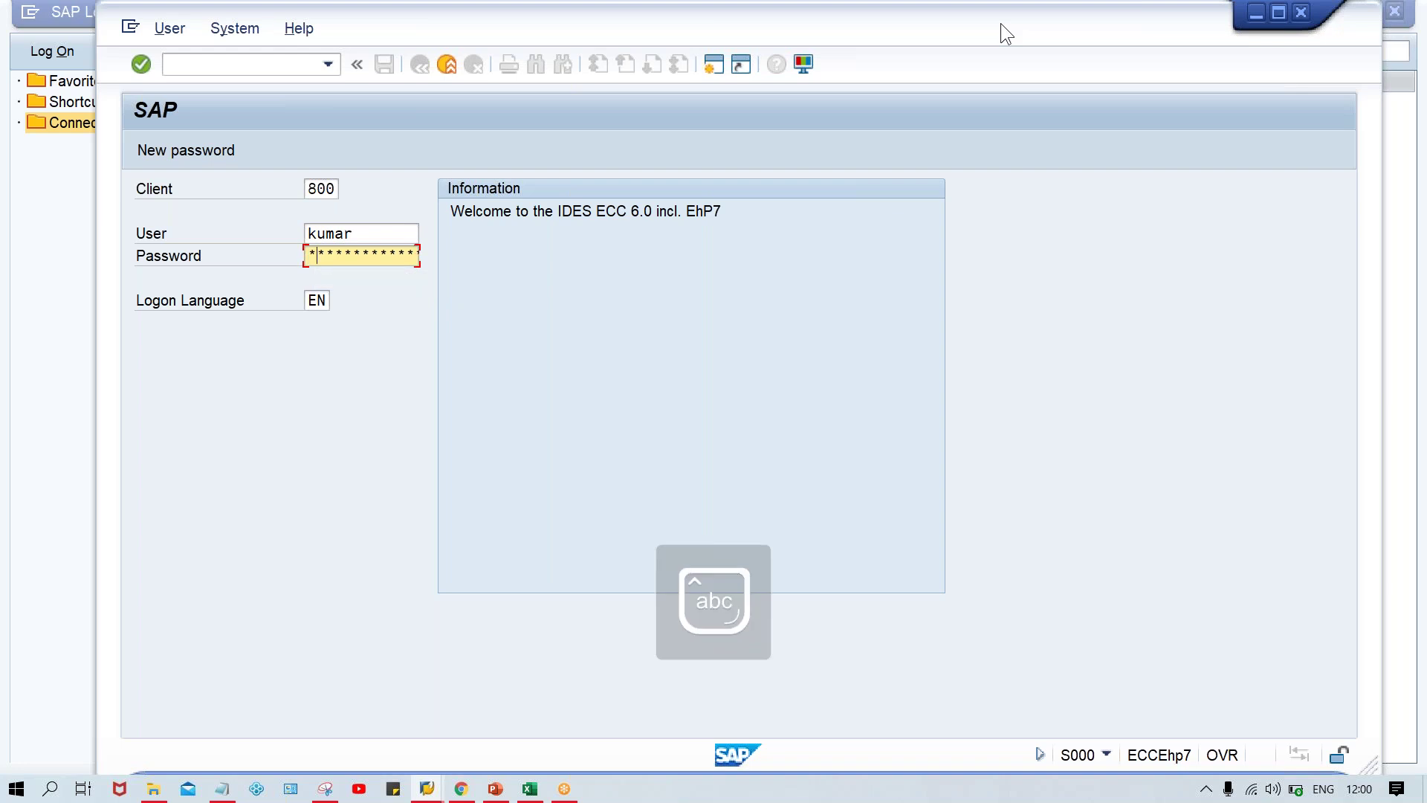
key(Return)
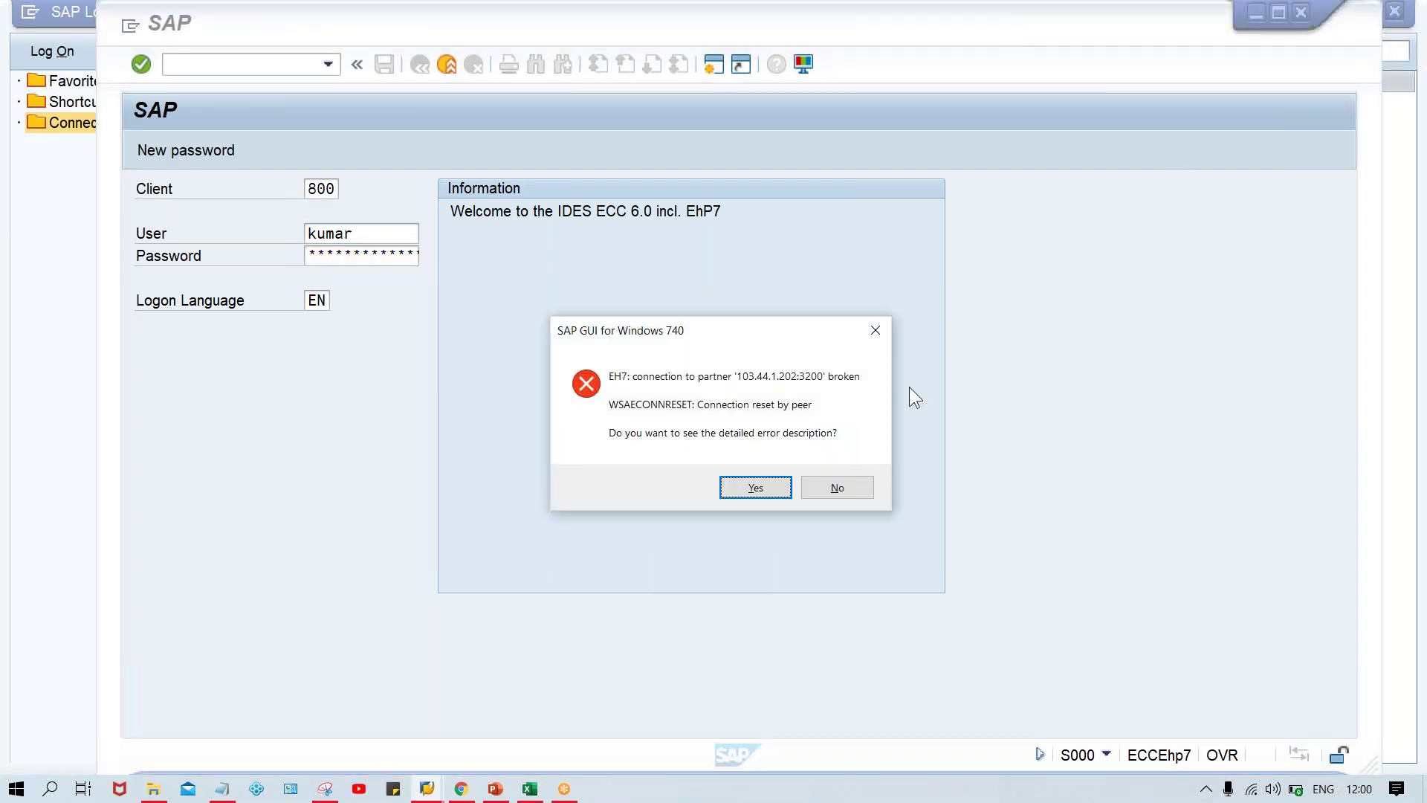
click(849, 488)
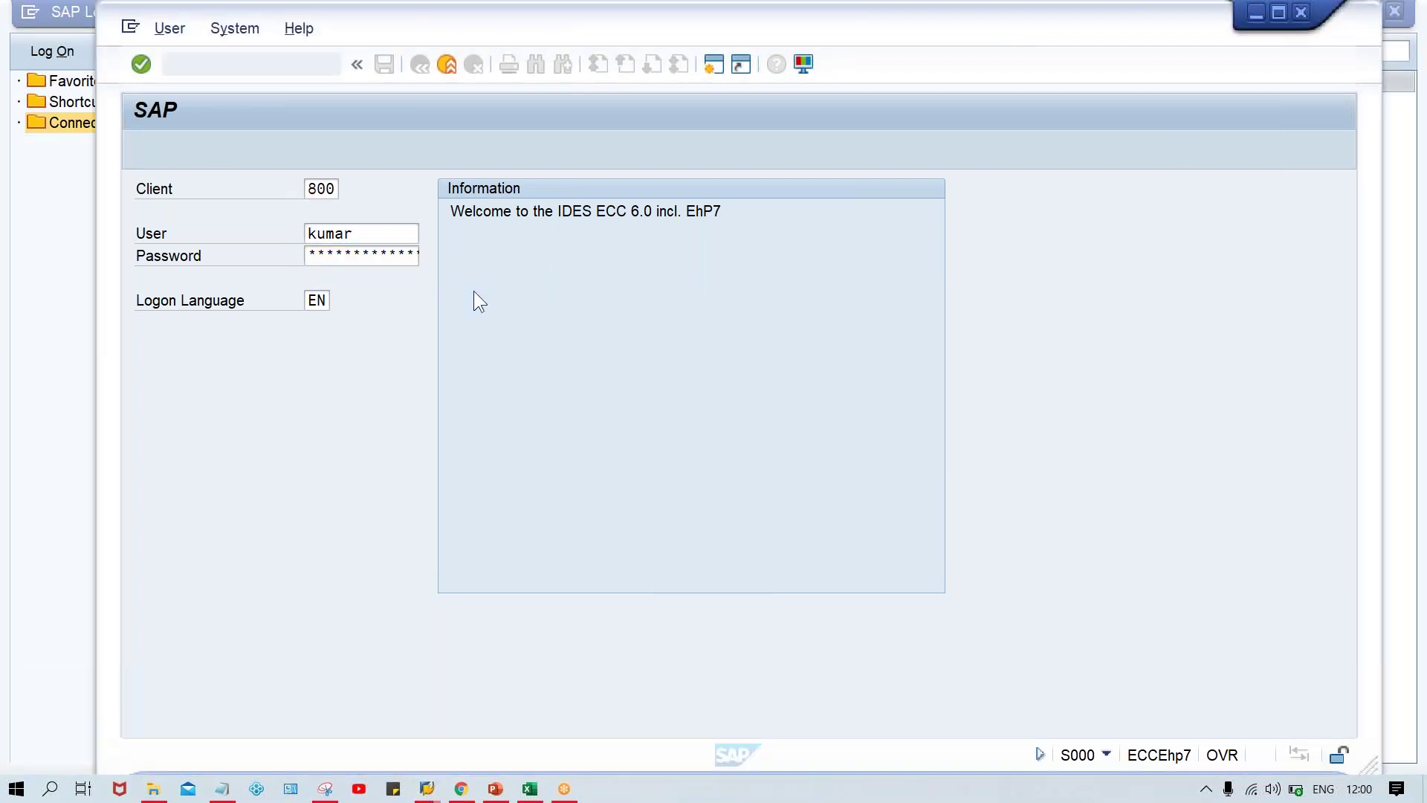
click(395, 257)
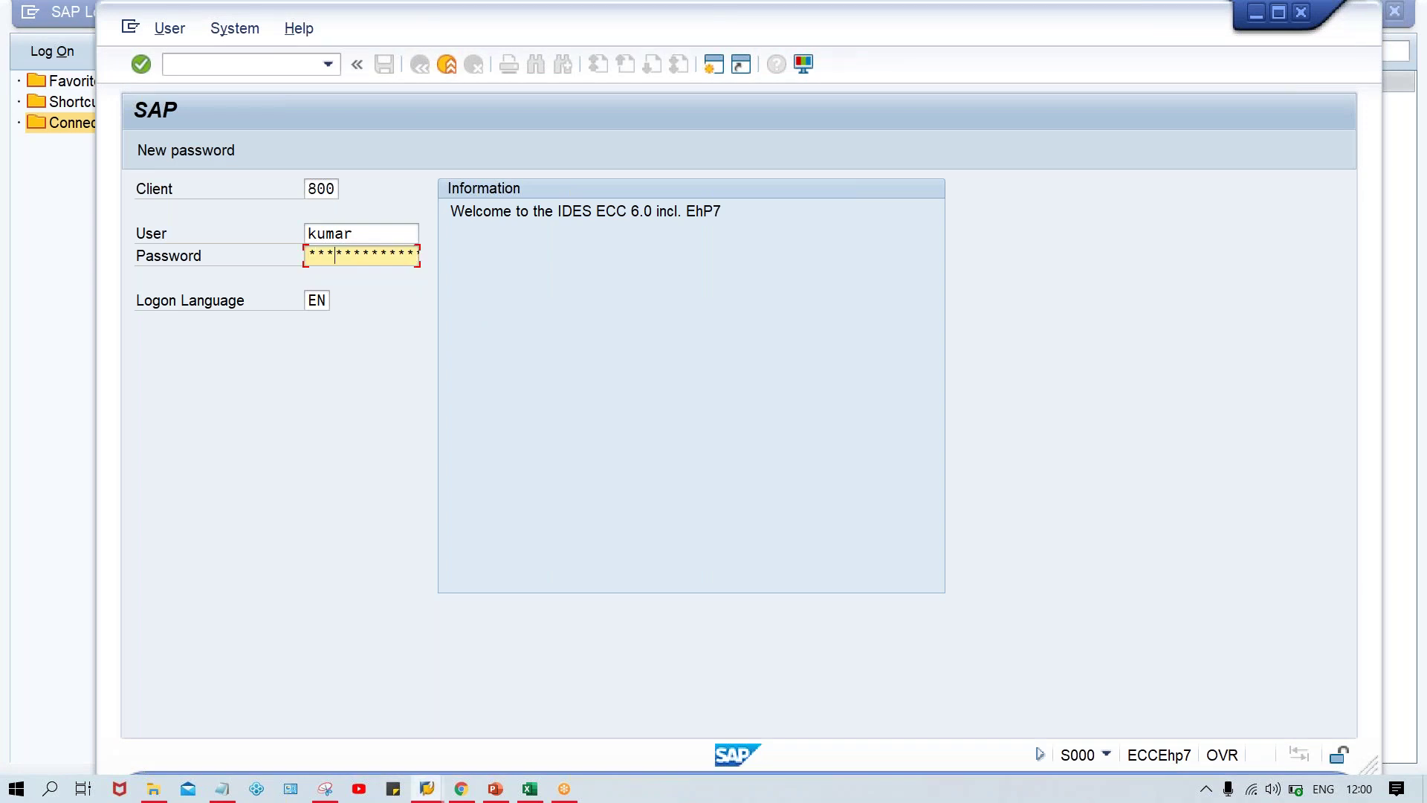
key(Return)
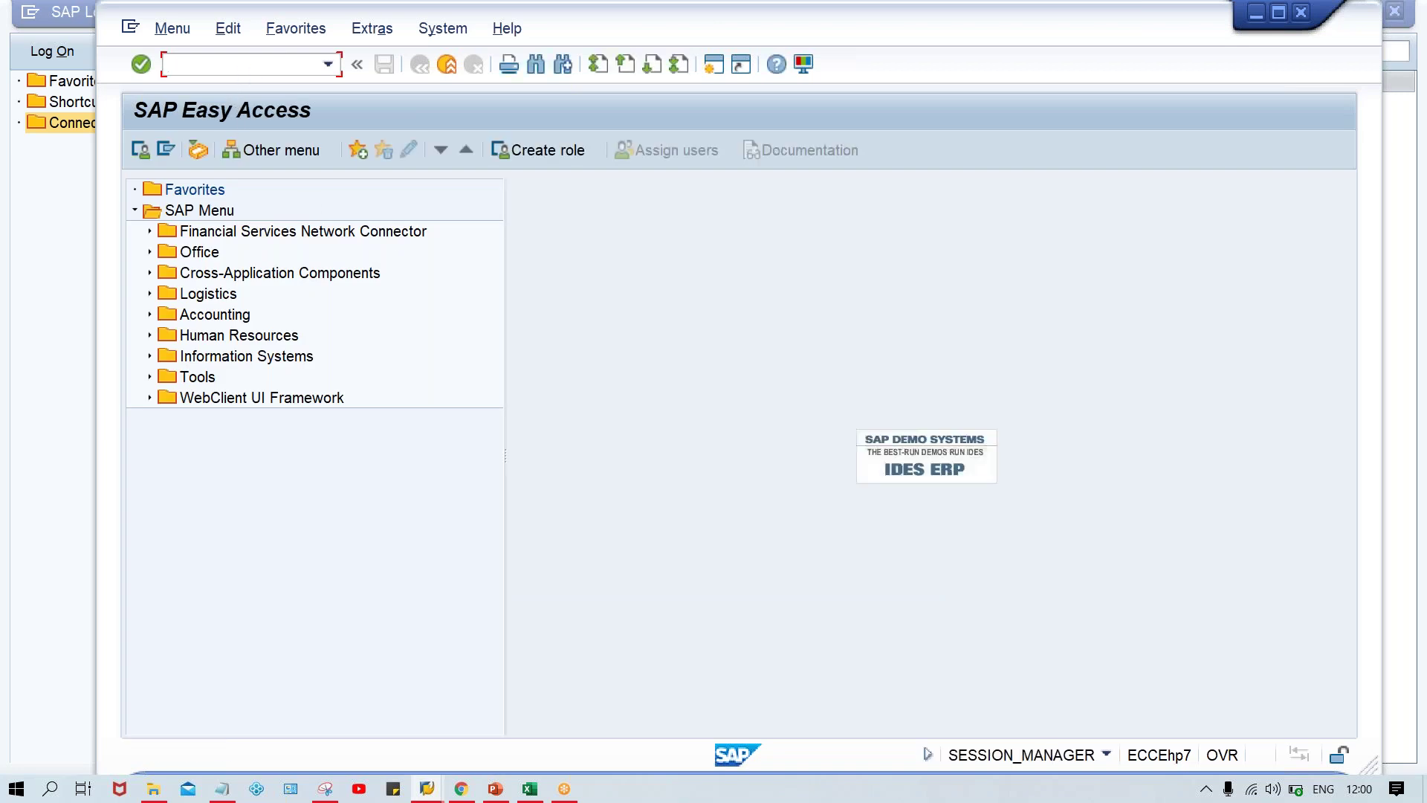
Run FB70 to open Enter Customer Invoice for company code TM00.
key(Caps_Lock)
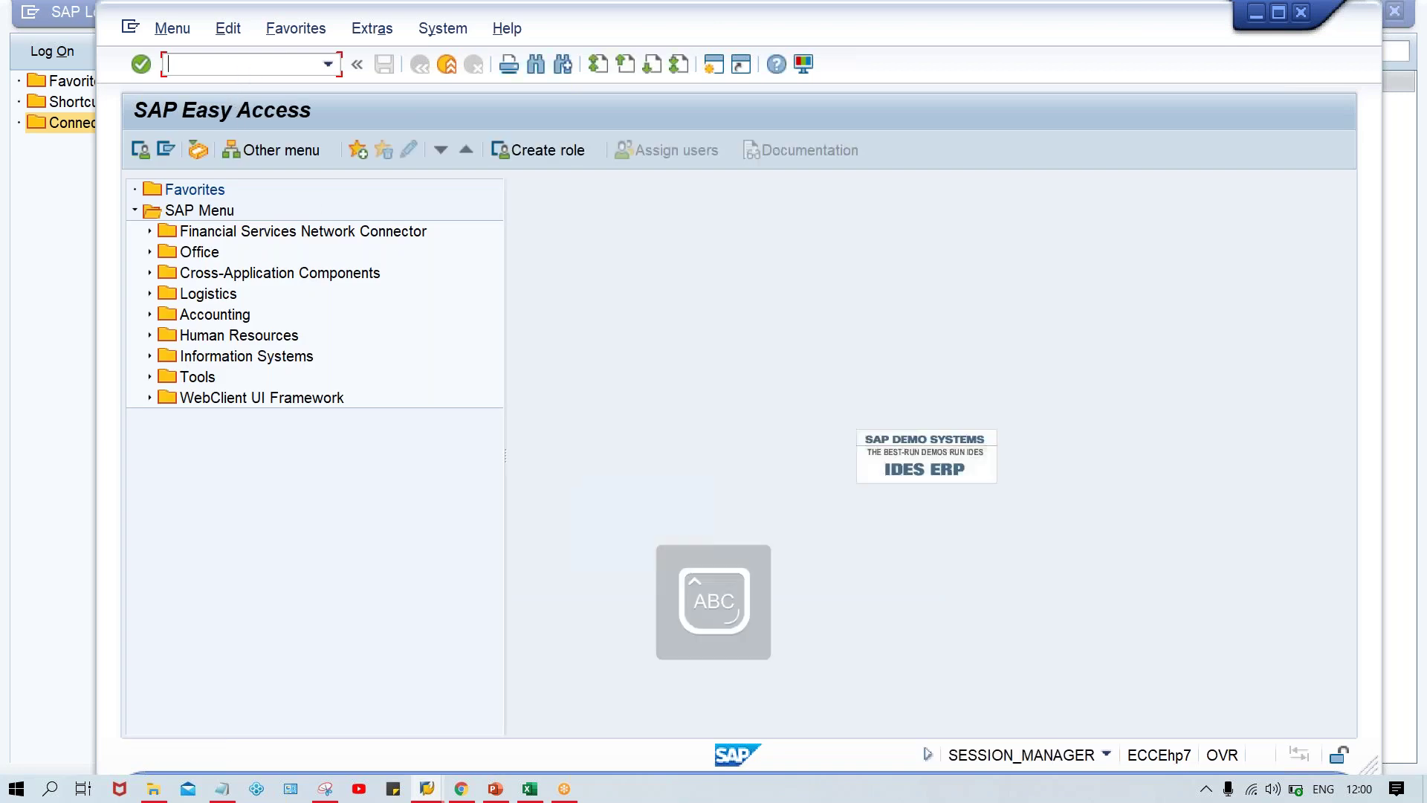
text(FB)
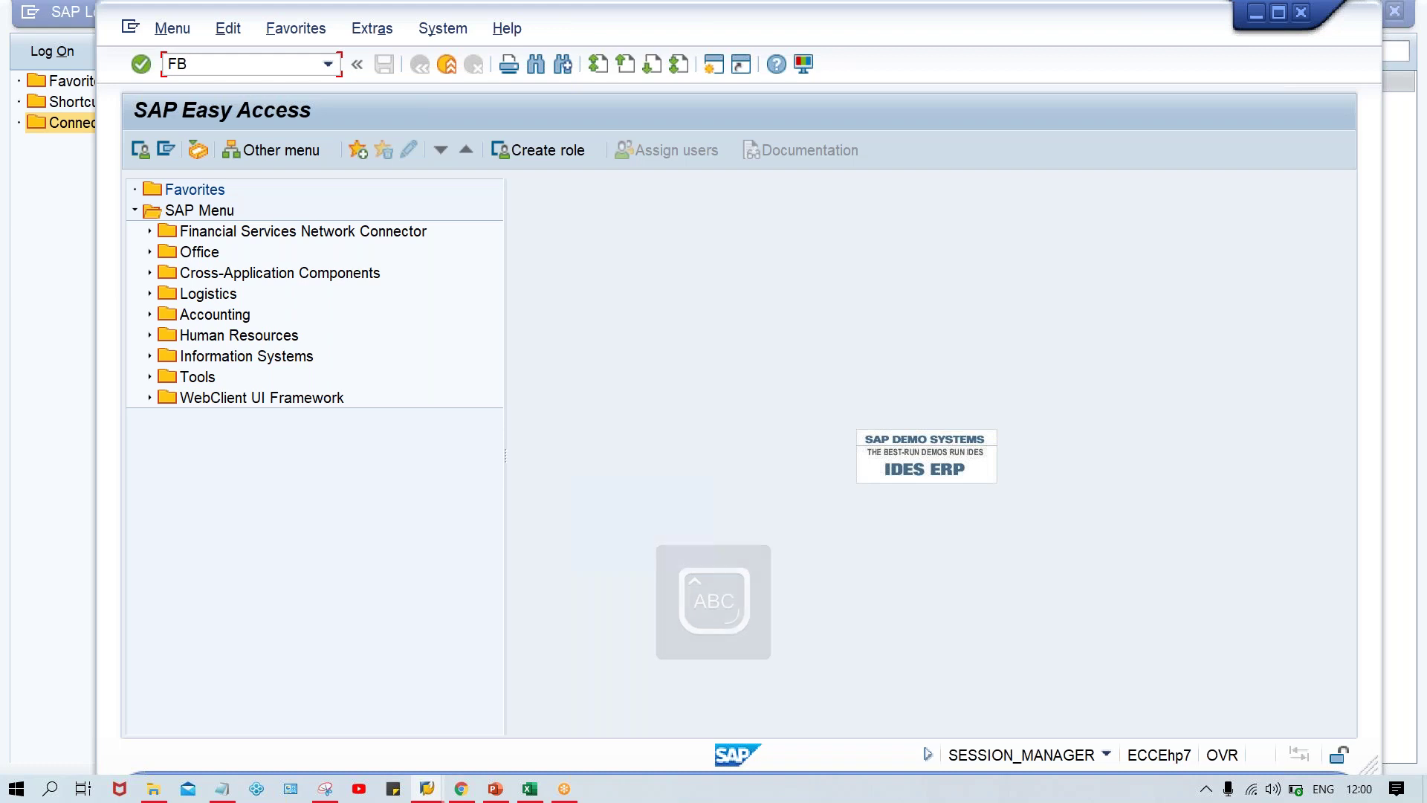
text(70)
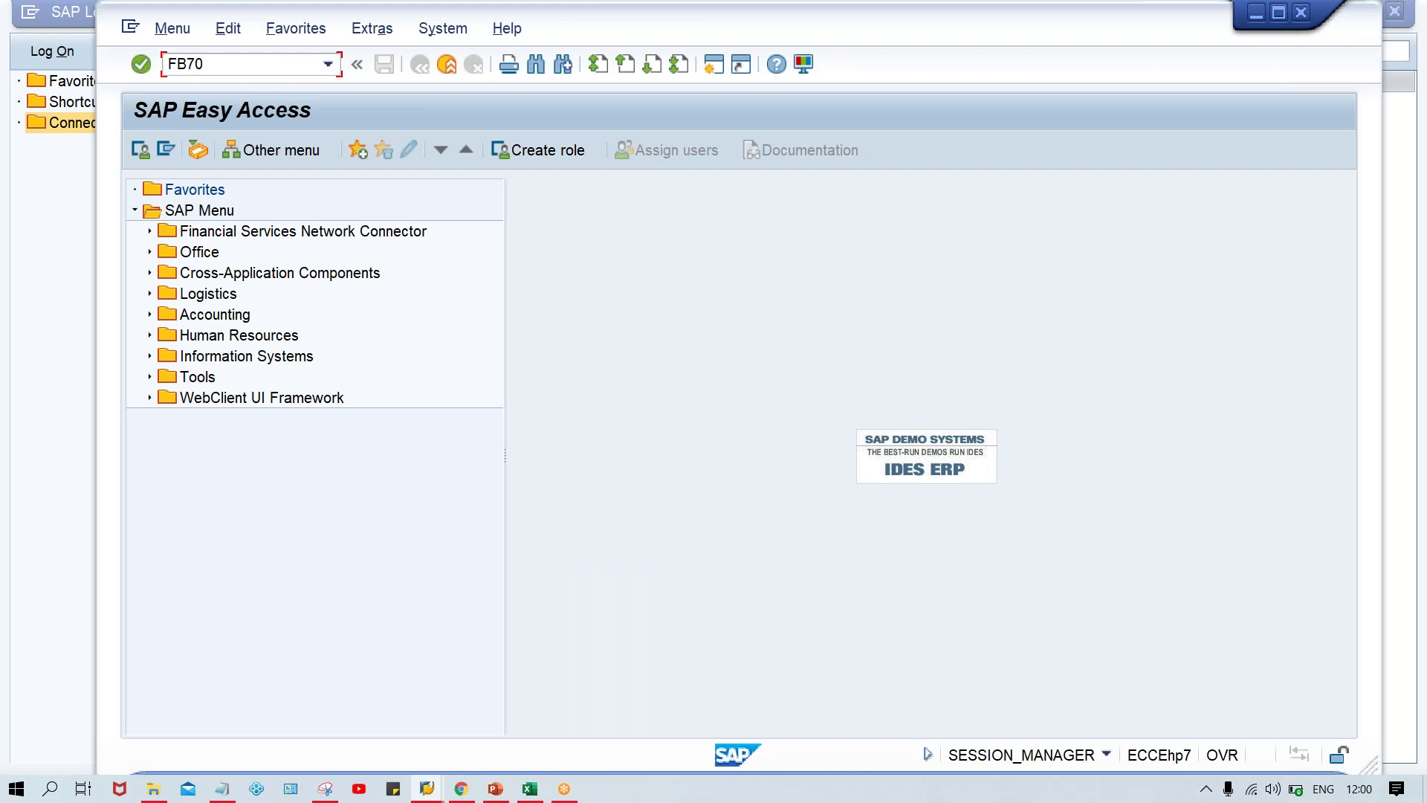
key(Return)
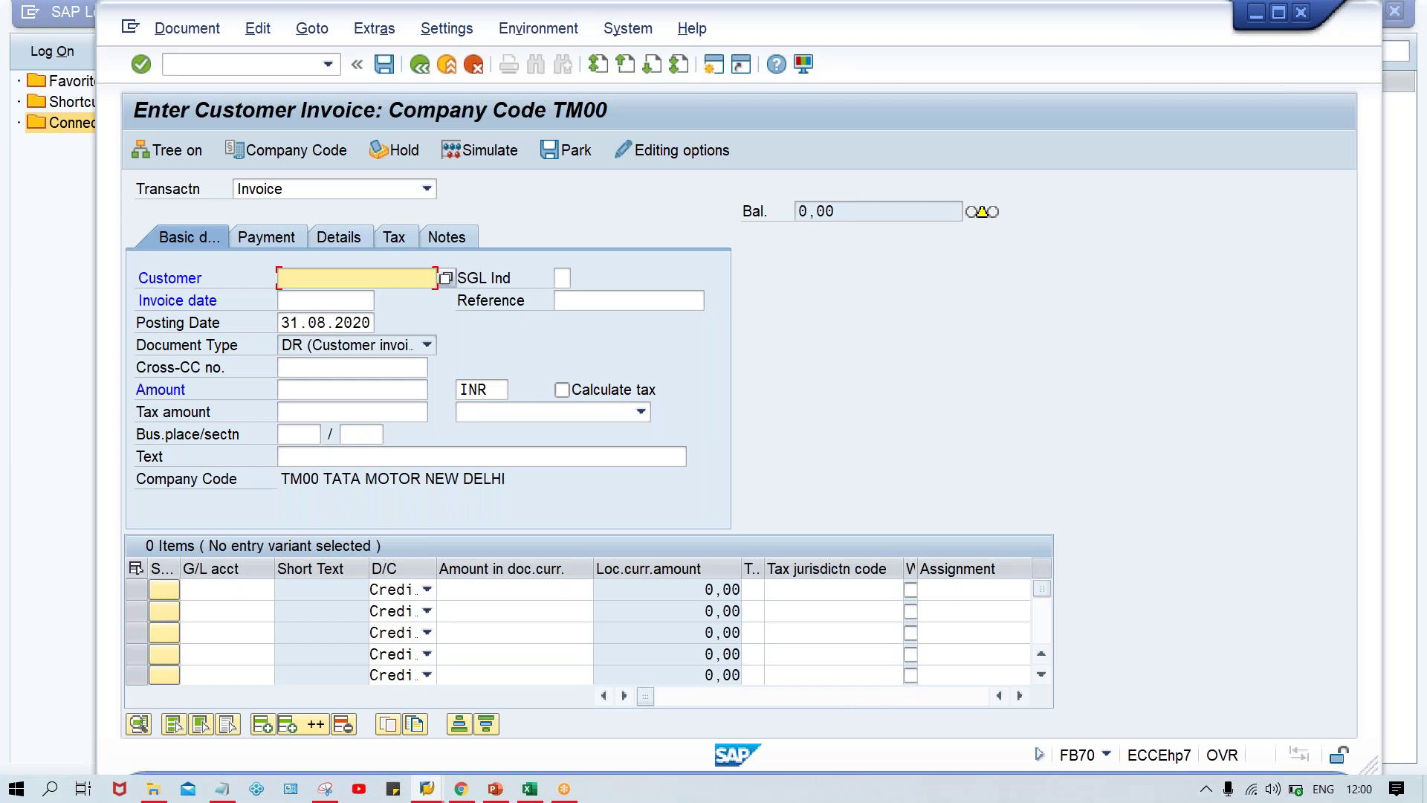
Open the test customer in XD02 and view its TM00 payment data showing terms of payment 0001.
click(242, 66)
text(/NXD)
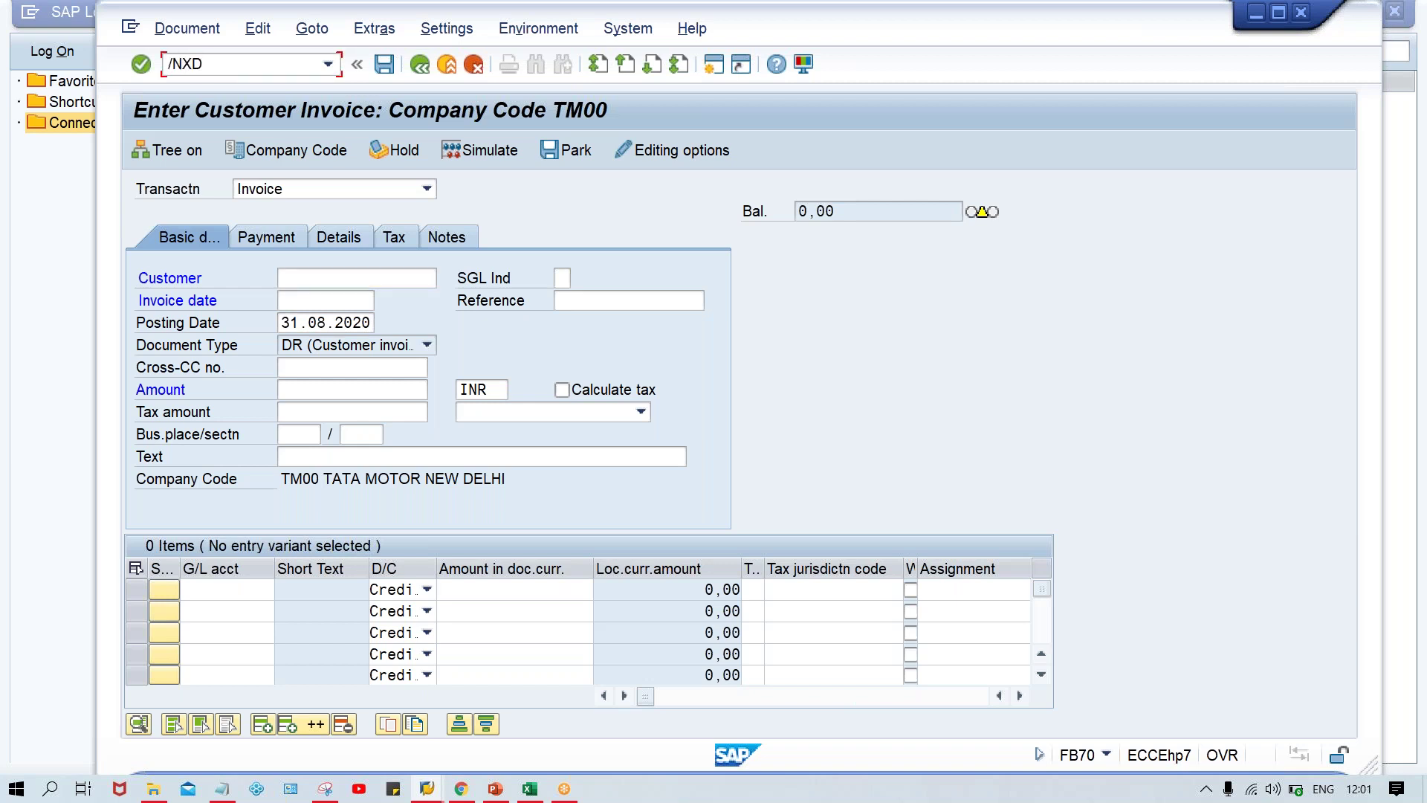
text(02)
key(Return)
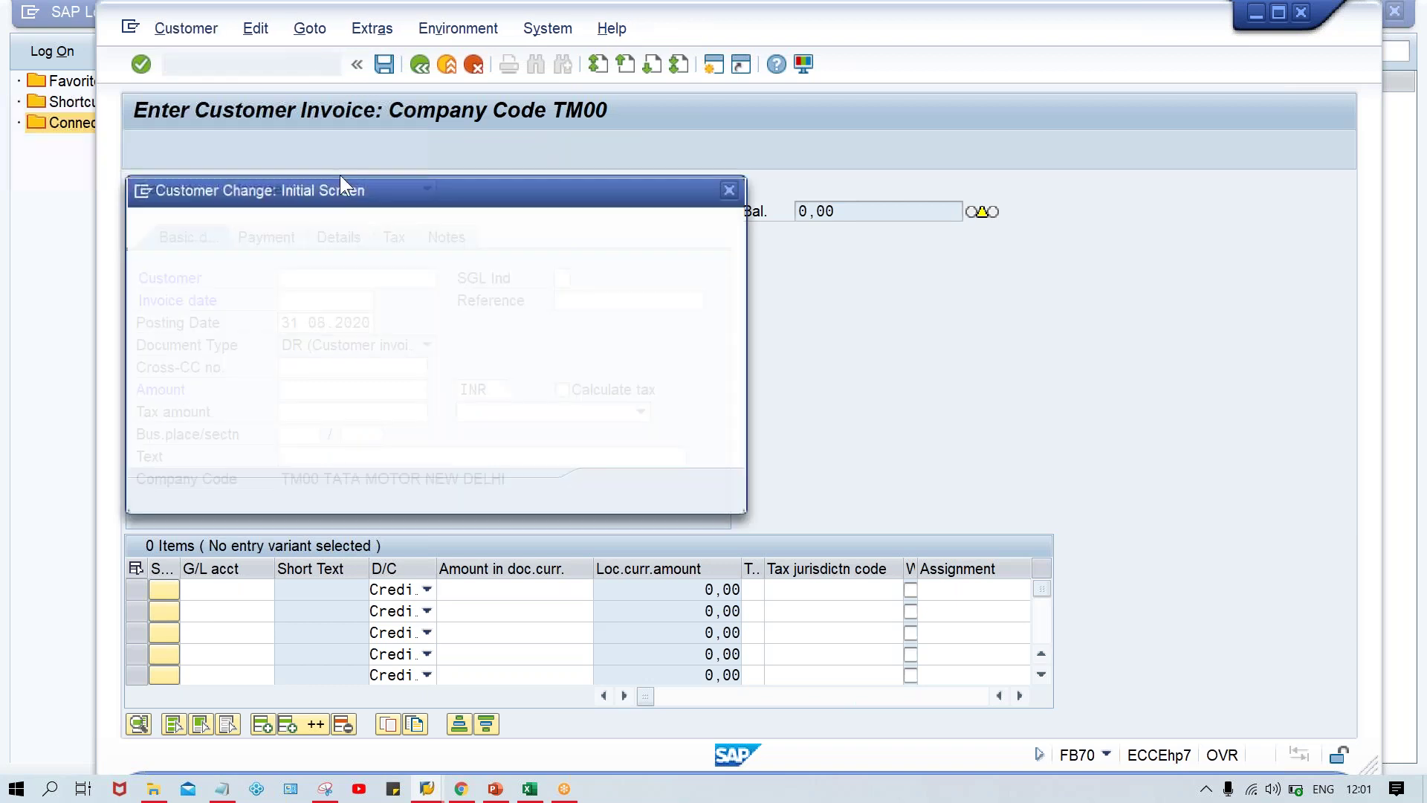
click(391, 234)
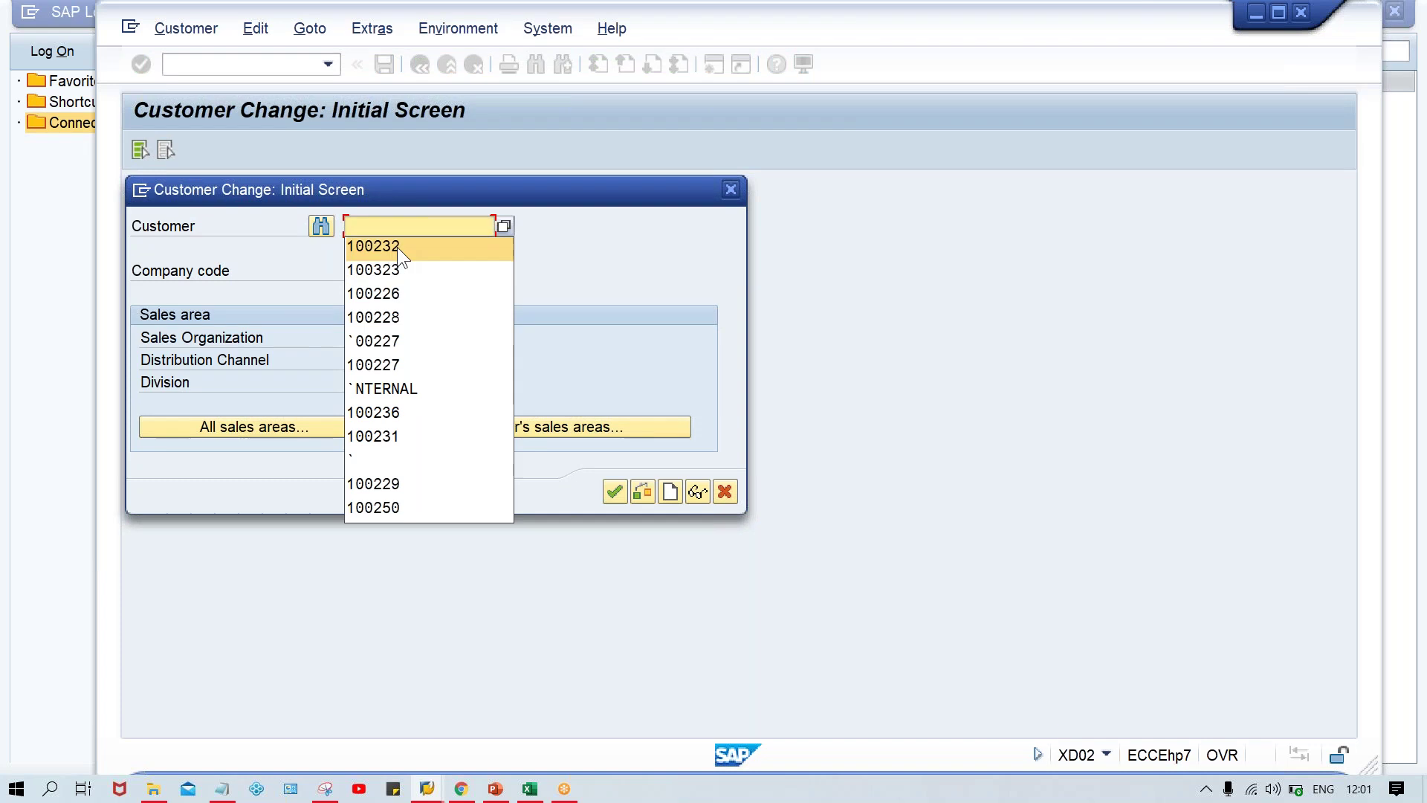
click(397, 246)
key(Return)
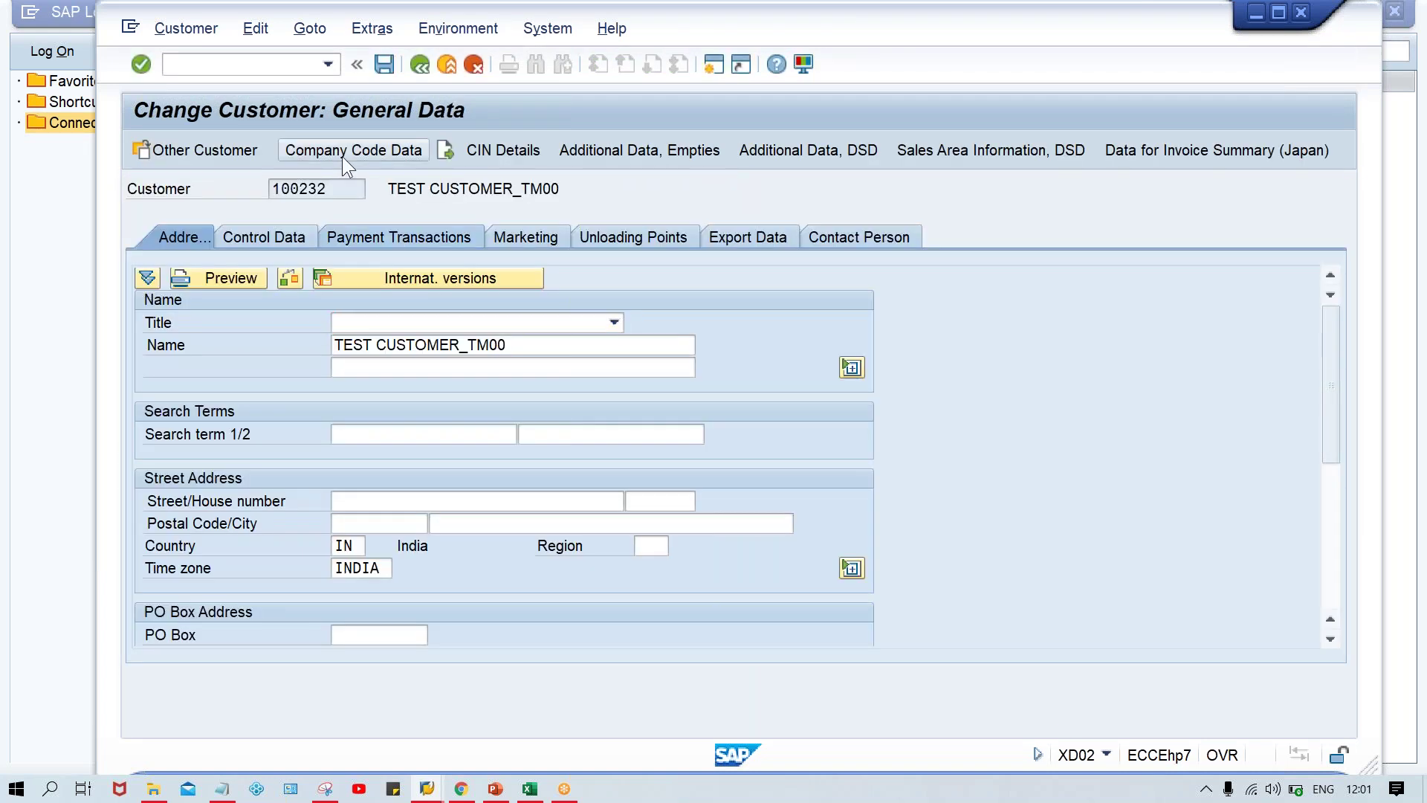
click(342, 156)
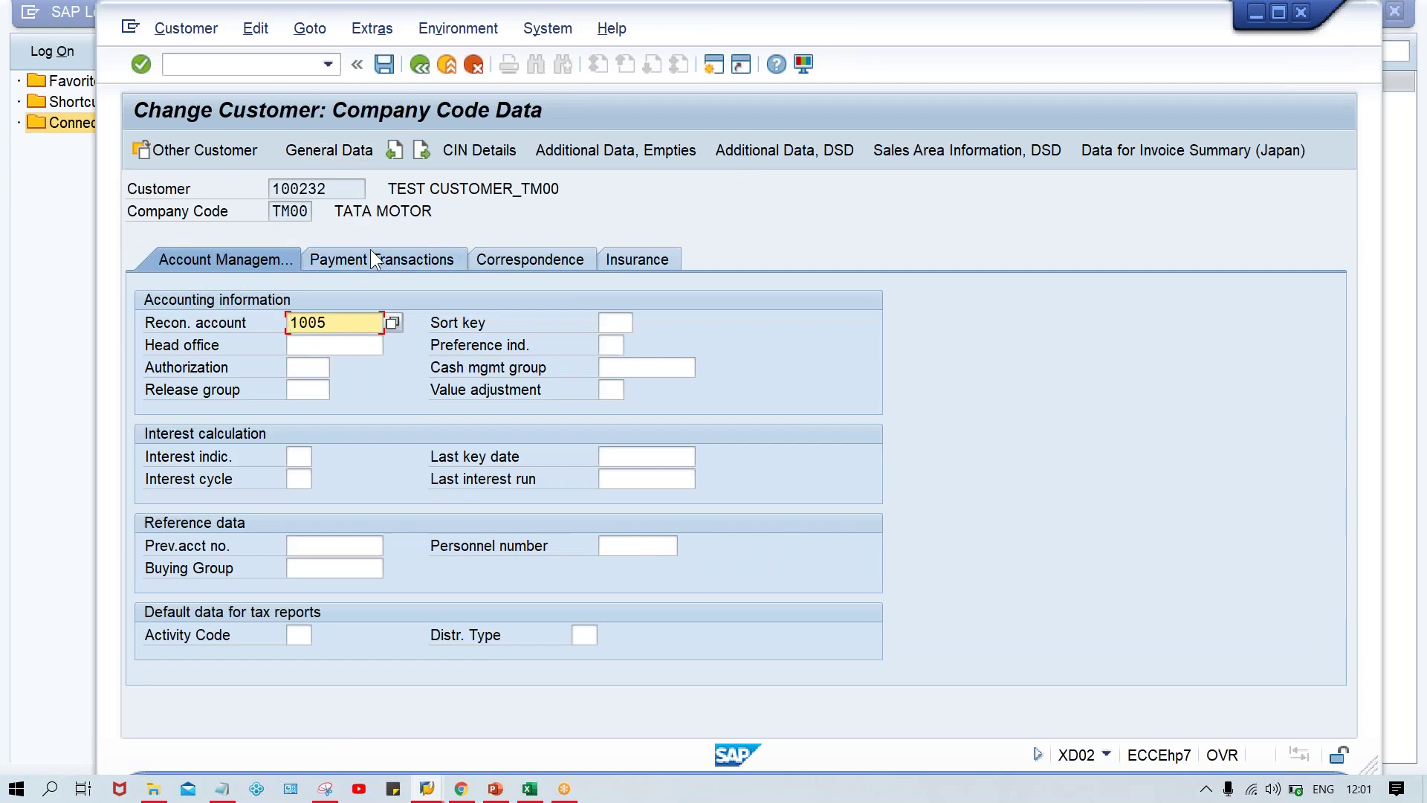
click(370, 260)
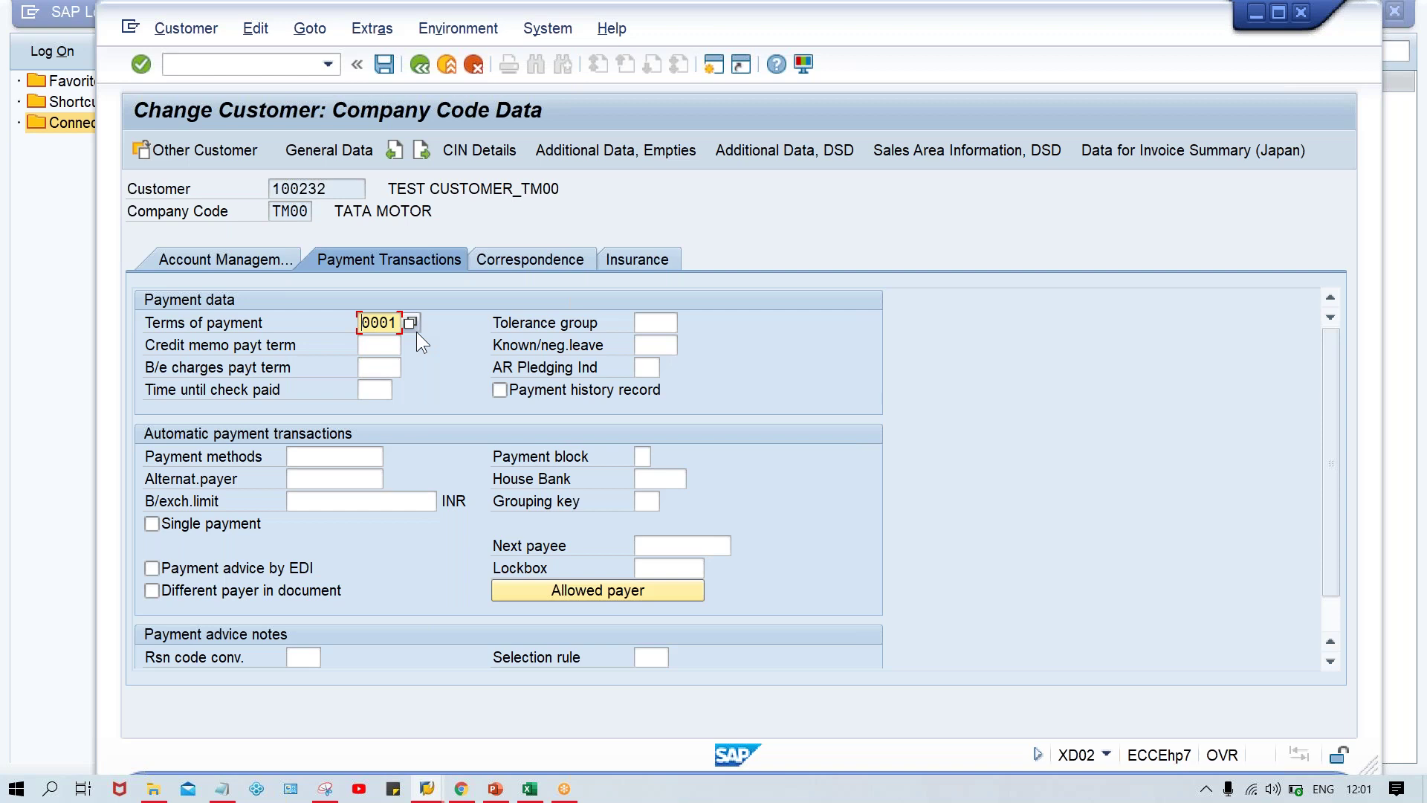
click(527, 789)
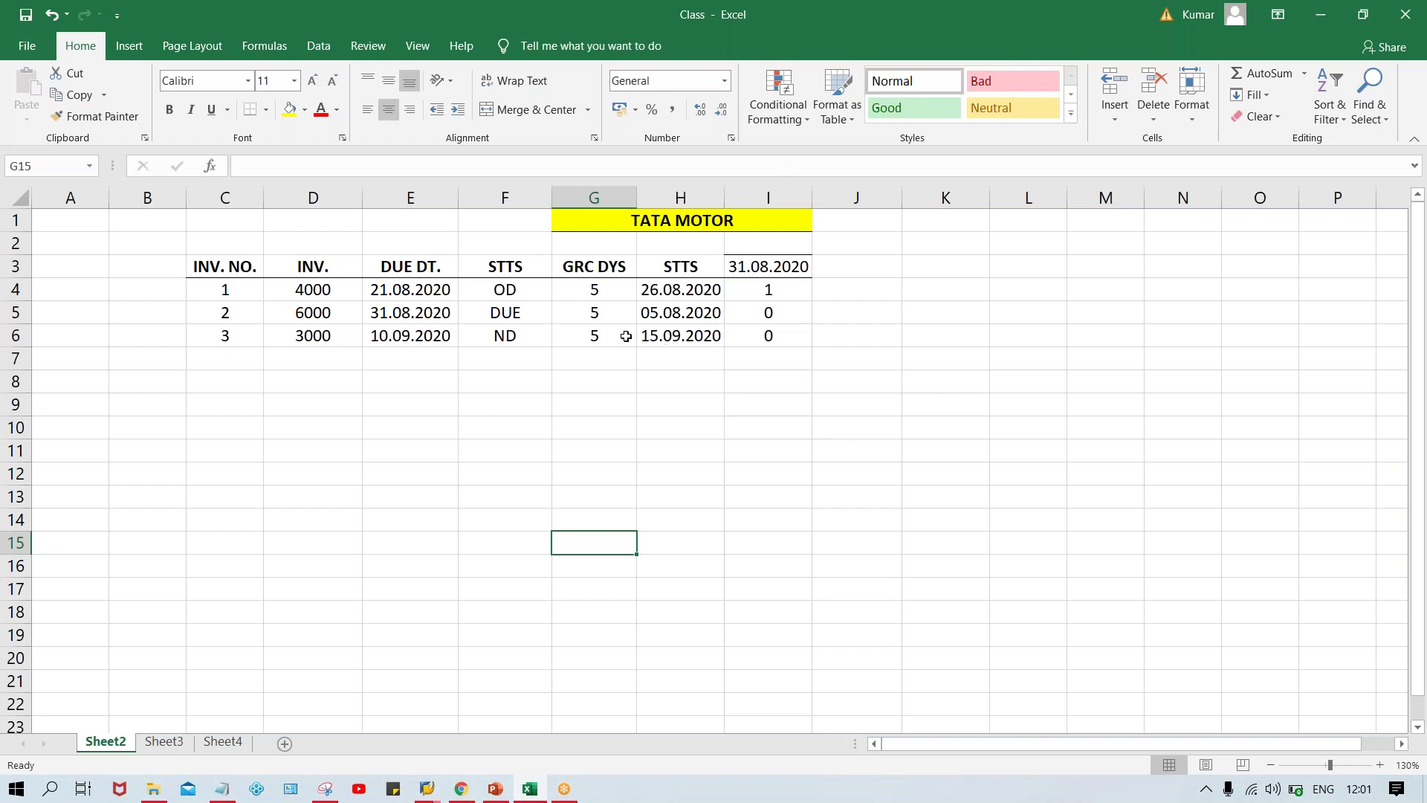
click(402, 314)
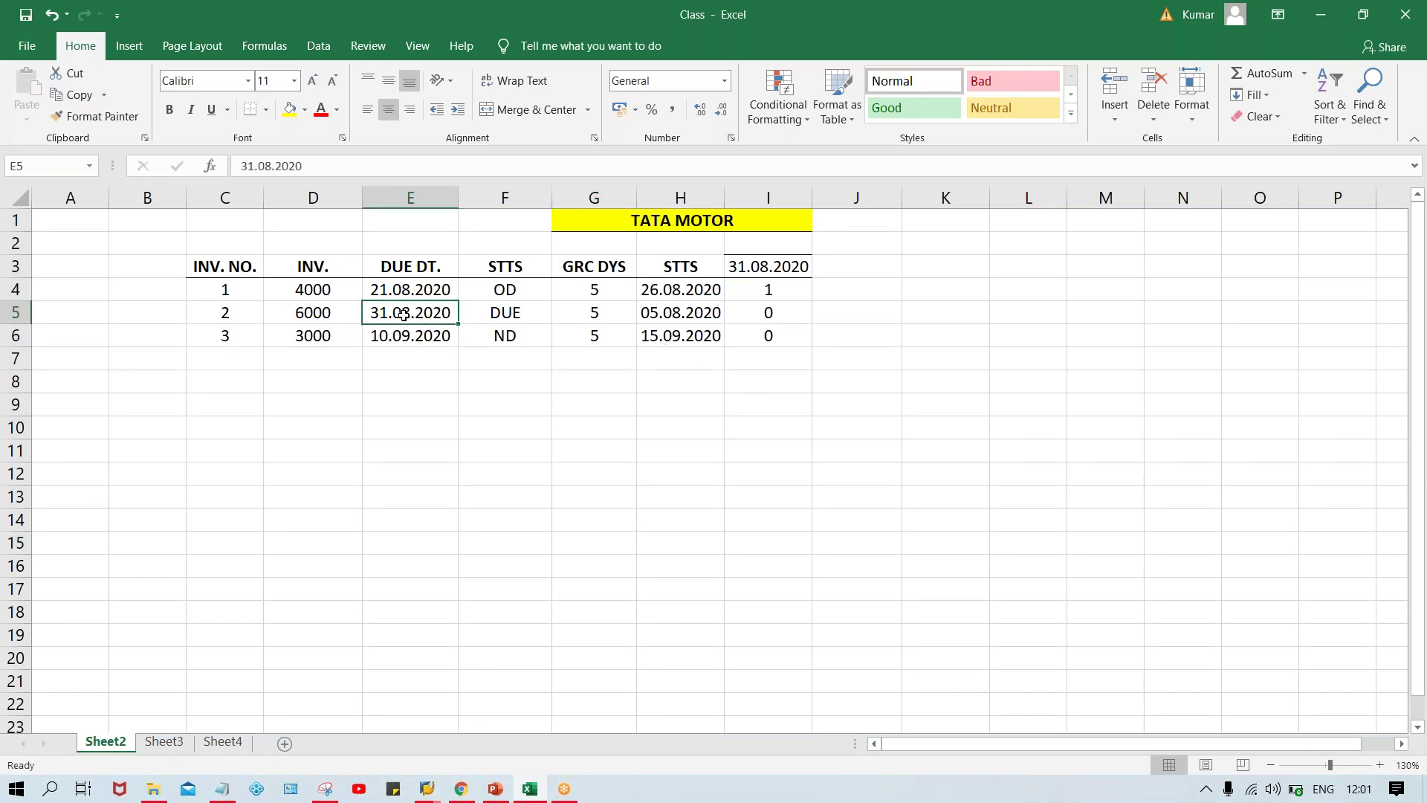
click(413, 291)
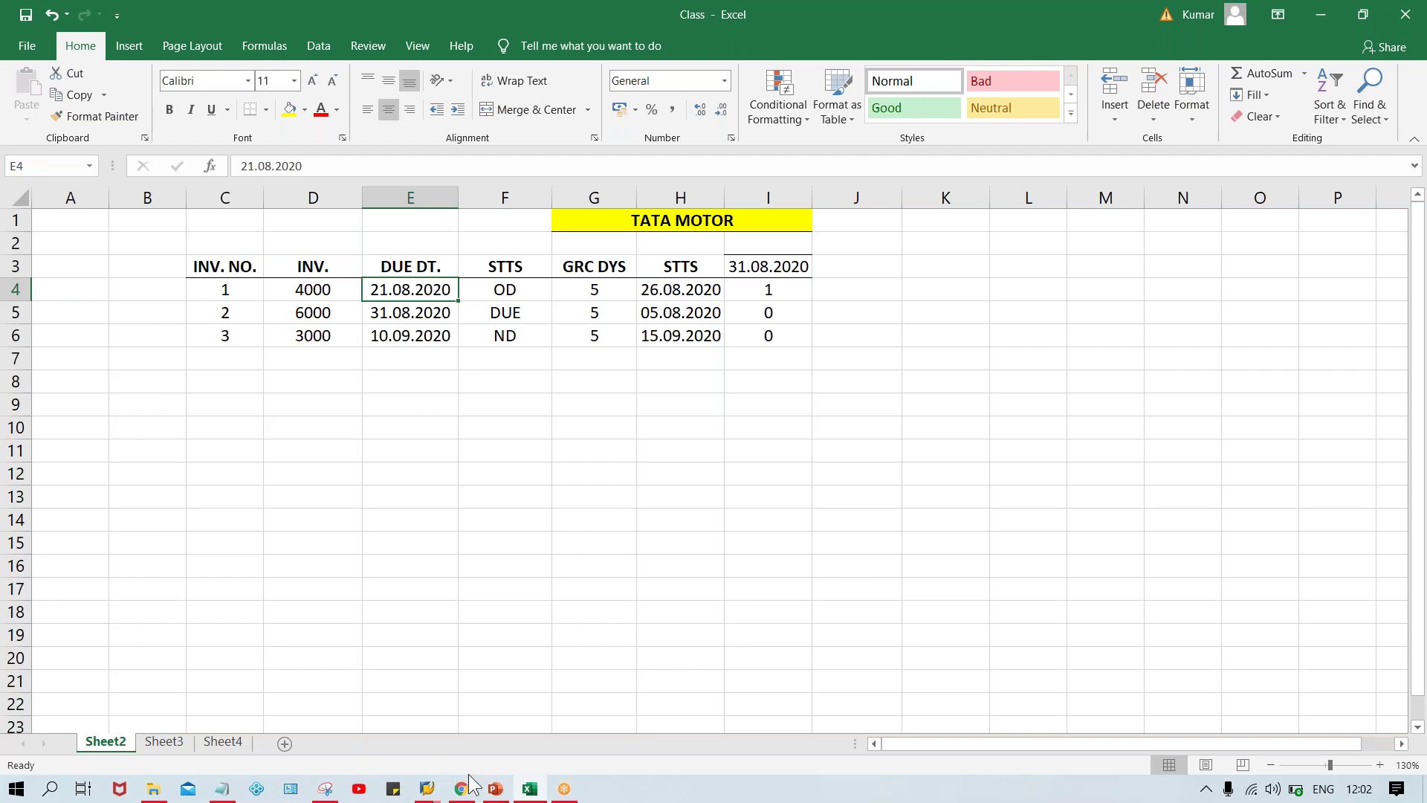
mouse_move(428, 793)
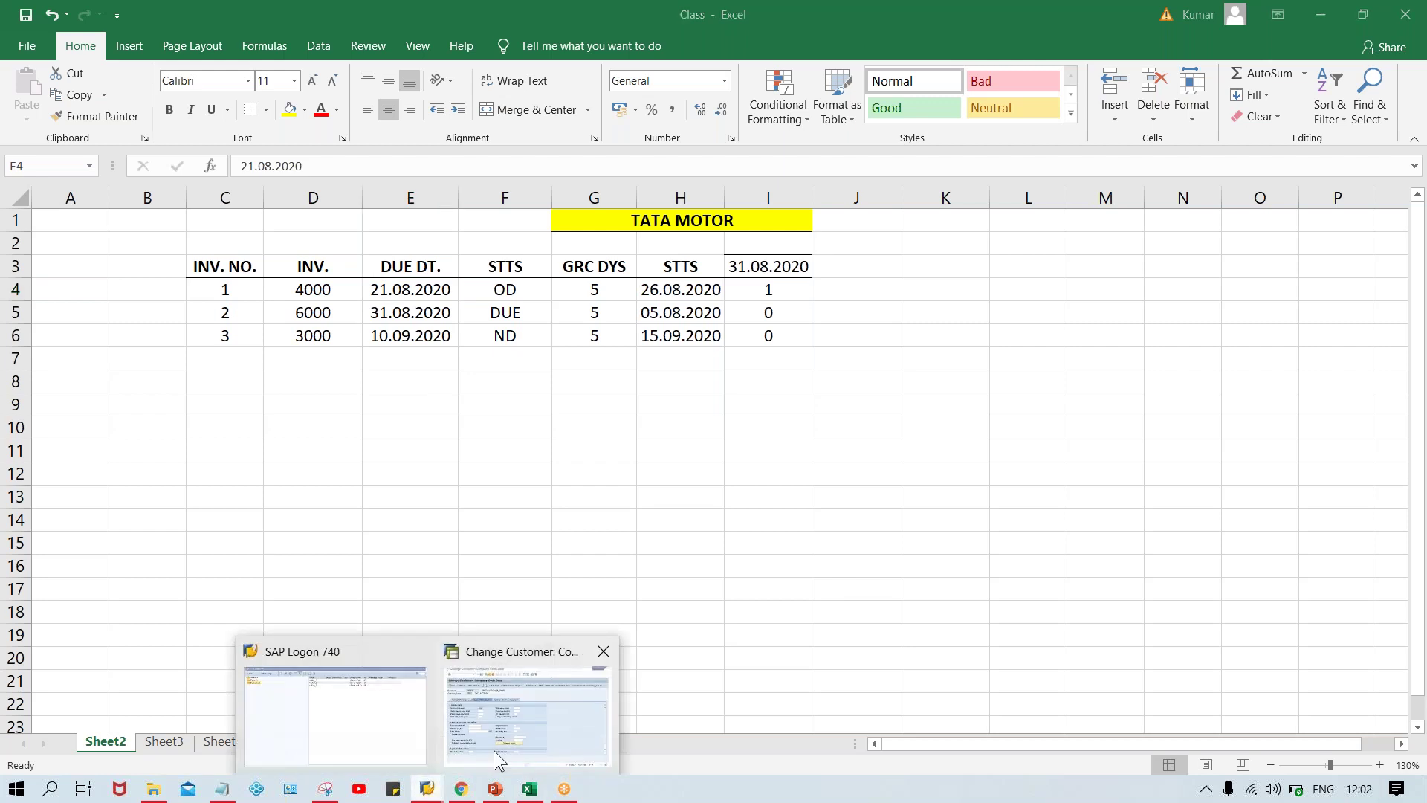
click(493, 751)
Start a new customer invoice with the test customer from history, then bring the Excel invoice table forward.
click(238, 61)
text(/)
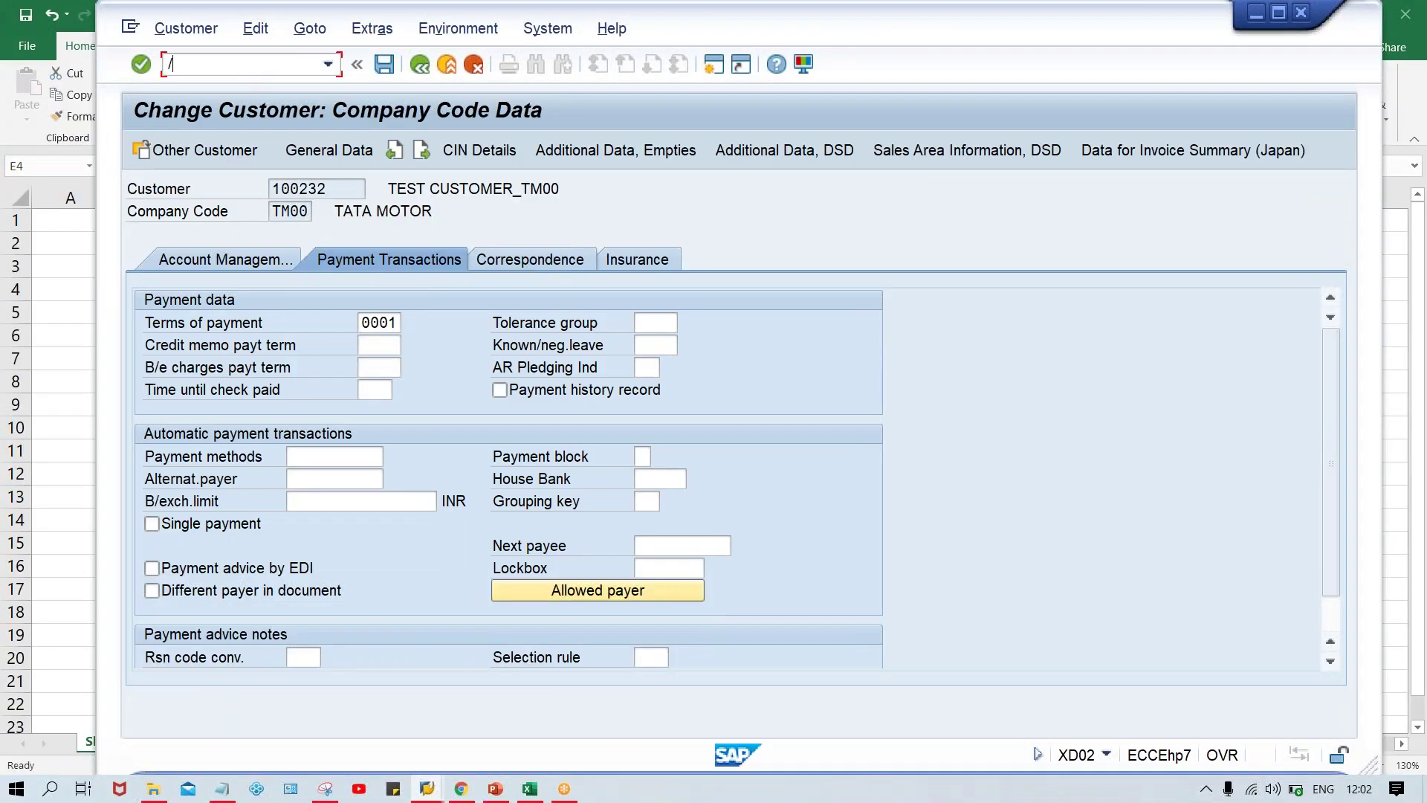
text(NFBL5N)
key(Return)
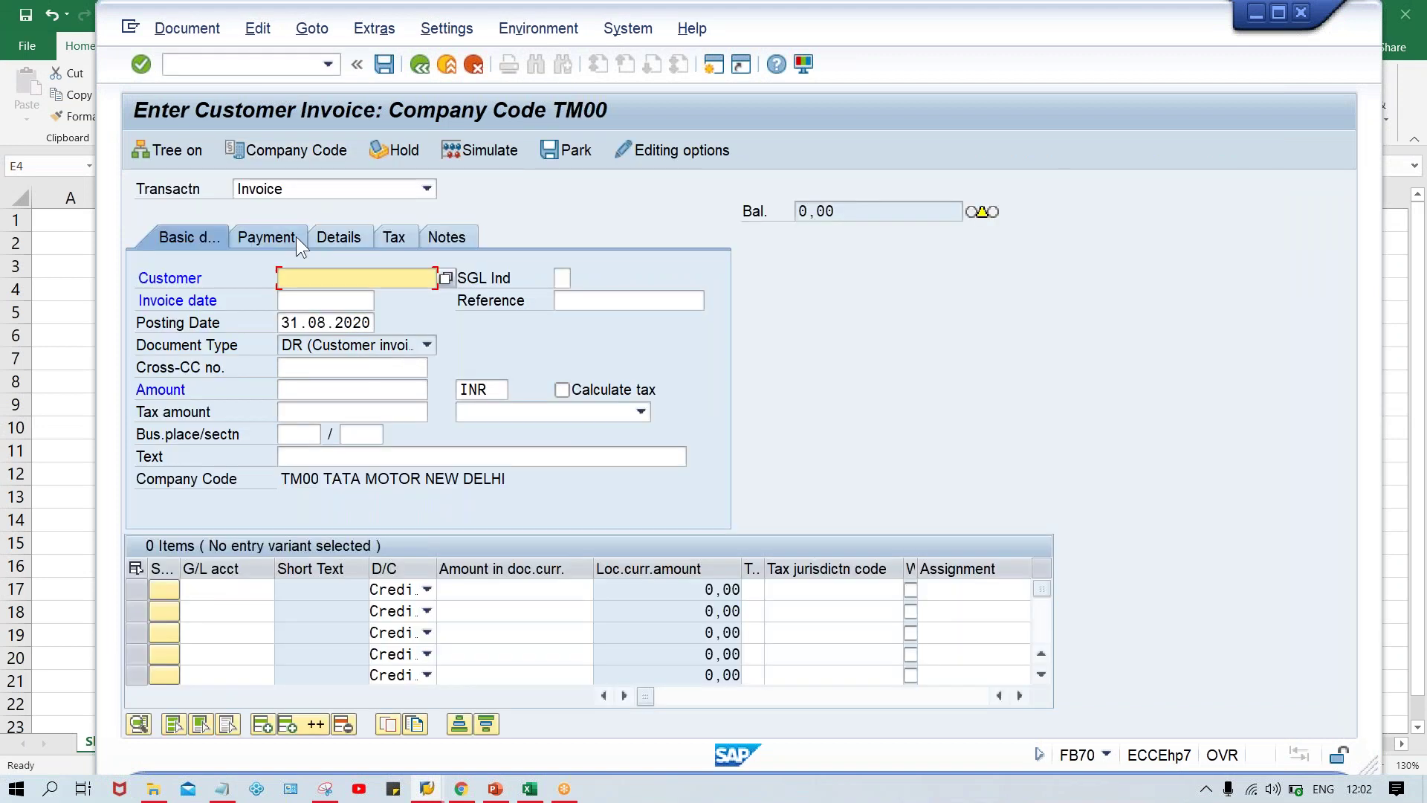
click(329, 286)
key(Down)
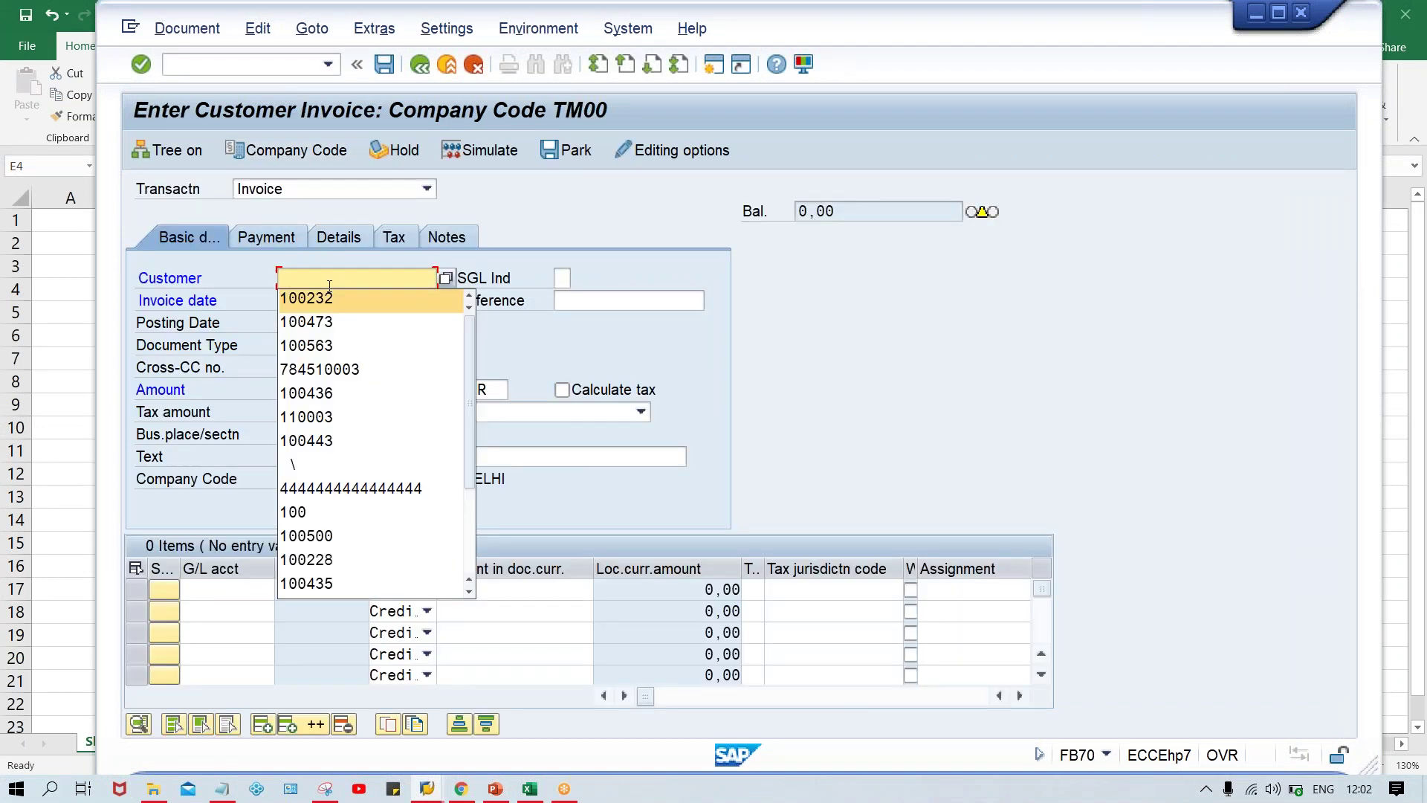
key(Return)
key(Tab)
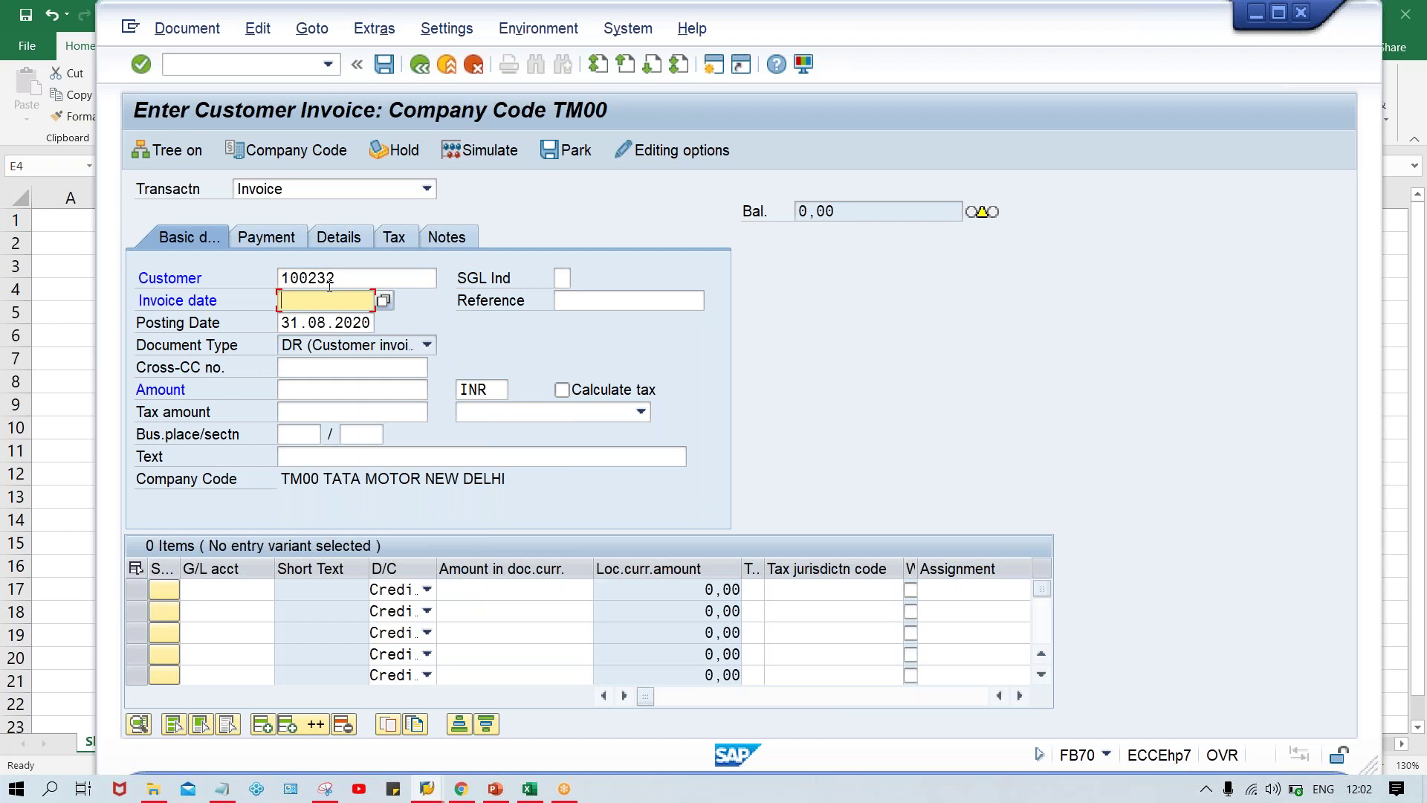
key(alt+Tab)
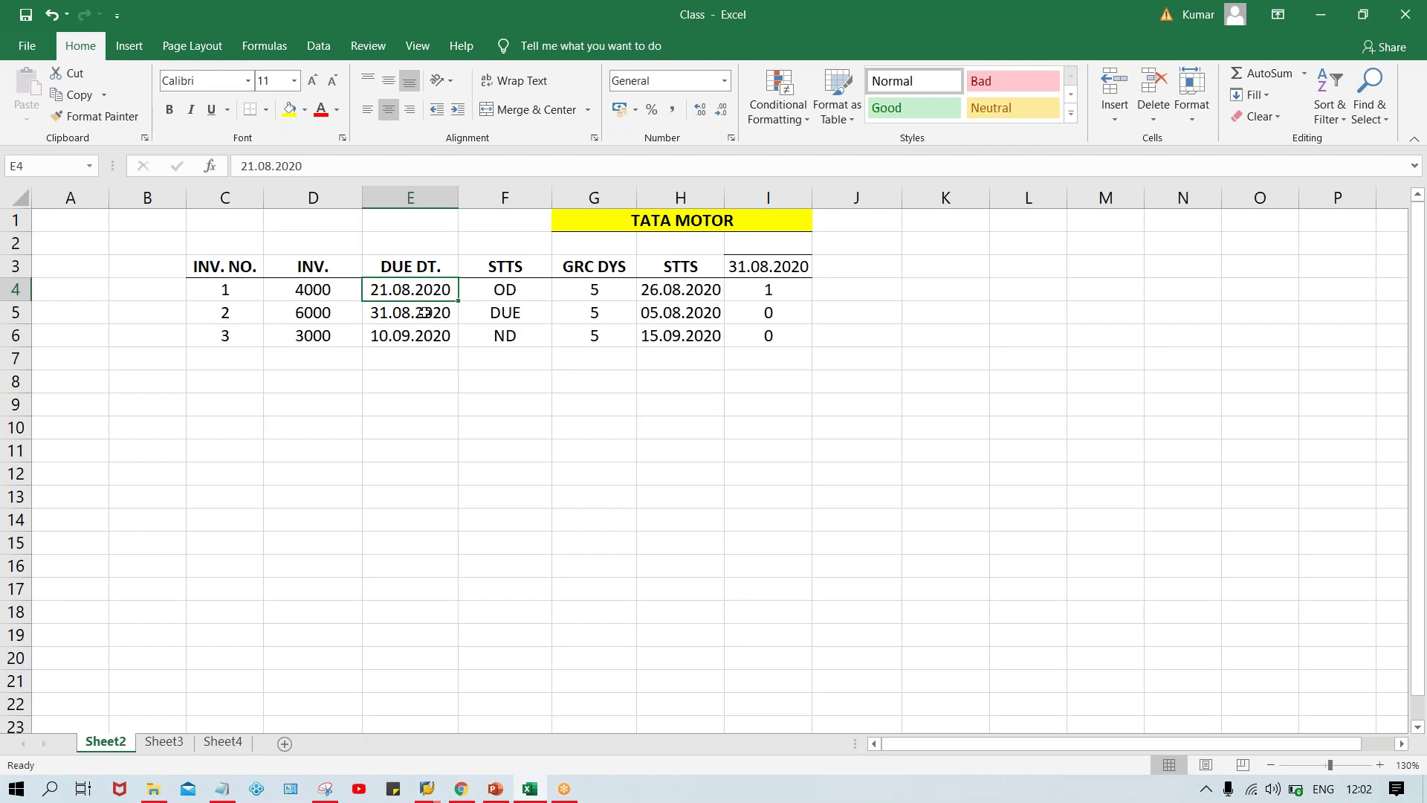
Copy the first due date from Excel and paste 21.08.2020 as invoice and posting date.
key(ctrl+c)
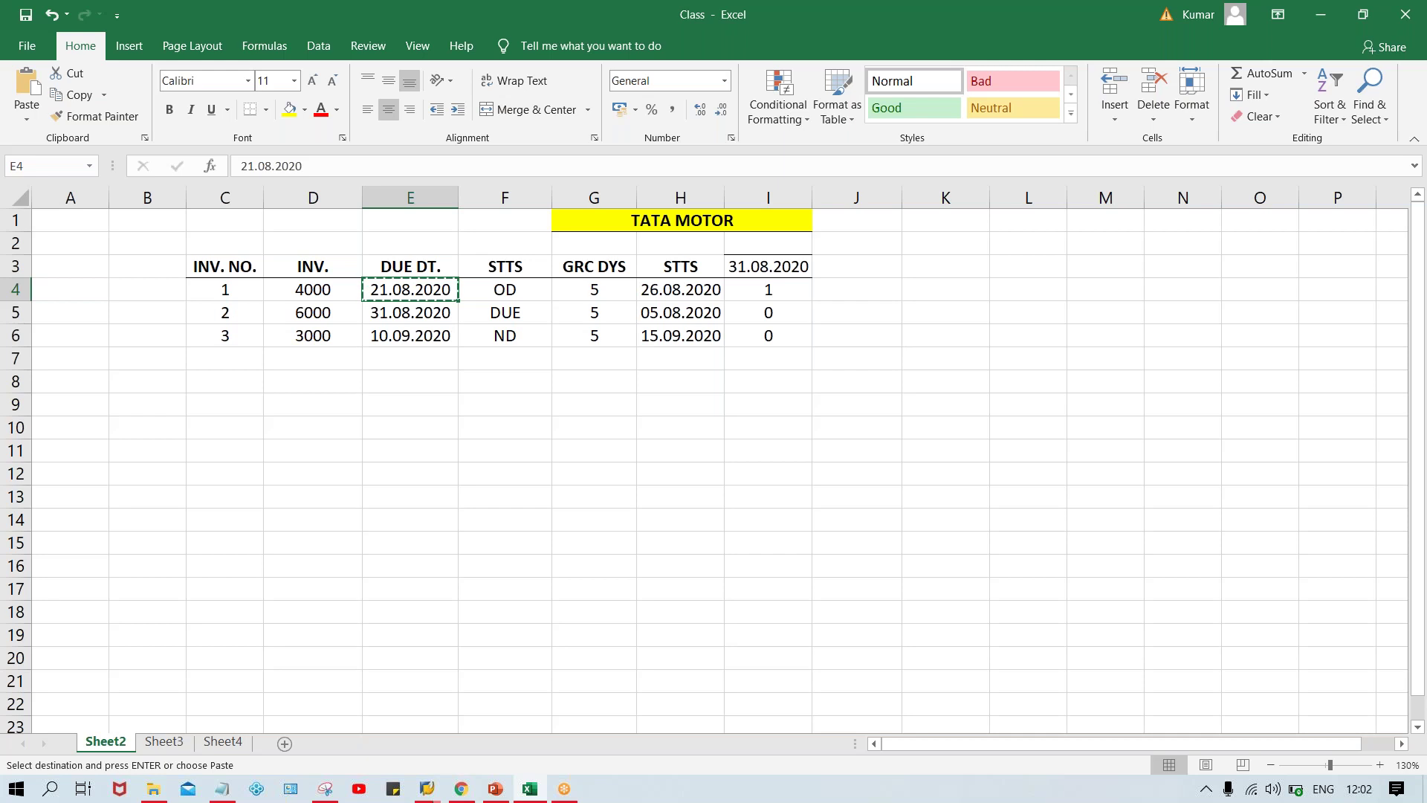
key(alt+Tab)
click(320, 301)
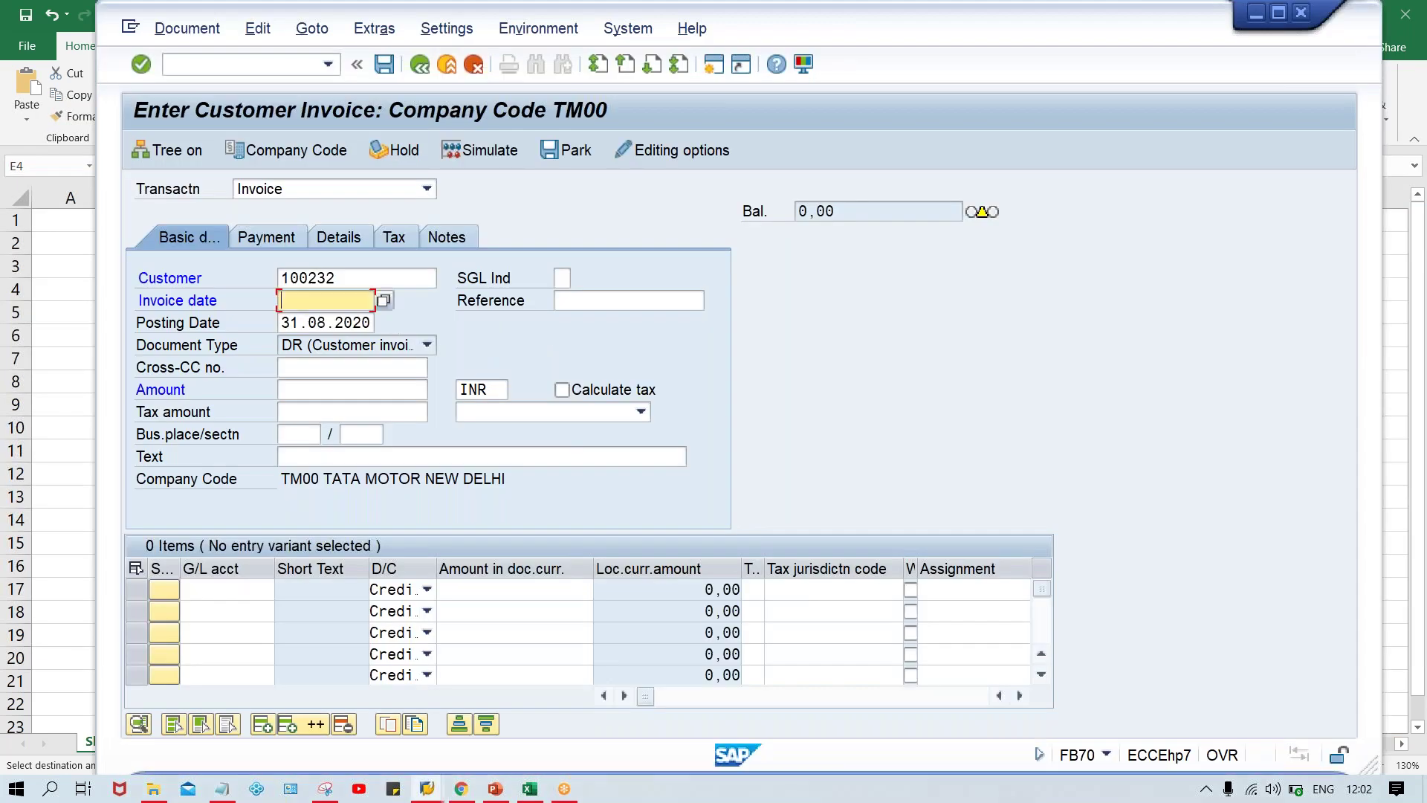
key(ctrl+v)
key(Down)
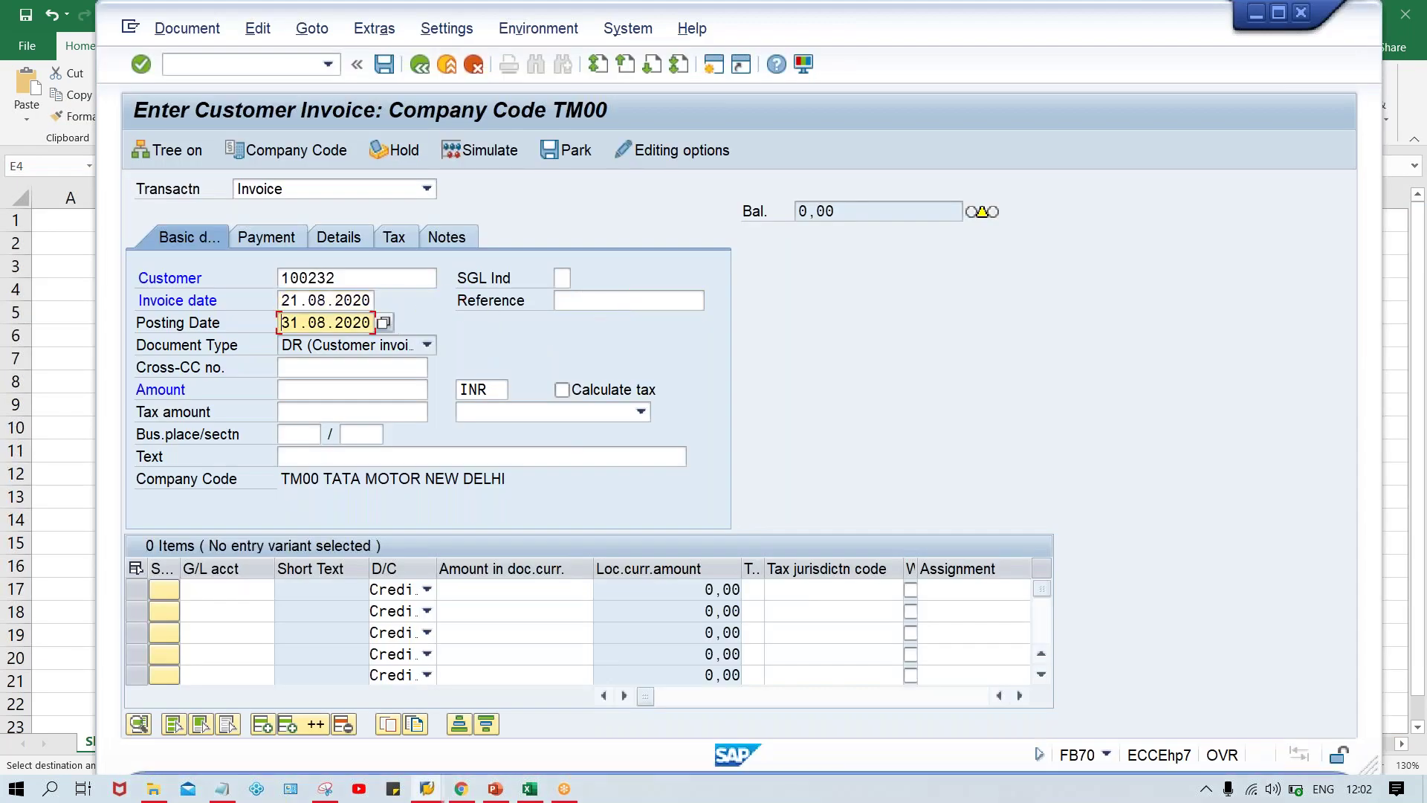
key(ctrl+v)
Enter invoice amount 4000 and a line item on G/L account 3000 for 4000.
click(293, 391)
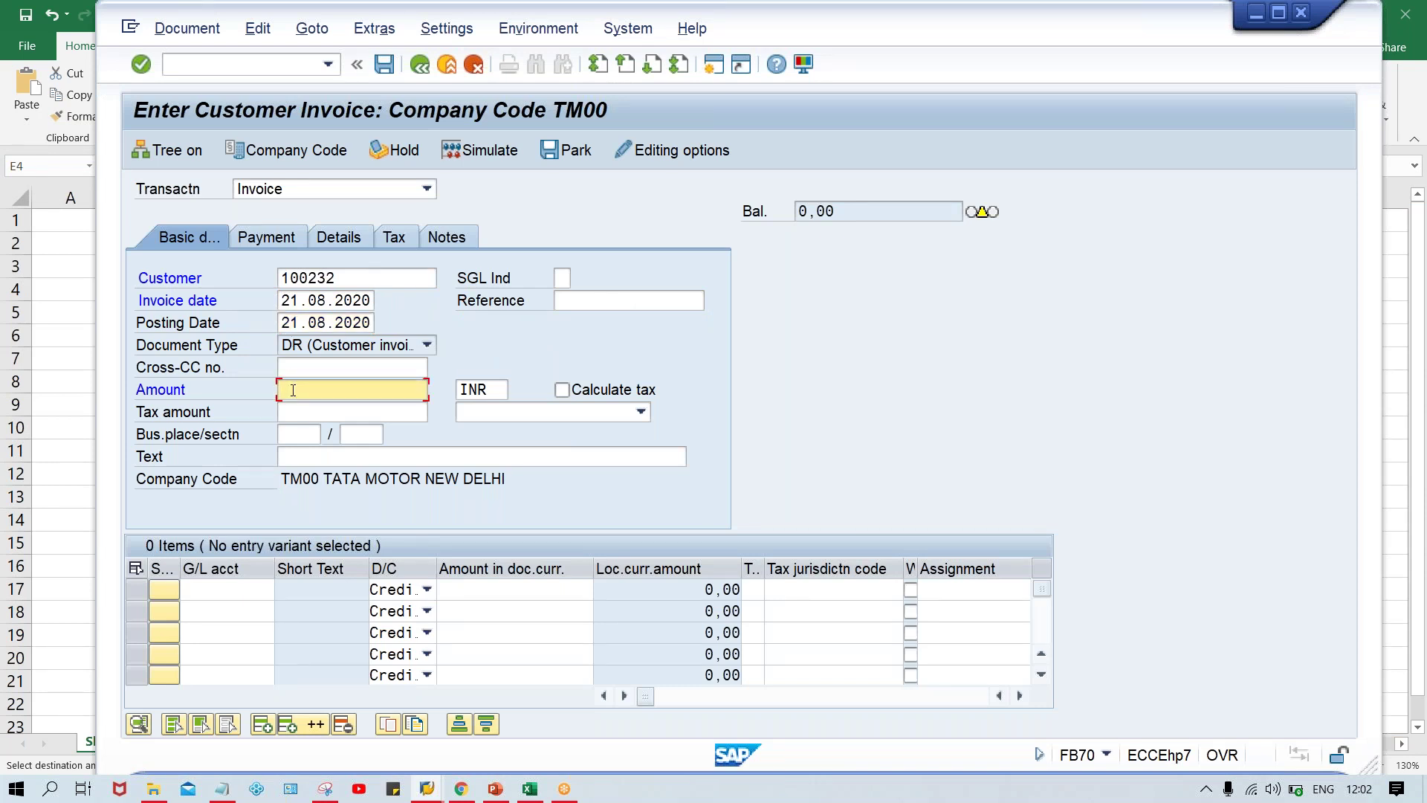
text(4000)
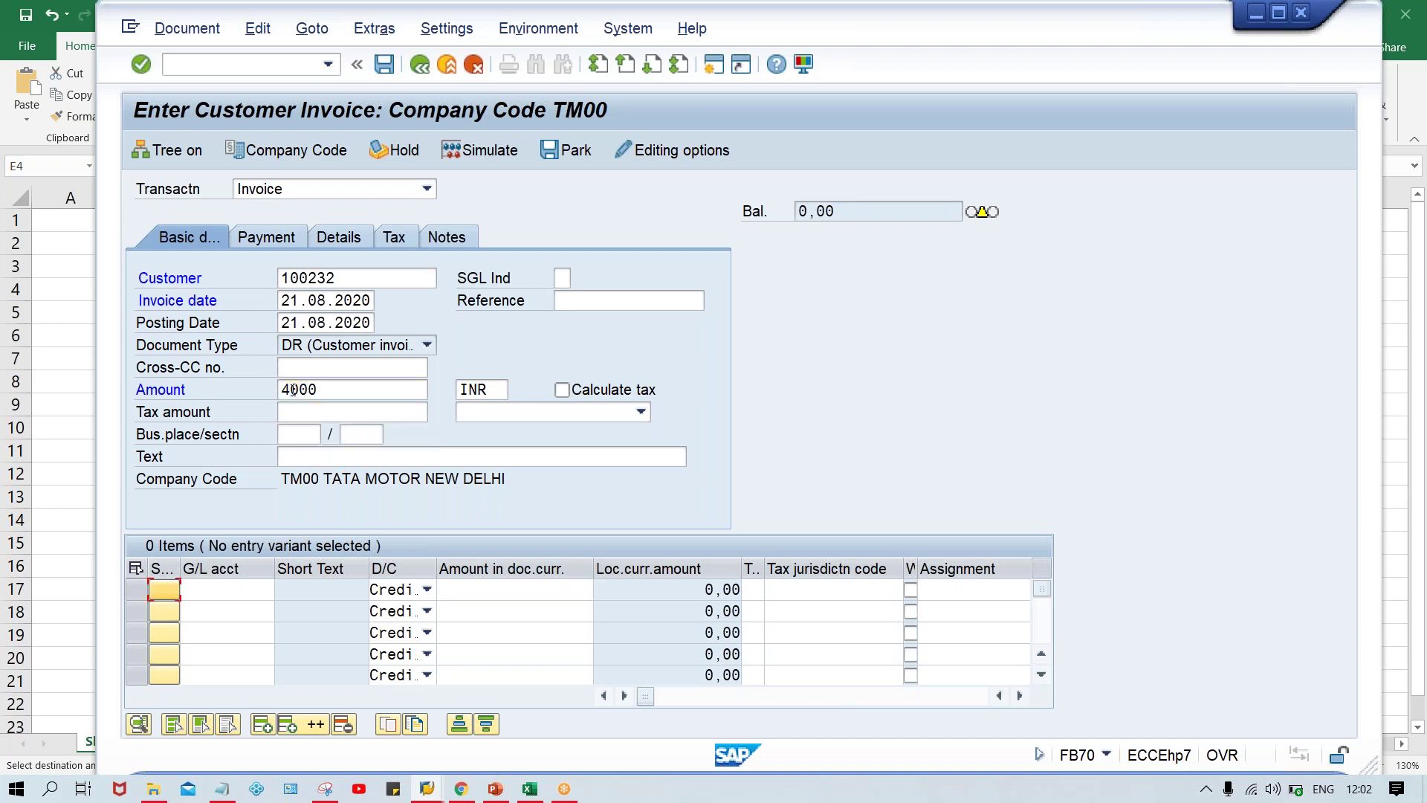
key(Tab)
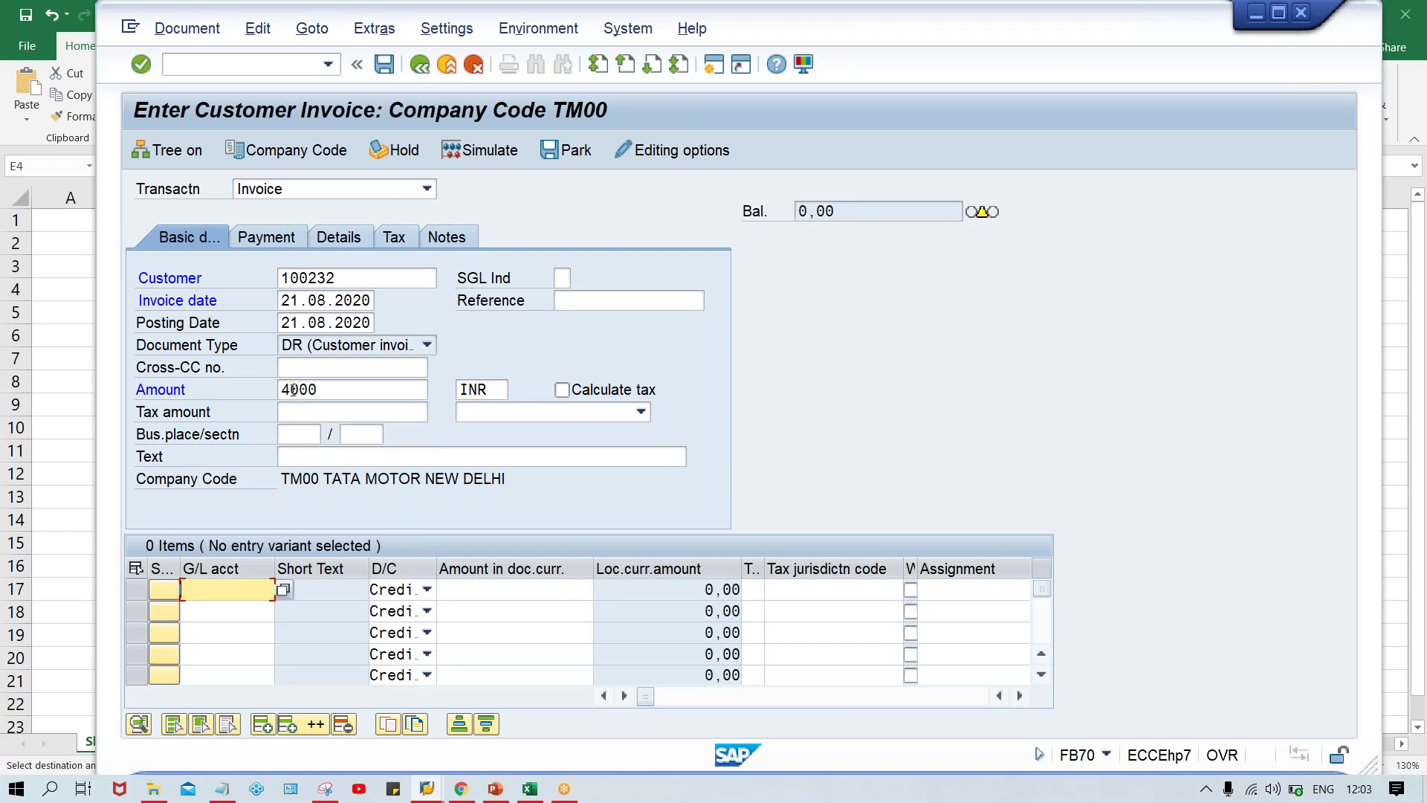
text(3000)
key(Tab)
key(Tab)
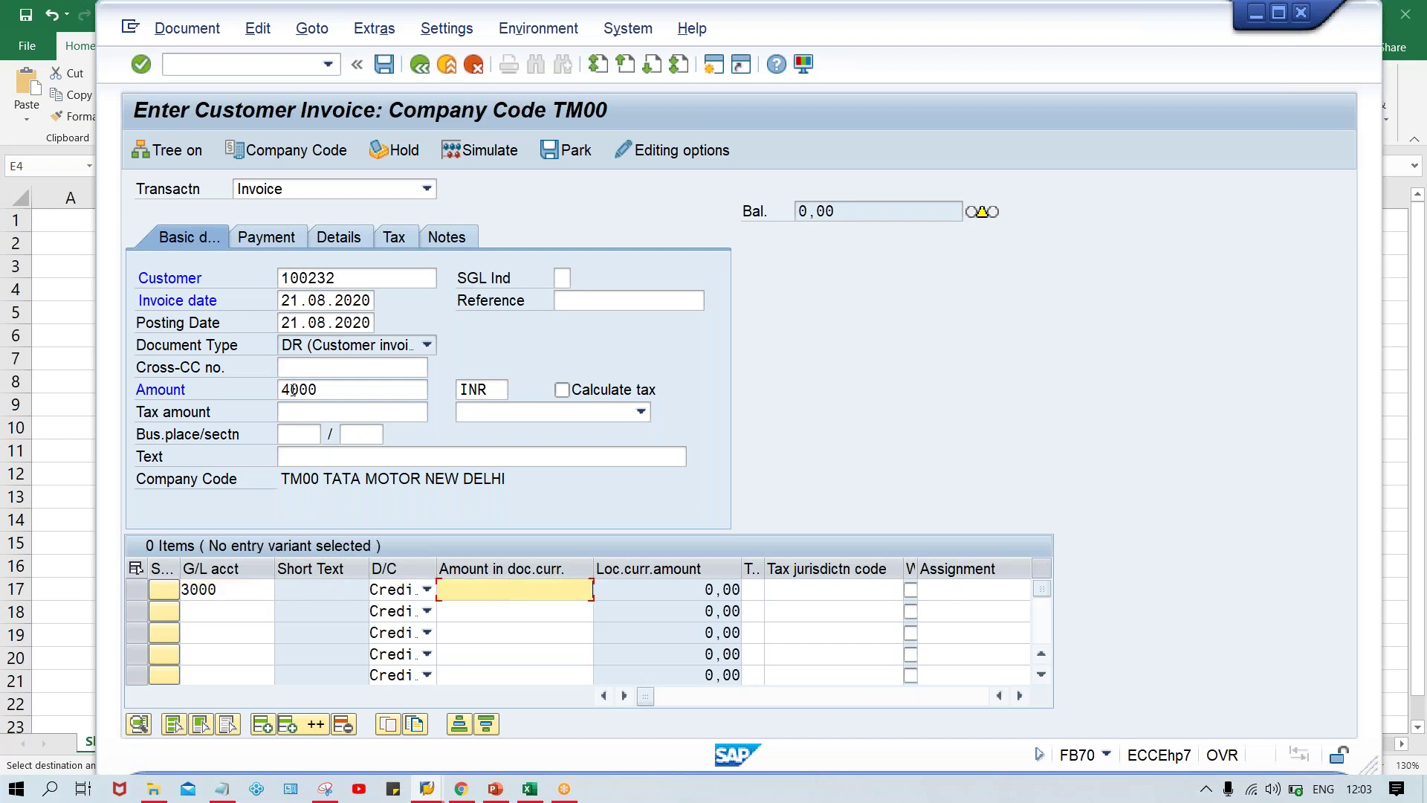
text(4000)
key(Return)
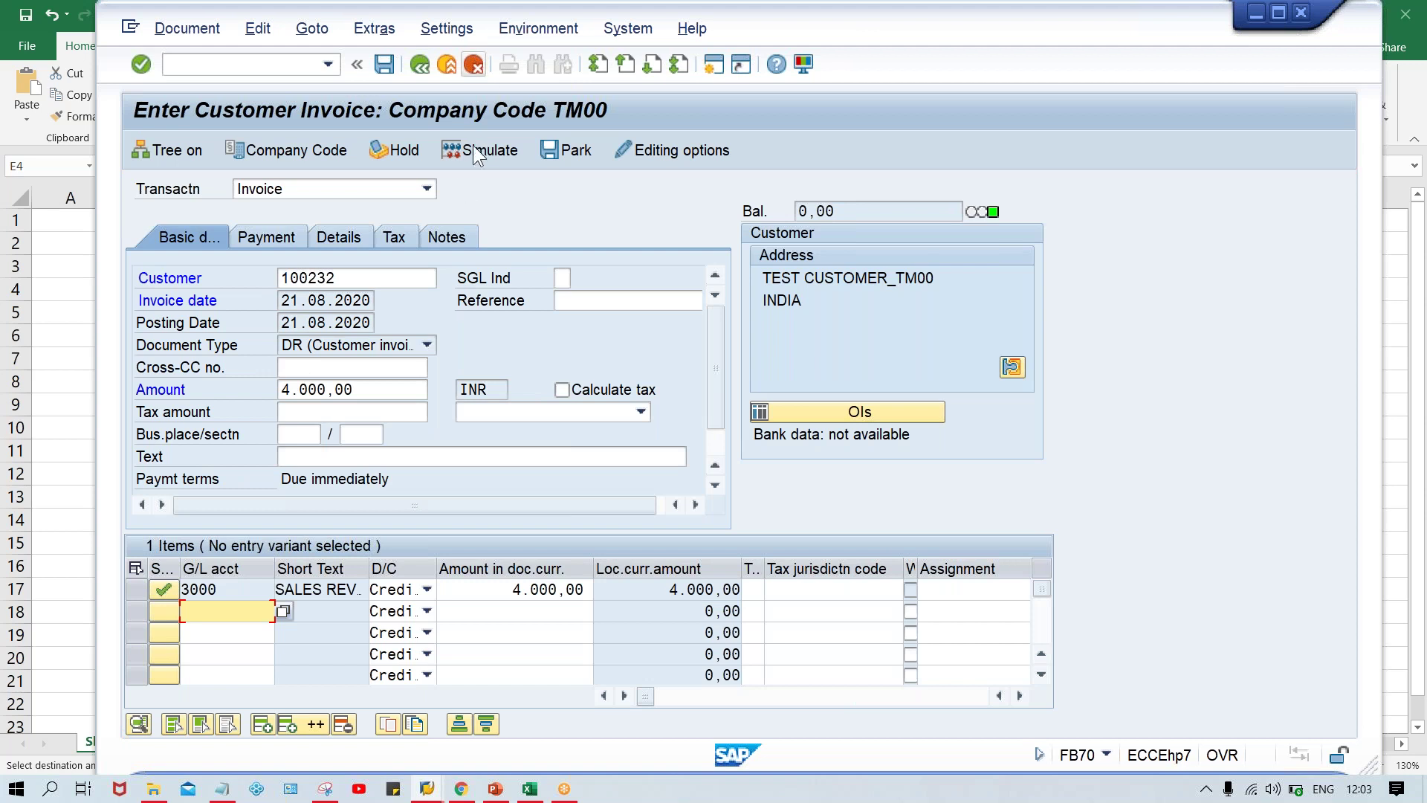
Simulate and post the invoice as document 4027.
click(477, 152)
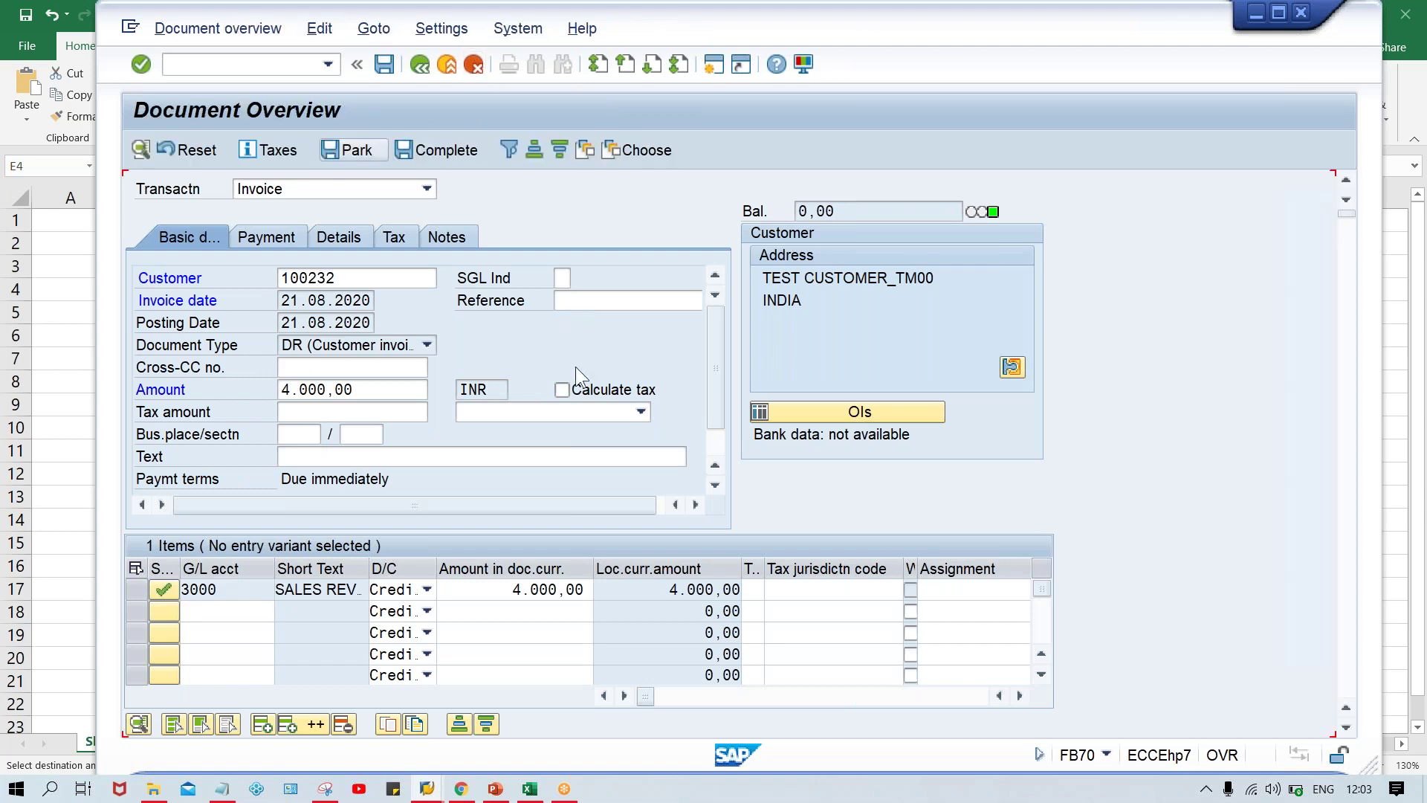
key(ctrl+s)
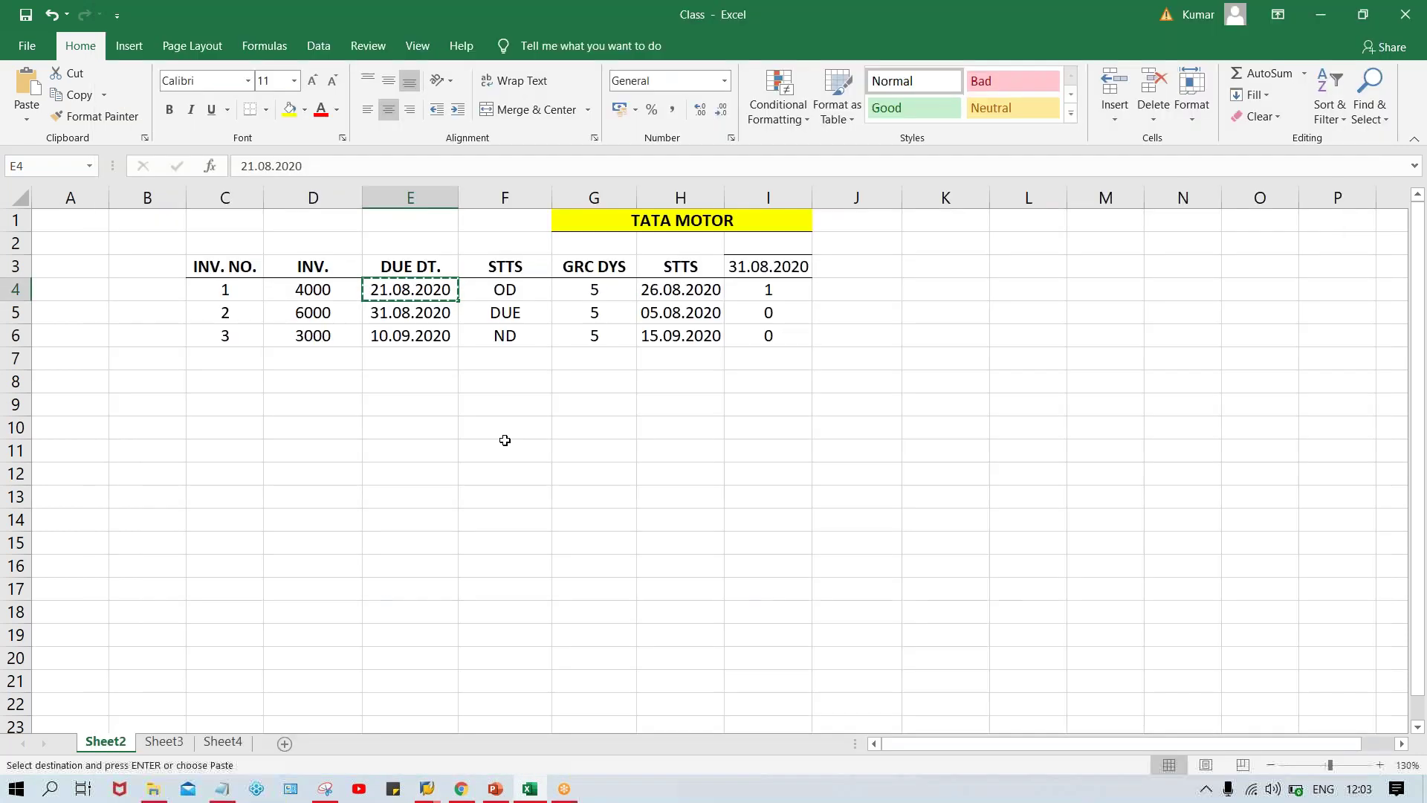
click(530, 792)
Copy the second due date, then enter the test customer with invoice date 31.08.2020.
click(394, 318)
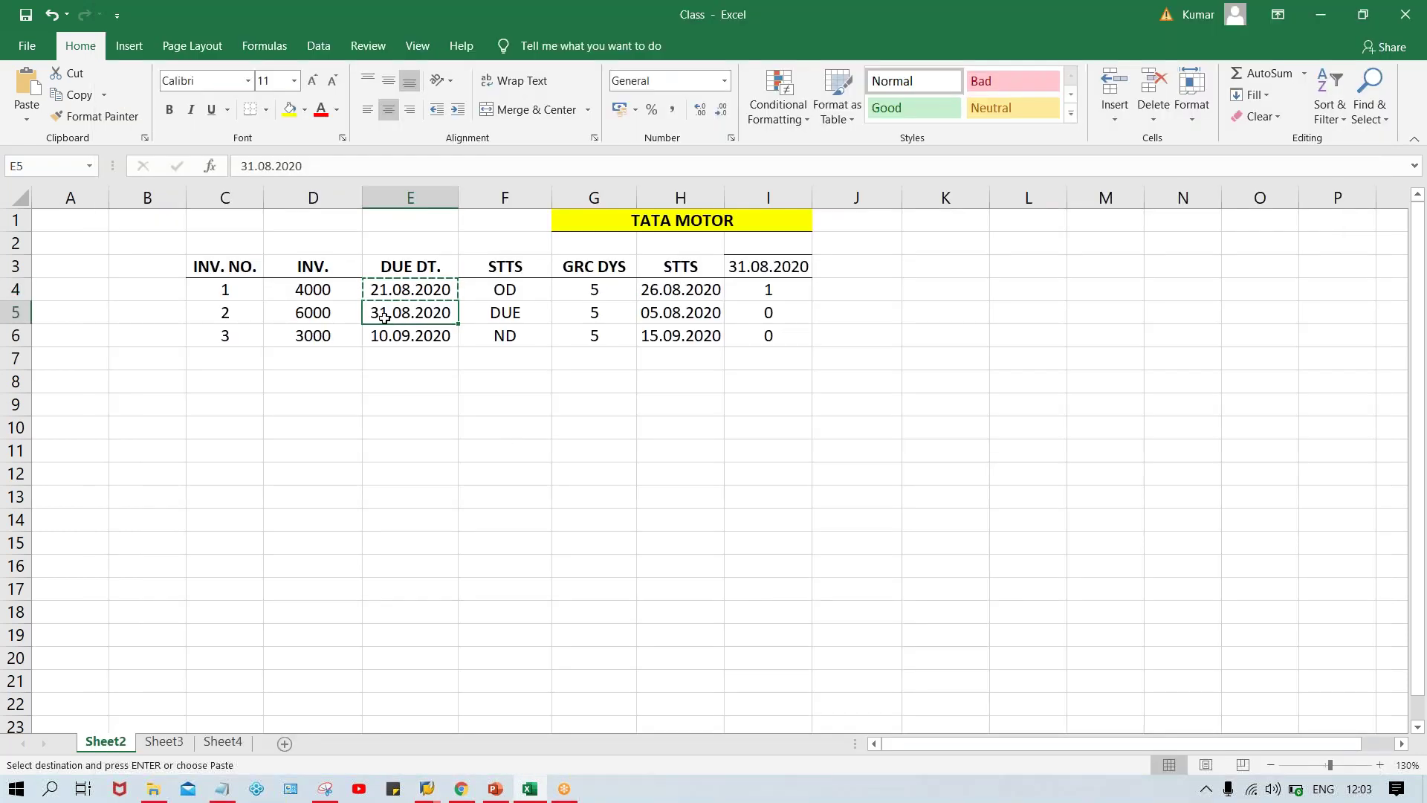
key(ctrl+c)
key(alt+Tab)
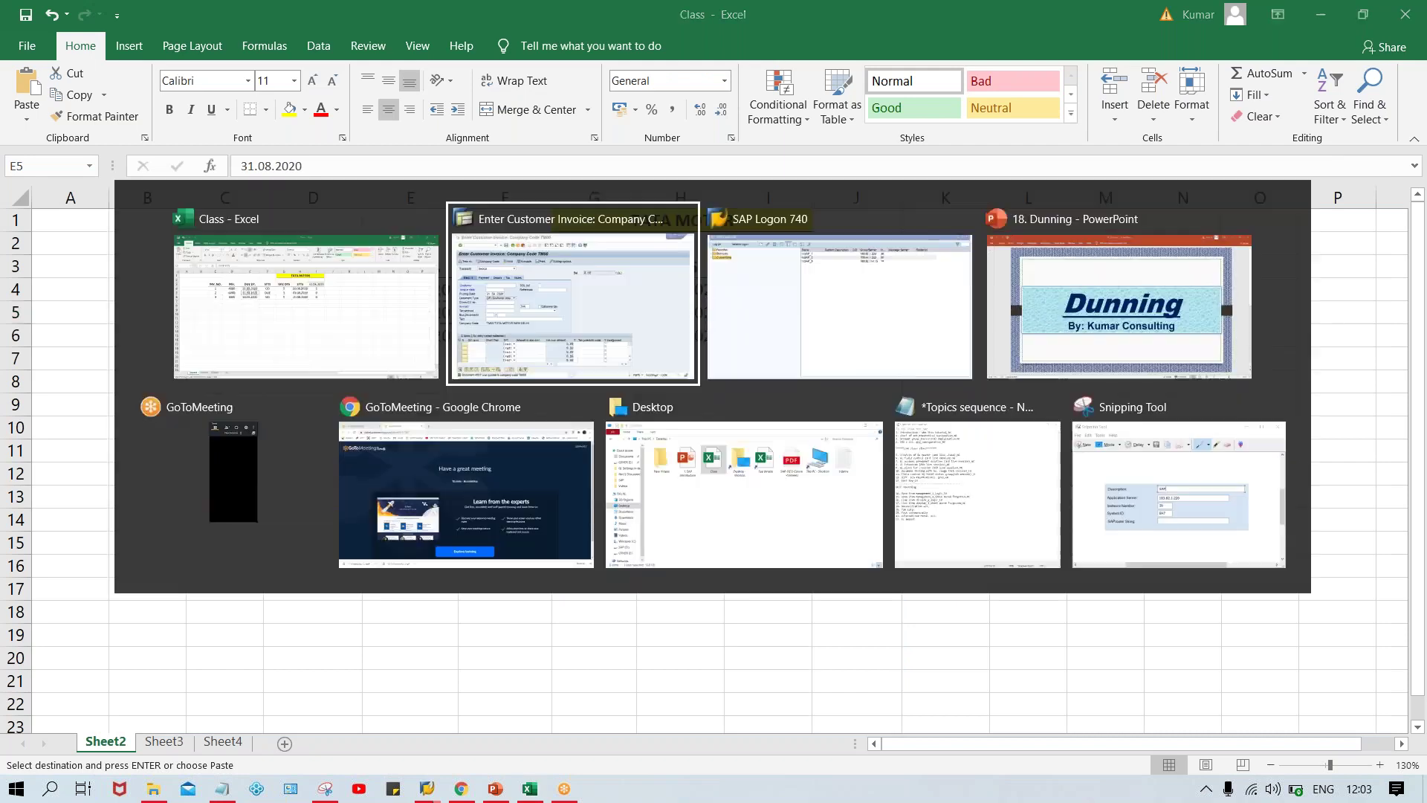
click(302, 284)
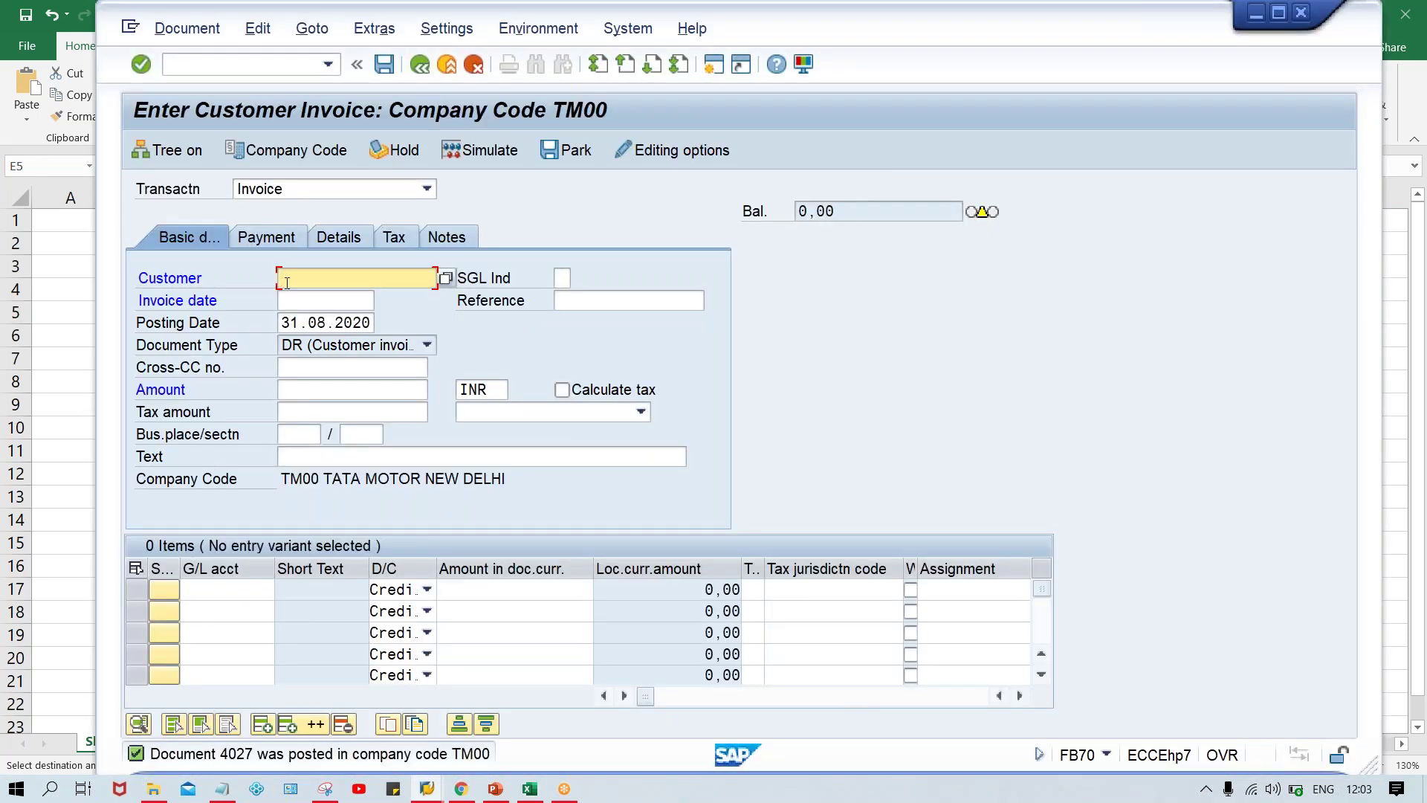
key(Down)
key(Tab)
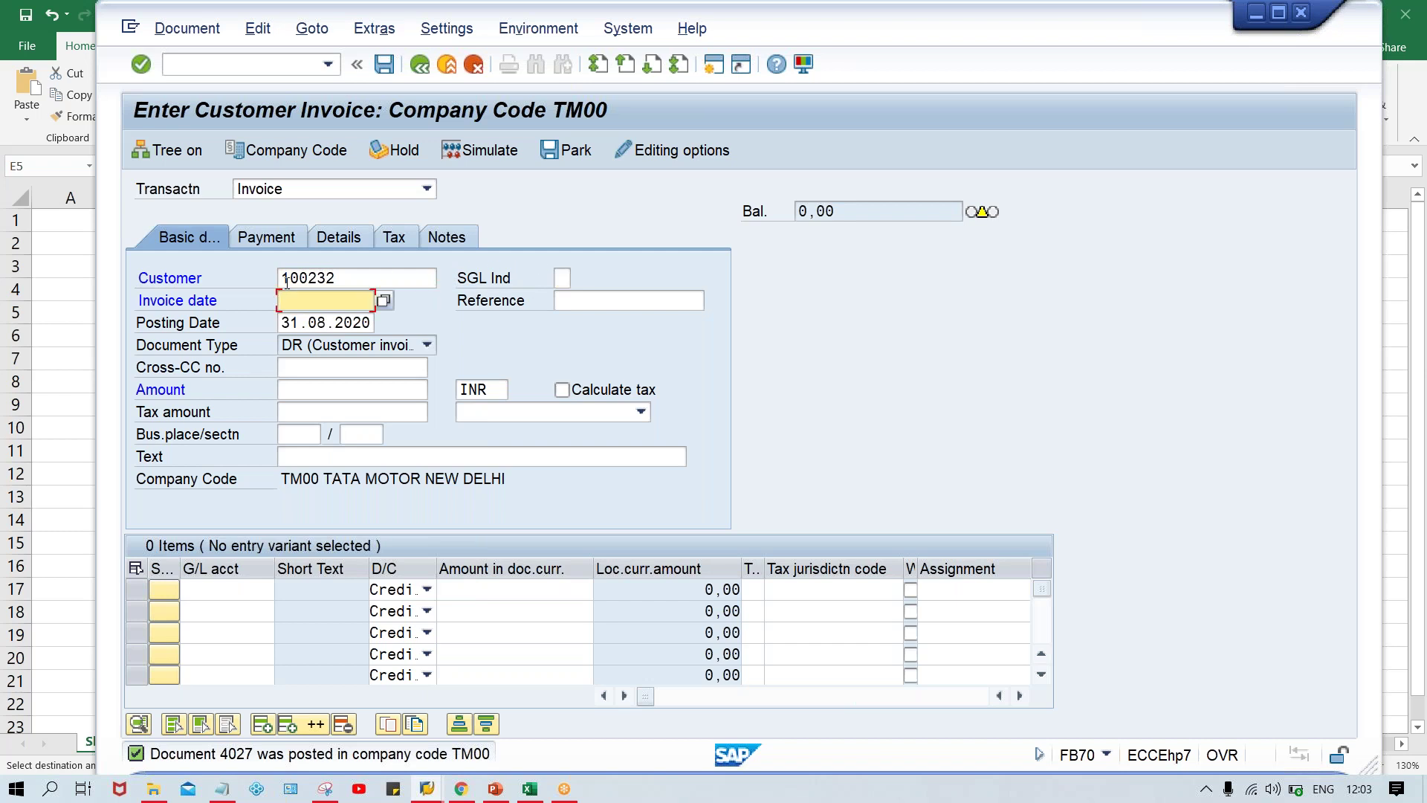
text(31.08.2020)
key(Tab)
key(Tab)
key(Tab)
key(Tab)
Enter amount 6000 with a G/L 3000 line of 6000 and post document 4028.
text(60000)
key(BackSpace)
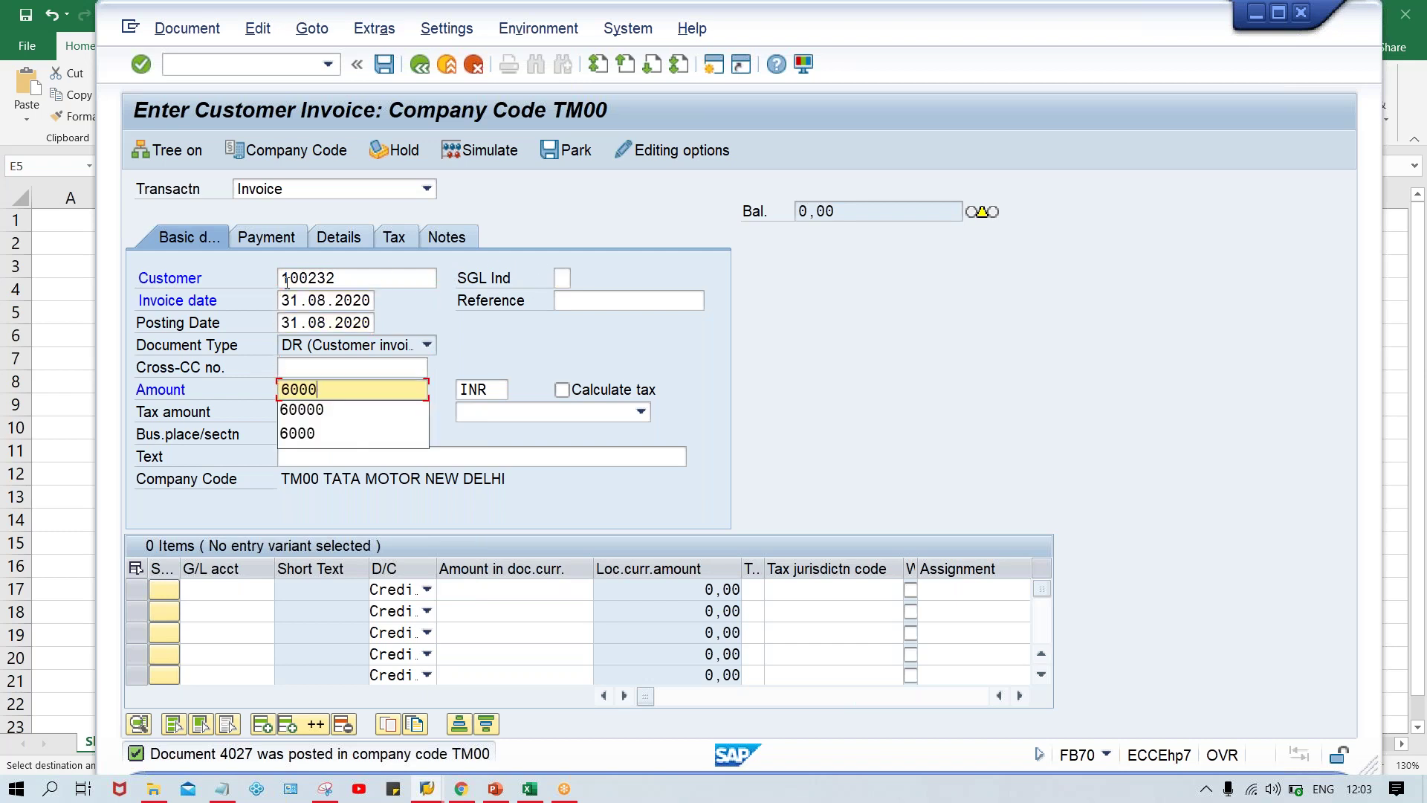
key(Return)
text(3000)
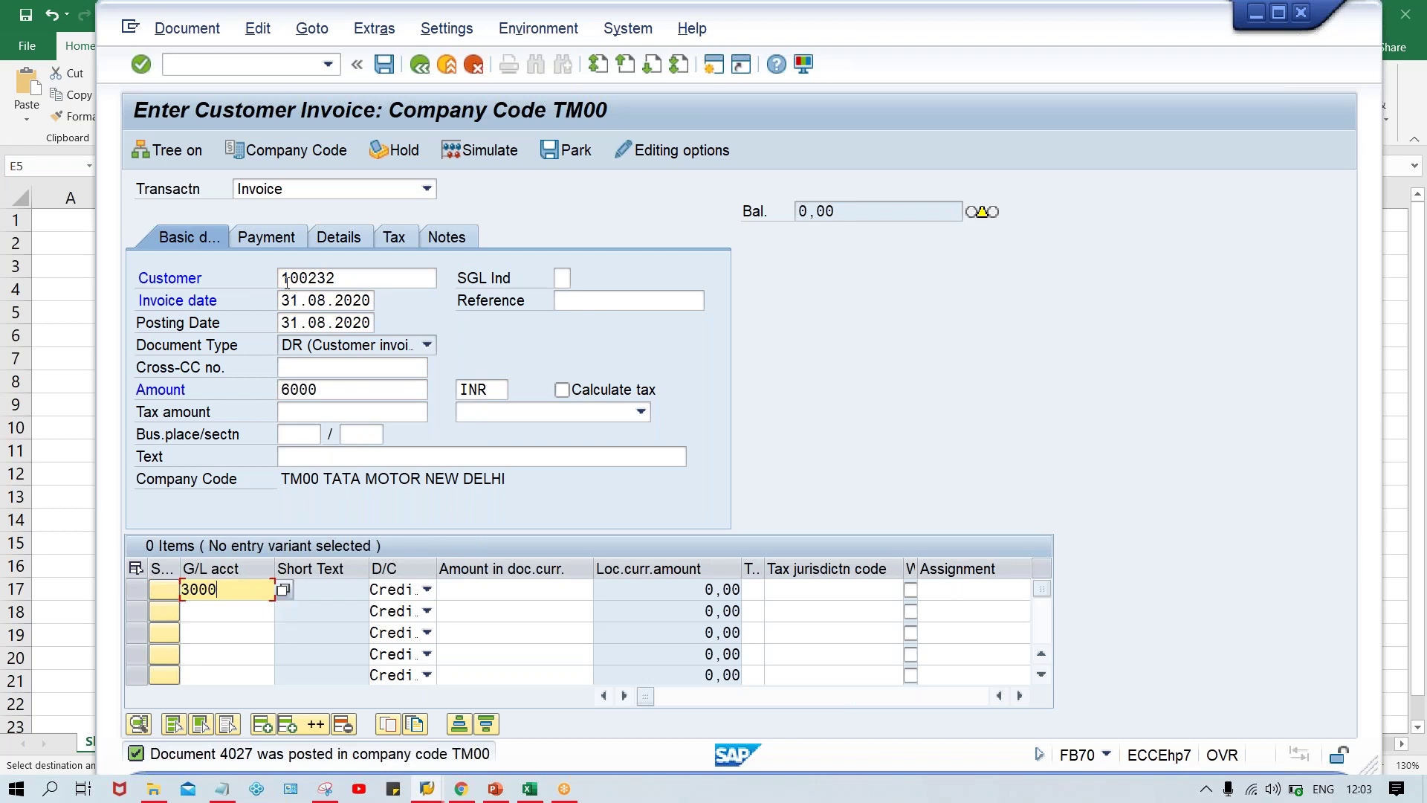
key(Tab)
key(Tab)
text(6000)
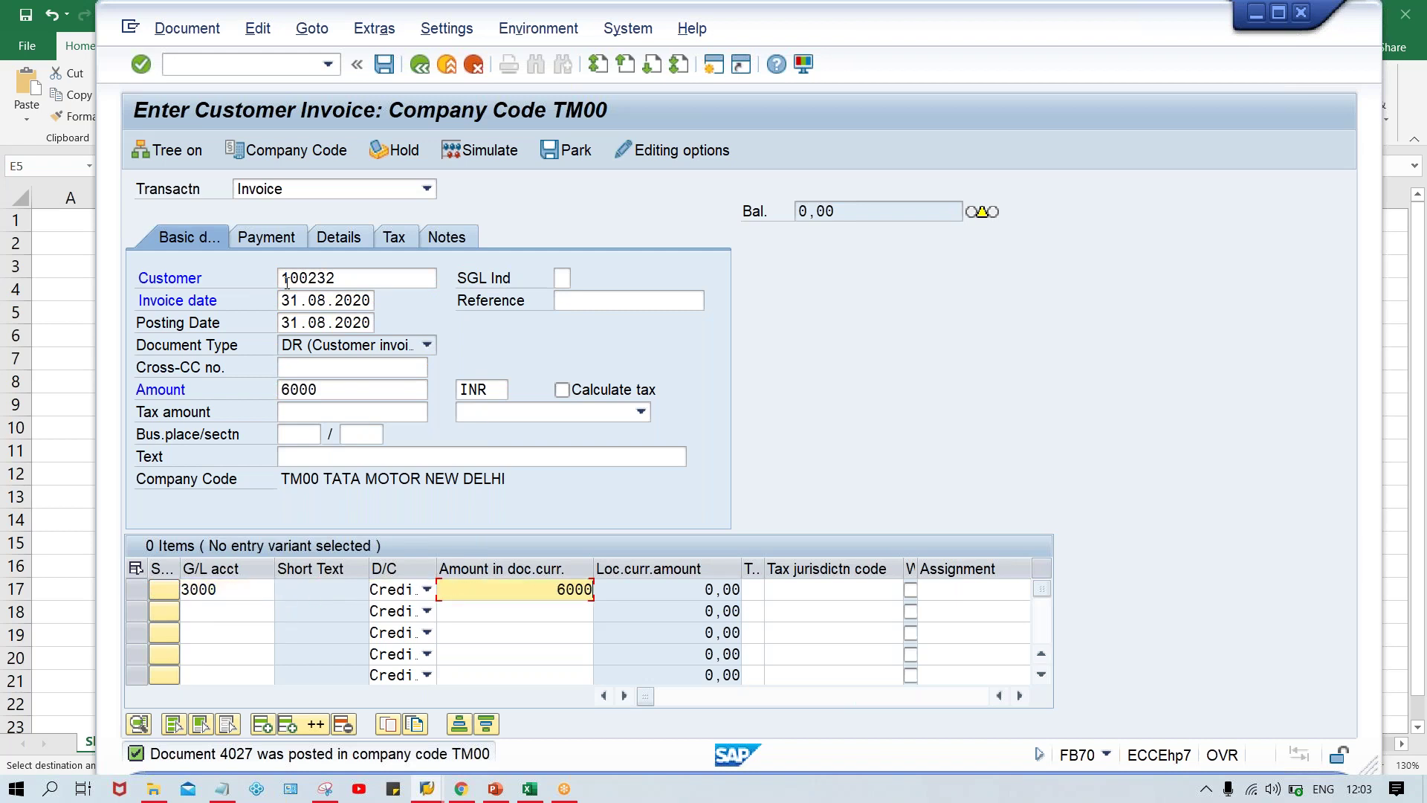
key(Return)
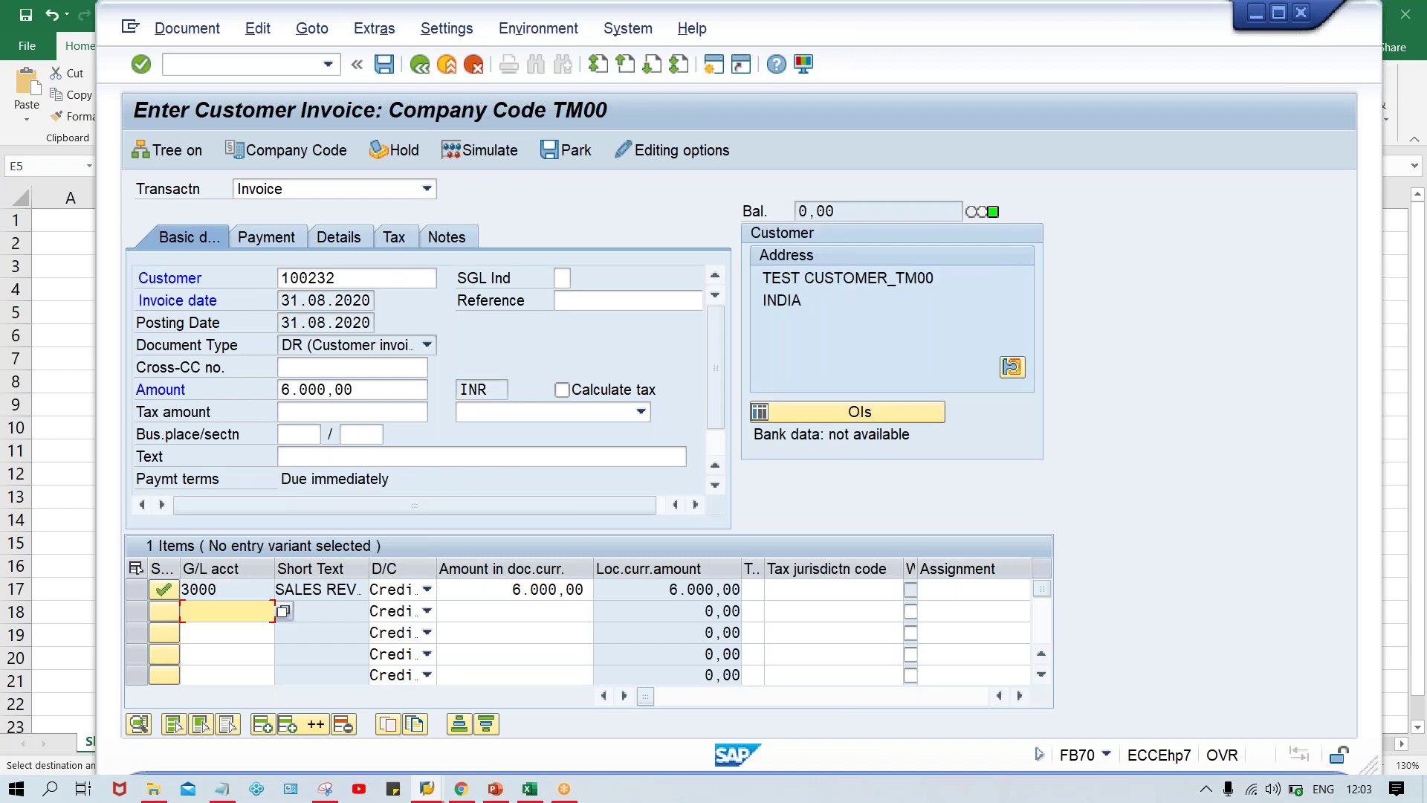
key(ctrl+s)
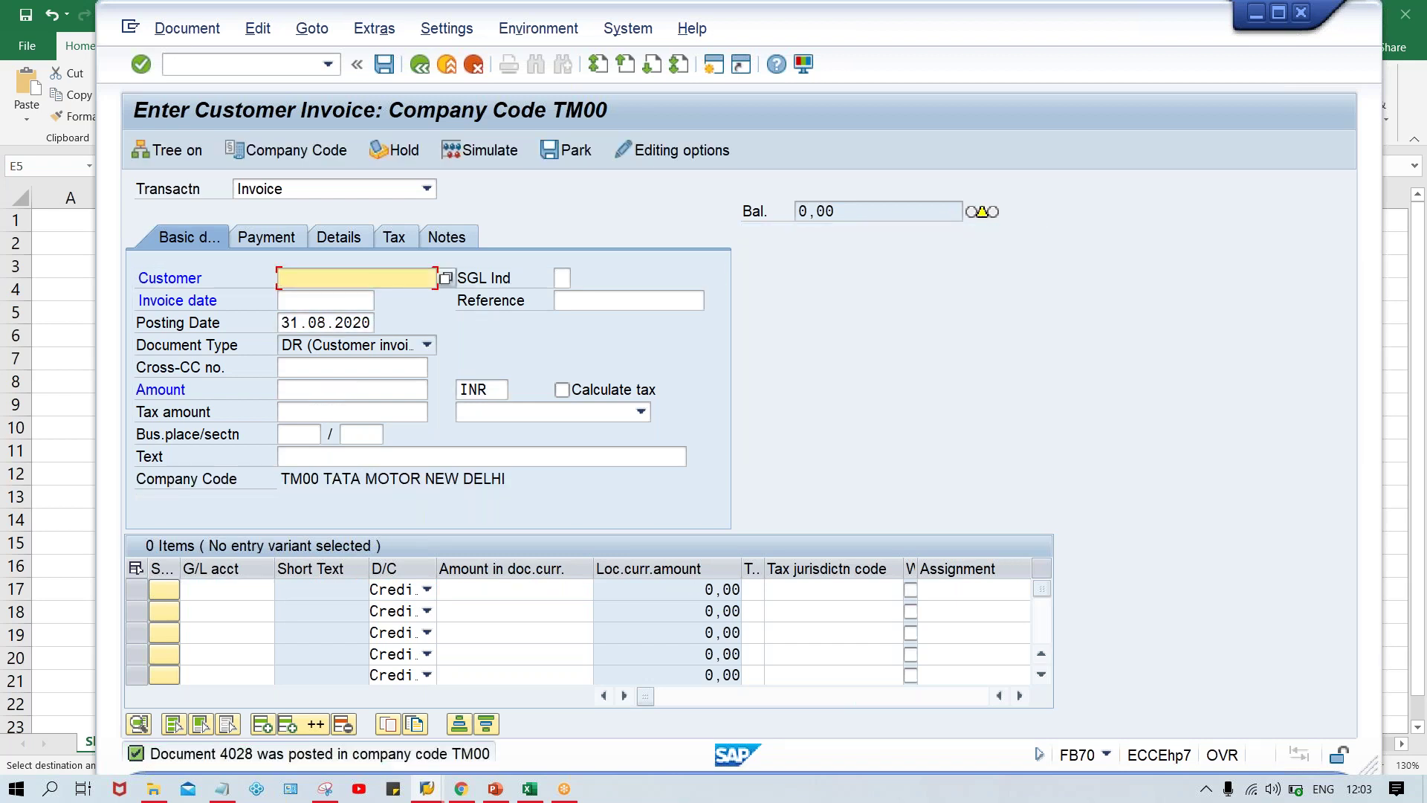
key(alt+Tab)
Copy 10.09.2020 from cell E6 and use it as invoice and posting date for the test customer.
click(410, 335)
key(ctrl+c)
key(alt+Tab)
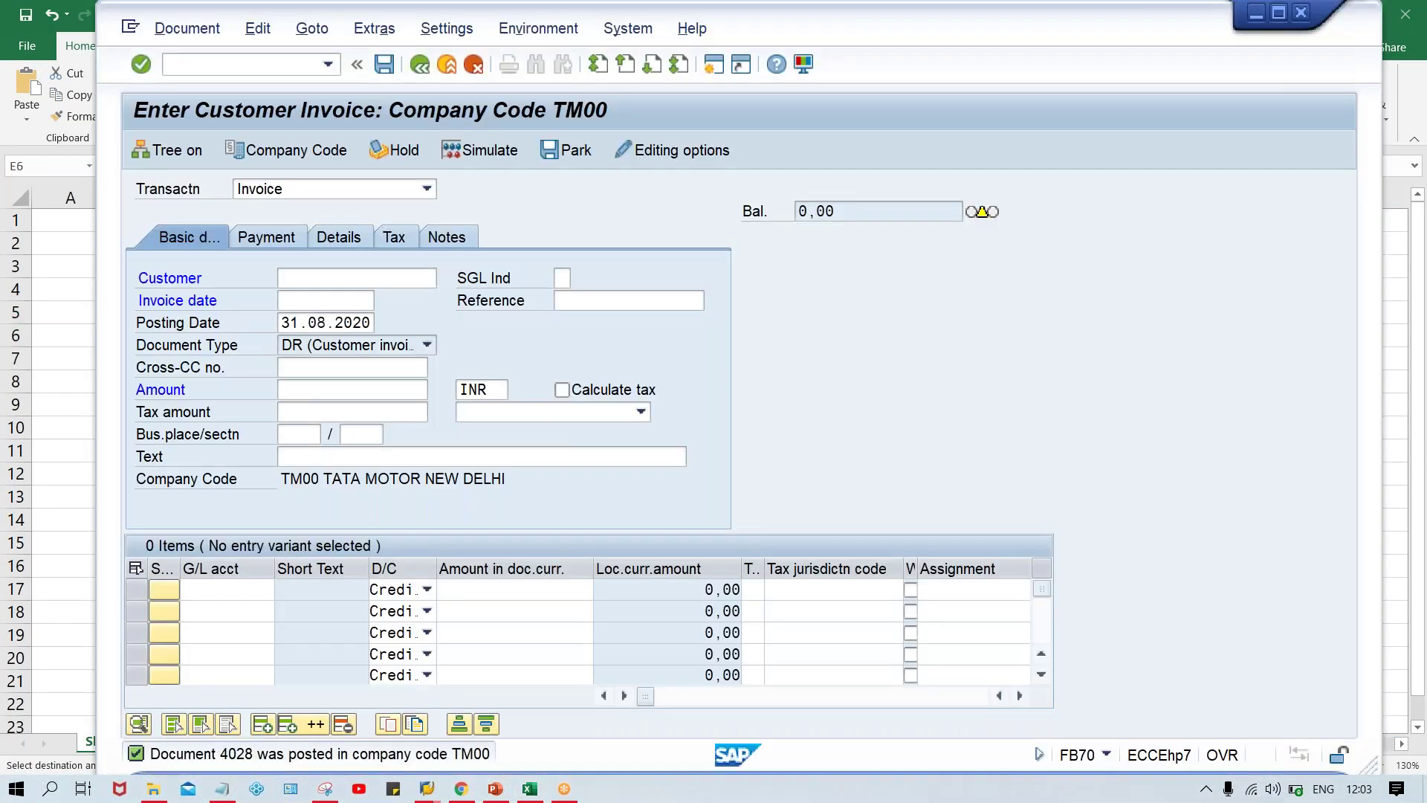
click(324, 281)
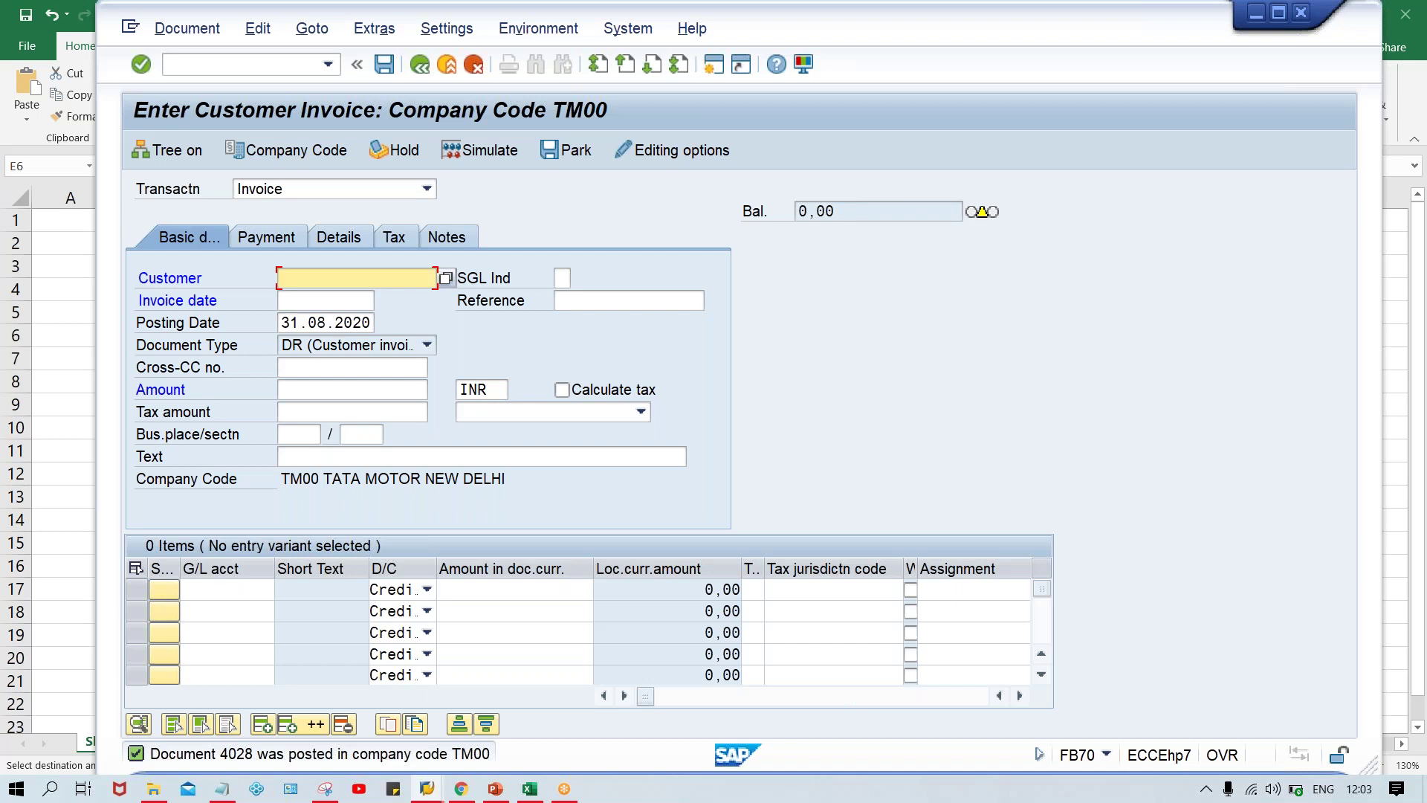
key(Down)
key(Down)
key(Return)
key(Tab)
key(Tab)
key(ctrl+v)
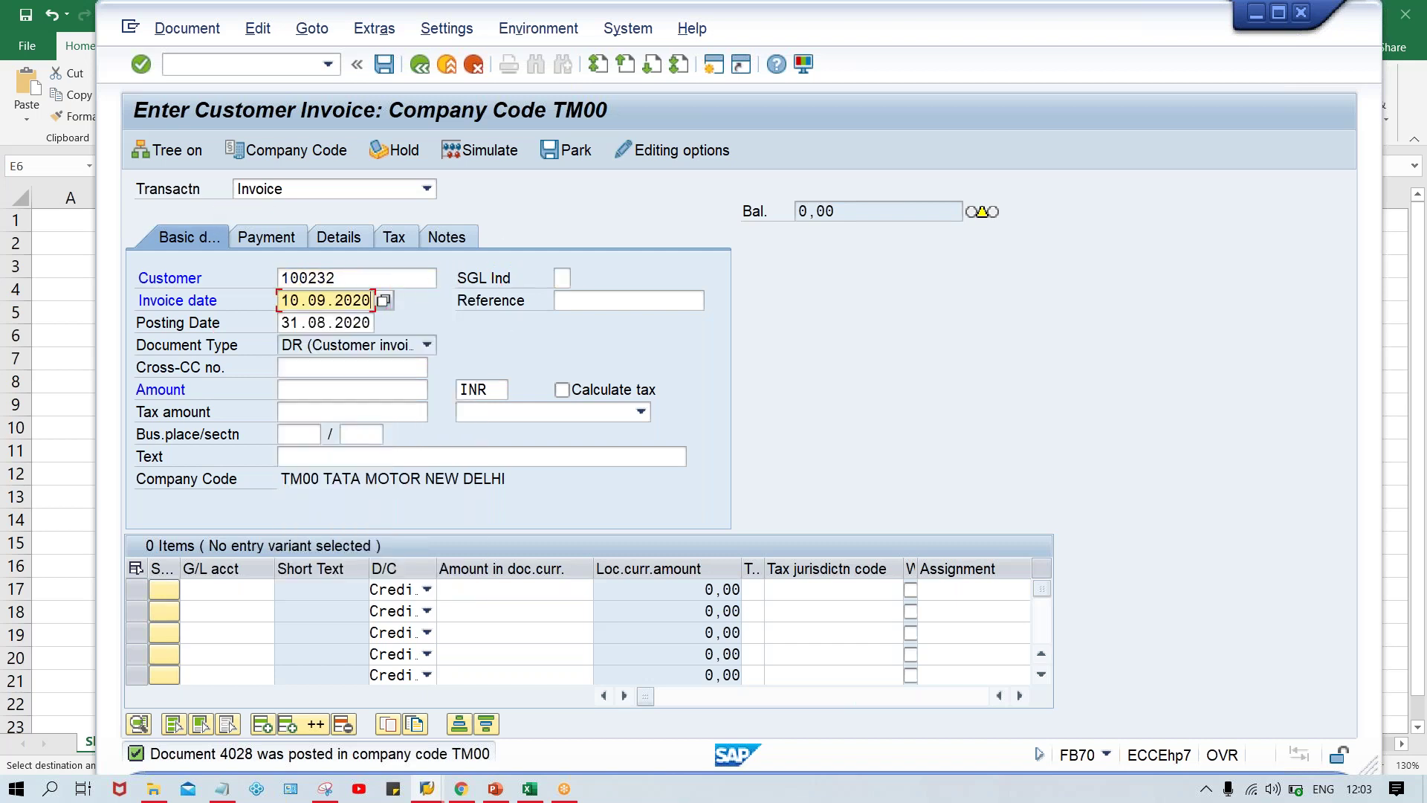
key(Tab)
key(Tab)
key(ctrl+v)
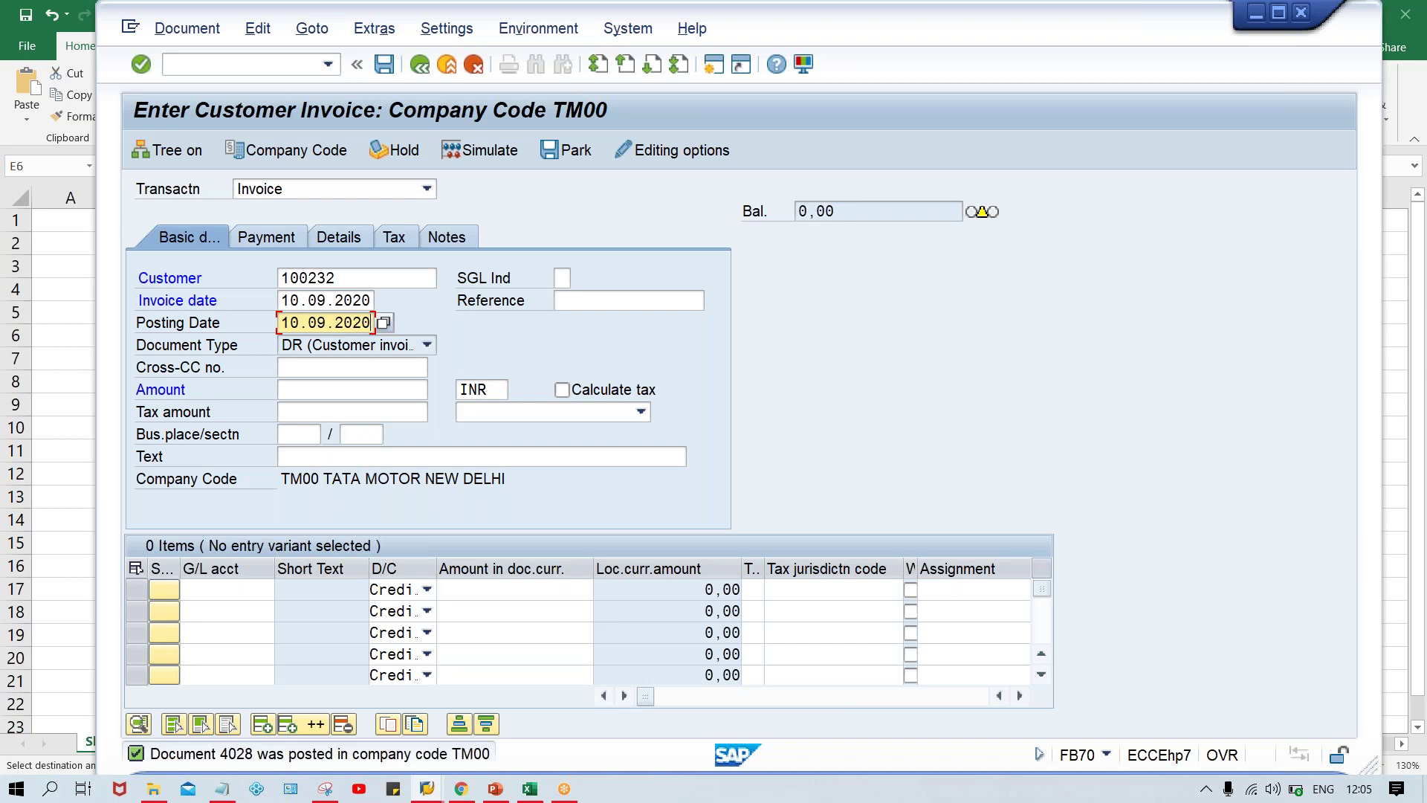
Enter the invoice amount 3000.
click(296, 388)
key(alt+Tab)
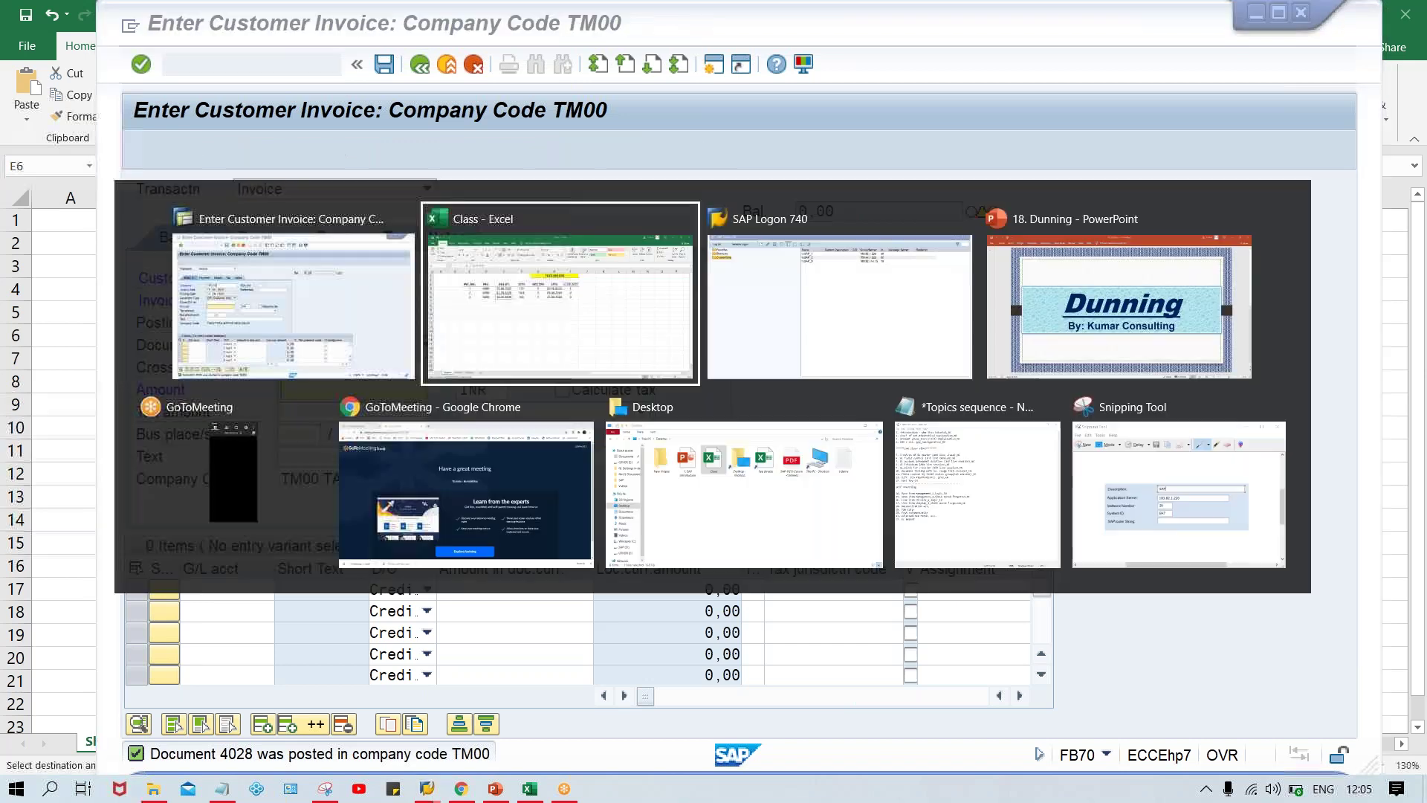
key(alt+Tab)
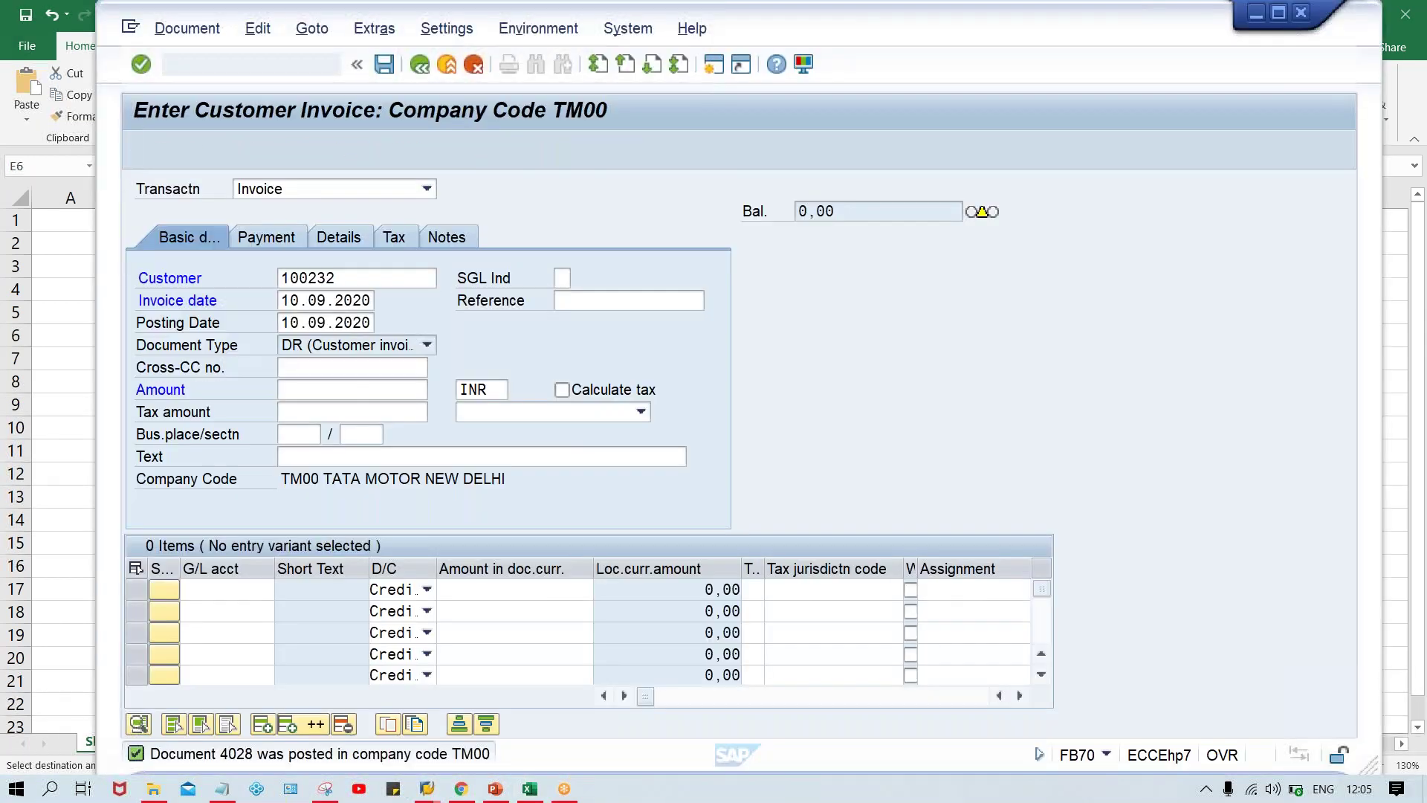
text(3000)
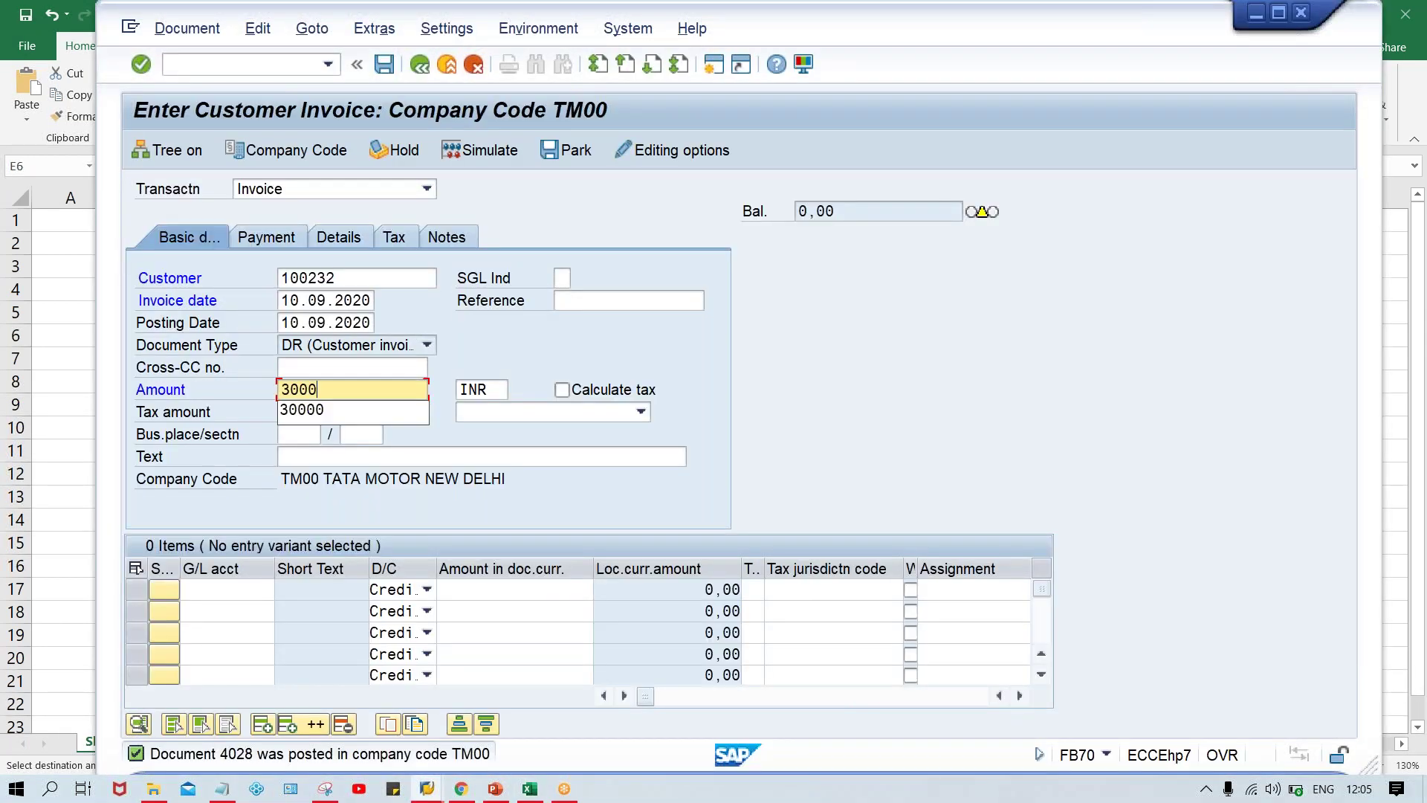
key(Return)
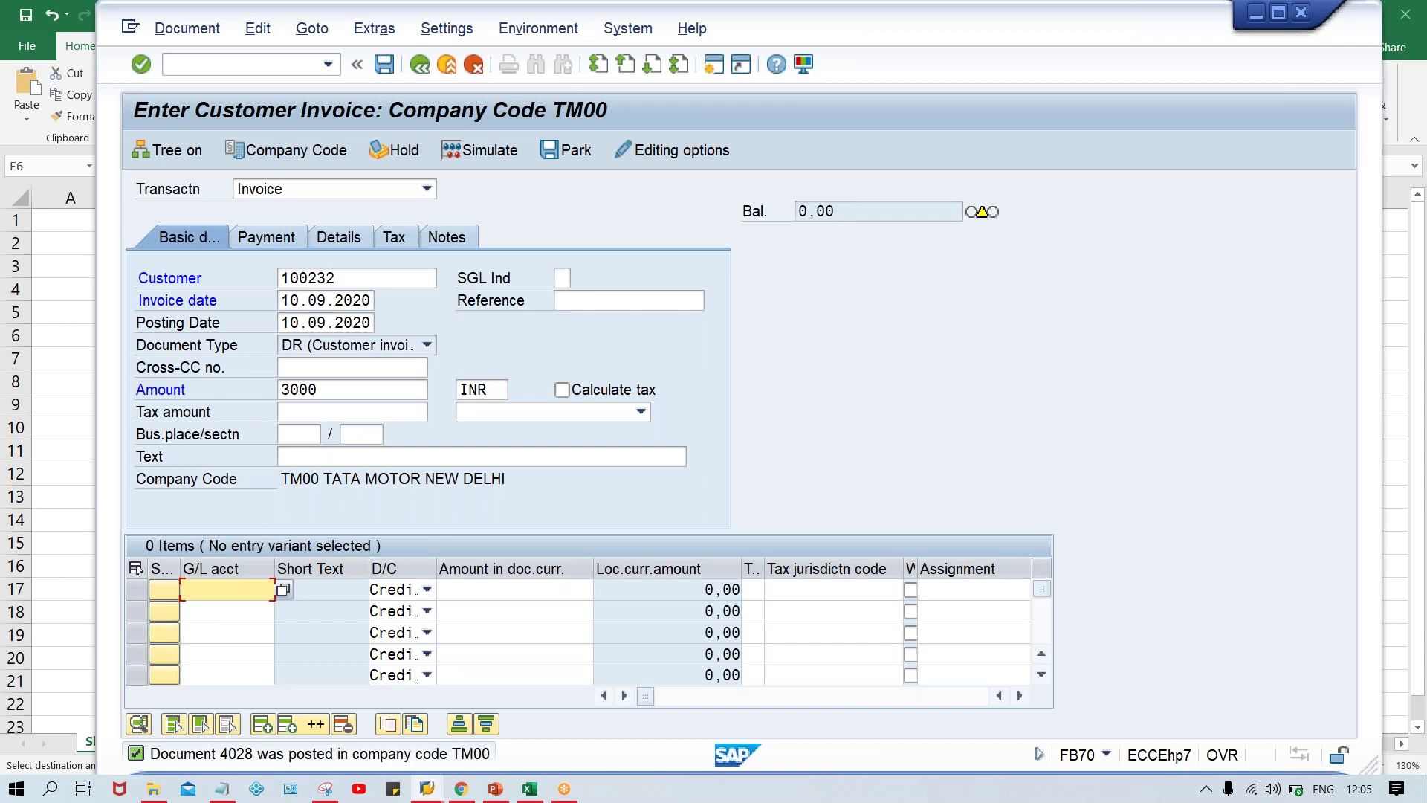
Add a line item on G/L account 3000 with amount 3000.
text(3)
key(Down)
key(Return)
click(515, 589)
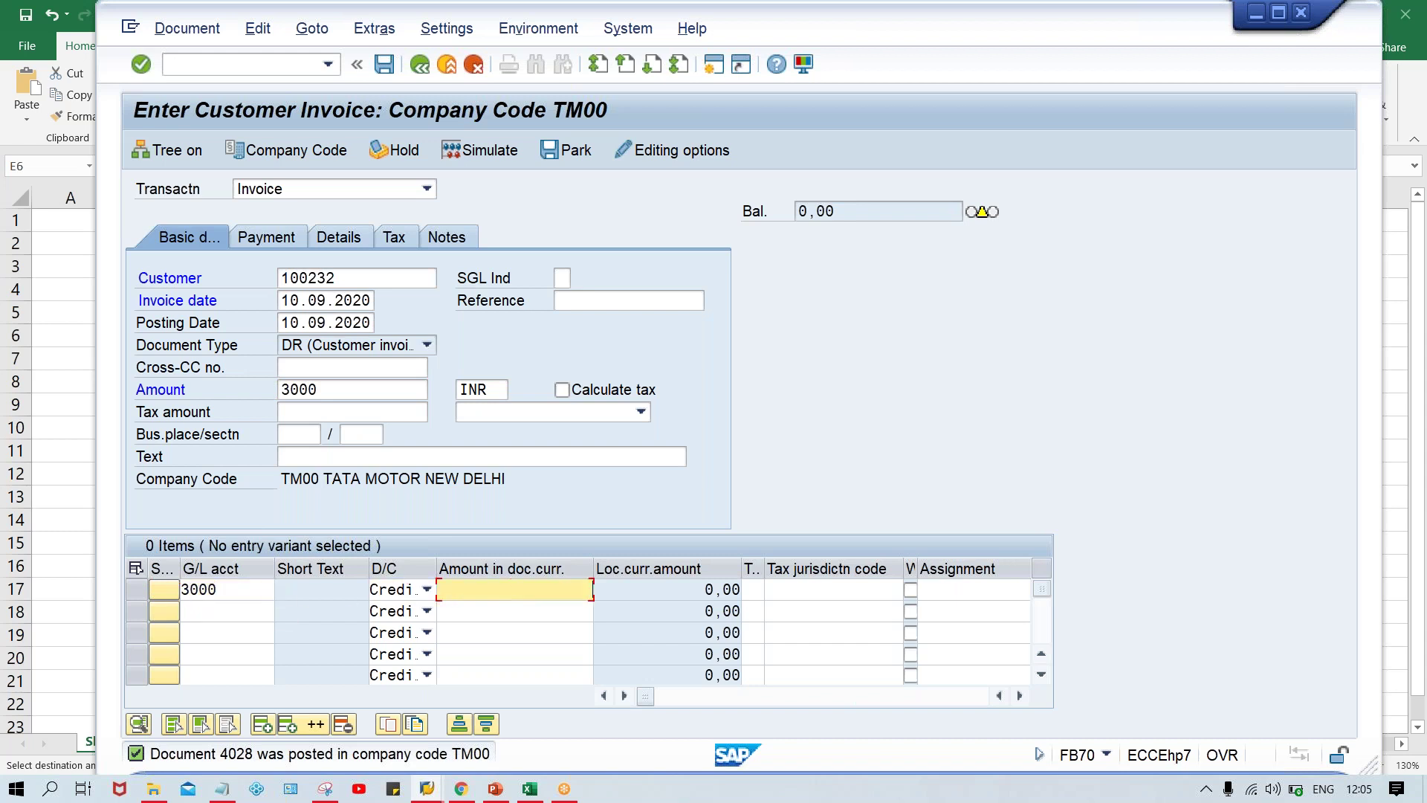
text(3000)
click(548, 587)
click(258, 593)
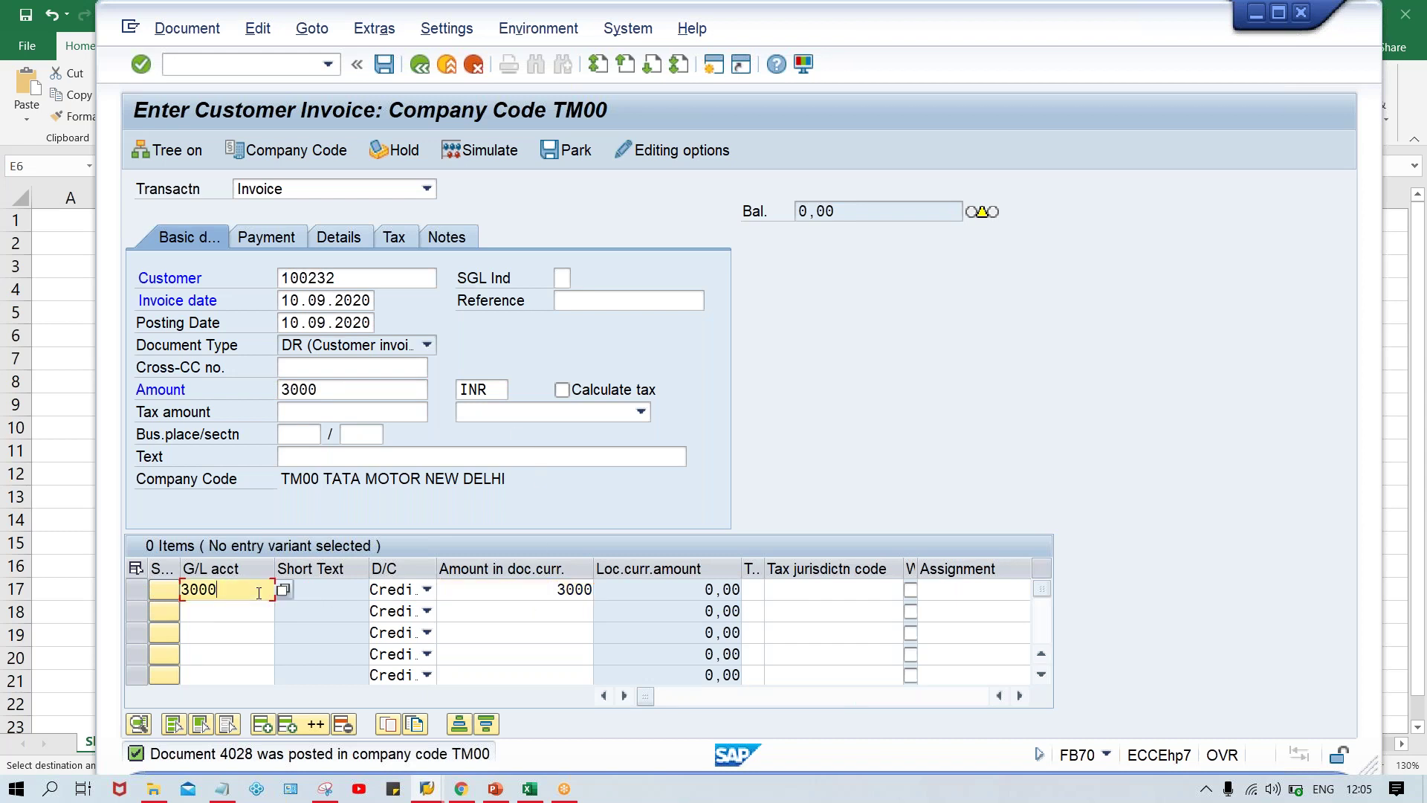
Acknowledge the future-date warning and post the invoice as document 4029.
key(Return)
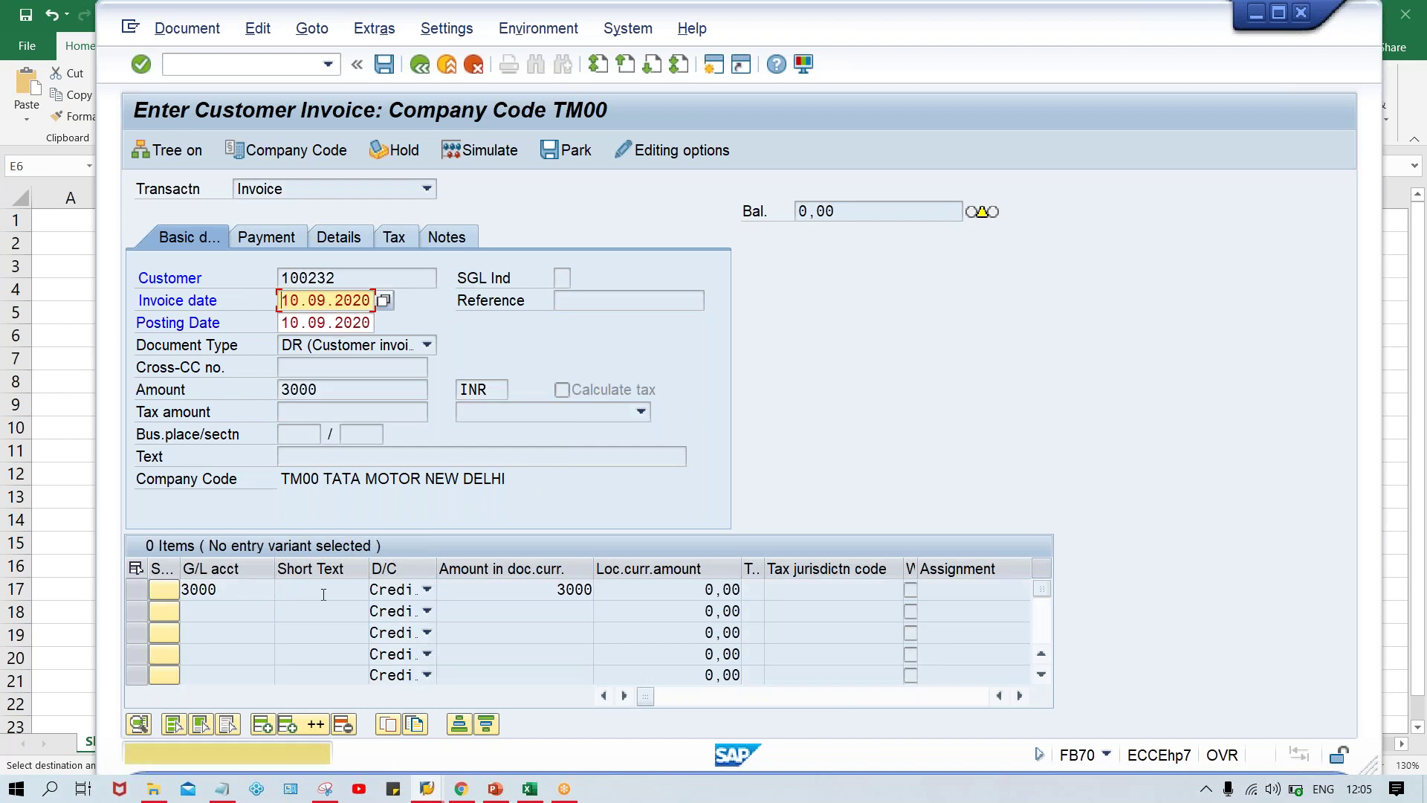
key(Return)
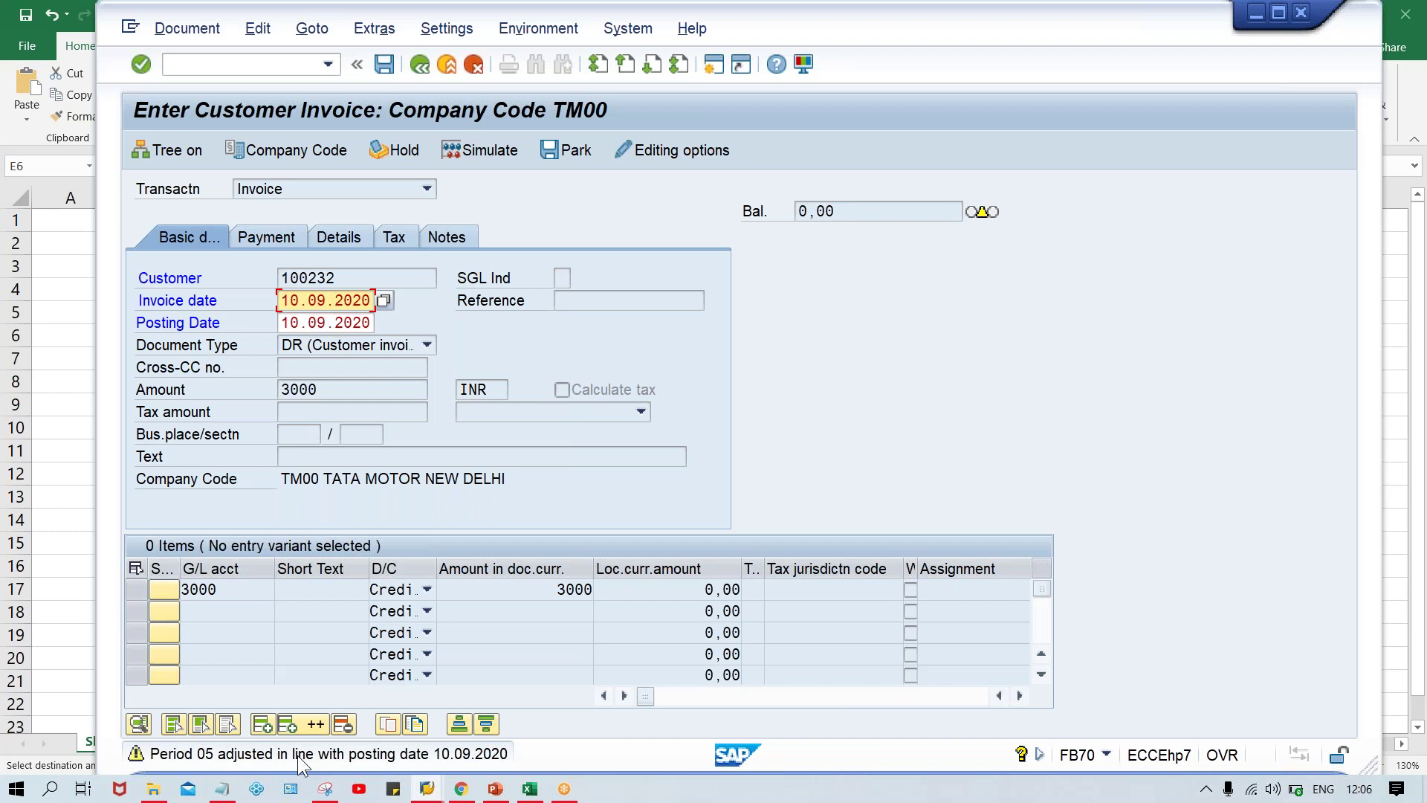
key(Return)
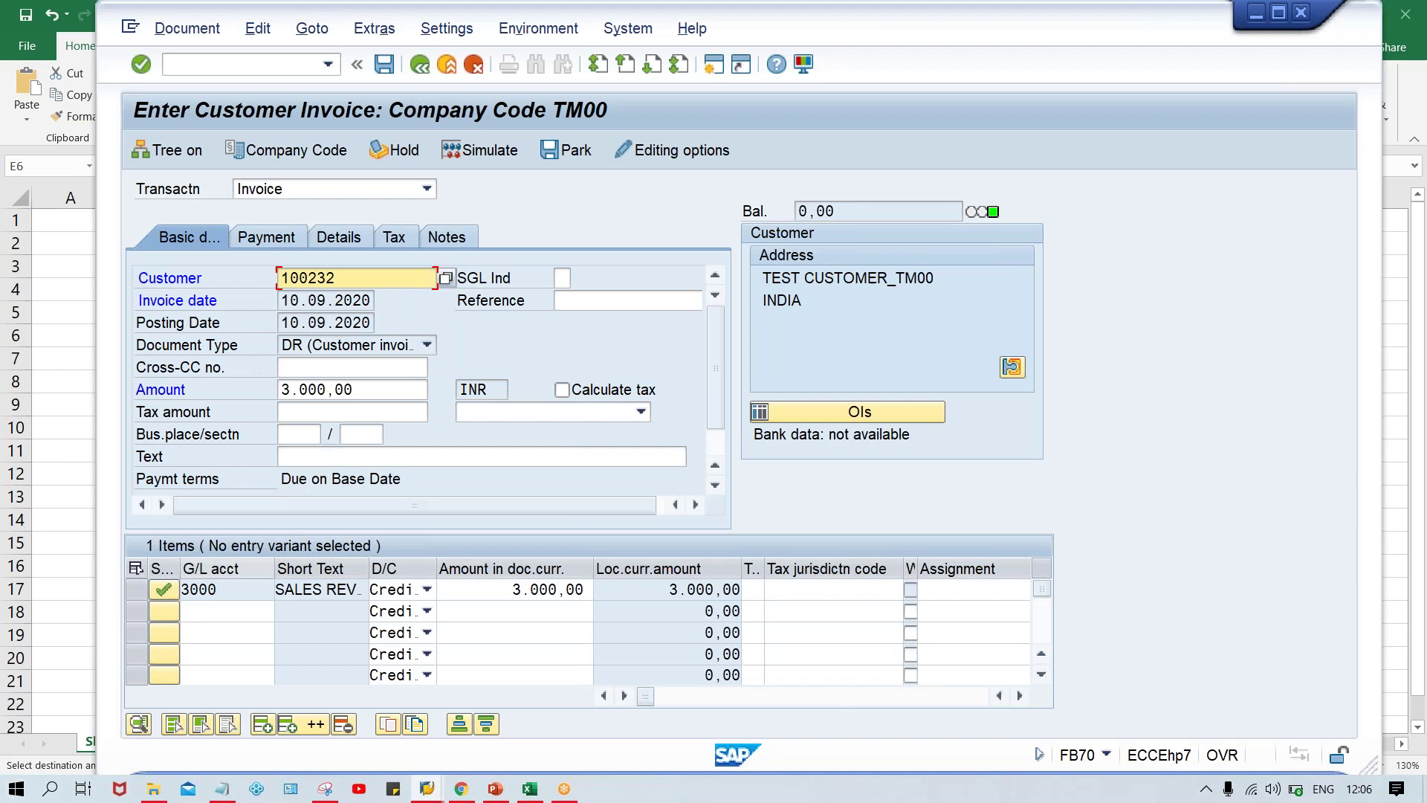
click(281, 588)
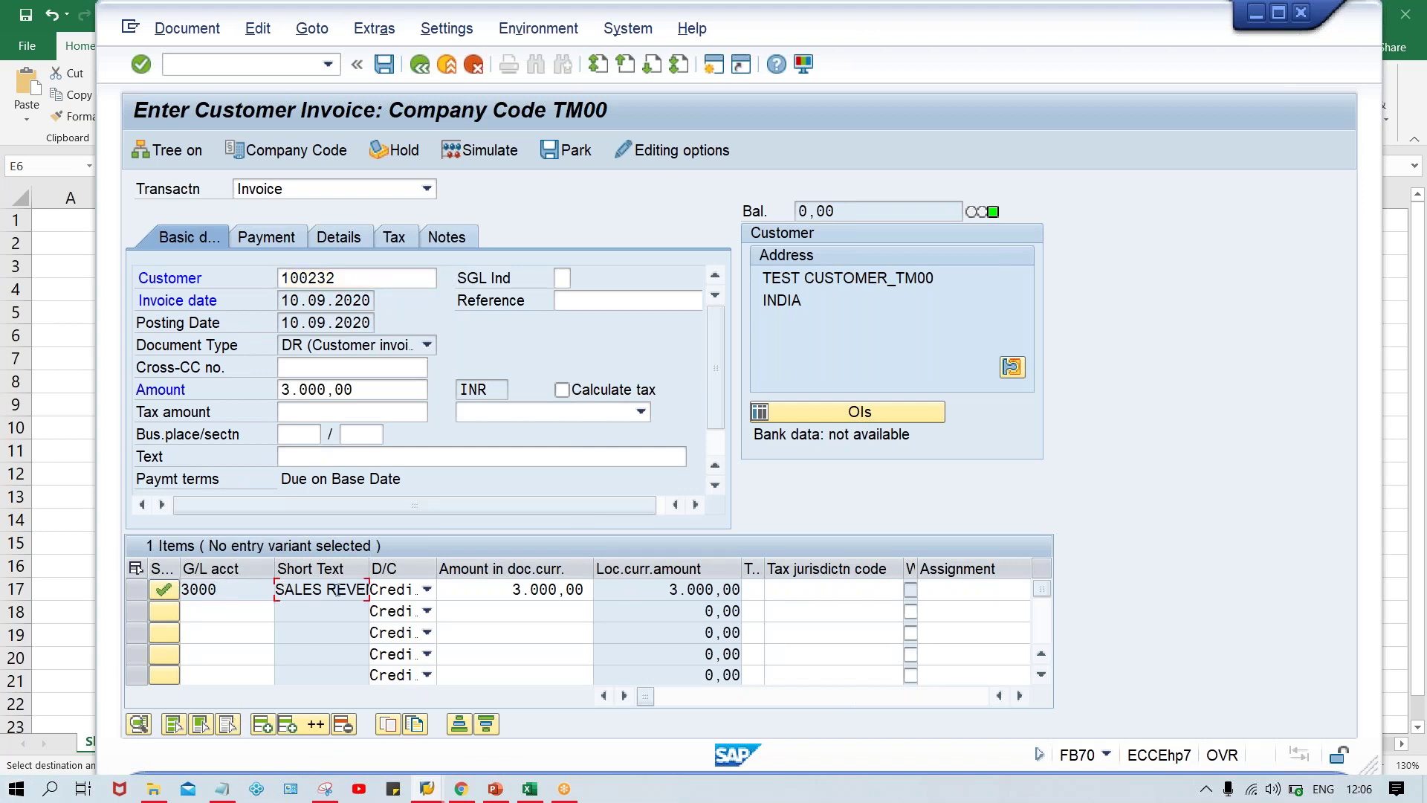
key(ctrl+s)
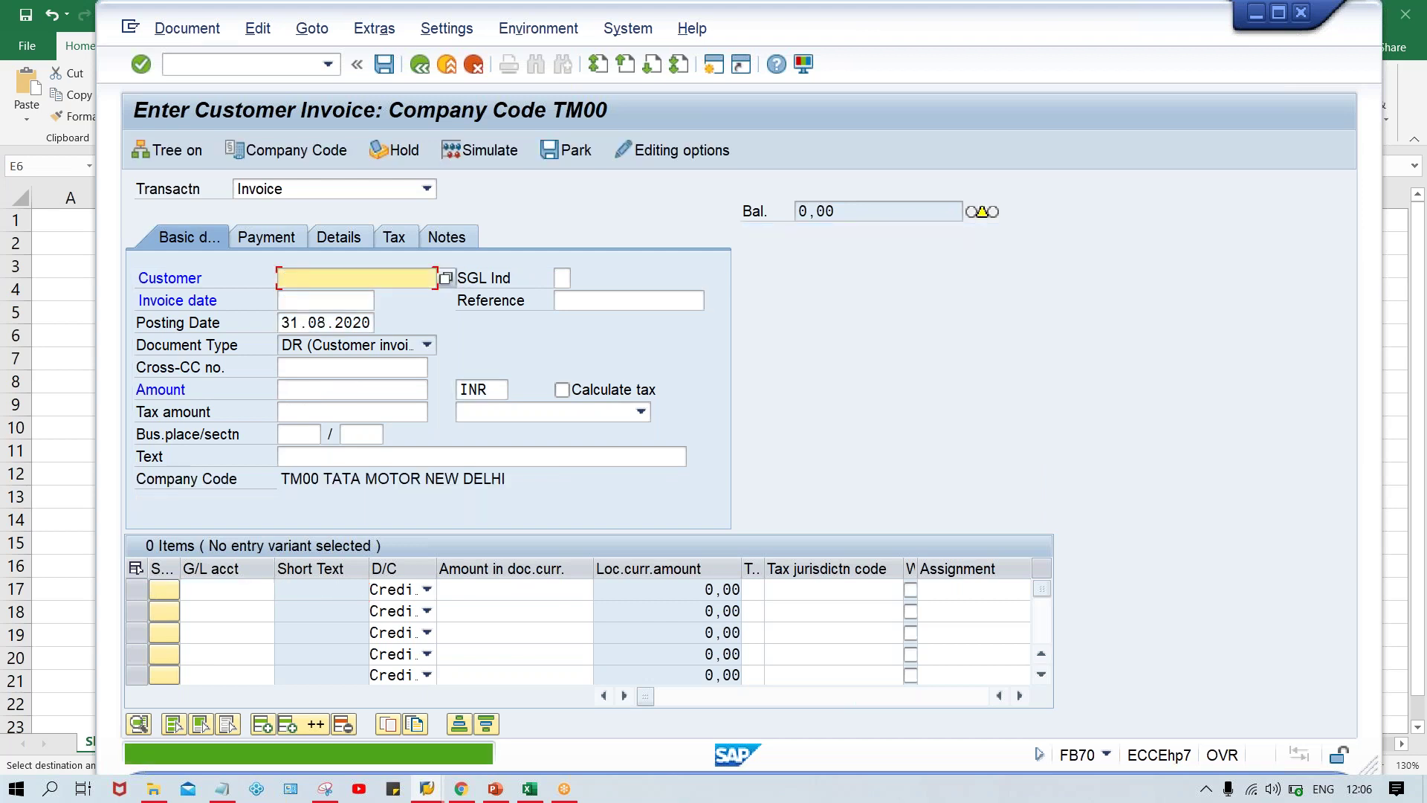
click(211, 65)
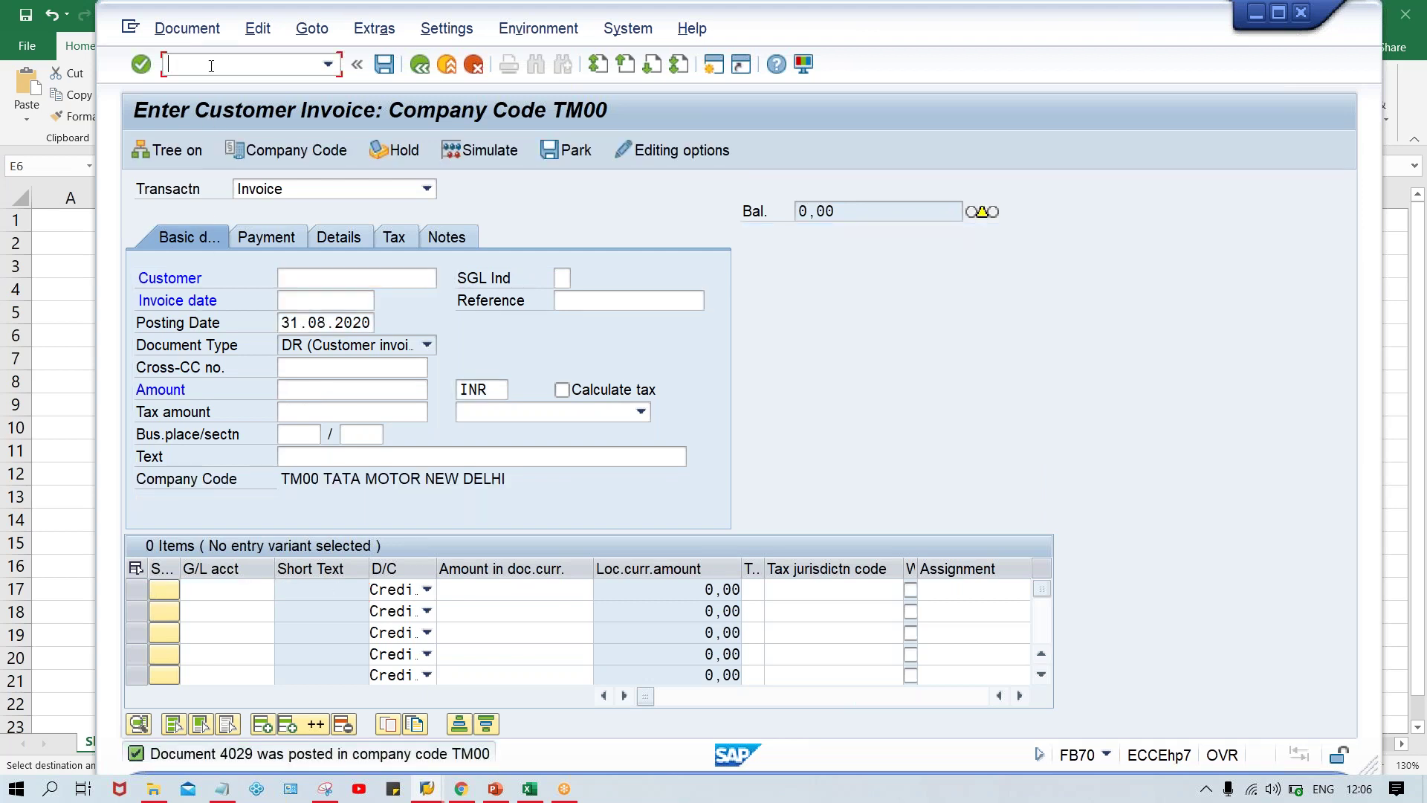
Run FBL5N to list open items 4027 and 4028 totalling 10.000,00 INR.
text(/NFBL5N)
key(Return)
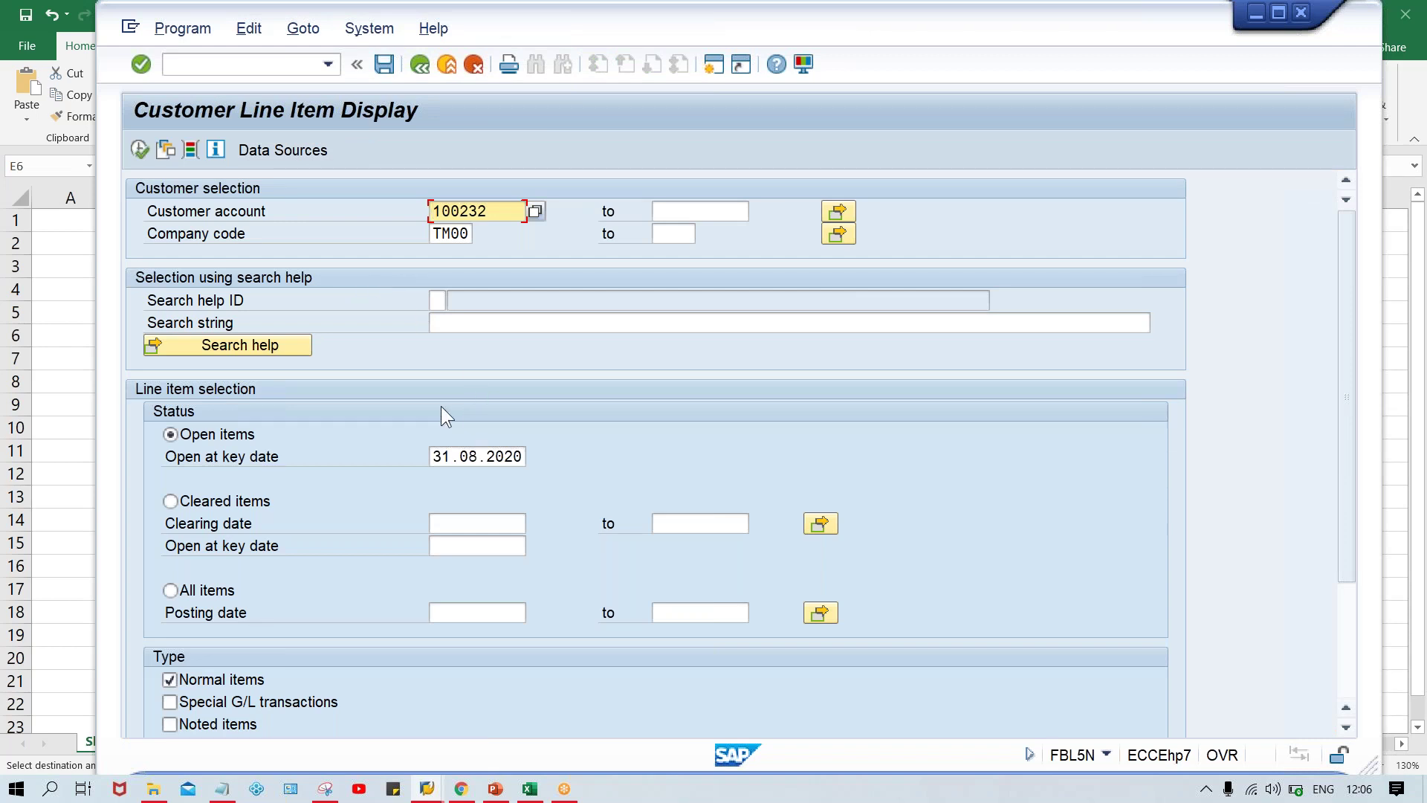
click(140, 150)
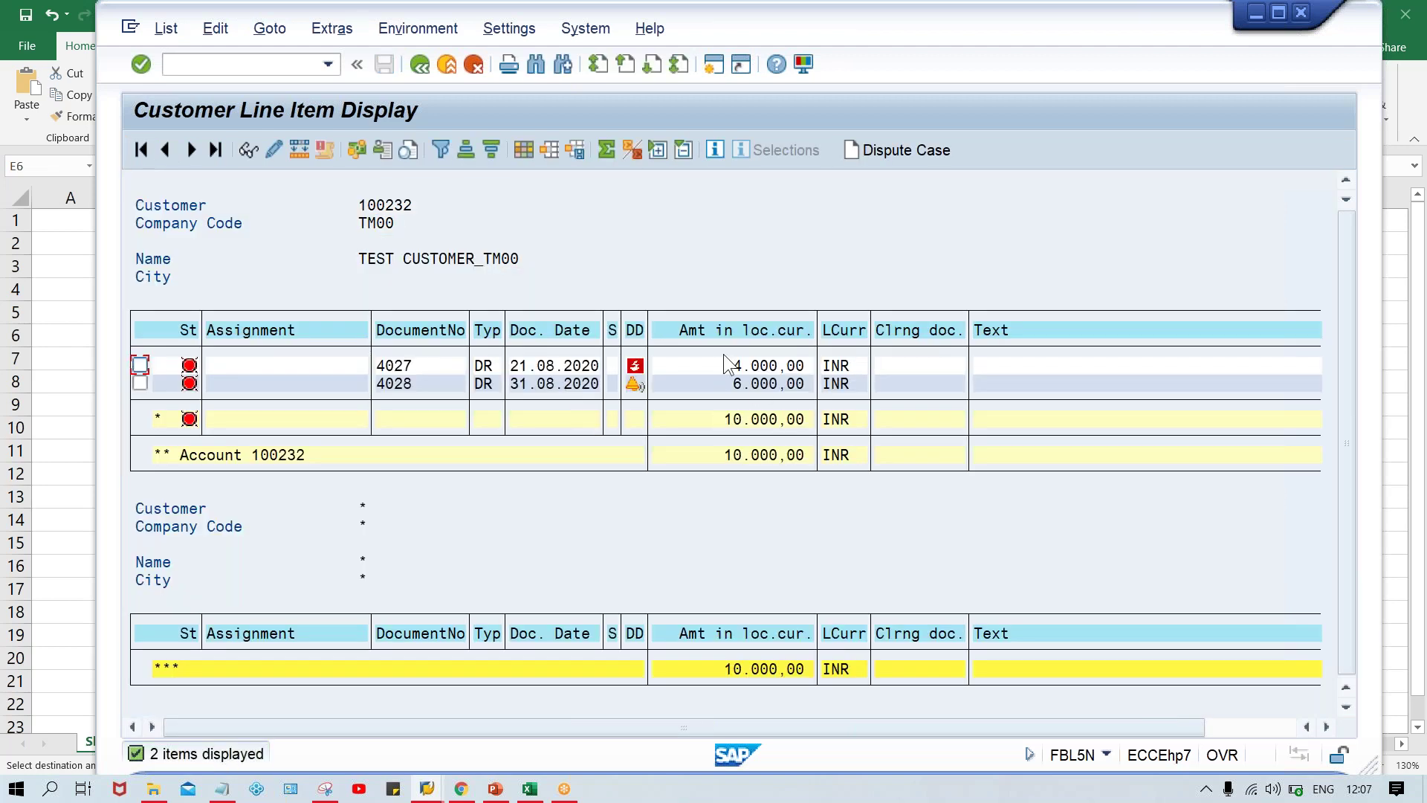
click(756, 389)
Return to the selection screen and select the open-items key date for replacement.
click(422, 64)
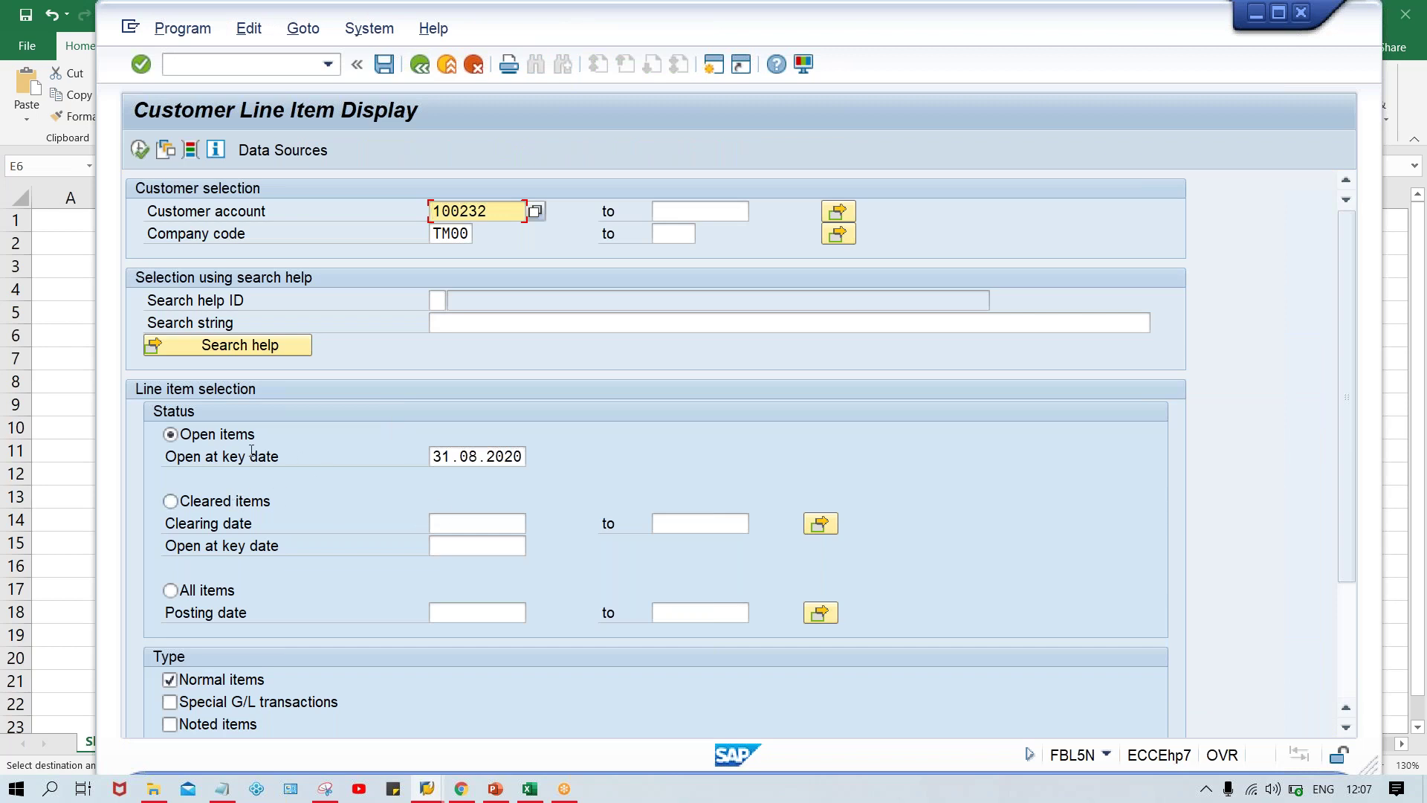
click(441, 463)
key(ctrl+a)
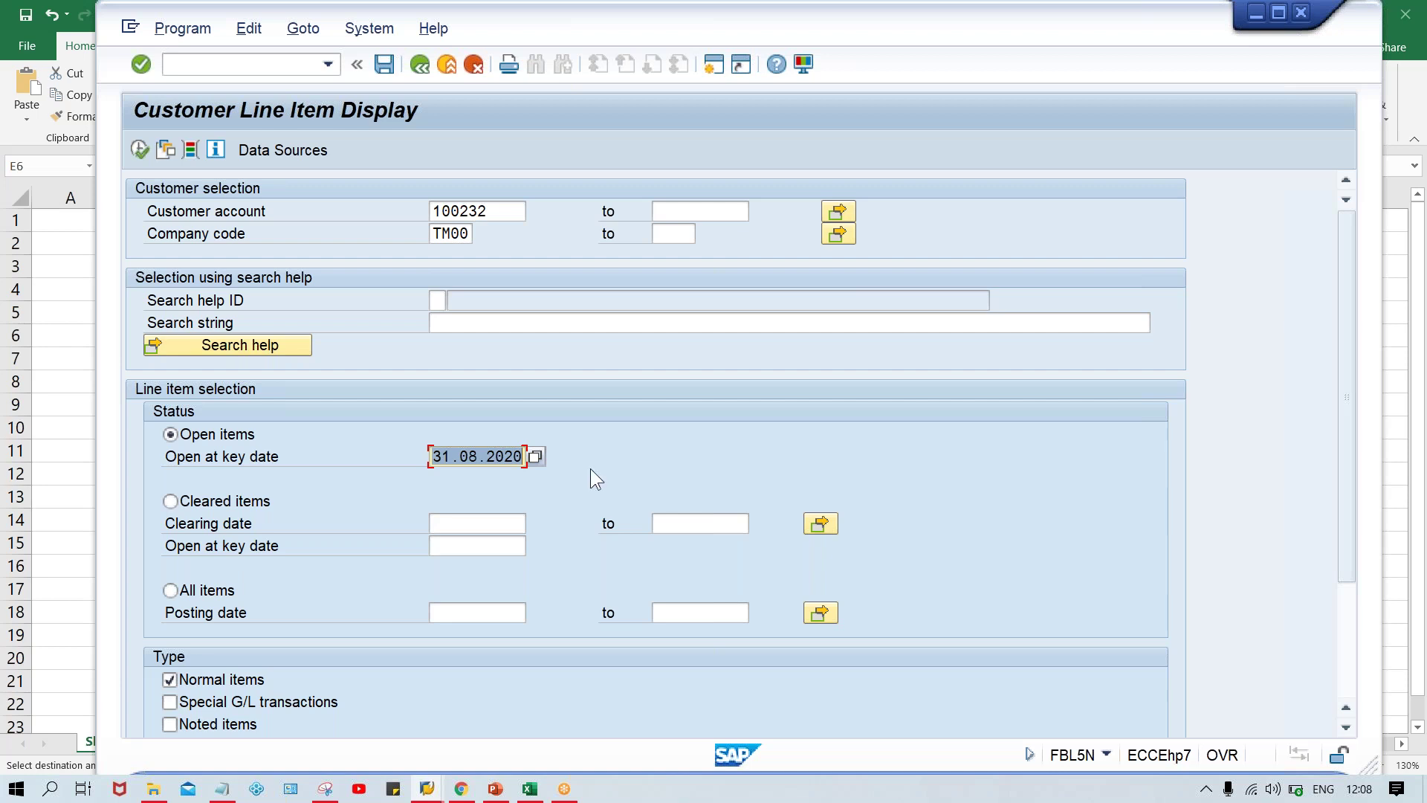
Run FBL5N with All items selected and no posting-date limits for customer 100232 in TM00.
click(451, 455)
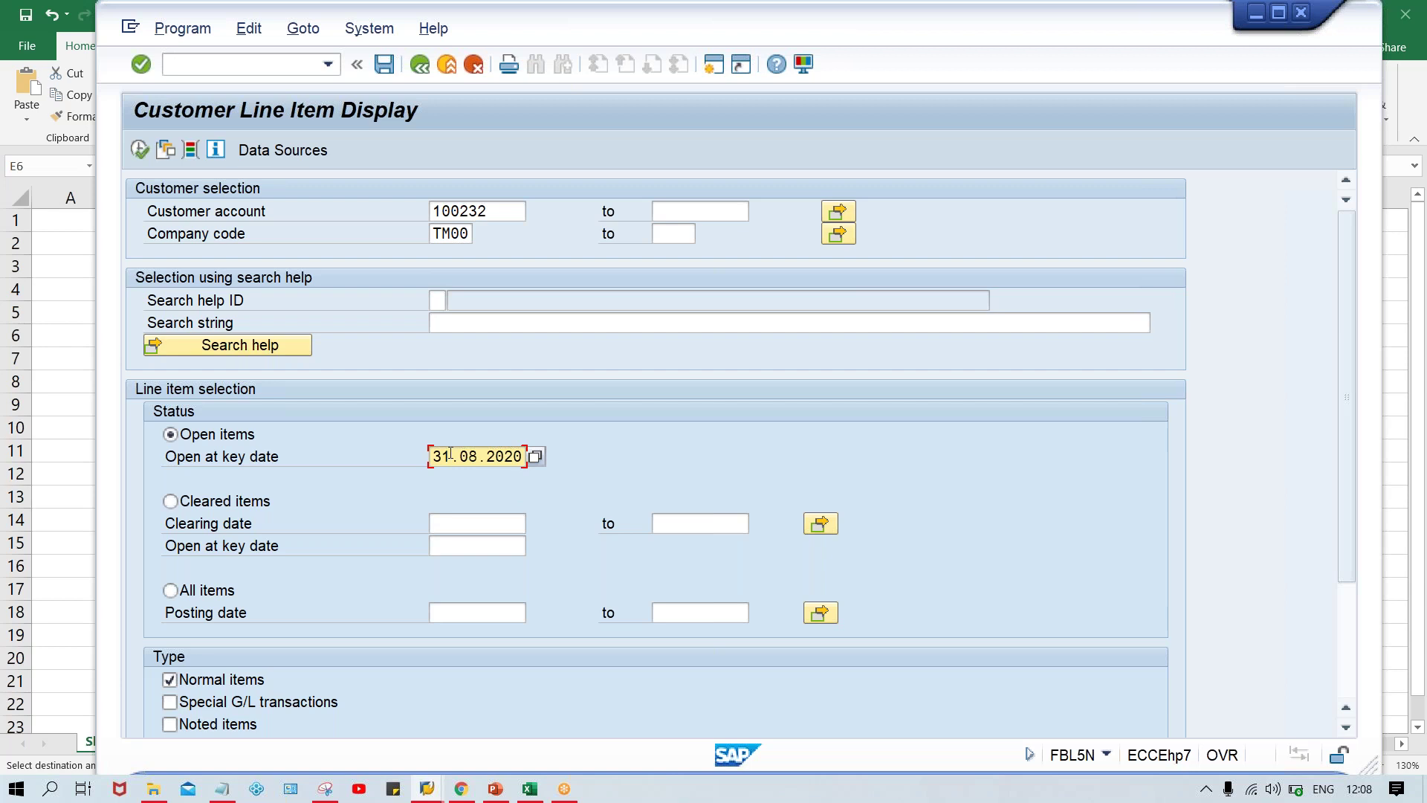
click(194, 587)
click(482, 611)
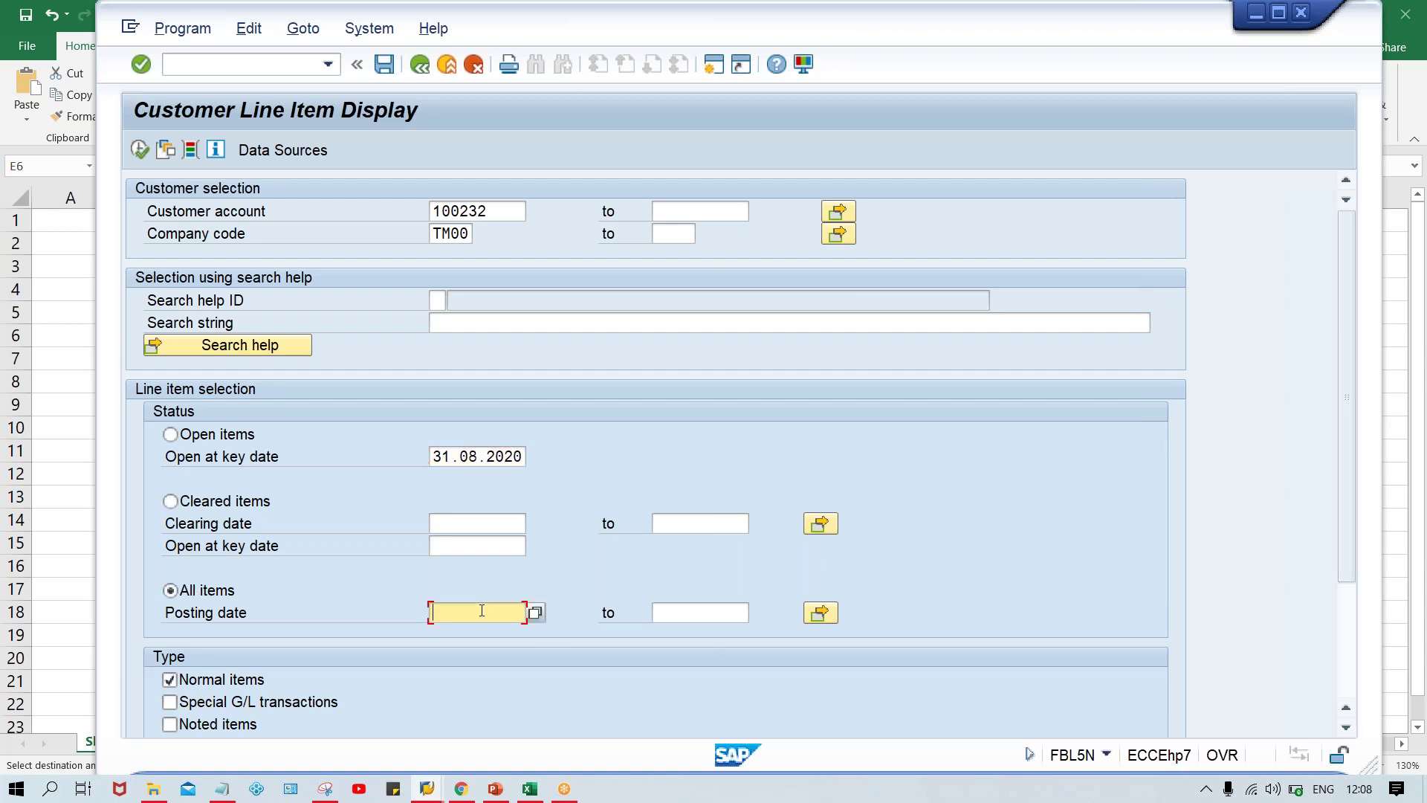
click(714, 606)
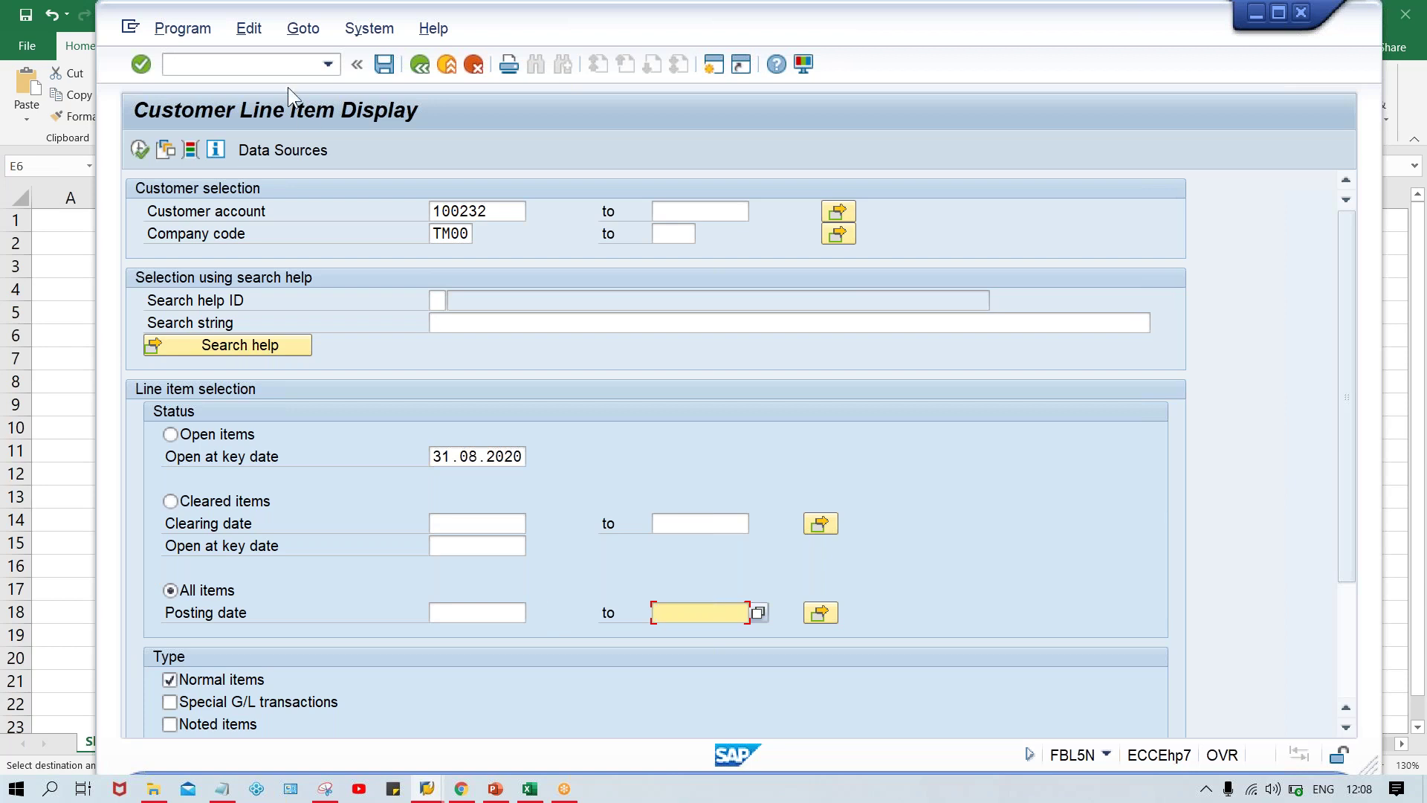
click(139, 148)
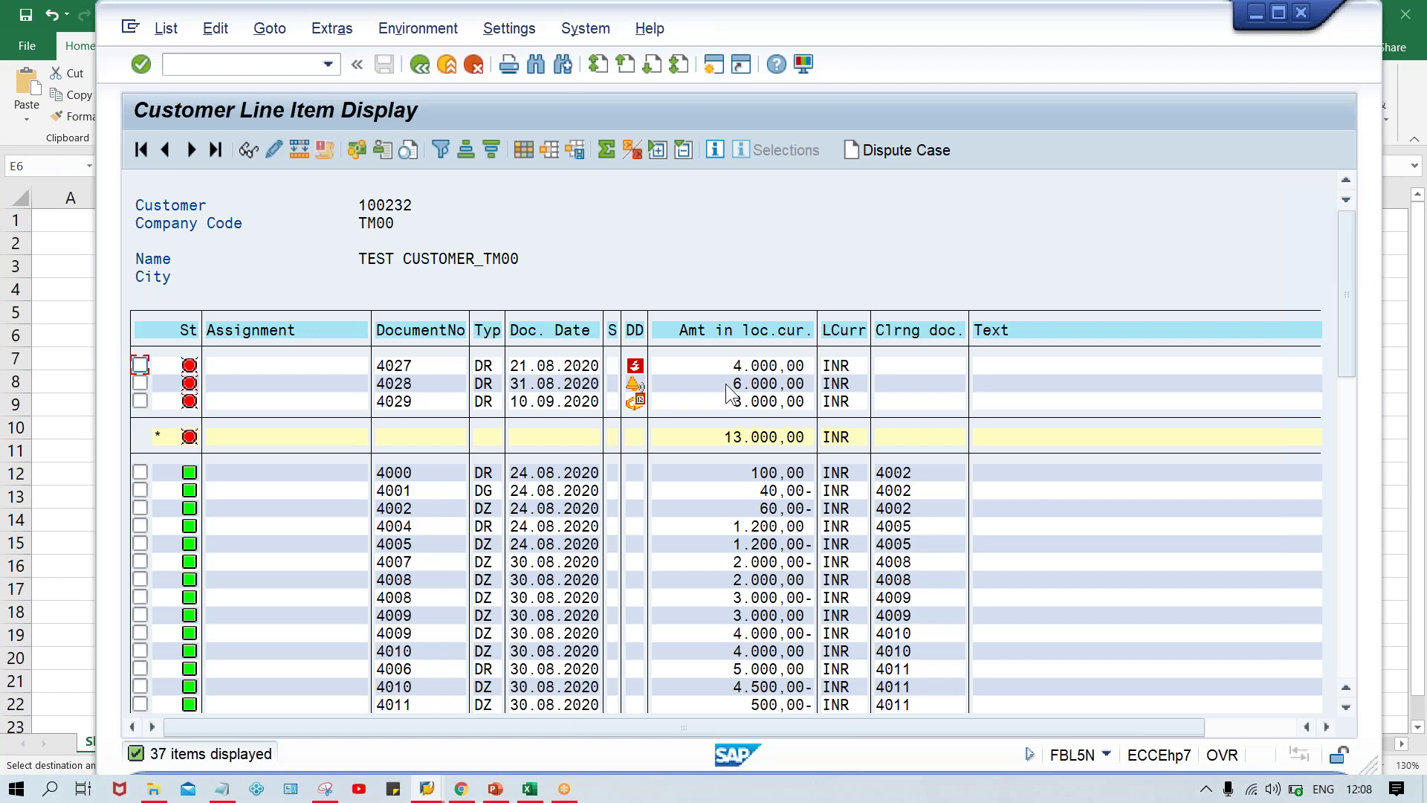
mouse_move(637, 372)
click(570, 330)
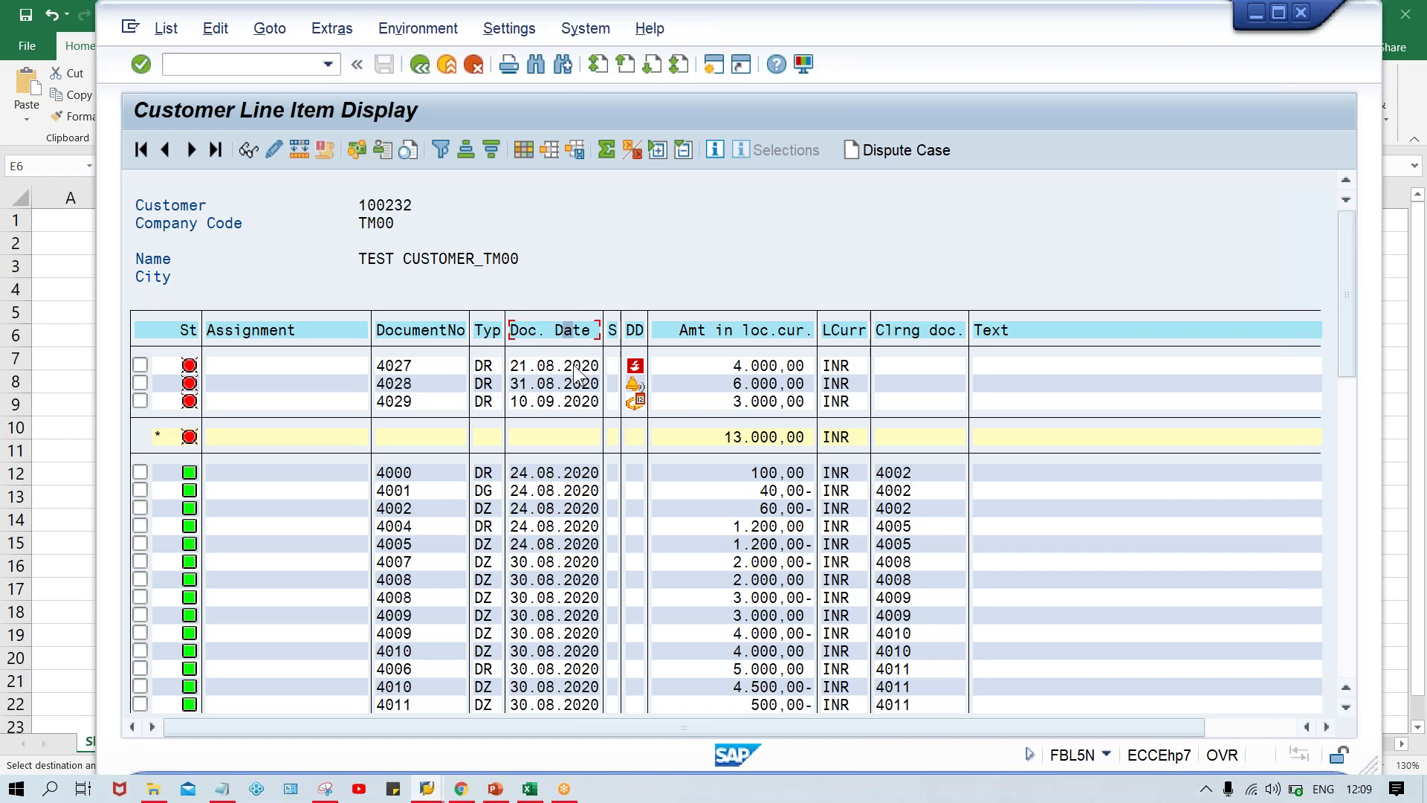
click(532, 383)
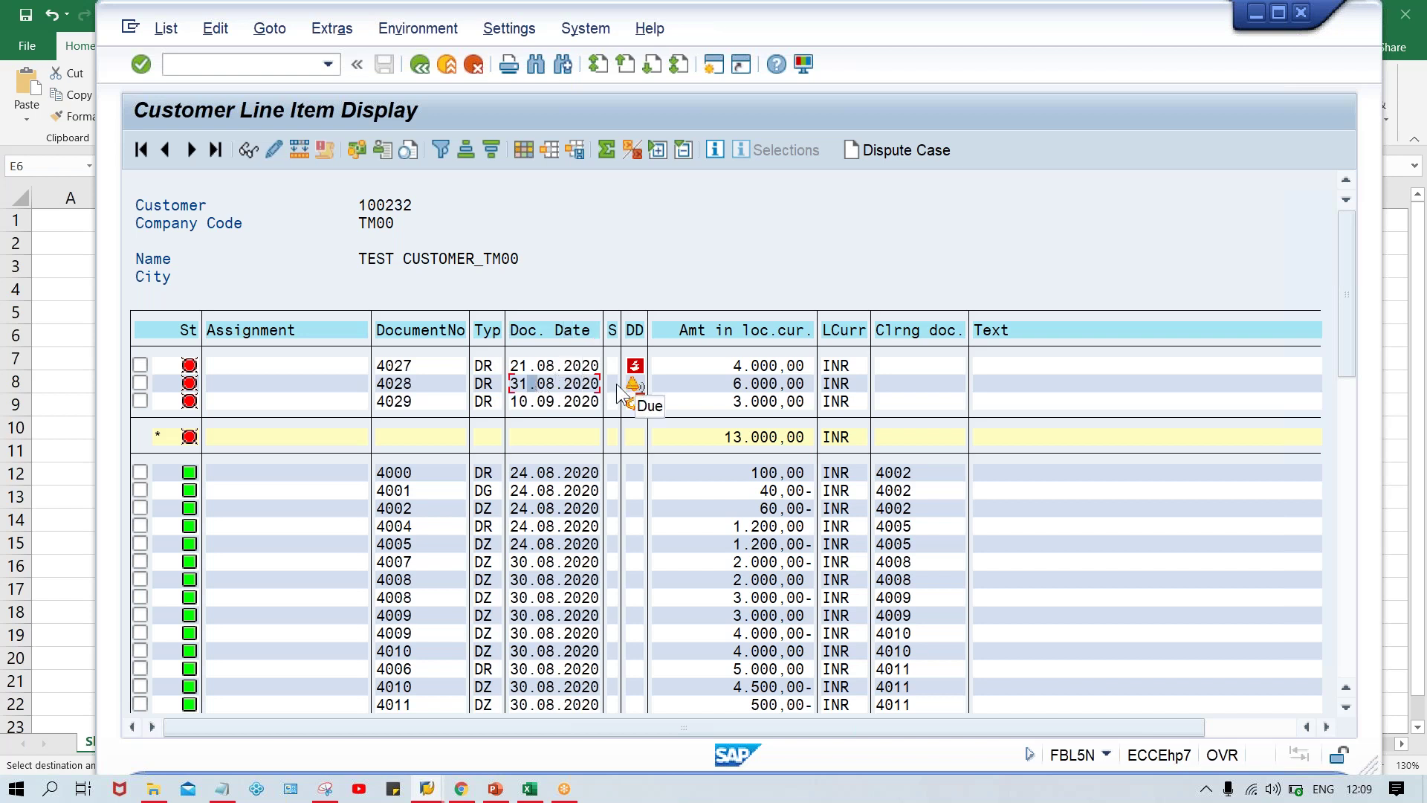
click(540, 401)
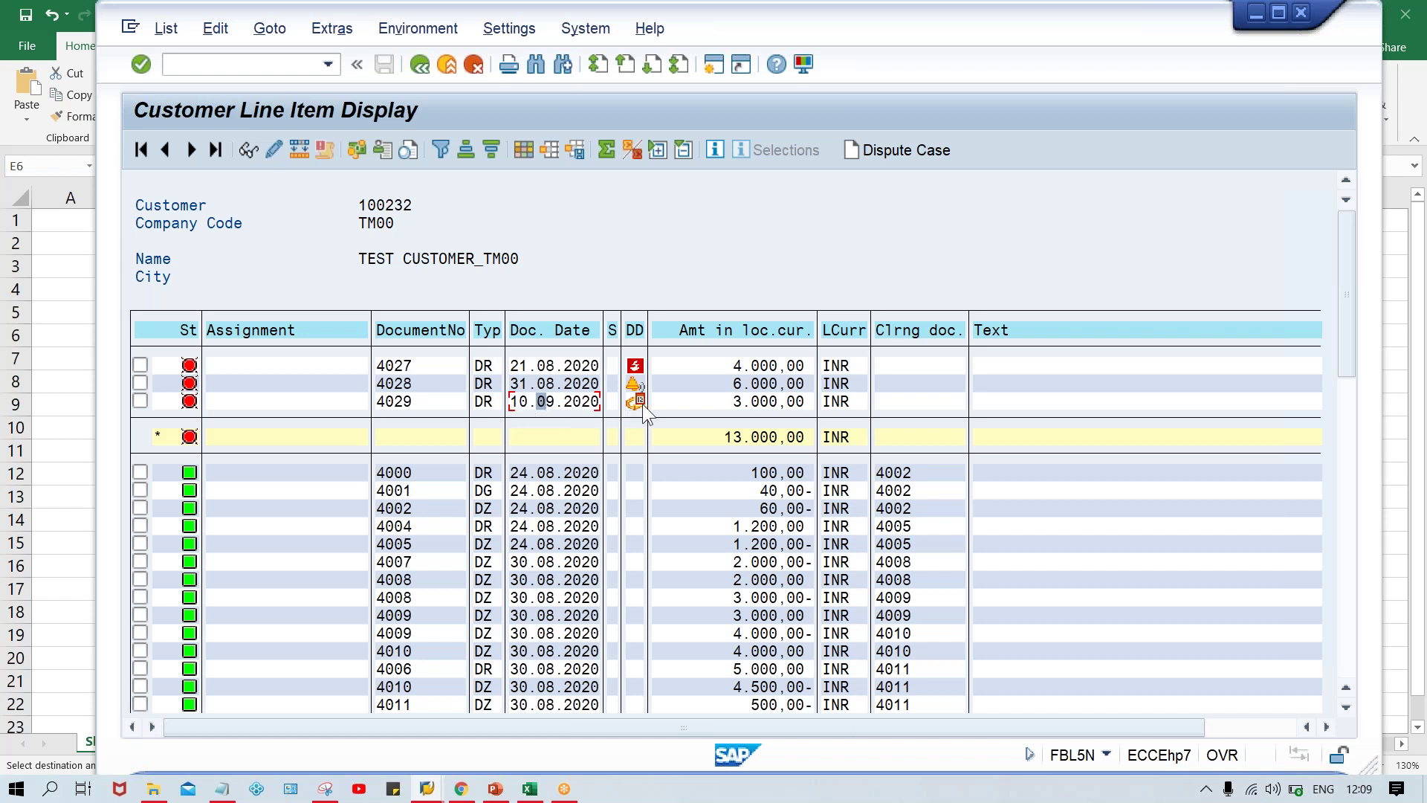
mouse_move(631, 406)
click(706, 363)
click(531, 789)
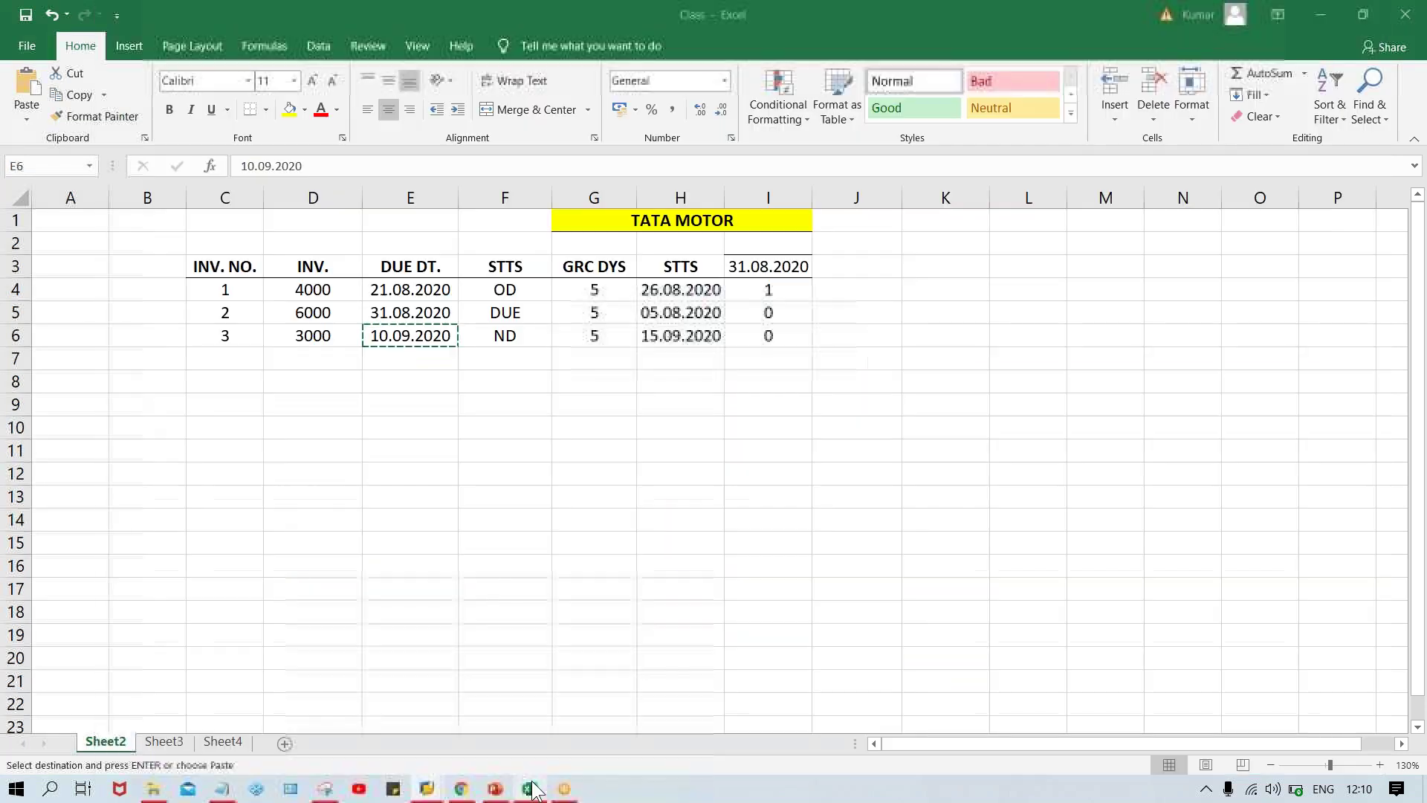
double_click(754, 288)
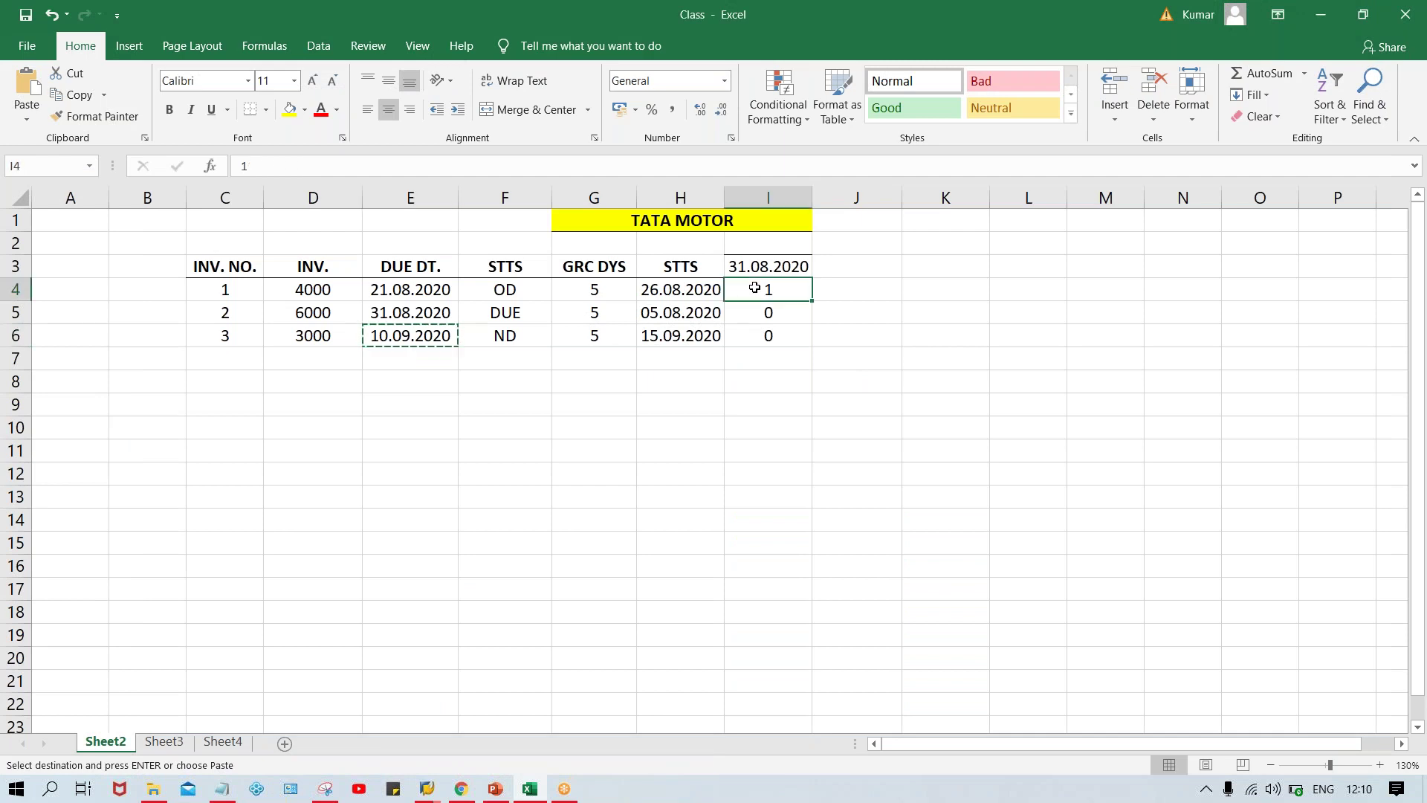
click(751, 330)
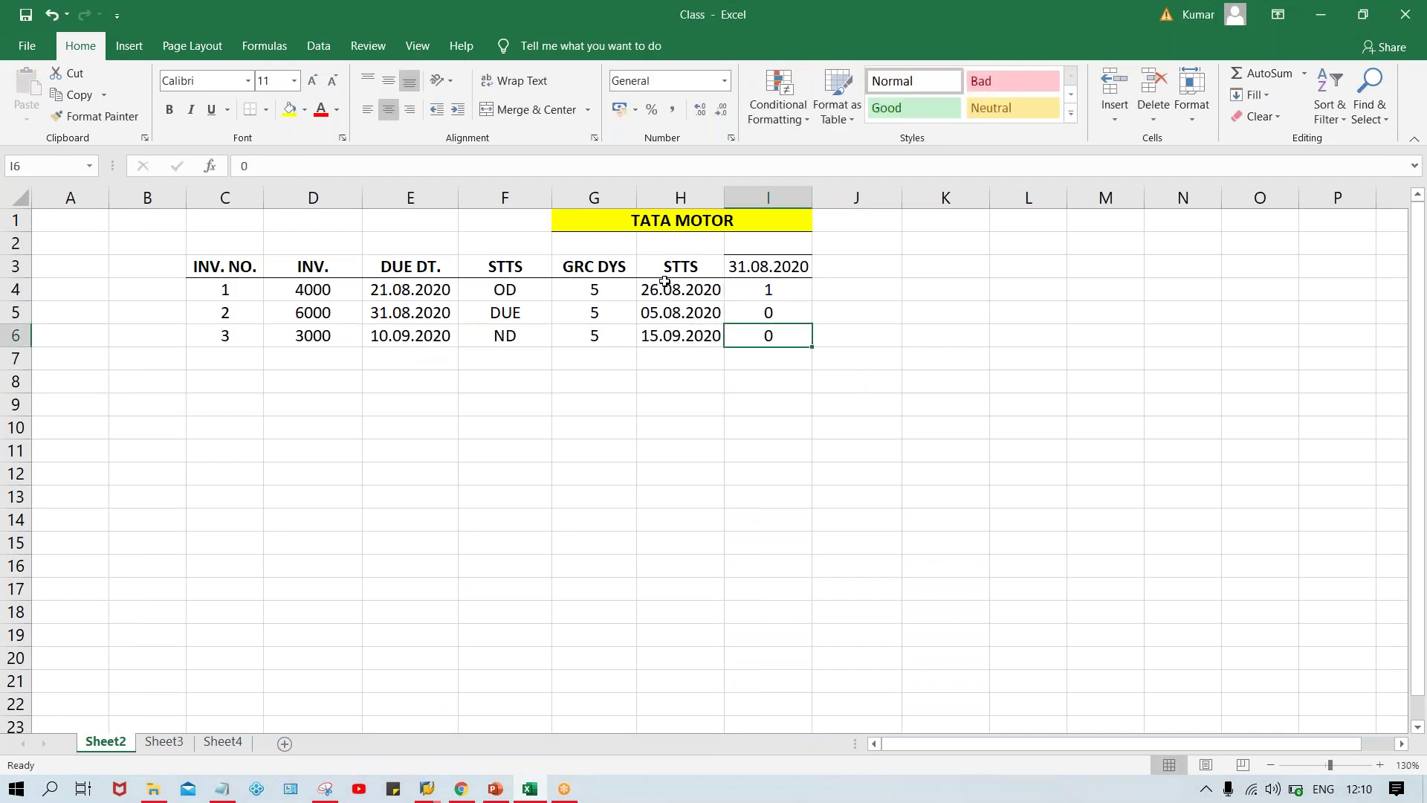
click(669, 286)
click(298, 291)
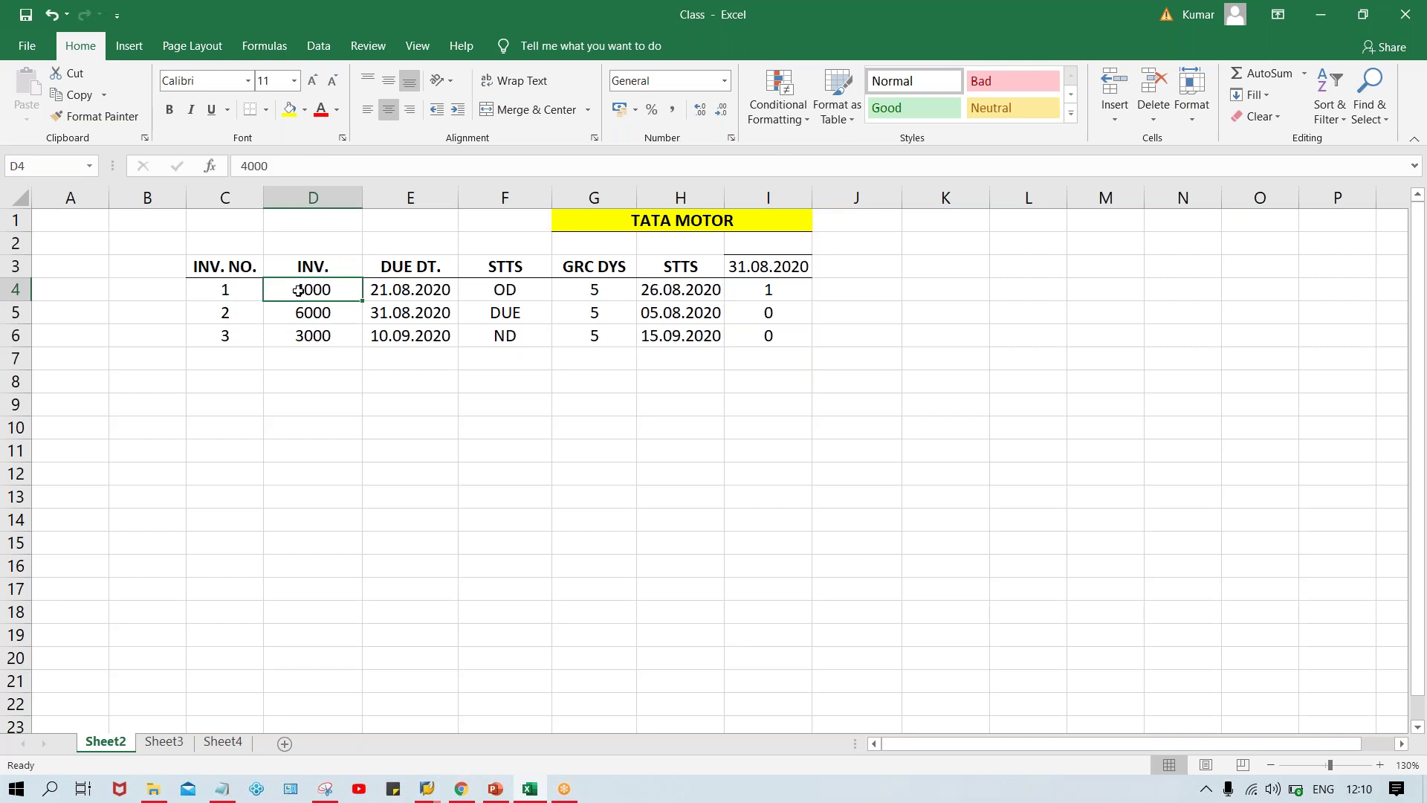
click(758, 292)
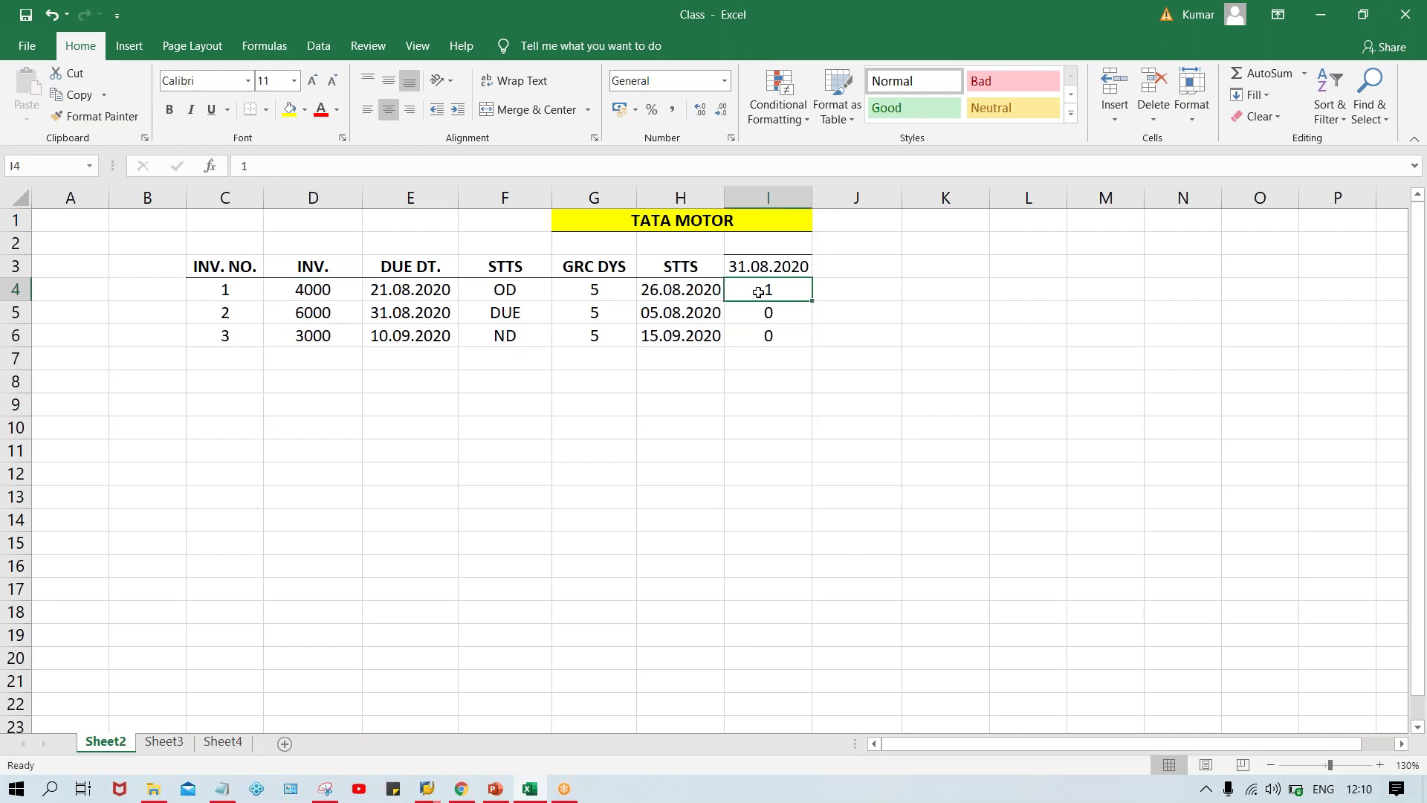
click(758, 312)
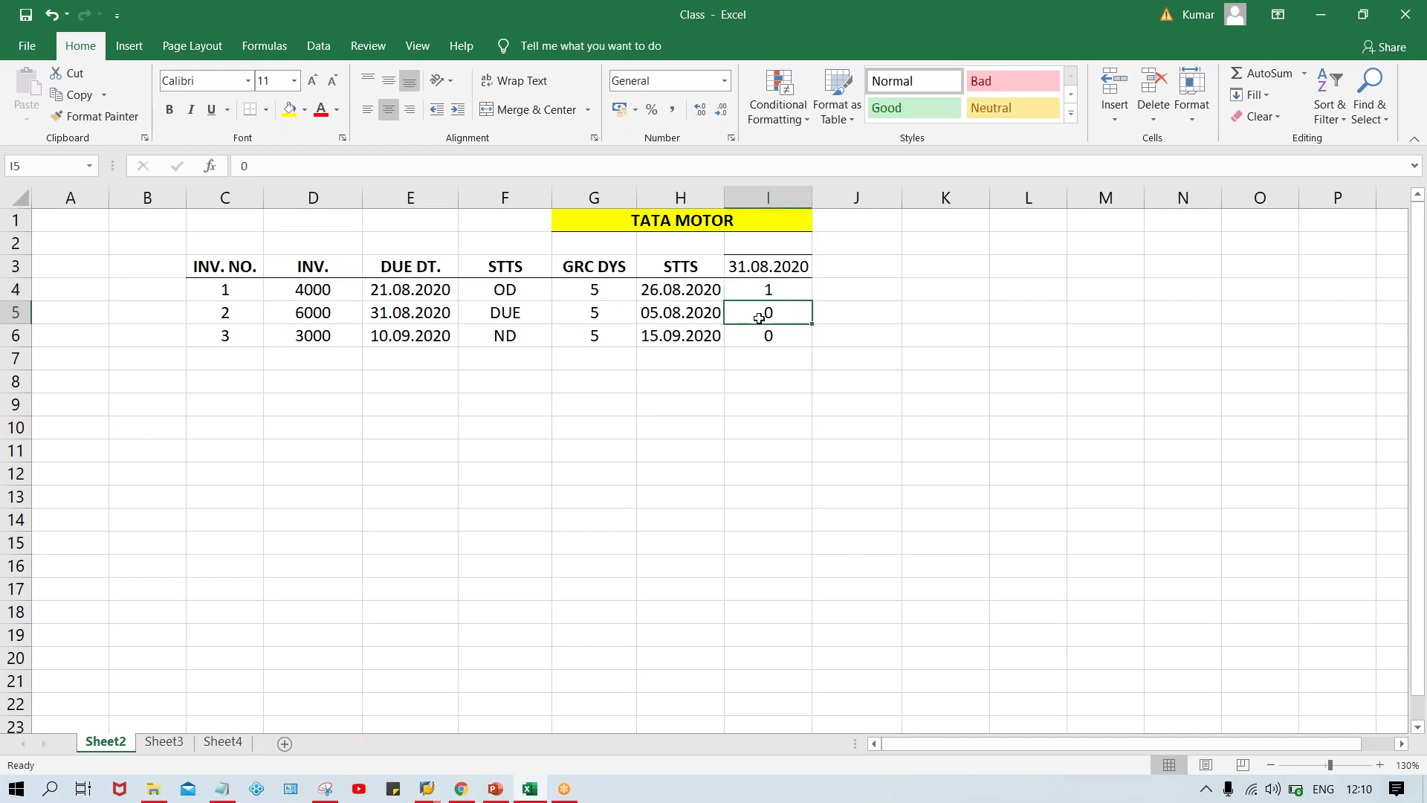
click(429, 790)
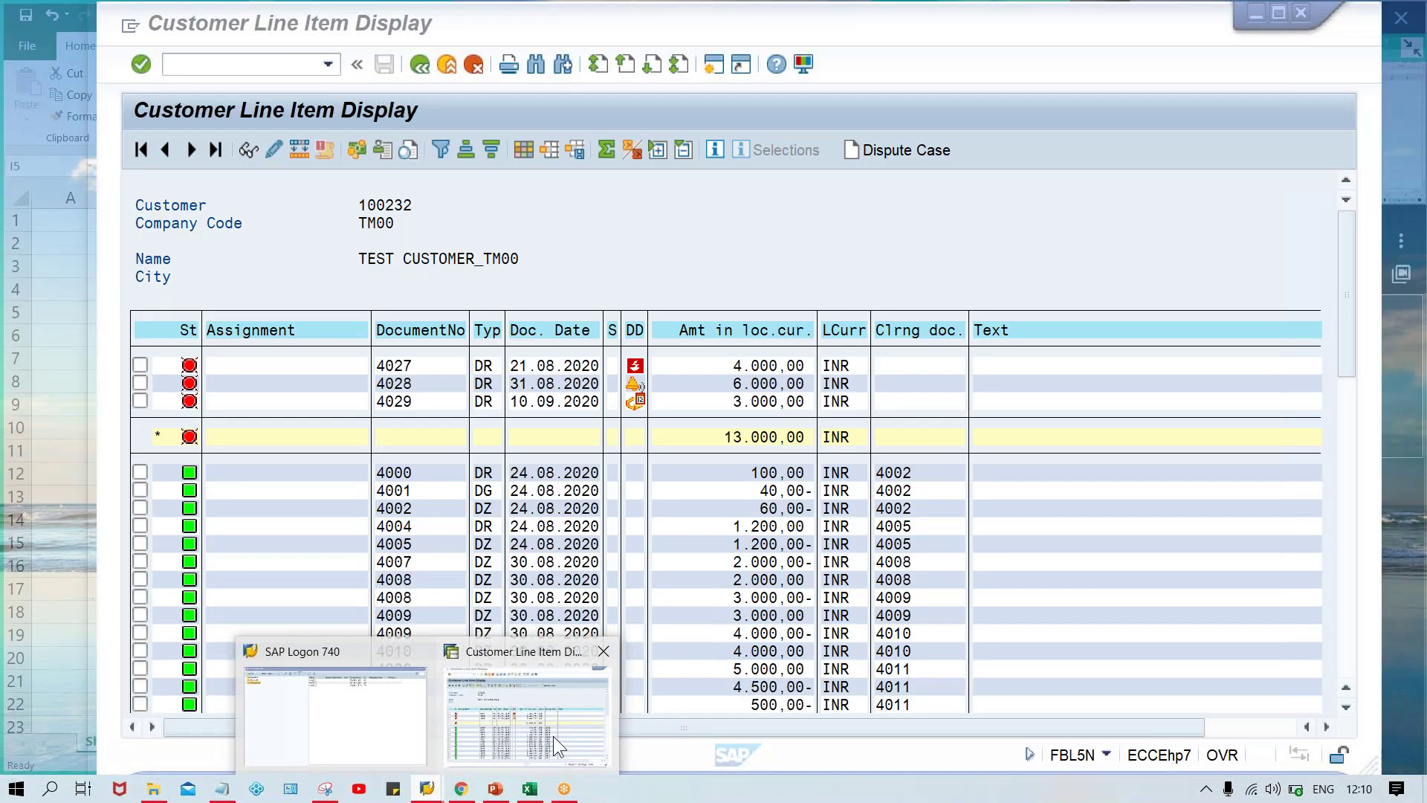
Start a new SAP session from the Customer Line Item Display window.
click(553, 736)
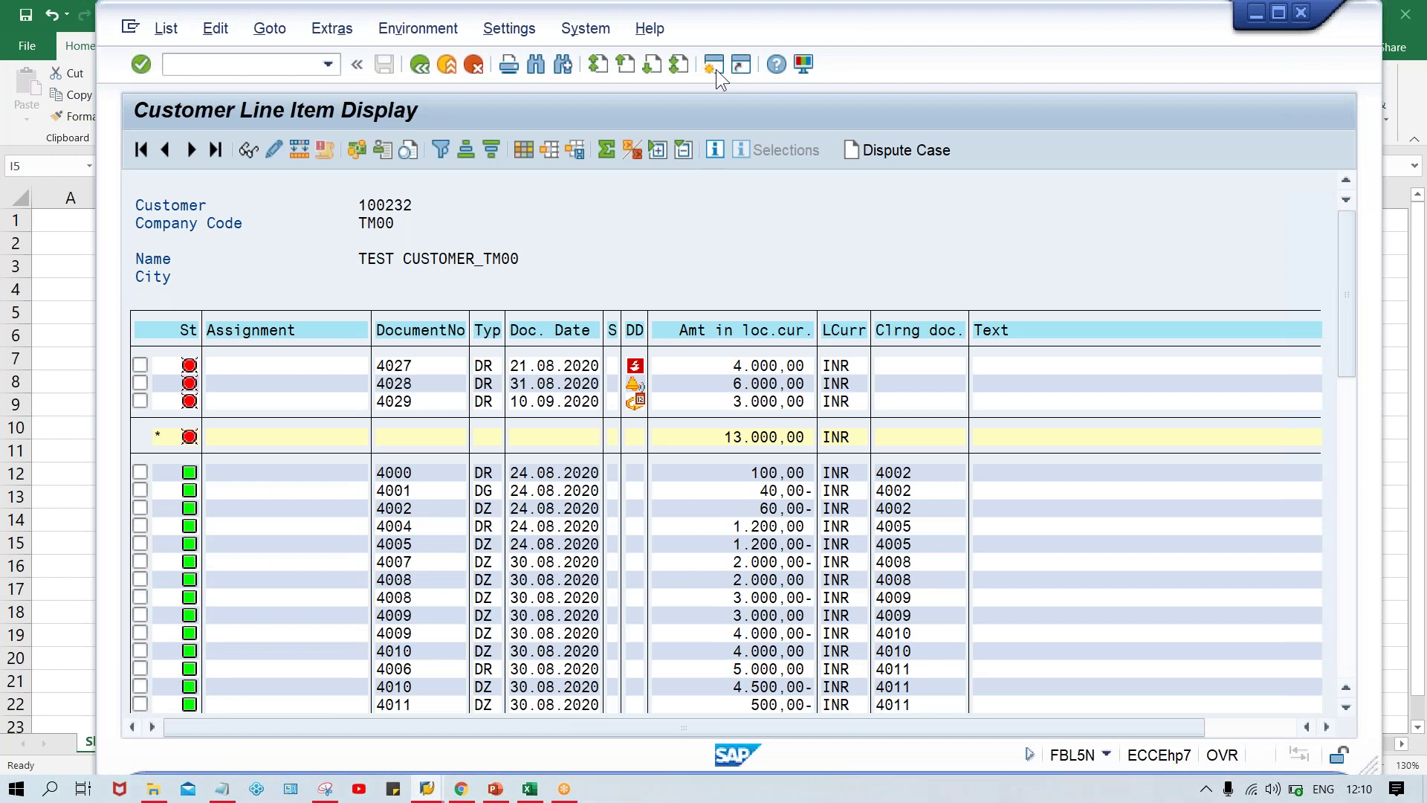
click(716, 69)
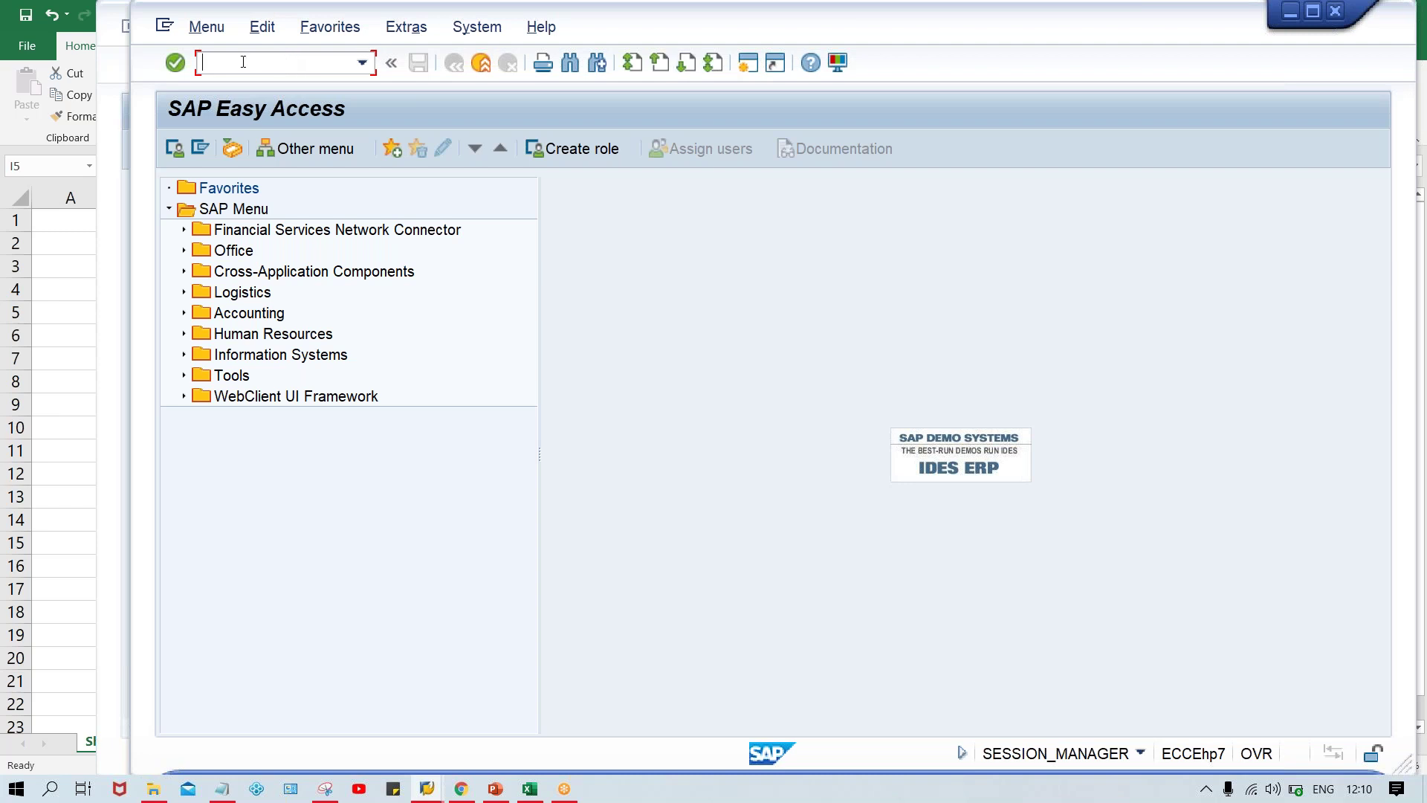
Launch the dunning transaction F150 from the command field.
text(FB)
key(BackSpace)
text(150)
key(Return)
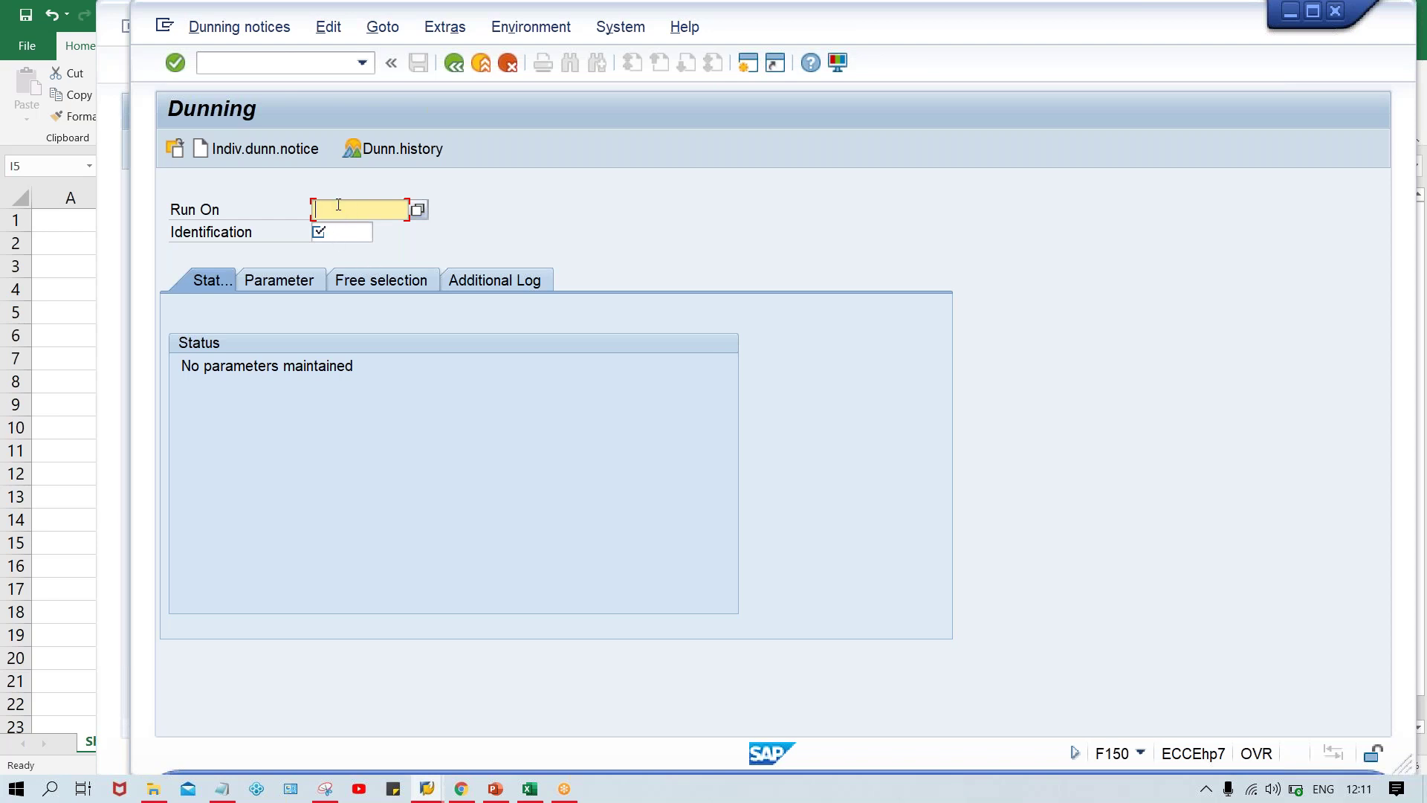
Enter run date 31.08.2020 and identification TM000, dismissing the battery notification.
text(31.08.2020)
click(338, 234)
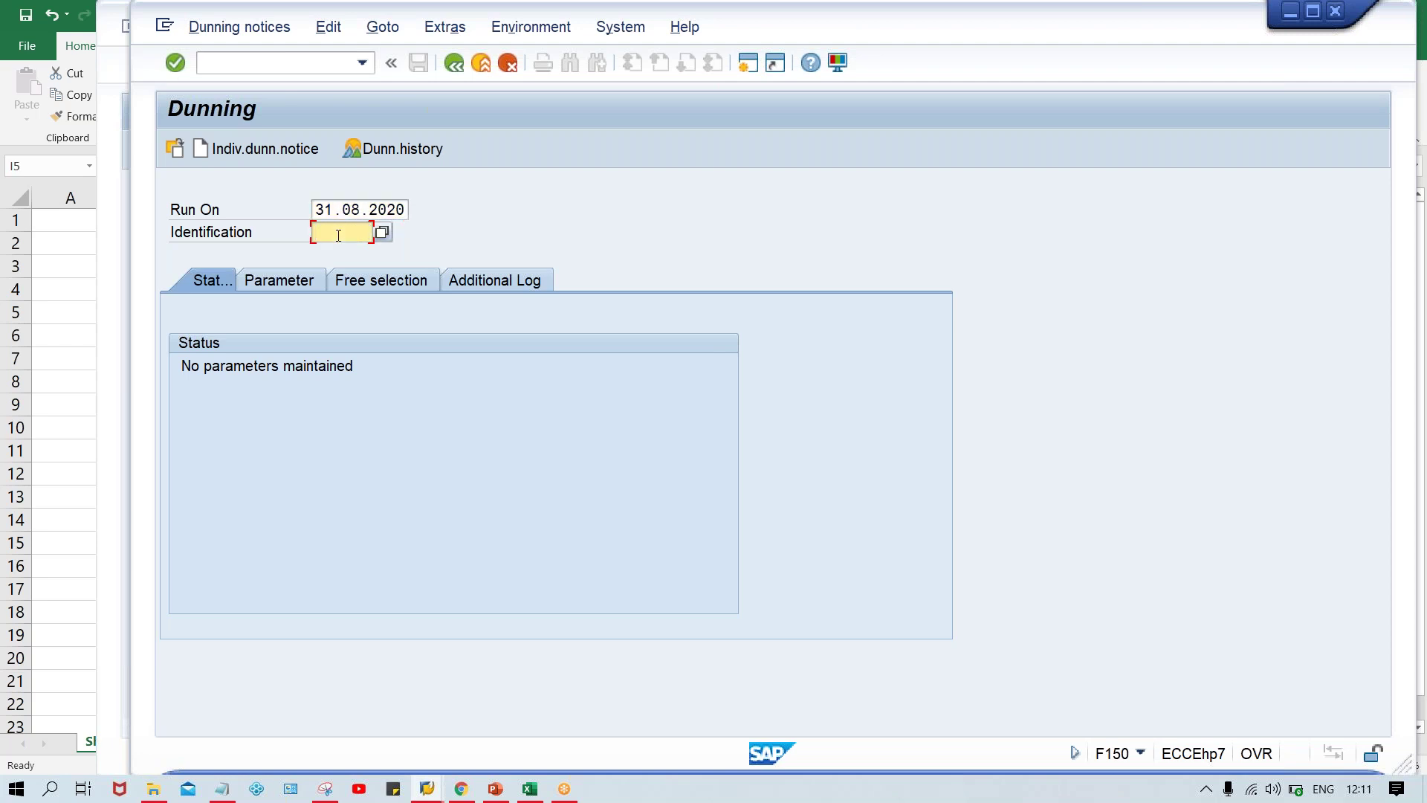
text(T)
text(MM0)
text(0)
key(BackSpace)
key(BackSpace)
key(BackSpace)
key(BackSpace)
text(00)
key(BackSpace)
key(BackSpace)
text(M000)
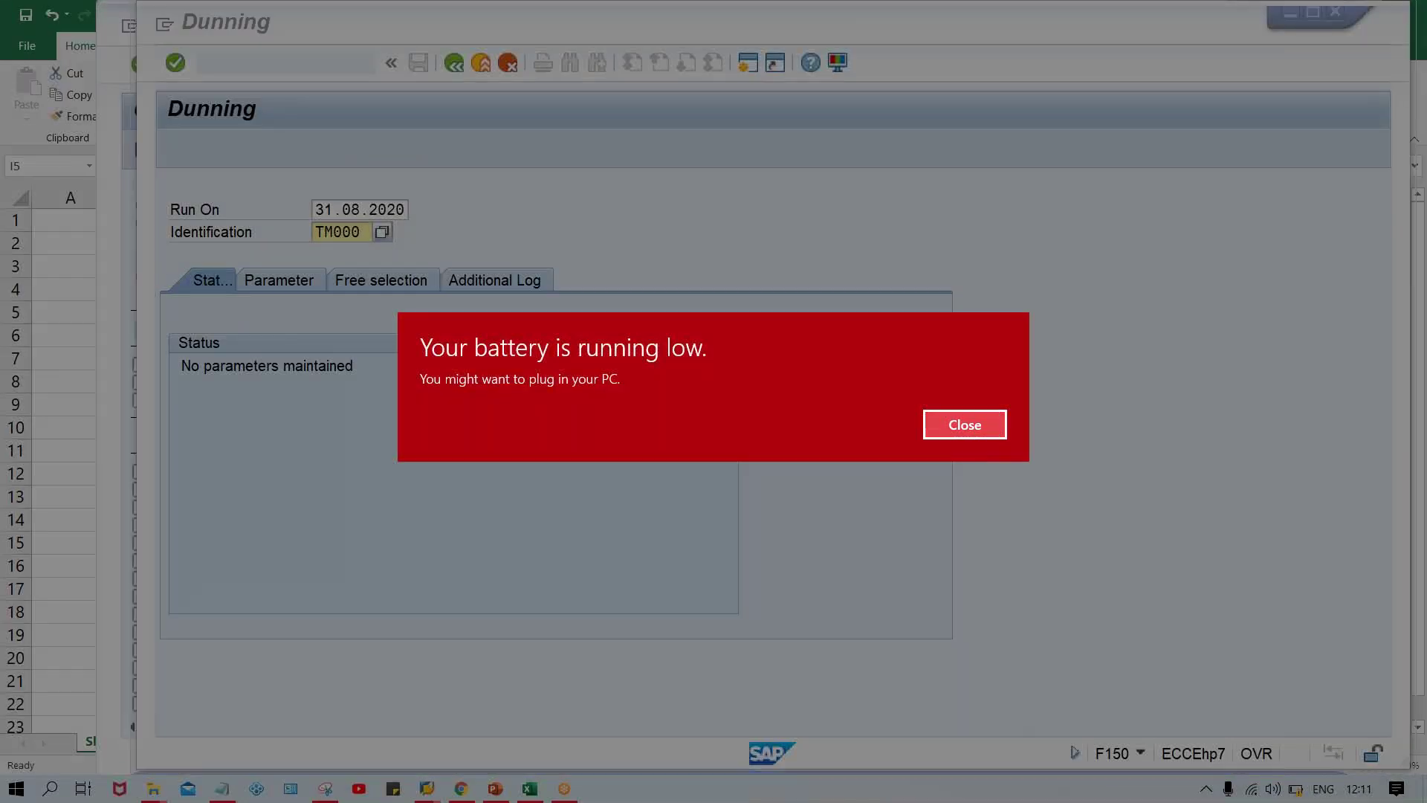
key(Return)
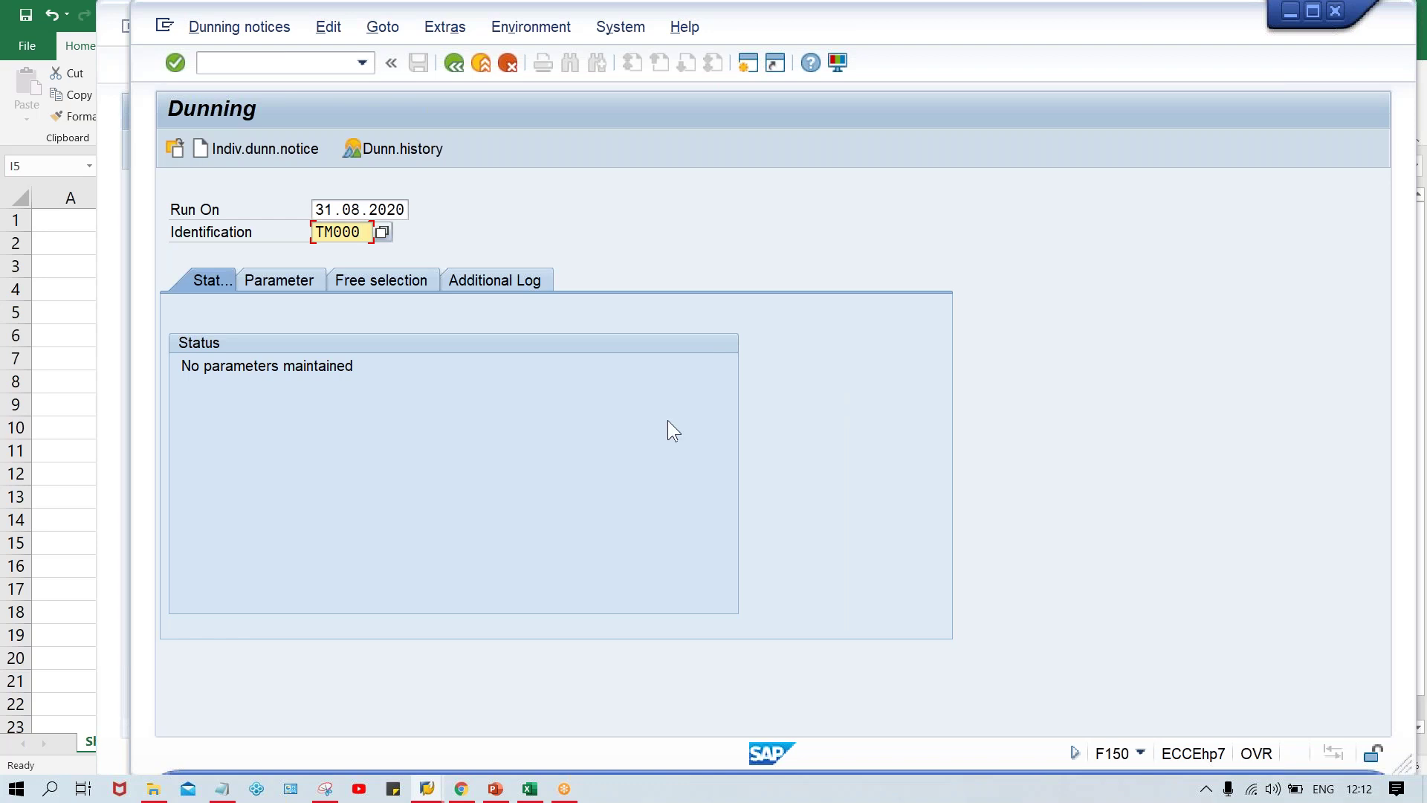
Change the run identification from TM000 to TM00A and show the Parameter tab.
key(BackSpace)
text(A)
key(shift+Tab)
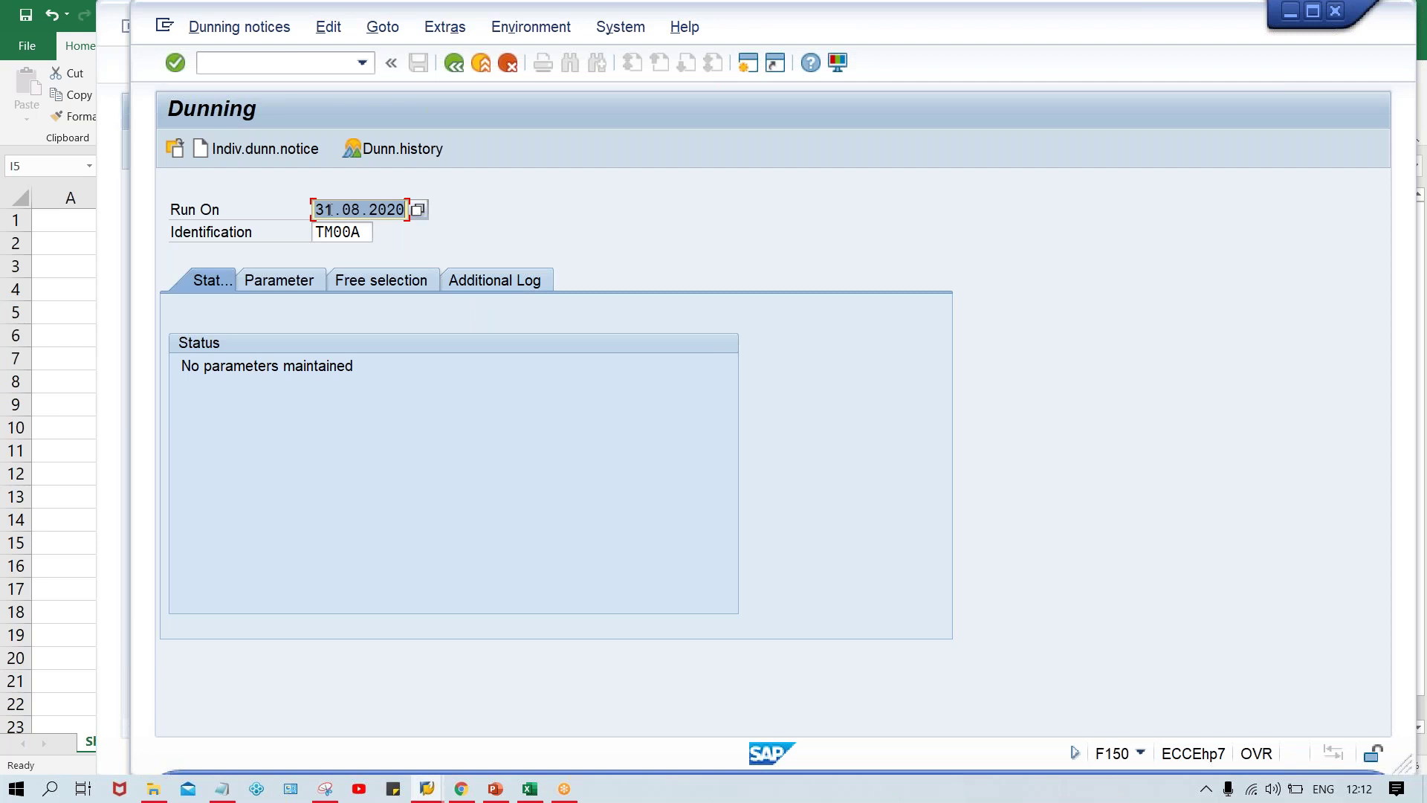
click(363, 237)
double_click(349, 234)
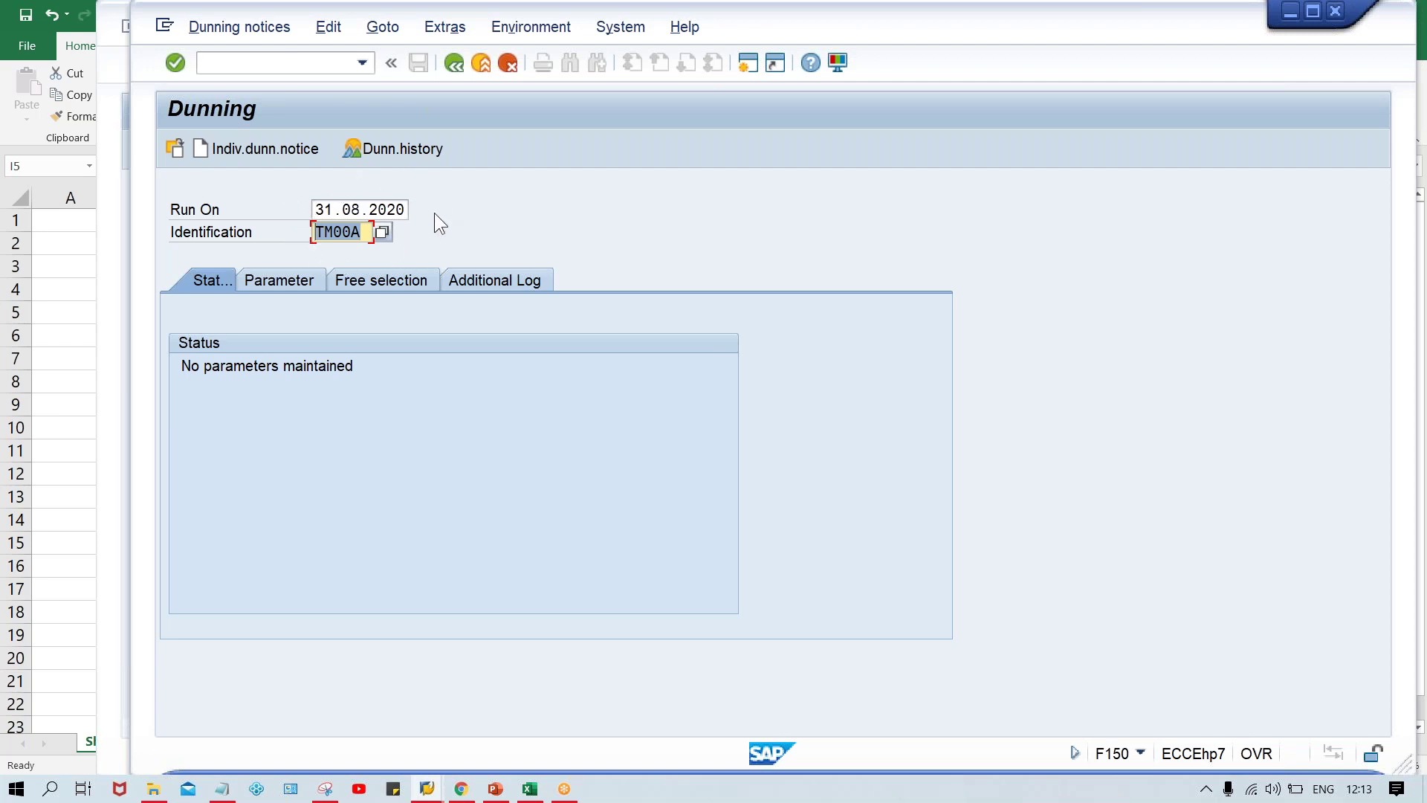
click(365, 233)
drag(362, 231, 307, 233)
click(316, 210)
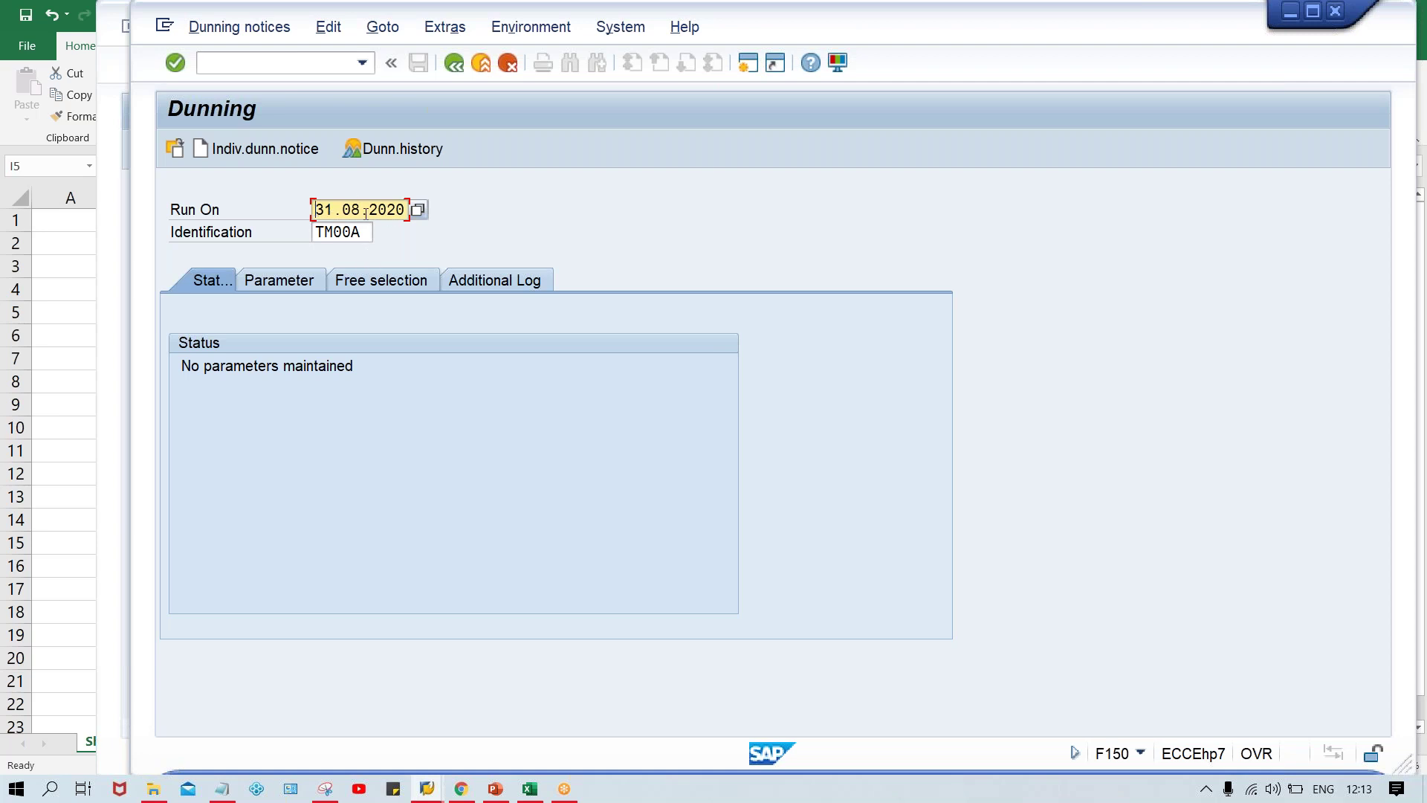
click(280, 283)
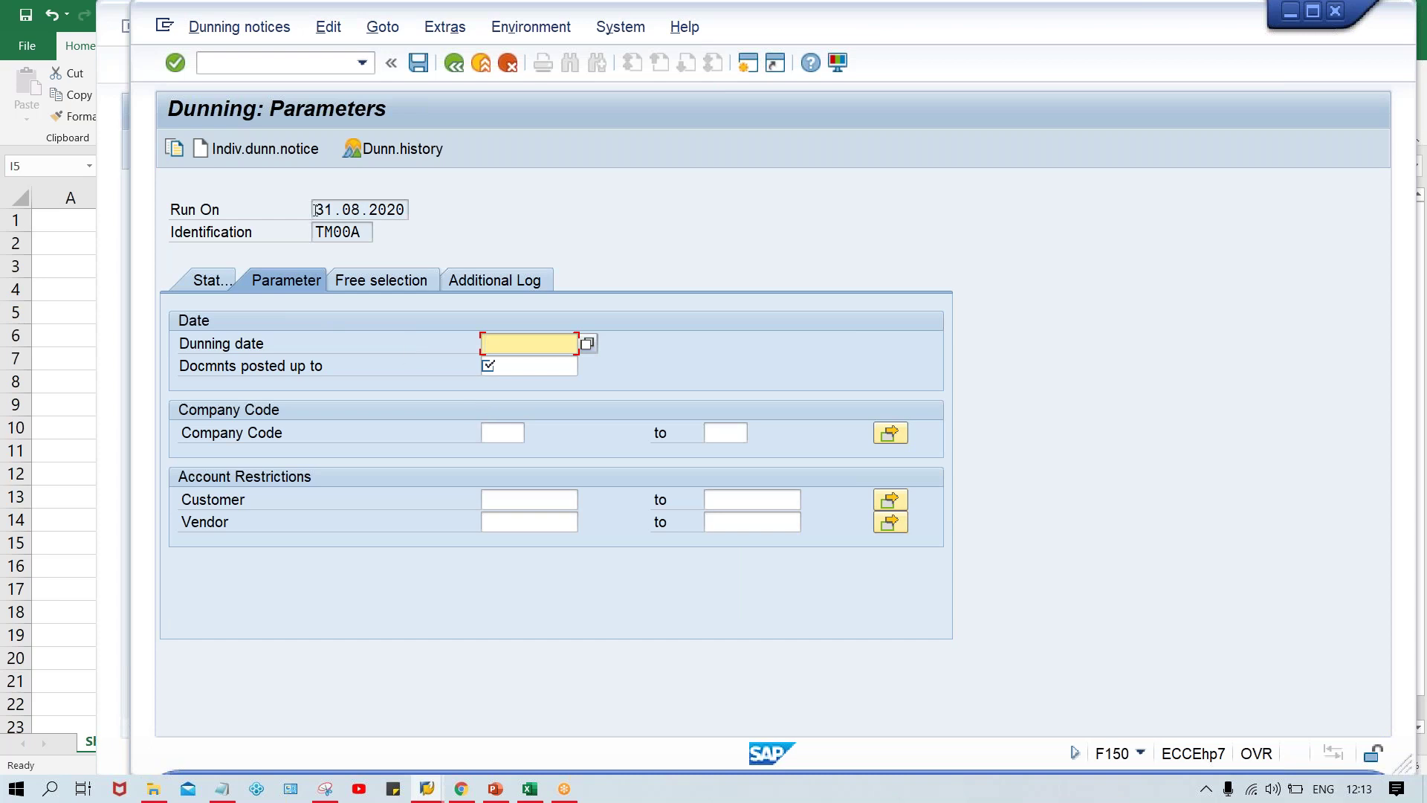
Copy run date 31.08.2020 into the dunning date and documents-posted-up-to fields.
drag(314, 210, 406, 210)
key(ctrl+c)
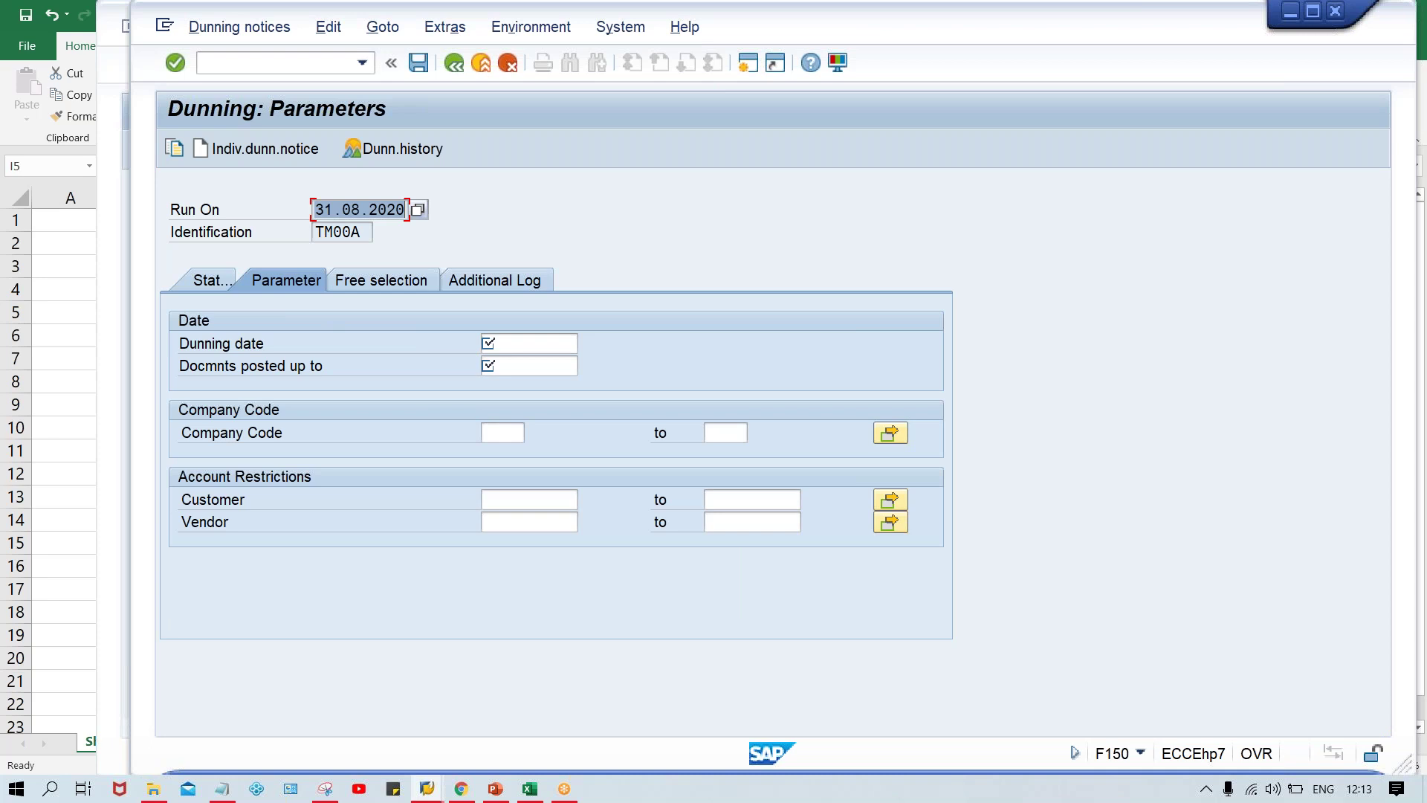
click(405, 210)
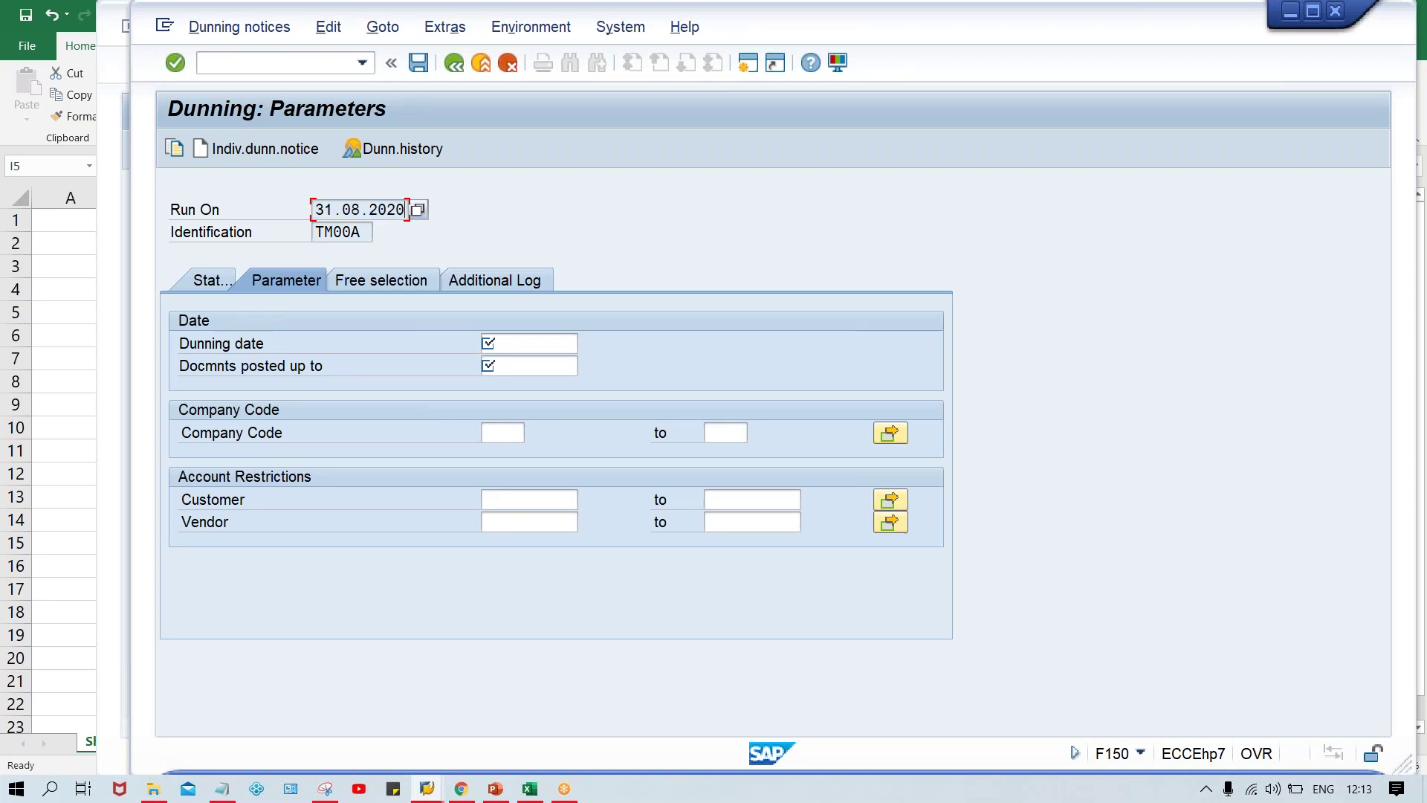
click(509, 342)
key(ctrl+v)
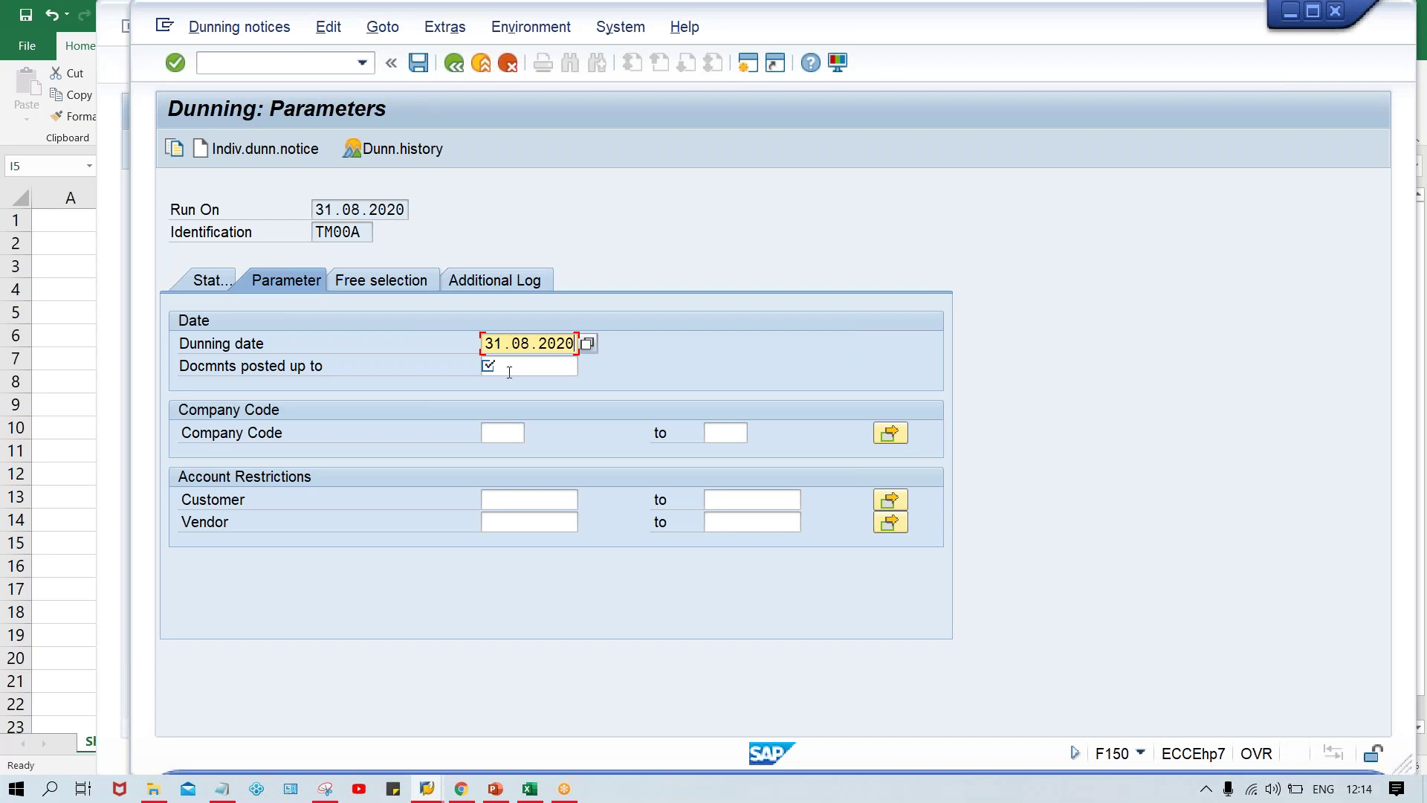
click(499, 366)
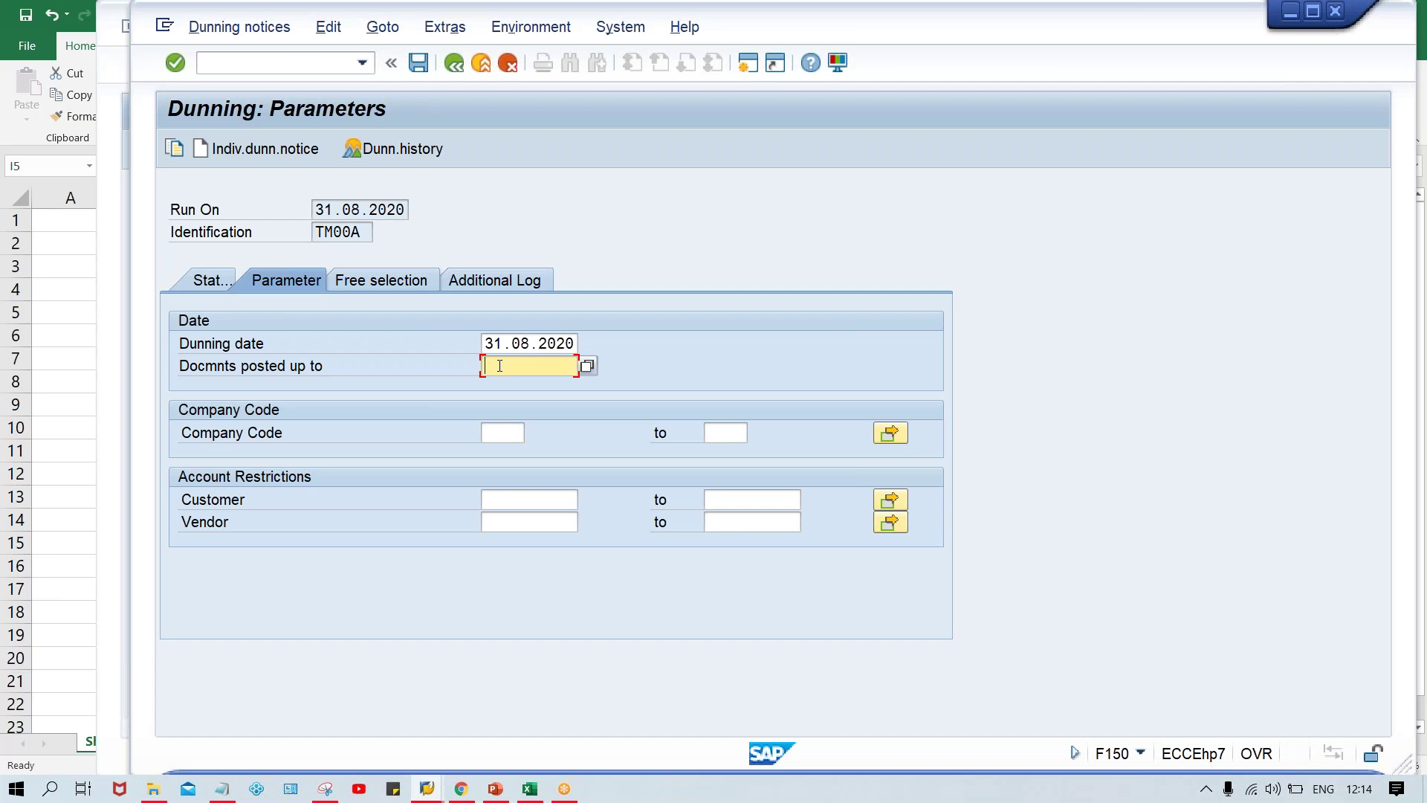
key(ctrl+v)
Check the TATA MOTOR invoice amounts in Excel, then return to SAP.
click(530, 789)
click(410, 336)
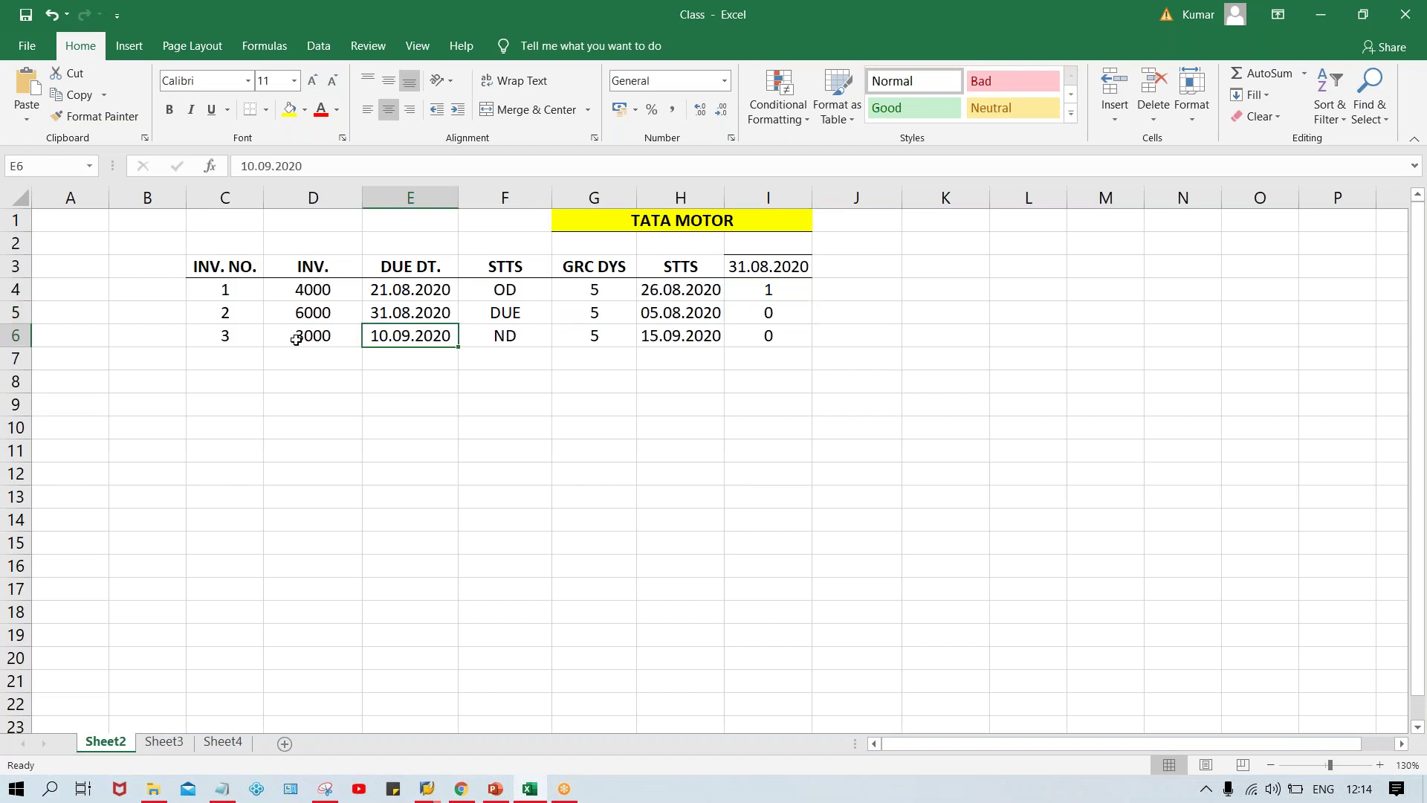
click(295, 339)
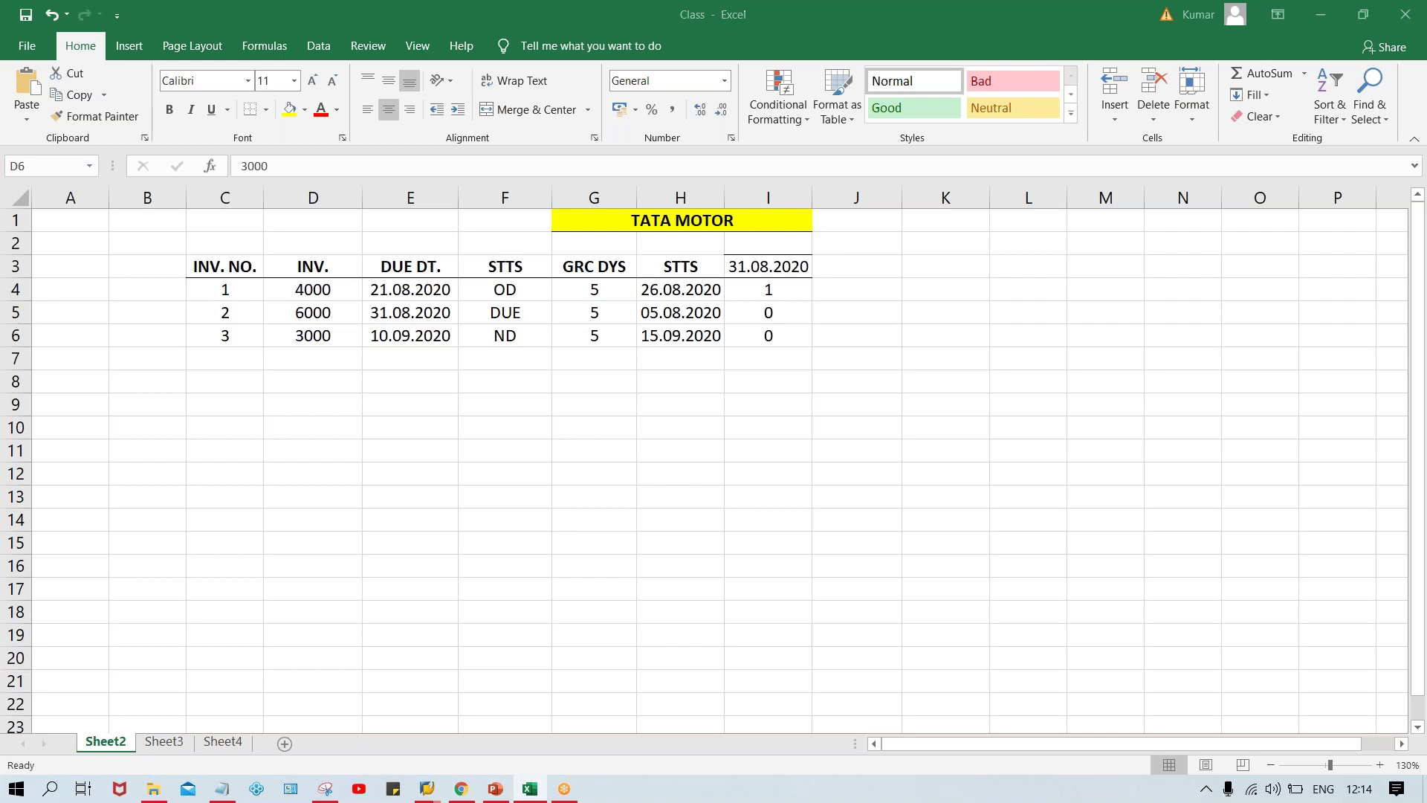
key(alt+Tab)
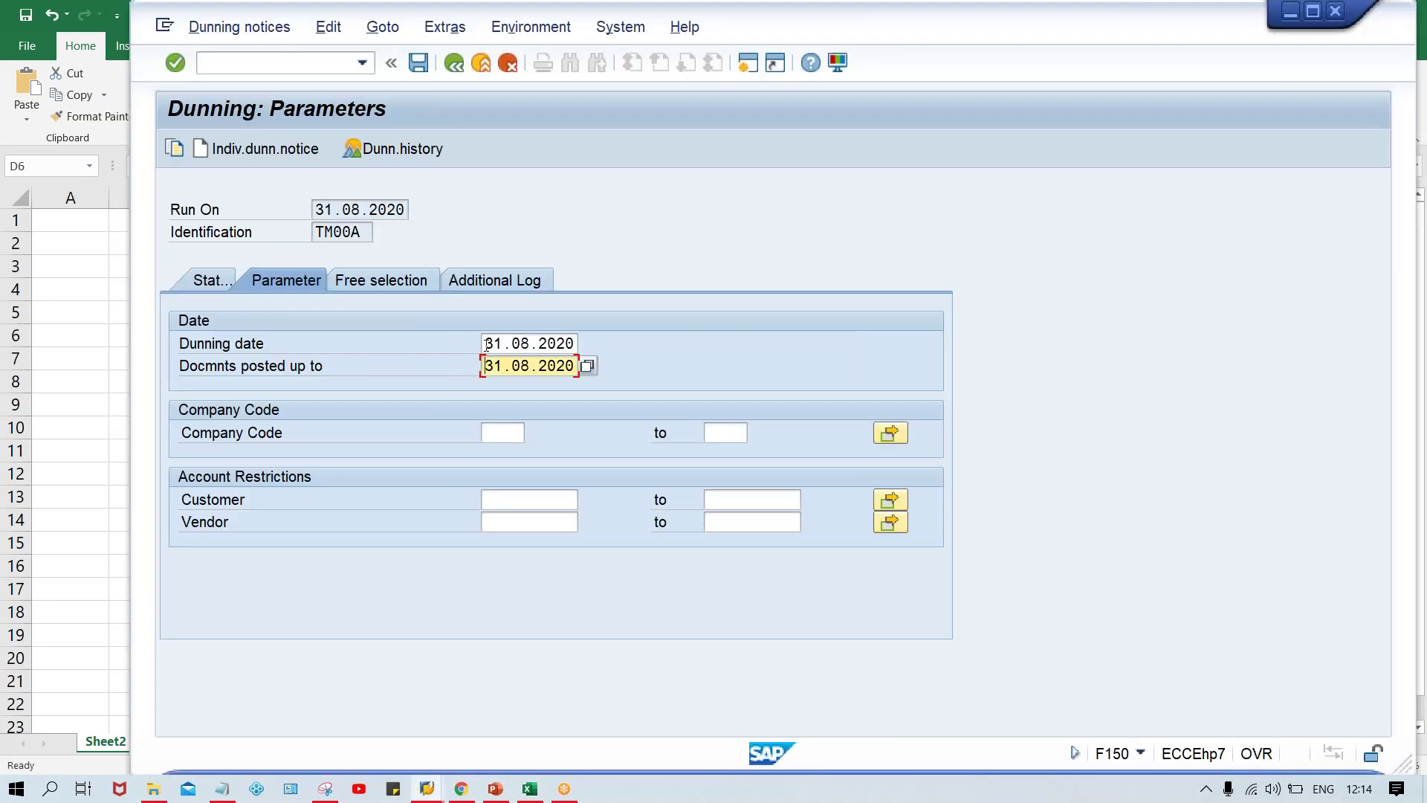
Re-enter the documents-posted-up-to date so it reads 31.08.2020.
click(486, 343)
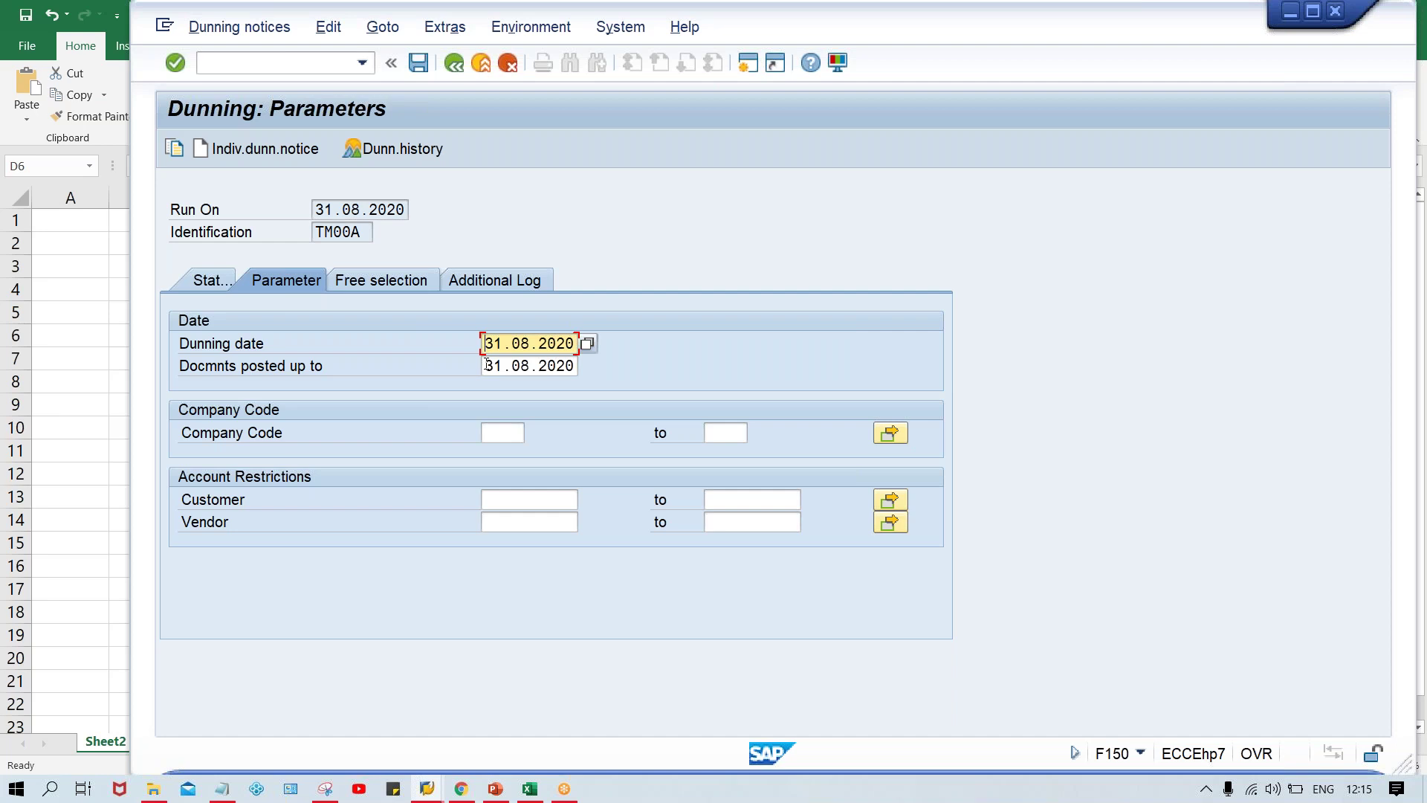
click(486, 365)
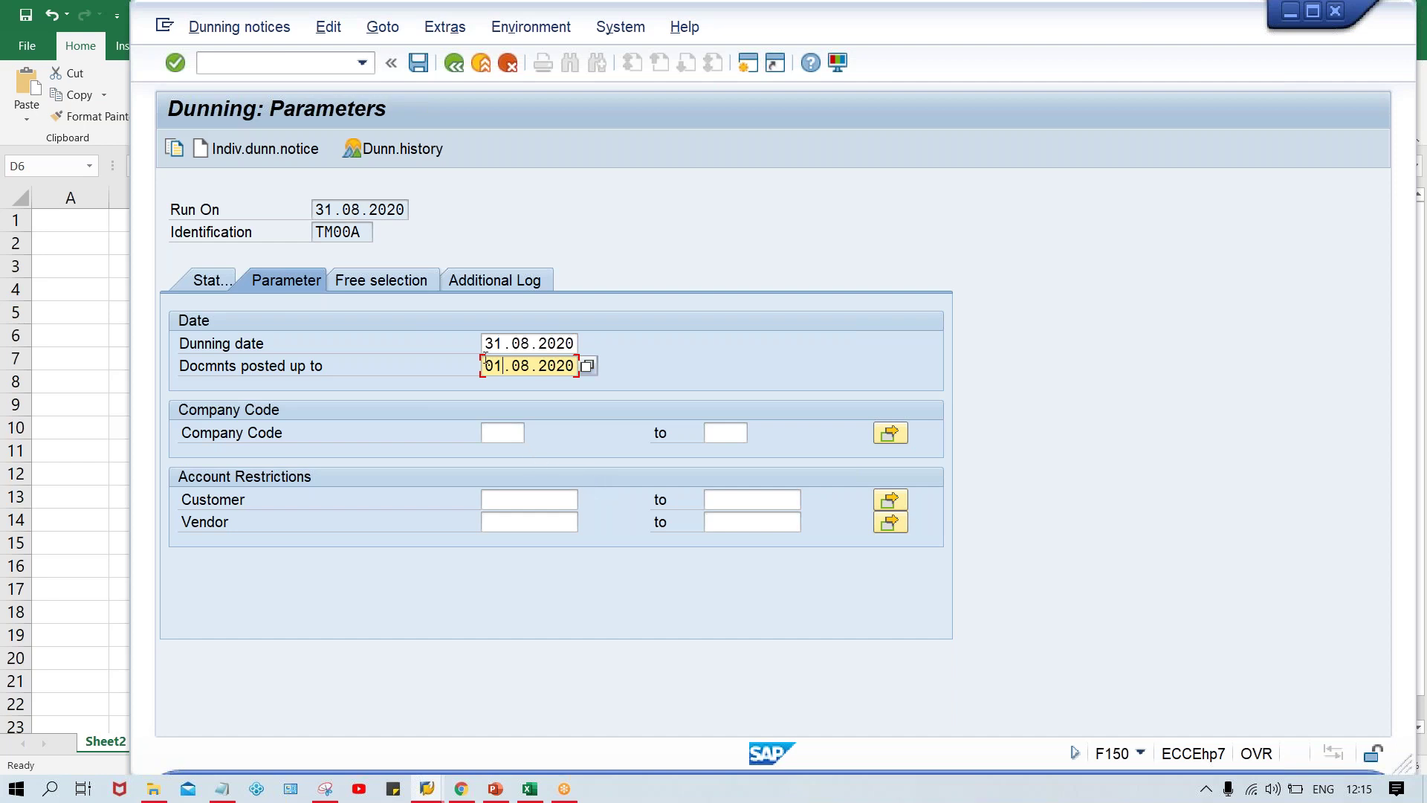
drag(486, 365, 578, 366)
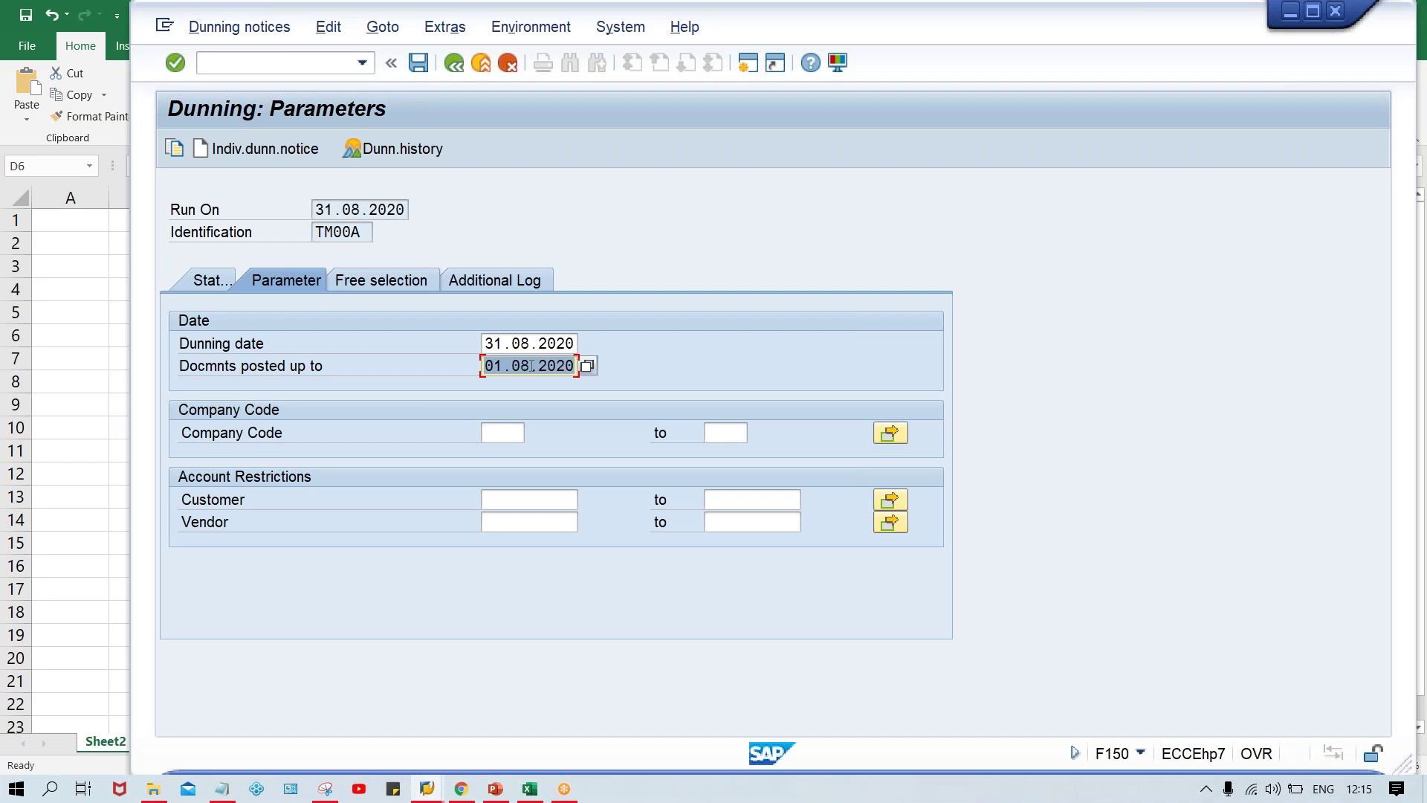
click(487, 366)
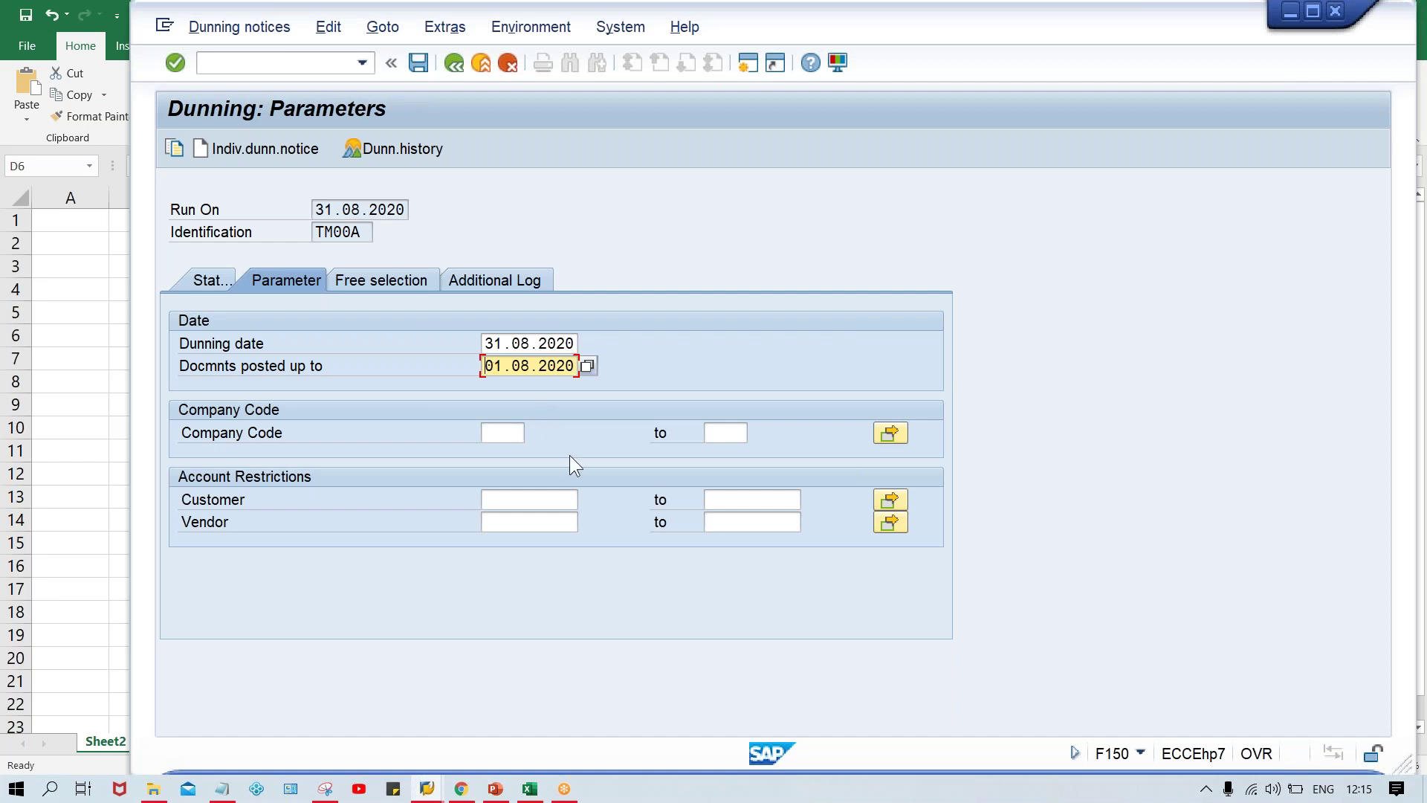
text(31)
Enter company code TM00 and customer range 0 to ZZZZZZZZZZ.
click(498, 429)
text(TM00)
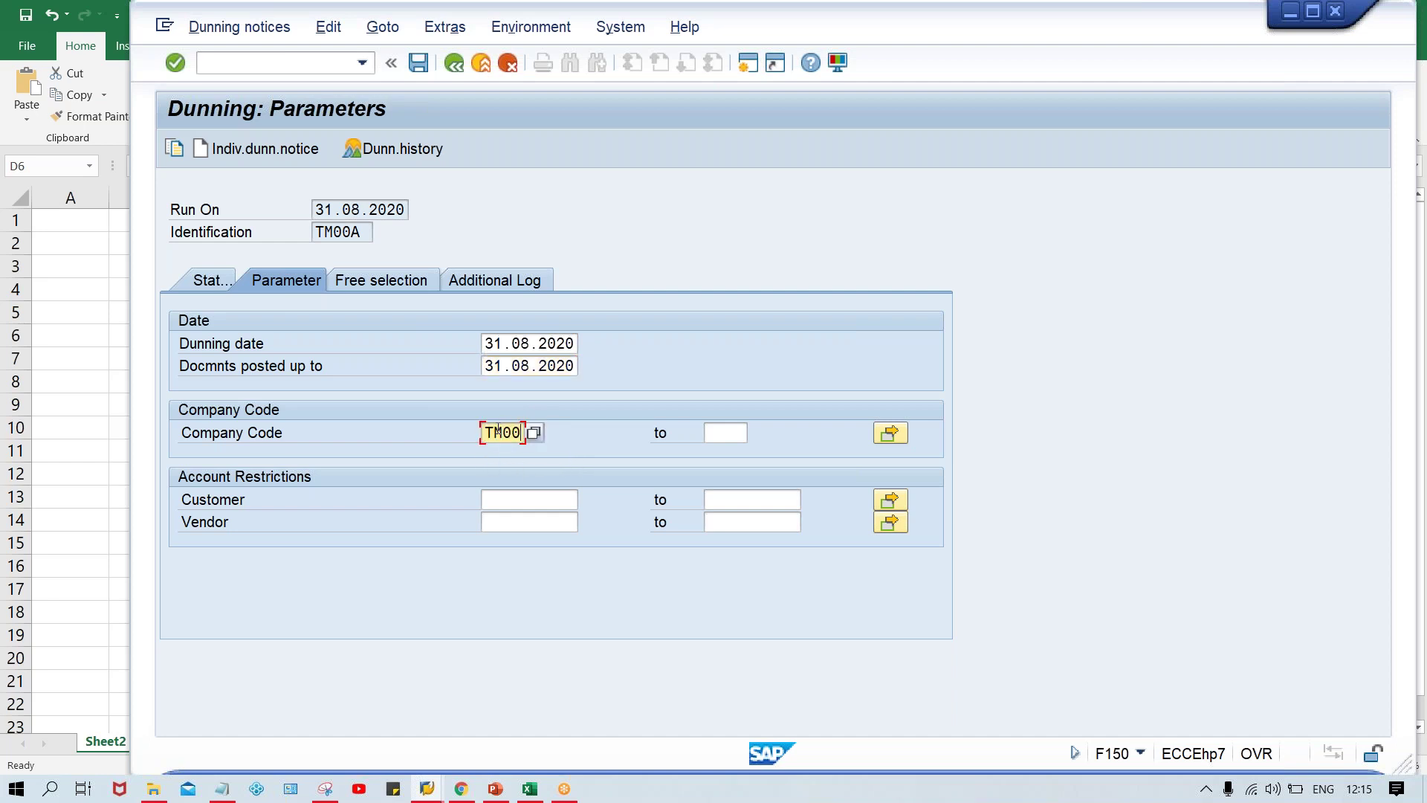
click(707, 429)
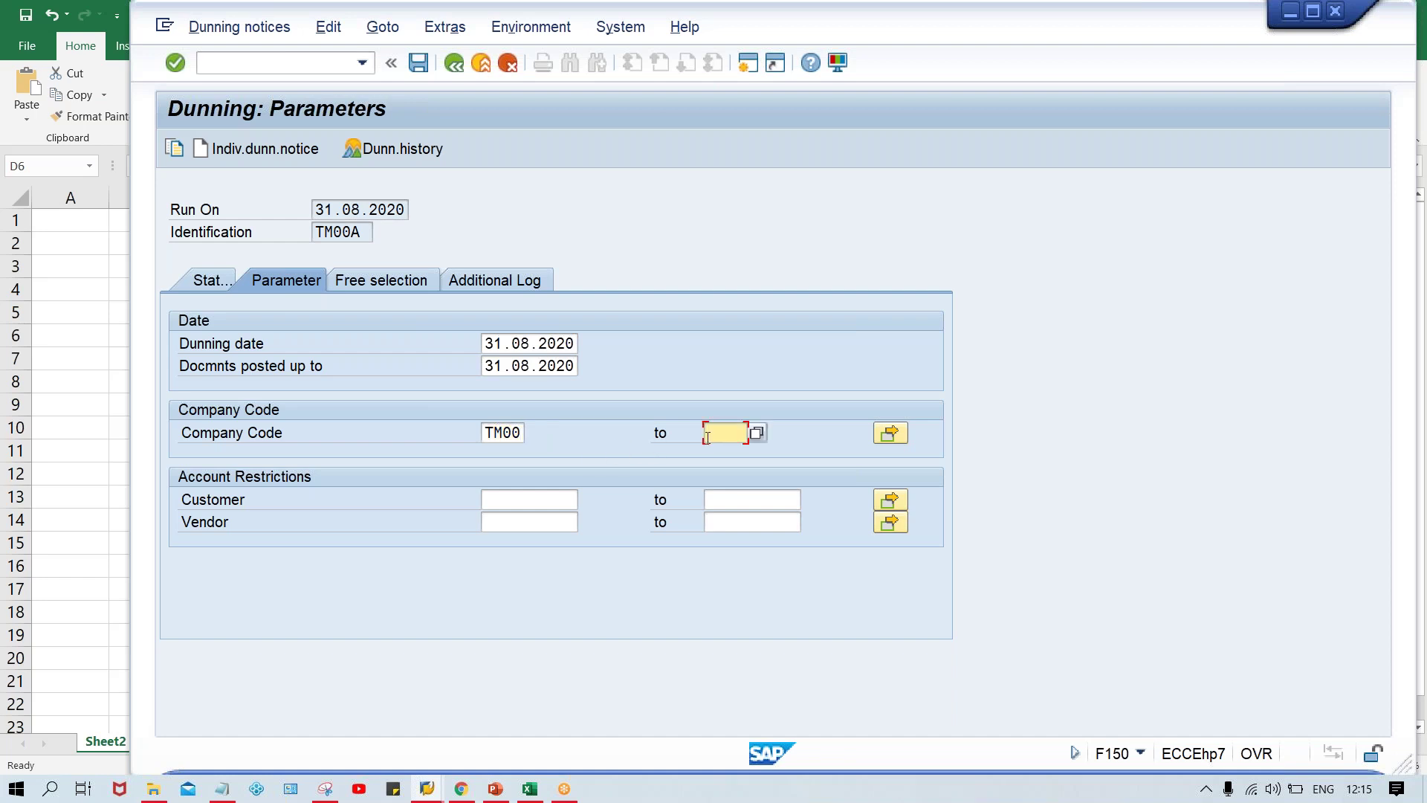
click(500, 496)
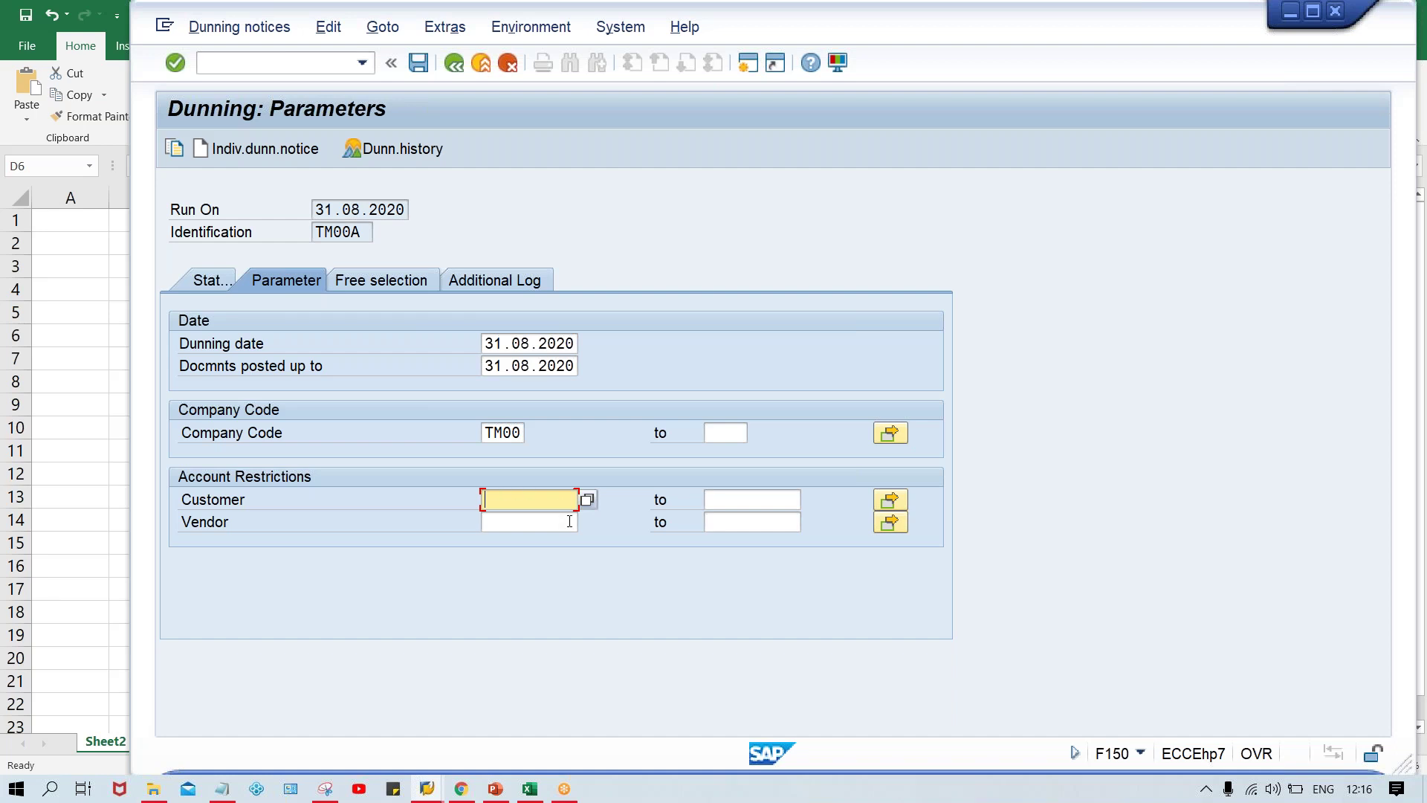
text(0)
key(Tab)
text(ZZZZZZZZZZ)
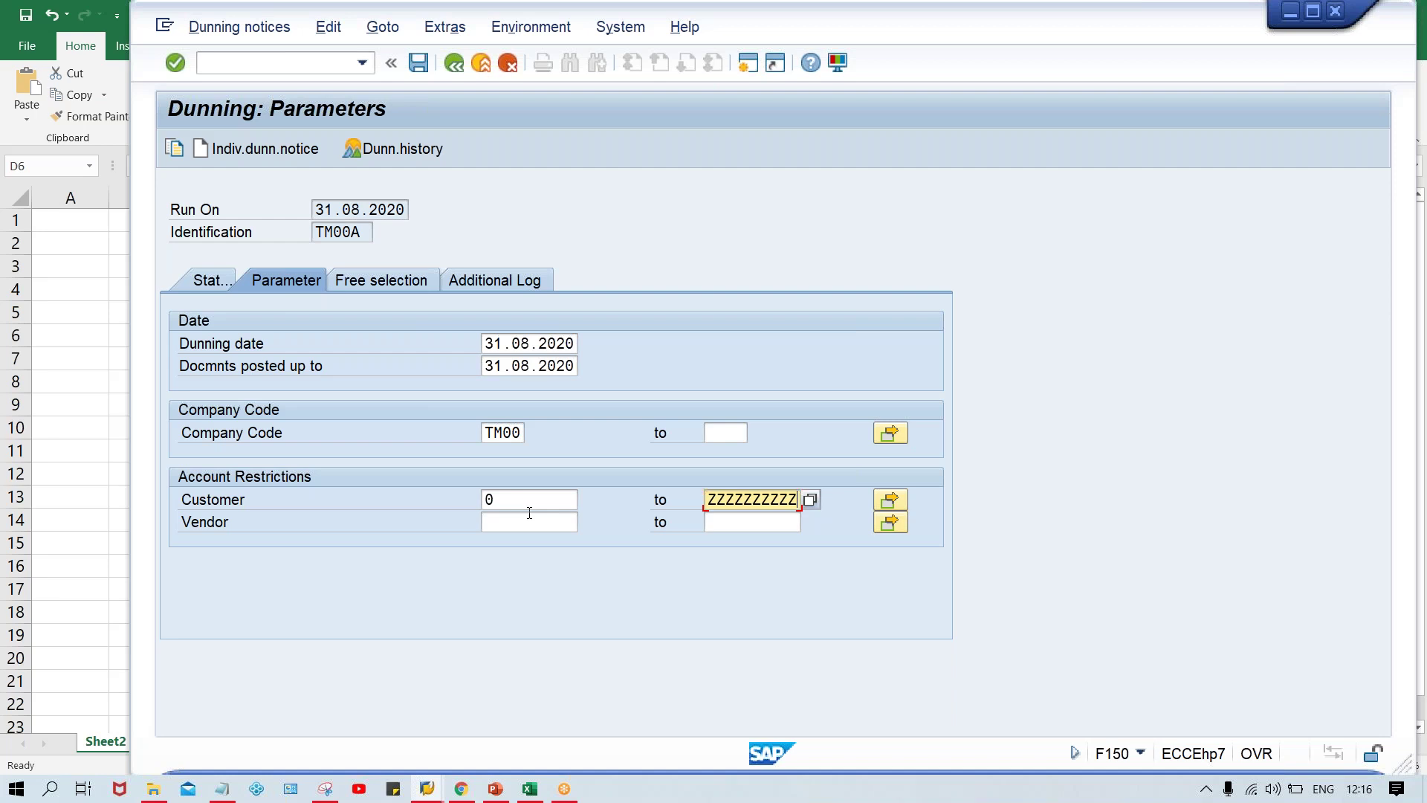
key(alt+Tab)
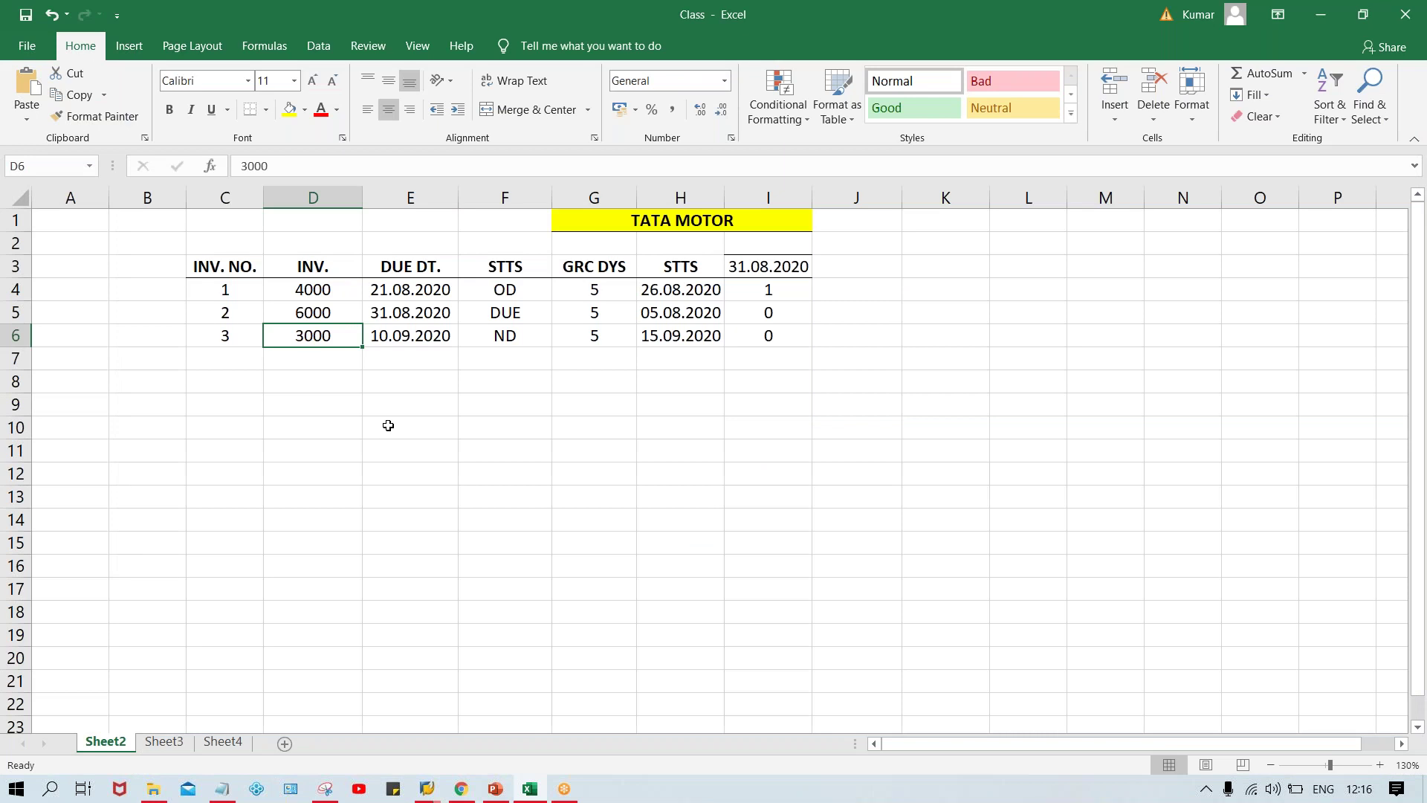
Type customers 100232, 100356, 100055, 145000 and 456000 into cells E10 to E14.
click(388, 425)
text(1000)
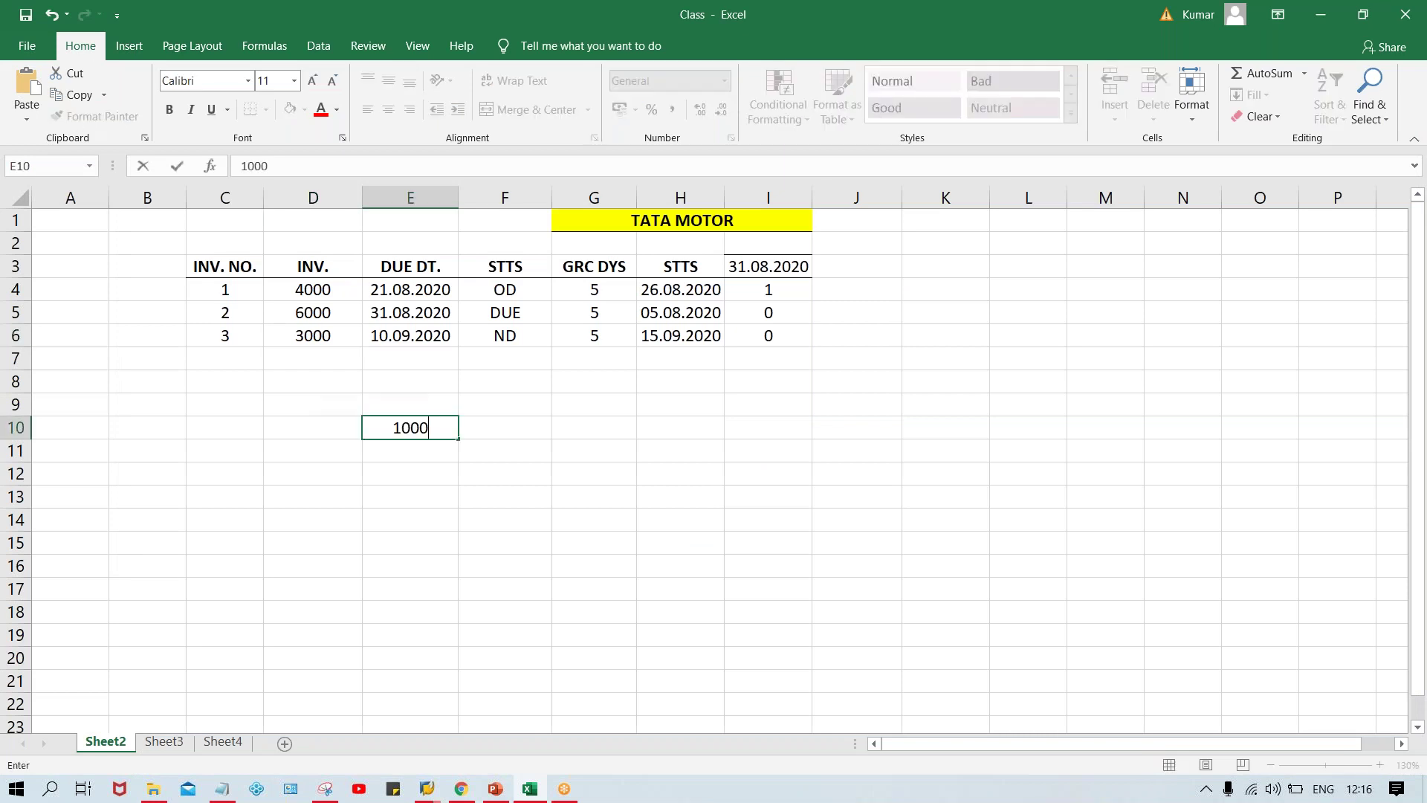
key(BackSpace)
text(232)
key(Return)
text(100356)
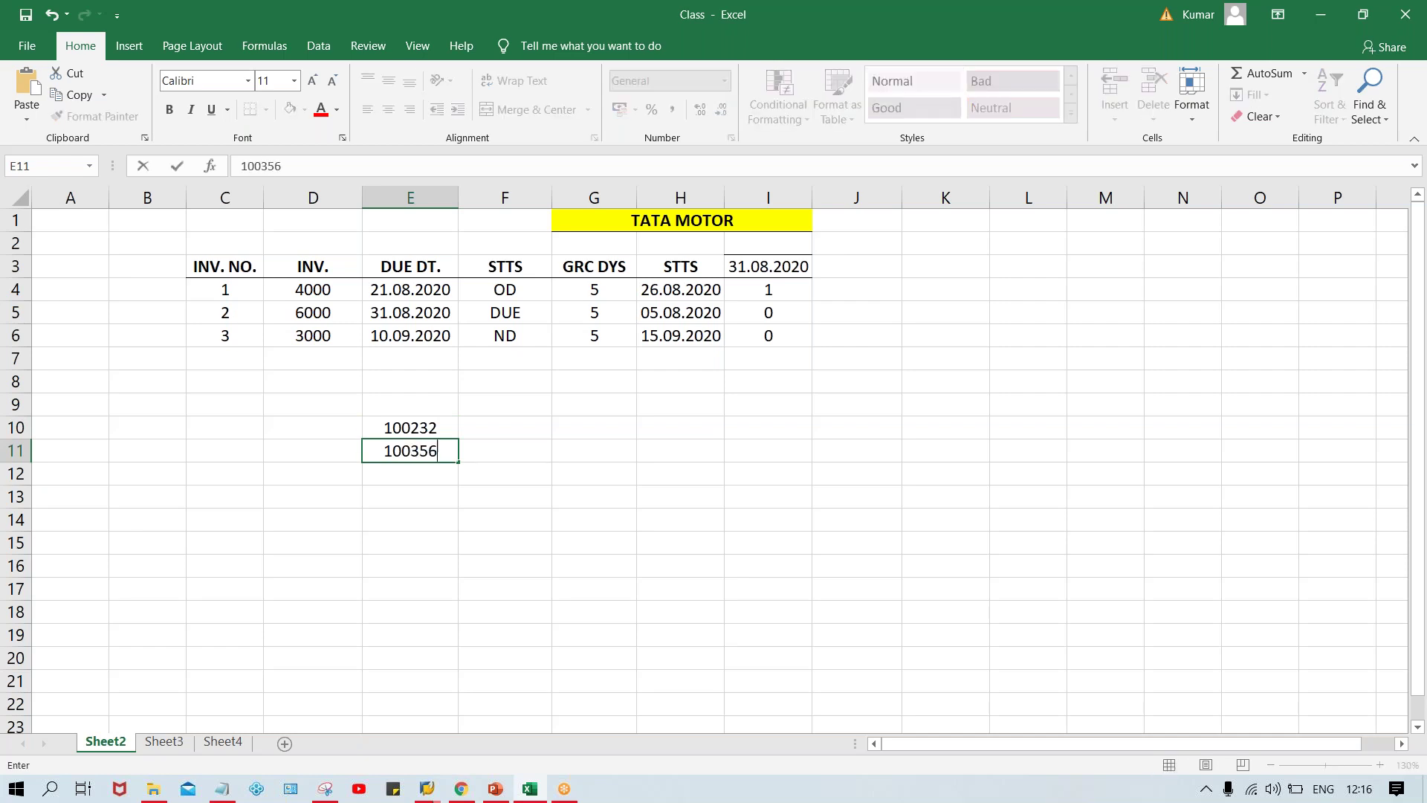
key(Return)
text(10005)
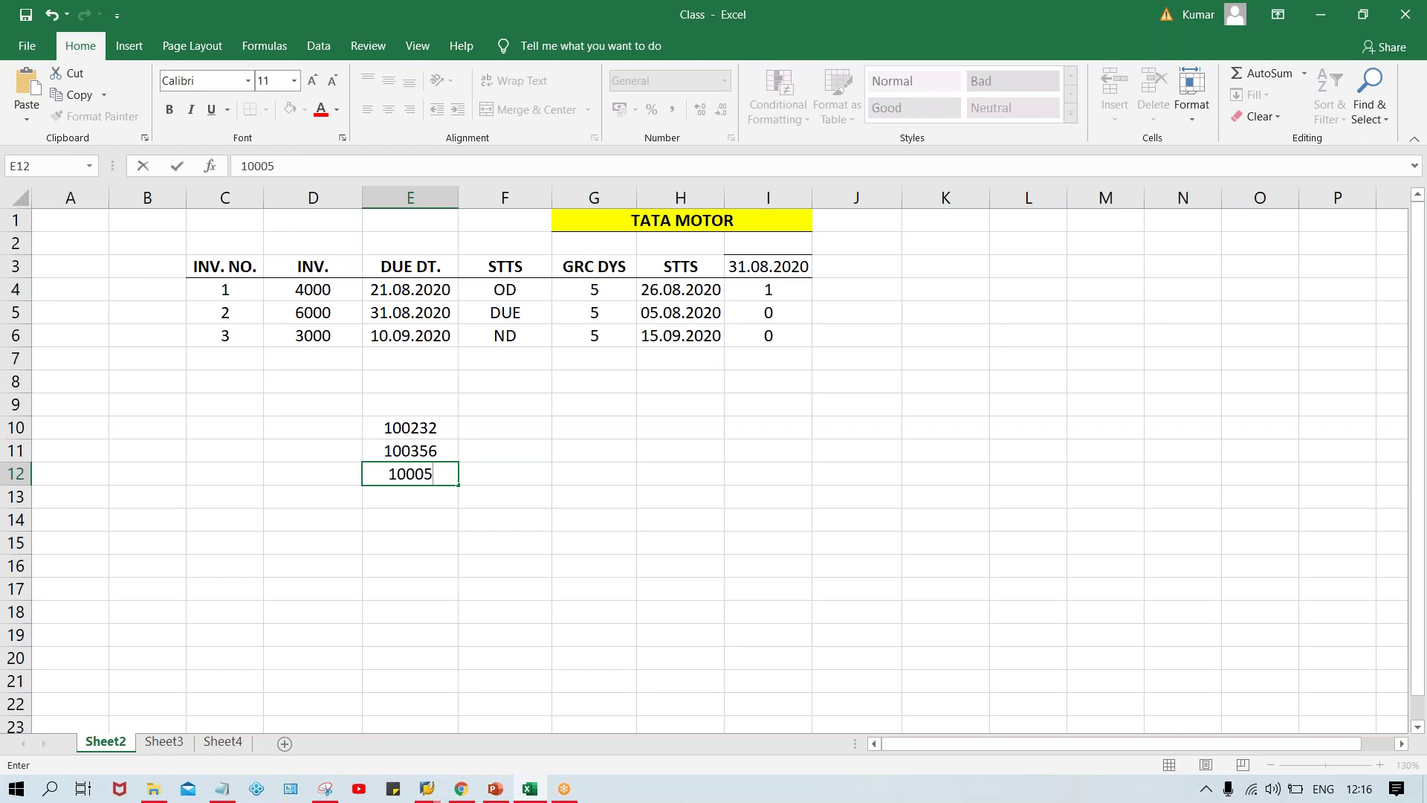
text(5)
key(Return)
text(145000)
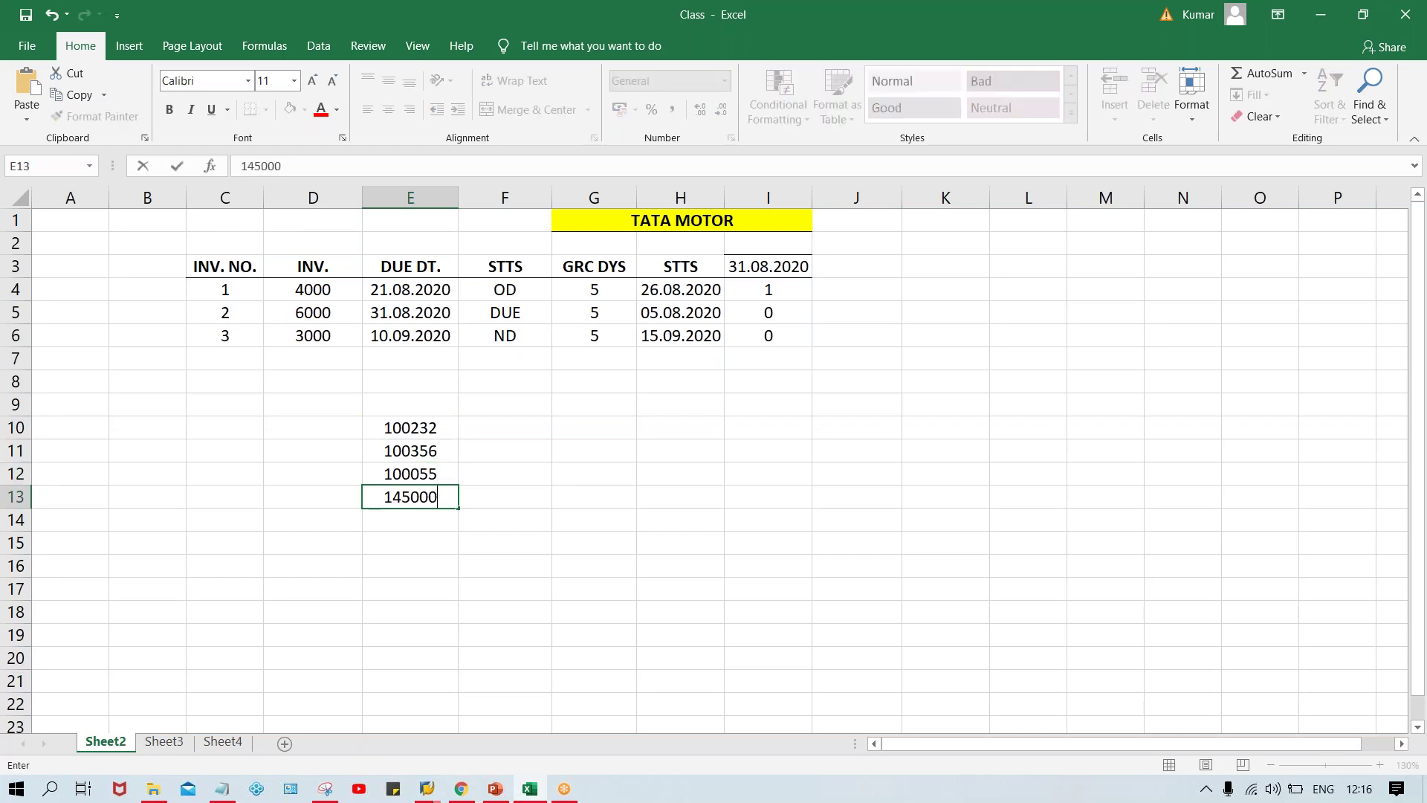
key(Return)
text(456000)
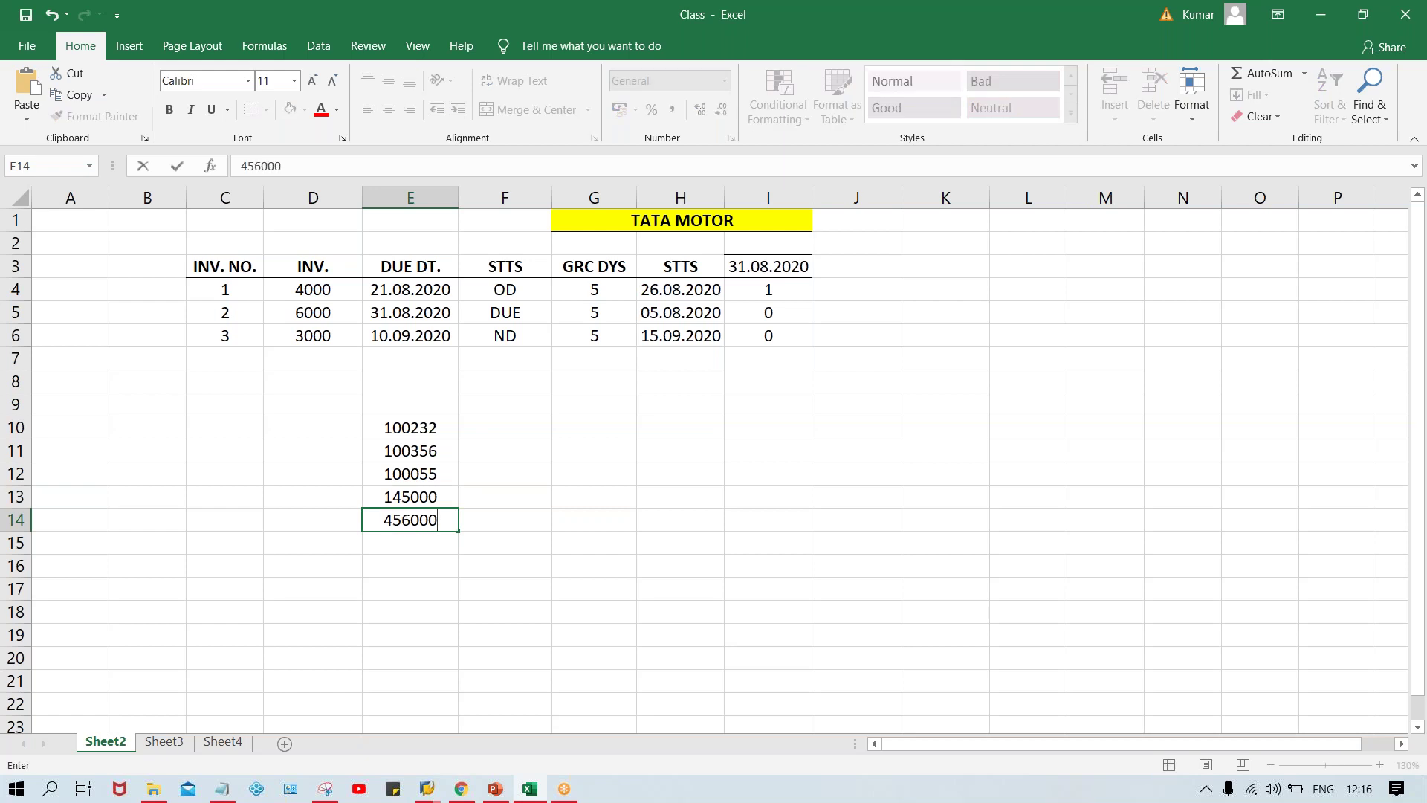
key(Return)
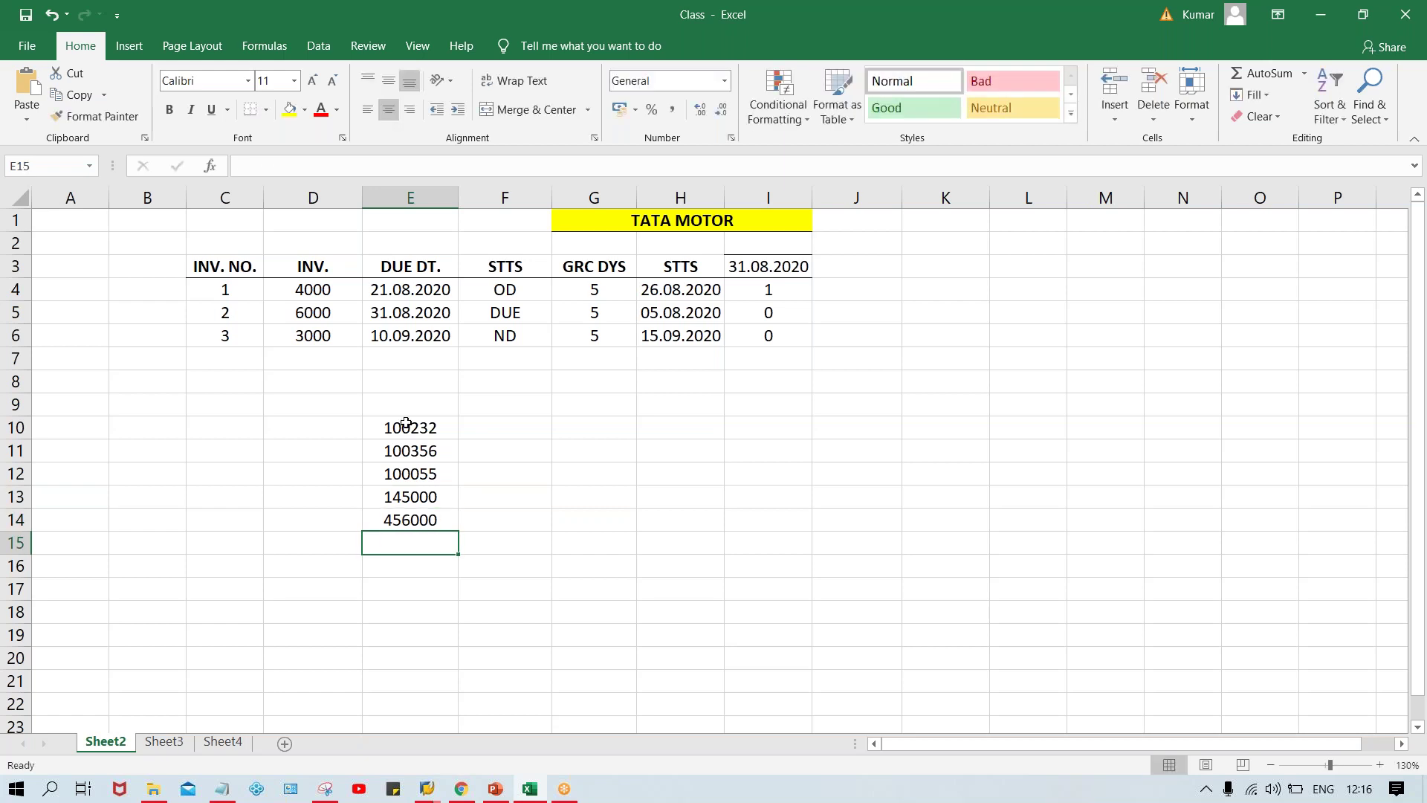
Copy the five customer numbers in E10:E14 to the clipboard.
drag(405, 425, 416, 510)
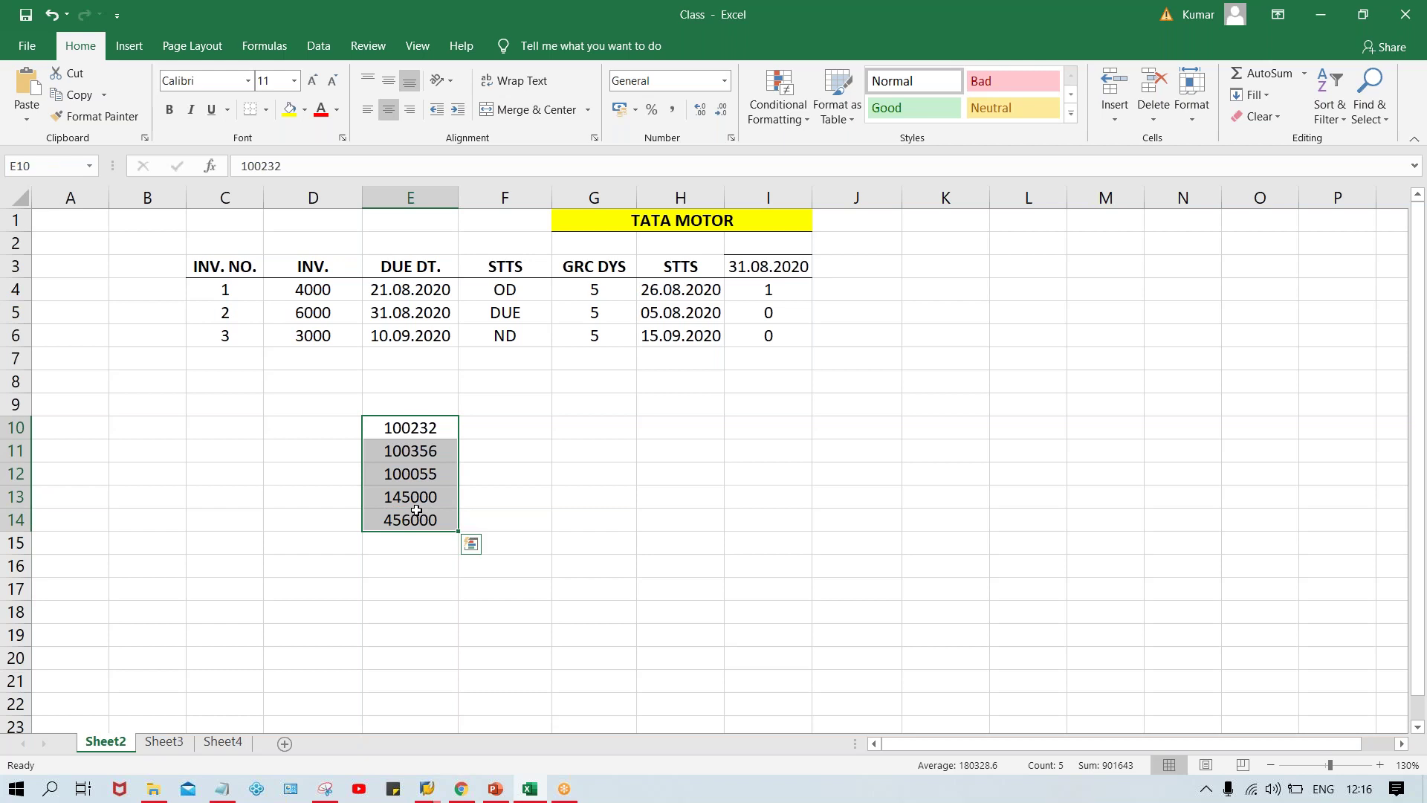
click(411, 423)
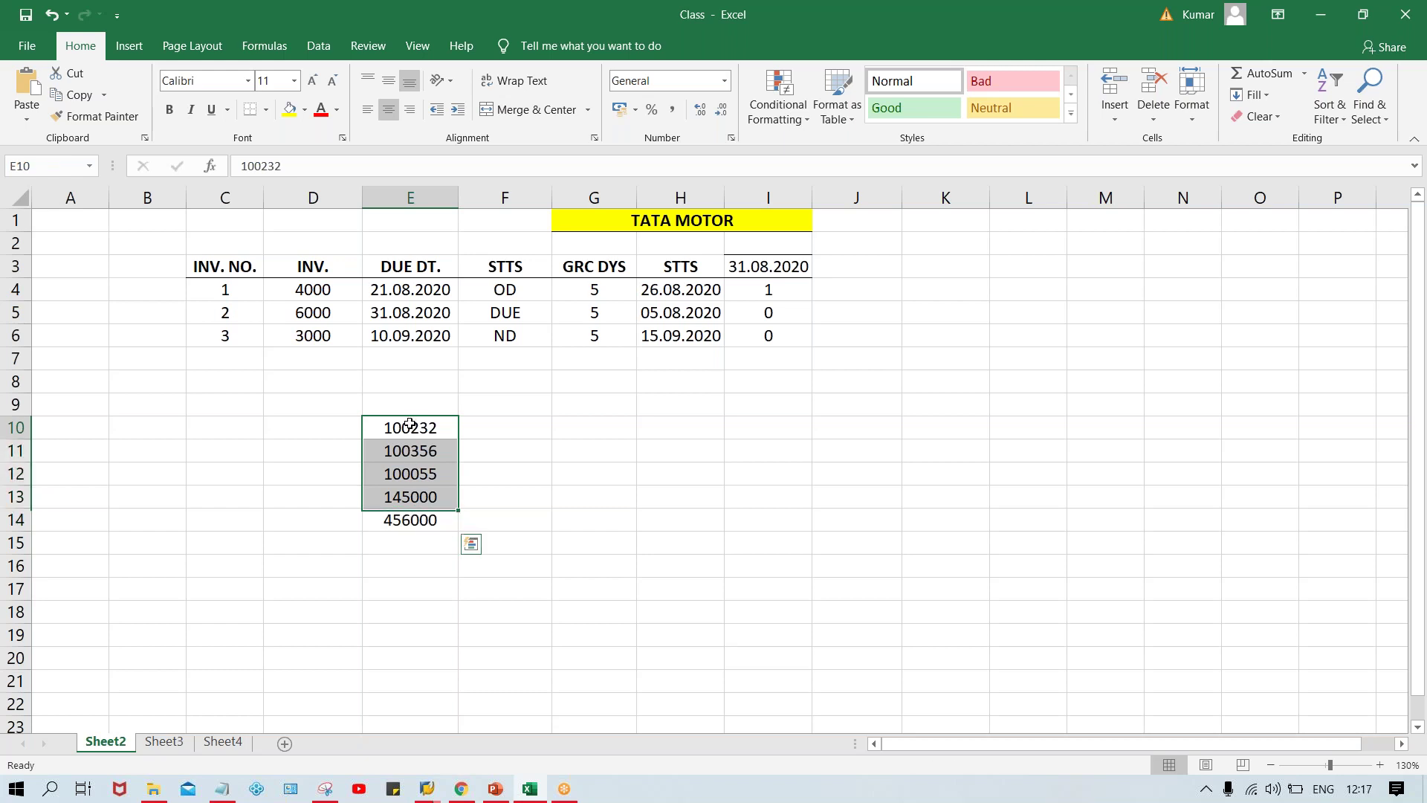
drag(390, 423, 404, 517)
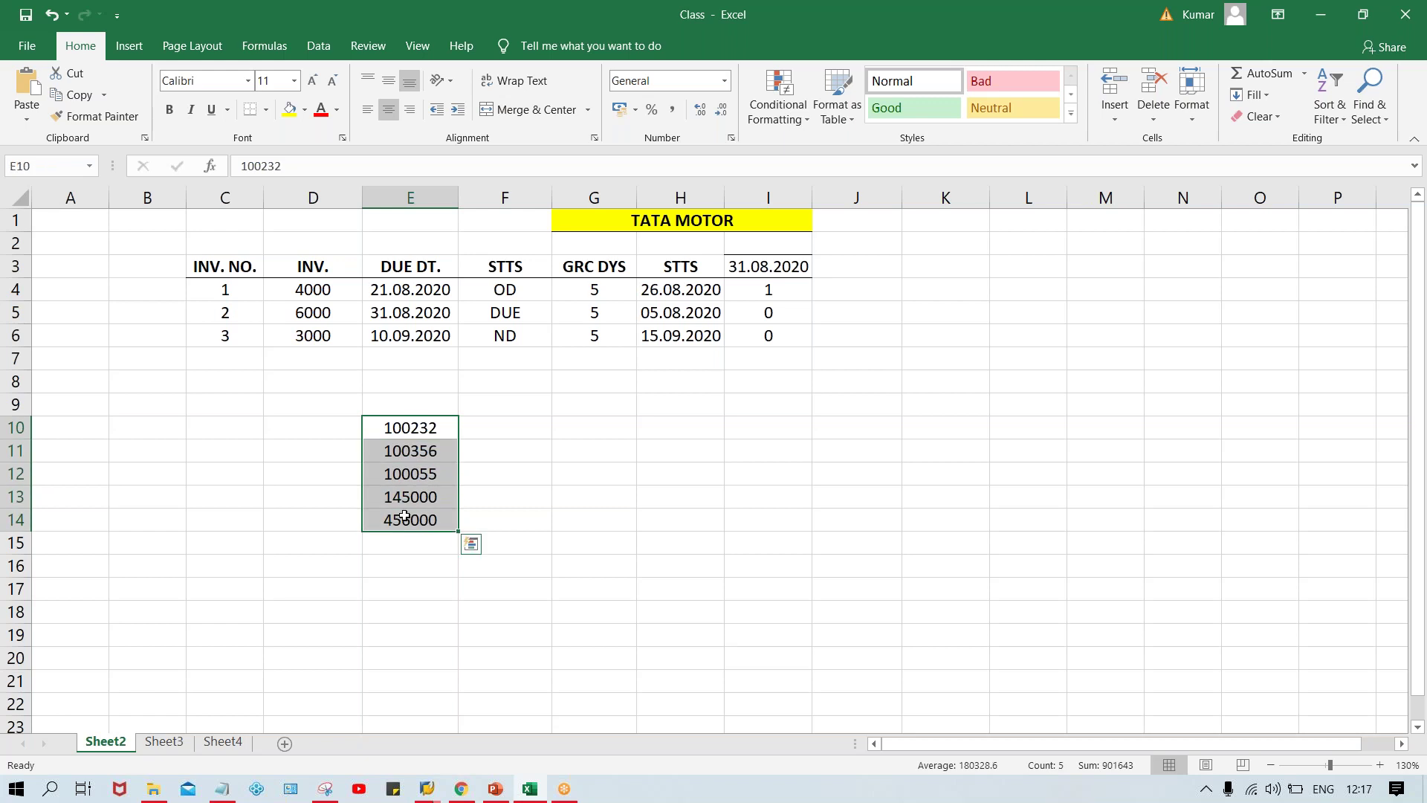
key(ctrl+c)
key(alt+Tab)
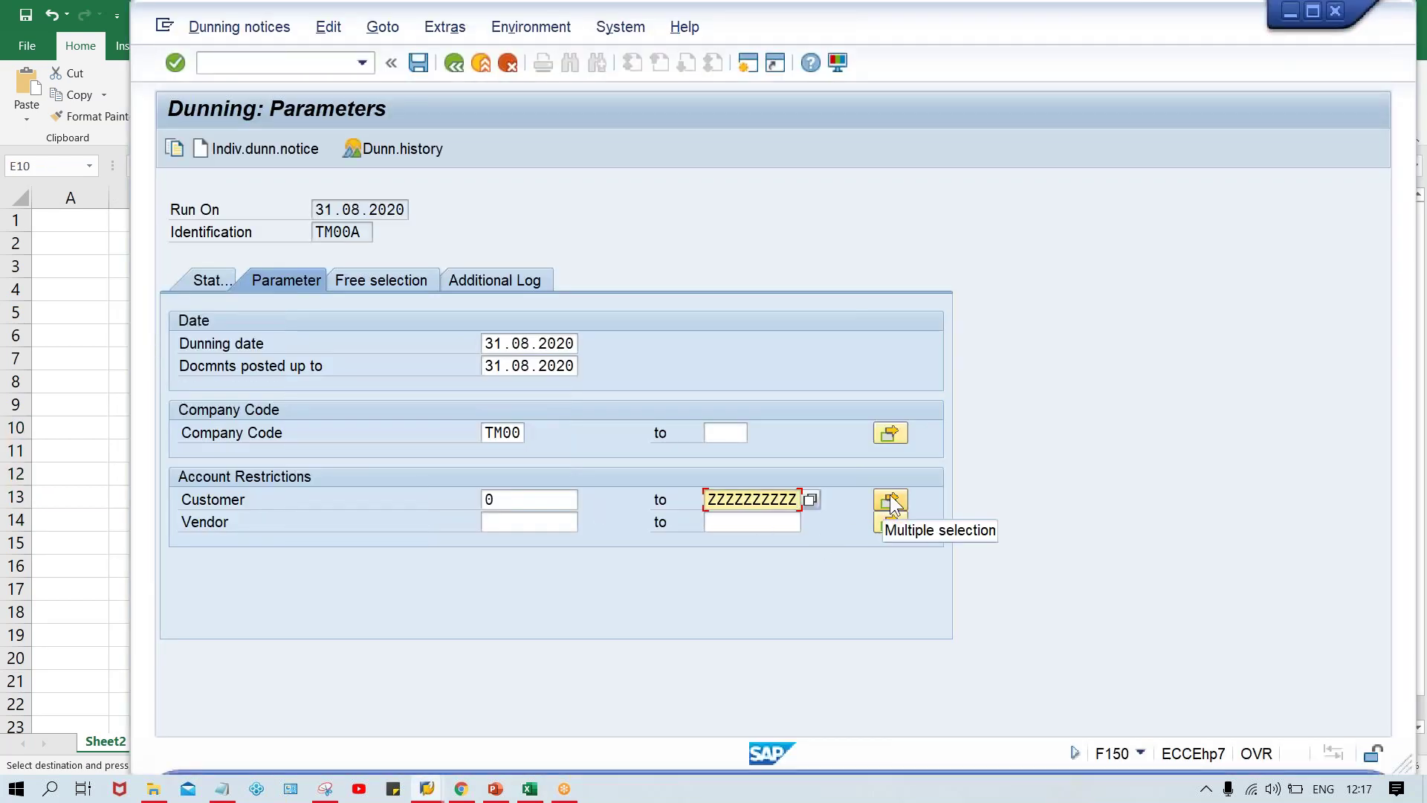
Upload the copied customers into Customer multiple selection, then delete them all and keep the change.
click(890, 500)
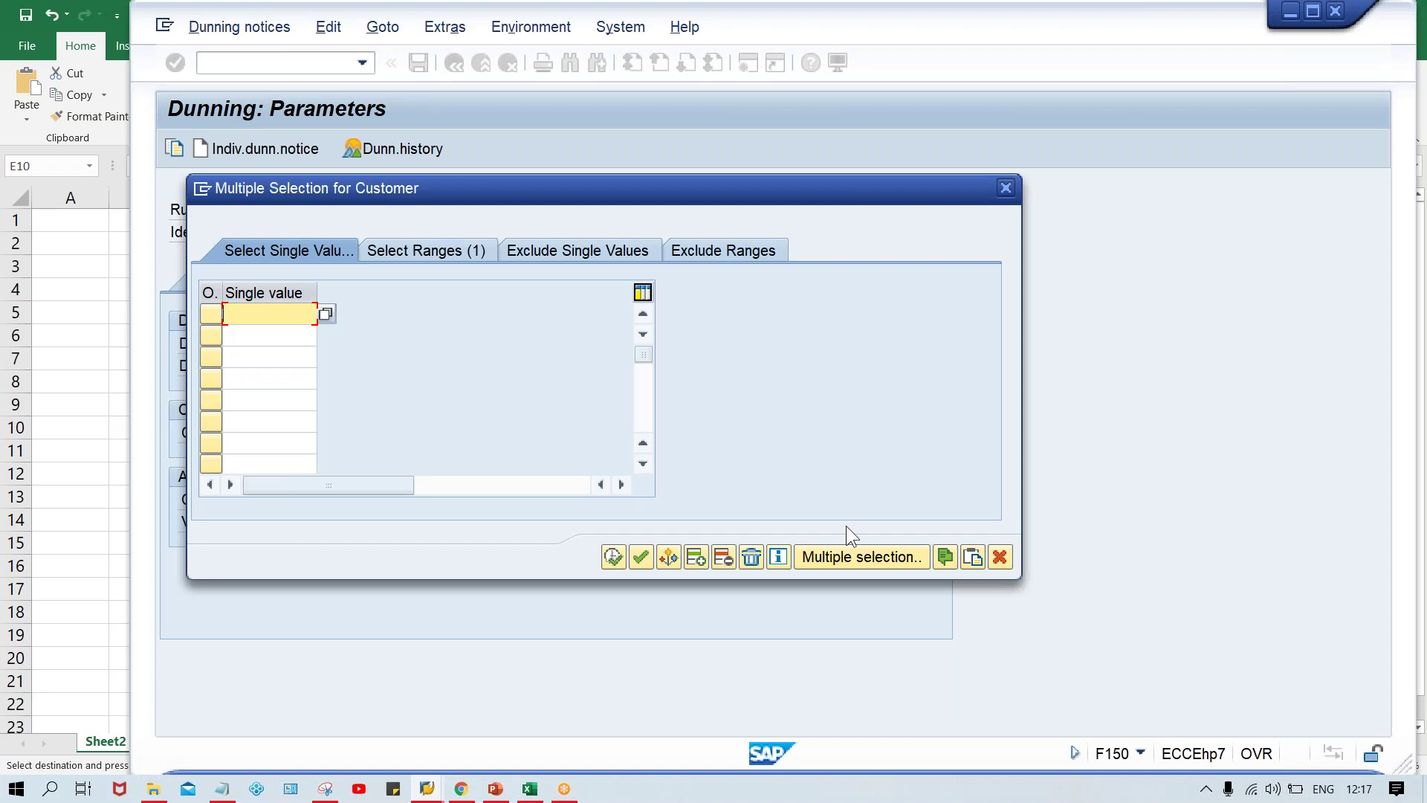
click(971, 559)
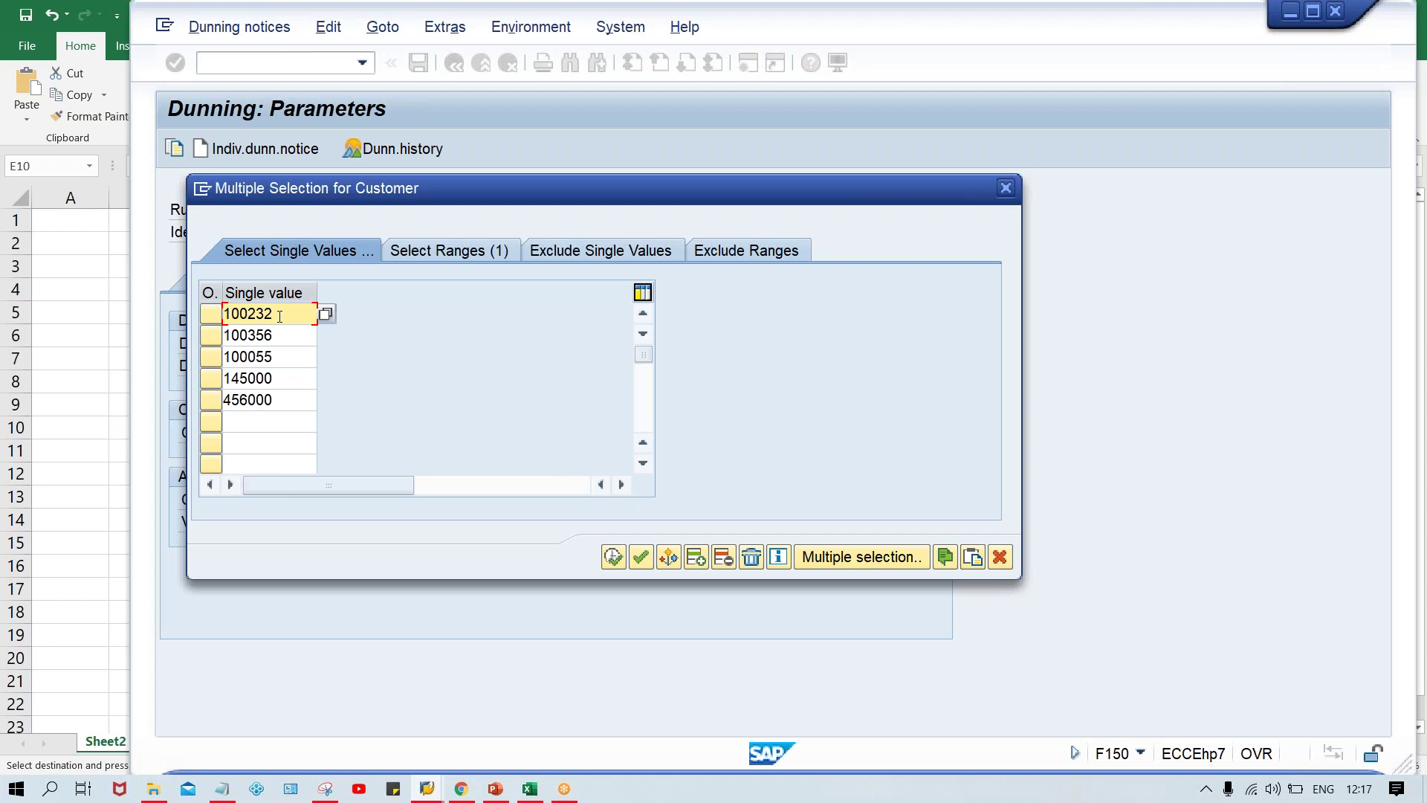
click(751, 556)
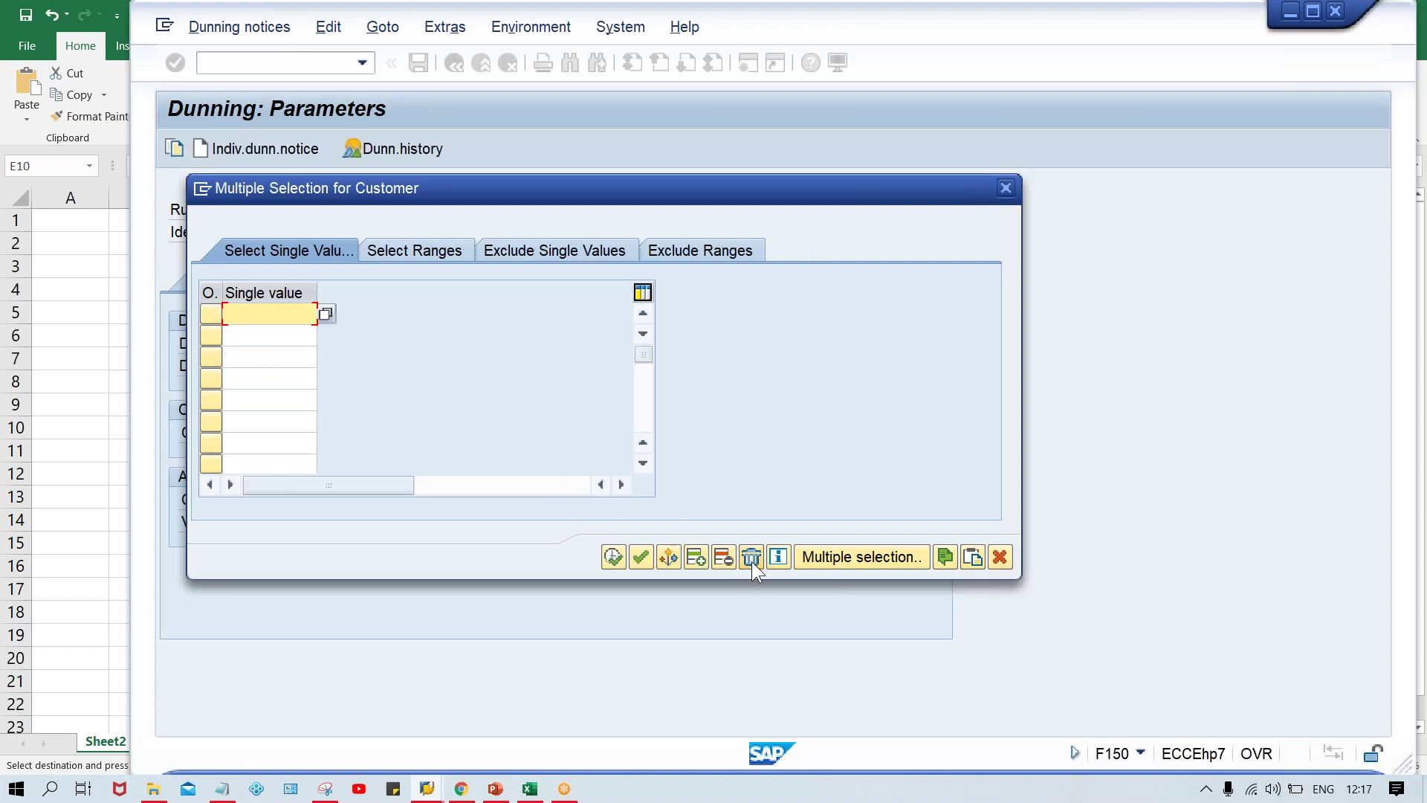
click(1007, 189)
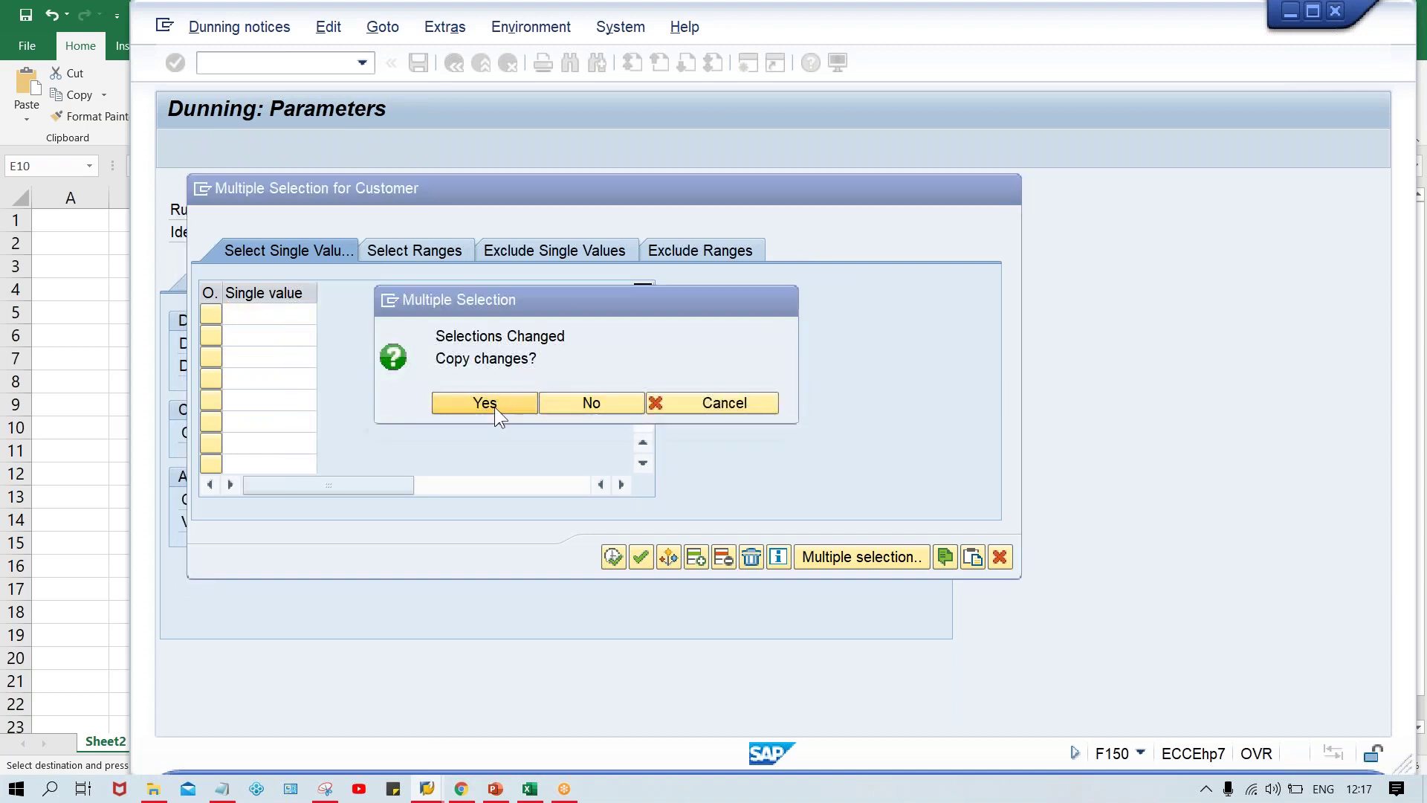
click(494, 407)
click(507, 498)
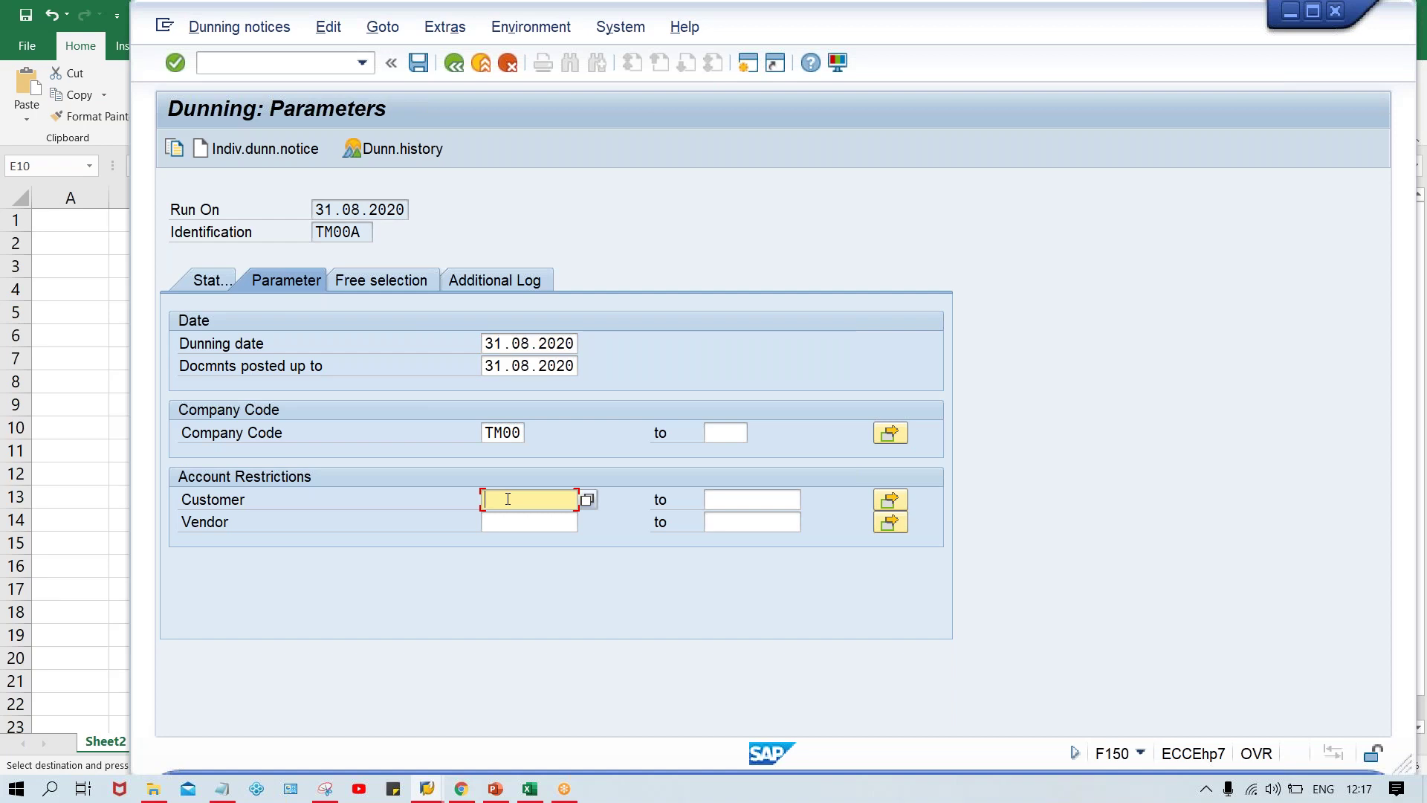
Enter 100232 as the only customer and bring the Excel workbook forward.
text(100232)
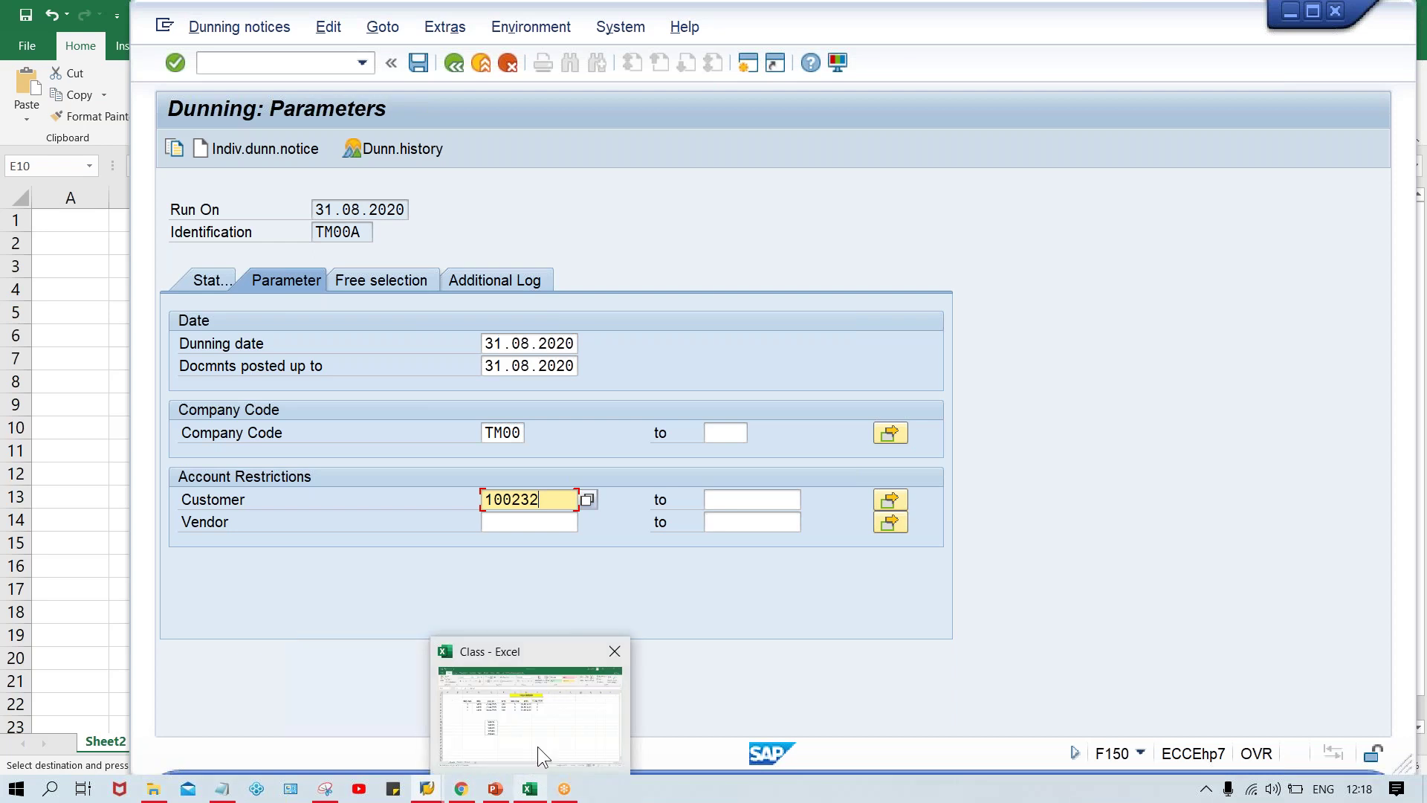
click(537, 746)
click(494, 373)
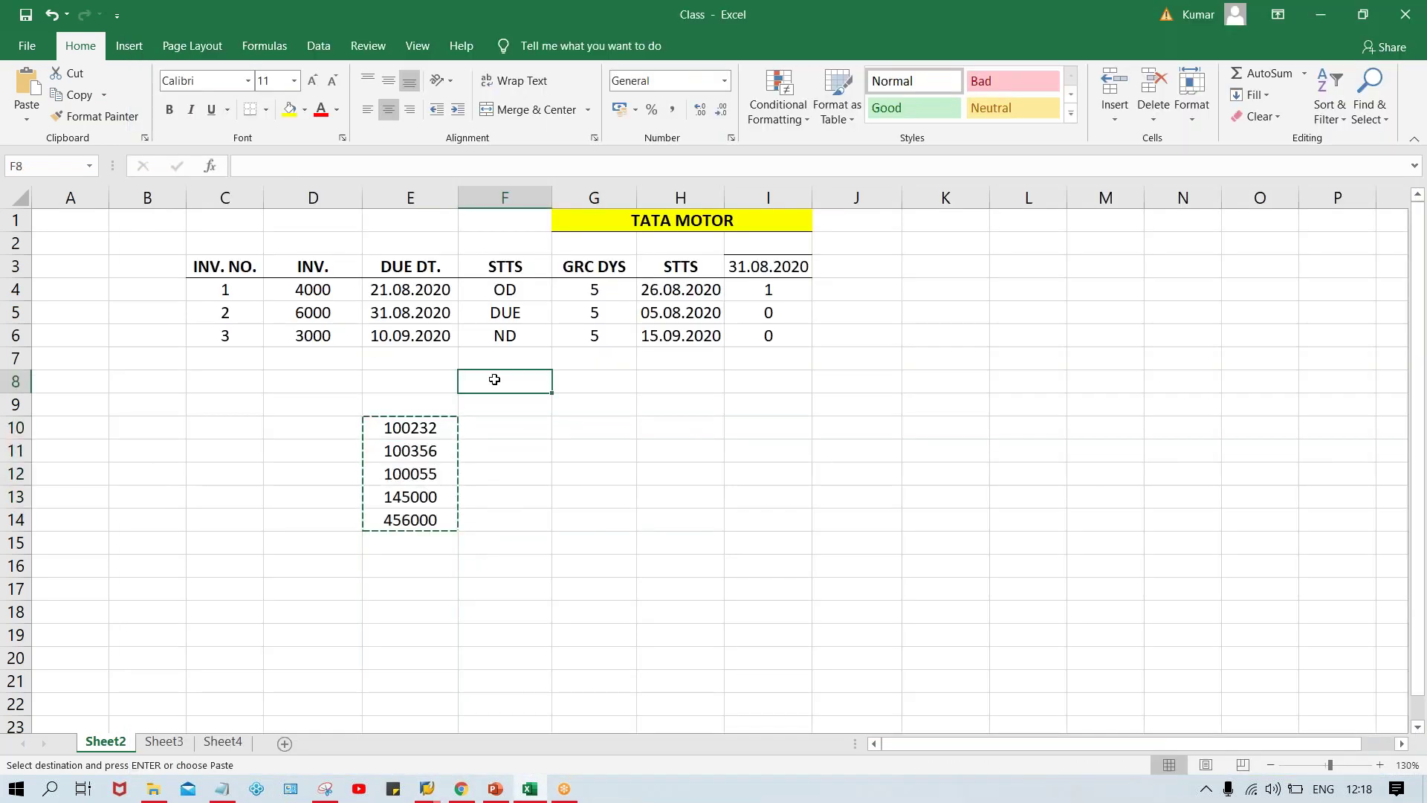
Clear the five customer numbers, starting with 100232, from E10:E15 below the invoice table.
click(321, 299)
drag(318, 310, 312, 381)
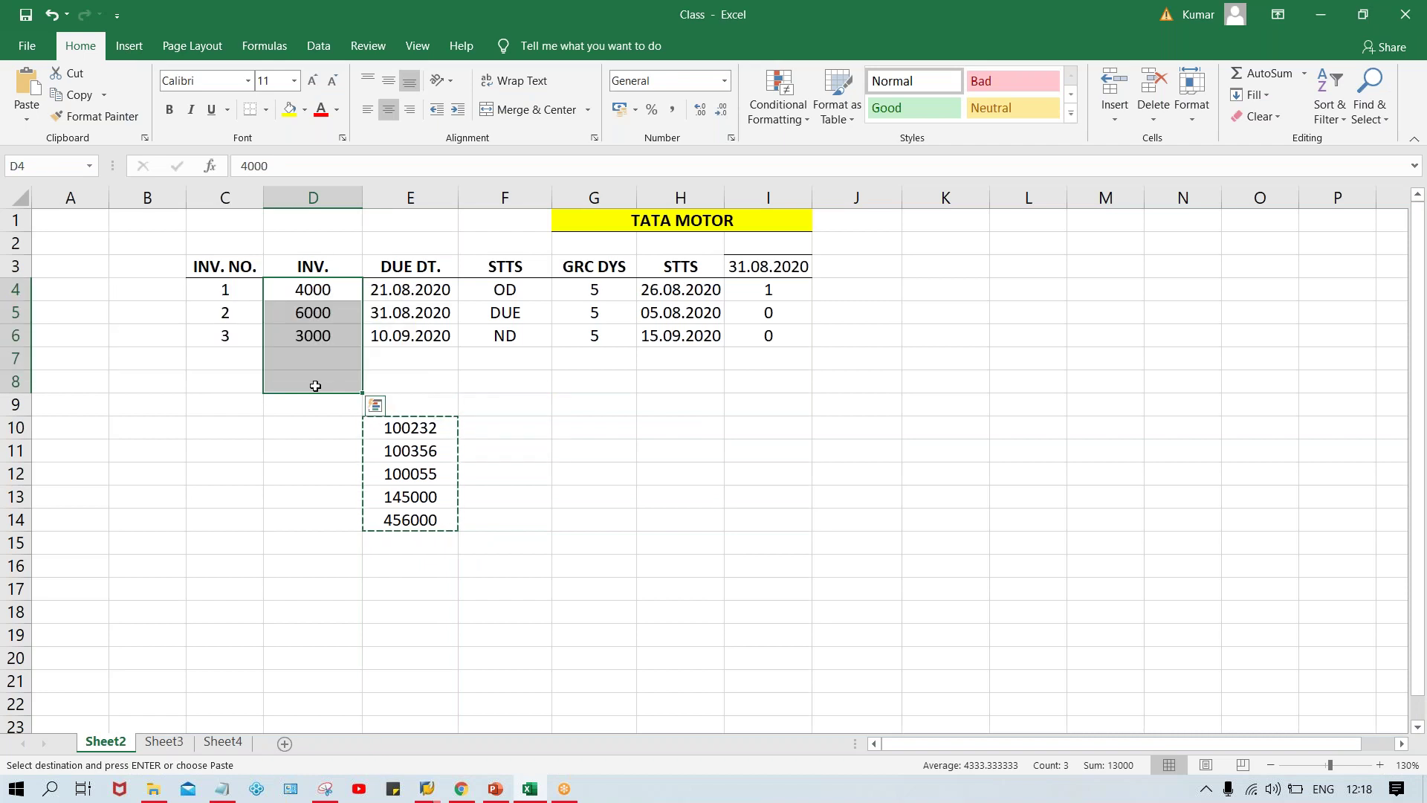
click(407, 429)
drag(407, 429, 408, 545)
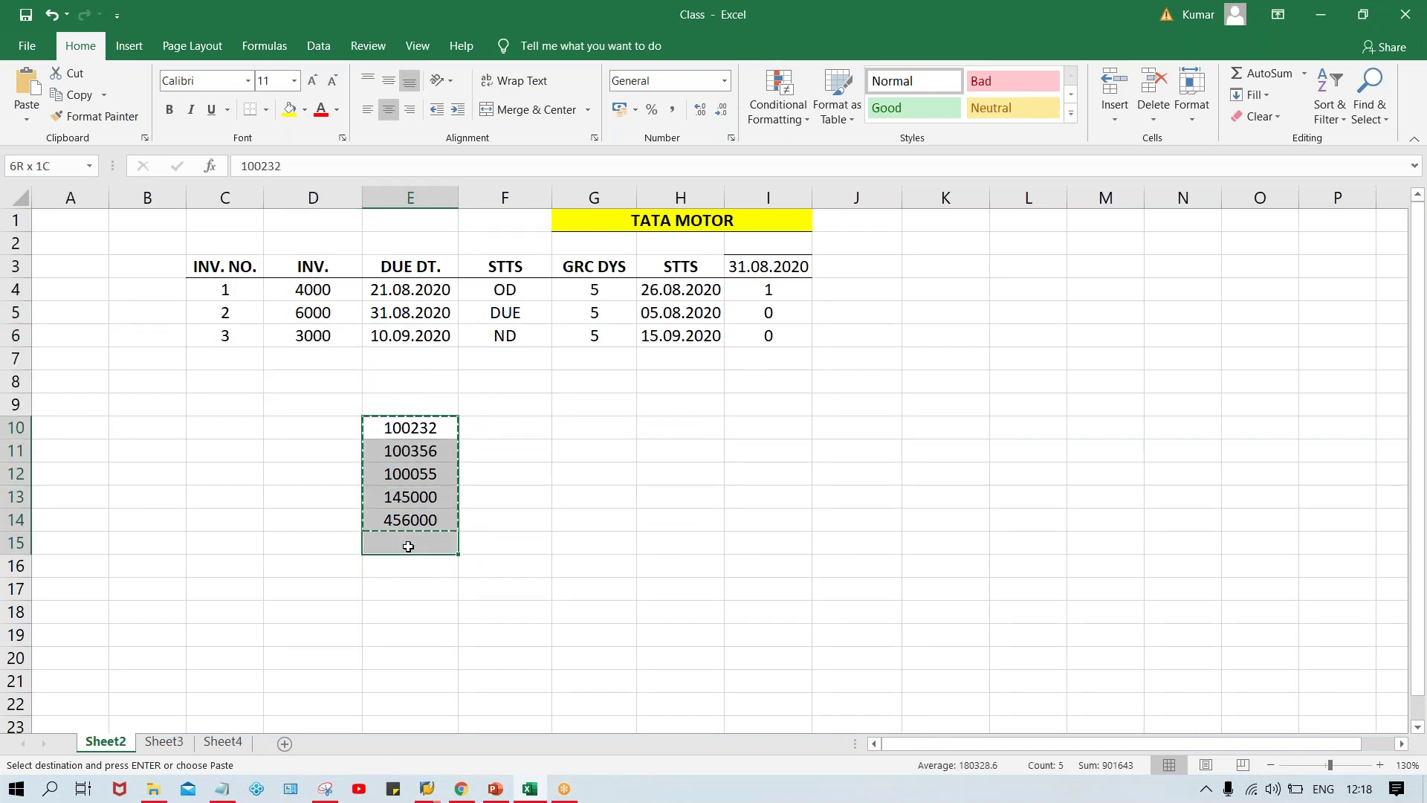
key(Delete)
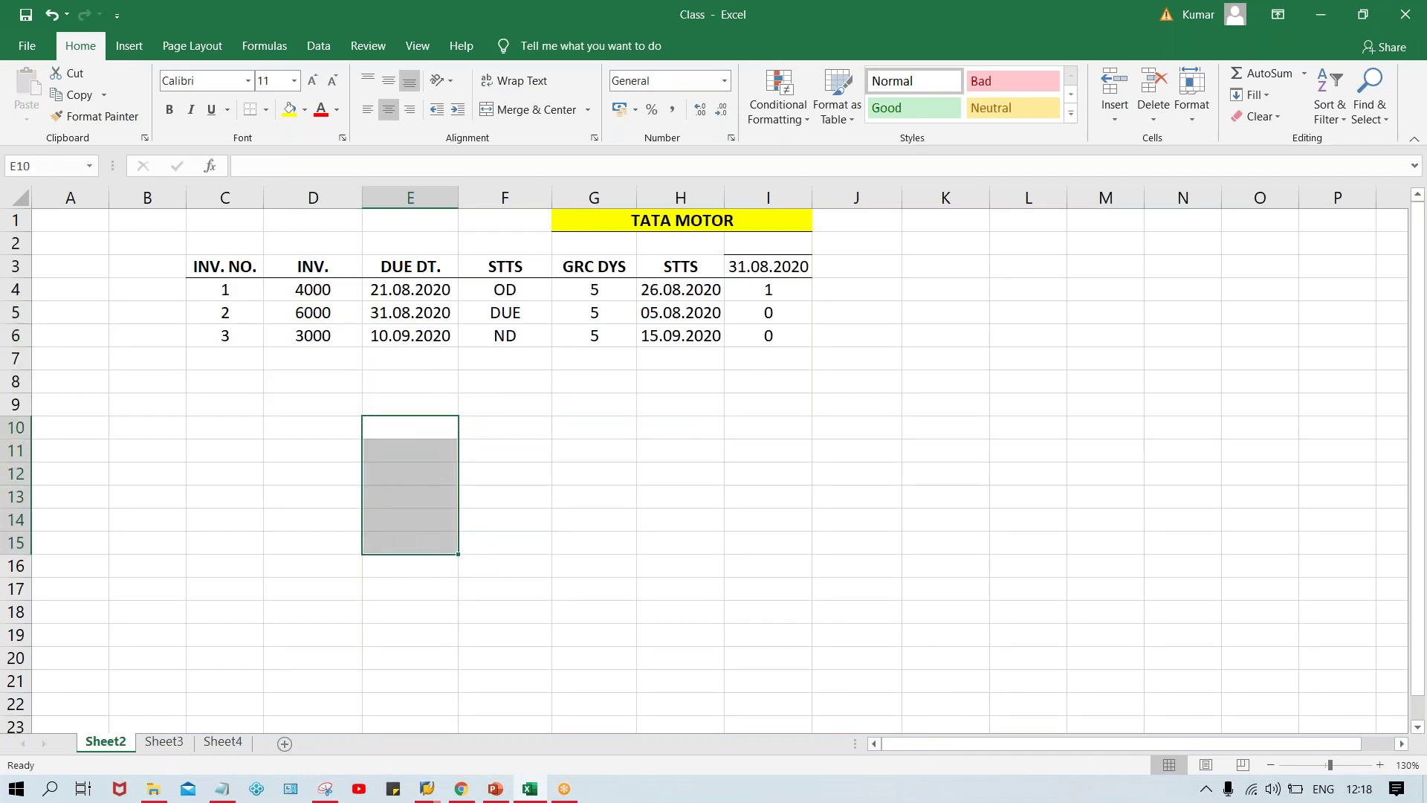
click(284, 358)
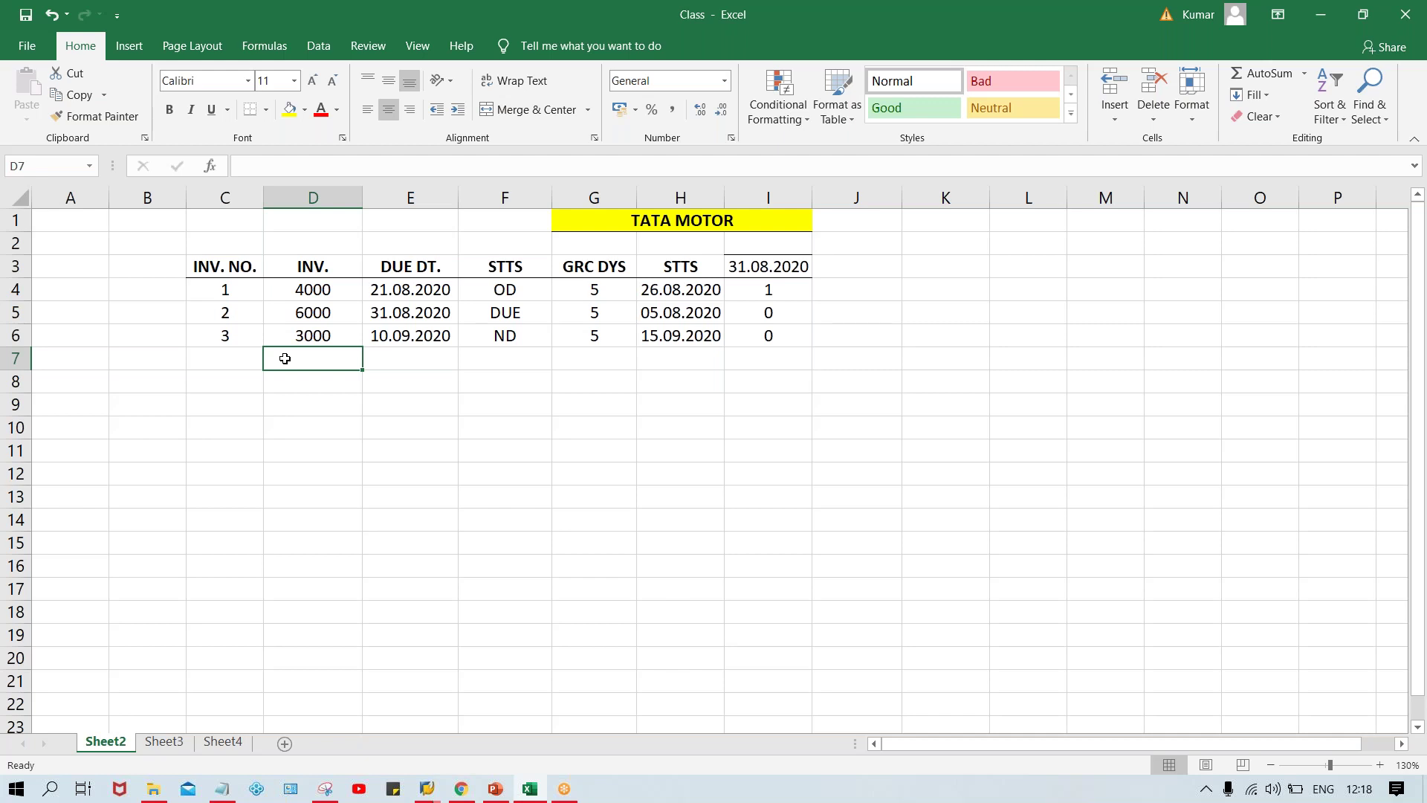
Return to the SAP Dunning: Parameters window.
click(234, 359)
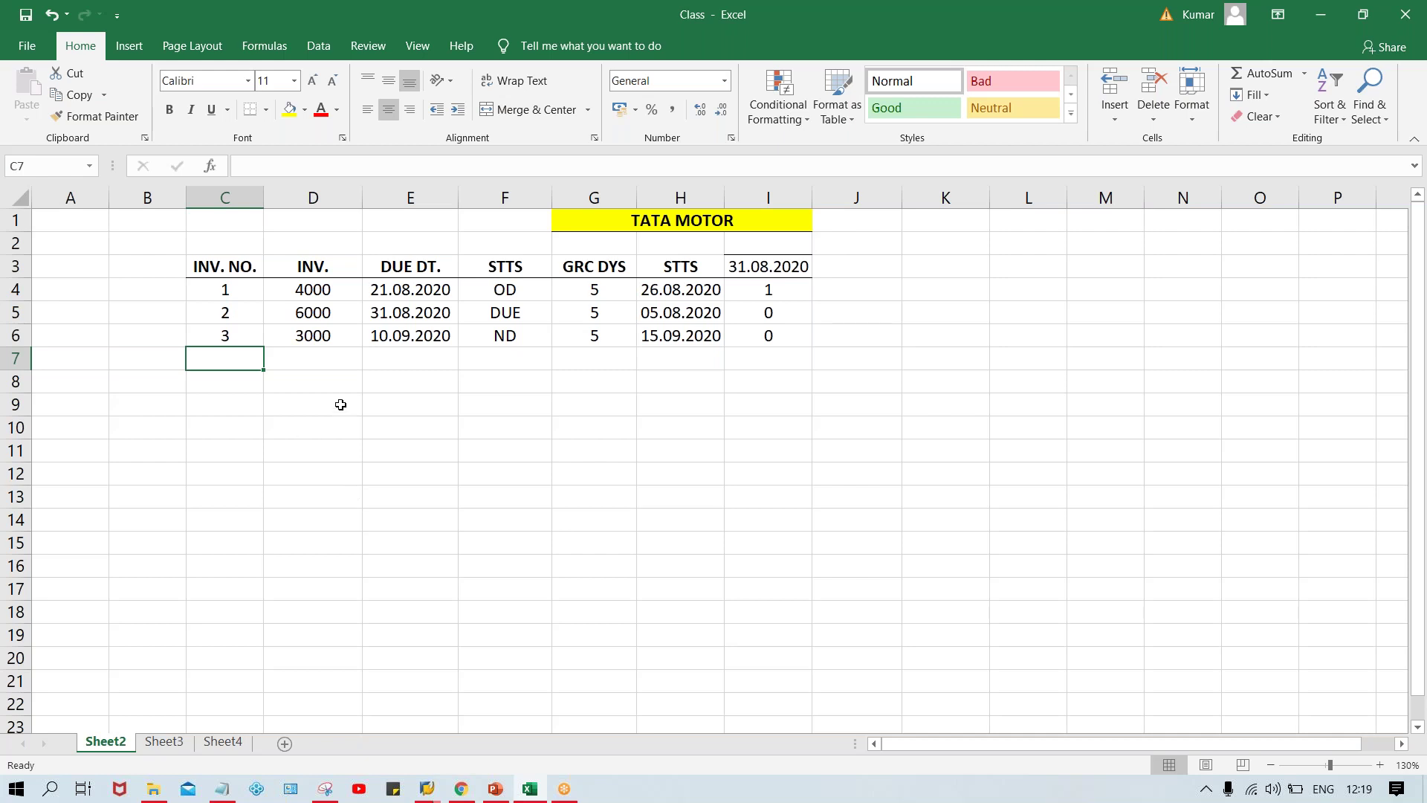
mouse_move(431, 791)
click(624, 713)
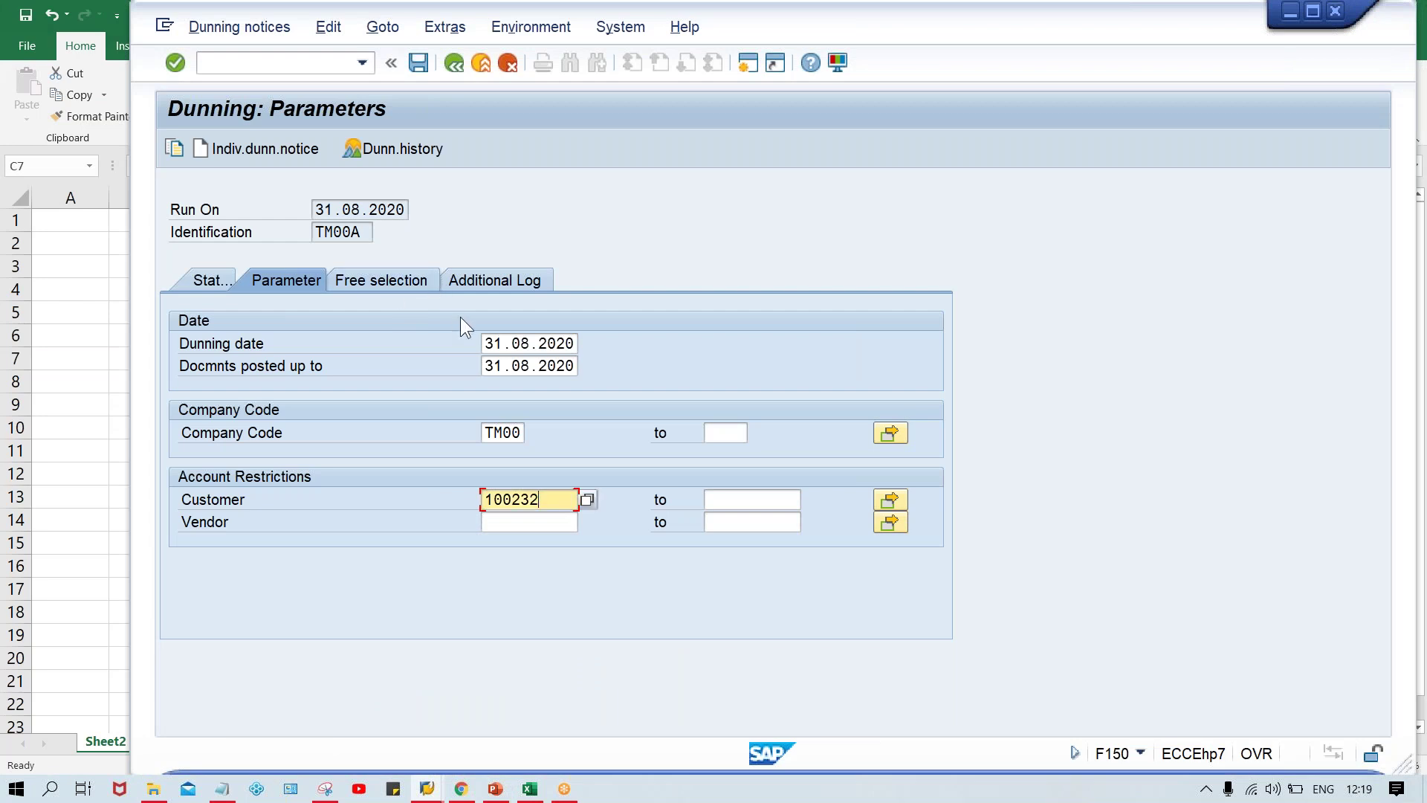
Enter customer 100232 in run TM00A's additional log, save the parameters, and view the run status.
click(413, 283)
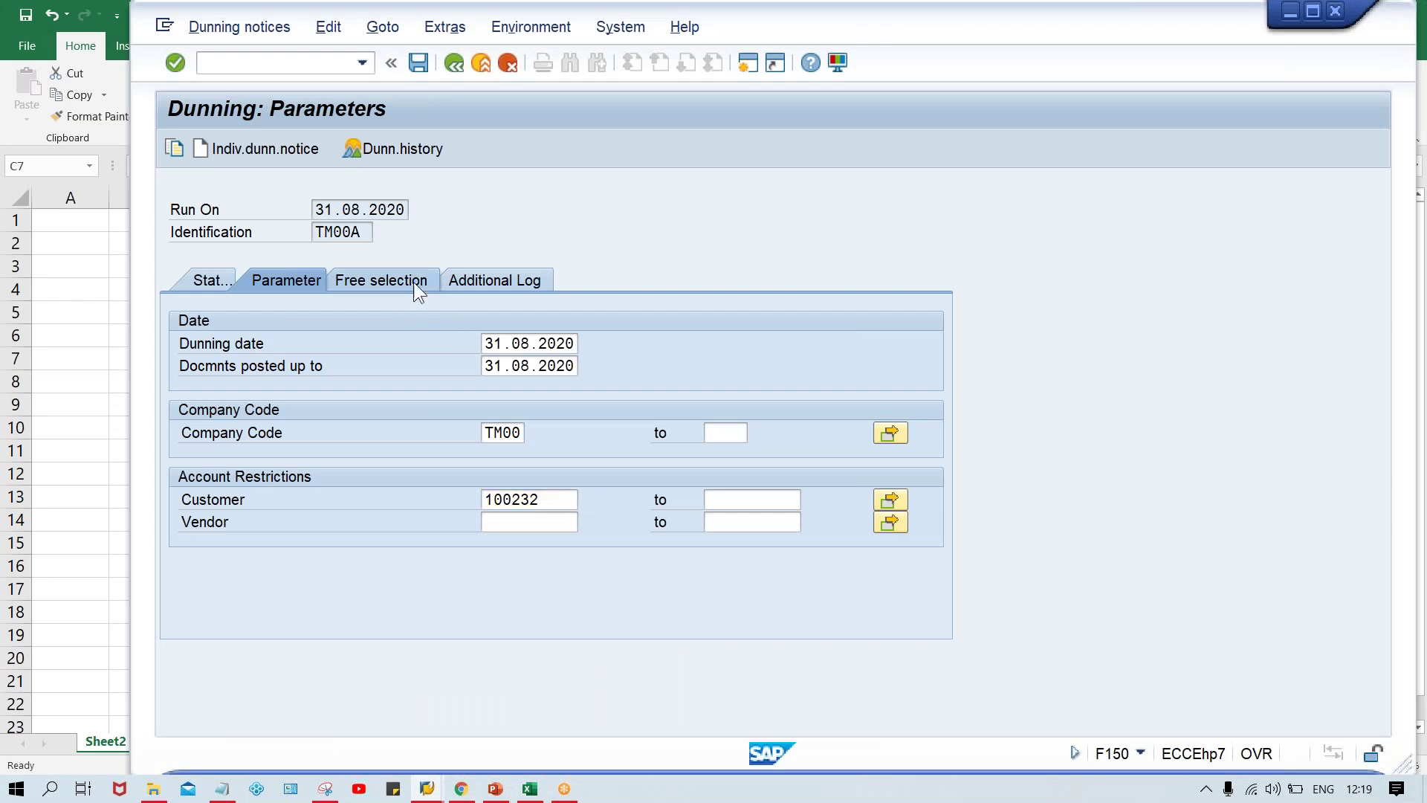
click(483, 279)
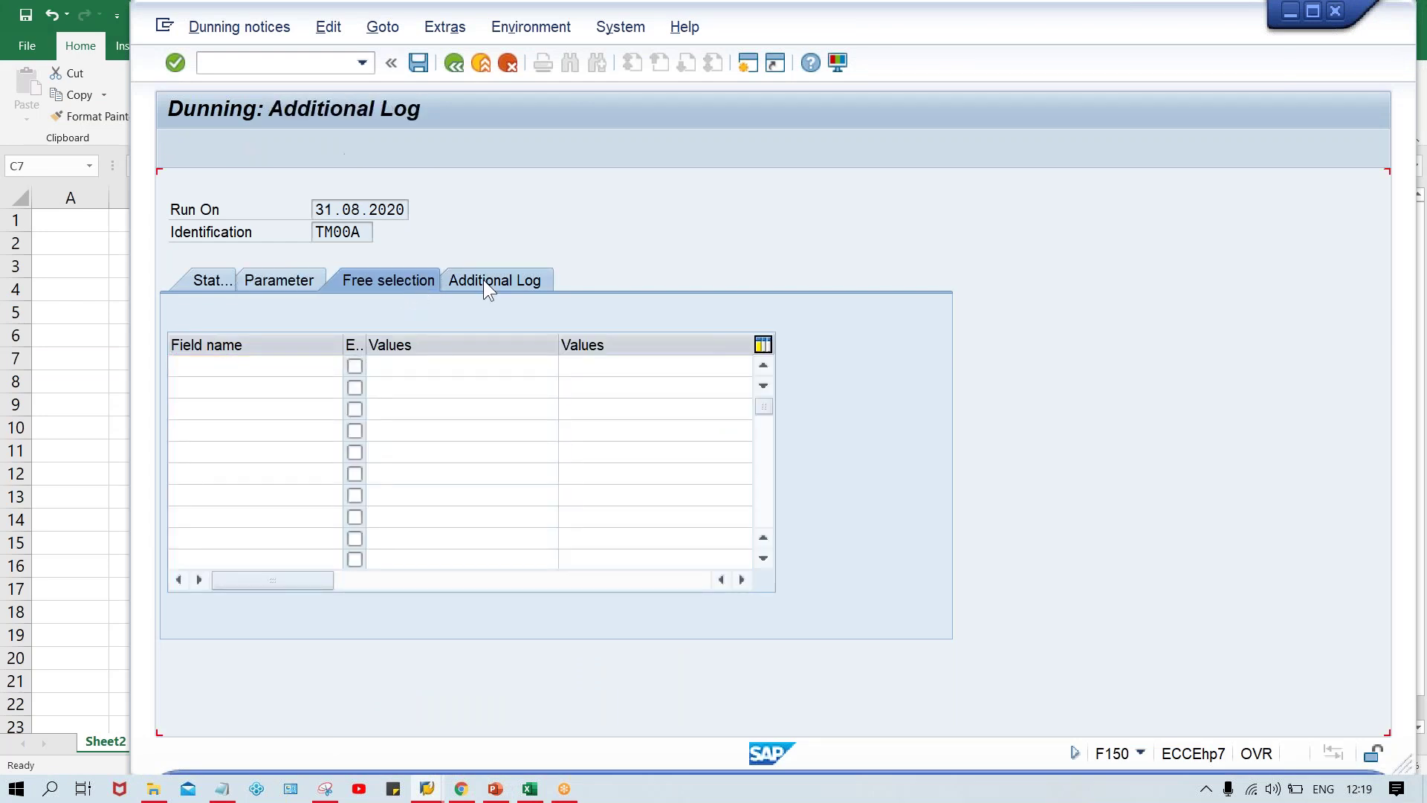
text(10032)
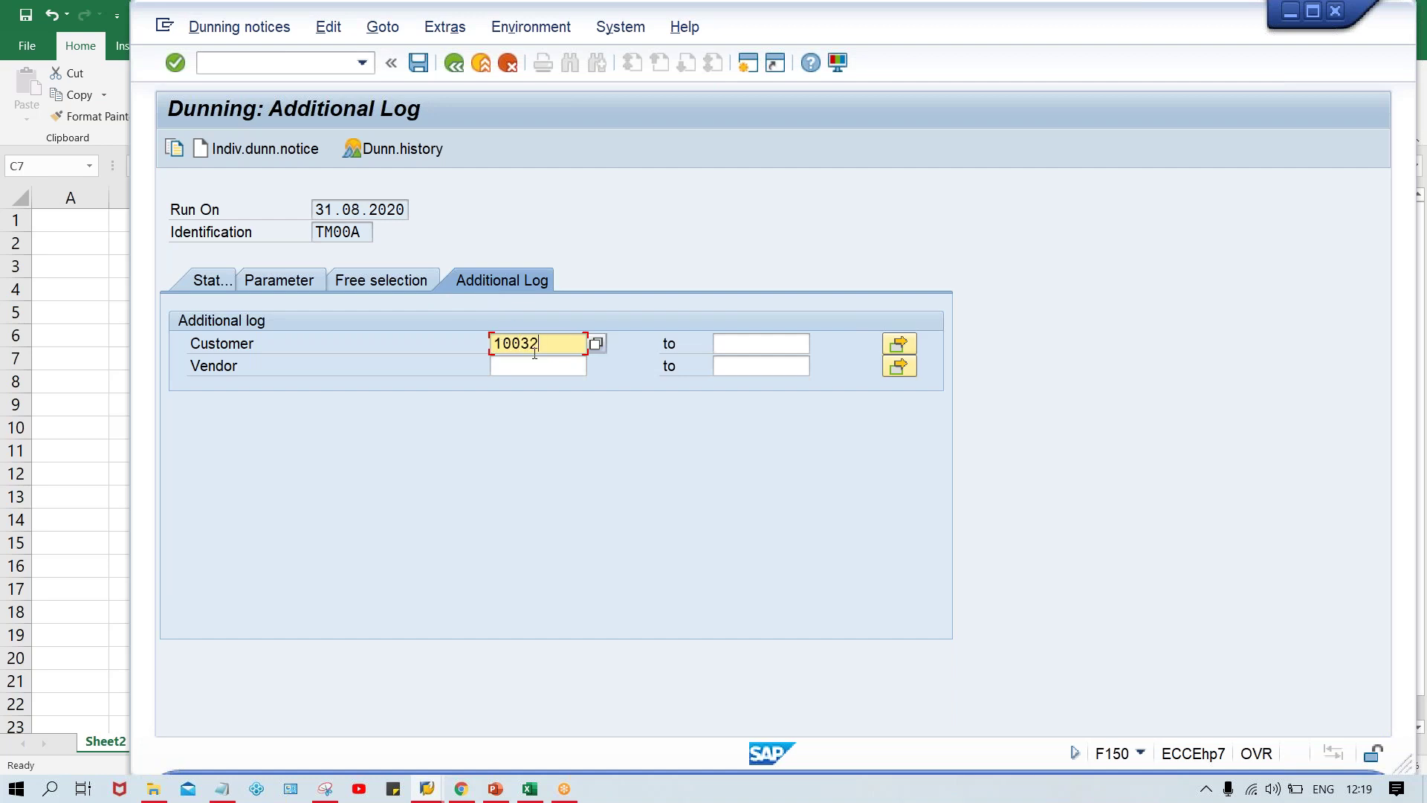
key(BackSpace)
key(BackSpace)
text(232)
key(ctrl+s)
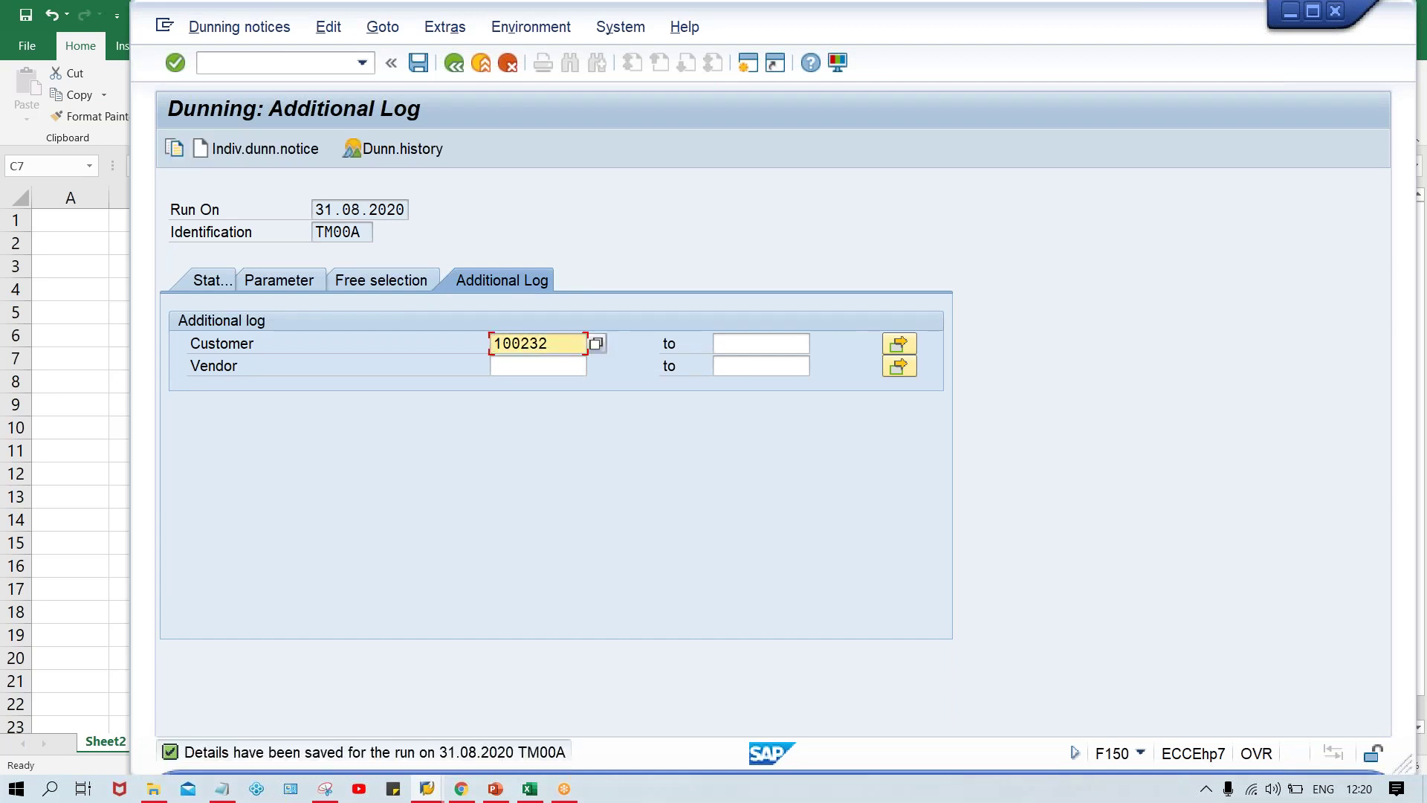
click(208, 276)
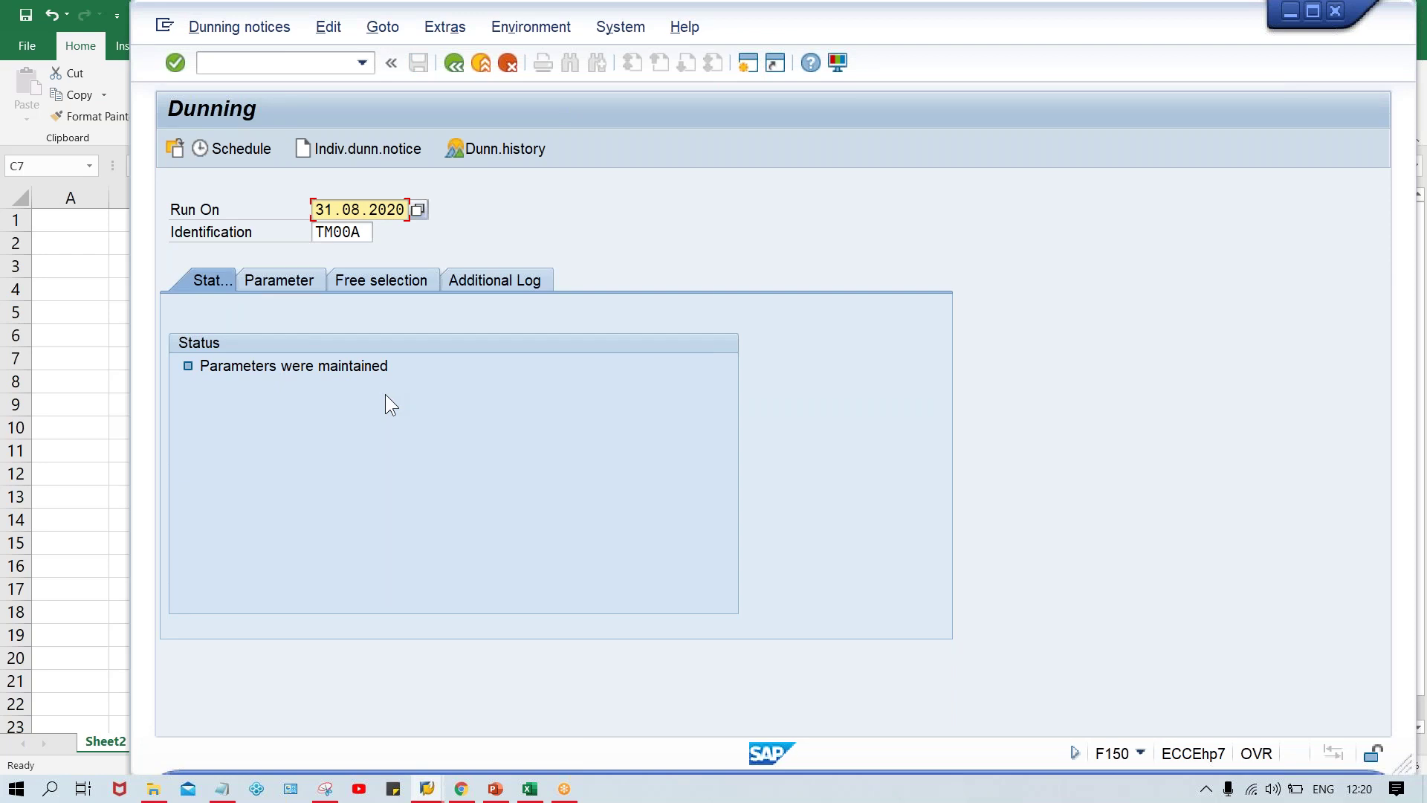
click(243, 150)
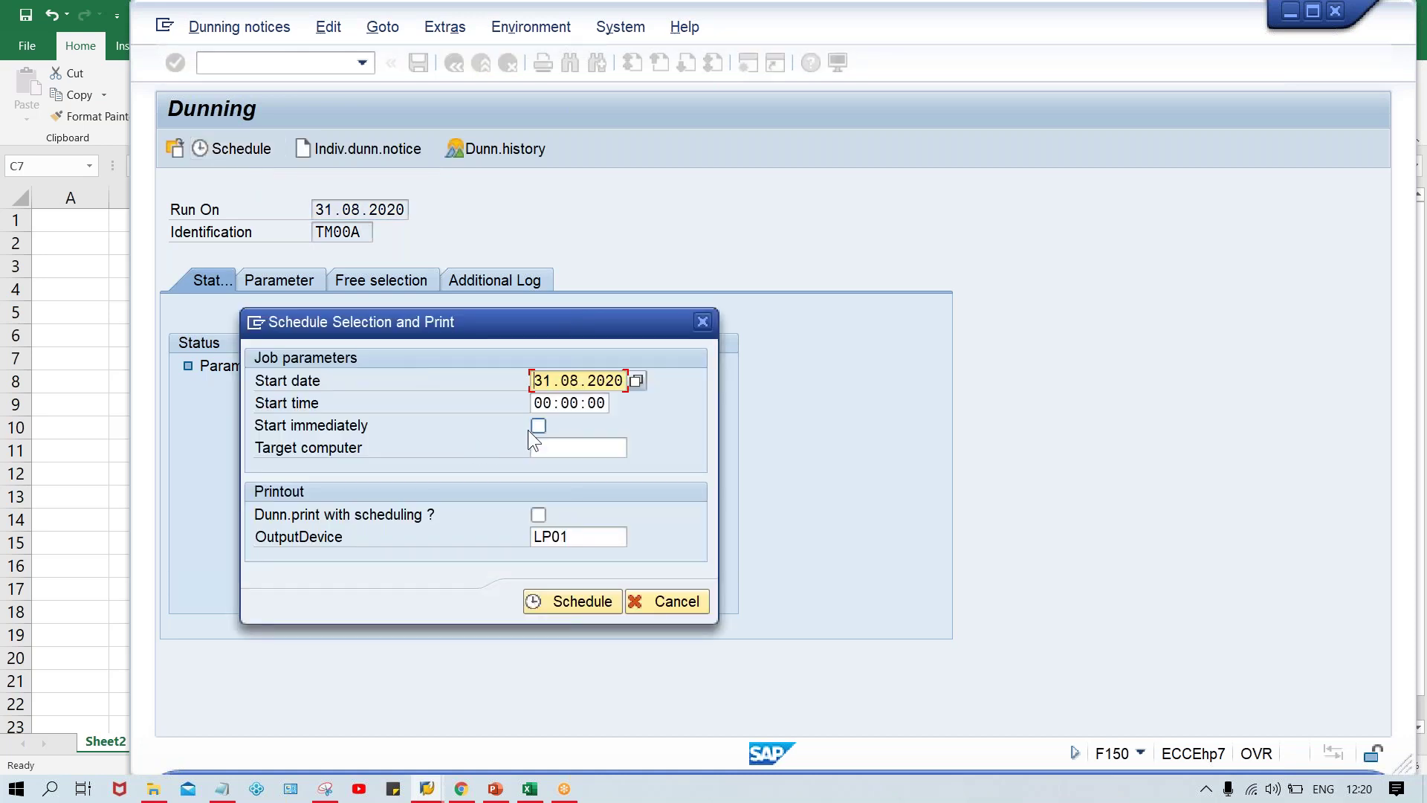
click(538, 428)
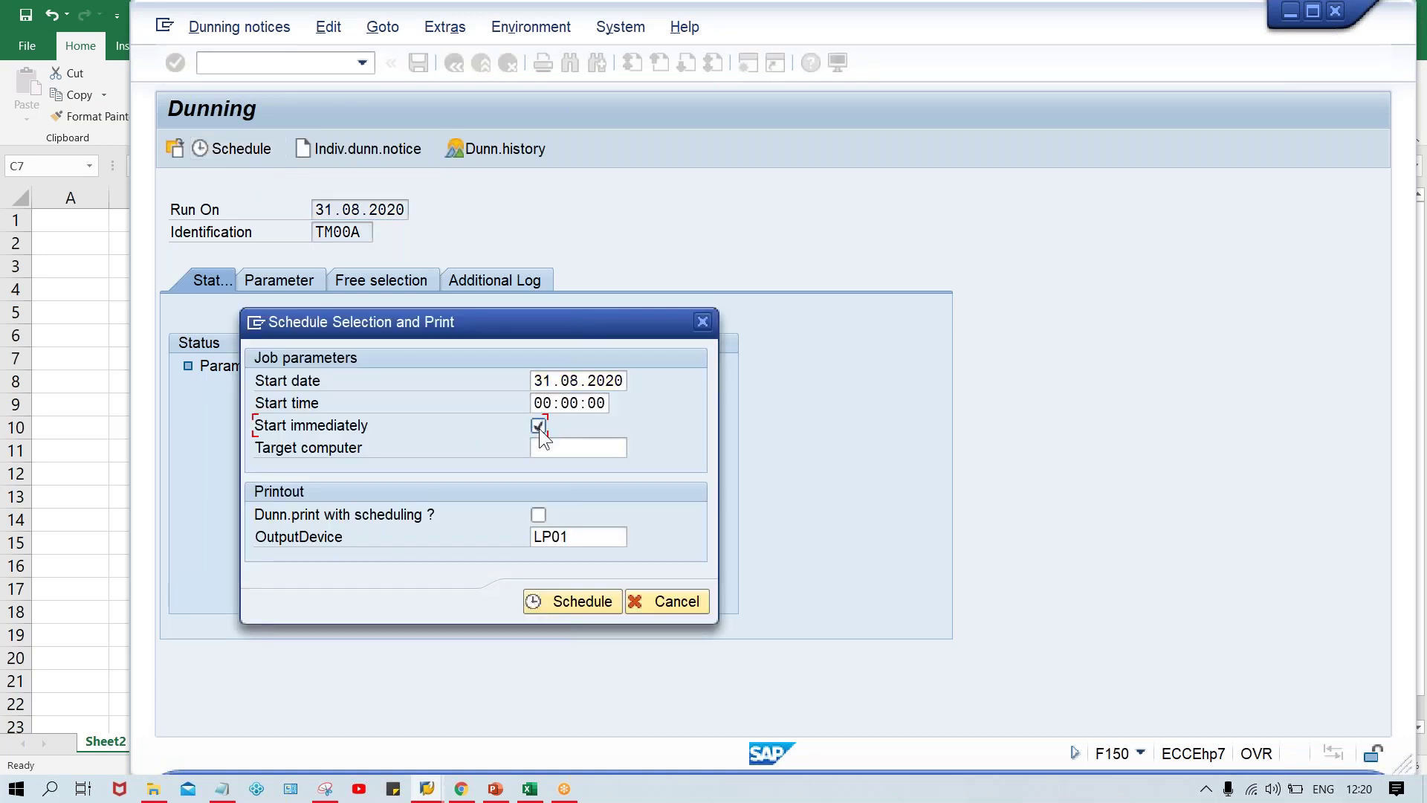
click(567, 604)
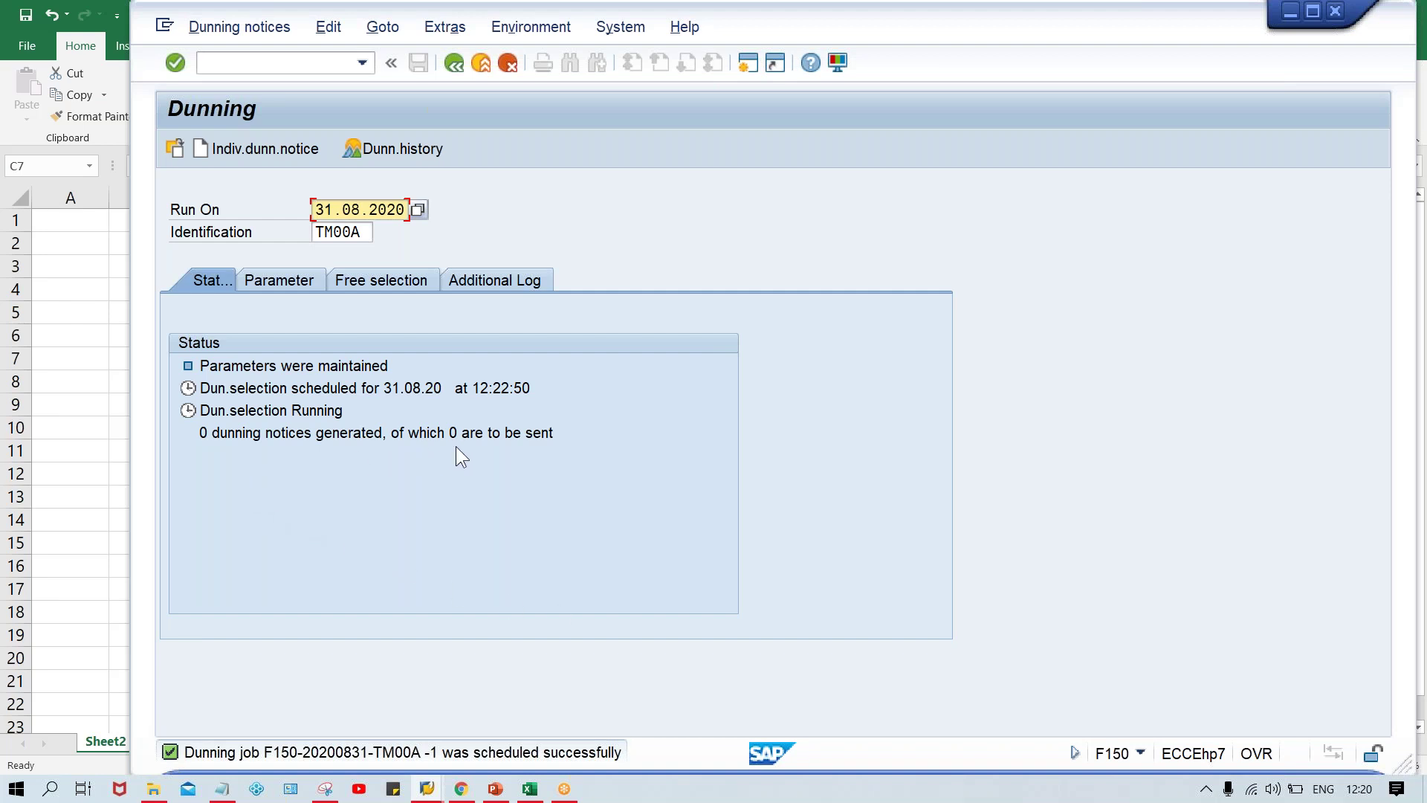
Refresh until the selection completes with 1 notice, then switch to the TATA MOTOR spreadsheet.
key(Return)
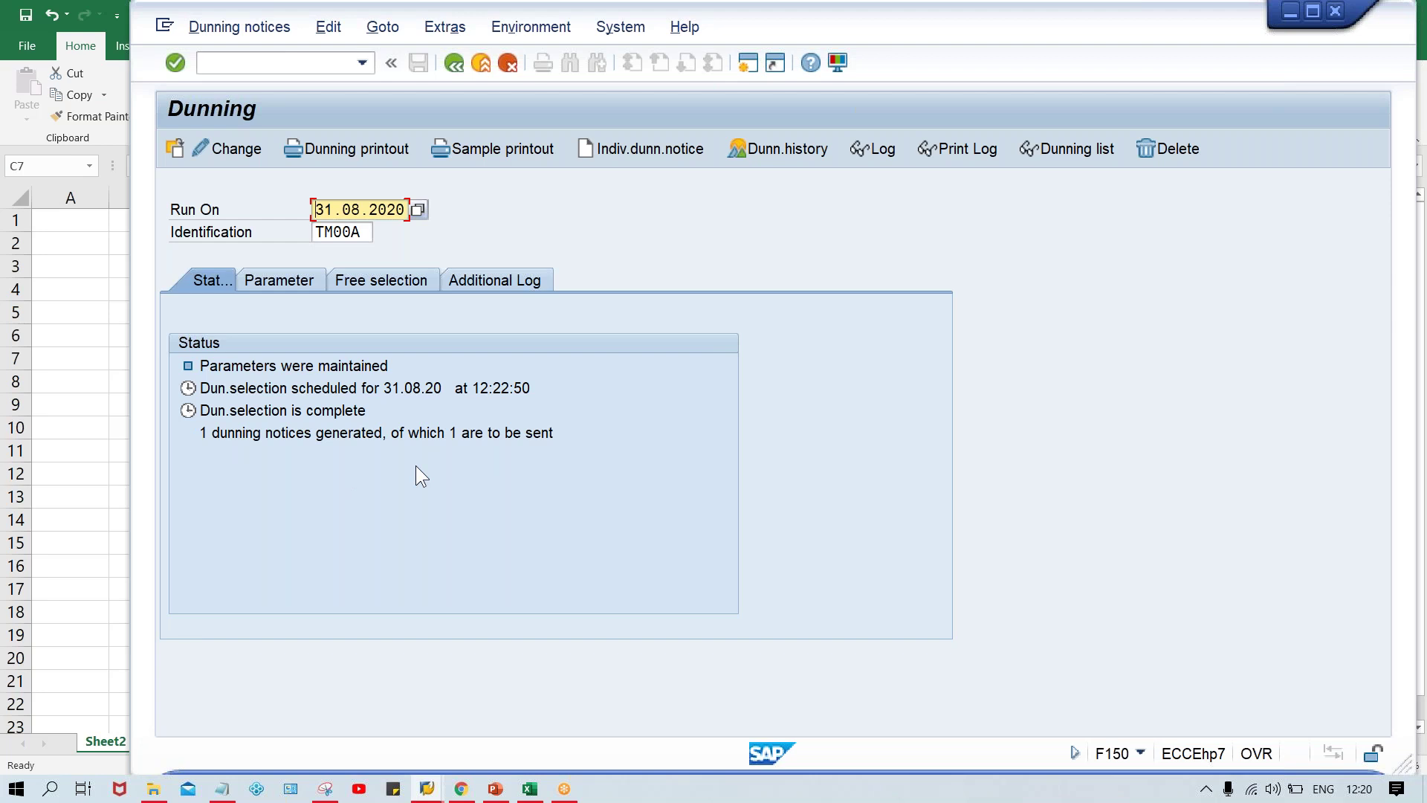
click(529, 789)
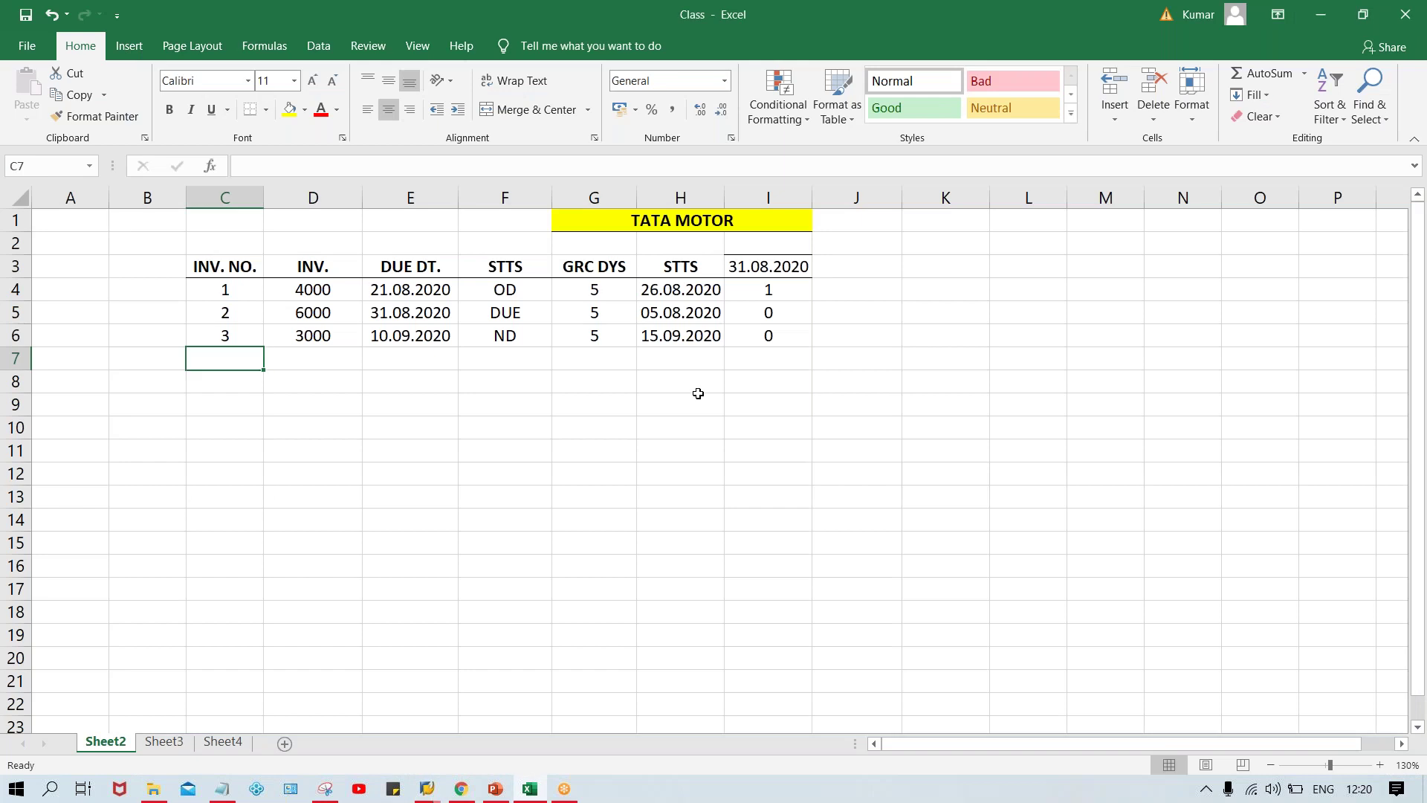
Confirm invoice 1 is flagged 1 under 31.08.2020, then head back to SAP.
click(766, 298)
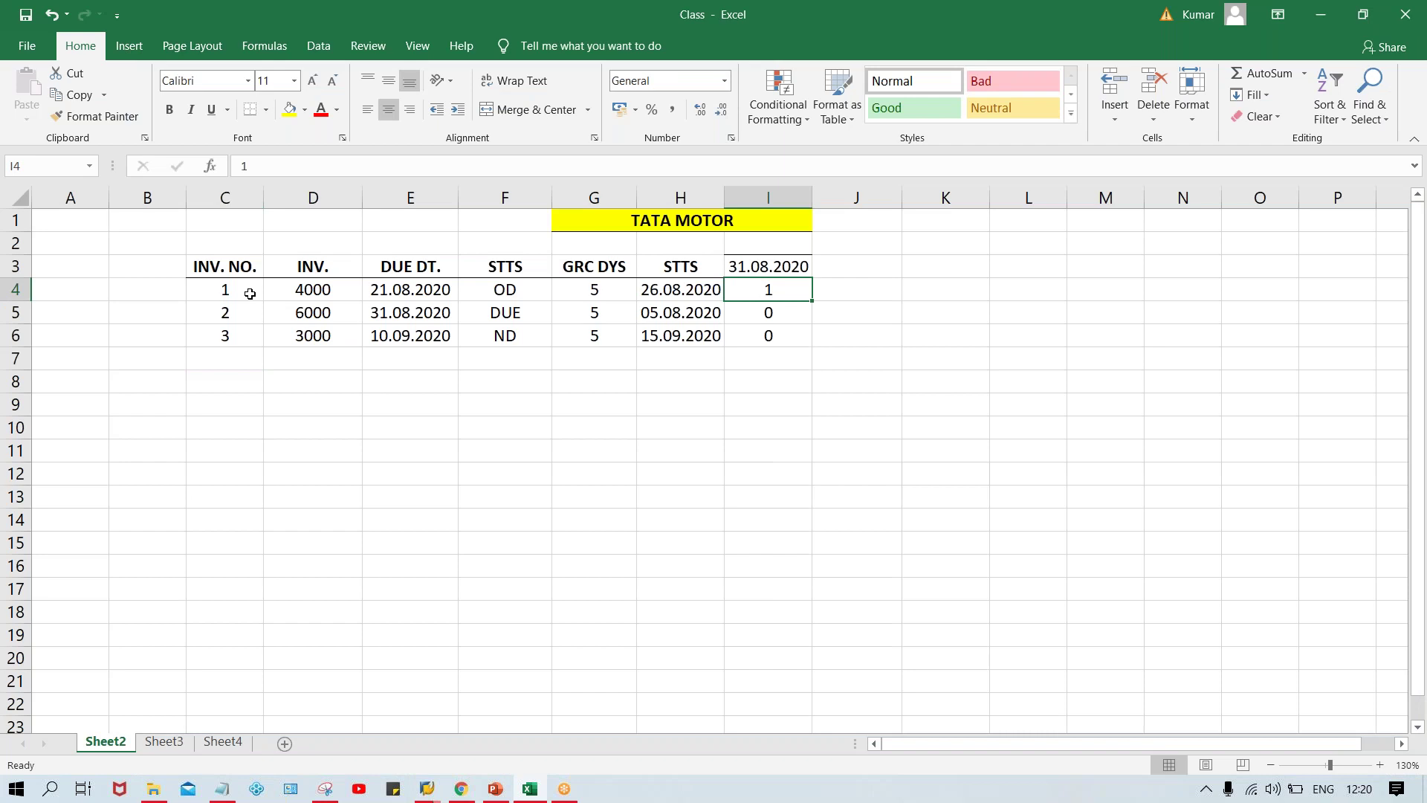
click(250, 294)
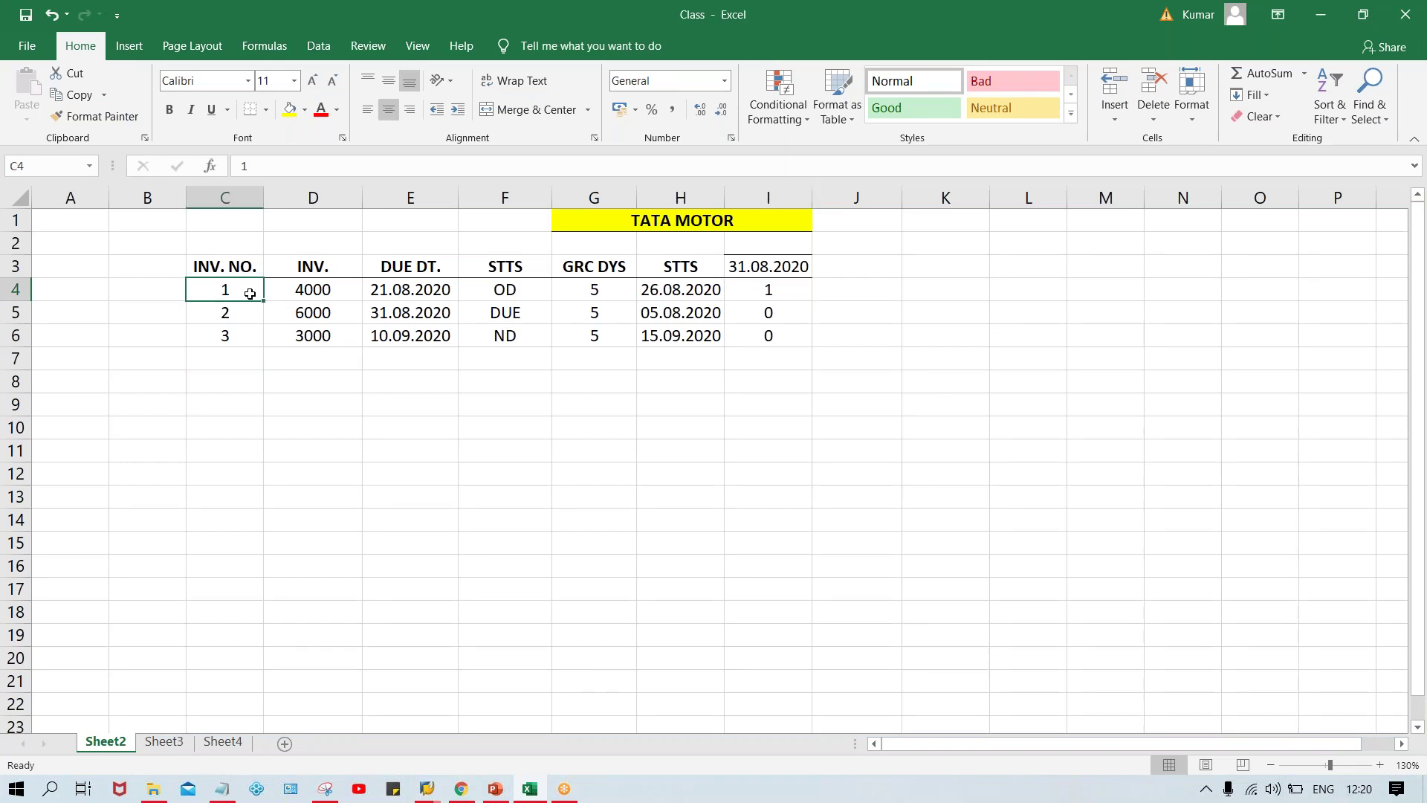
click(425, 779)
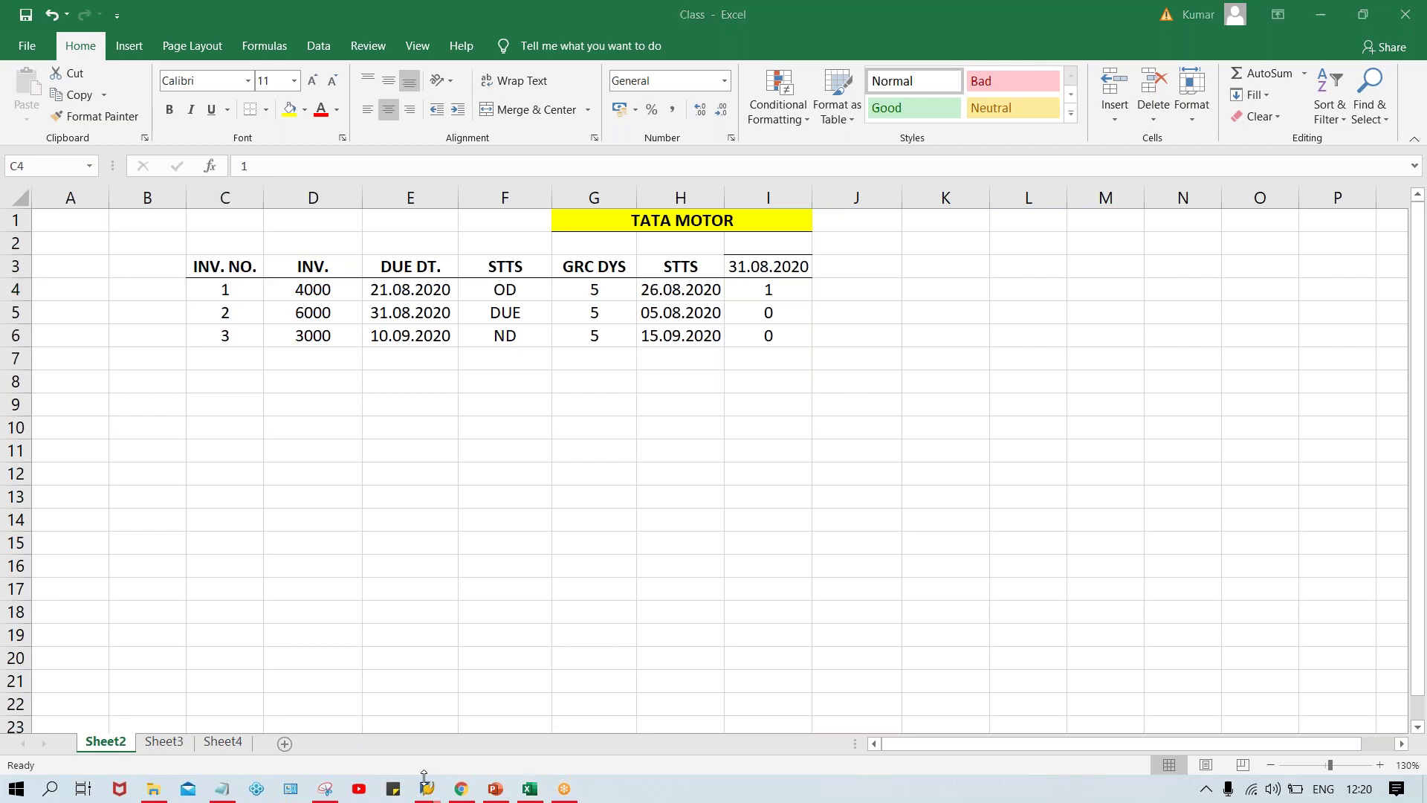
Bring up the Dunning window and open the sample printout scheduling for run TM00A on LP01.
mouse_move(424, 794)
mouse_move(555, 751)
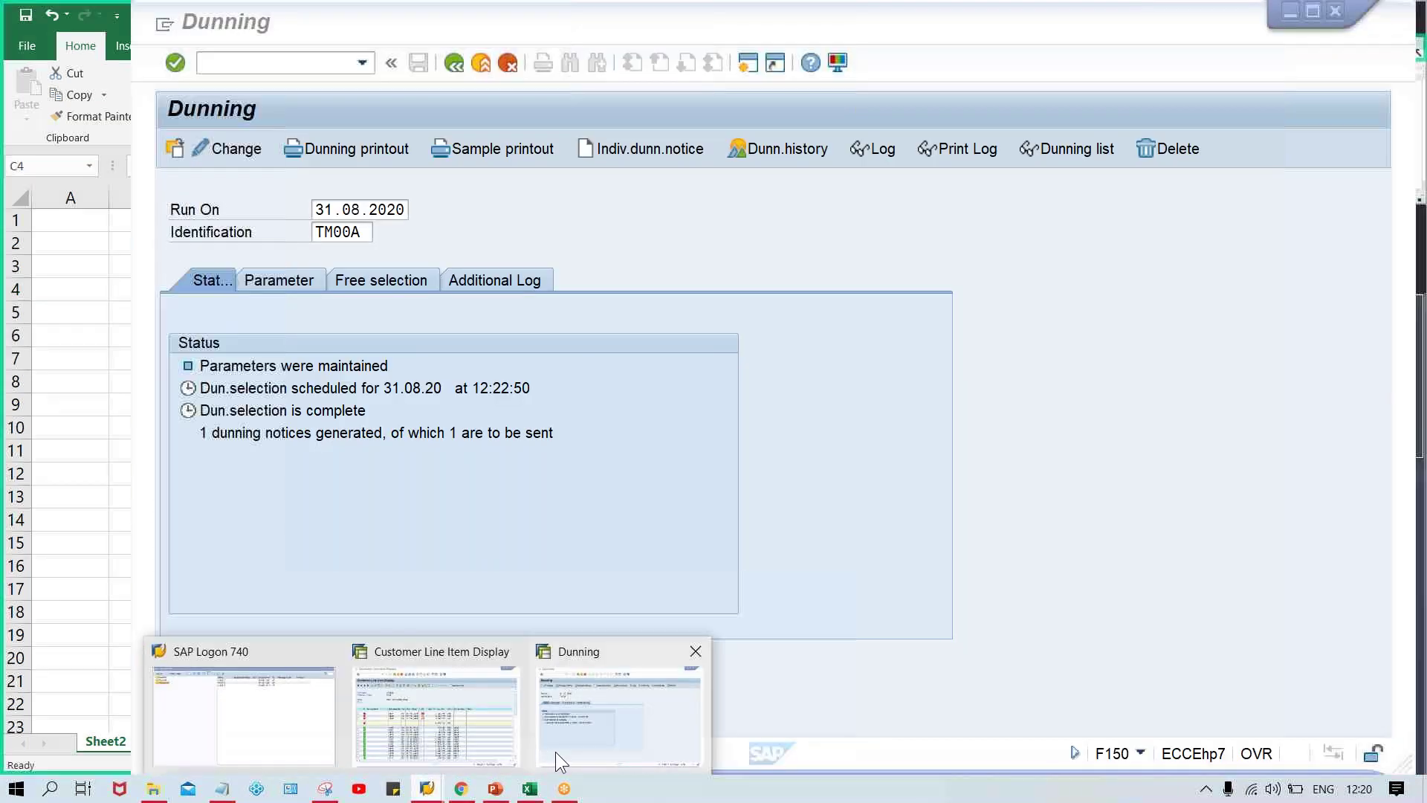
click(577, 735)
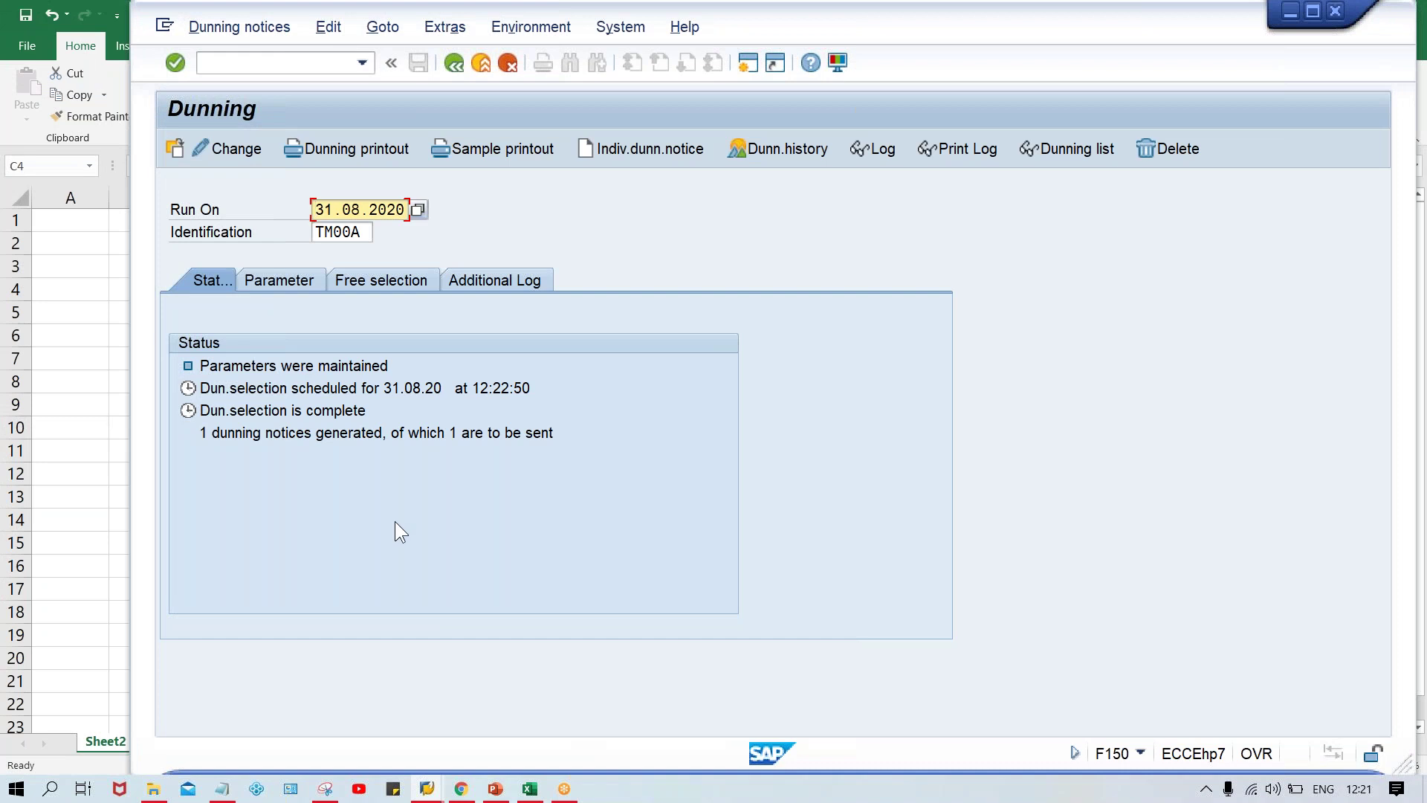
click(508, 148)
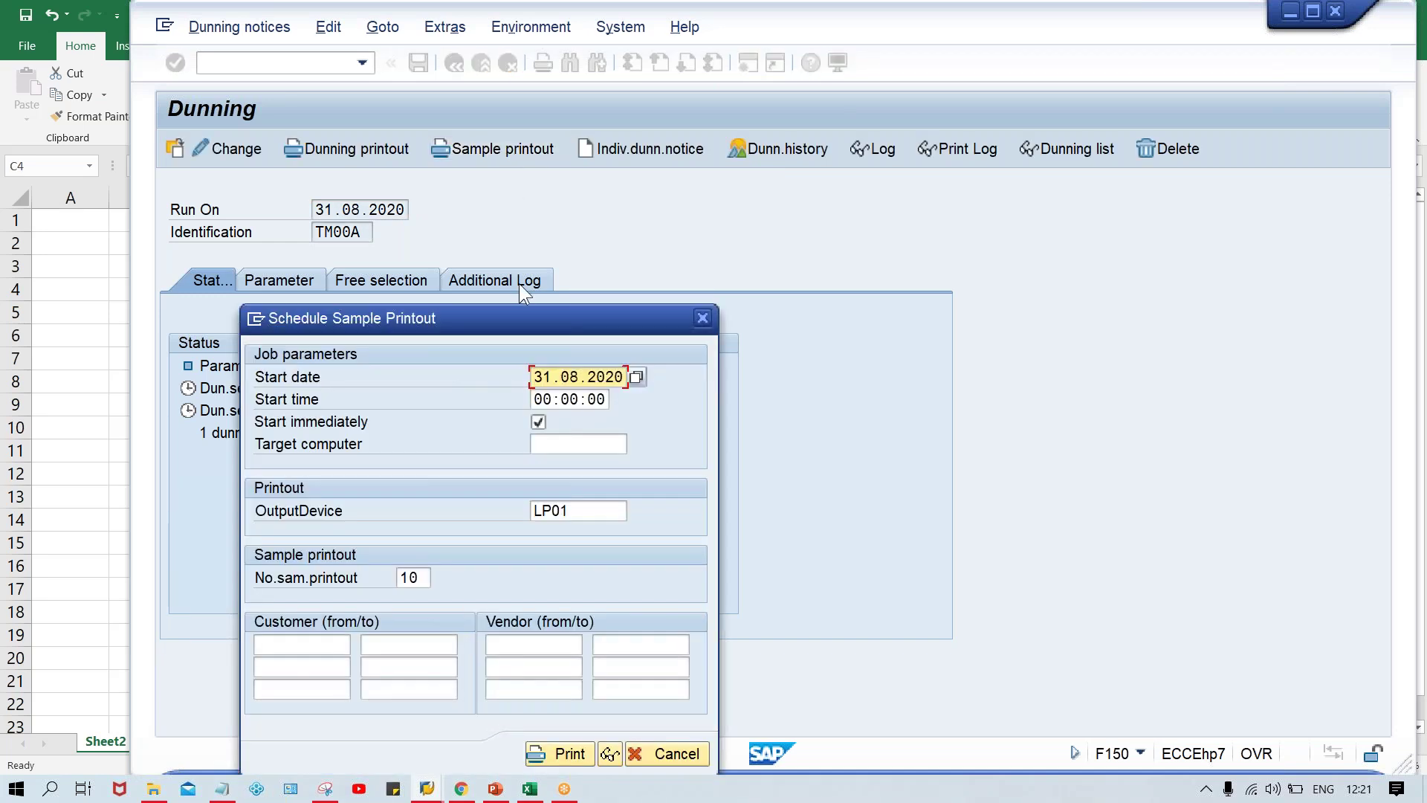
Display the sample notice for 100232: invoice 4027, 4,000.00 INR plus 50.00 dunning charge.
click(607, 752)
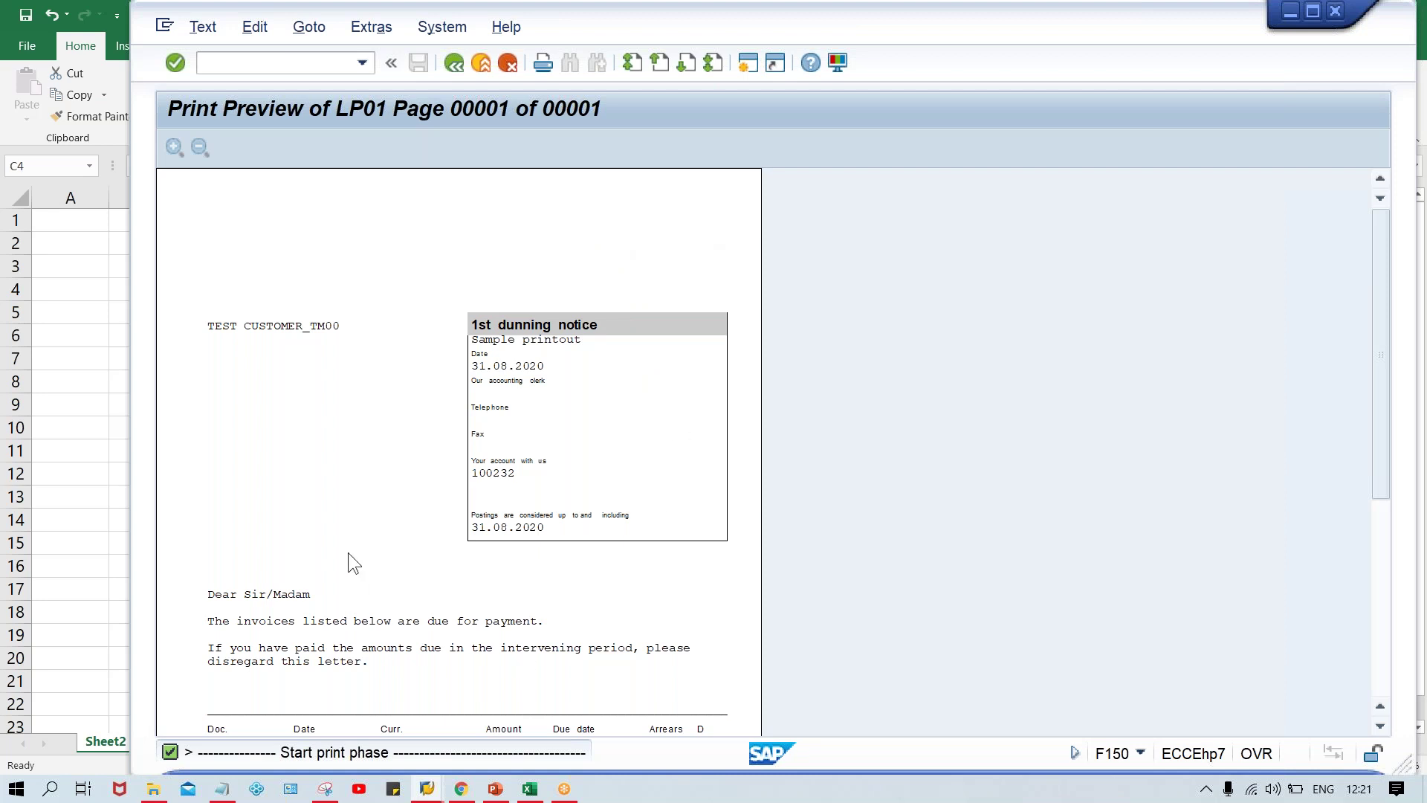
scroll(348, 551, down, 2)
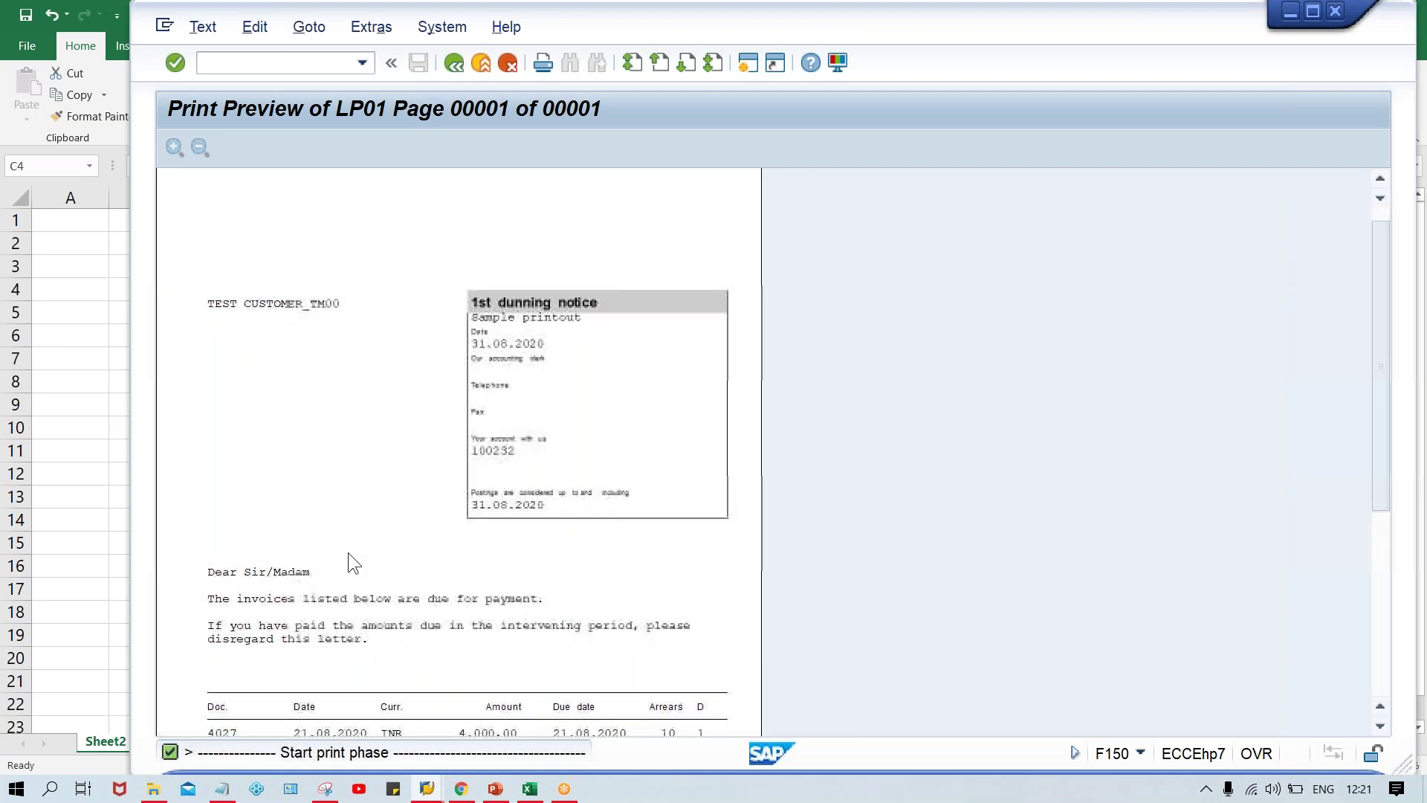
scroll(349, 557, down, 3)
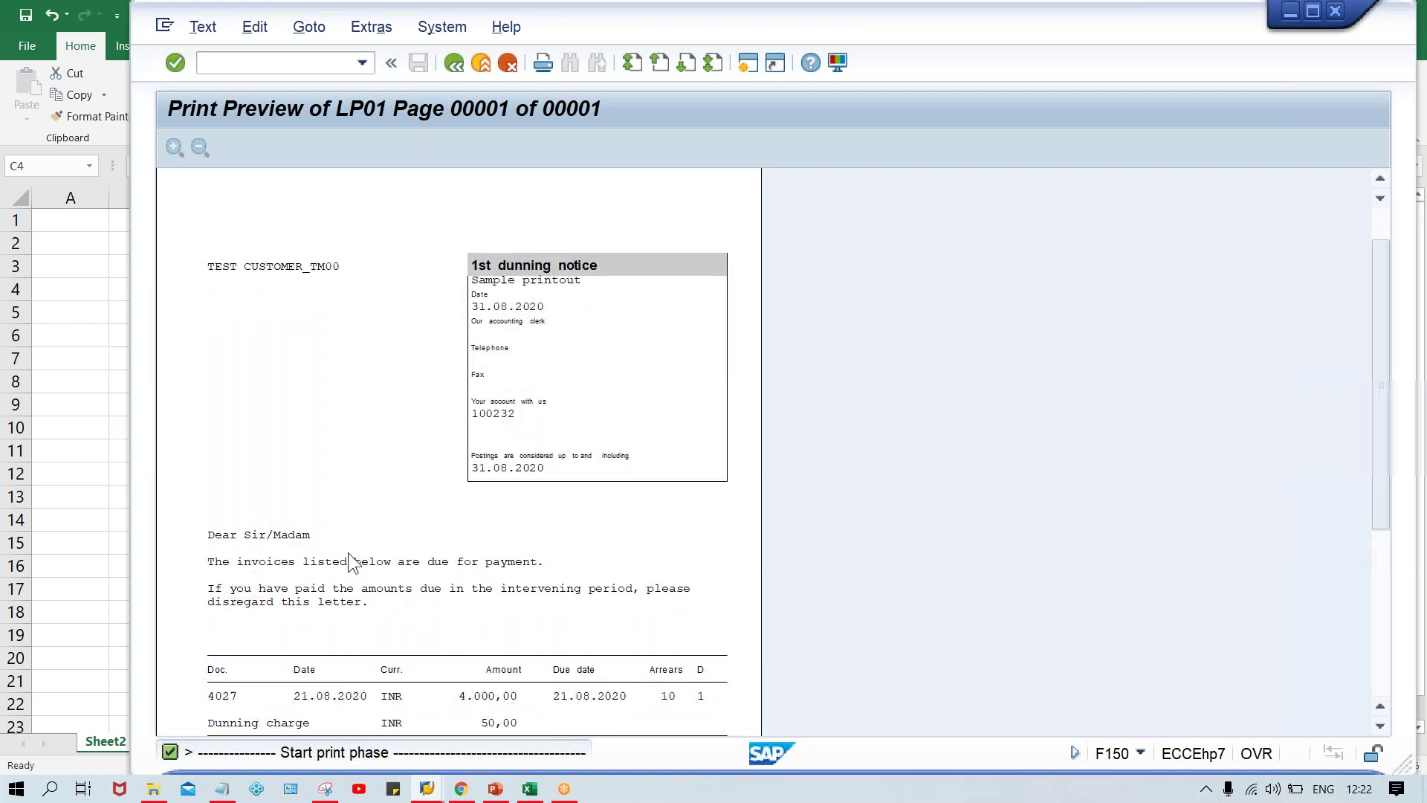
scroll(347, 552, down, 2)
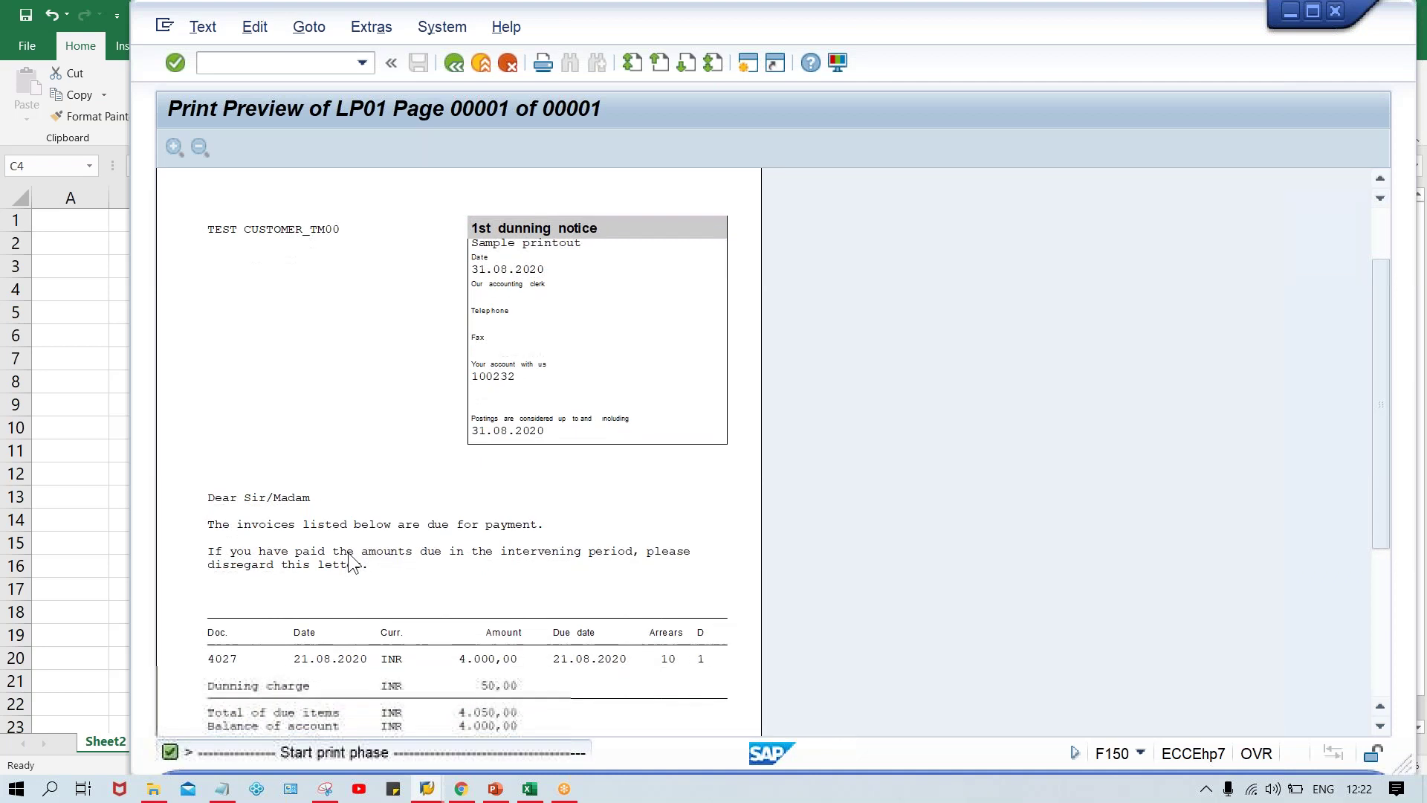
scroll(348, 551, down, 2)
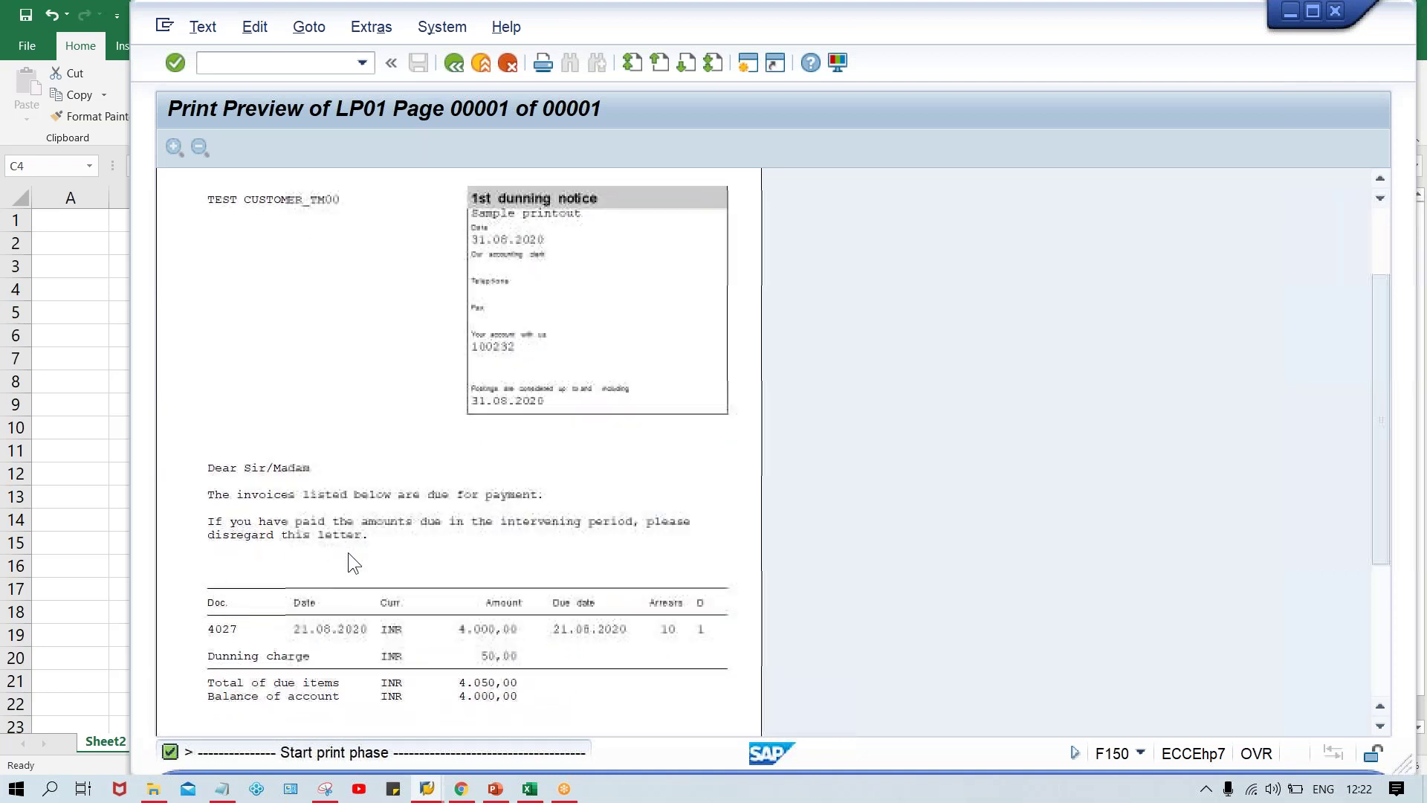
scroll(348, 552, down, 2)
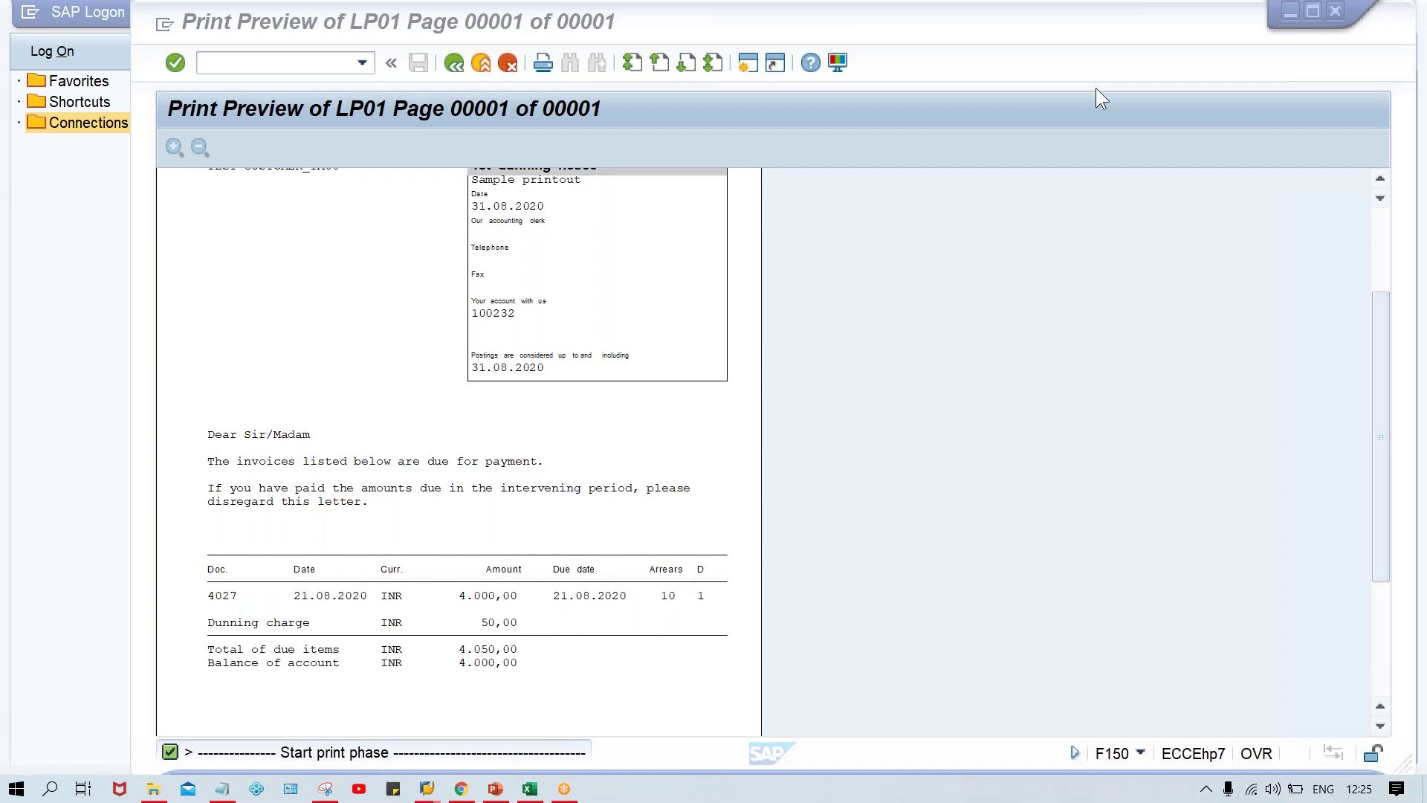
Close the LP01 print preview to return to the FI Dunning print program log for TM00A.
click(896, 217)
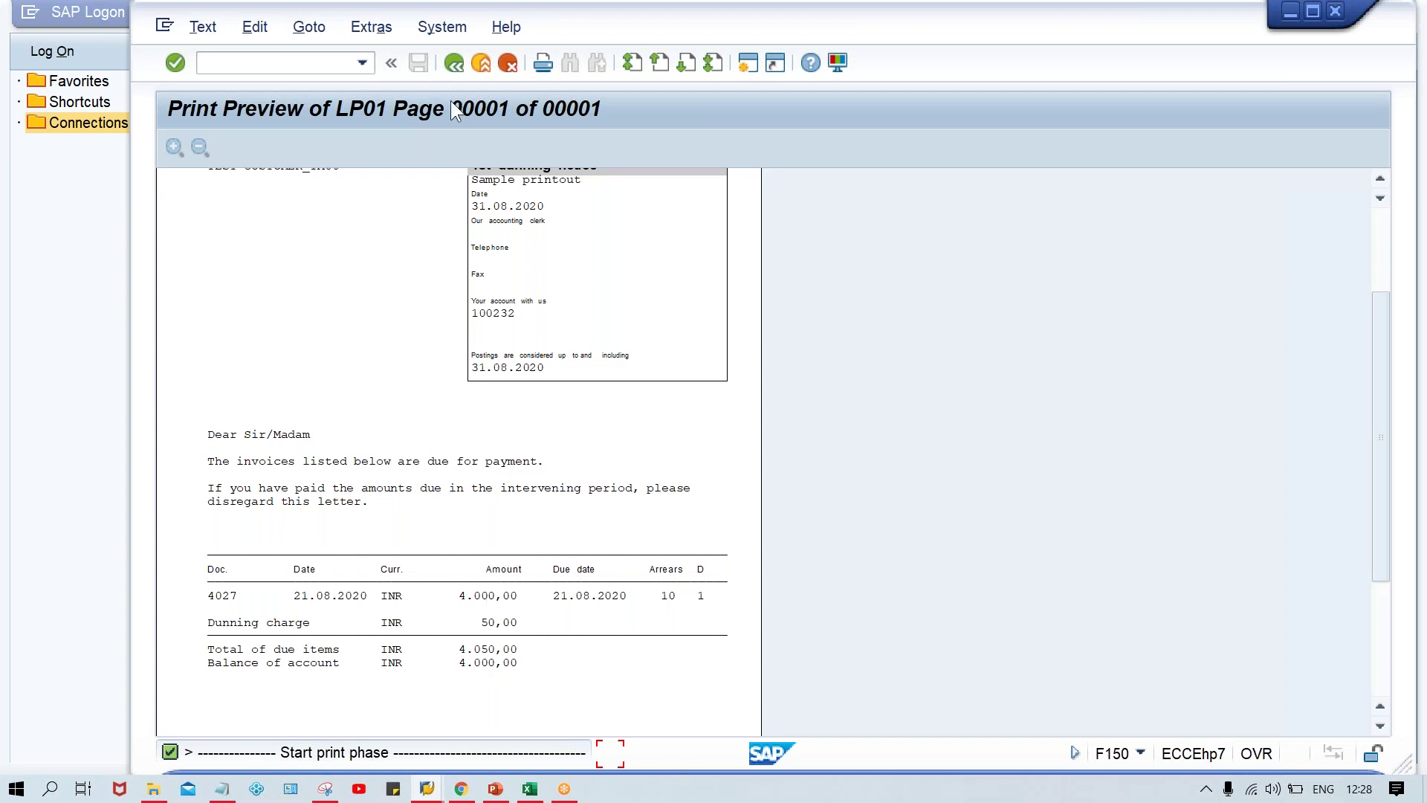
click(454, 64)
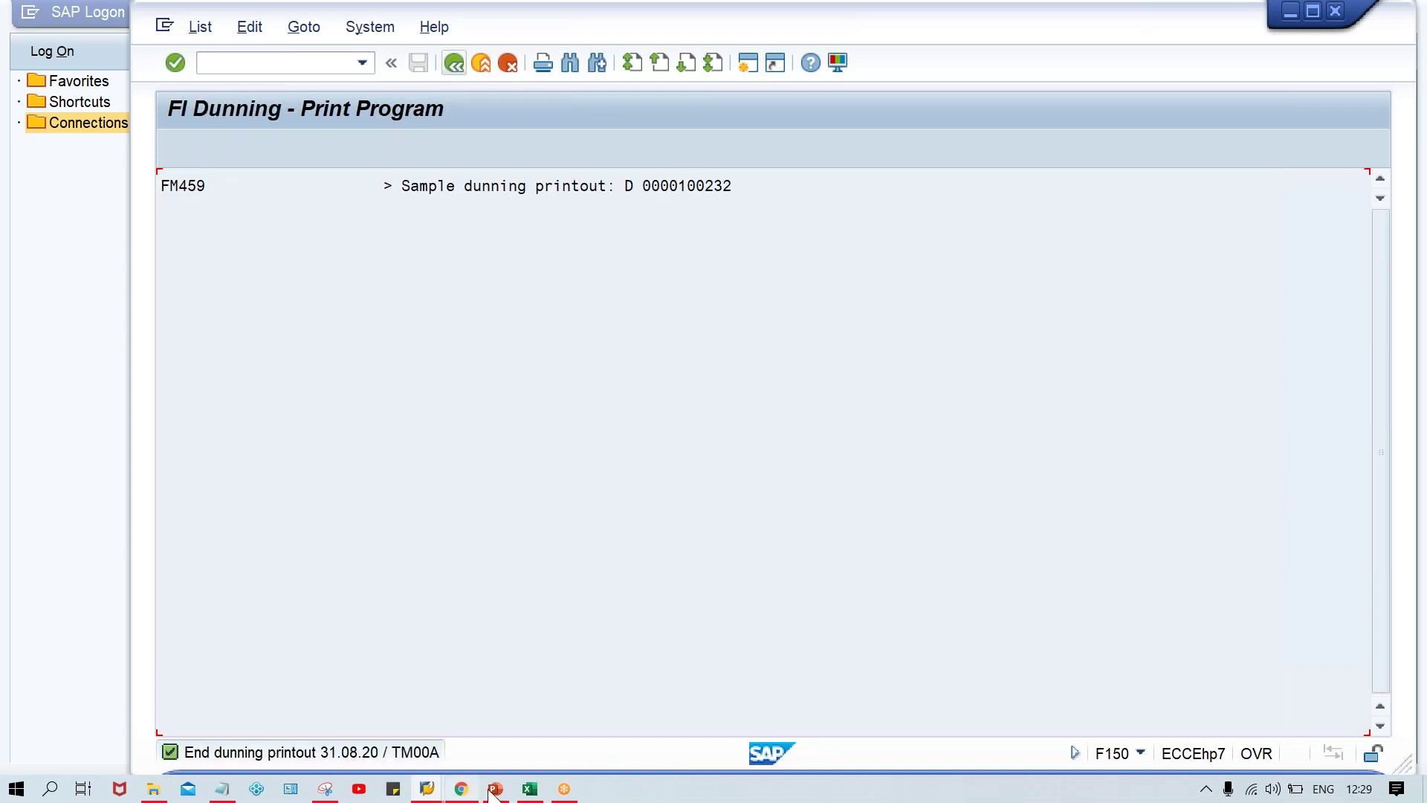
Enter 08.09.2020 in J3 beside the 31.08.2020 header in Excel.
click(531, 791)
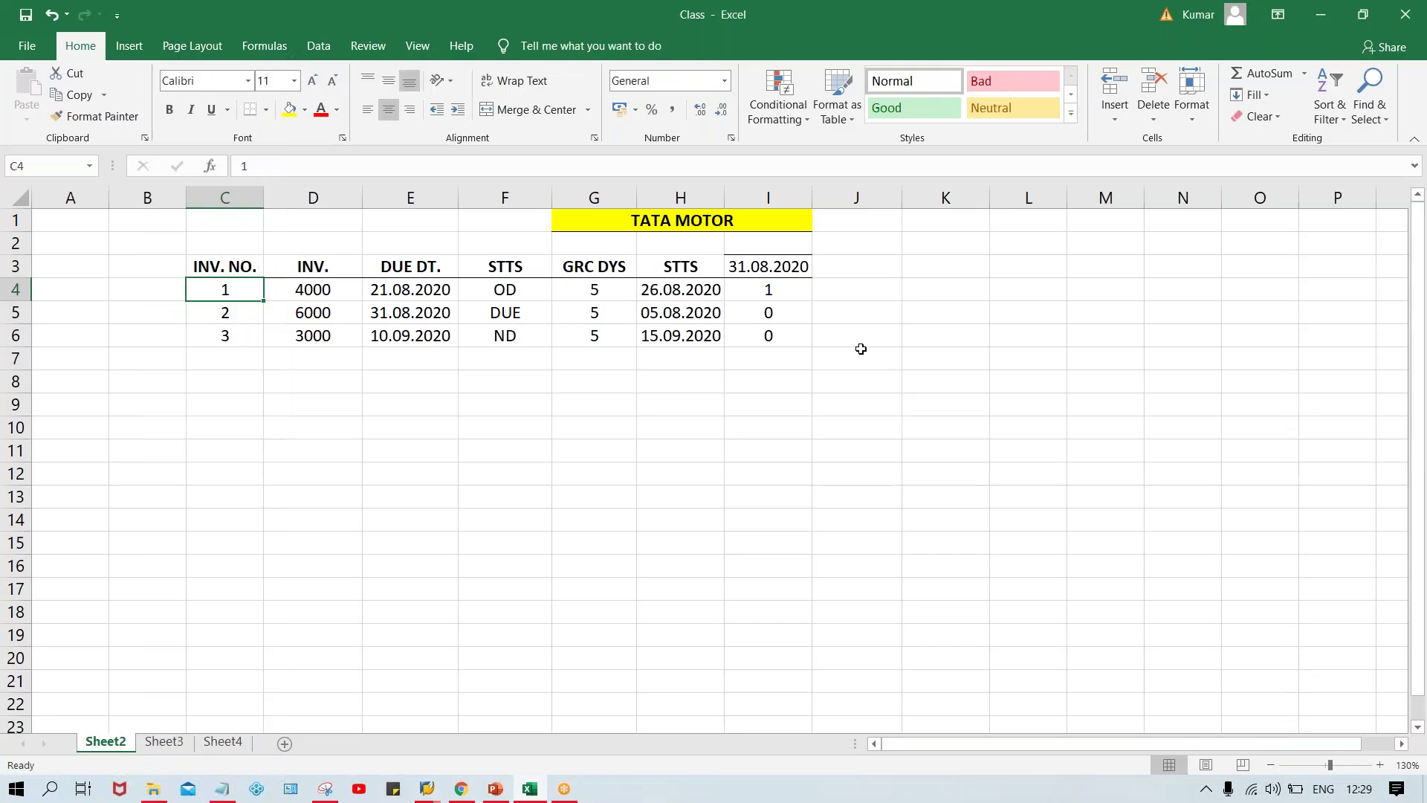
click(768, 269)
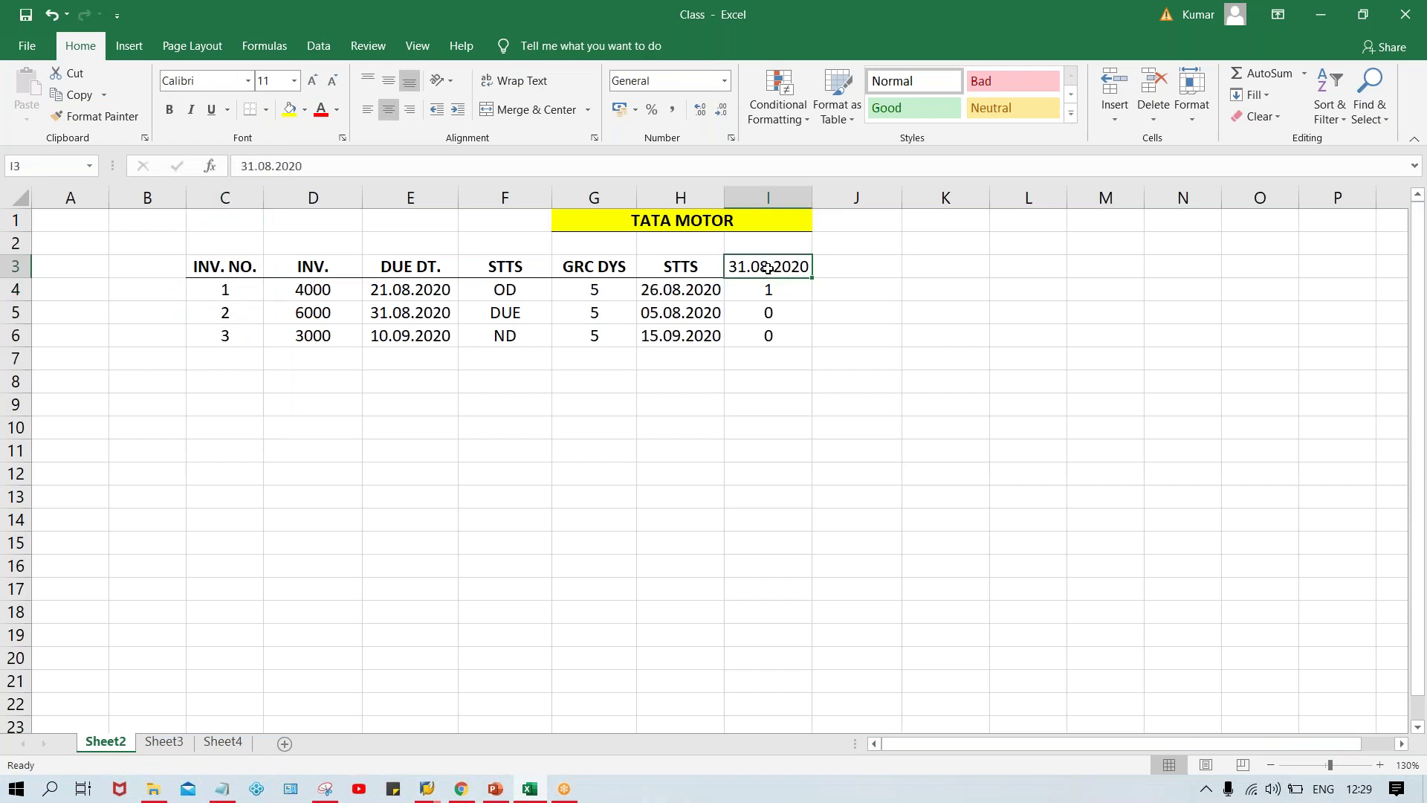
click(856, 268)
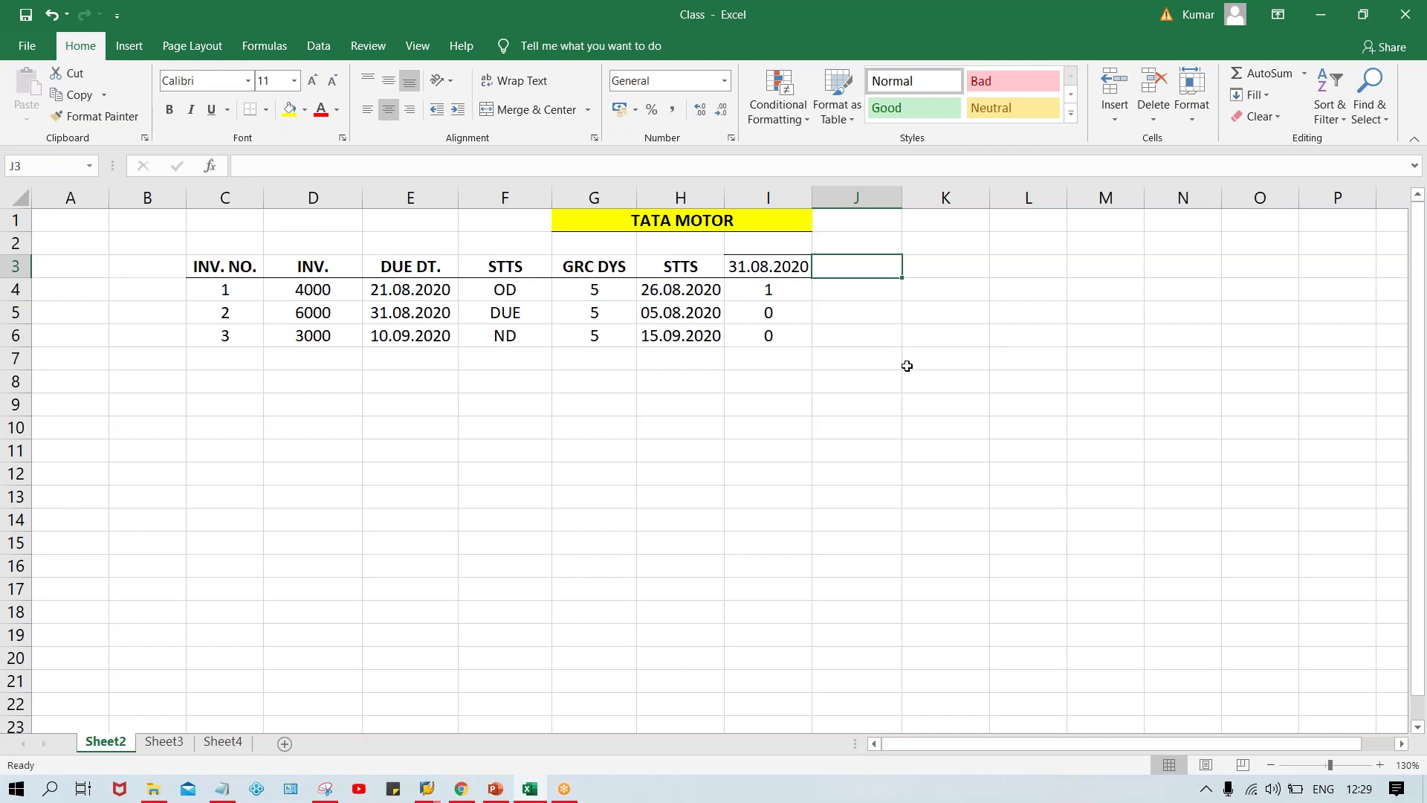
text(08)
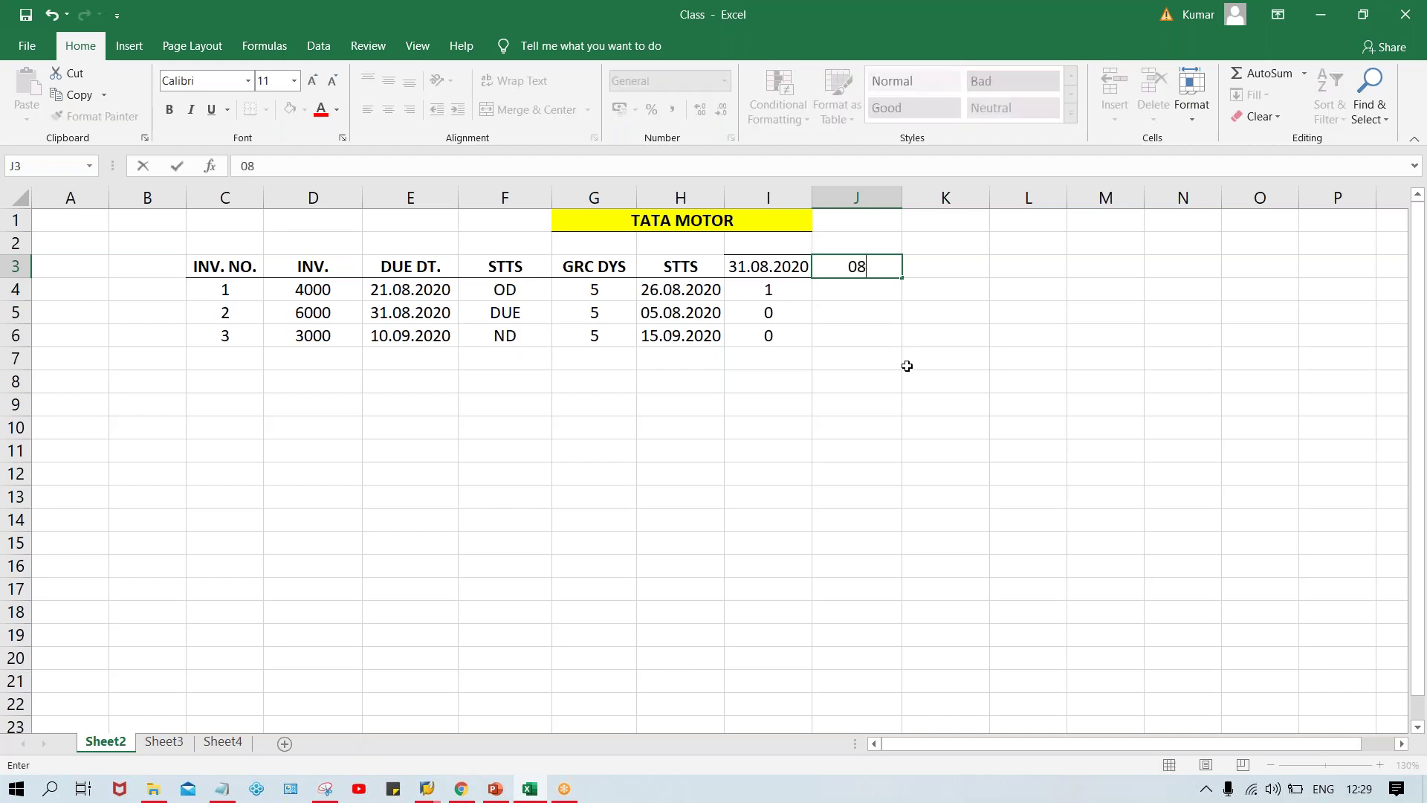
text(.09.2020)
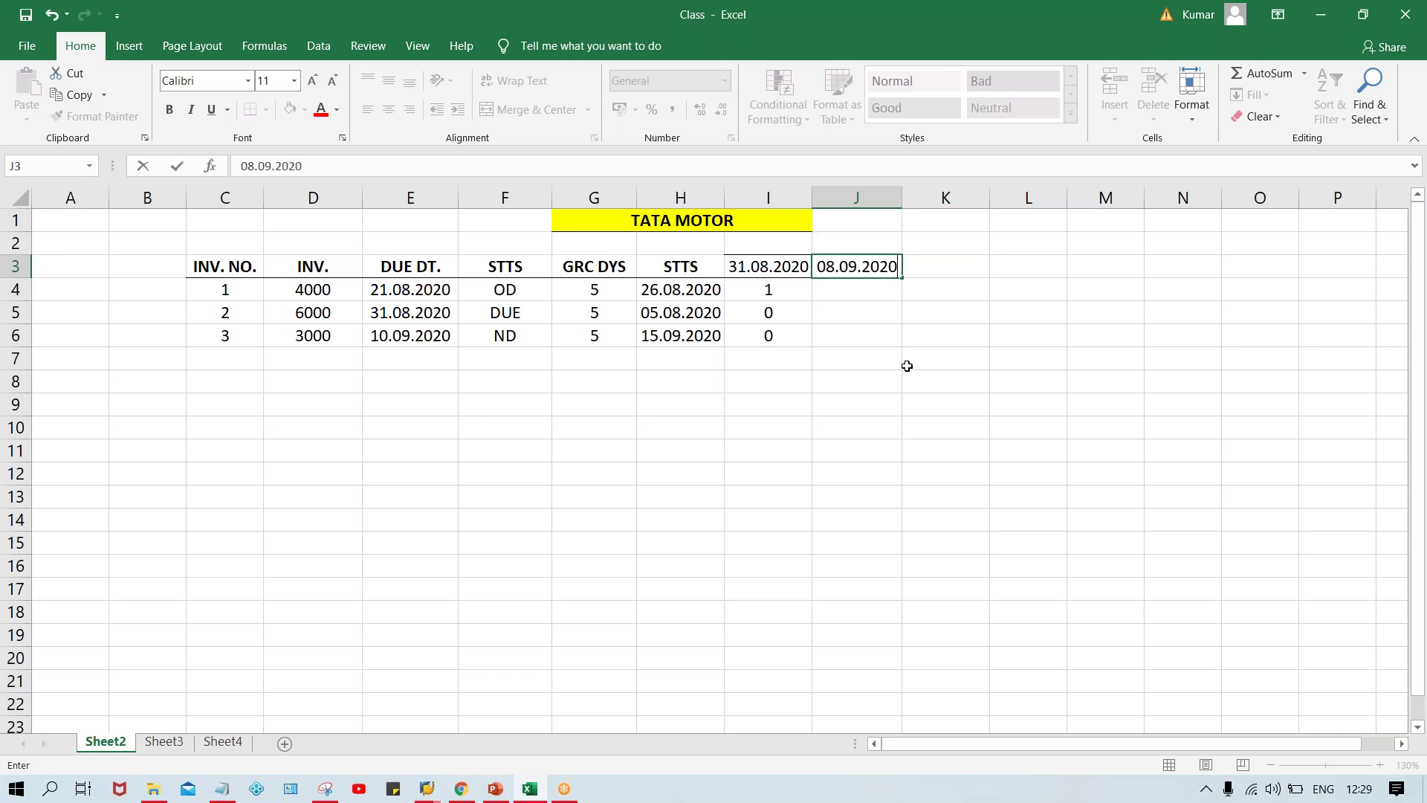
key(Return)
Give J3 a bottom border so the header underline extends under the new date.
click(851, 266)
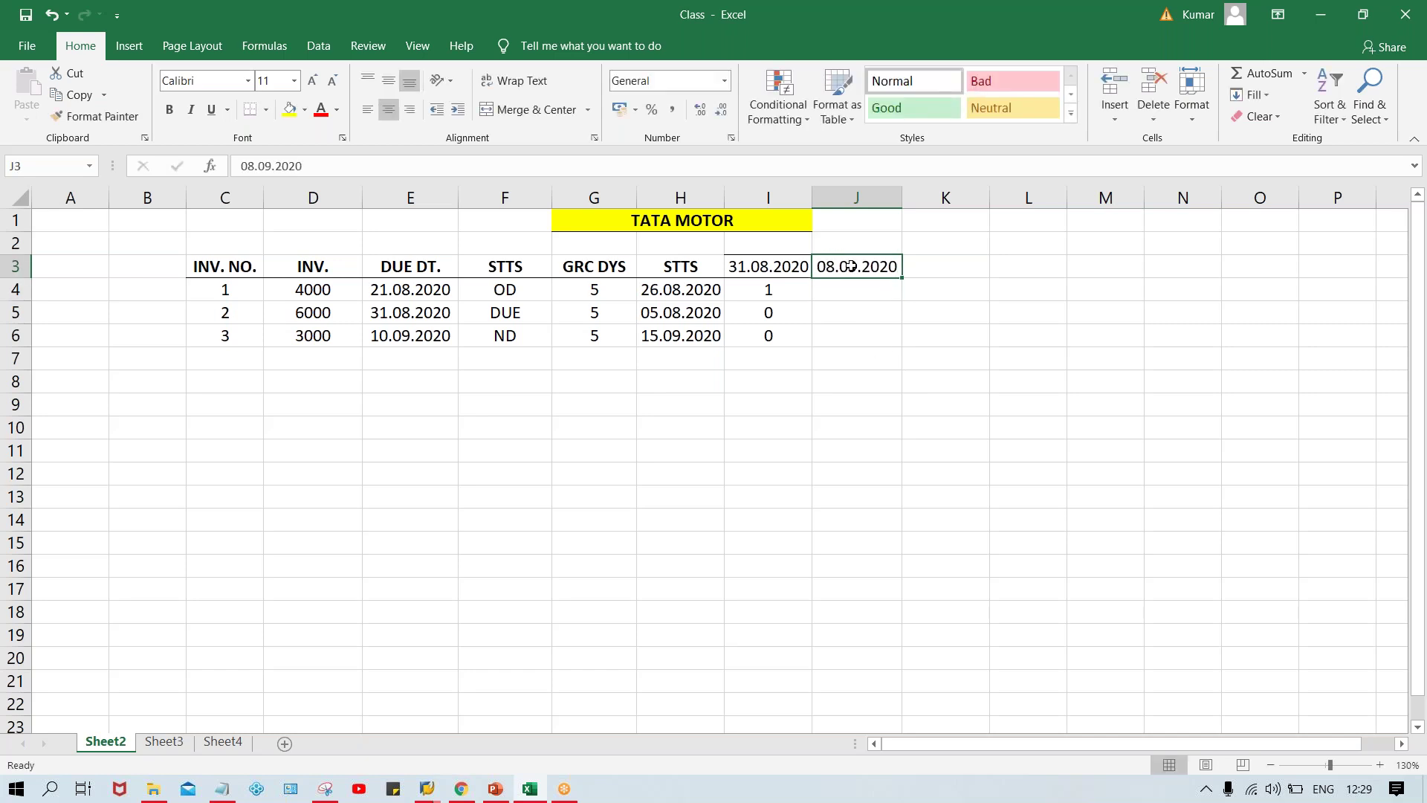
click(246, 107)
click(625, 449)
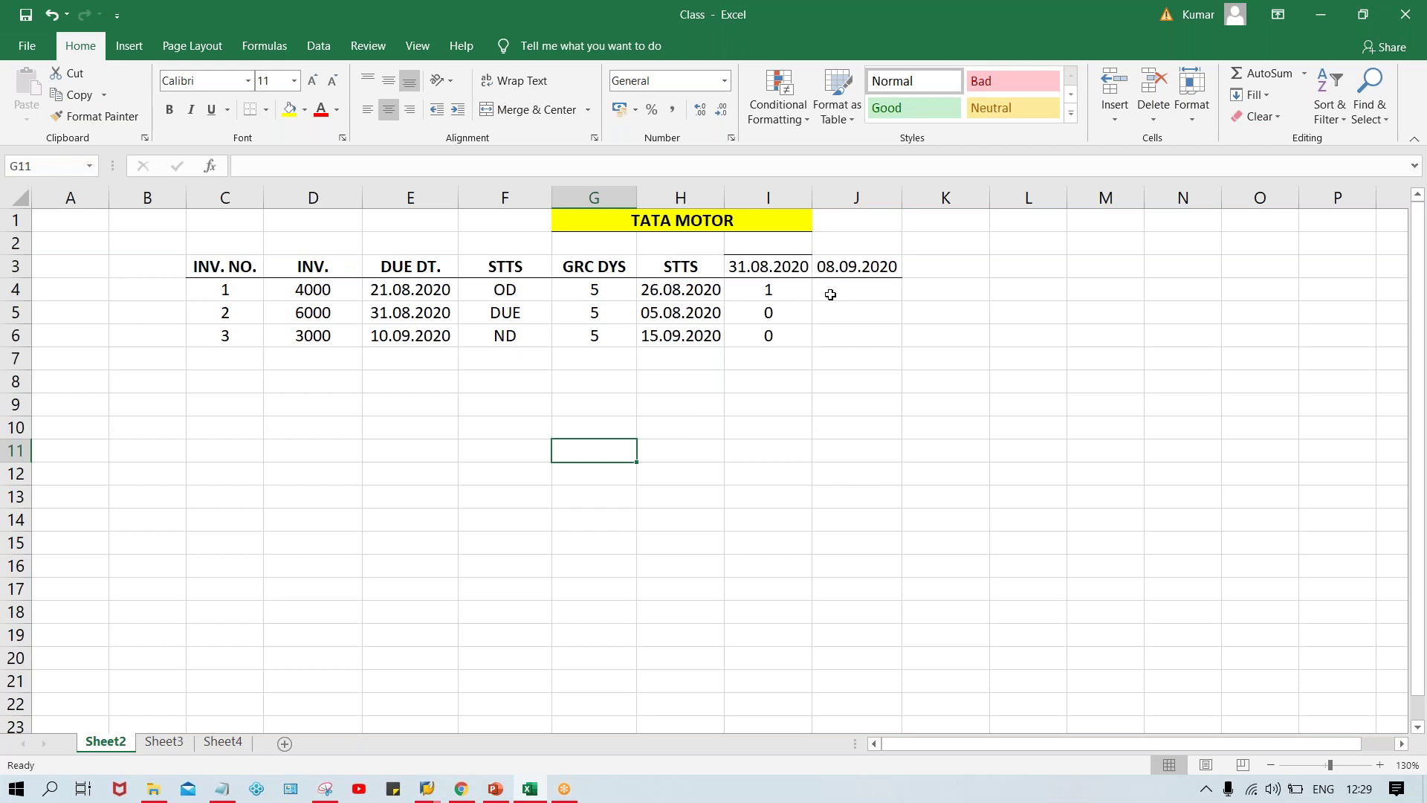
click(758, 270)
click(832, 267)
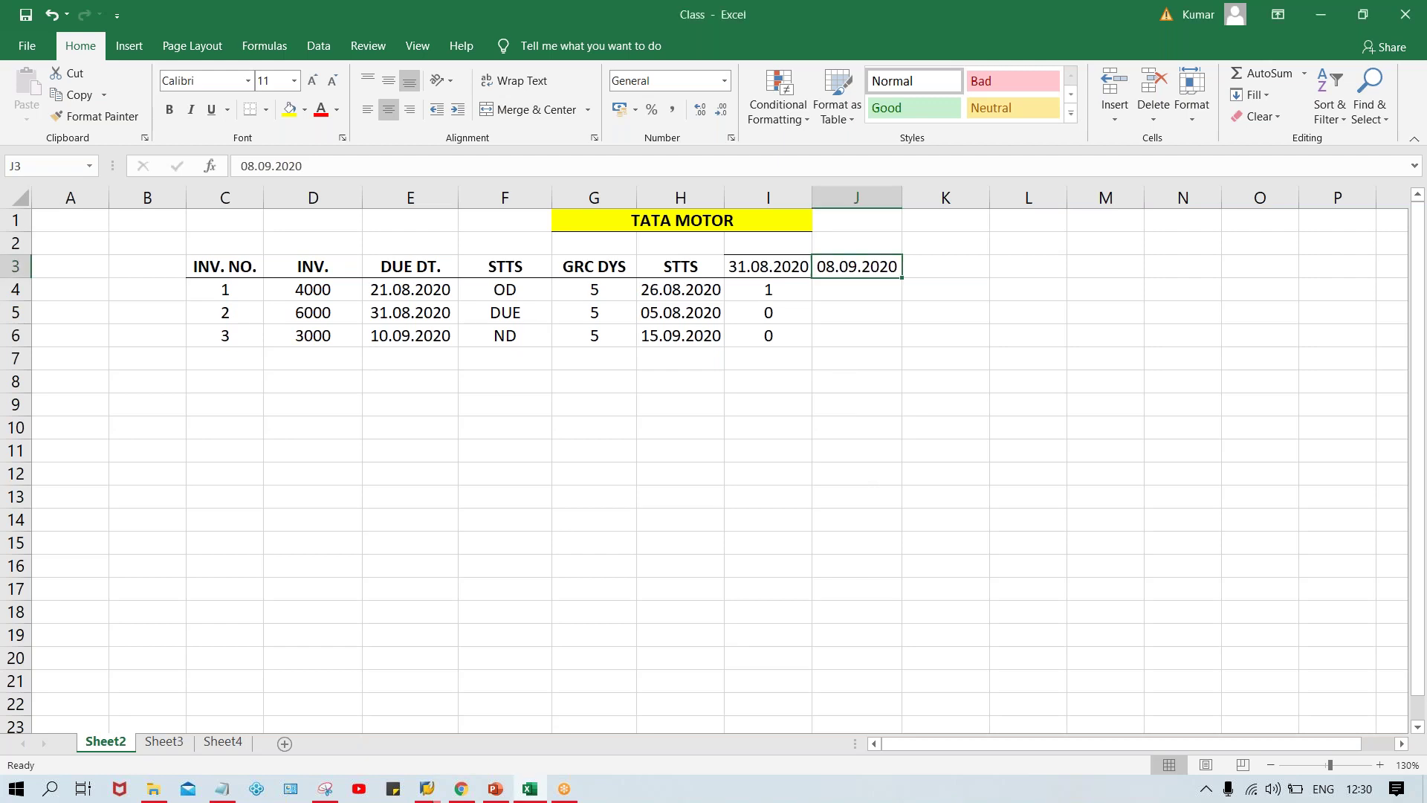
Overwrite the J3 date 08.09.2020 with 11.08.2020.
click(835, 333)
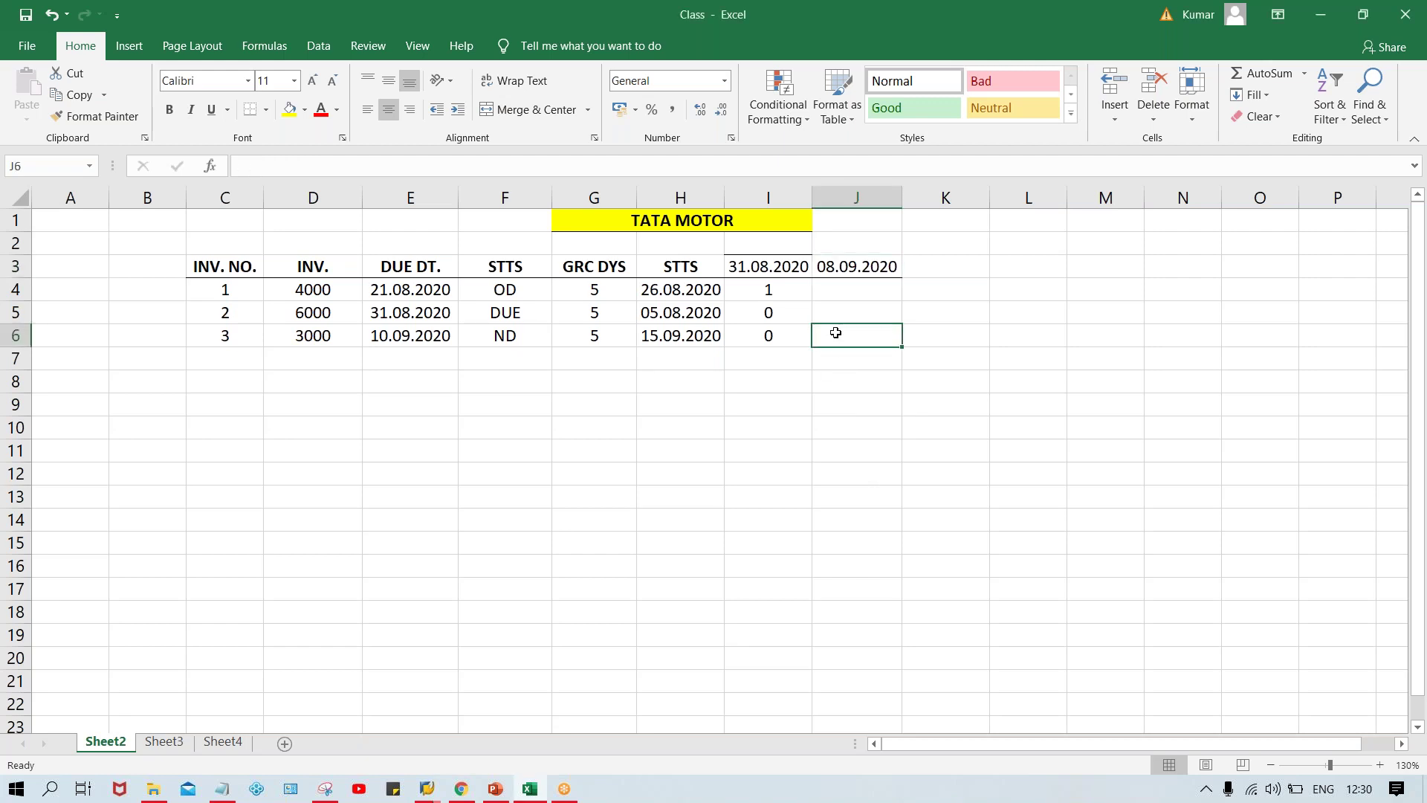
click(834, 297)
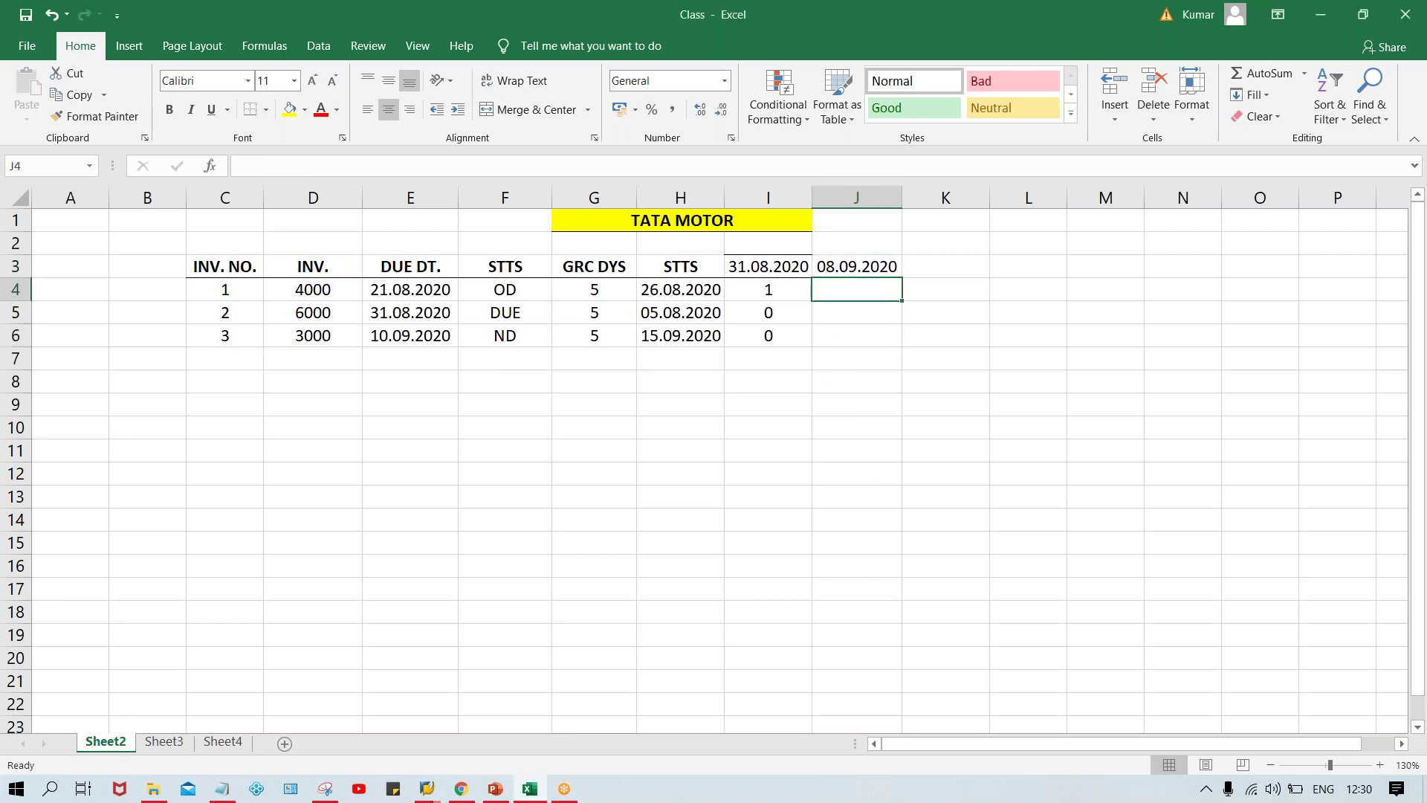
click(761, 268)
click(842, 269)
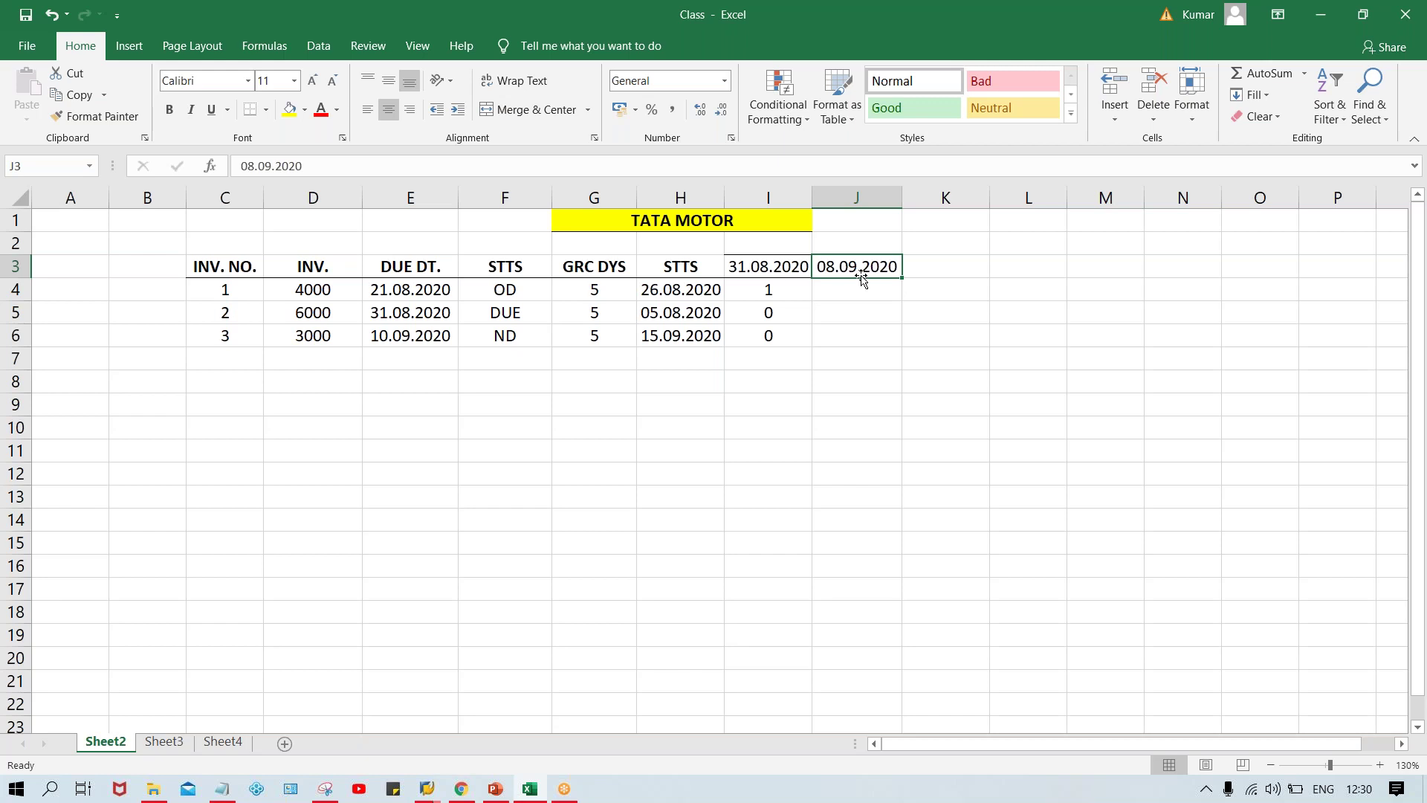
text(11.08.2020)
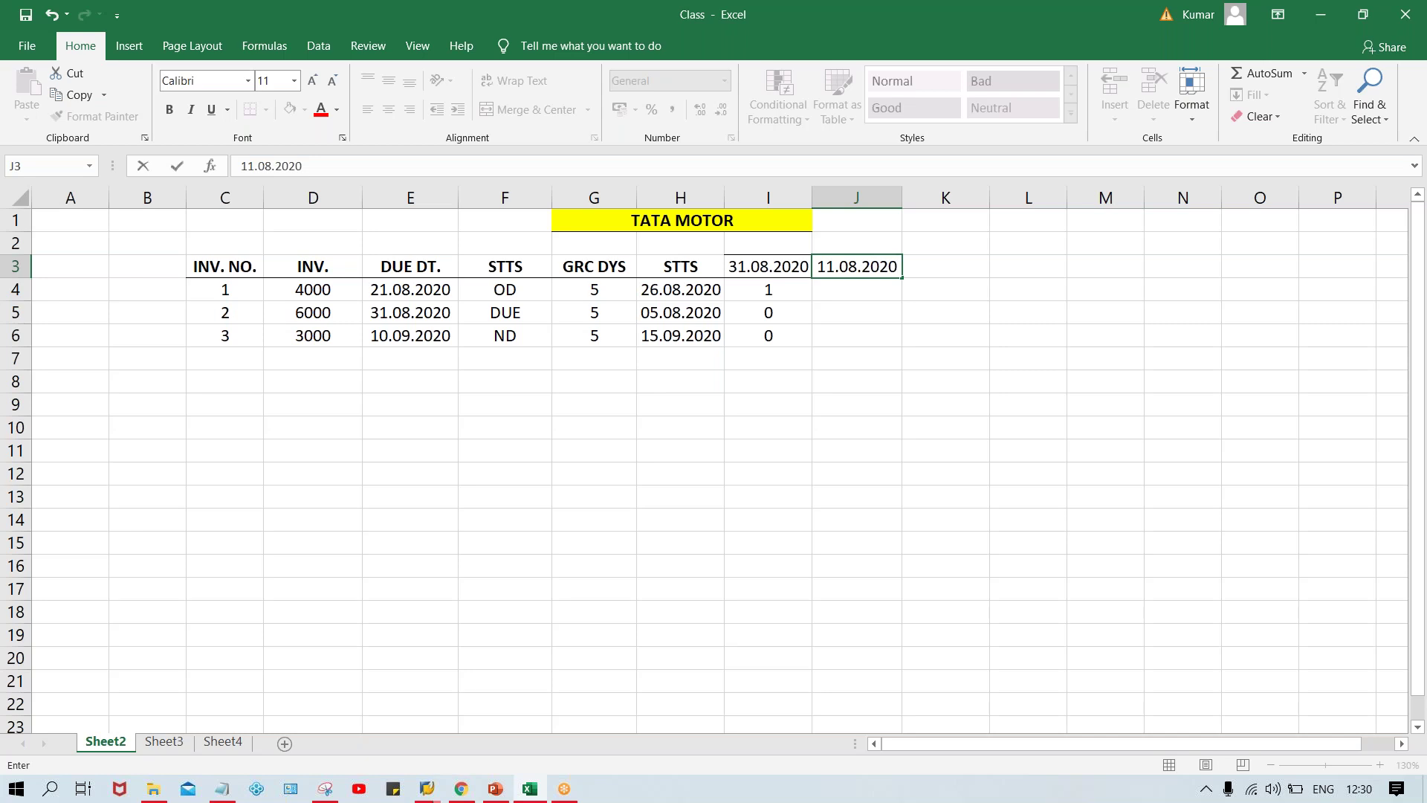
click(908, 309)
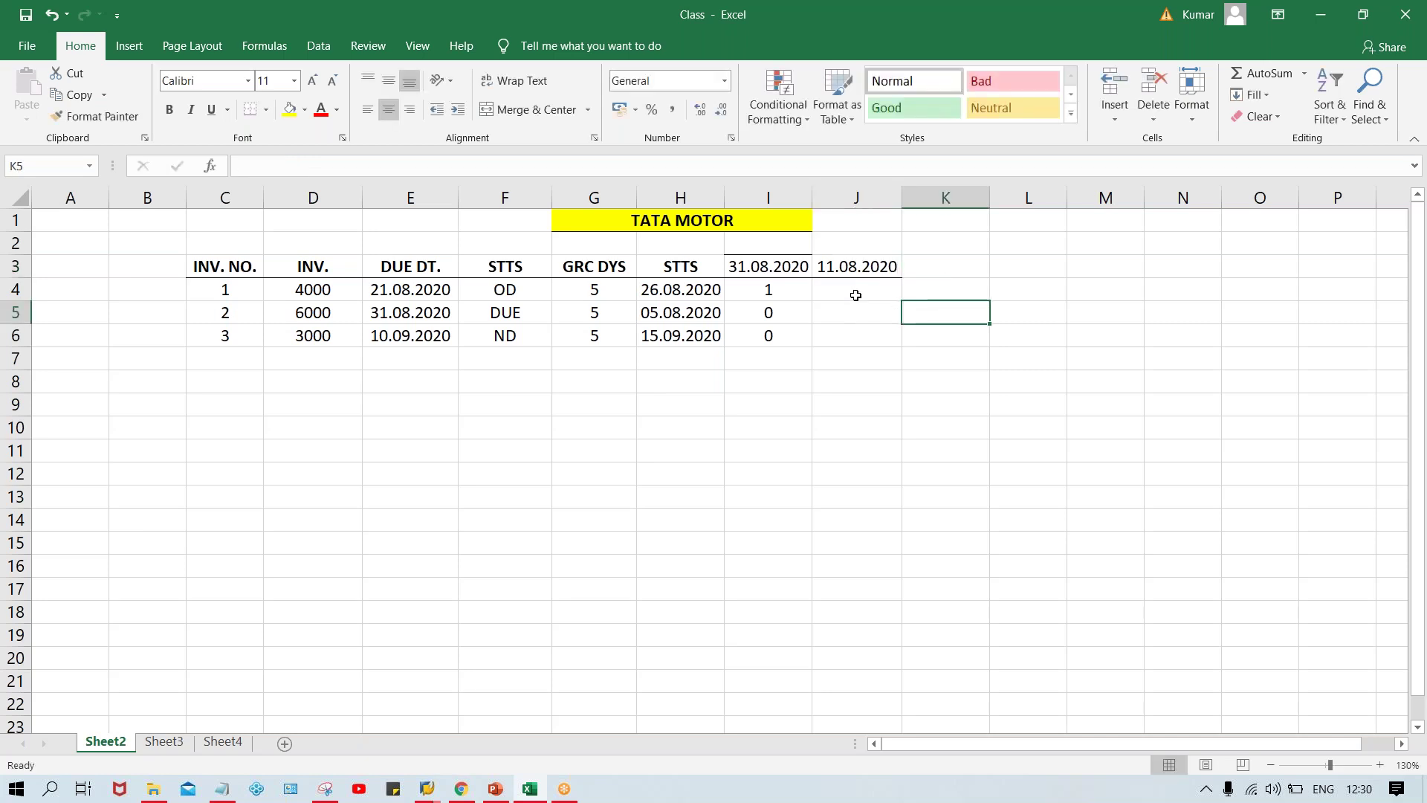
click(853, 269)
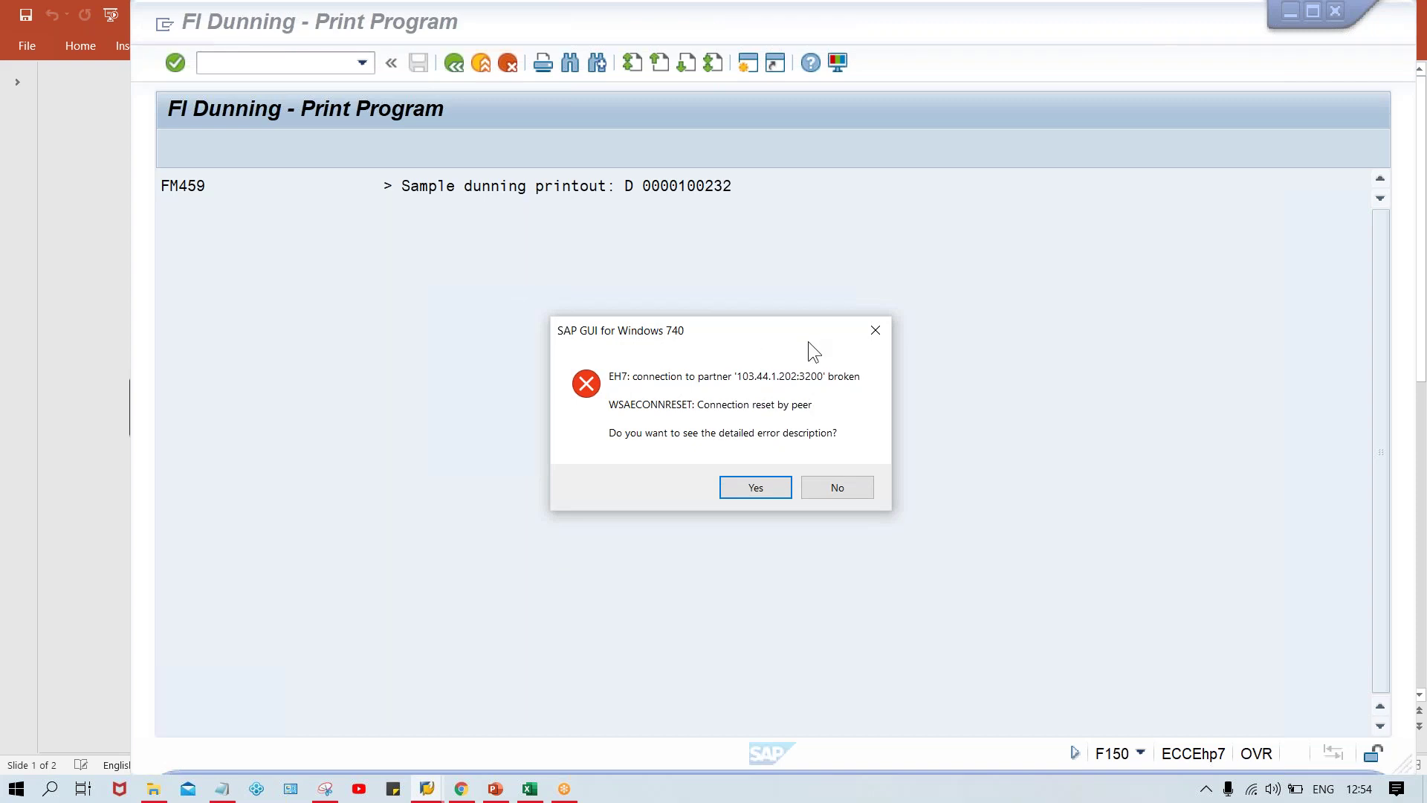
Dismiss the broken-connection error without details and pick the SAP_2 connection in SAP Logon.
click(828, 489)
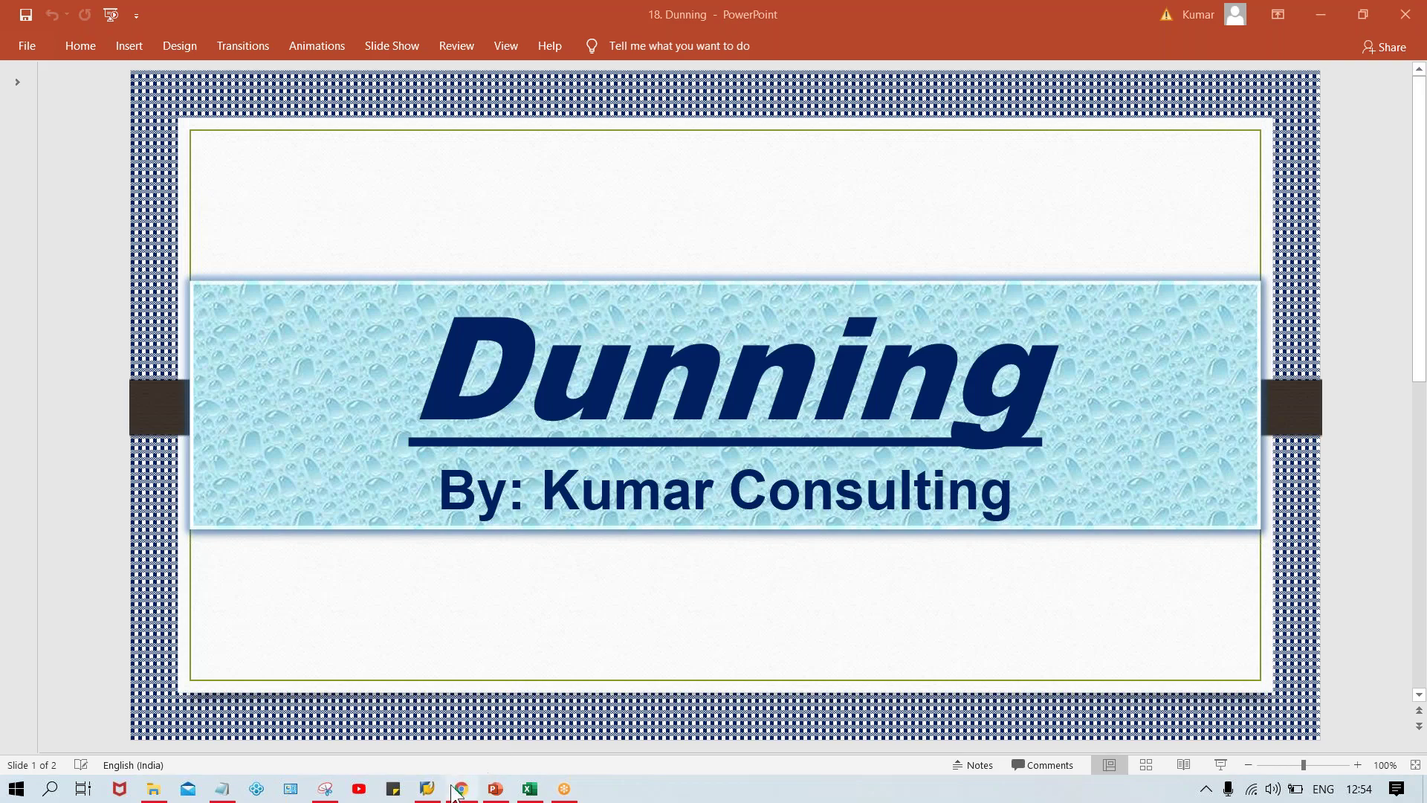
mouse_move(427, 788)
click(430, 729)
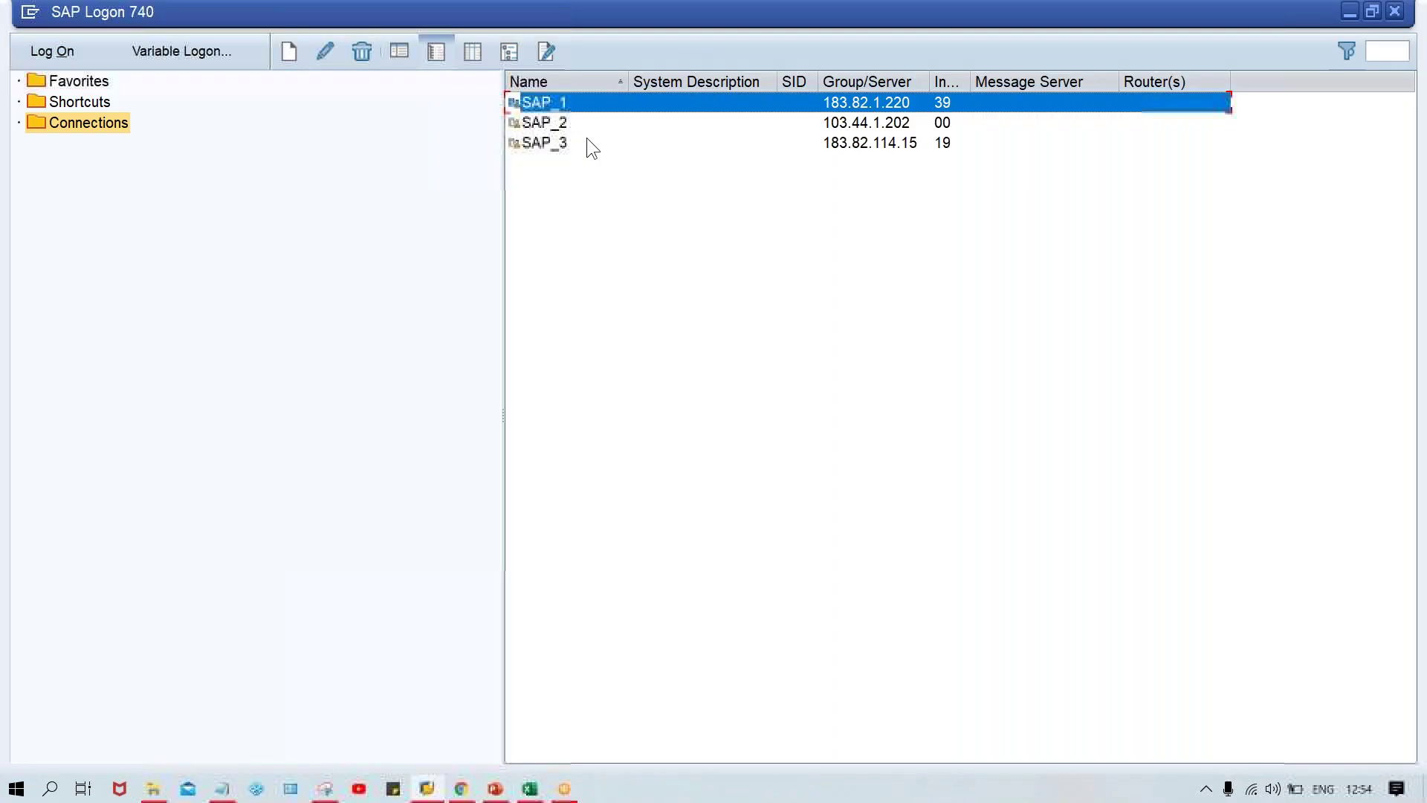
click(581, 120)
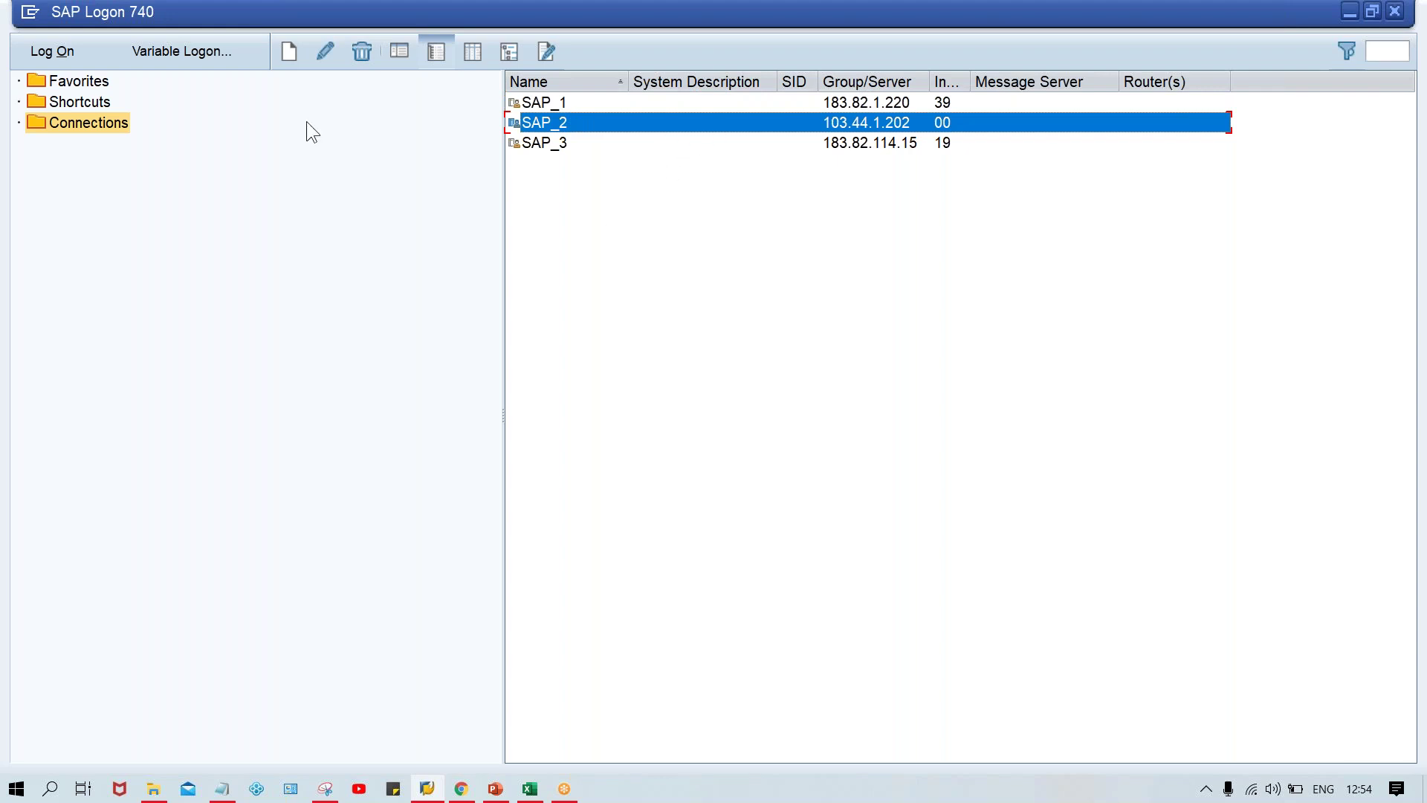
Log on to SAP_2 with the saved user name and the account password.
key(Return)
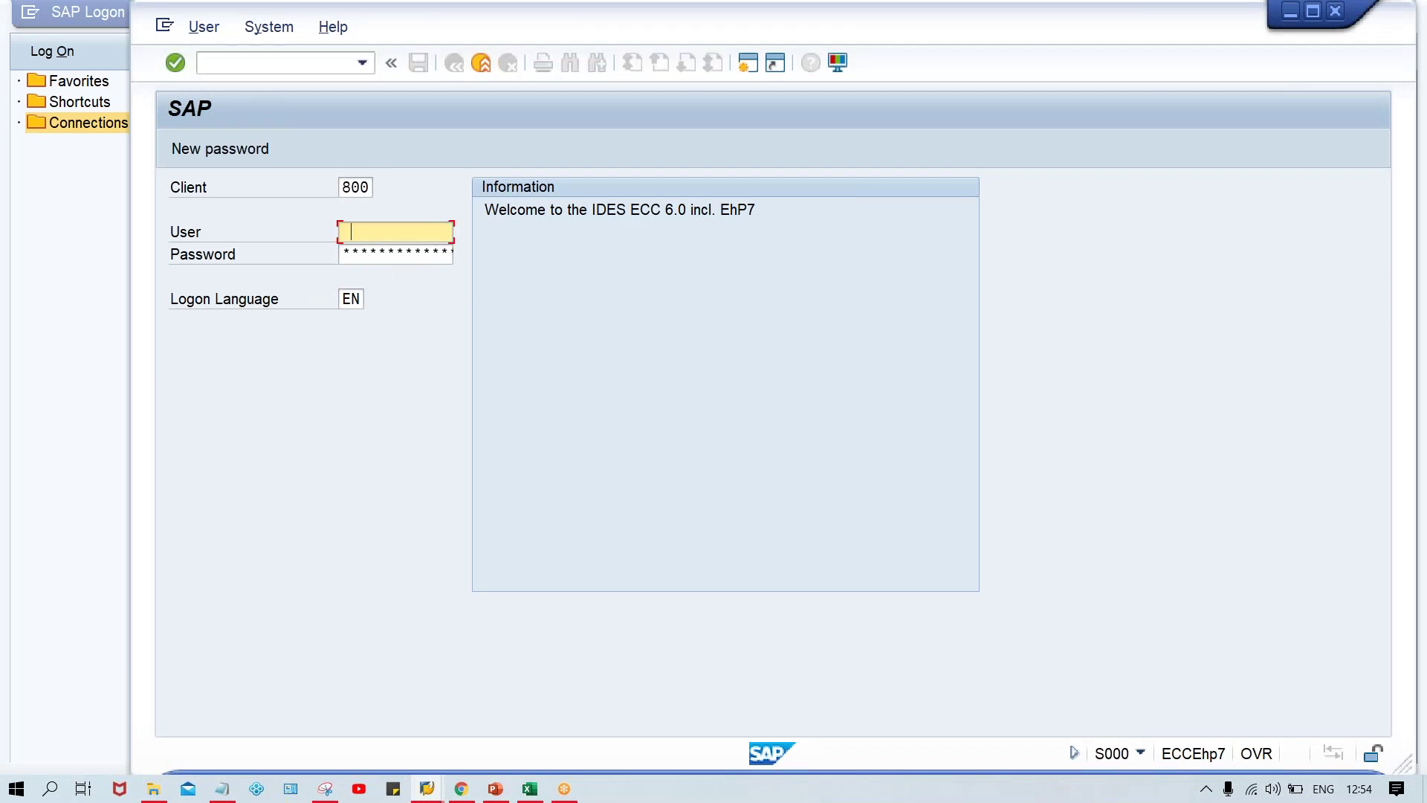
key(BackSpace)
click(370, 251)
key(Tab)
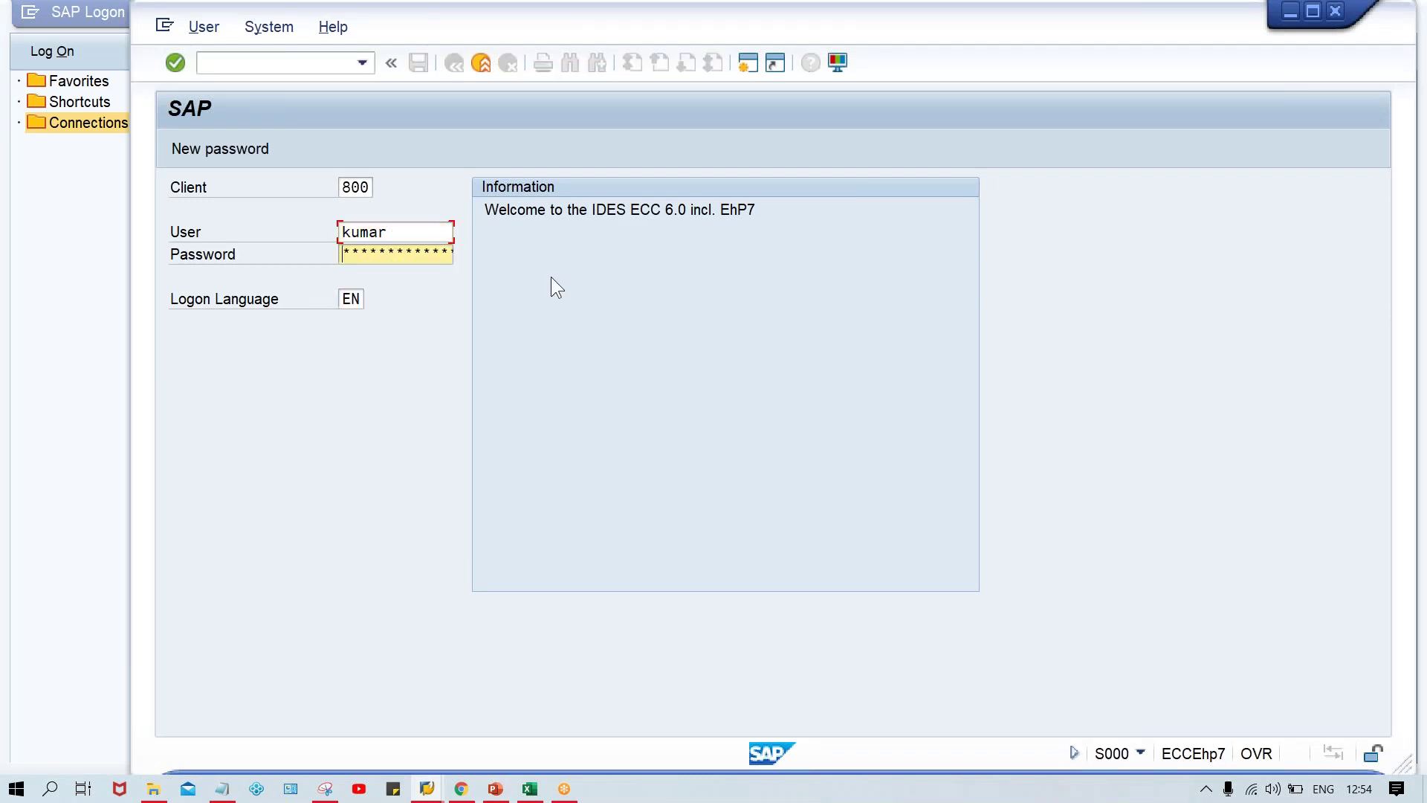
key(Caps_Lock)
key(Return)
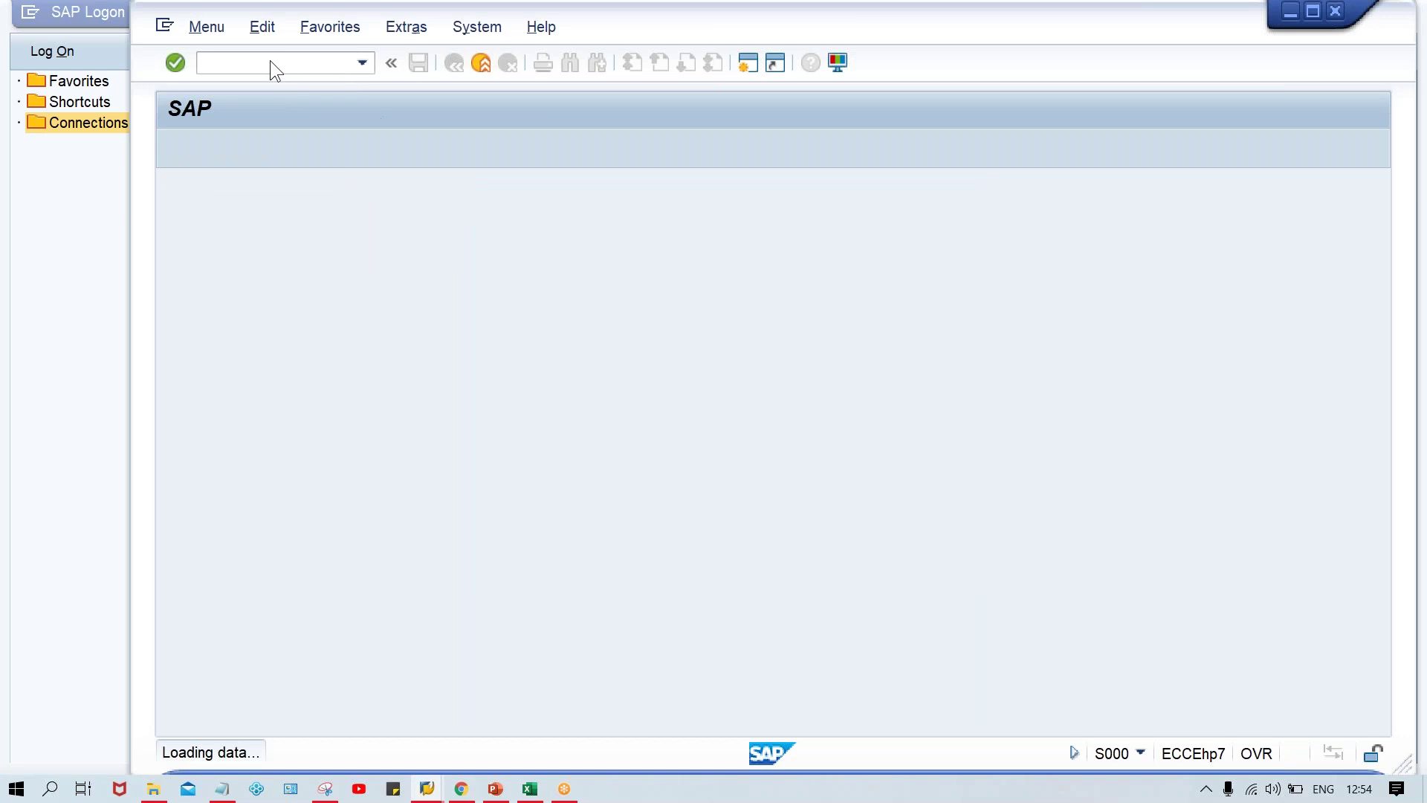
Begin entering the F150 transaction code, correcting the mistyped letters.
key(Caps_Lock)
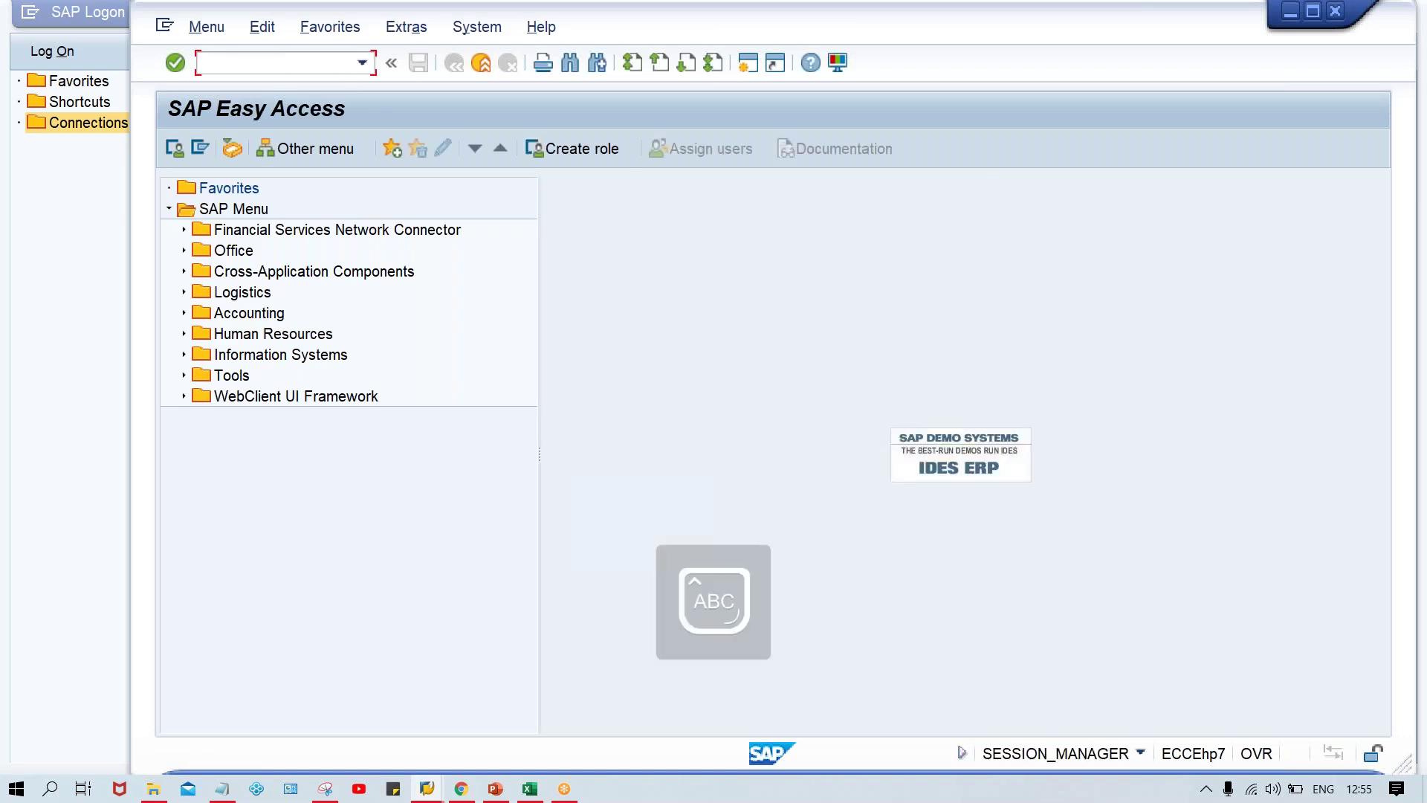
text(F150)
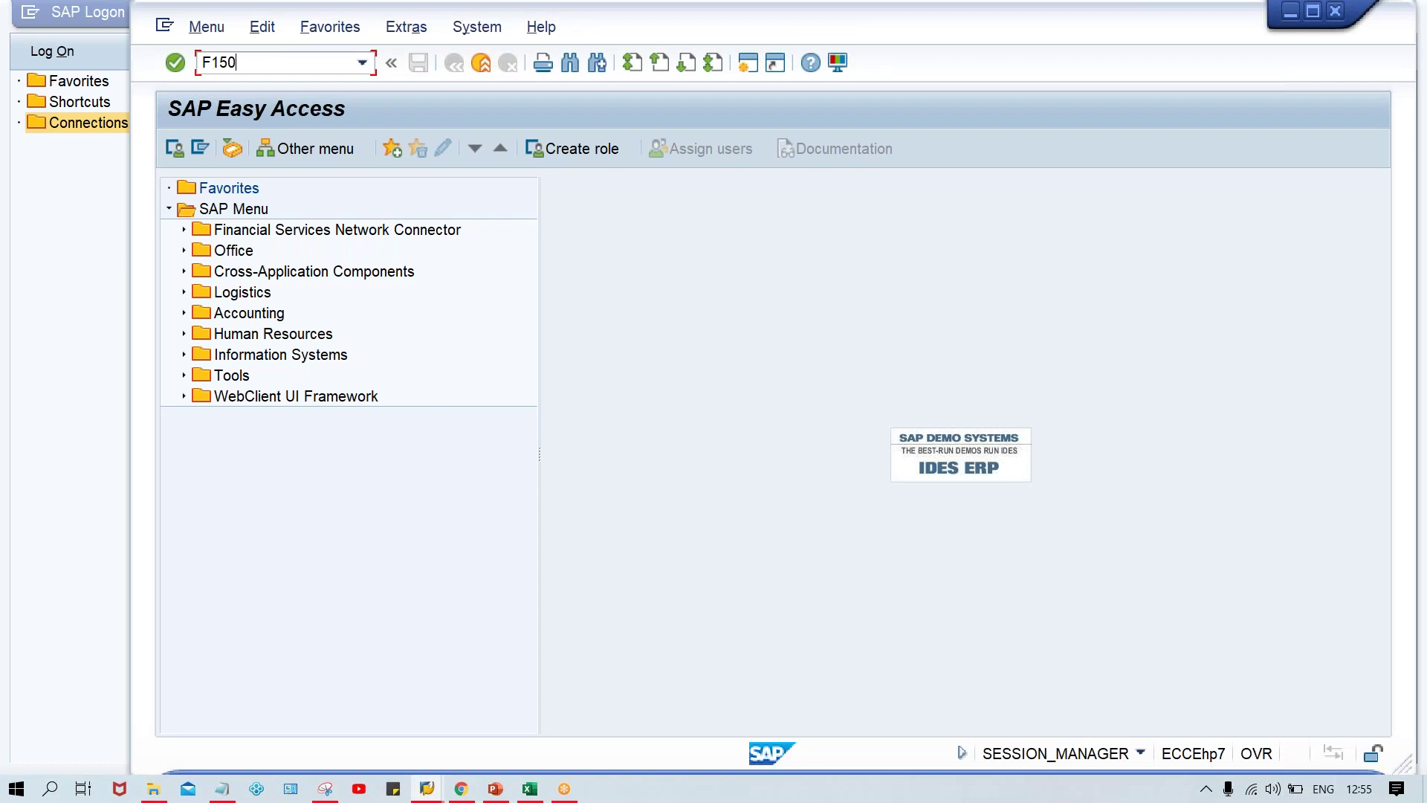
Start F150 and load the existing dunning run 31.08.2020 / TM00A.
key(Return)
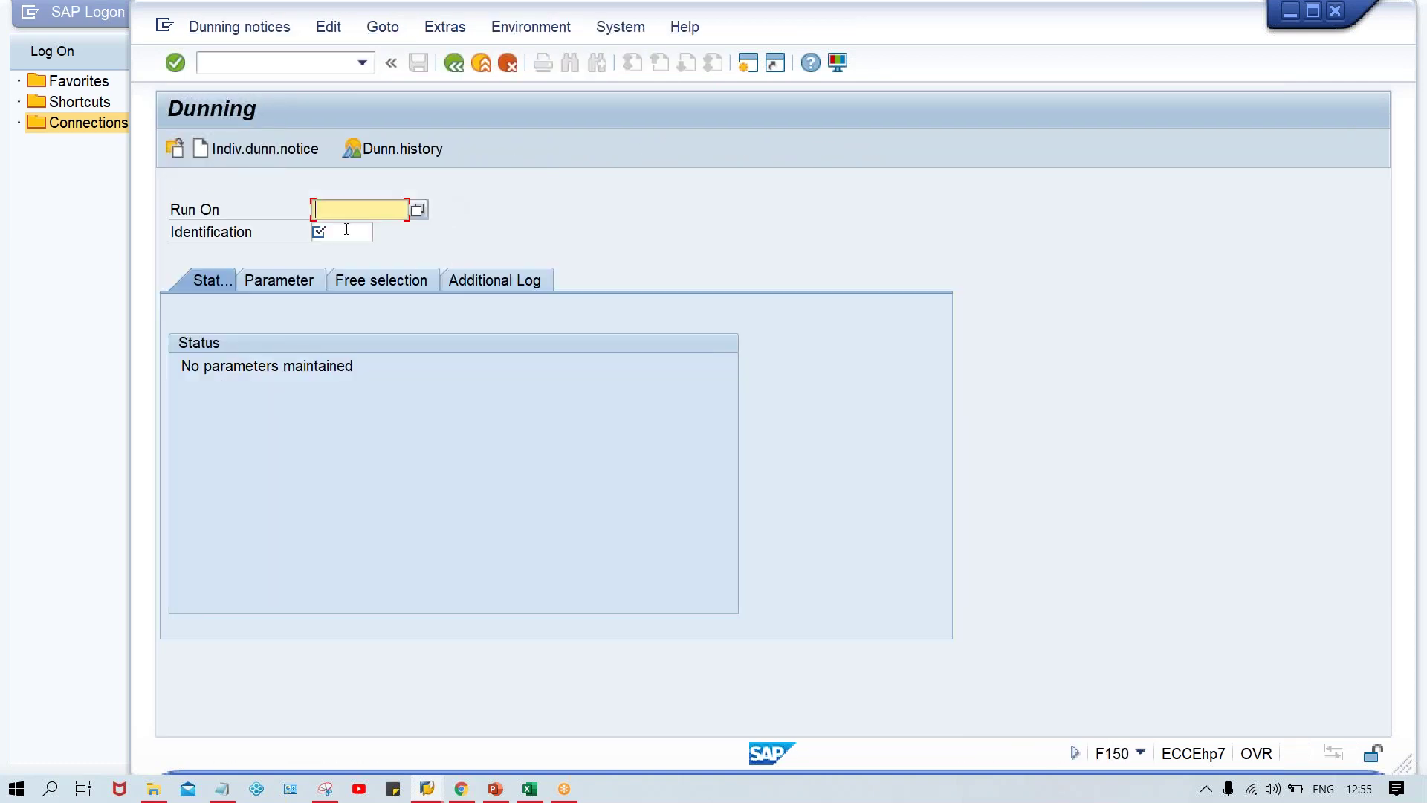
text(31.08.2020)
click(343, 229)
text(T)
click(336, 253)
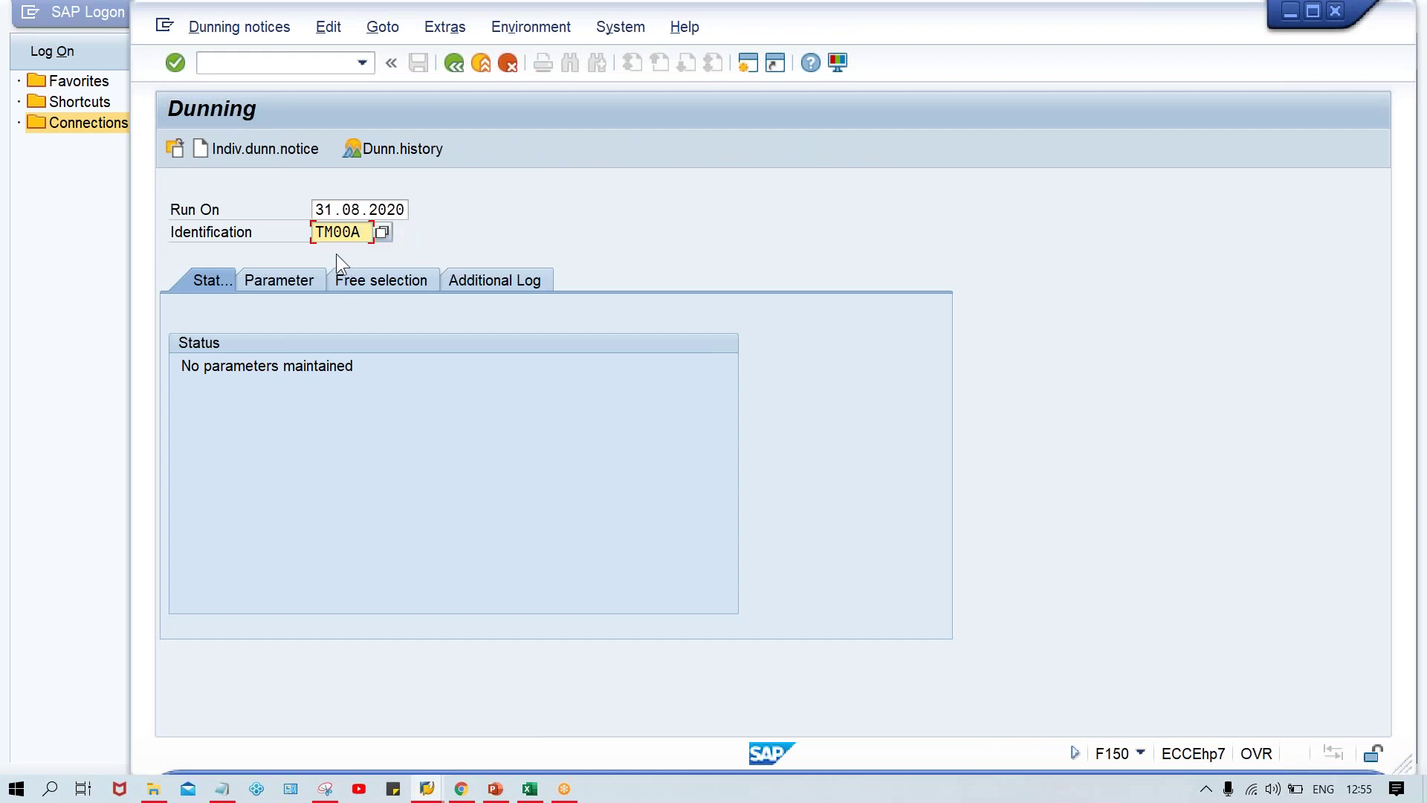
key(Return)
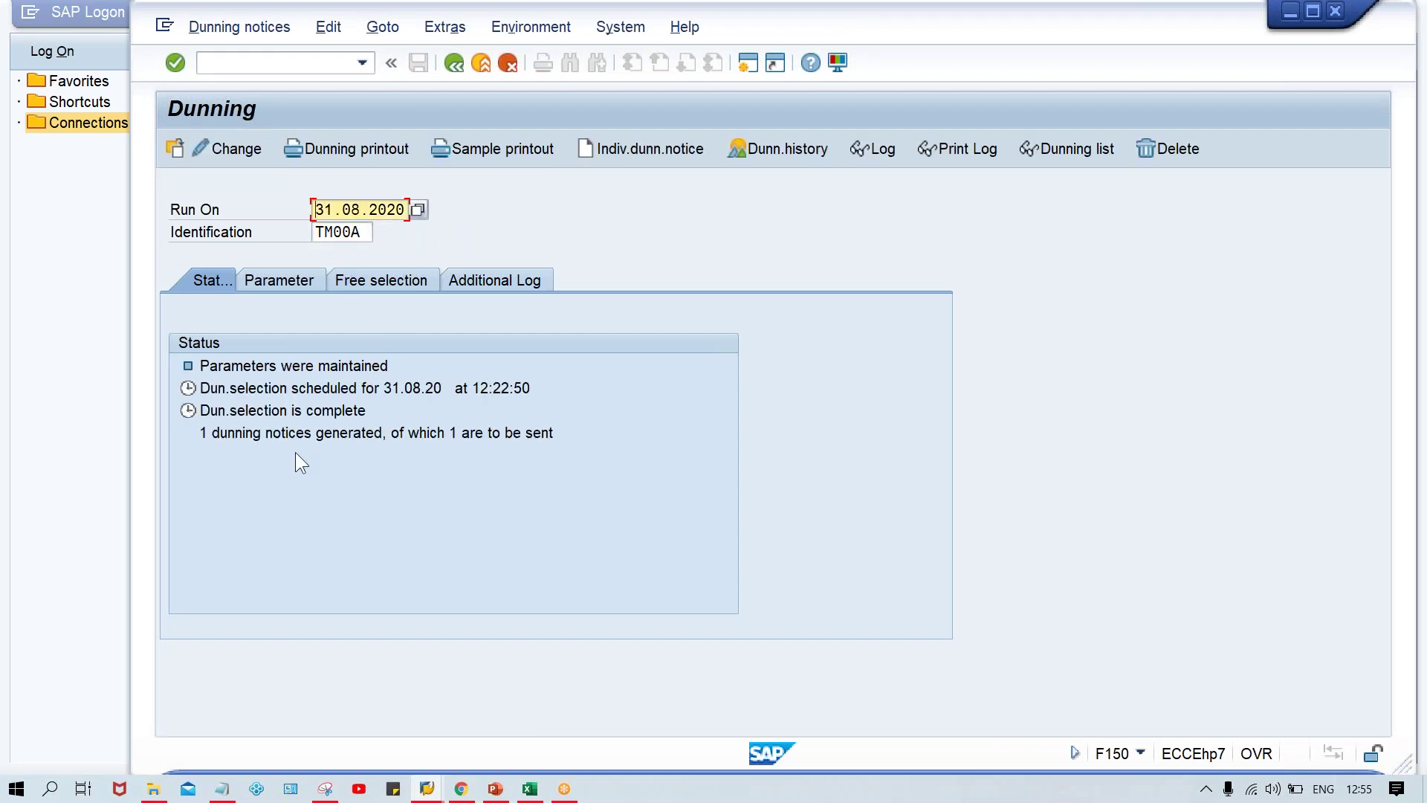
Print a sample of run TM00A's dunning notices, started immediately, and review the preview.
click(508, 146)
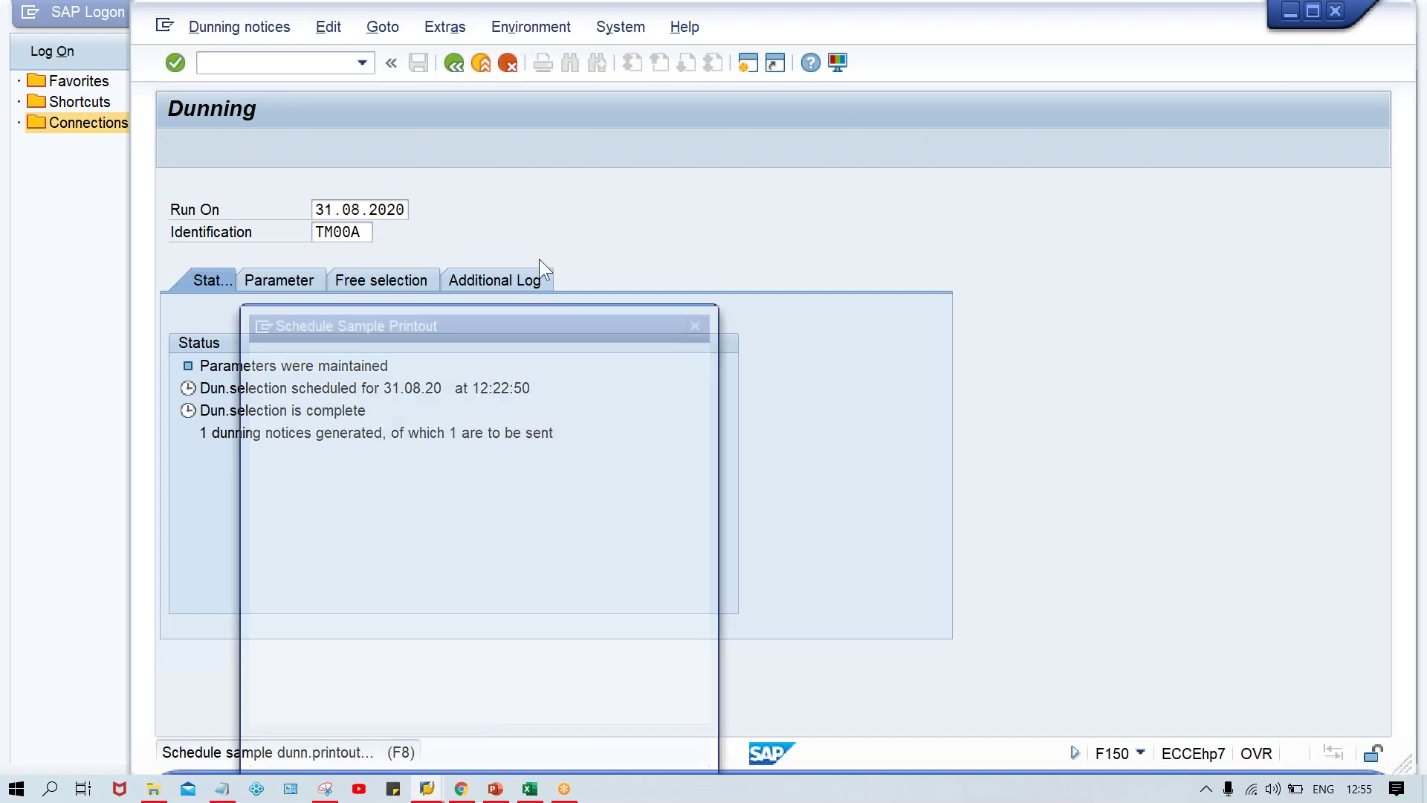
click(538, 421)
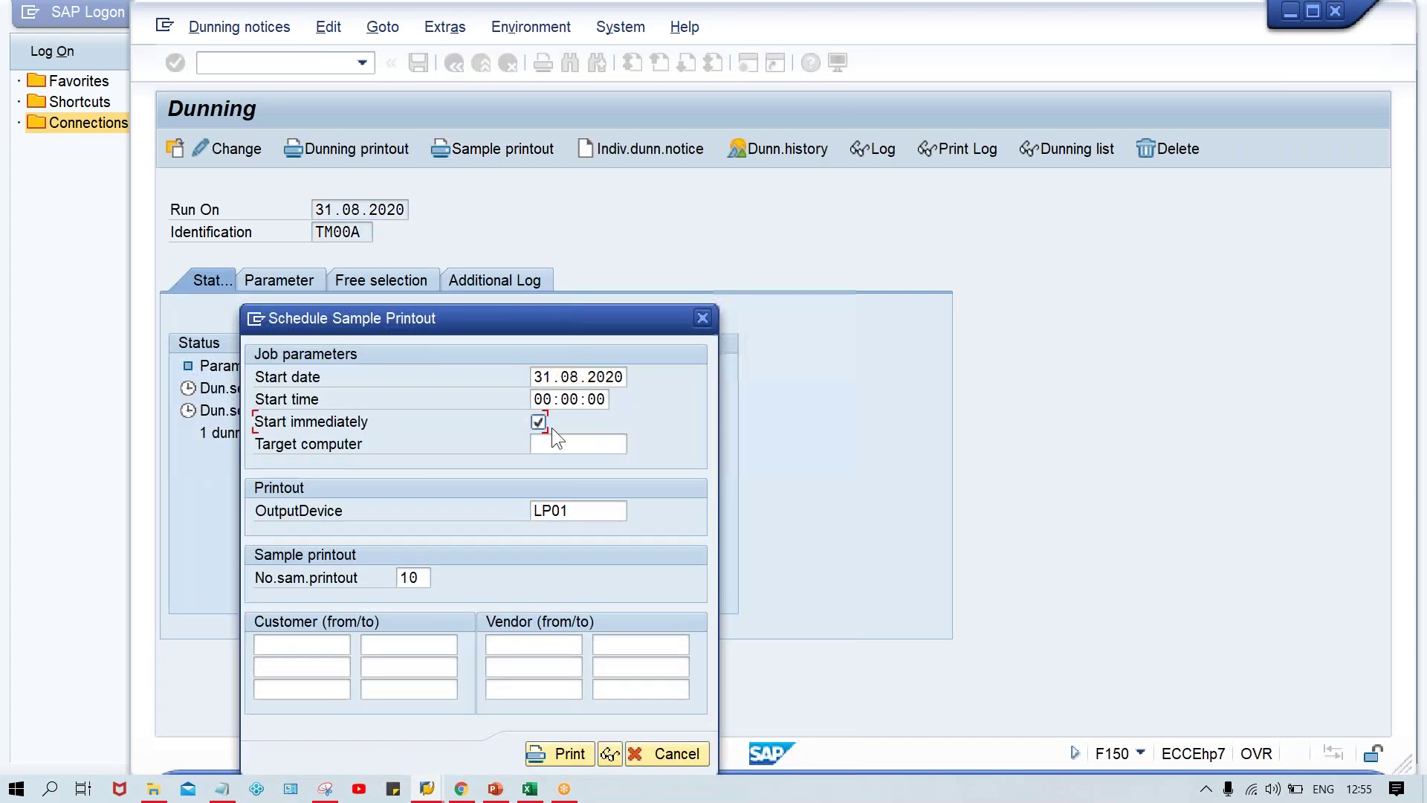
click(609, 754)
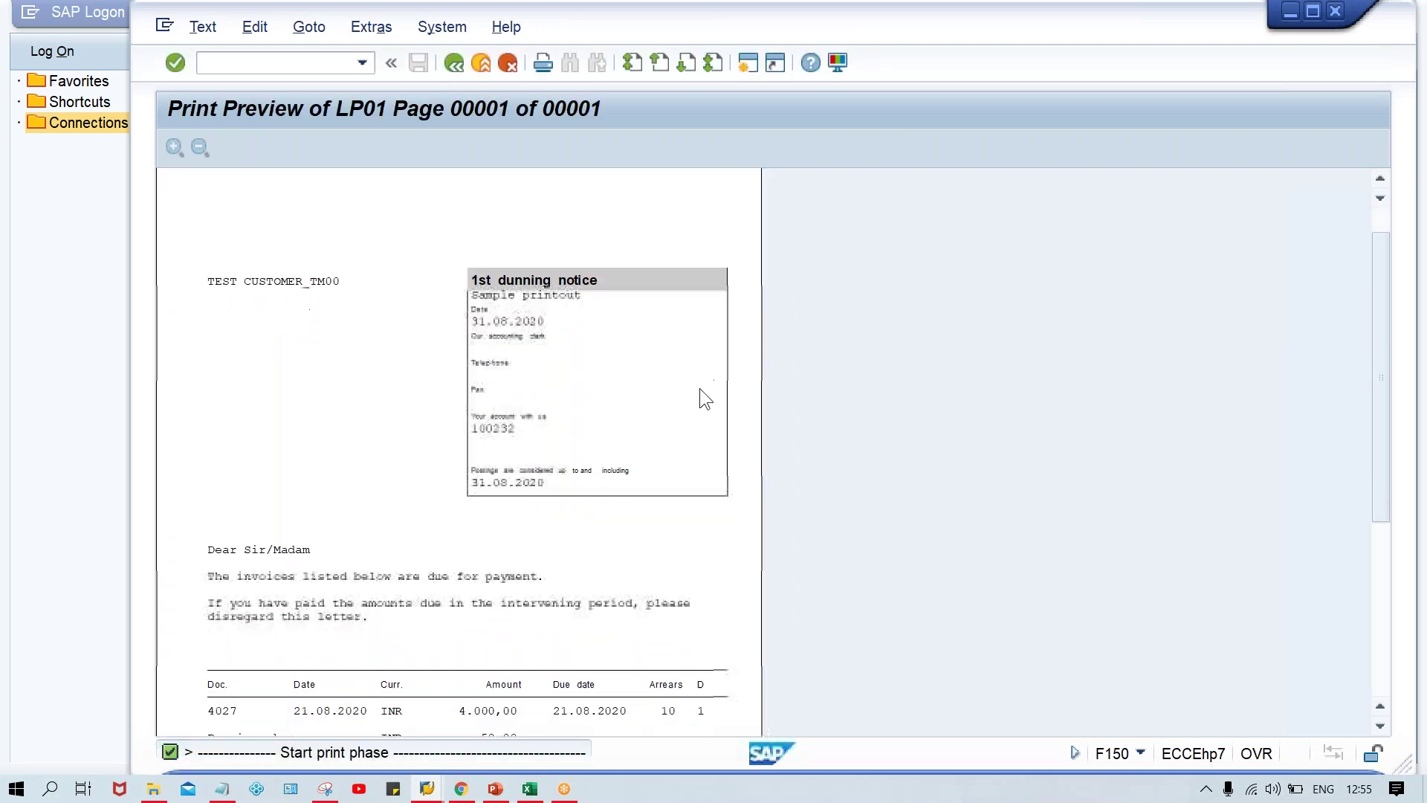
scroll(697, 386, down, 1)
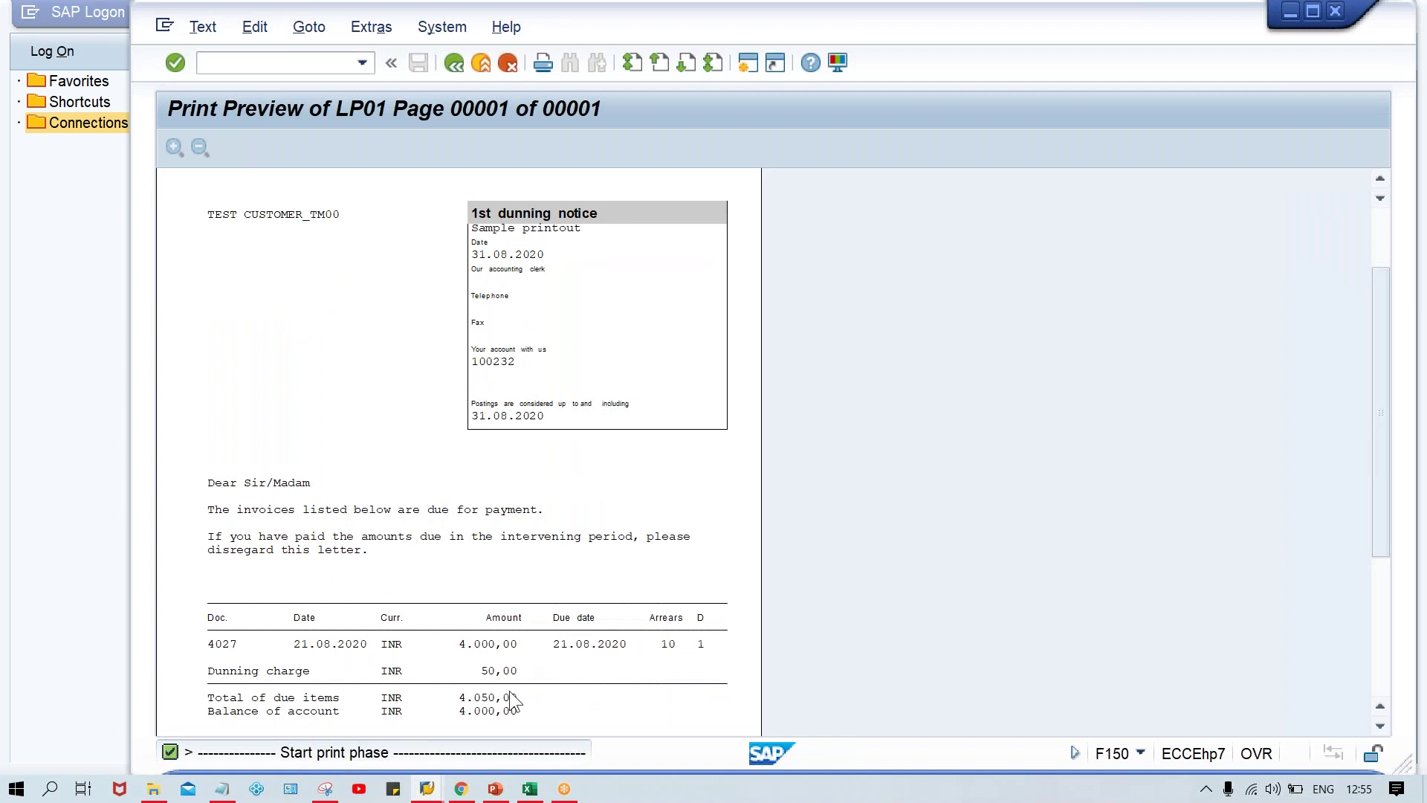
click(530, 788)
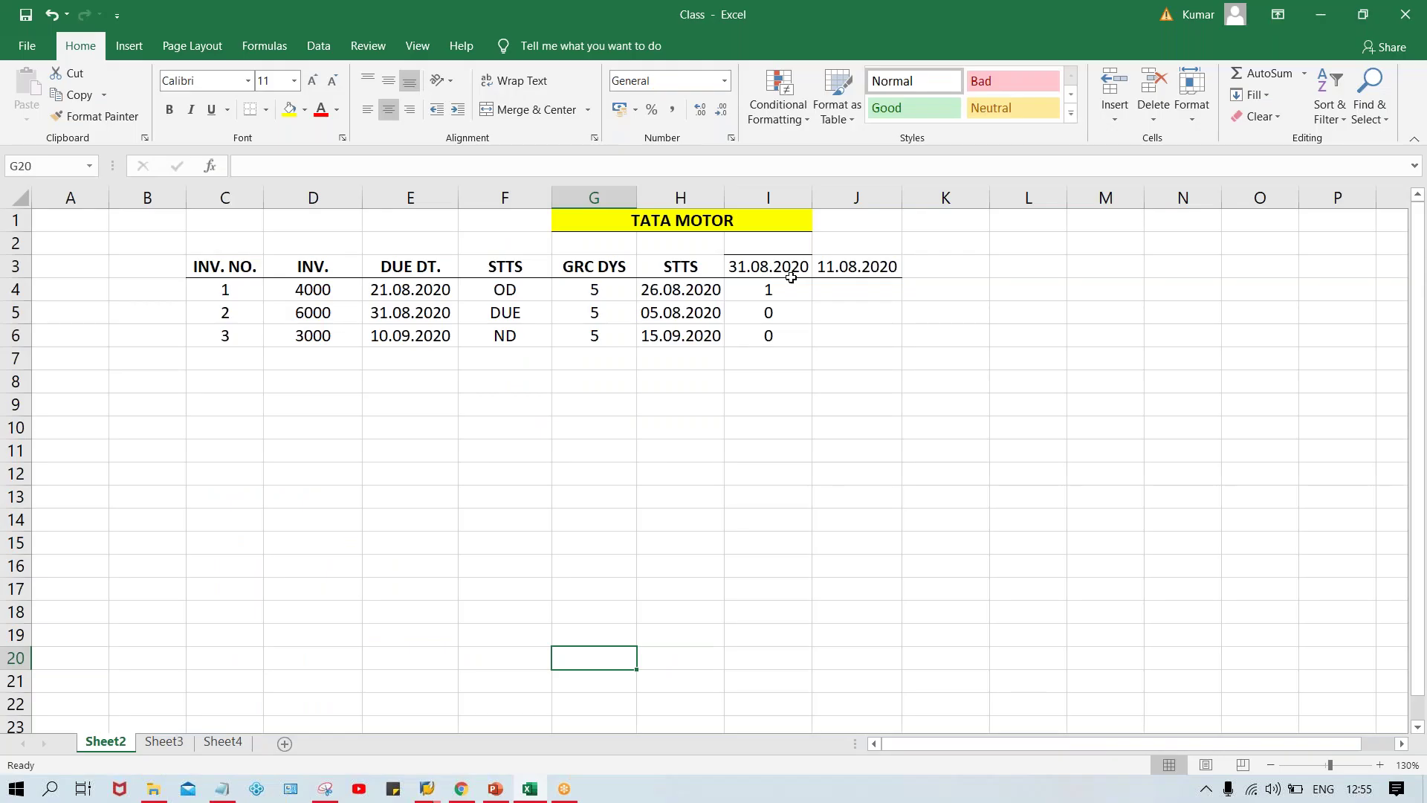
click(686, 287)
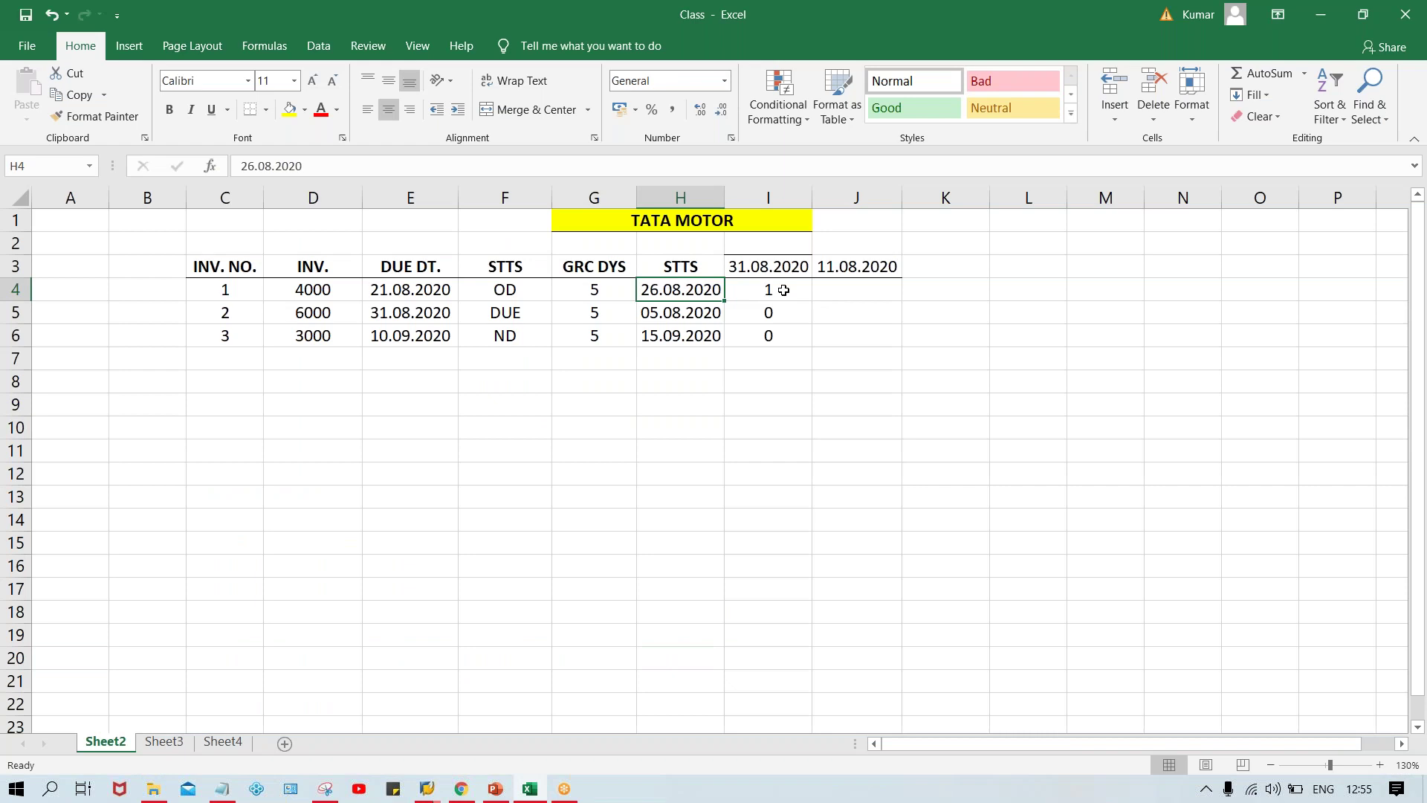
click(854, 271)
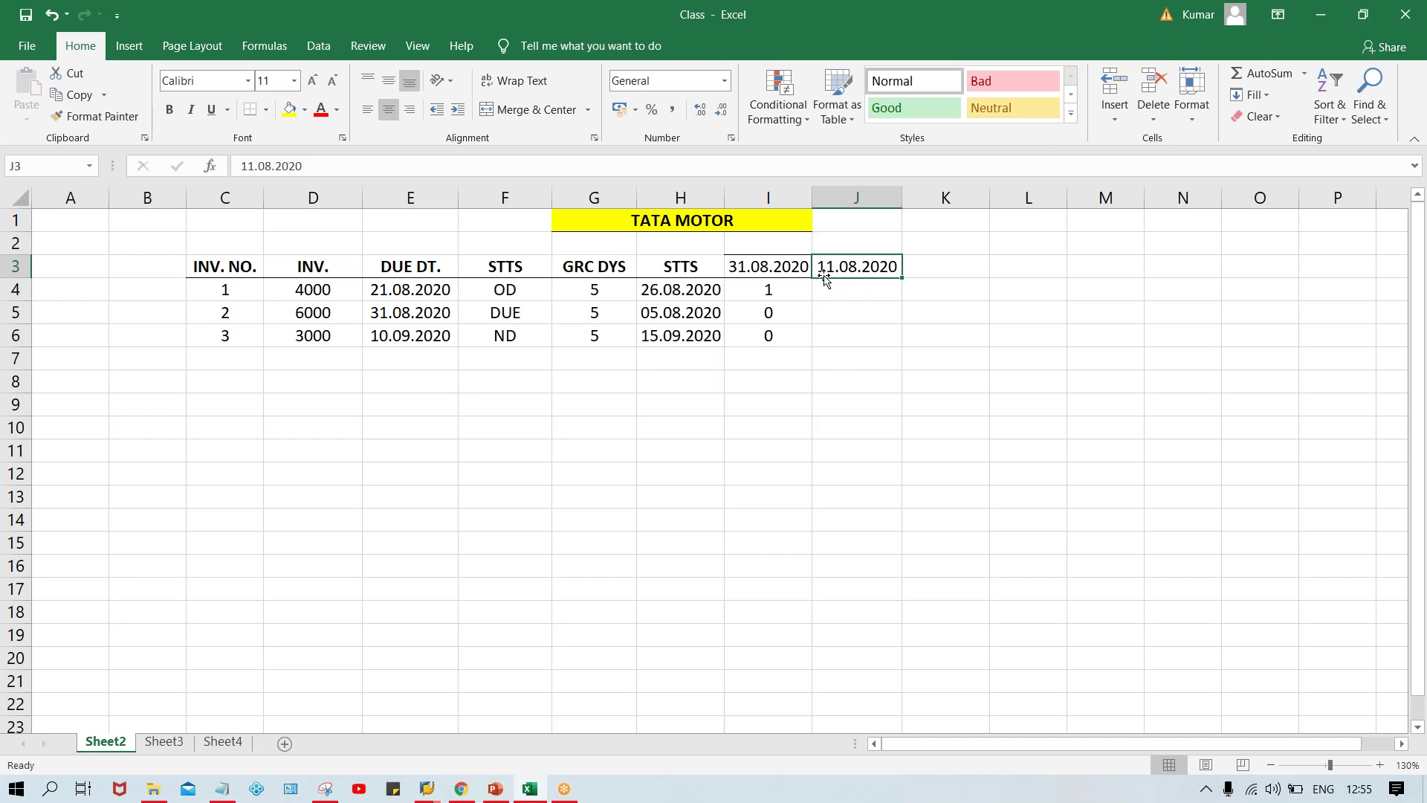
click(784, 270)
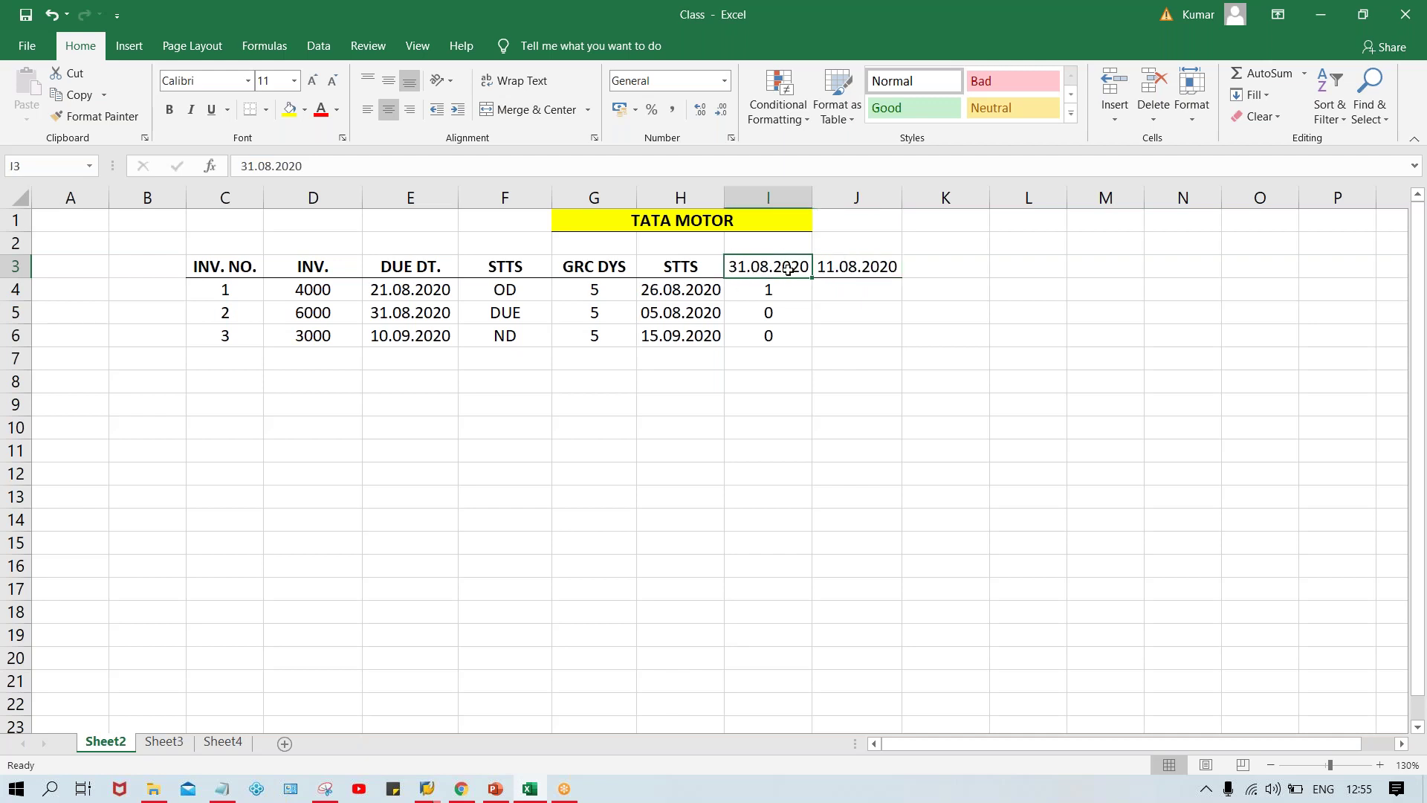
click(866, 268)
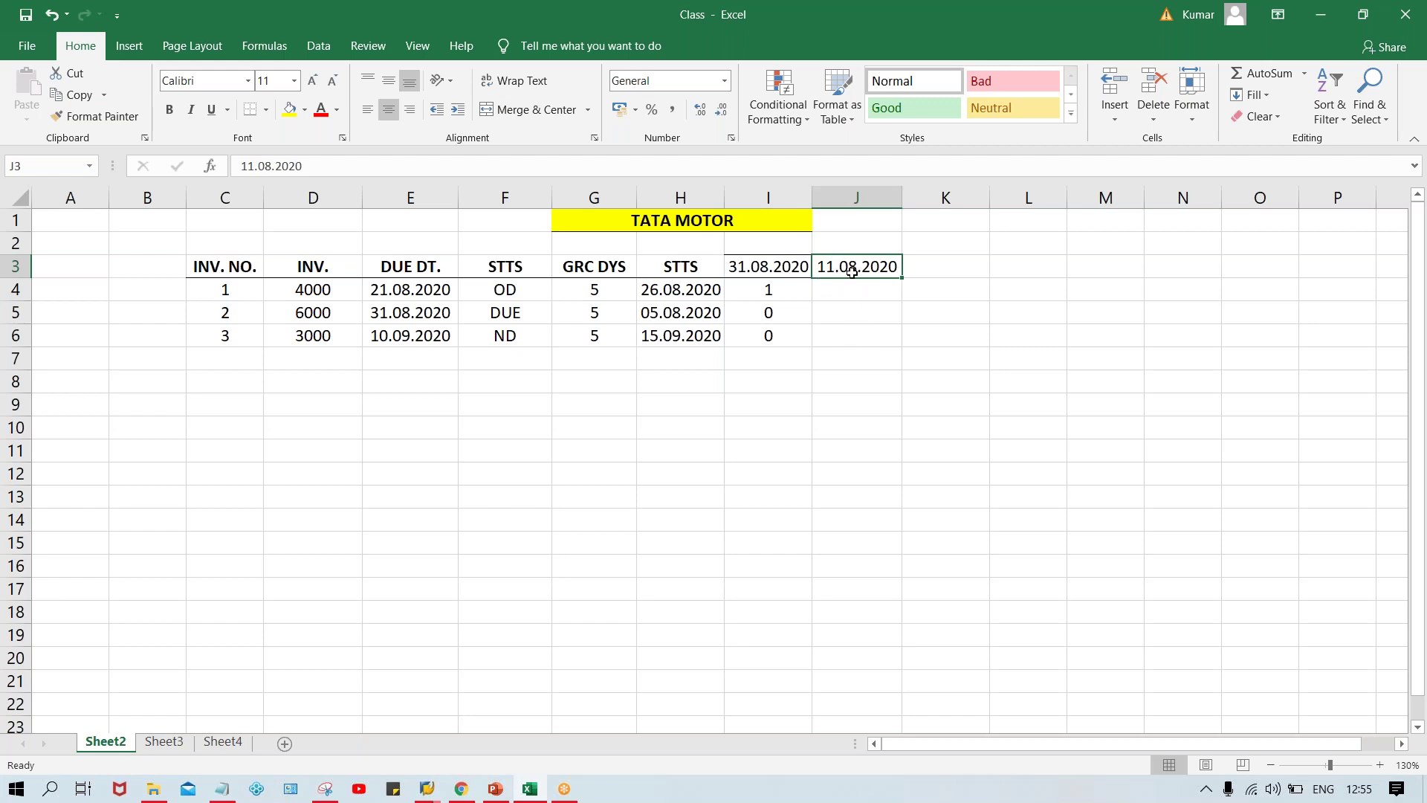
click(672, 314)
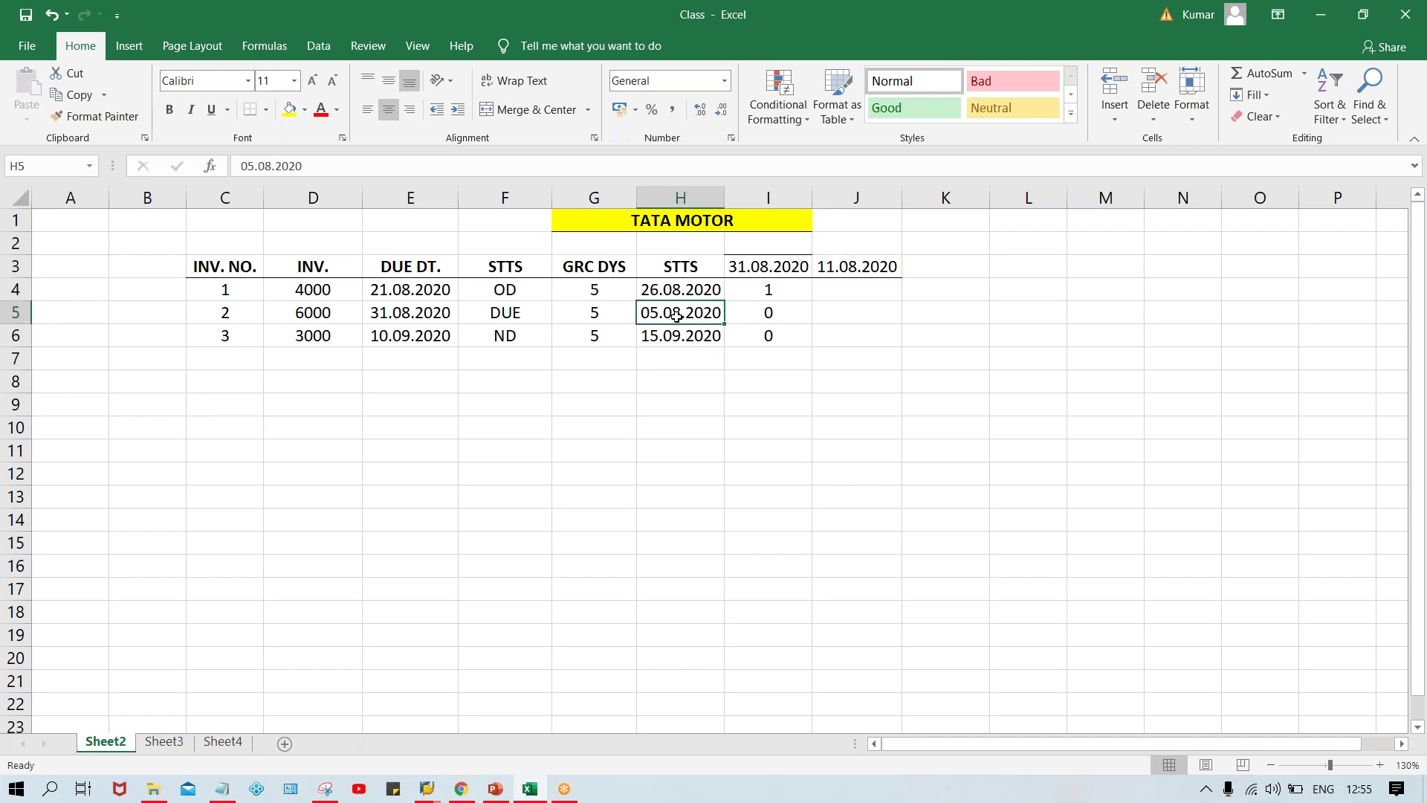
click(858, 316)
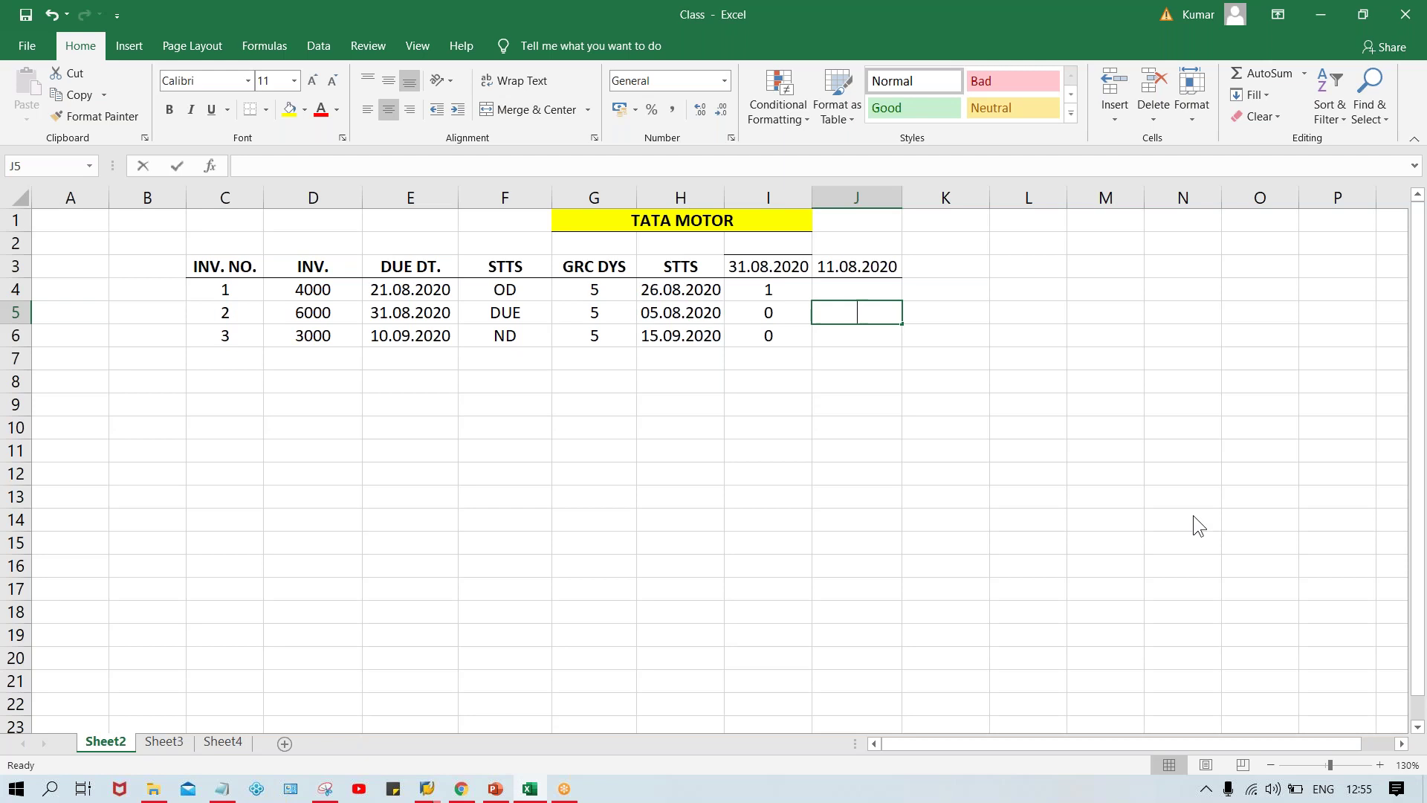
Enter dunning levels 1 in J5, 0 in J6 and 2 in J4 under 11.08.2020.
text(1)
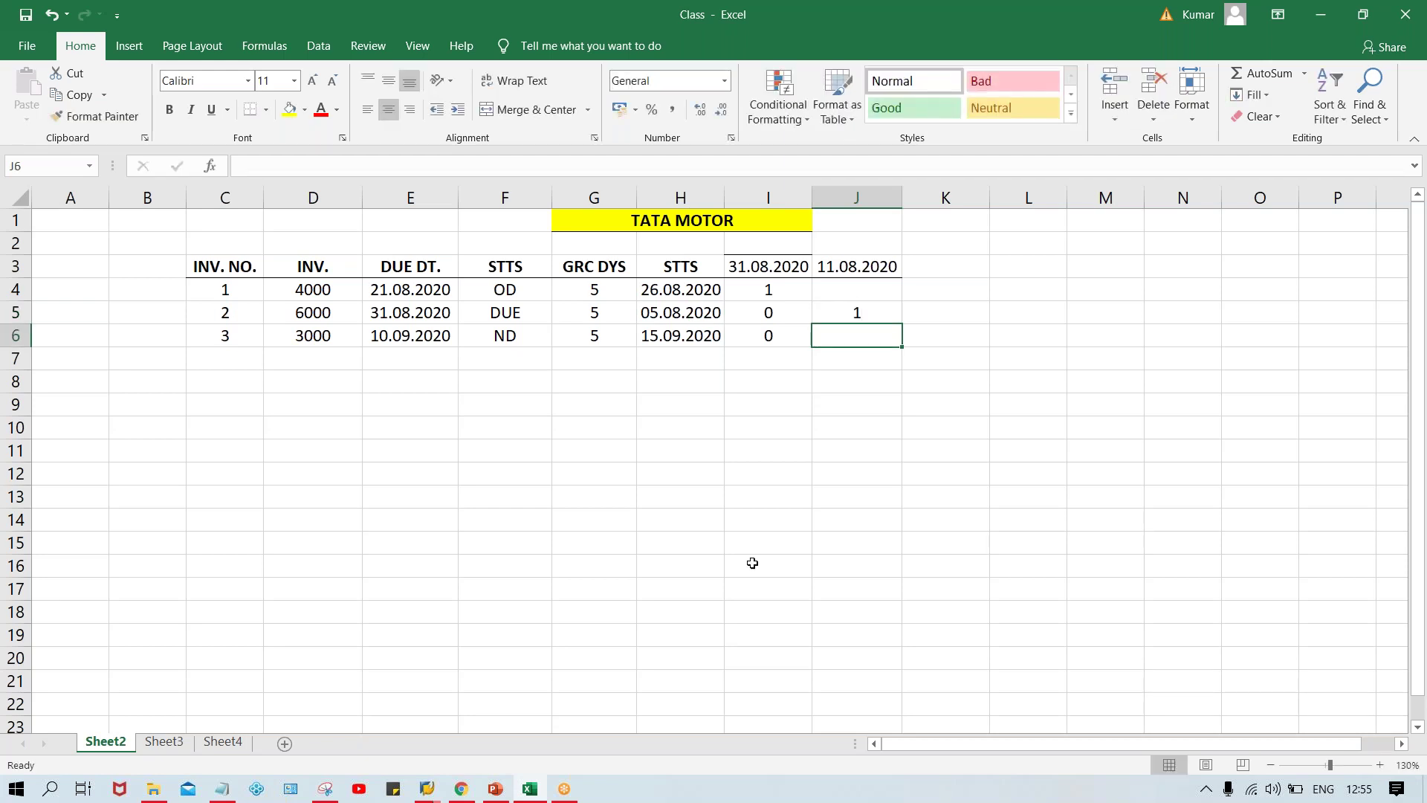
click(681, 336)
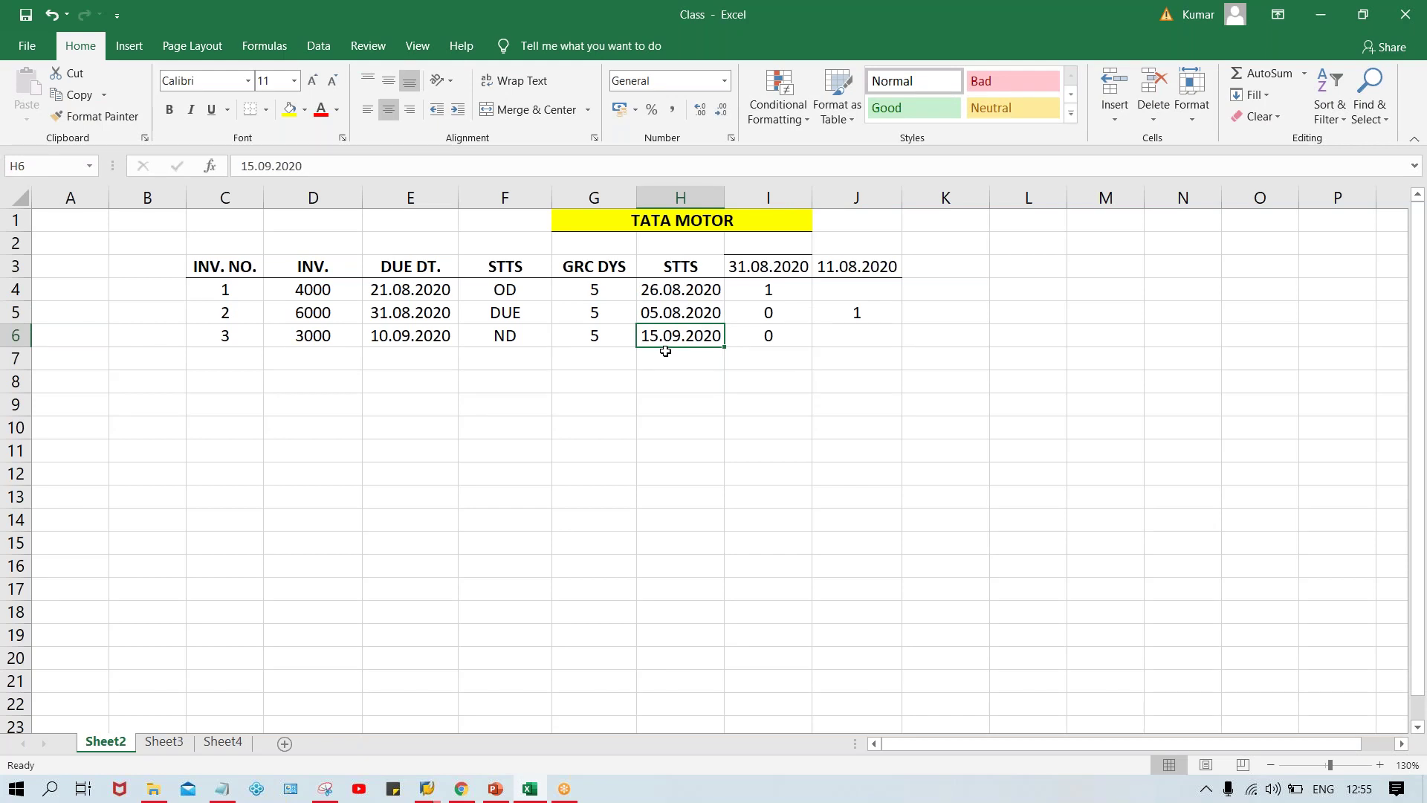
click(841, 332)
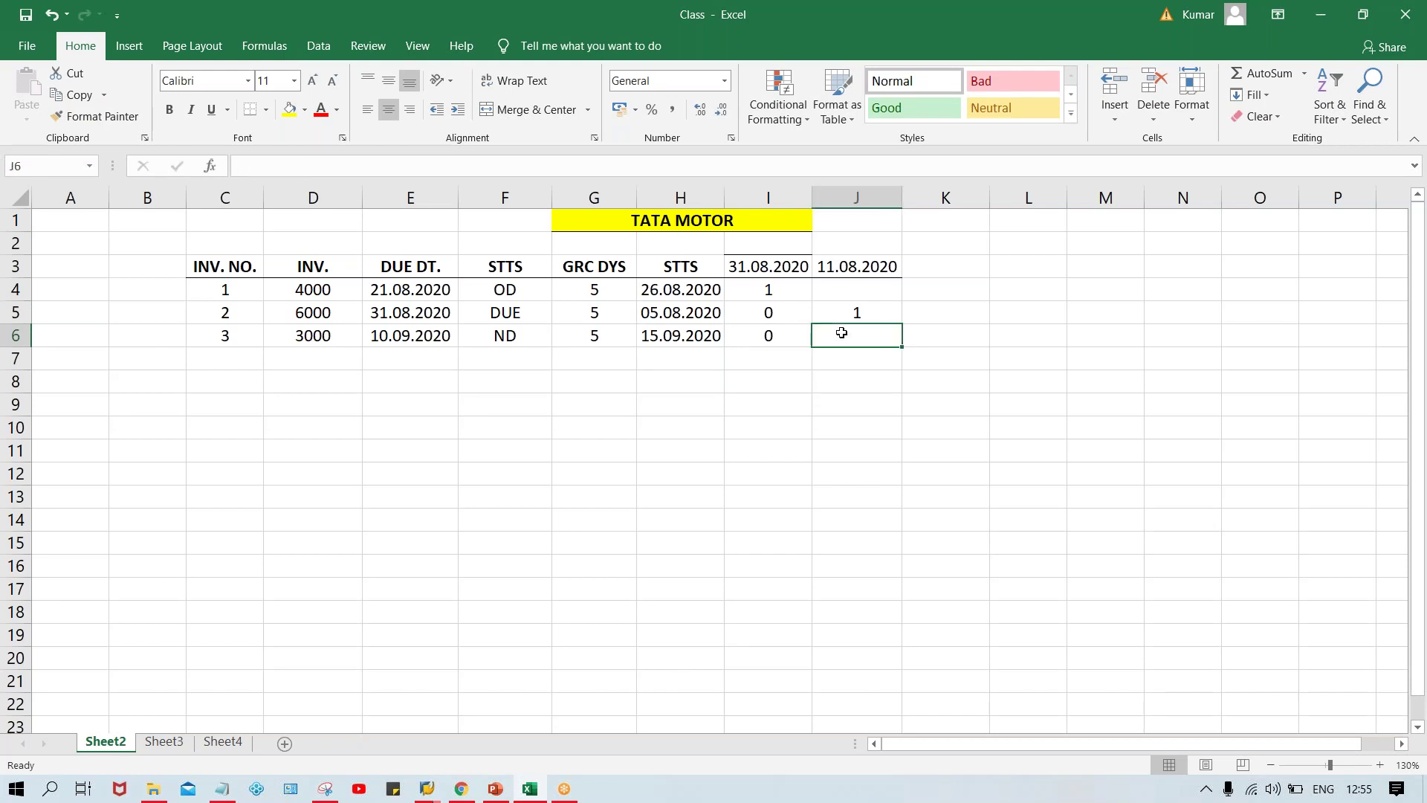
text(0)
click(837, 309)
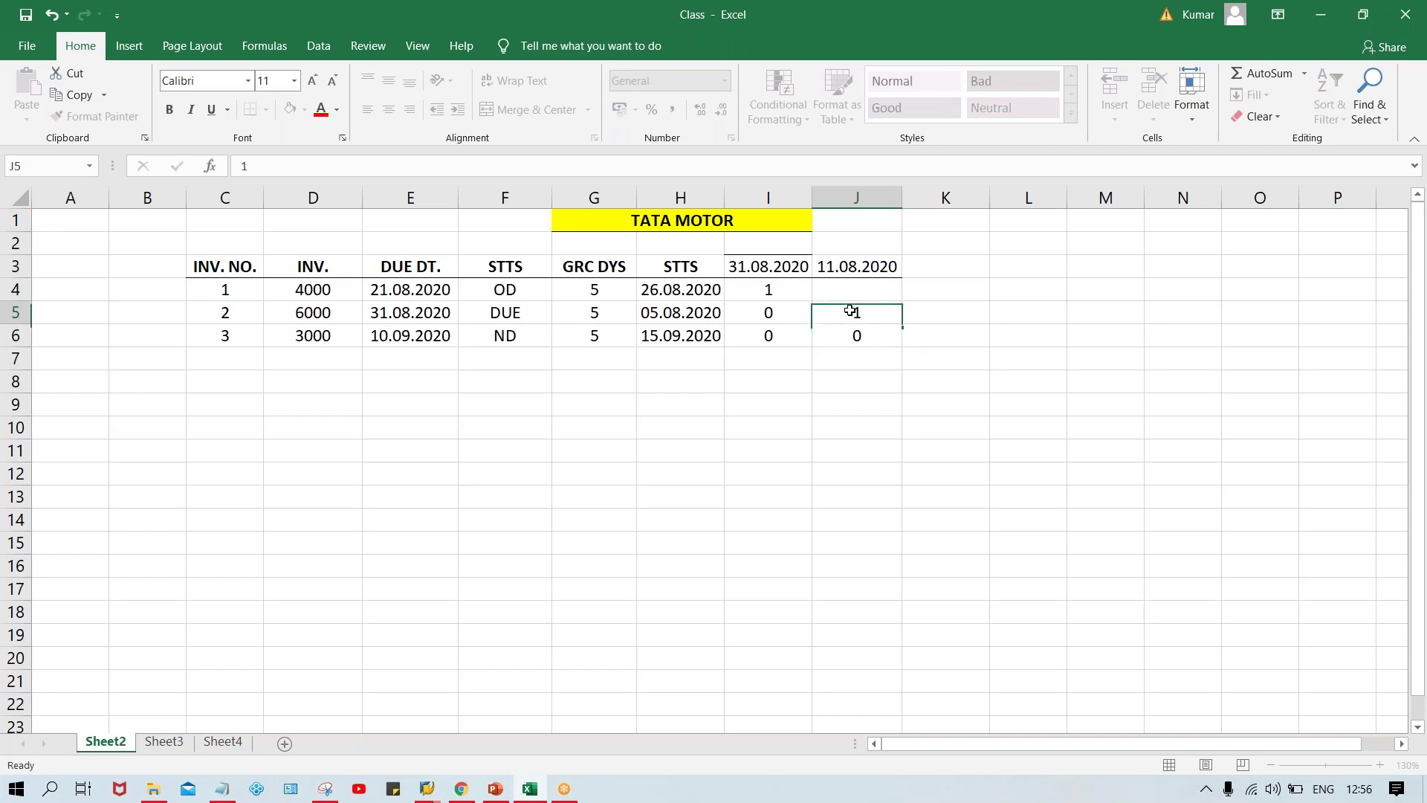
click(758, 288)
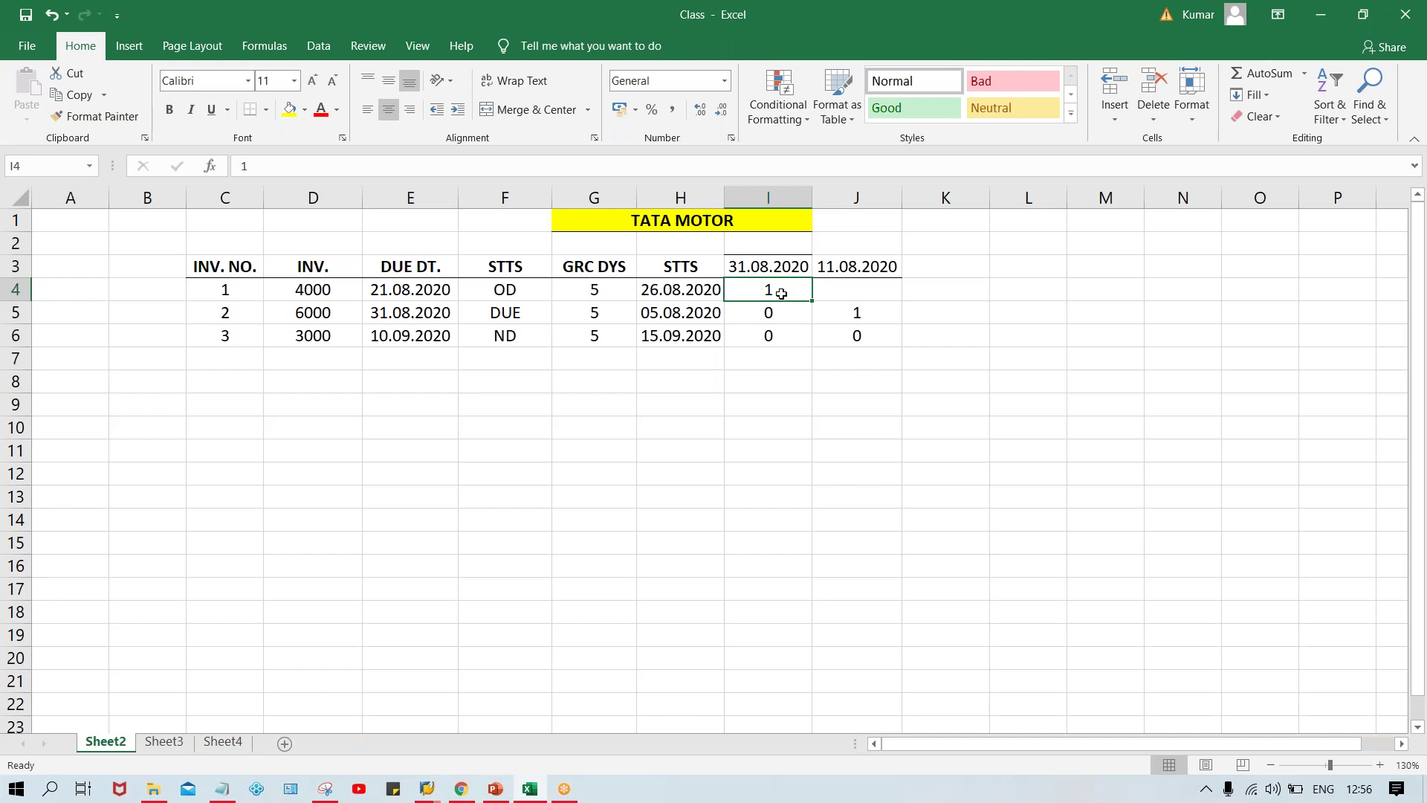
click(832, 293)
text(2)
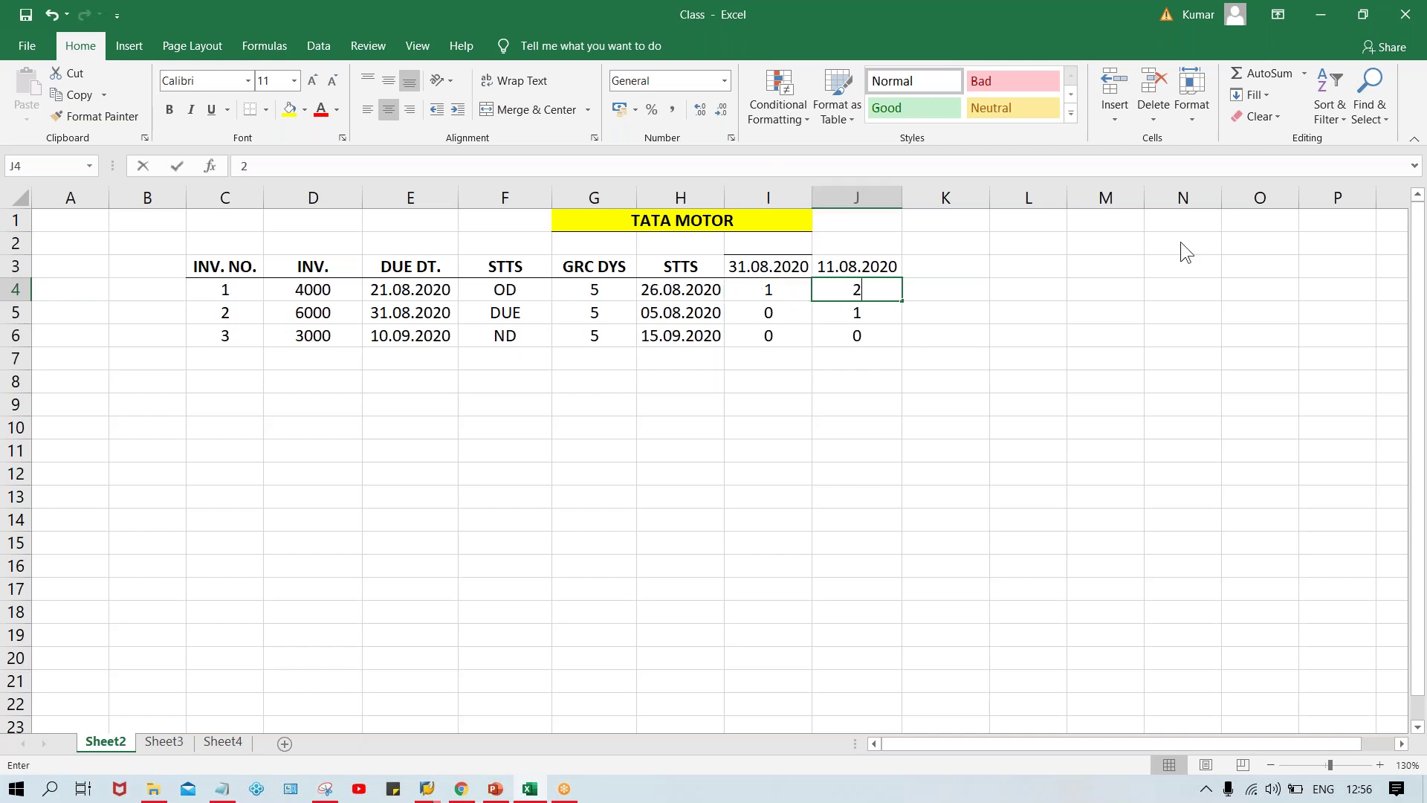
key(Return)
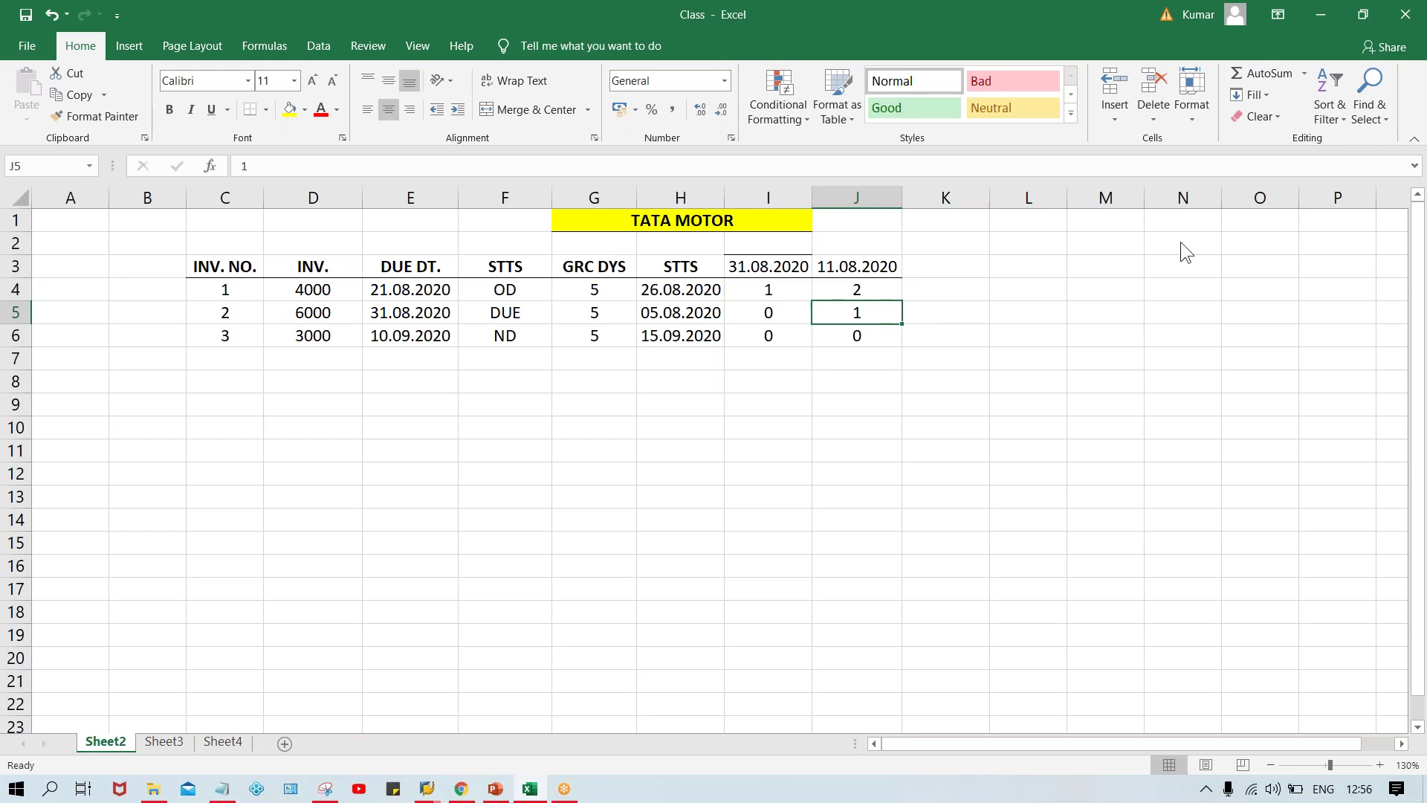
Review invoices 1, 2 and 3 against their new levels 2, 1 and 0.
click(833, 268)
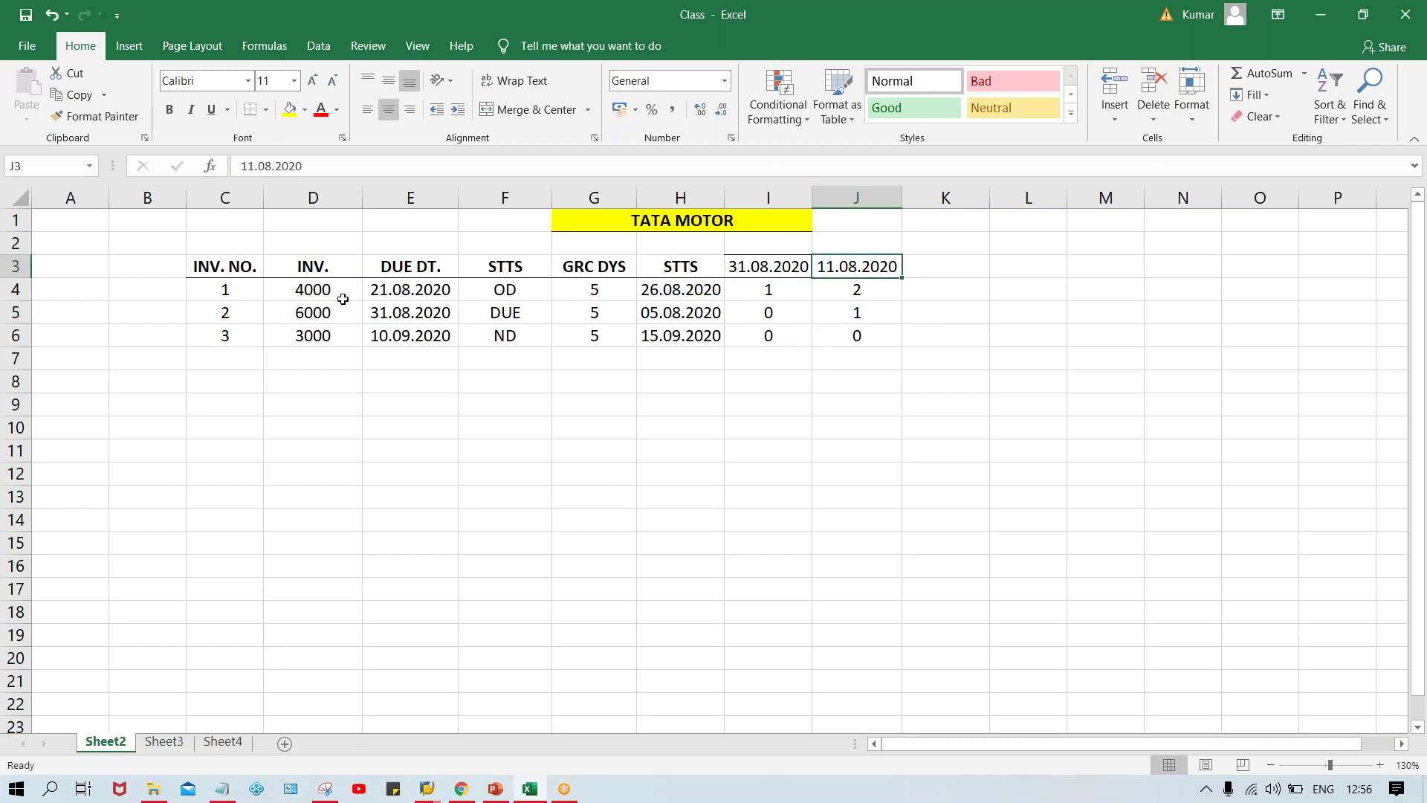
click(308, 289)
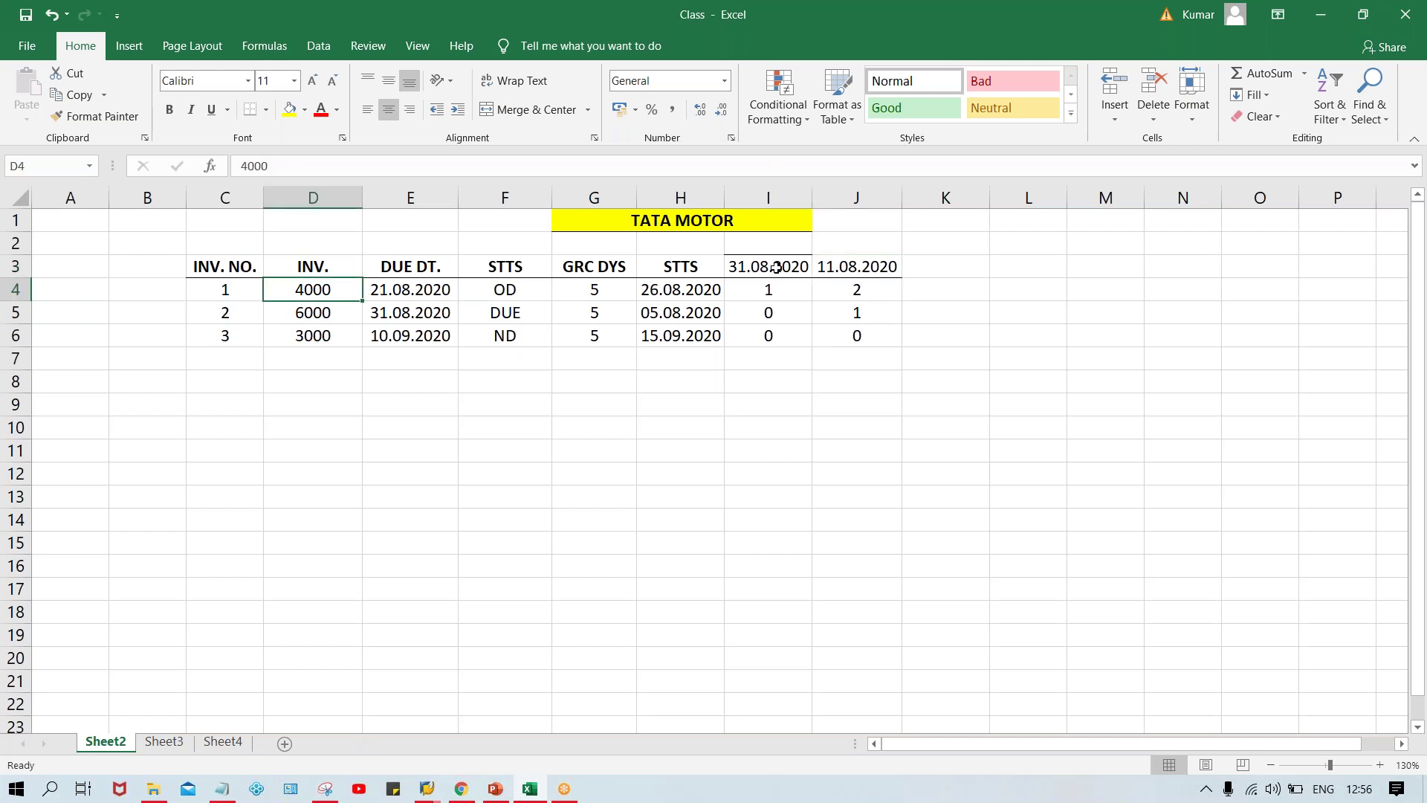
click(217, 285)
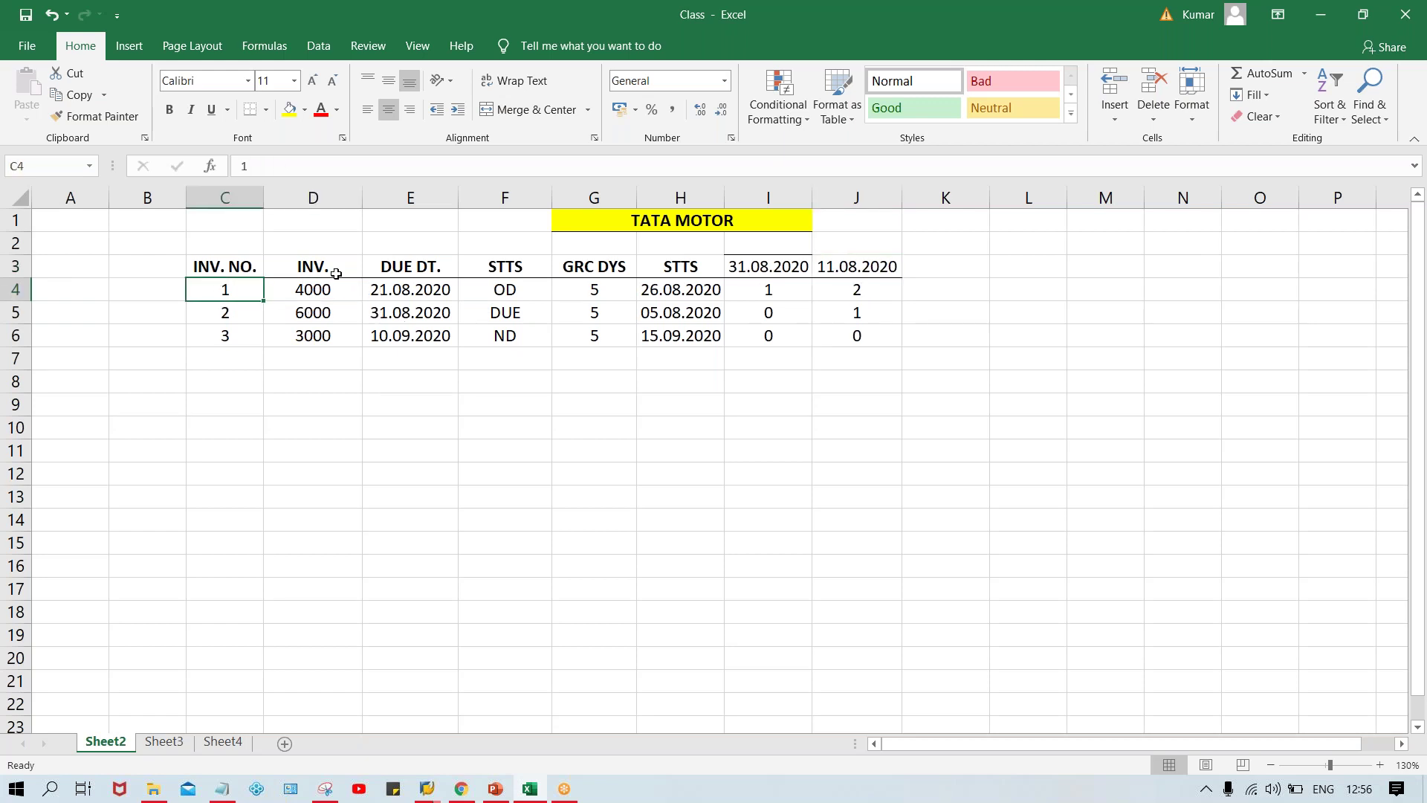
click(840, 282)
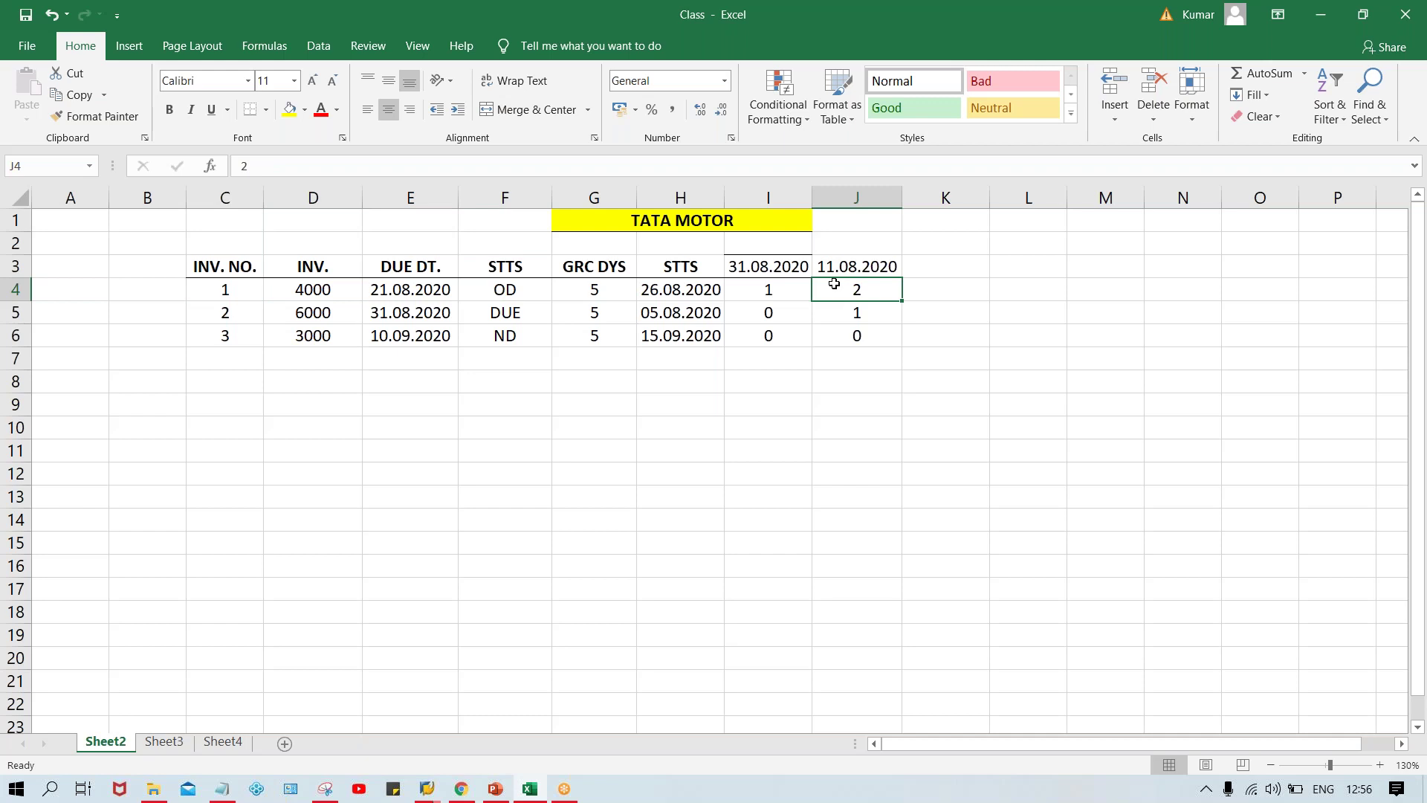
click(228, 311)
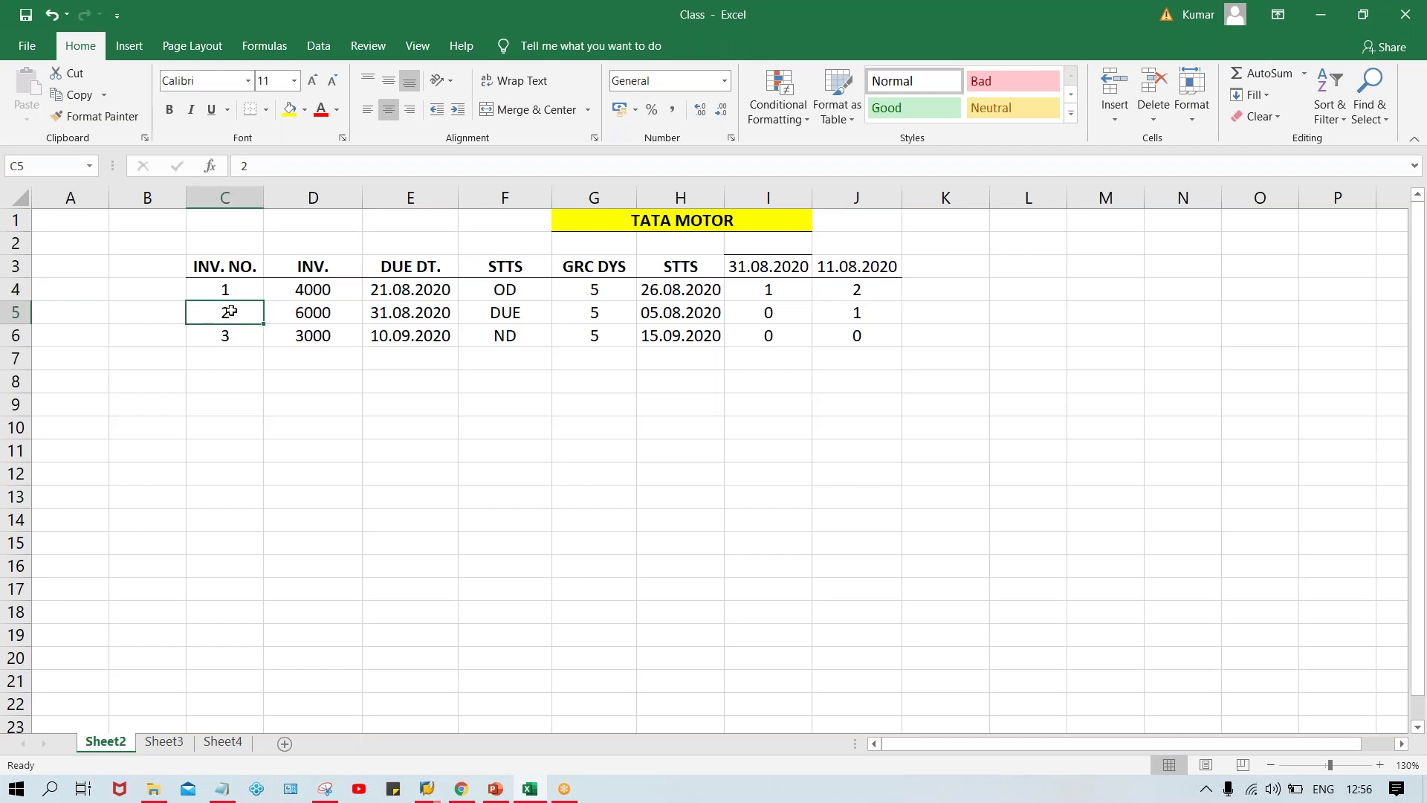
click(883, 306)
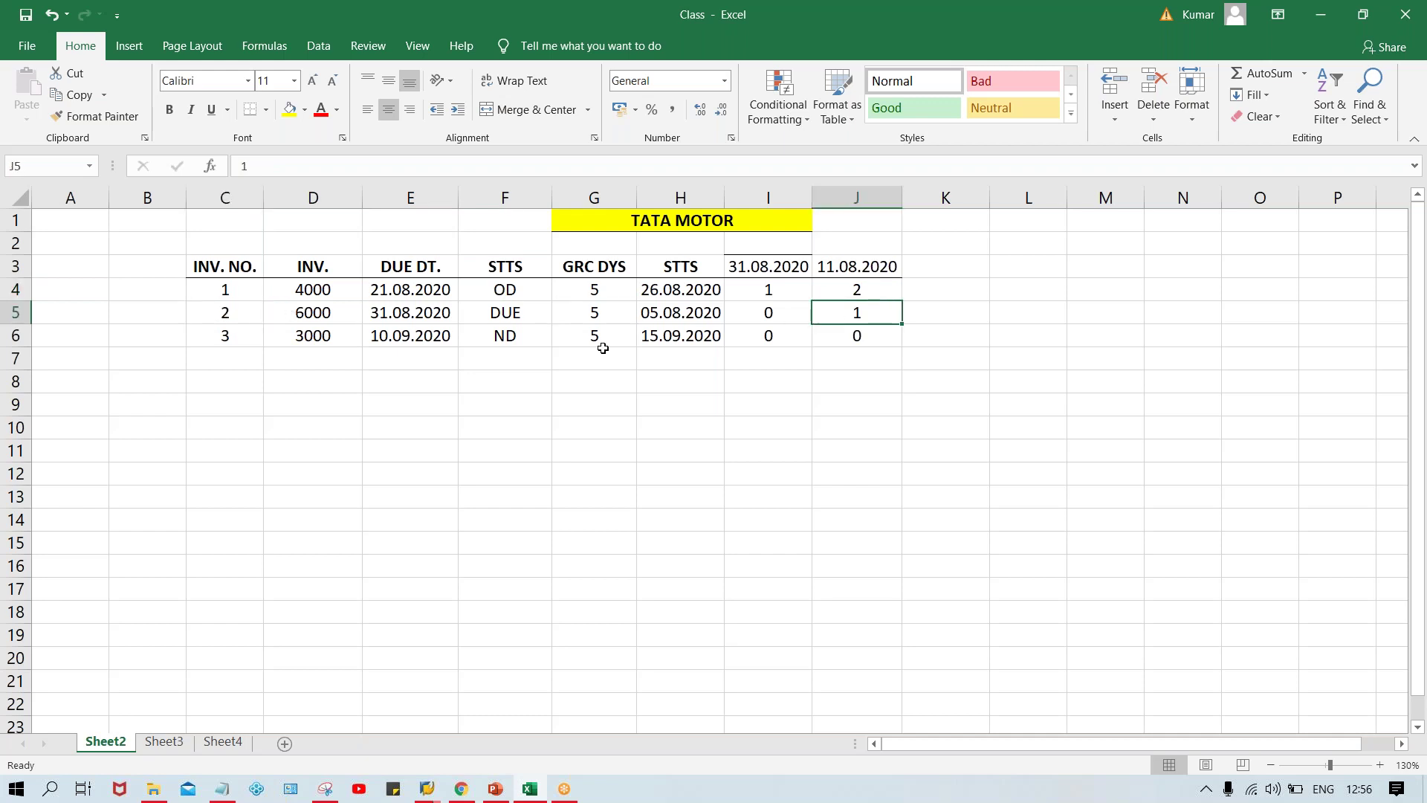
click(234, 332)
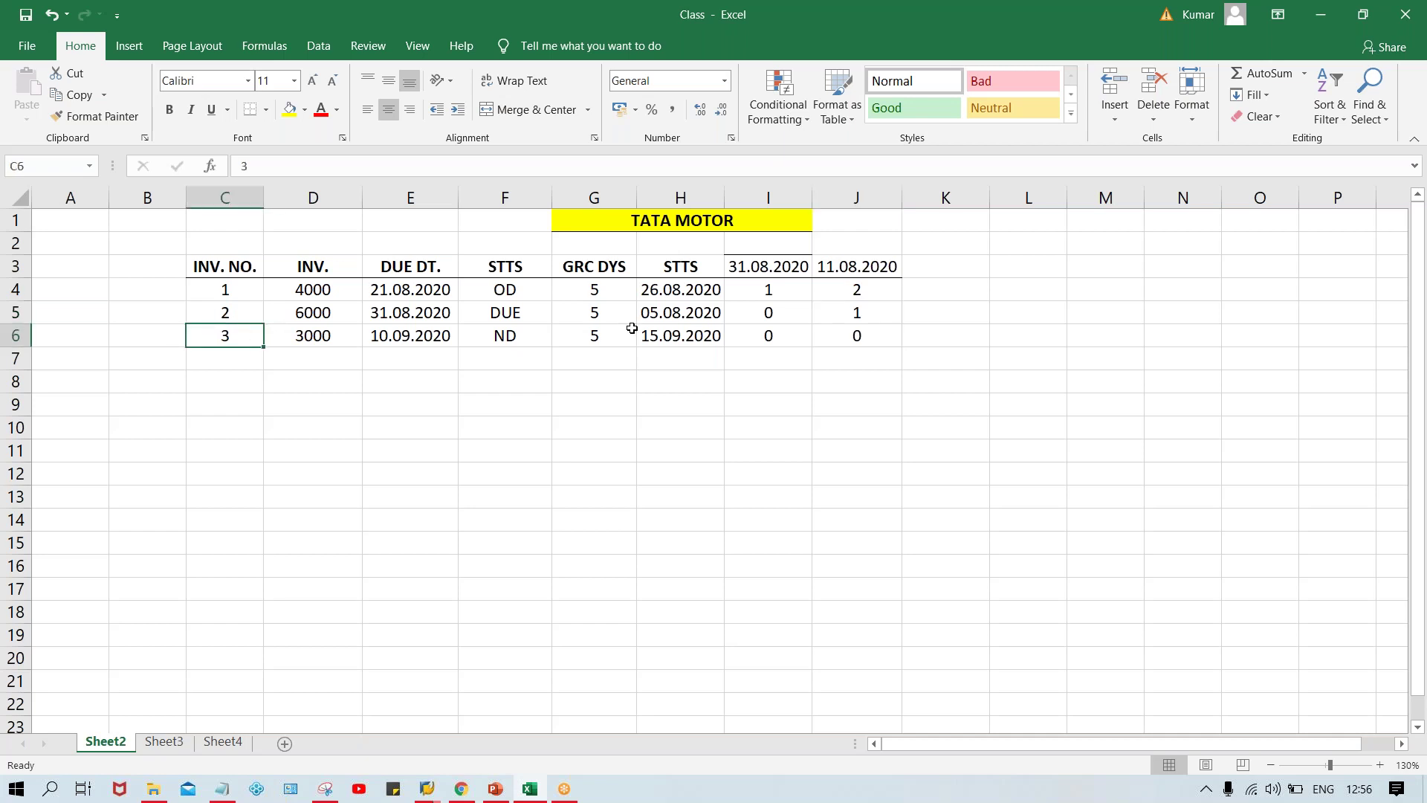
click(844, 333)
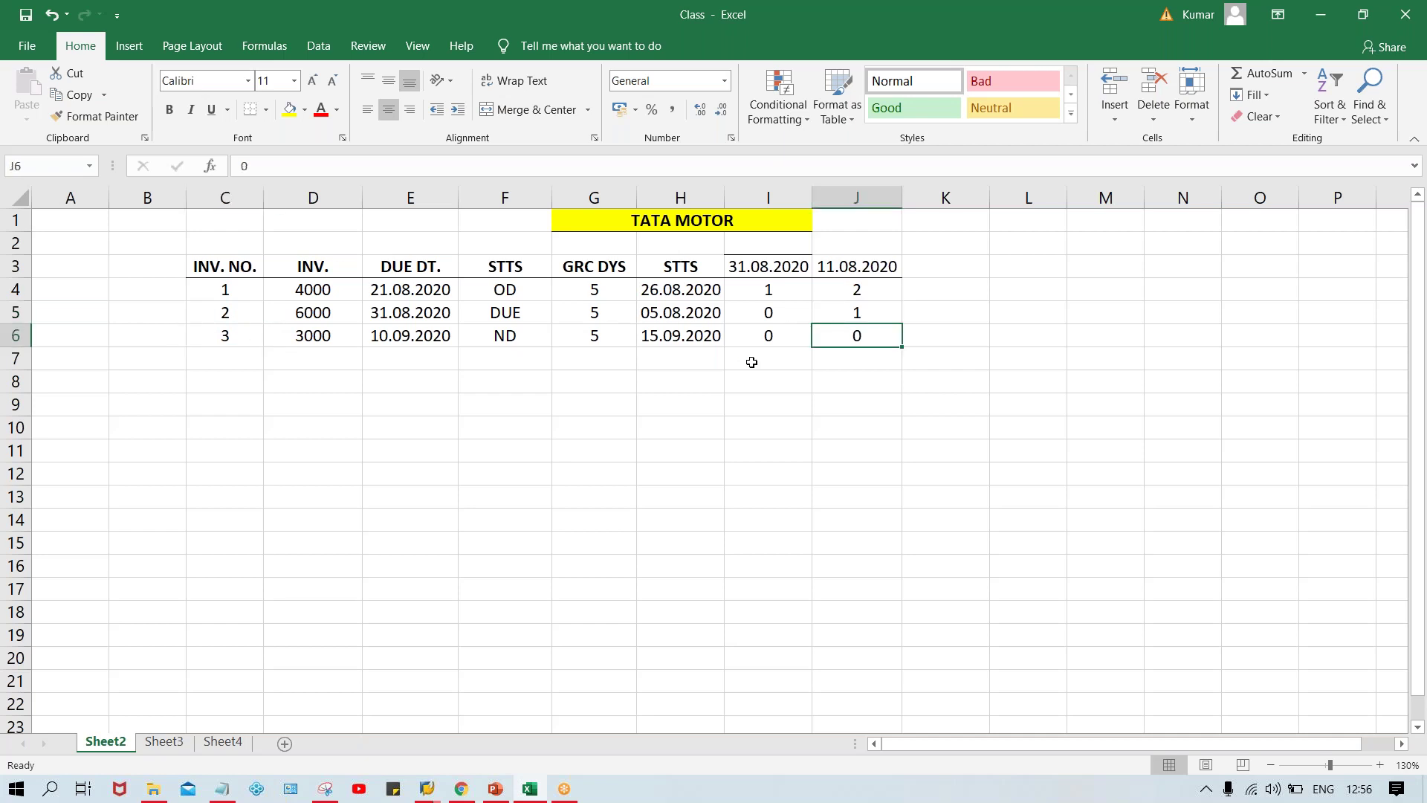
click(661, 340)
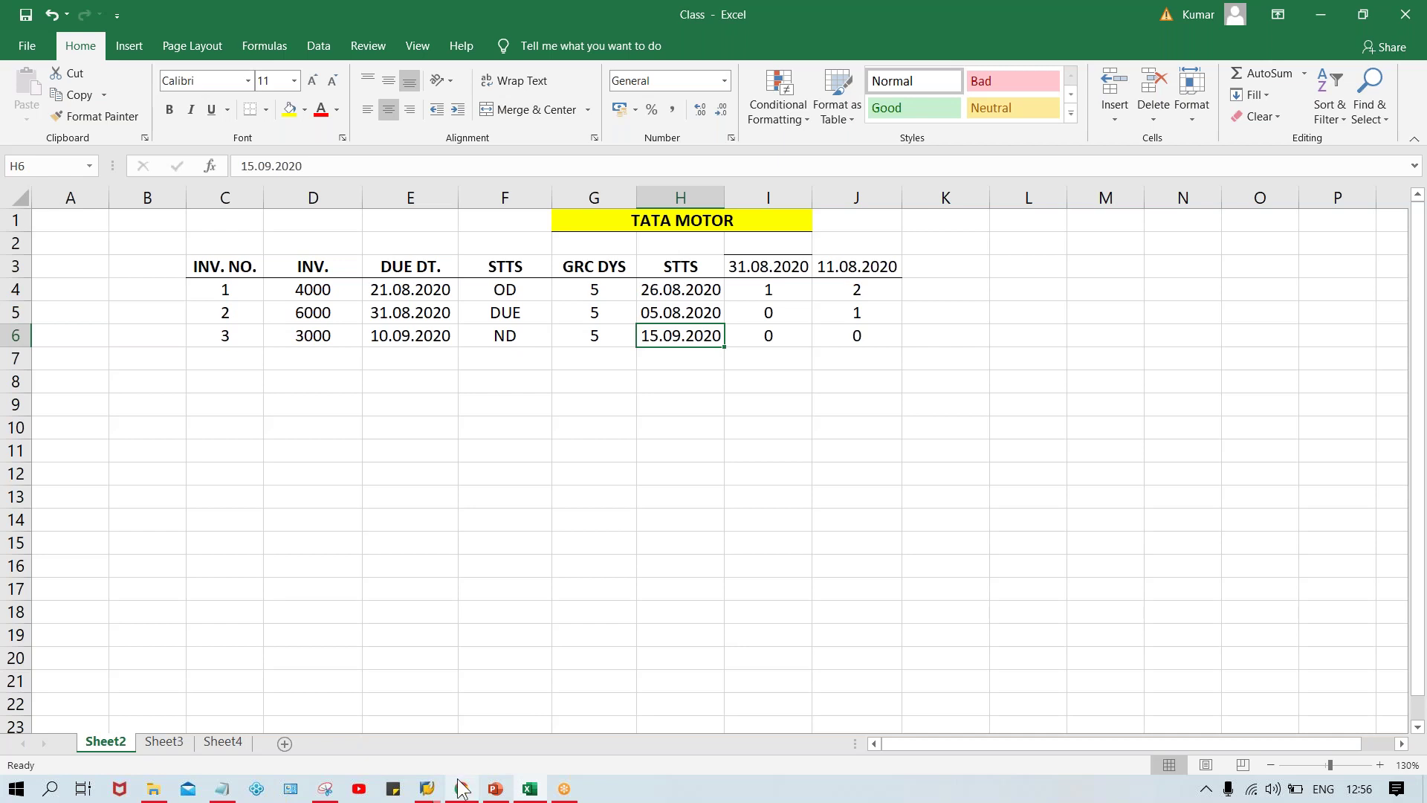
Go back from the dunning notice preview through the print log to the TM00A run overview.
mouse_move(420, 791)
click(535, 702)
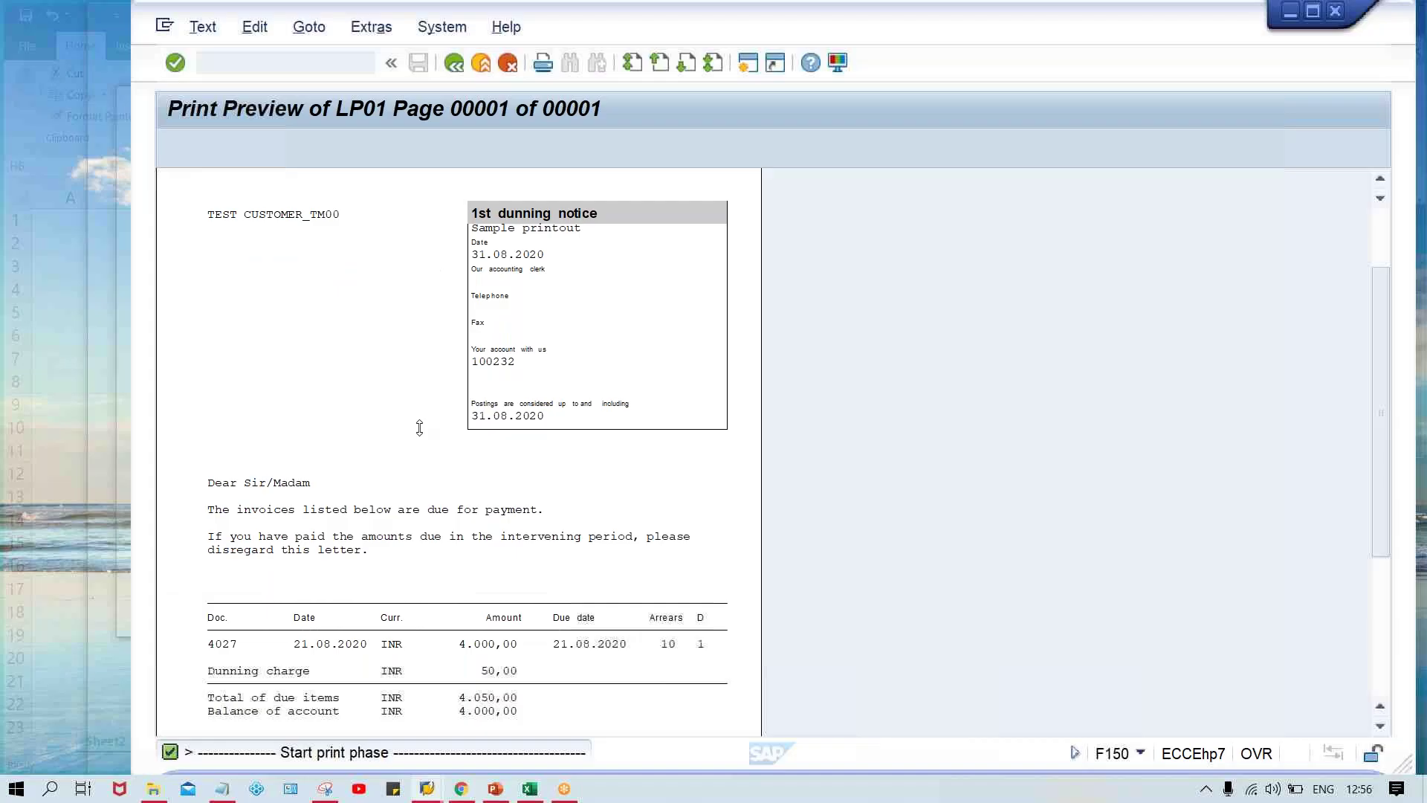
click(447, 65)
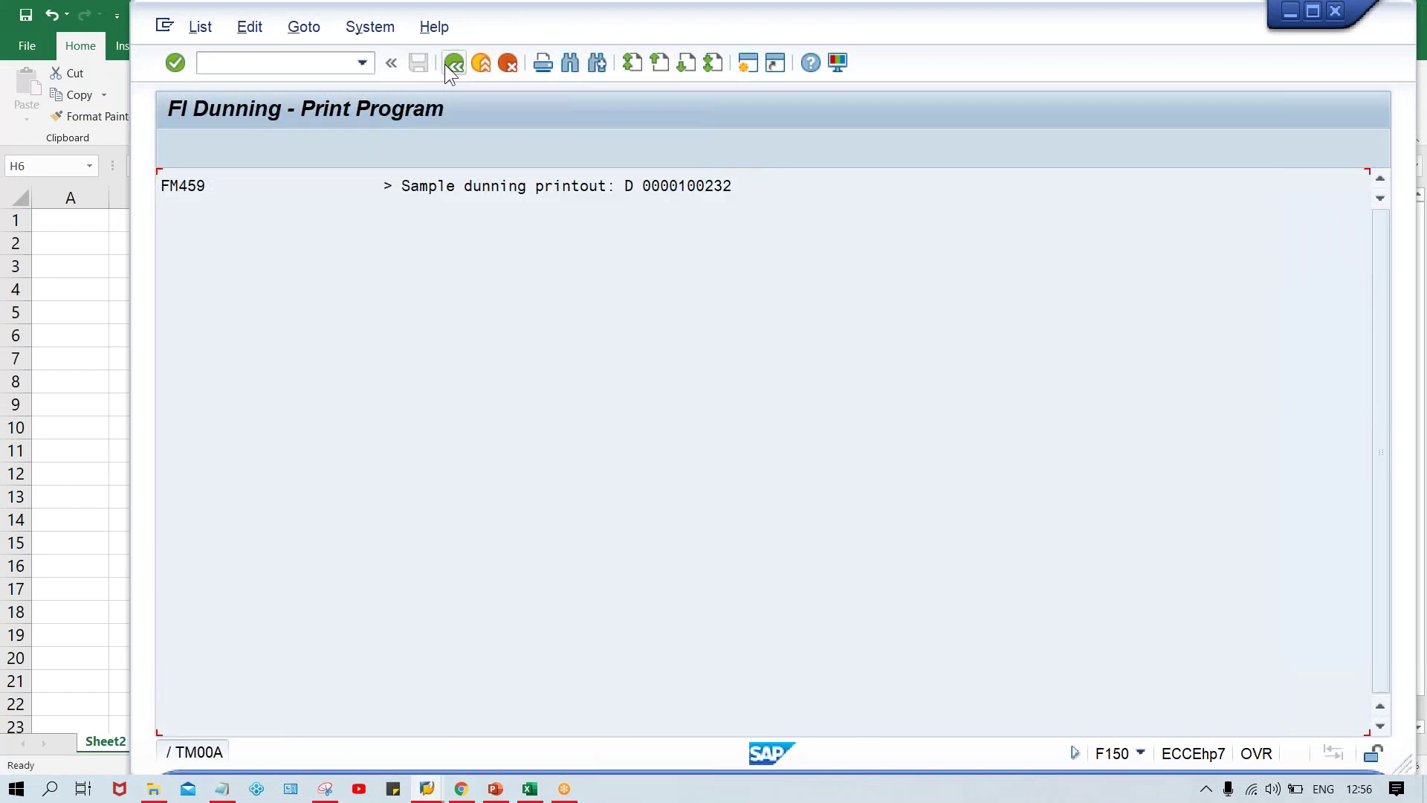
click(446, 66)
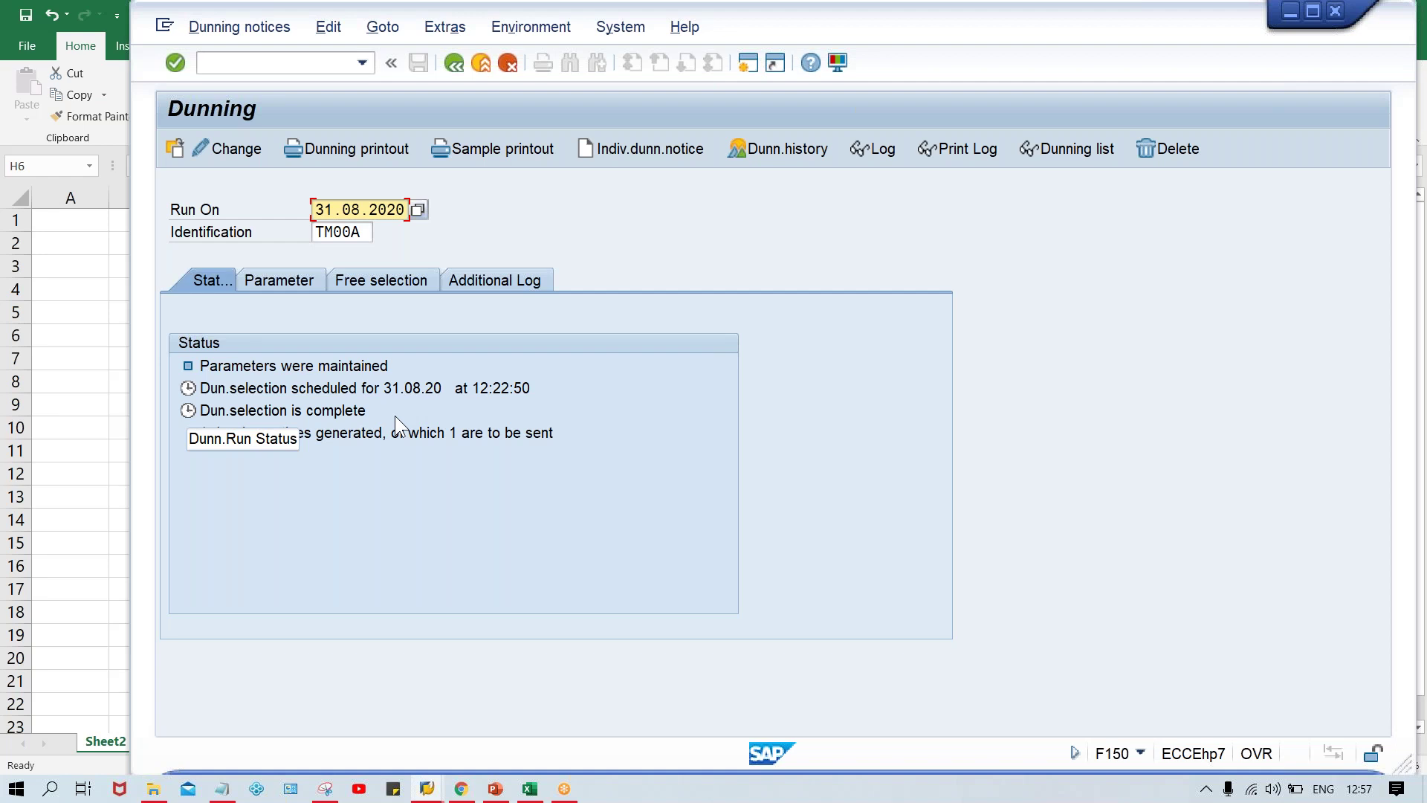
Print the actual TM00A dunning notices and refresh to confirm 1 notice printed.
click(363, 149)
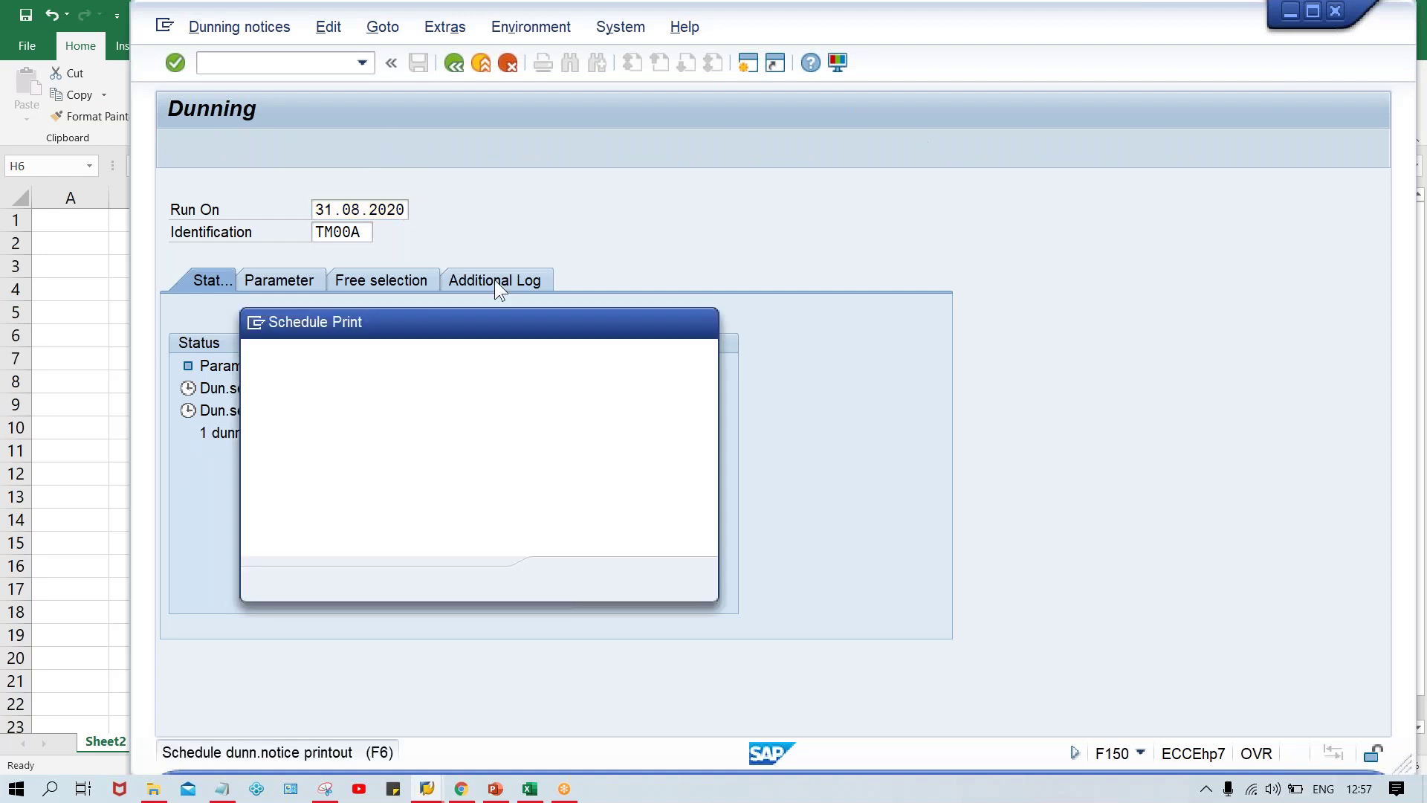
click(614, 584)
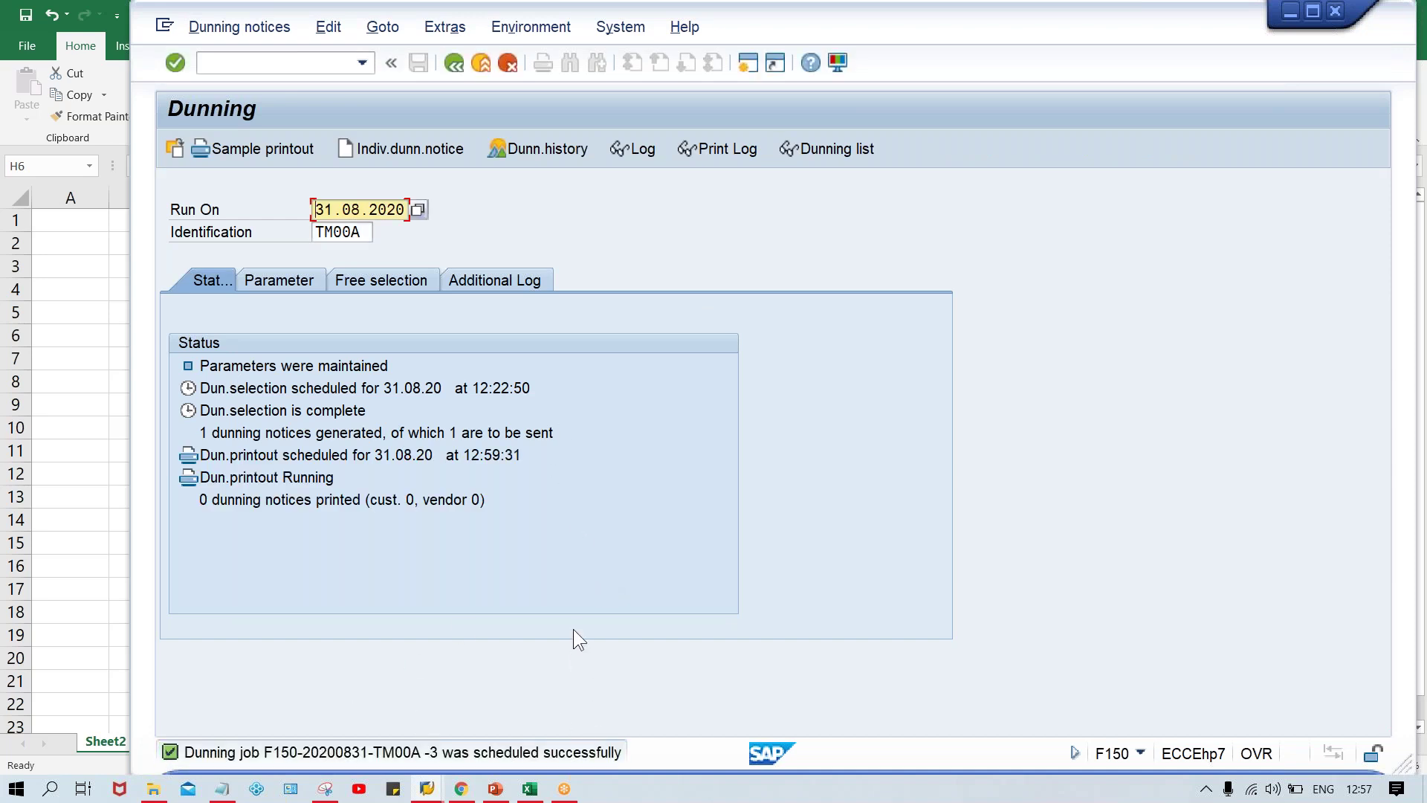
key(Return)
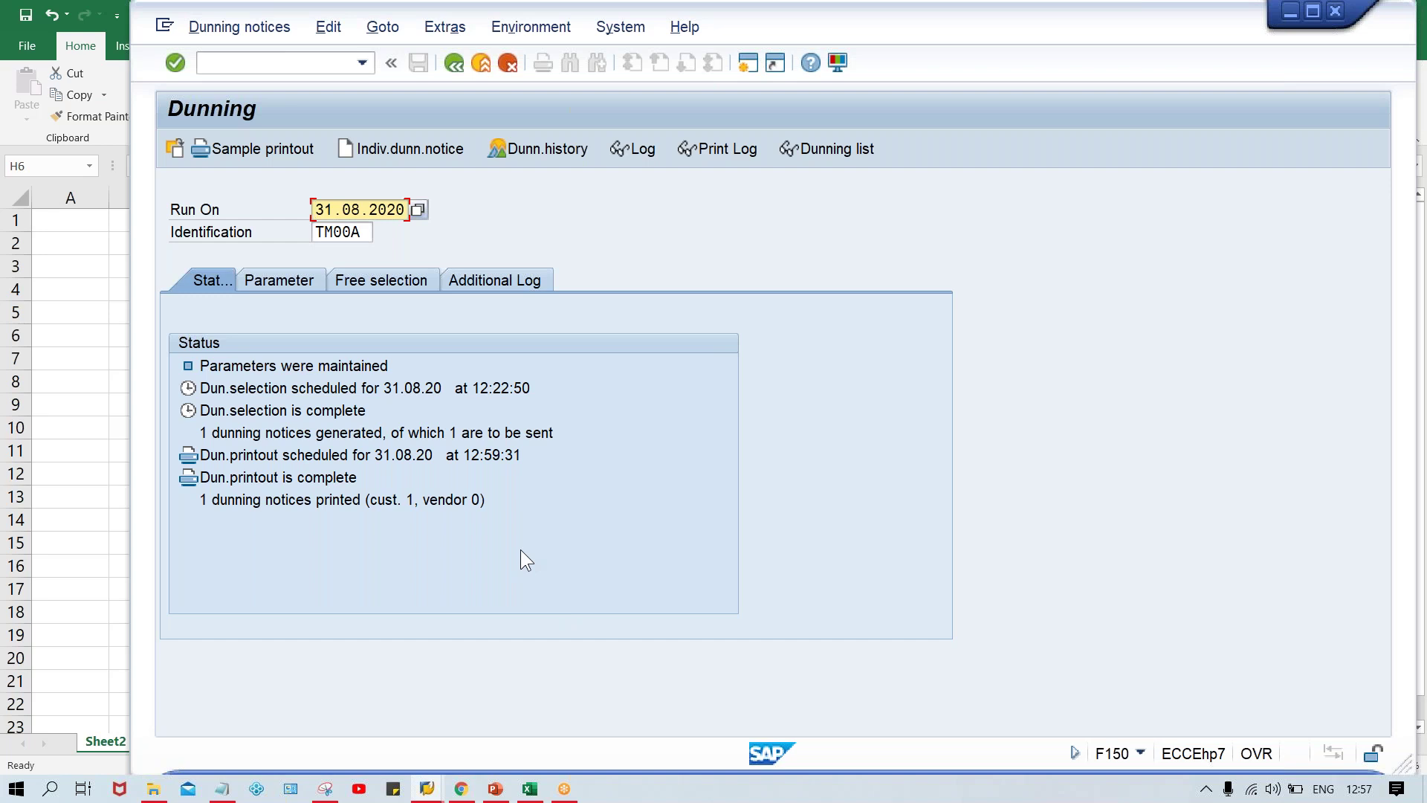
click(290, 63)
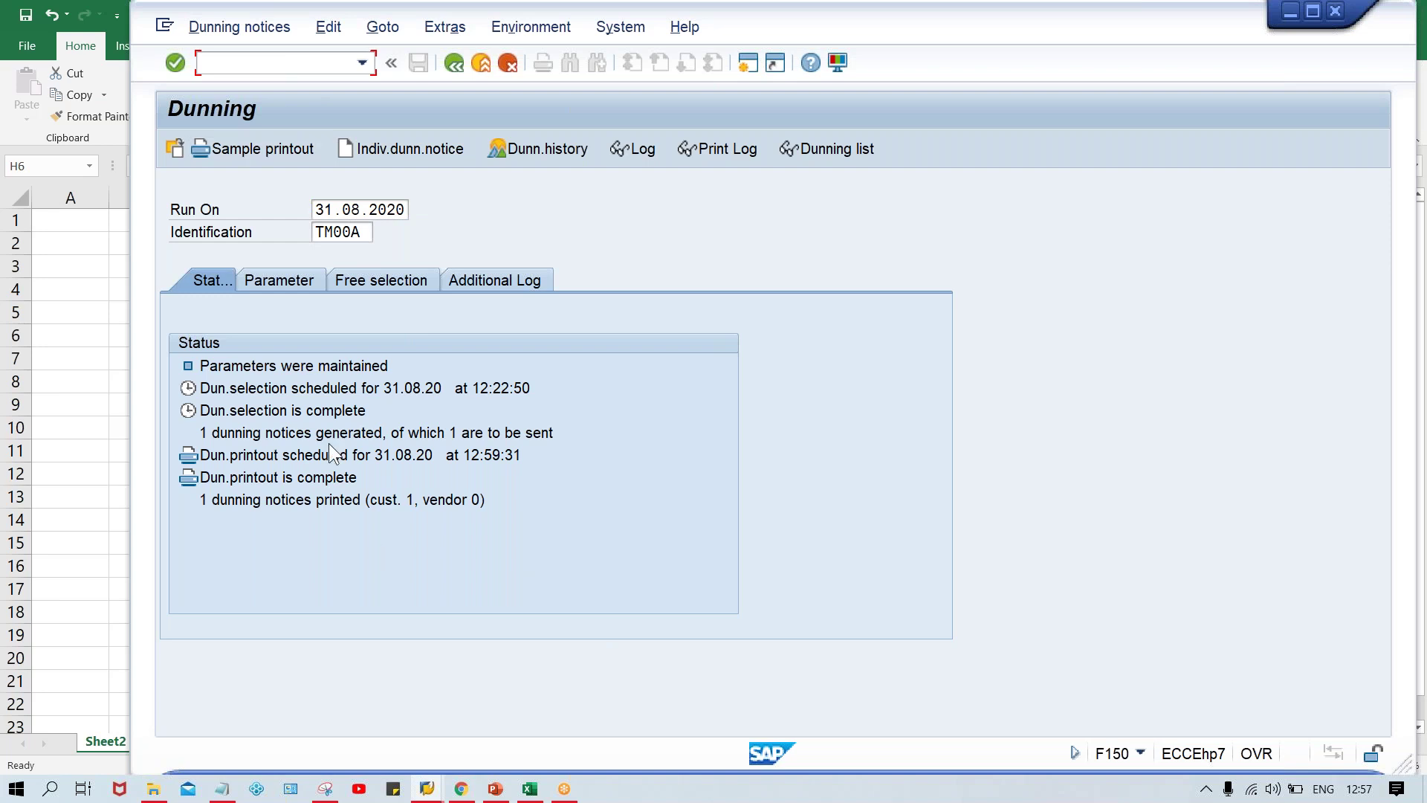
Check the dunning printout in spool request 297987 via /NSP02.
text(/NSP02)
key(Return)
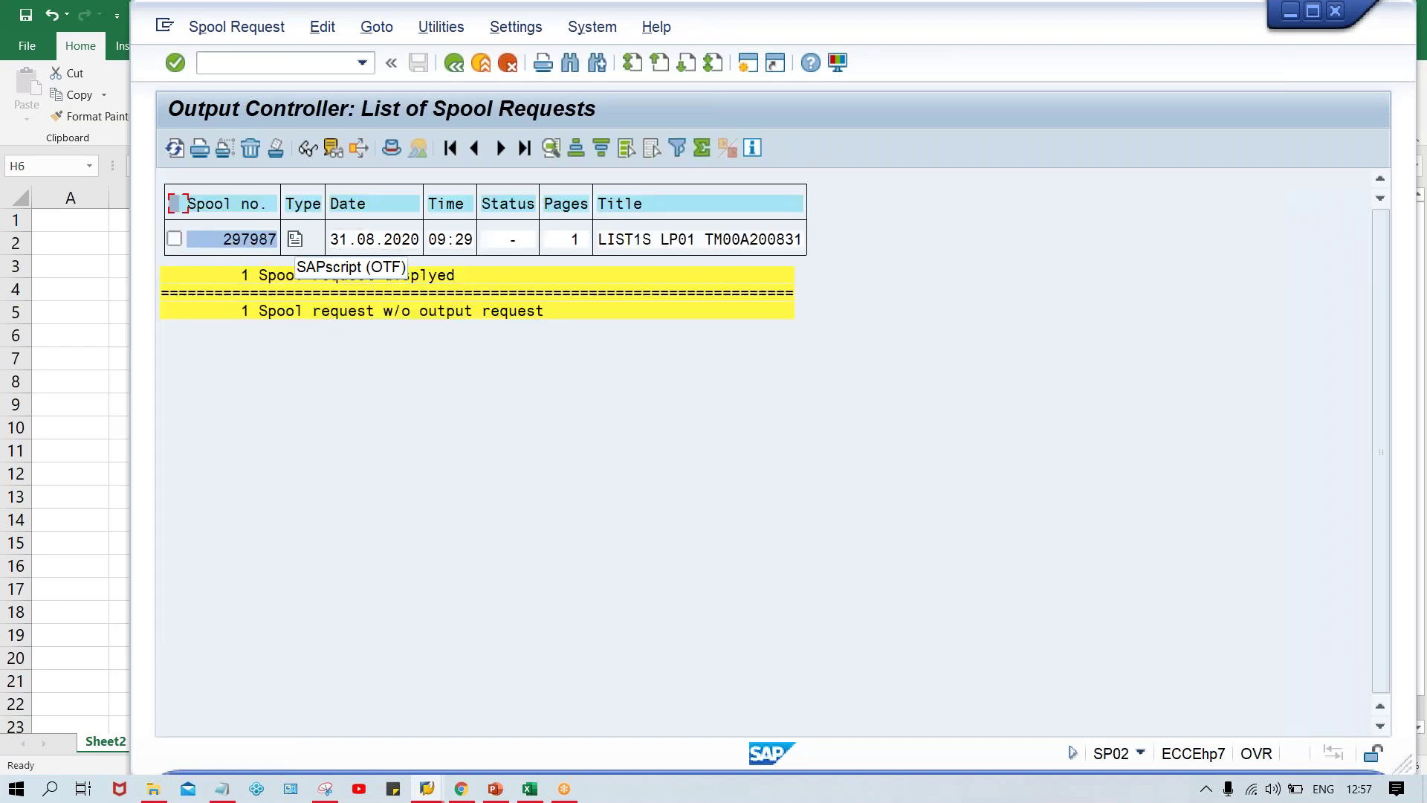
click(294, 239)
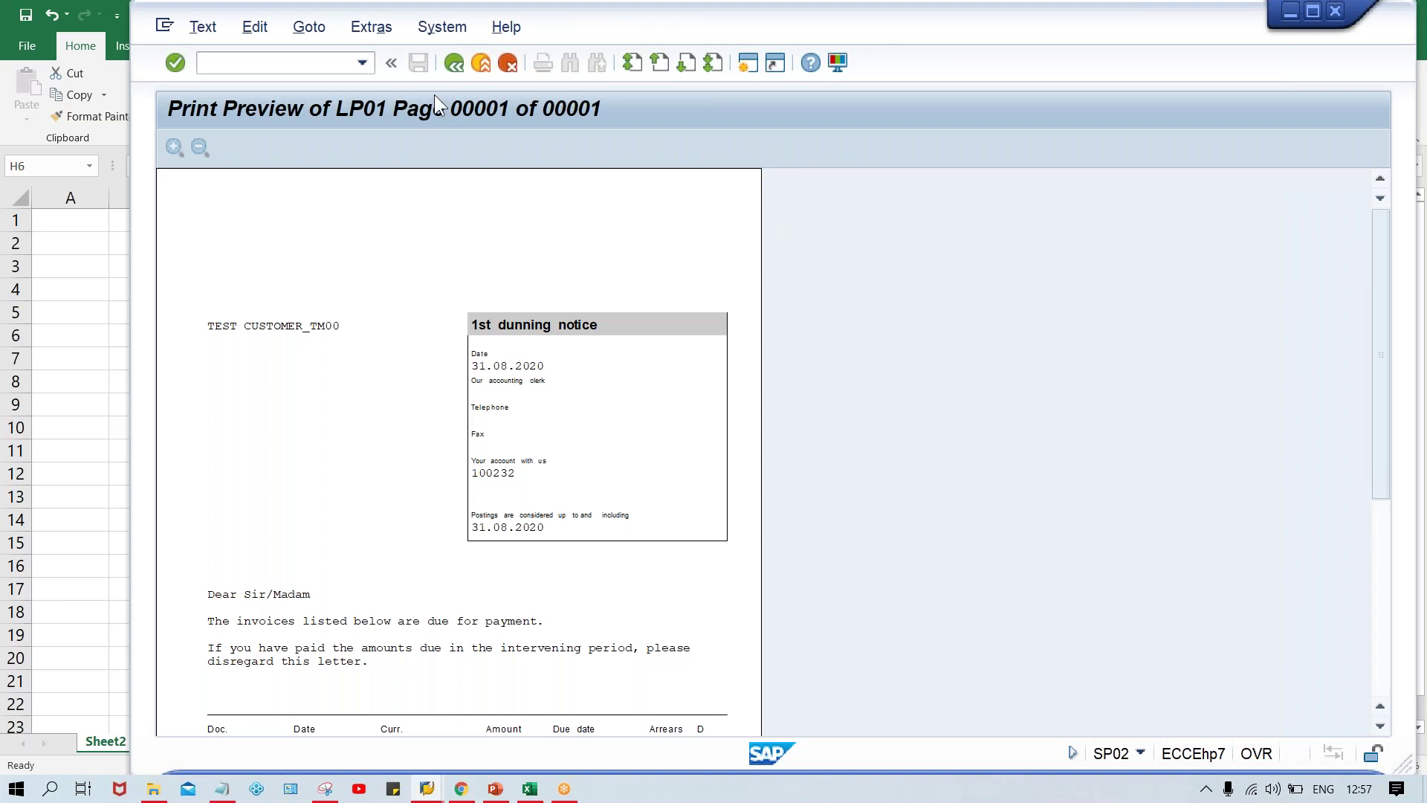
click(448, 64)
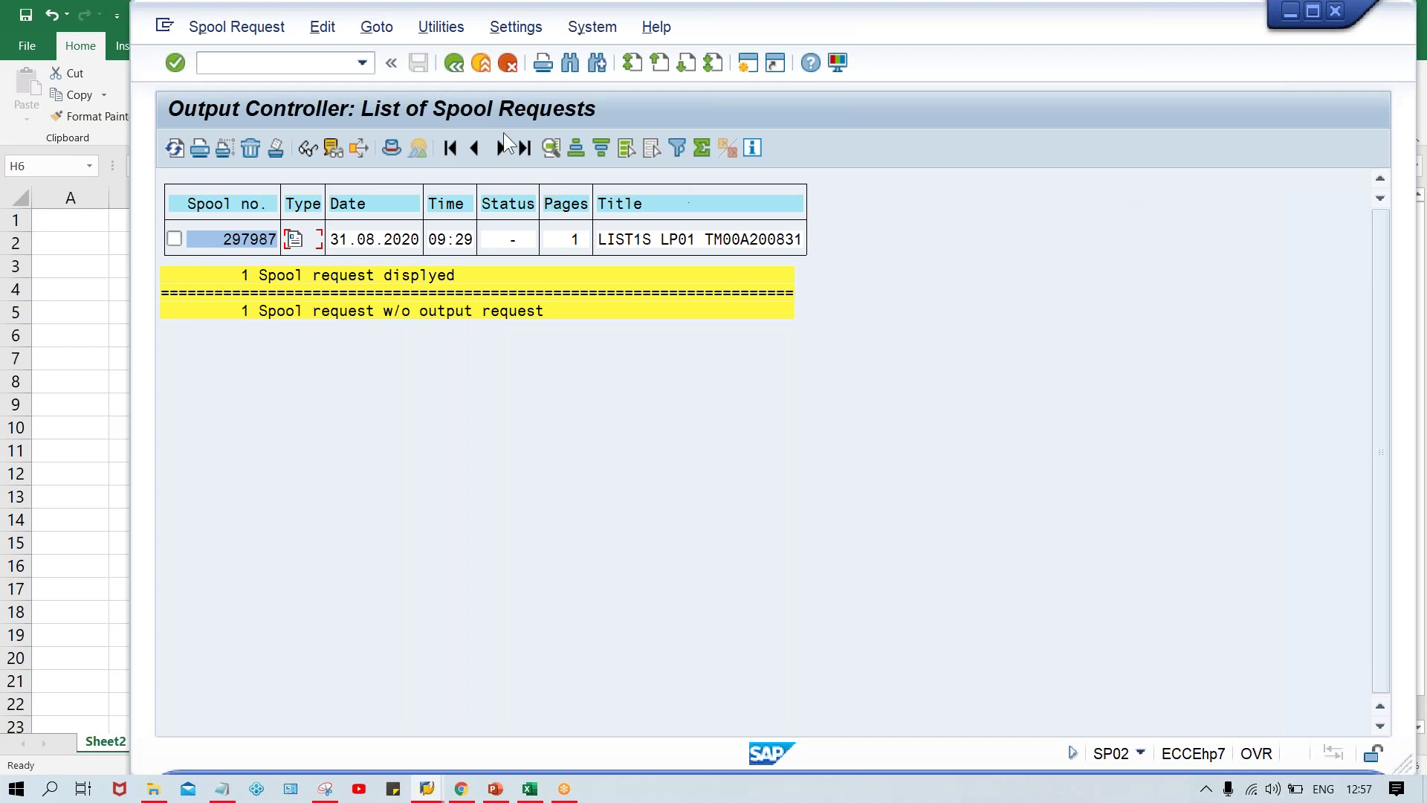
Return to the main menu and reopen transaction F150.
click(453, 61)
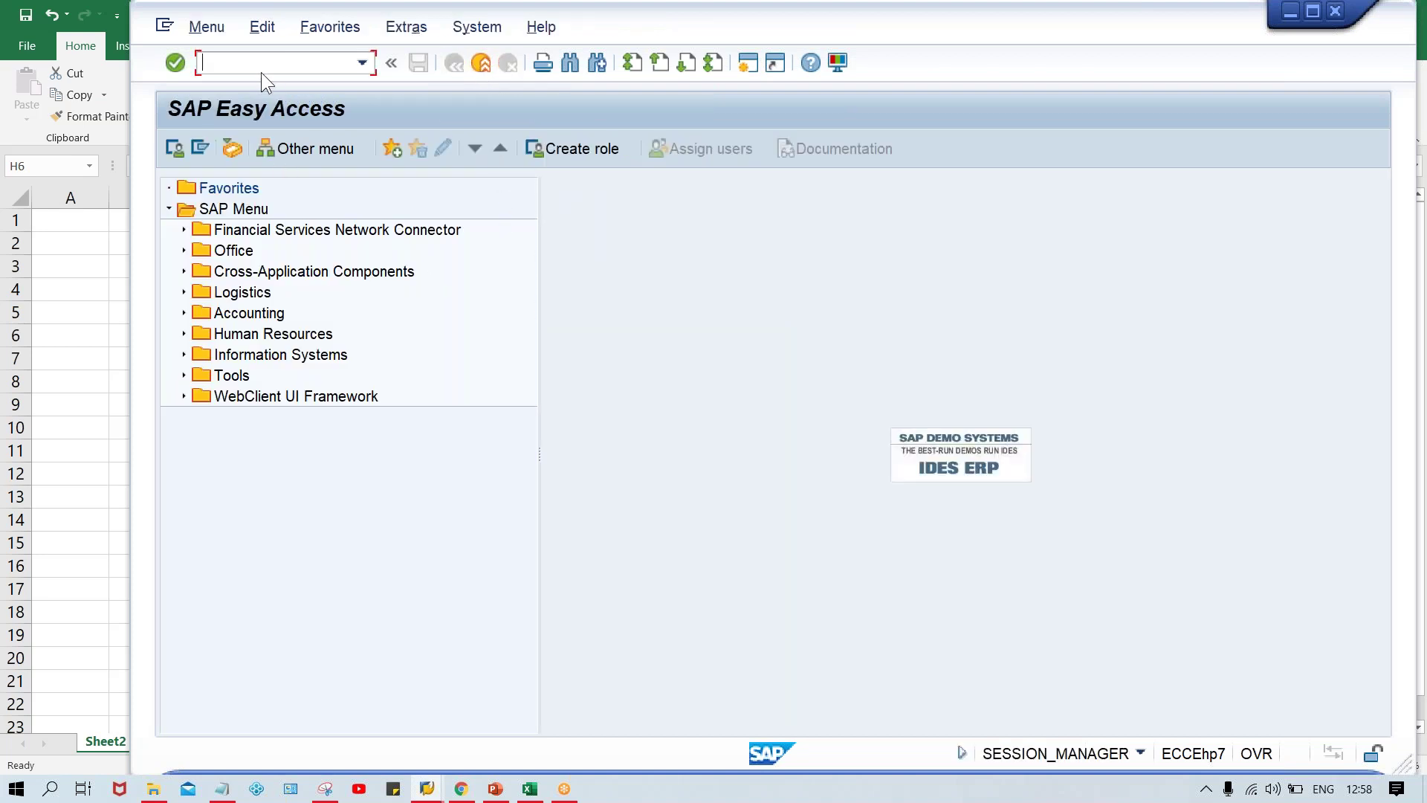
text(F150)
key(Return)
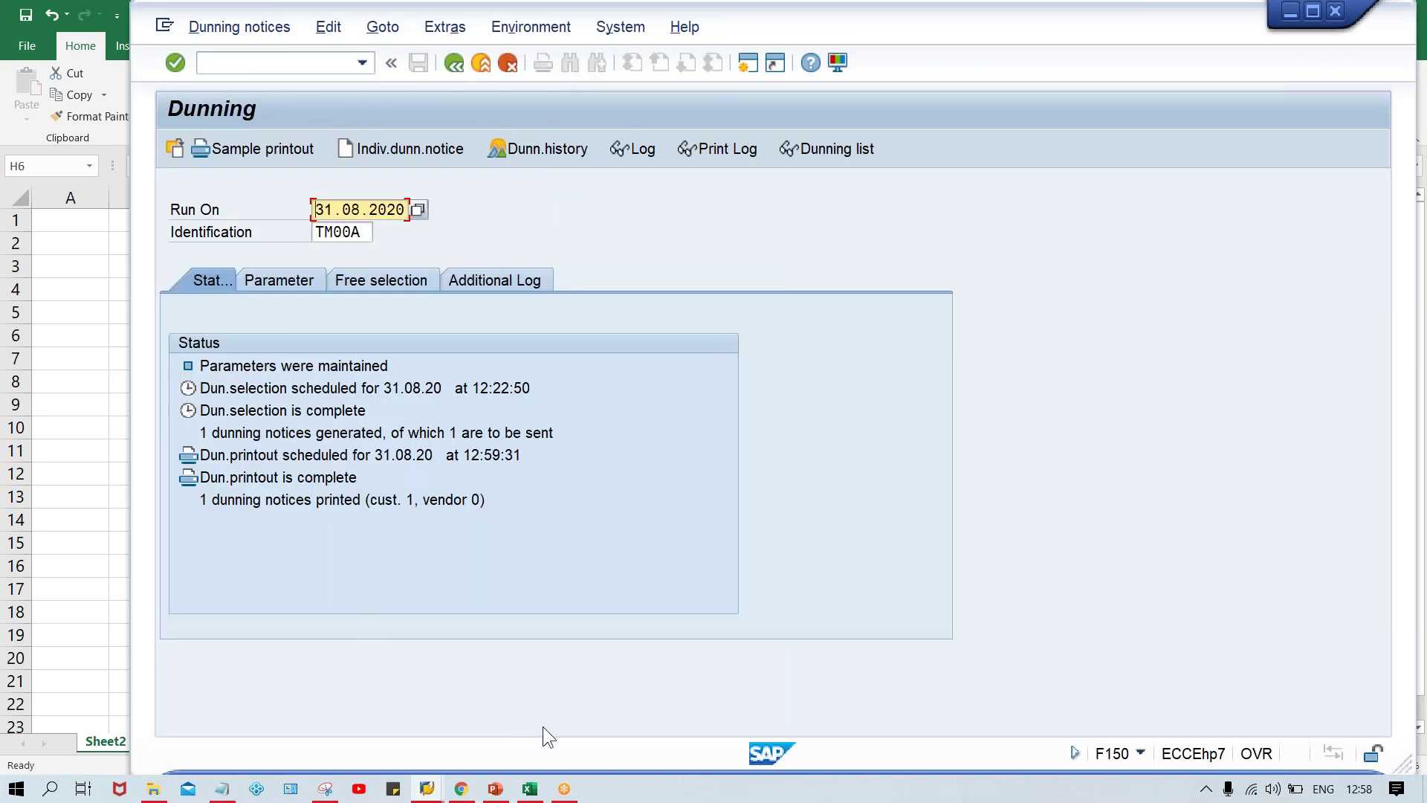
Copy 11.08.2020 from Excel cell J3 into the Run On field and confirm.
click(530, 789)
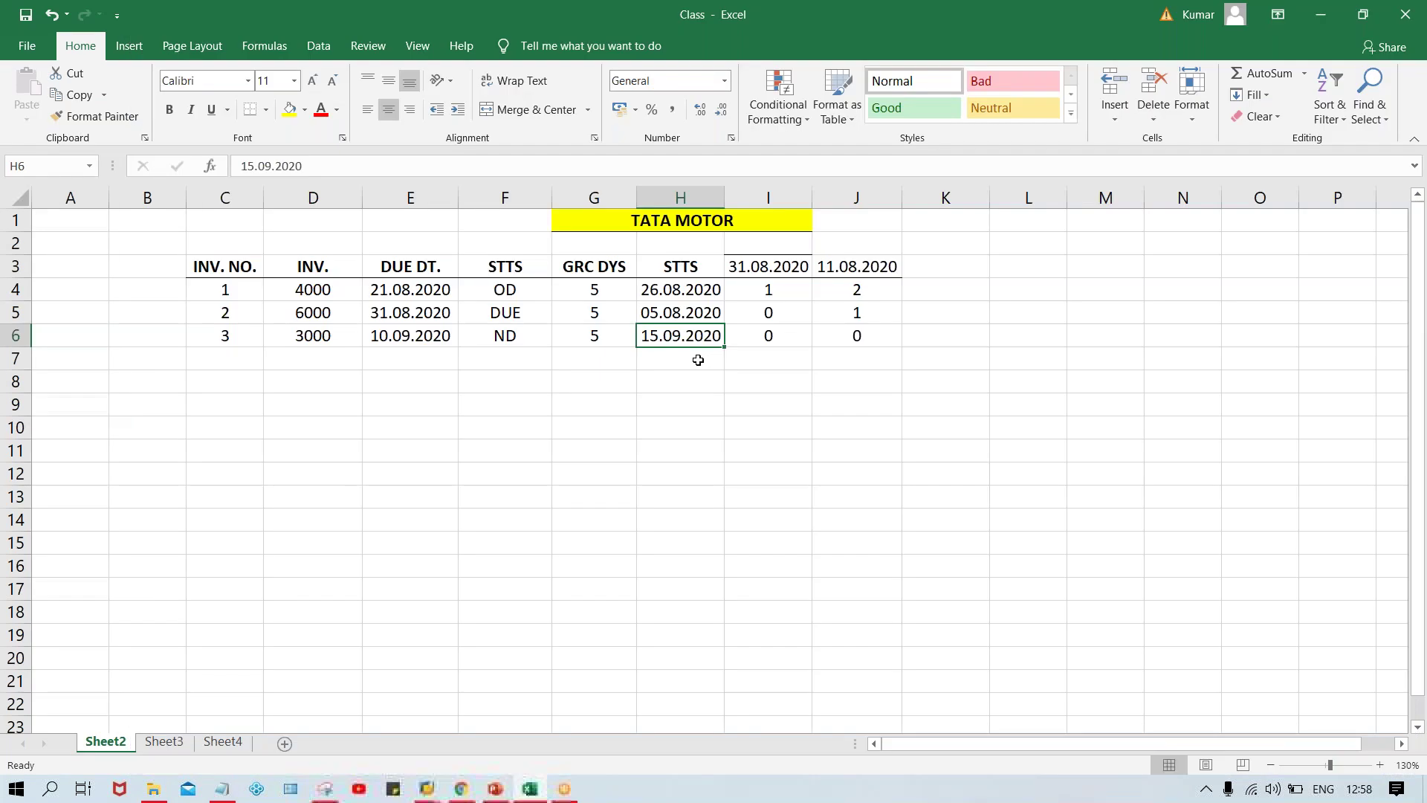
click(850, 269)
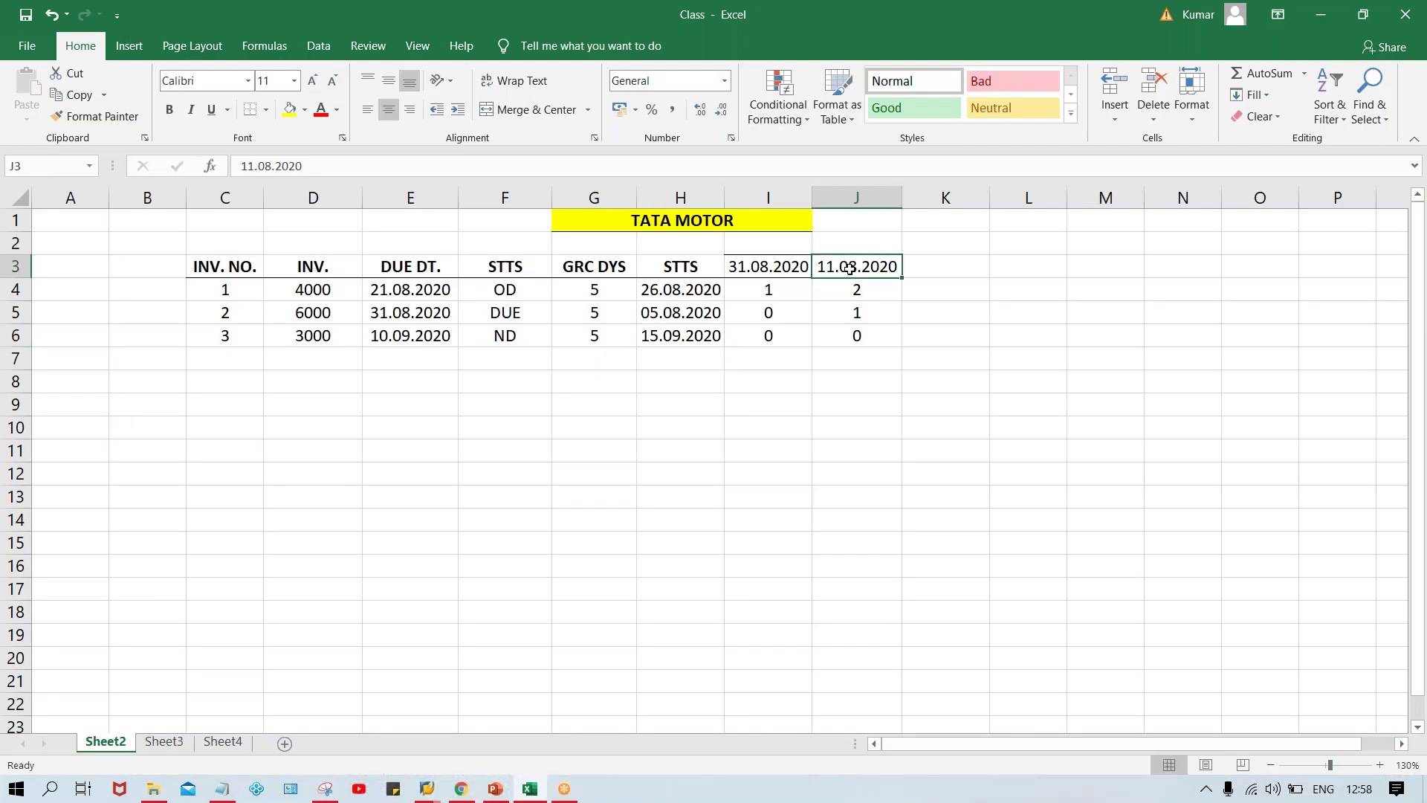
key(ctrl+c)
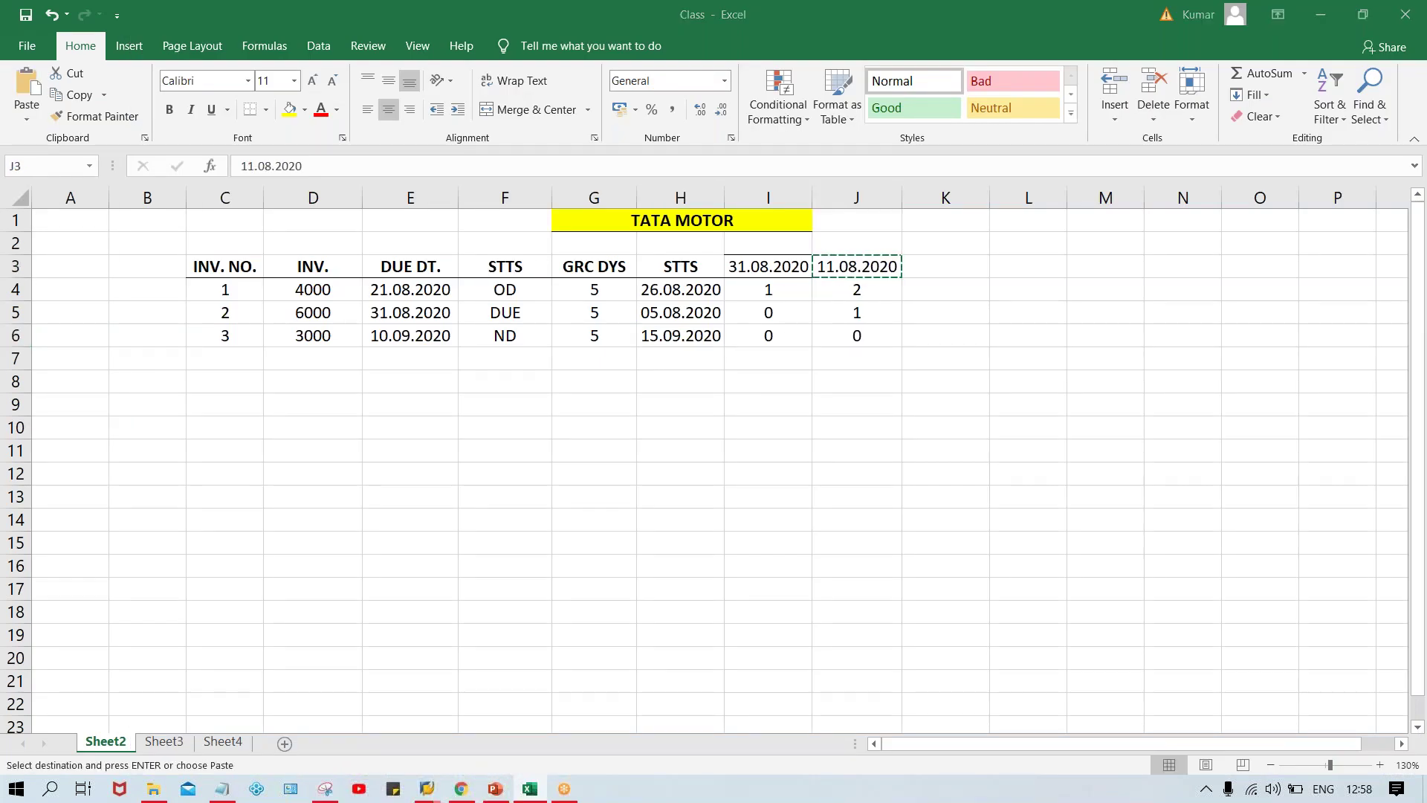
key(alt+Tab)
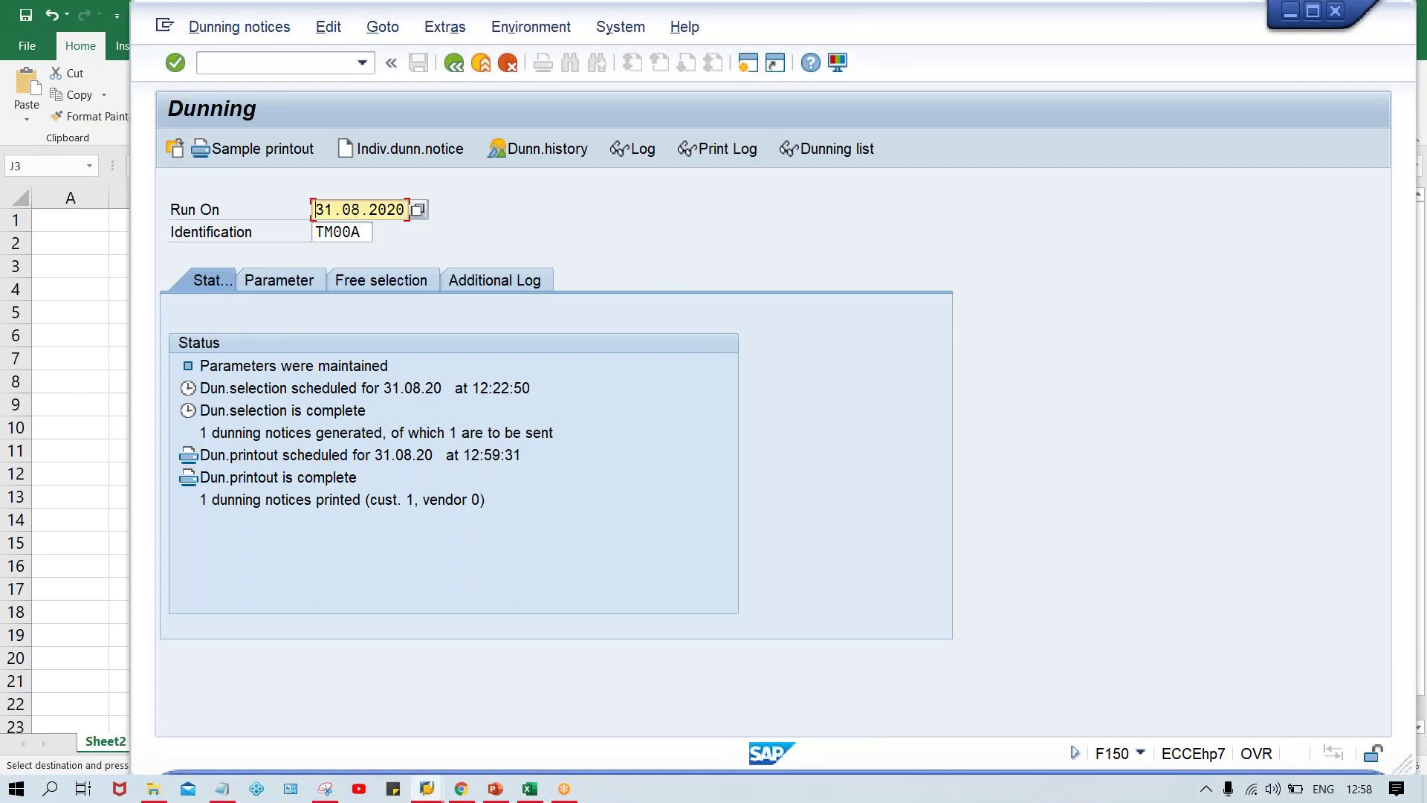
key(ctrl+v)
key(Return)
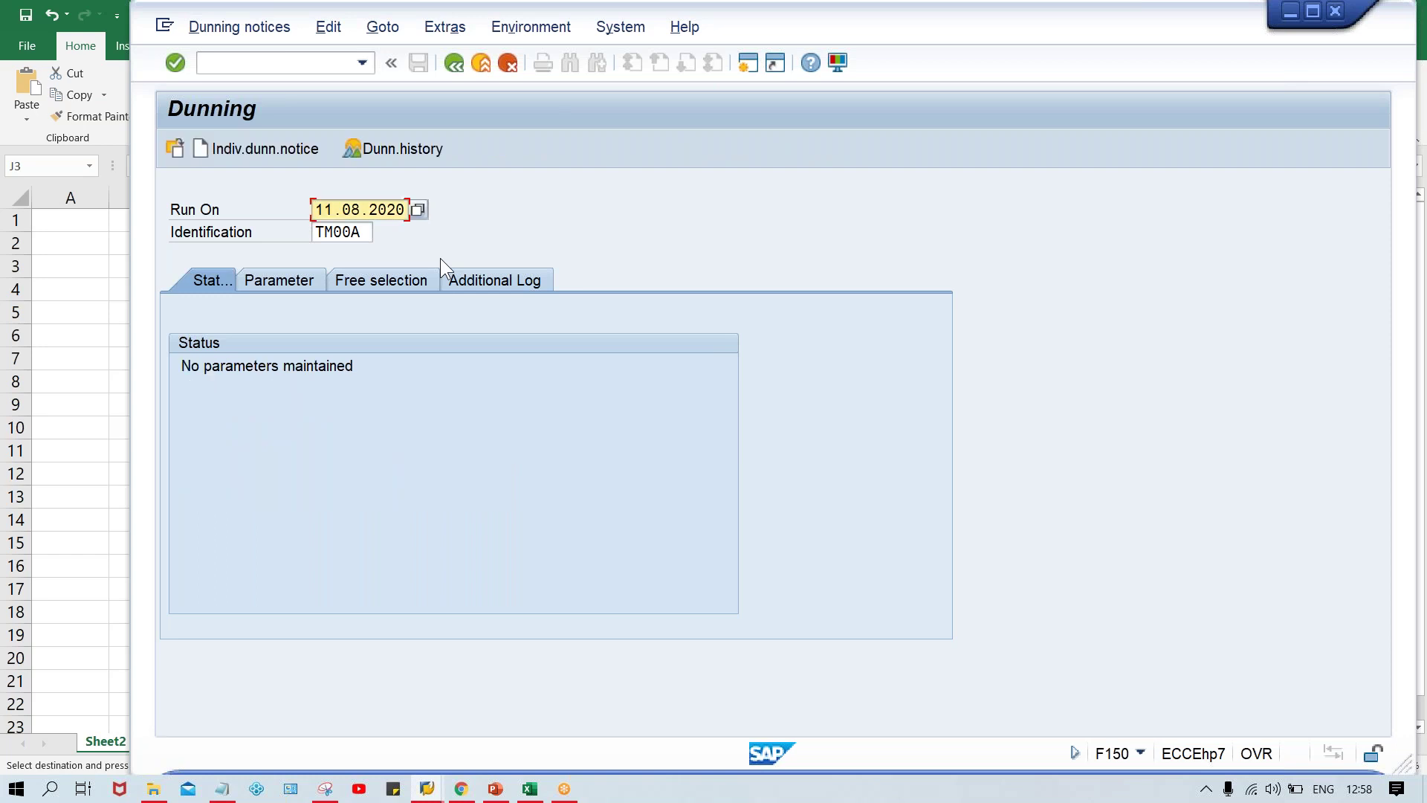
Set both the Dunning date and Docmnts posted up to fields to 11.08.2020.
click(262, 281)
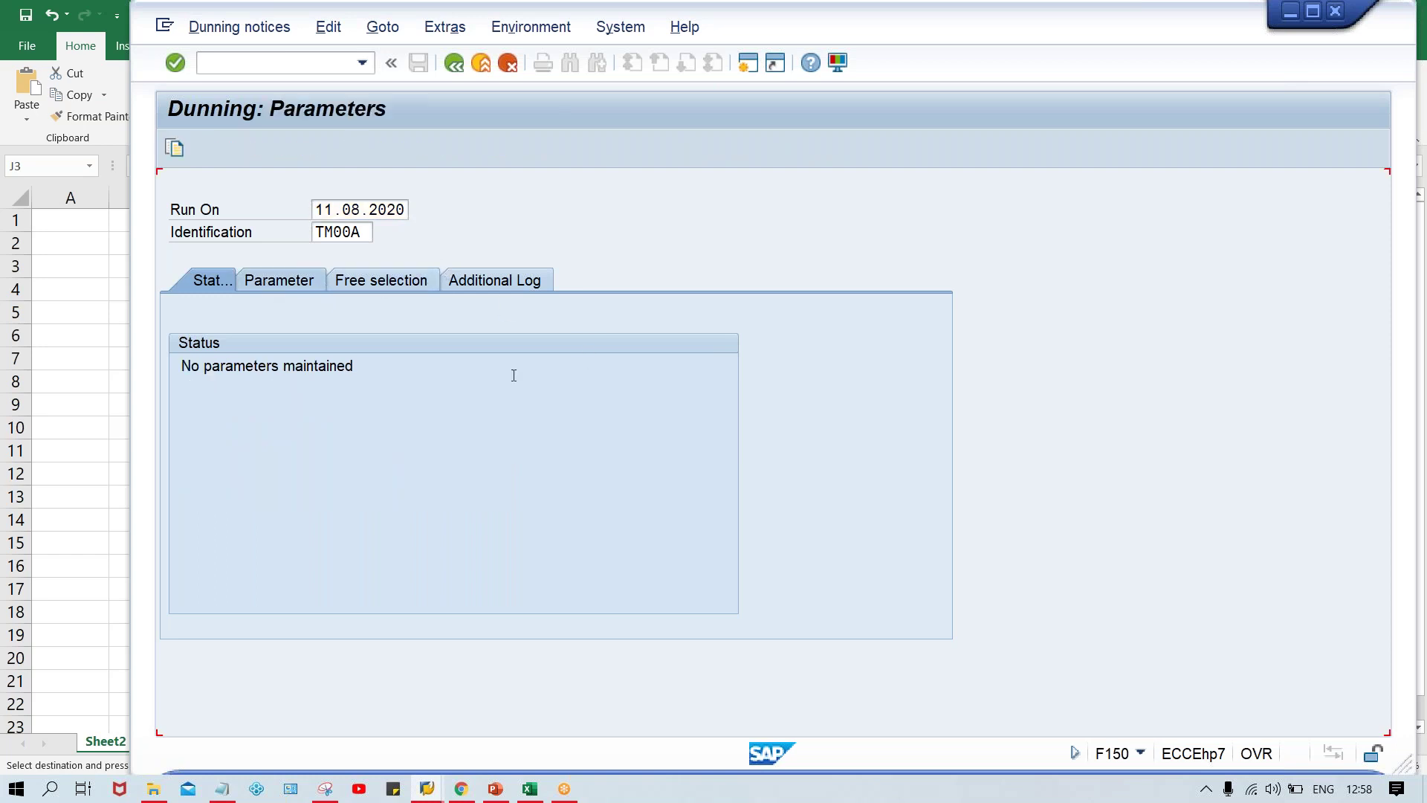
click(318, 211)
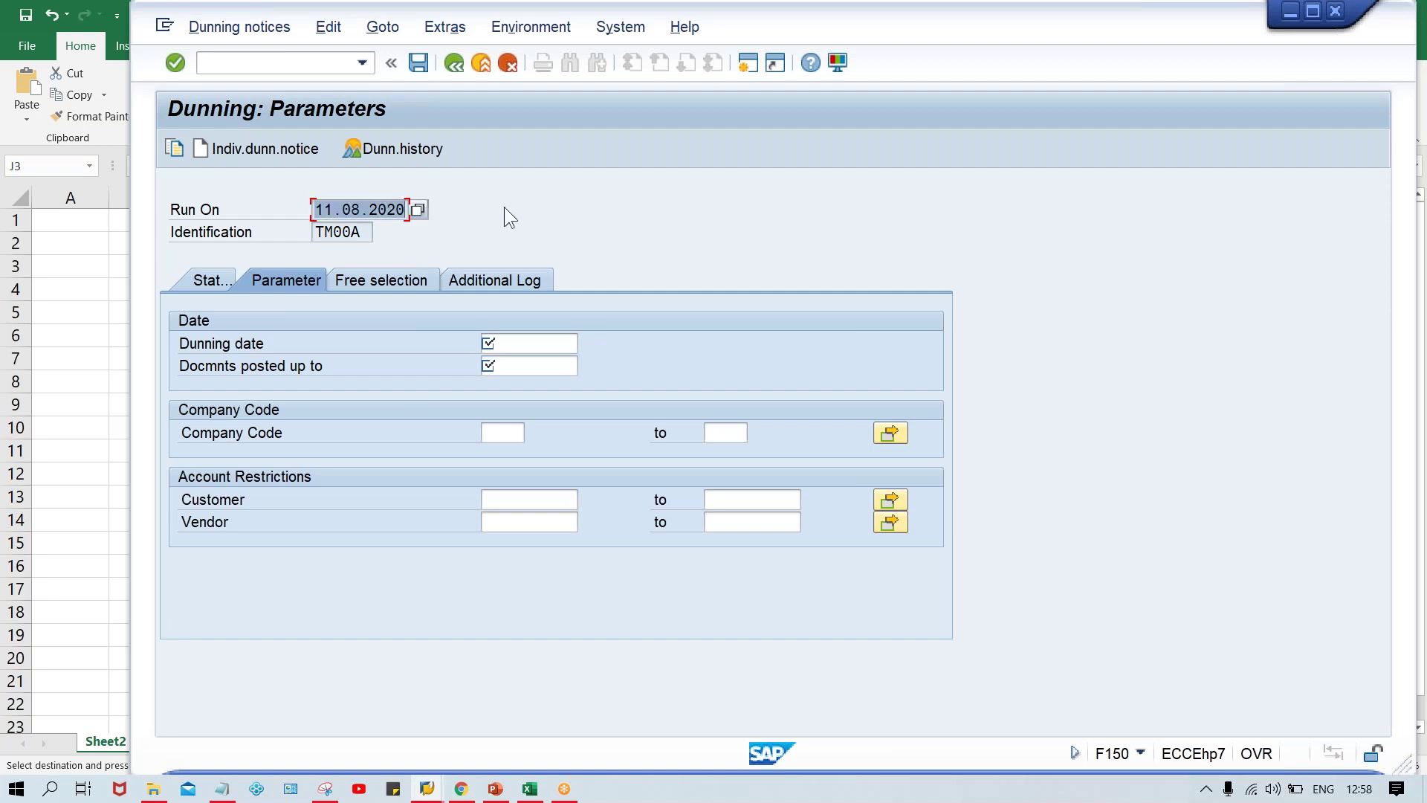
key(ctrl+c)
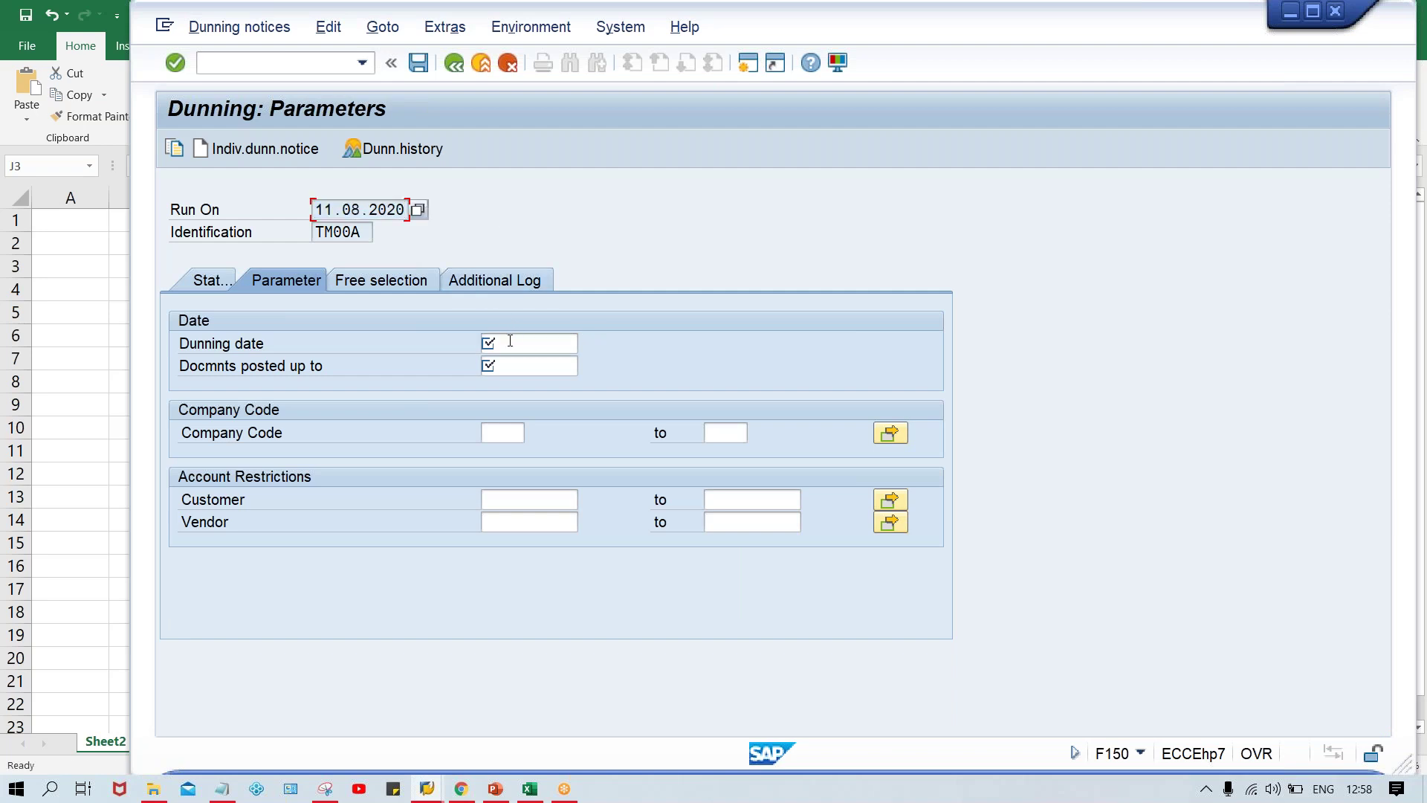
click(509, 340)
key(ctrl+v)
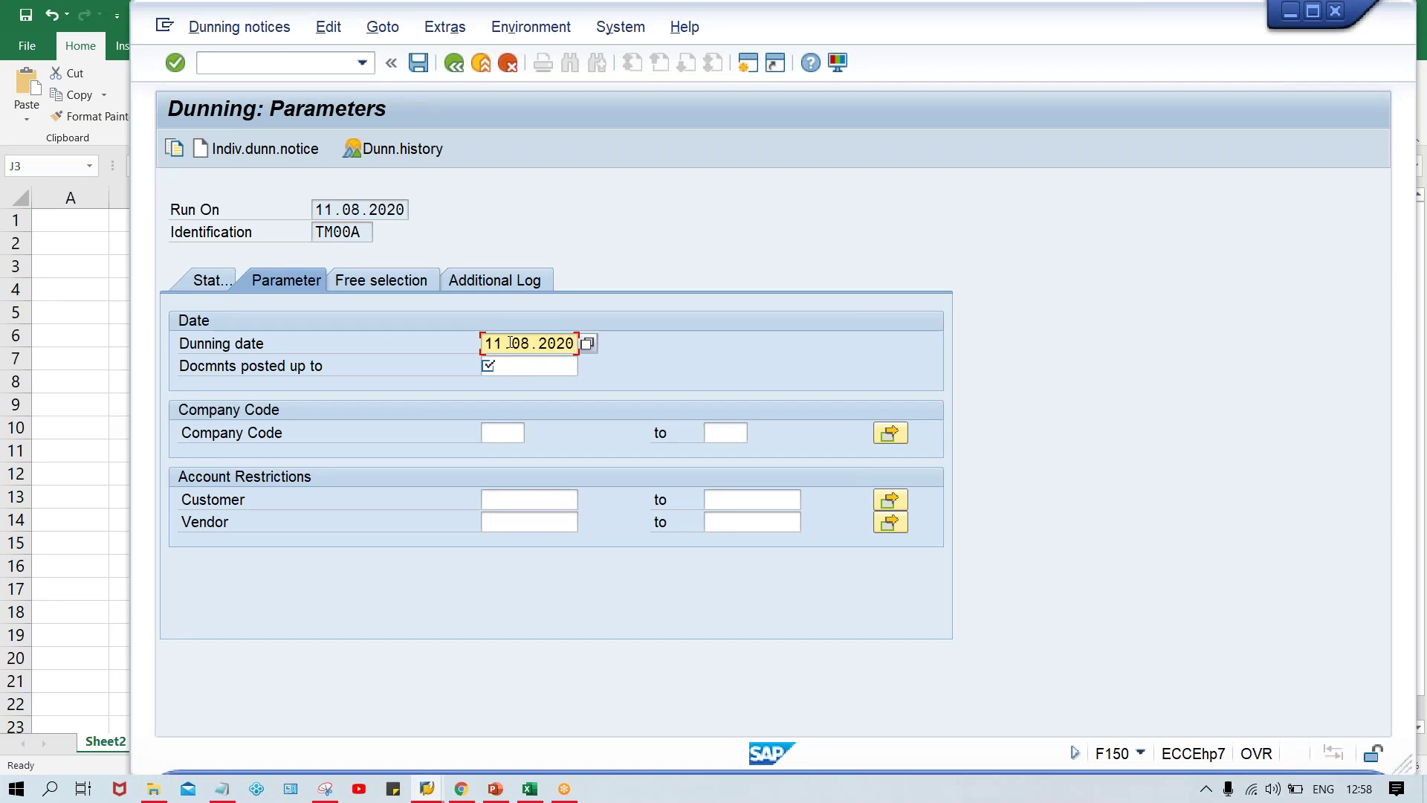
key(Tab)
key(ctrl+v)
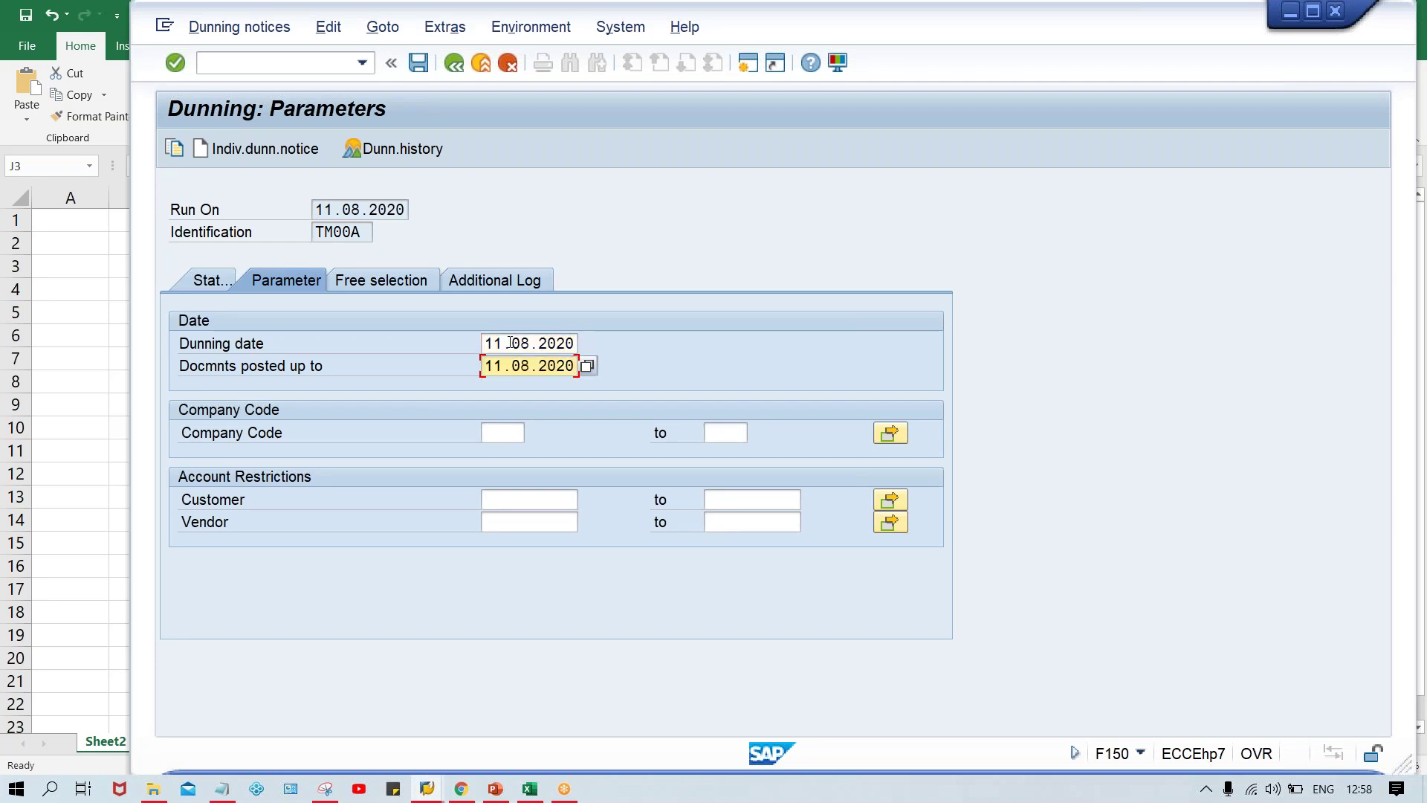
Restrict the run to company code TM00 and the demo customer.
key(Tab)
text(T)
key(Down)
key(Return)
key(Tab)
text(1)
key(Down)
key(Return)
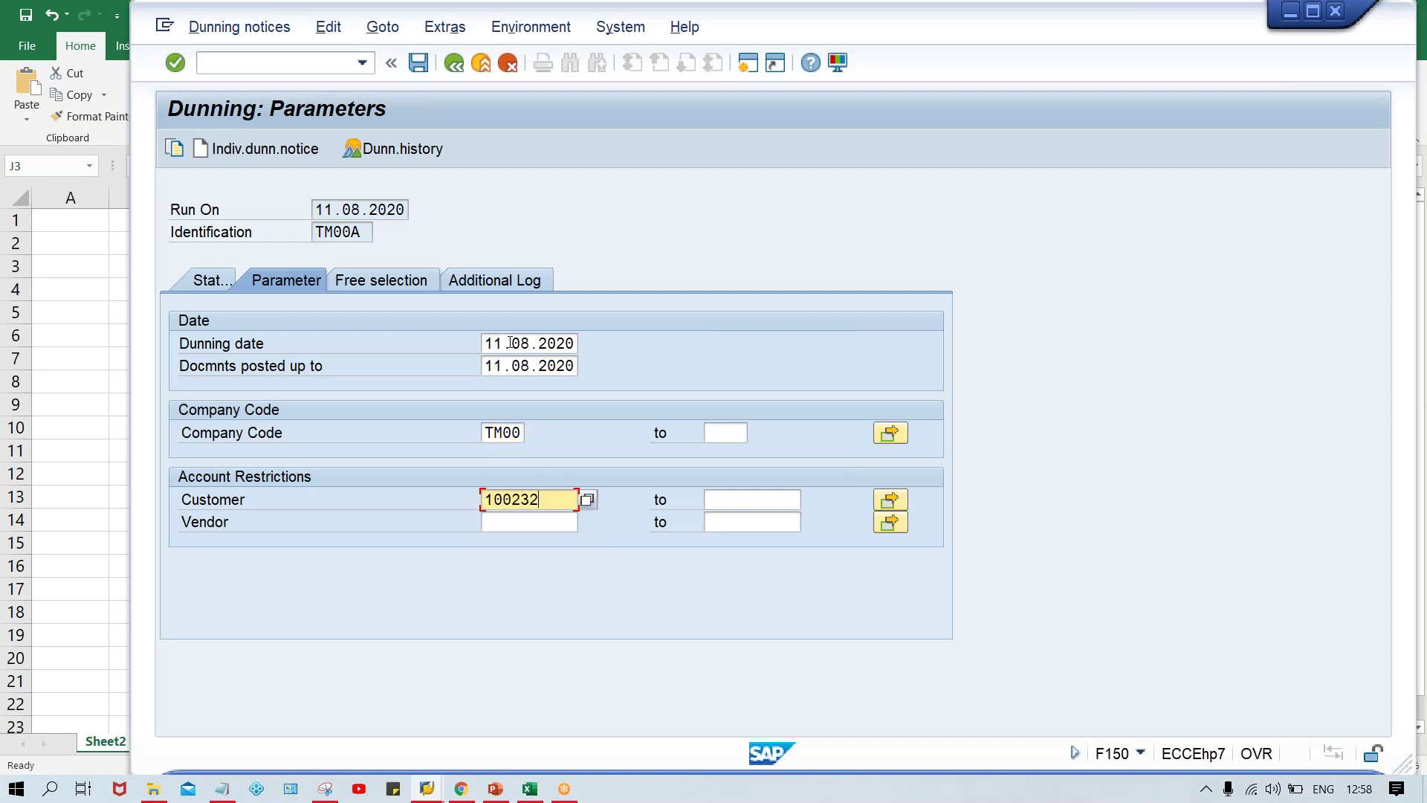
Add the demo customer to the additional log and save the run parameters.
click(546, 274)
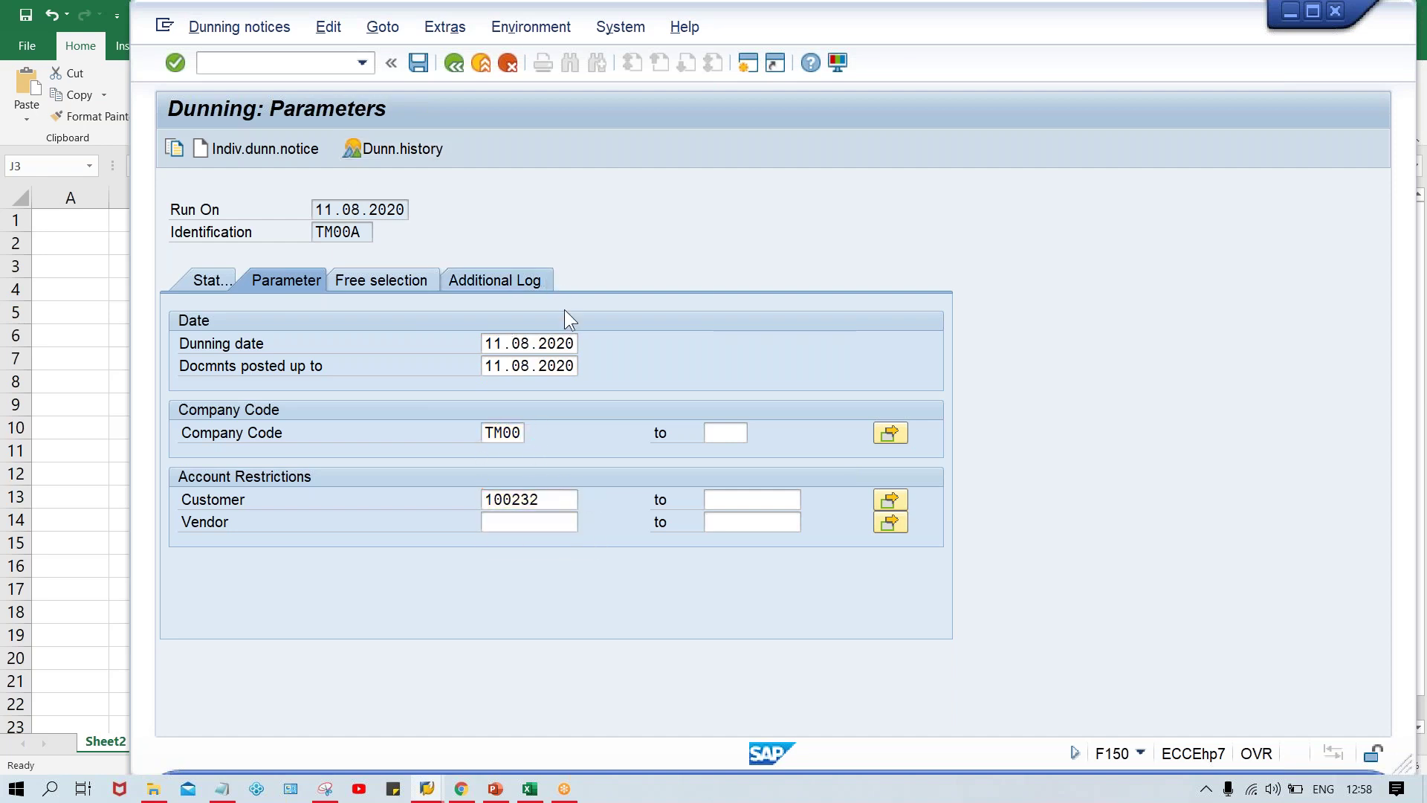
key(Down)
key(Down)
key(Return)
key(ctrl+s)
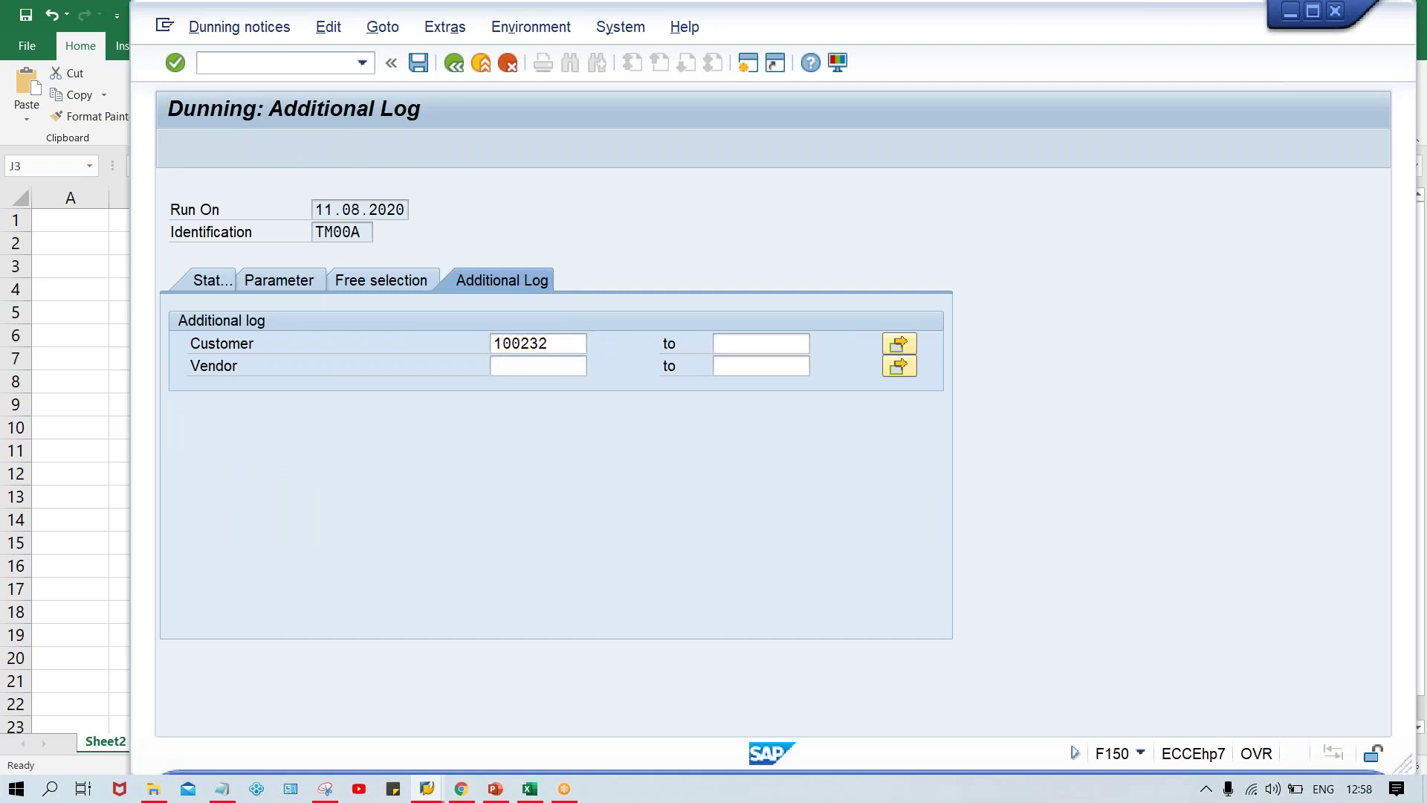
click(195, 280)
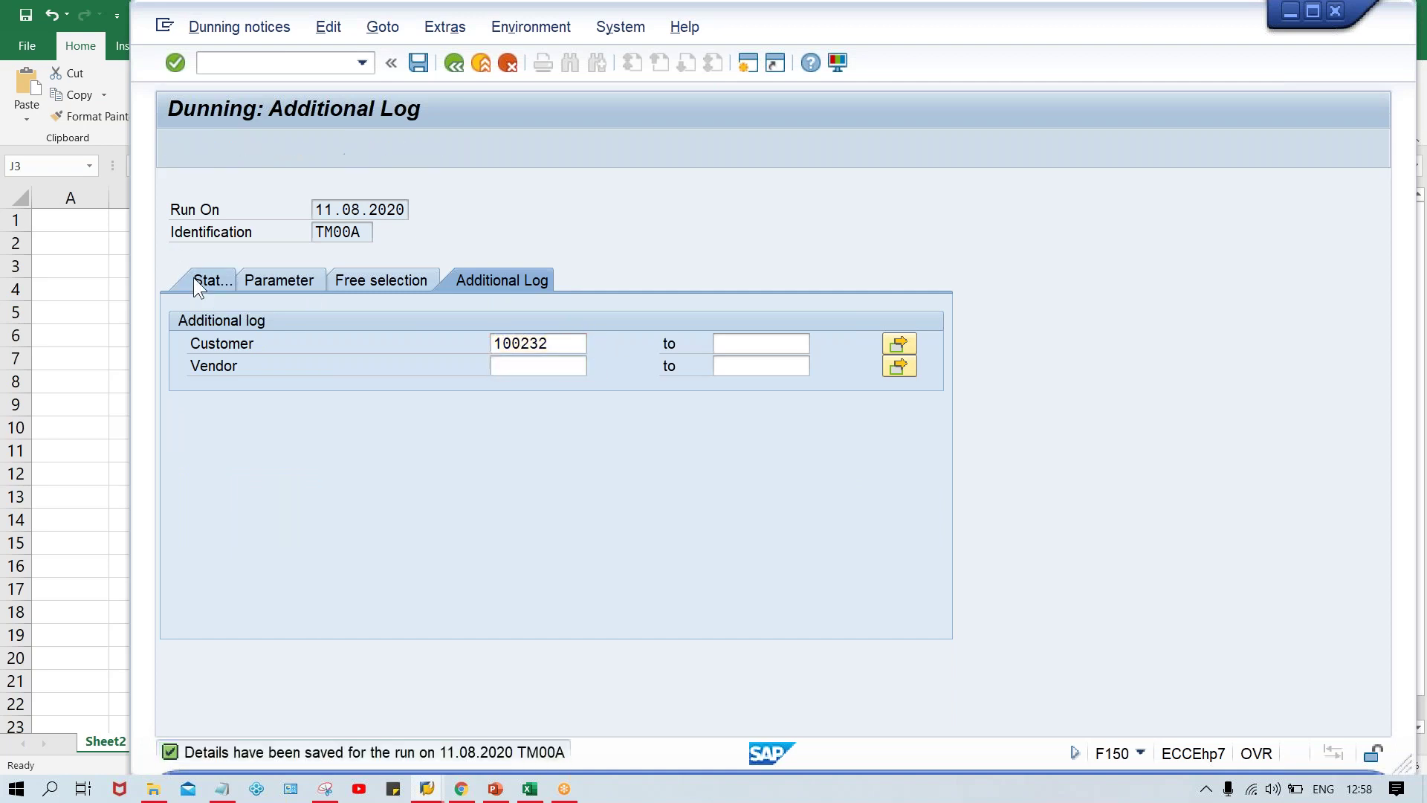
click(240, 148)
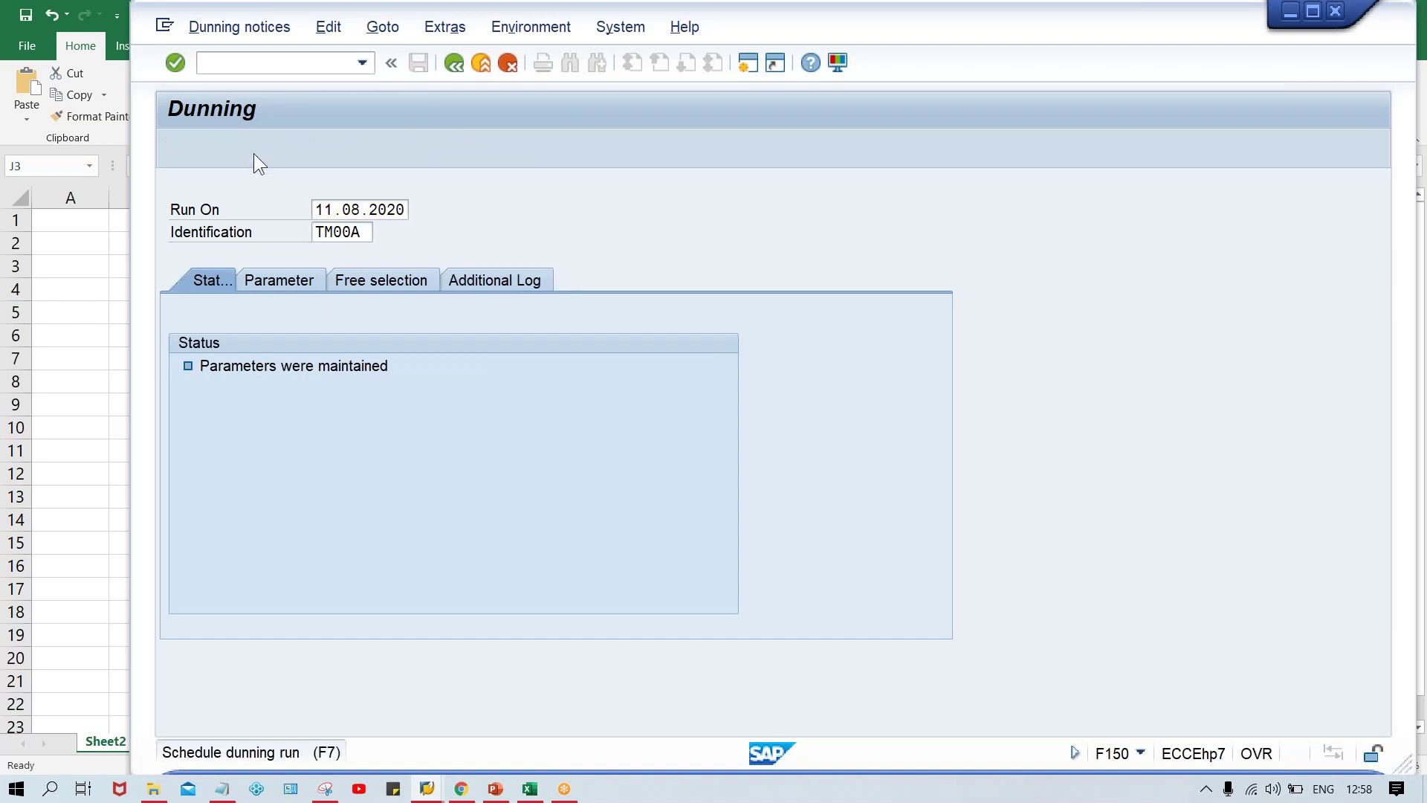
Run the dunning selection immediately, refresh its status, and request a sample printout.
click(538, 425)
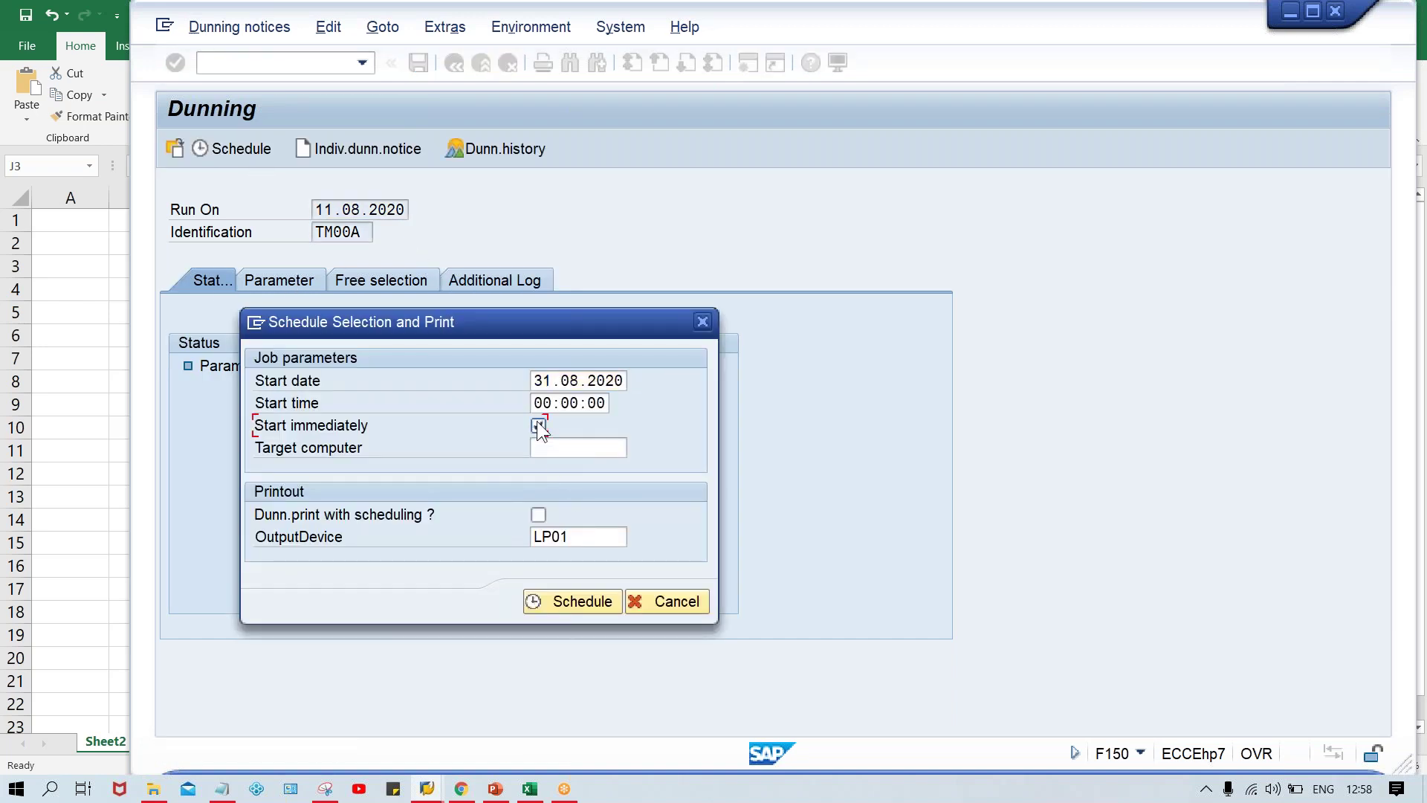
click(537, 602)
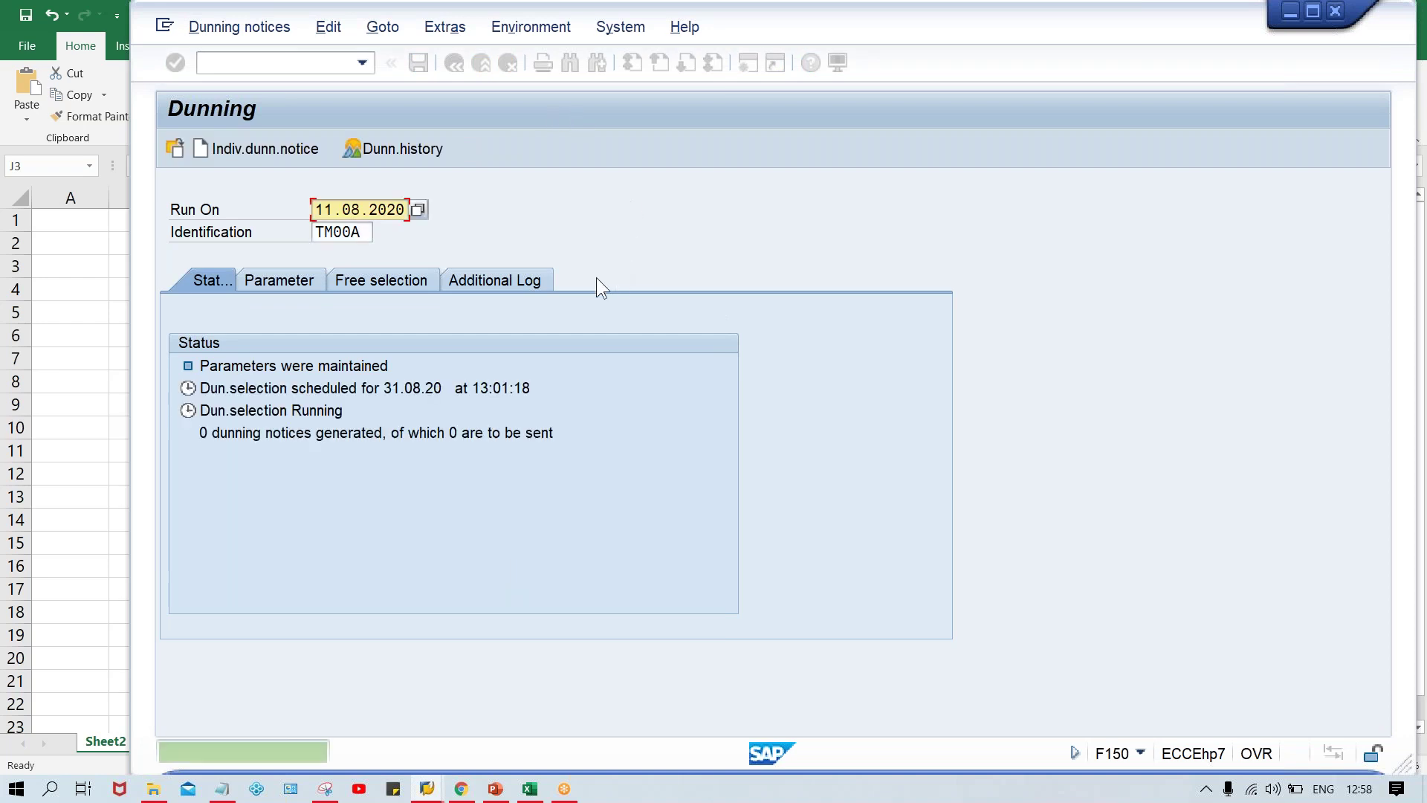
key(Return)
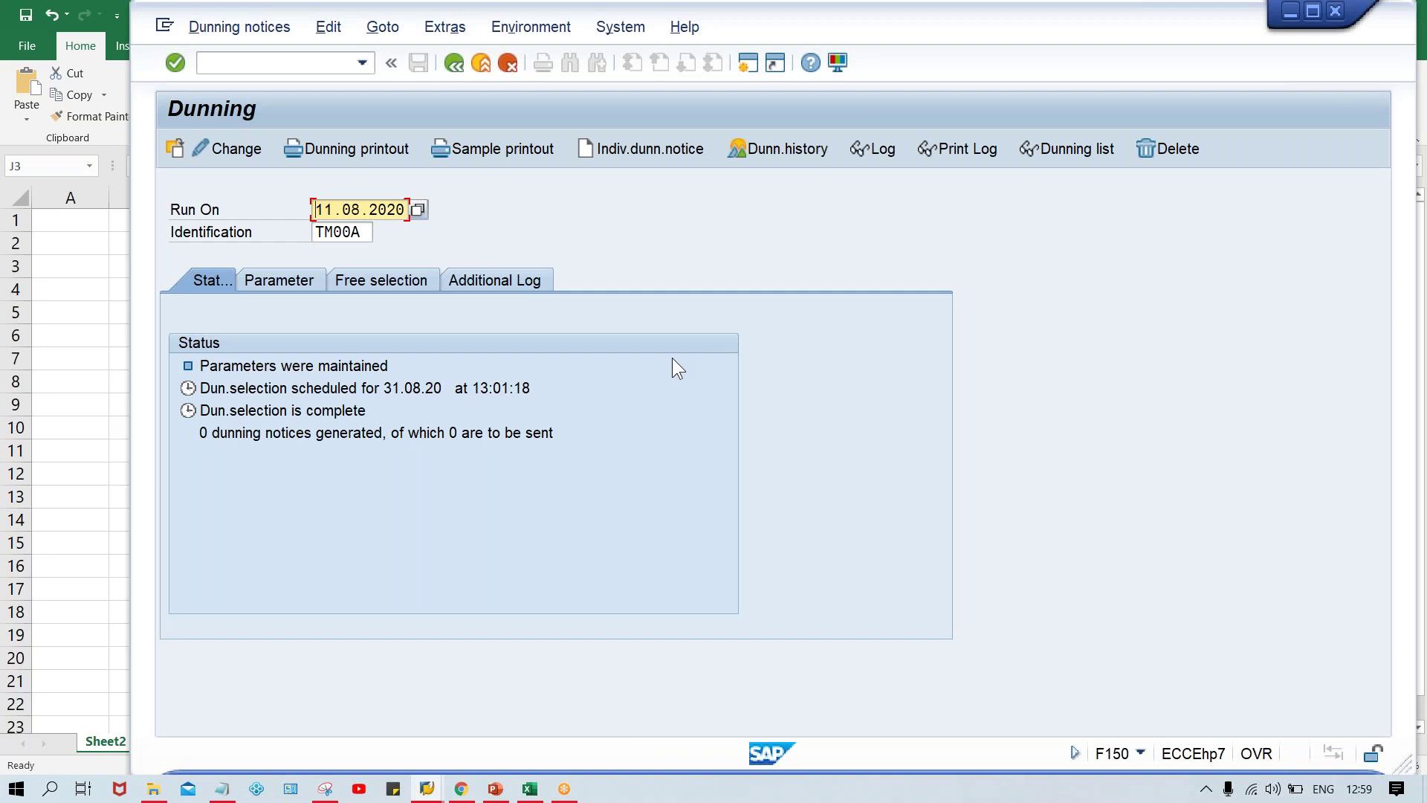
click(503, 146)
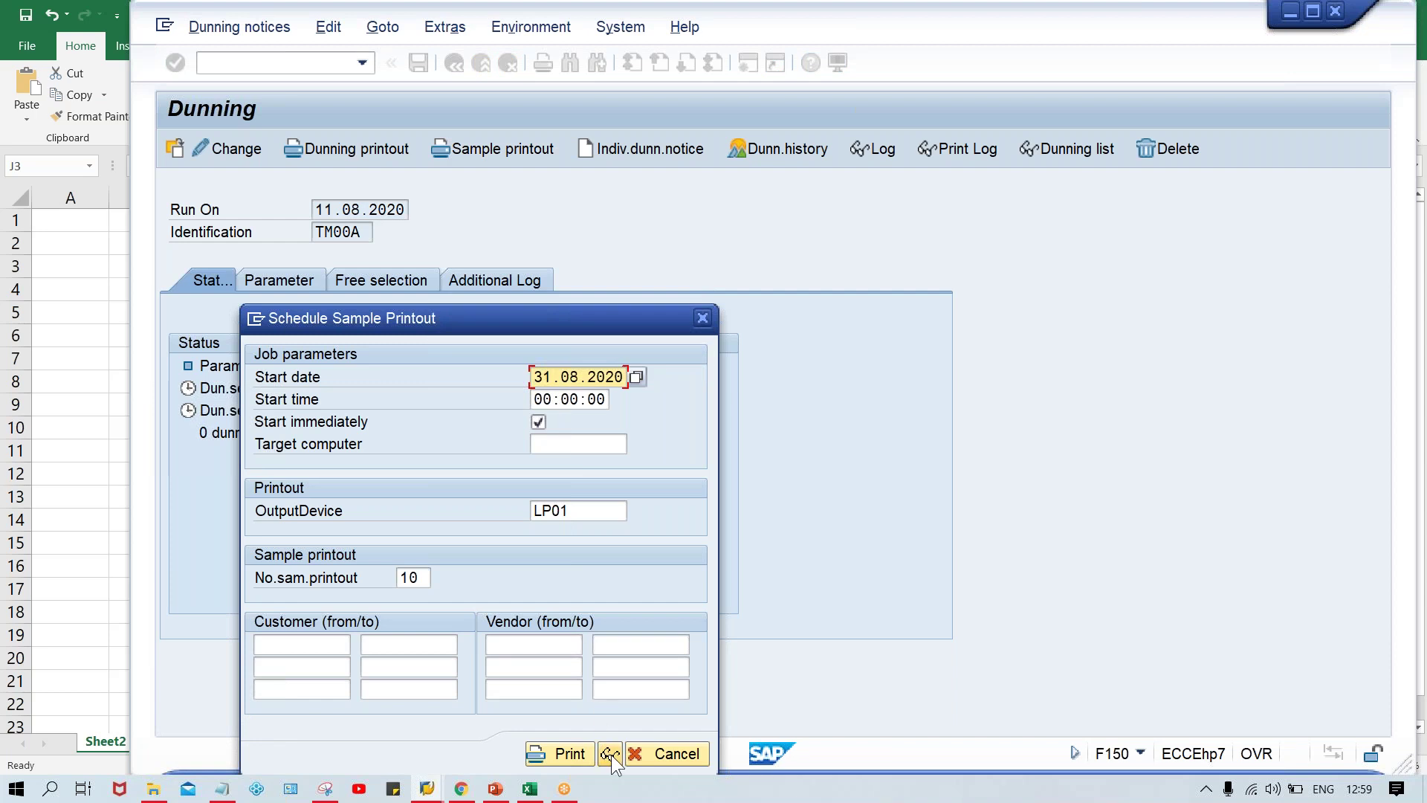
click(611, 755)
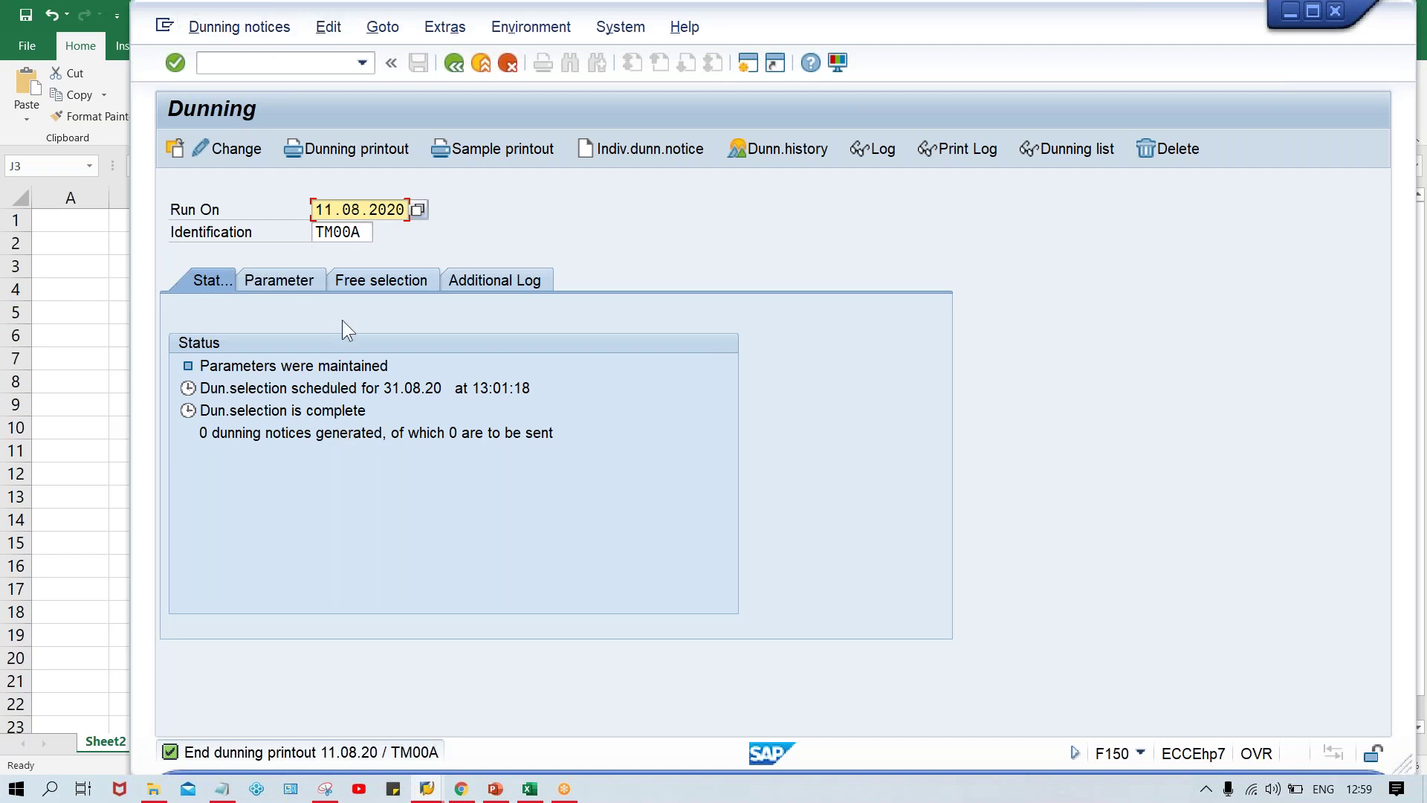
Delete the existing 11.08.2020 TM00A dunning proposal.
click(229, 34)
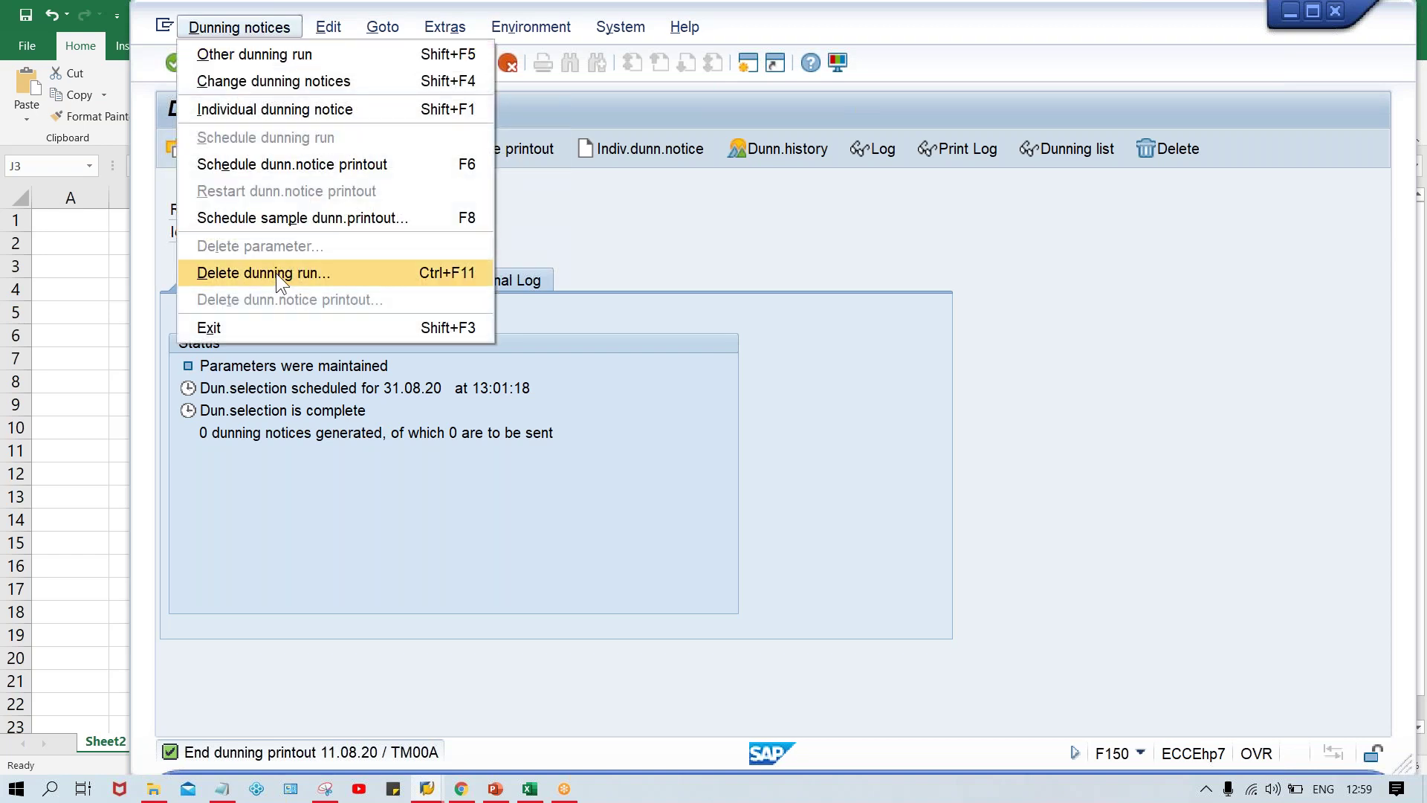
click(275, 273)
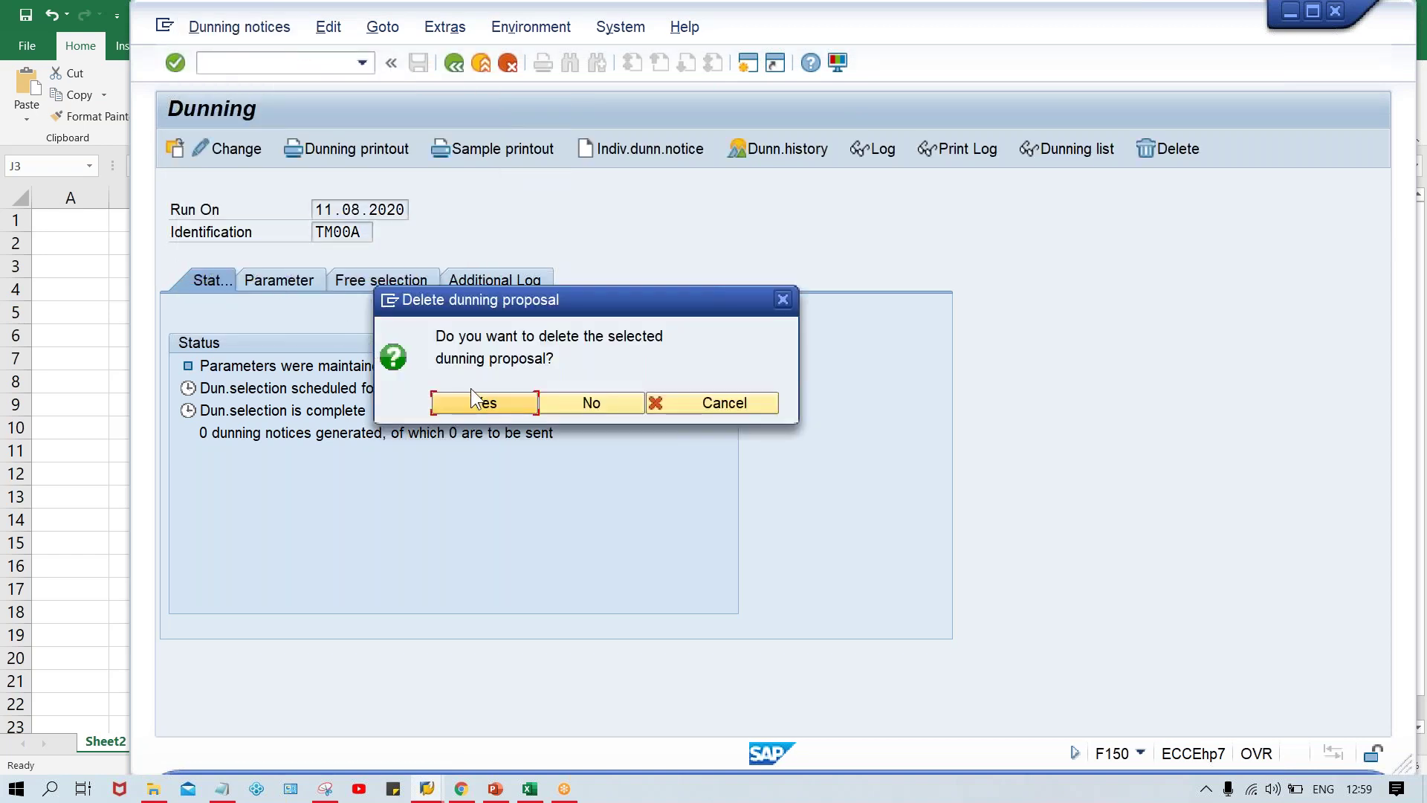
click(476, 401)
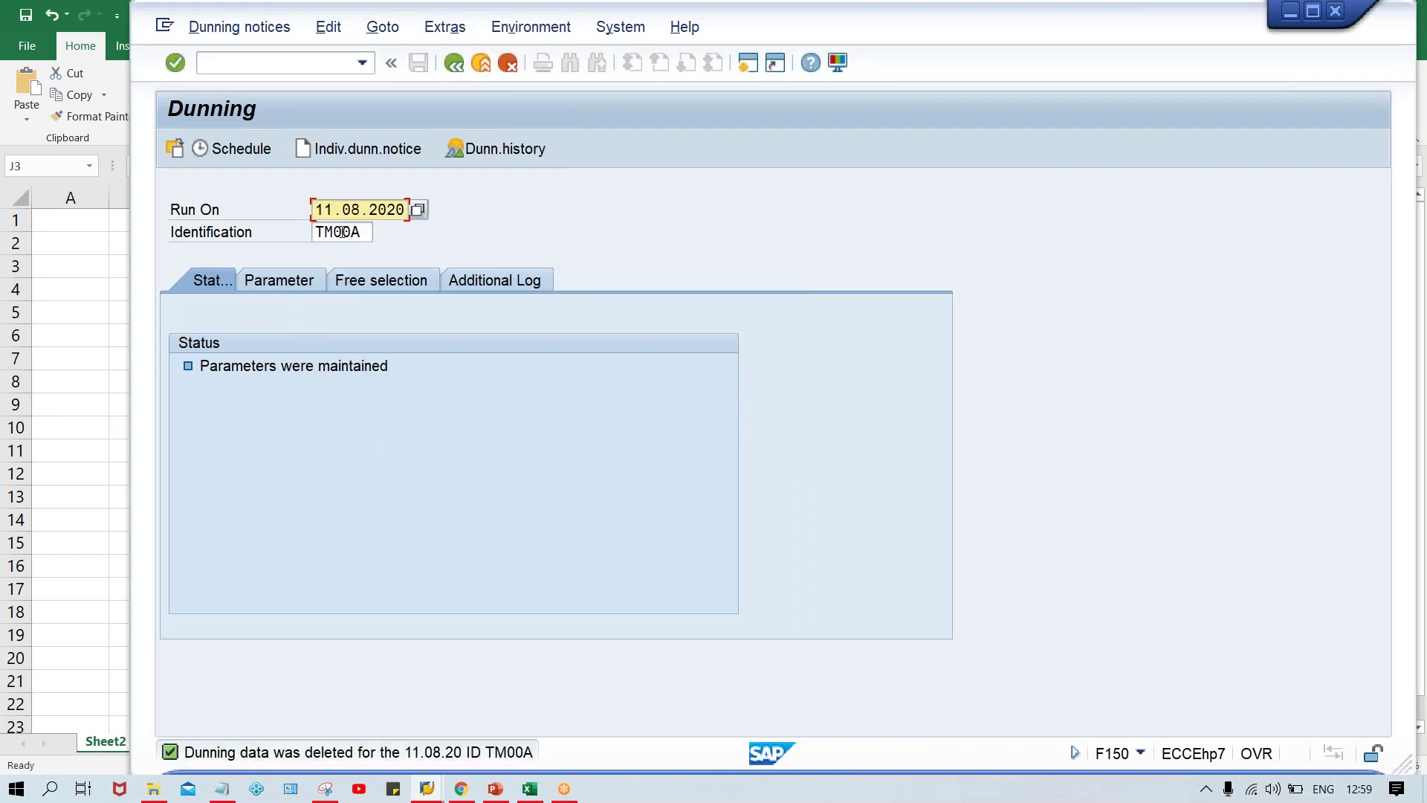
Change the Run On date to 11.09.2020.
click(354, 210)
text(9)
key(Return)
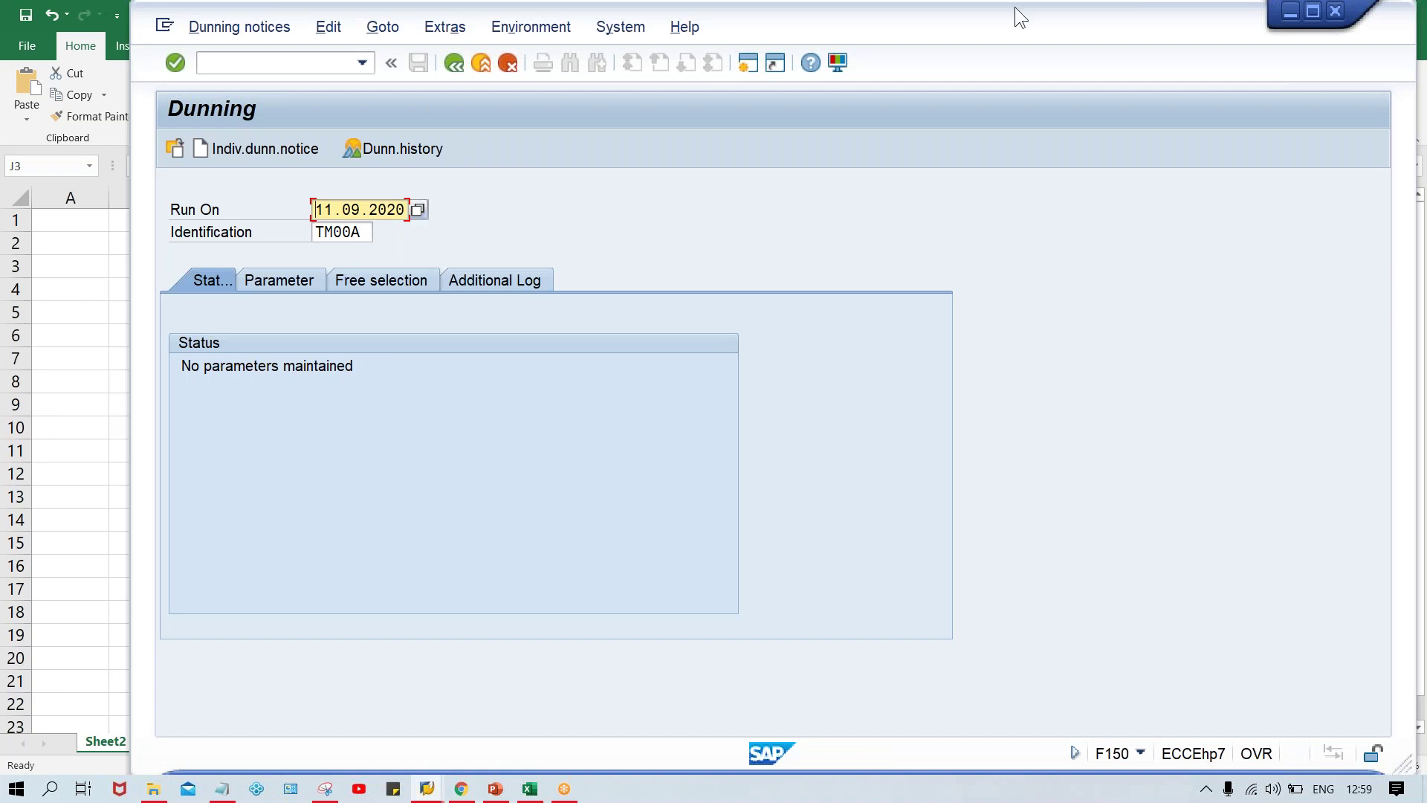
Set the dunning date and documents-posted-up-to date both to 11.09.2020.
click(287, 274)
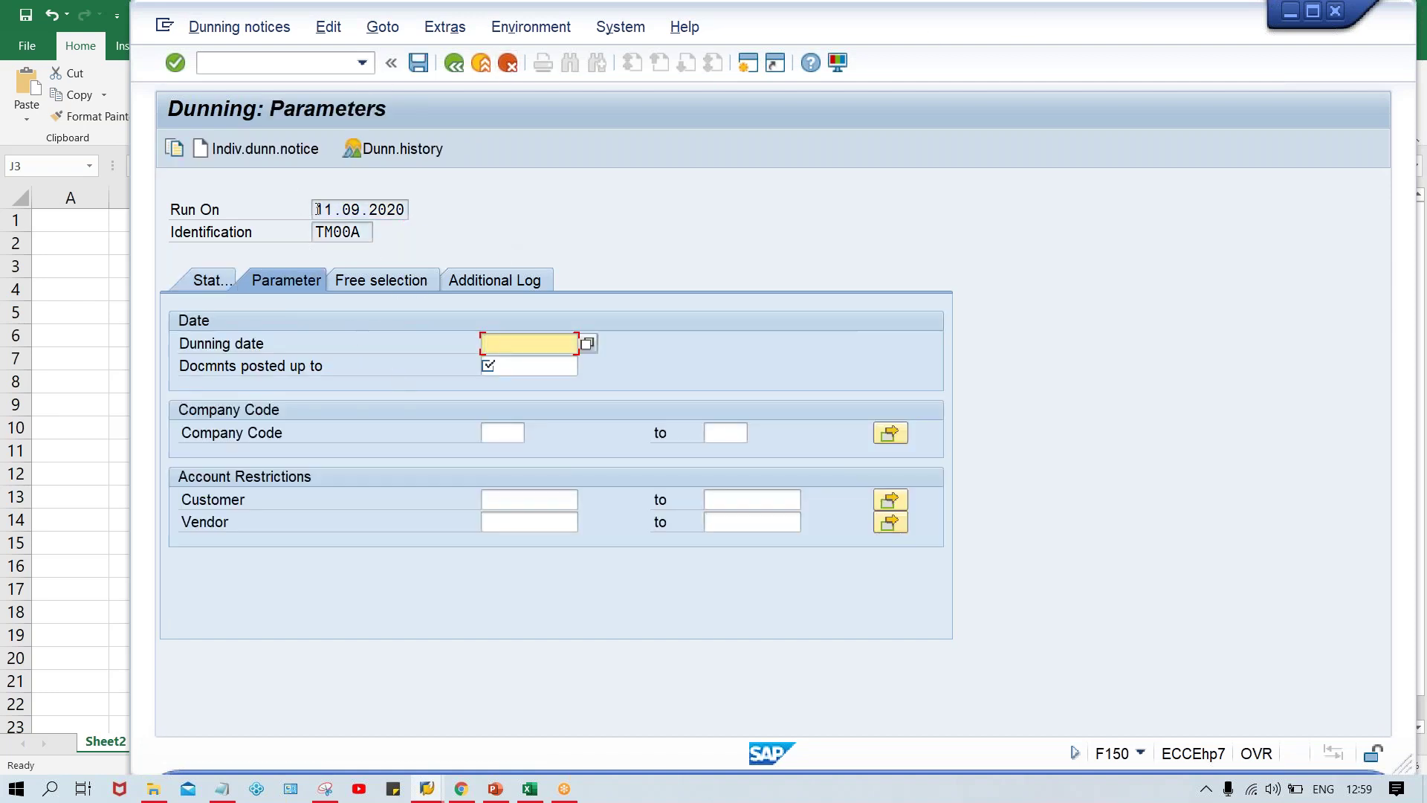
drag(318, 209, 573, 224)
key(ctrl+c)
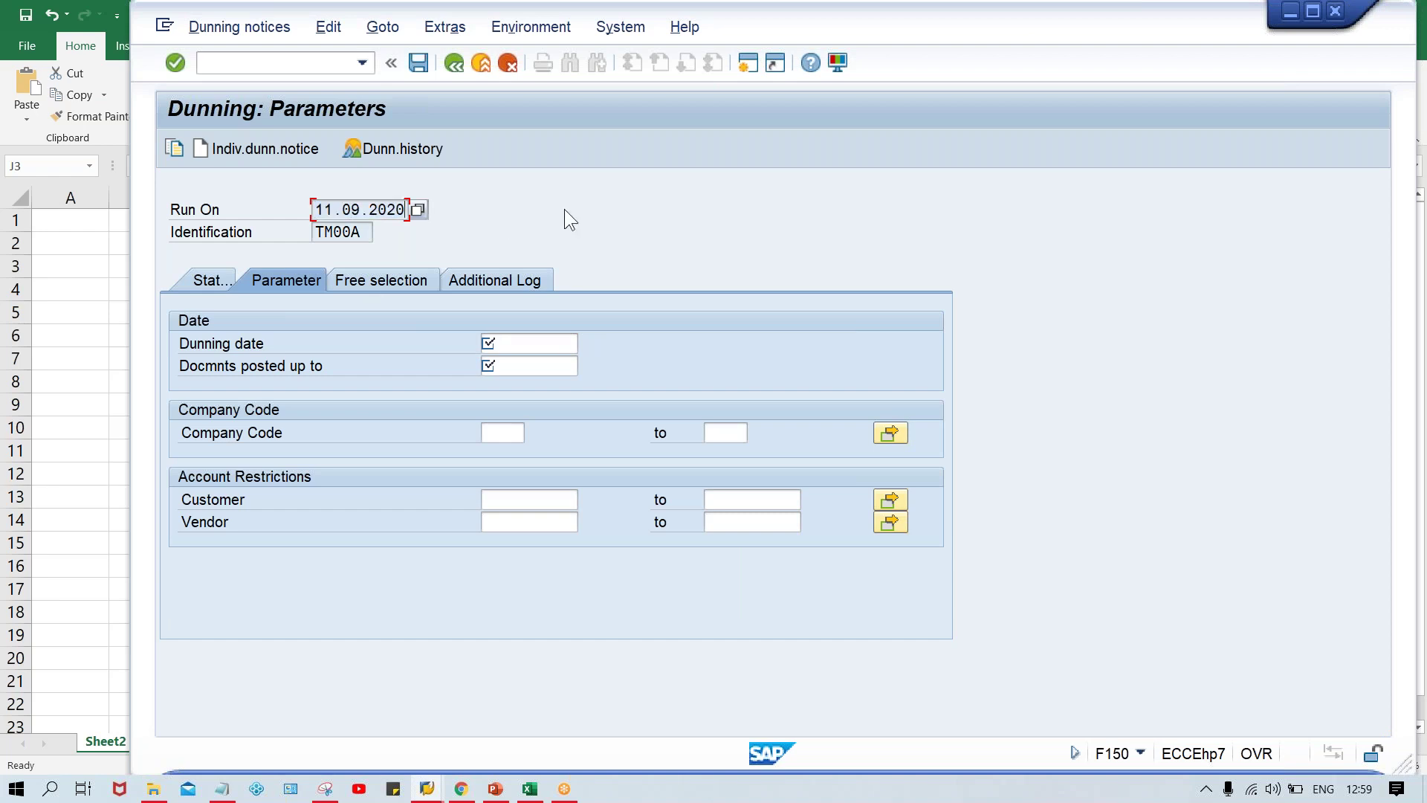
click(489, 344)
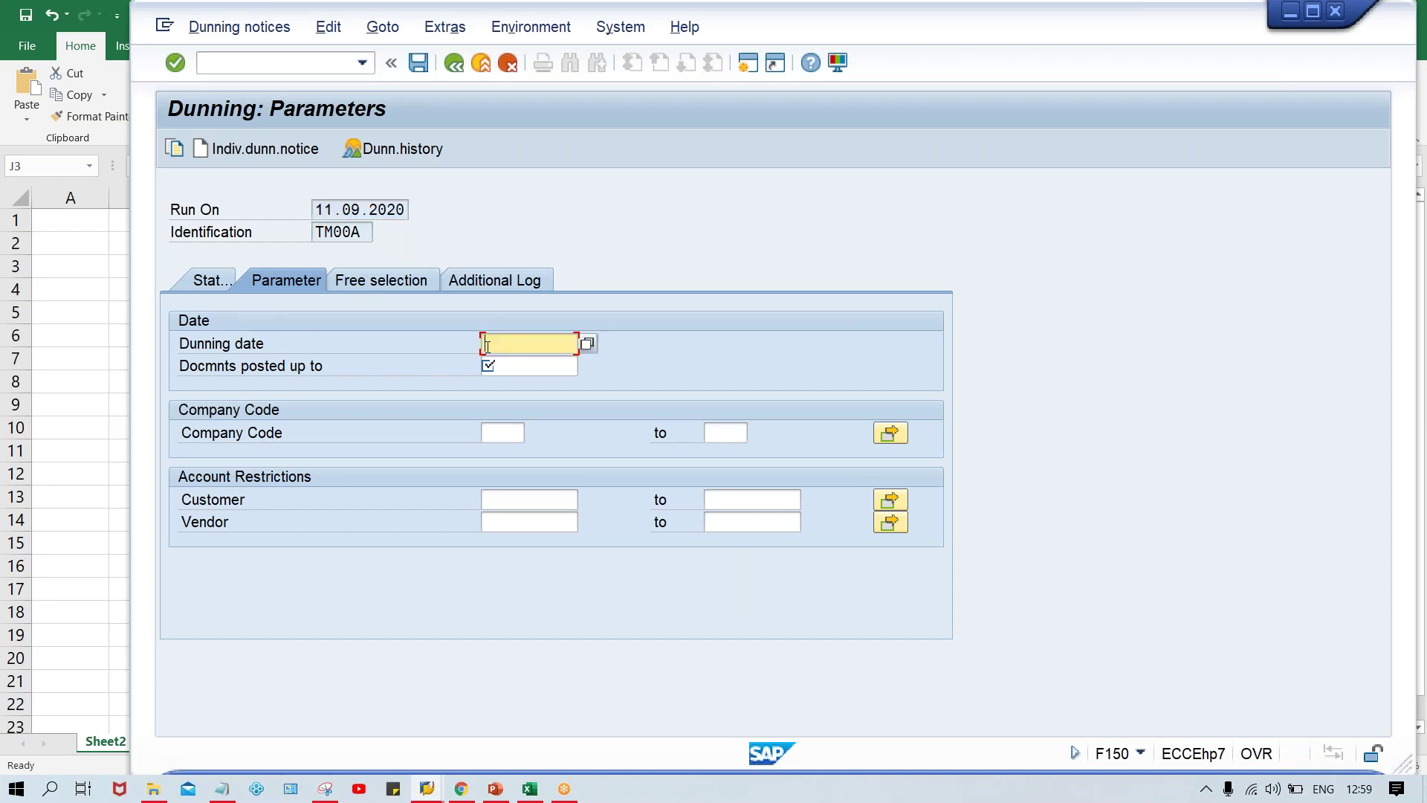
key(ctrl+v)
key(Tab)
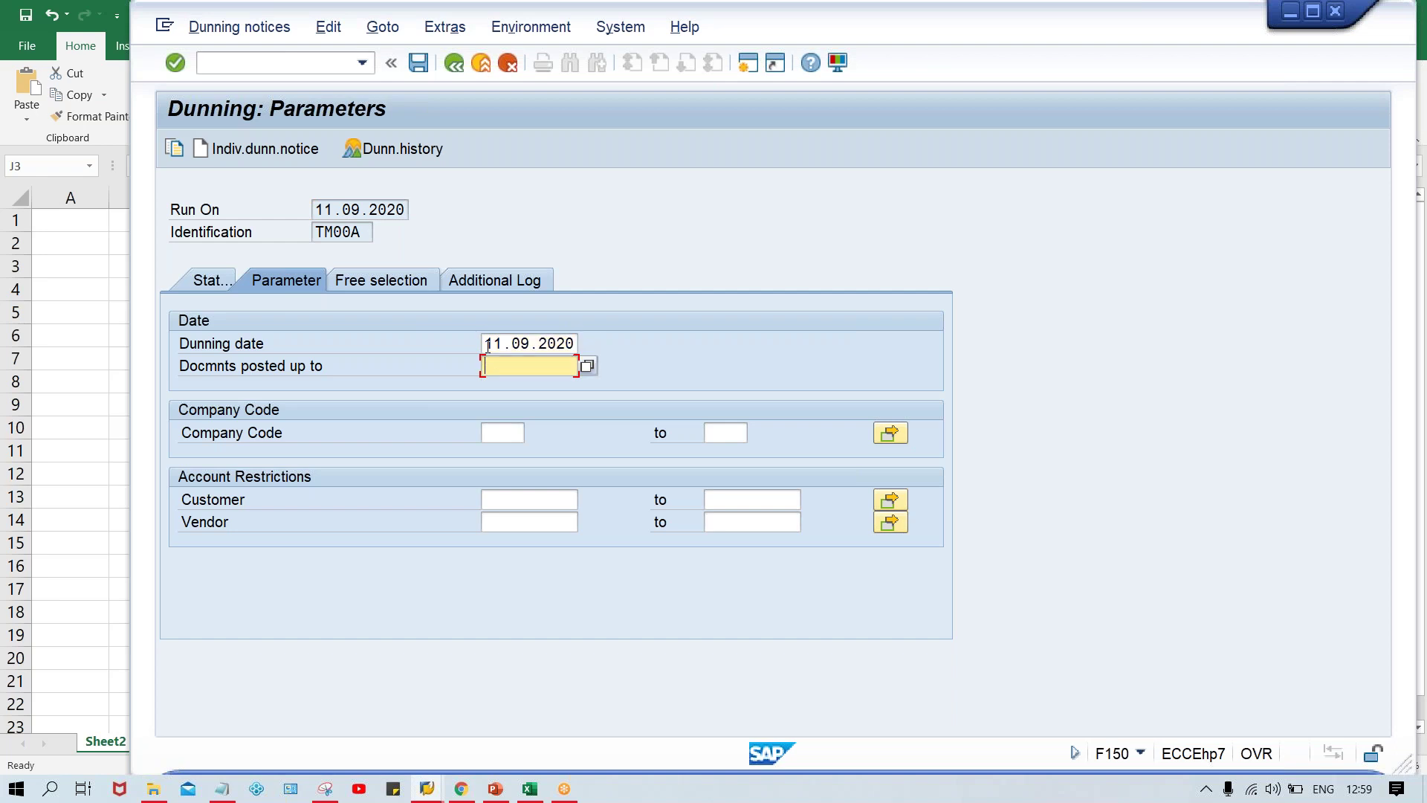
key(ctrl+v)
Enter TM00 as the company code and switch to the TATA MOTOR Excel sheet.
key(Tab)
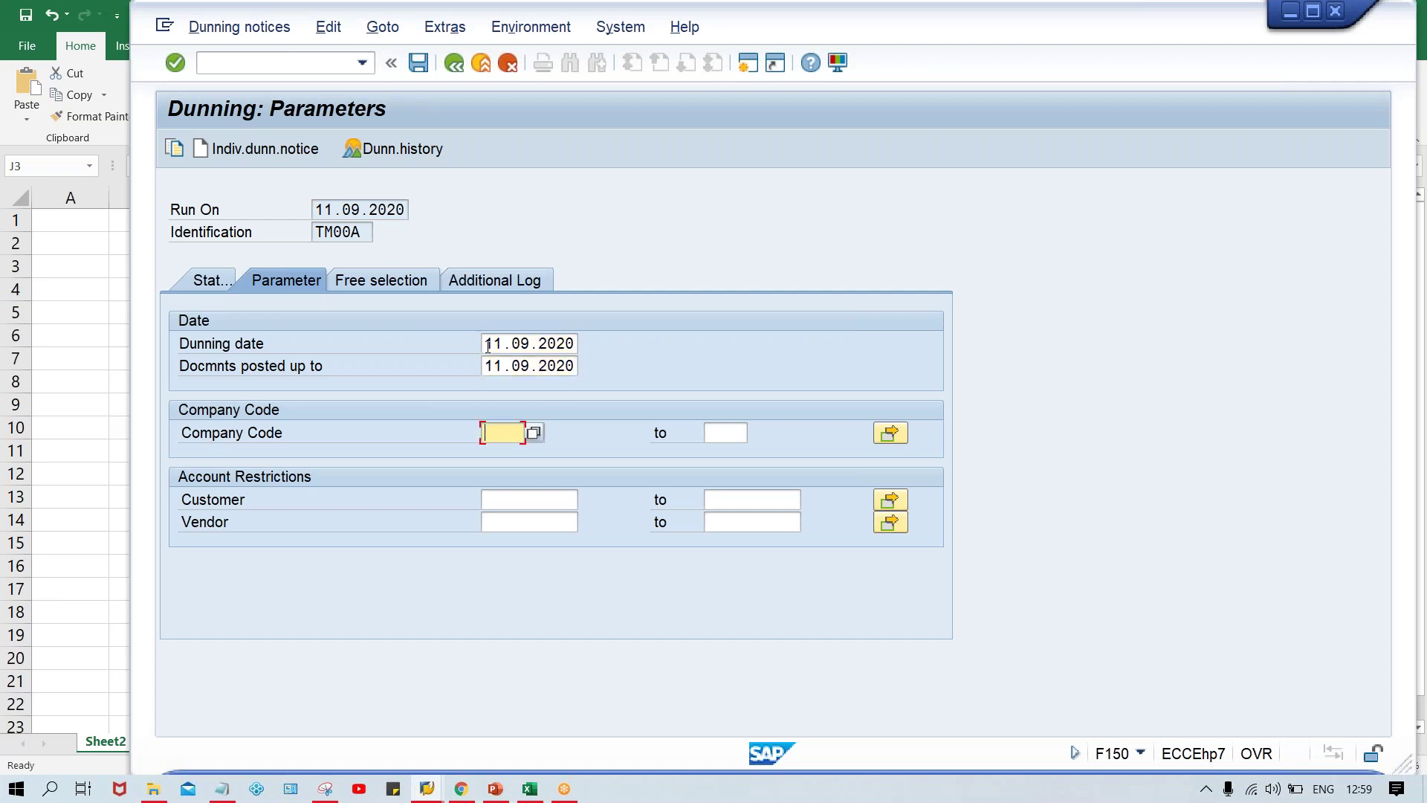
text(T)
key(Down)
key(Return)
click(530, 788)
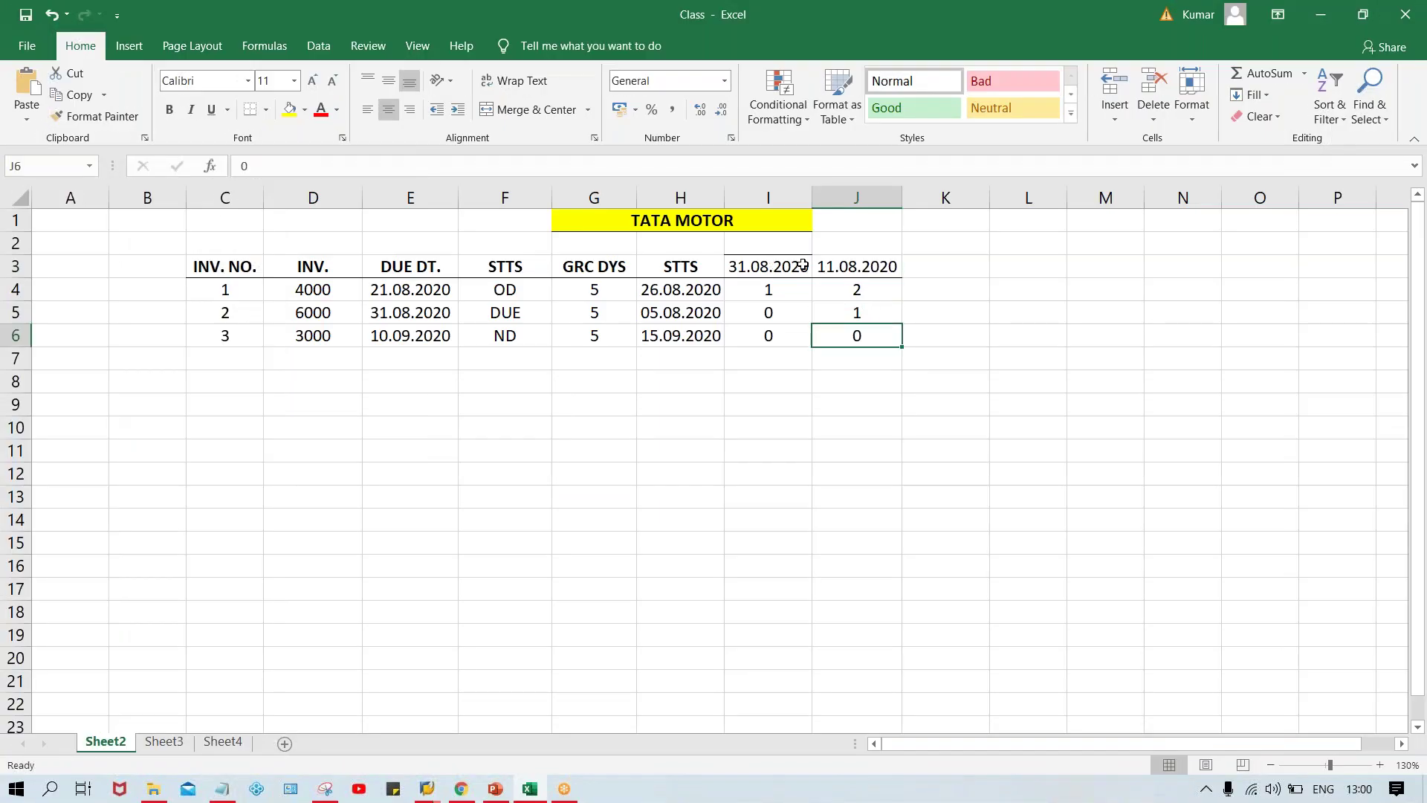
Change the J3 date heading to 11.09.2020, then return to the SAP dunning parameters.
click(837, 264)
key(F2)
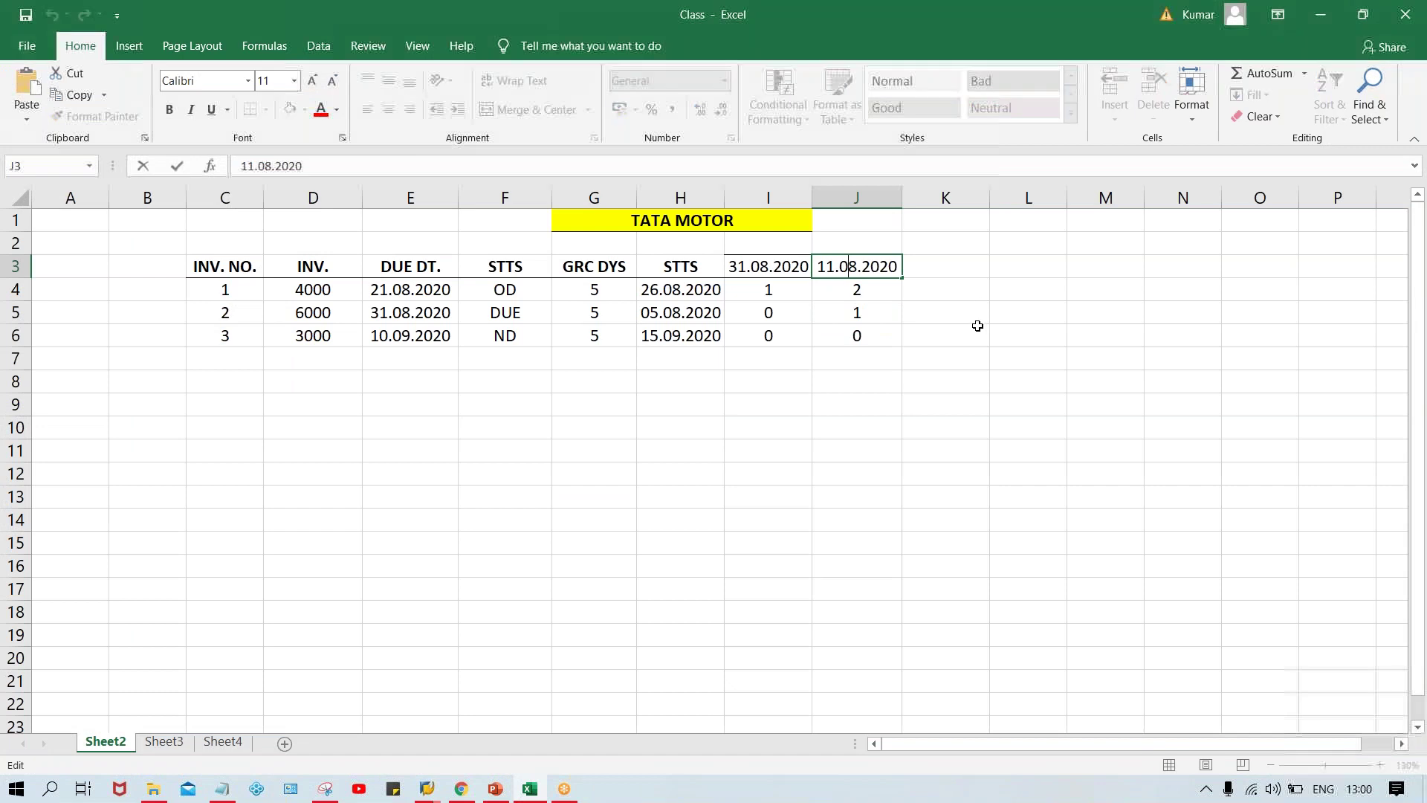
key(BackSpace)
text(9)
key(Return)
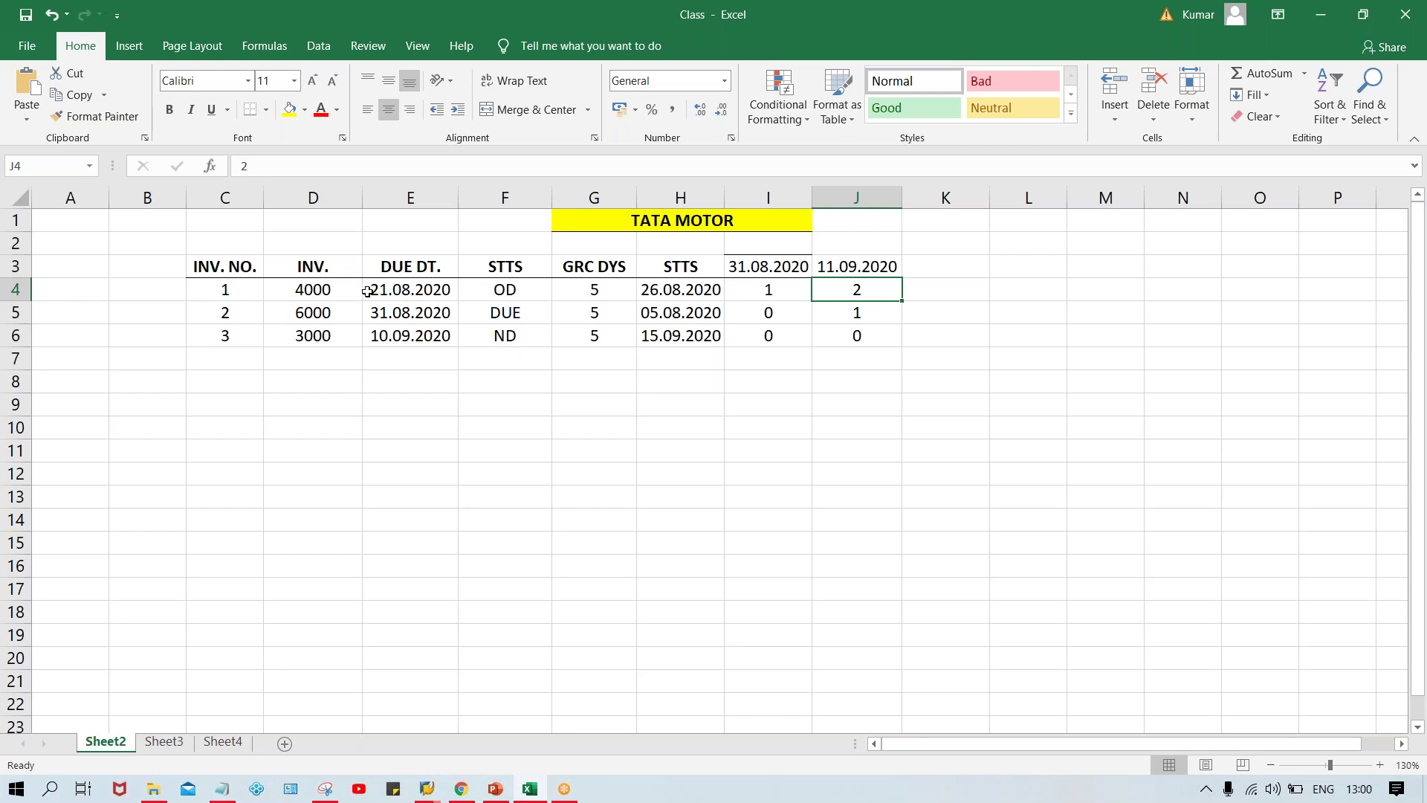
click(428, 789)
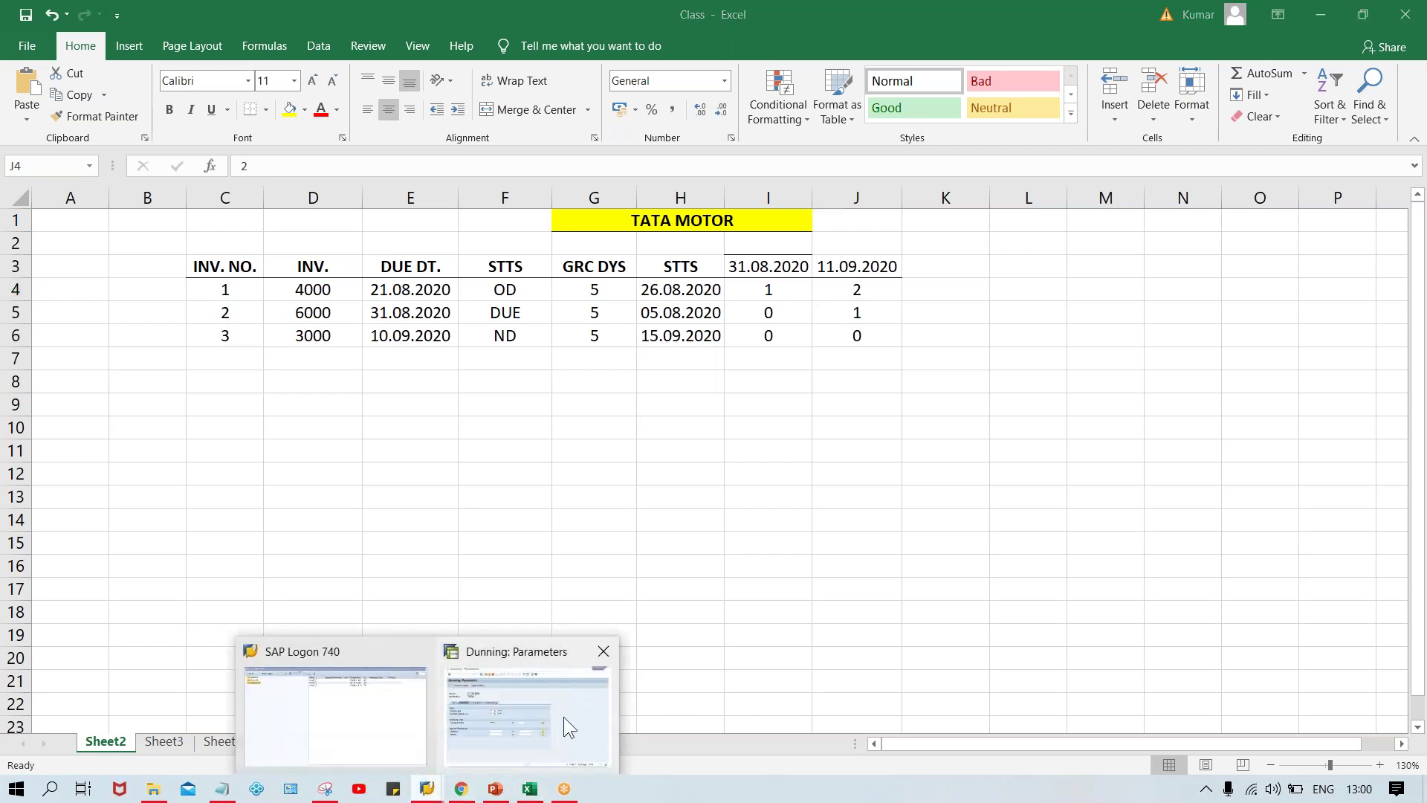
click(563, 716)
Restrict the dunning run to customer 100232.
click(506, 501)
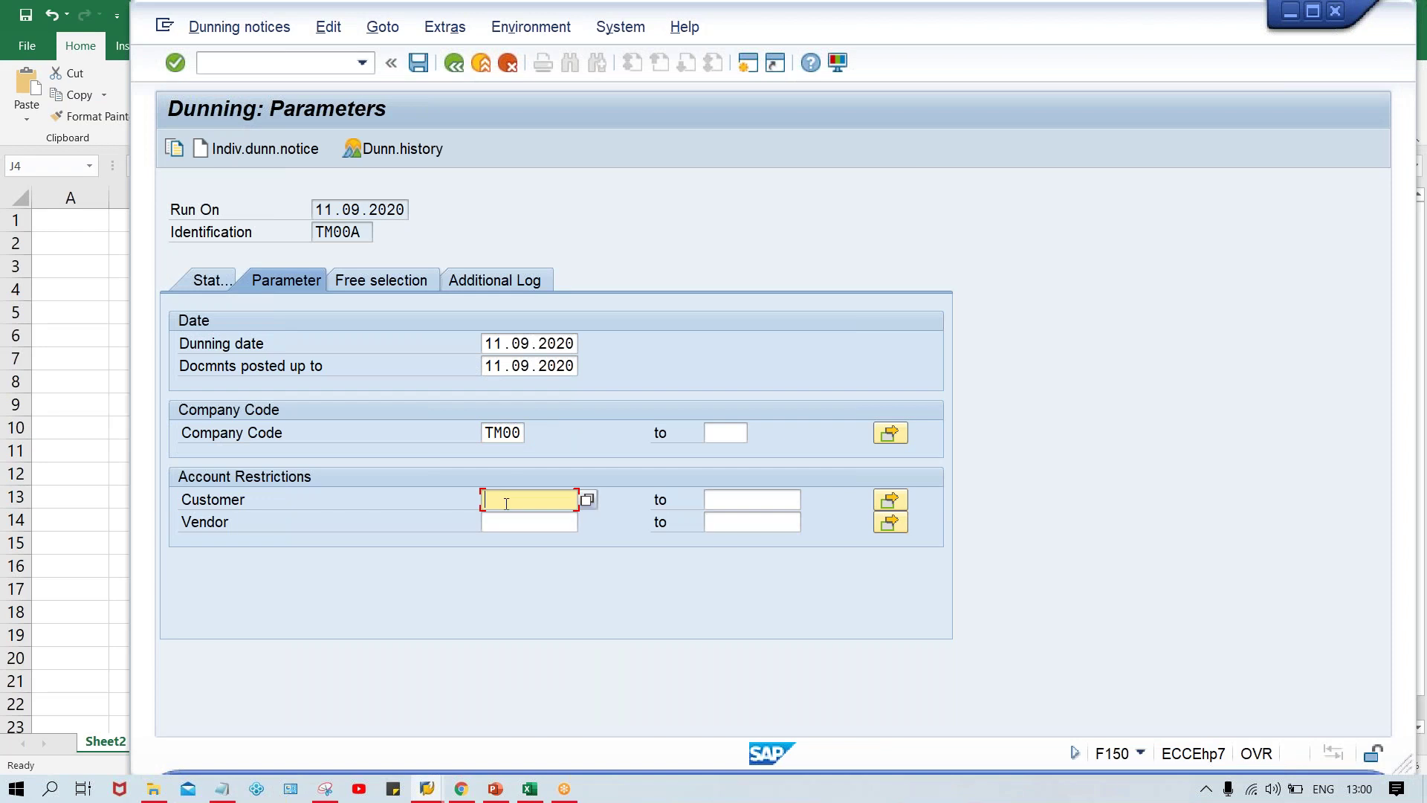
text(1)
key(Down)
key(Return)
Add customer 100232 to the additional log and save the run parameters.
click(509, 272)
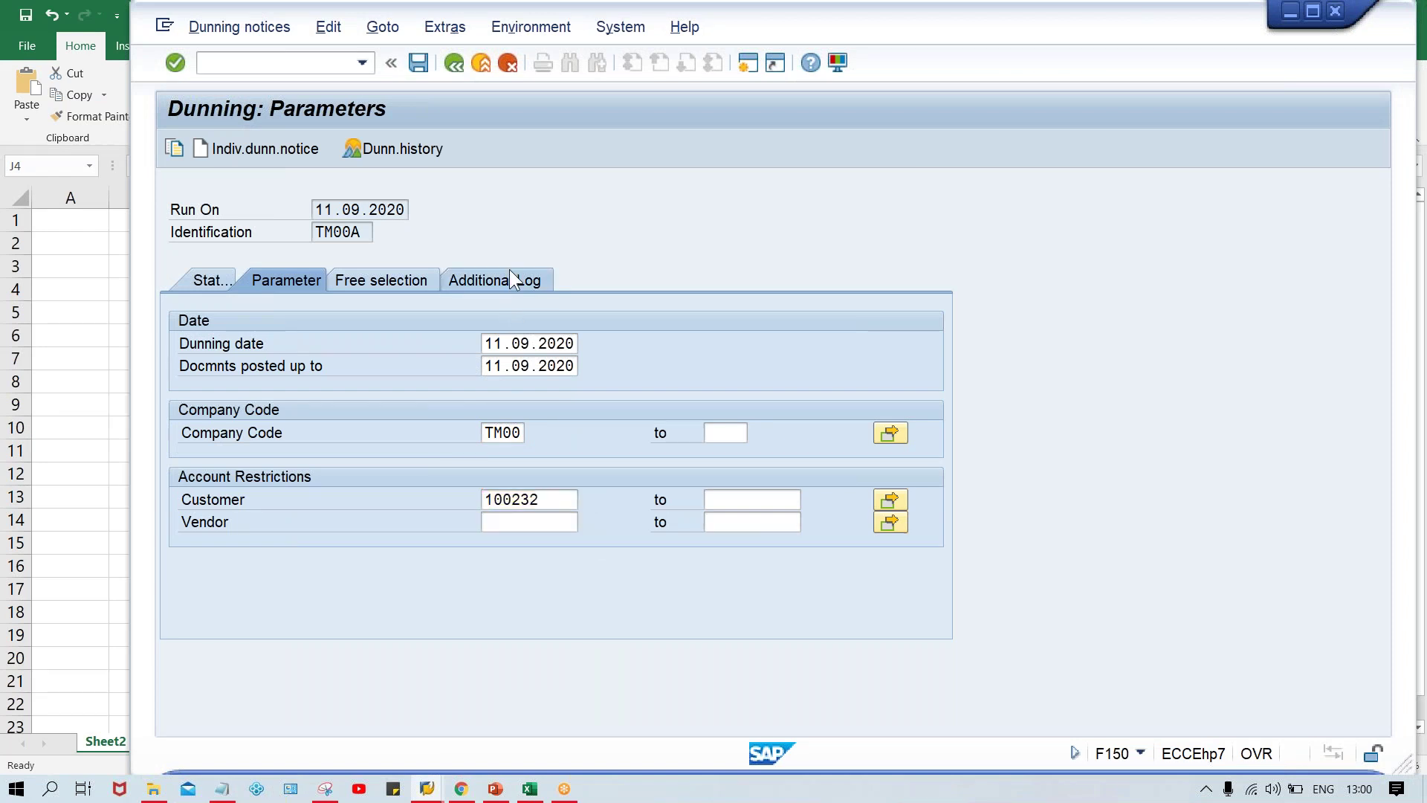
text(1)
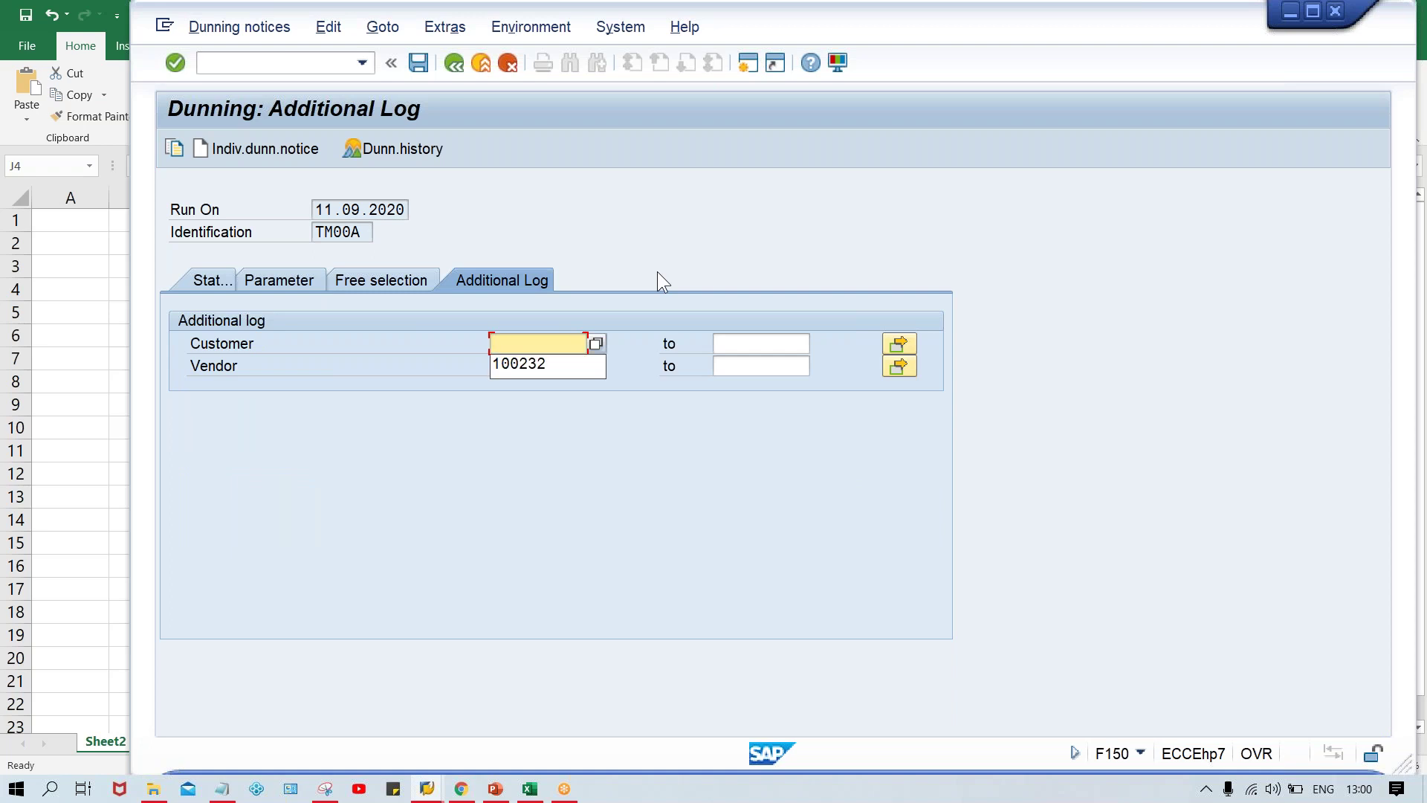
key(Down)
key(Return)
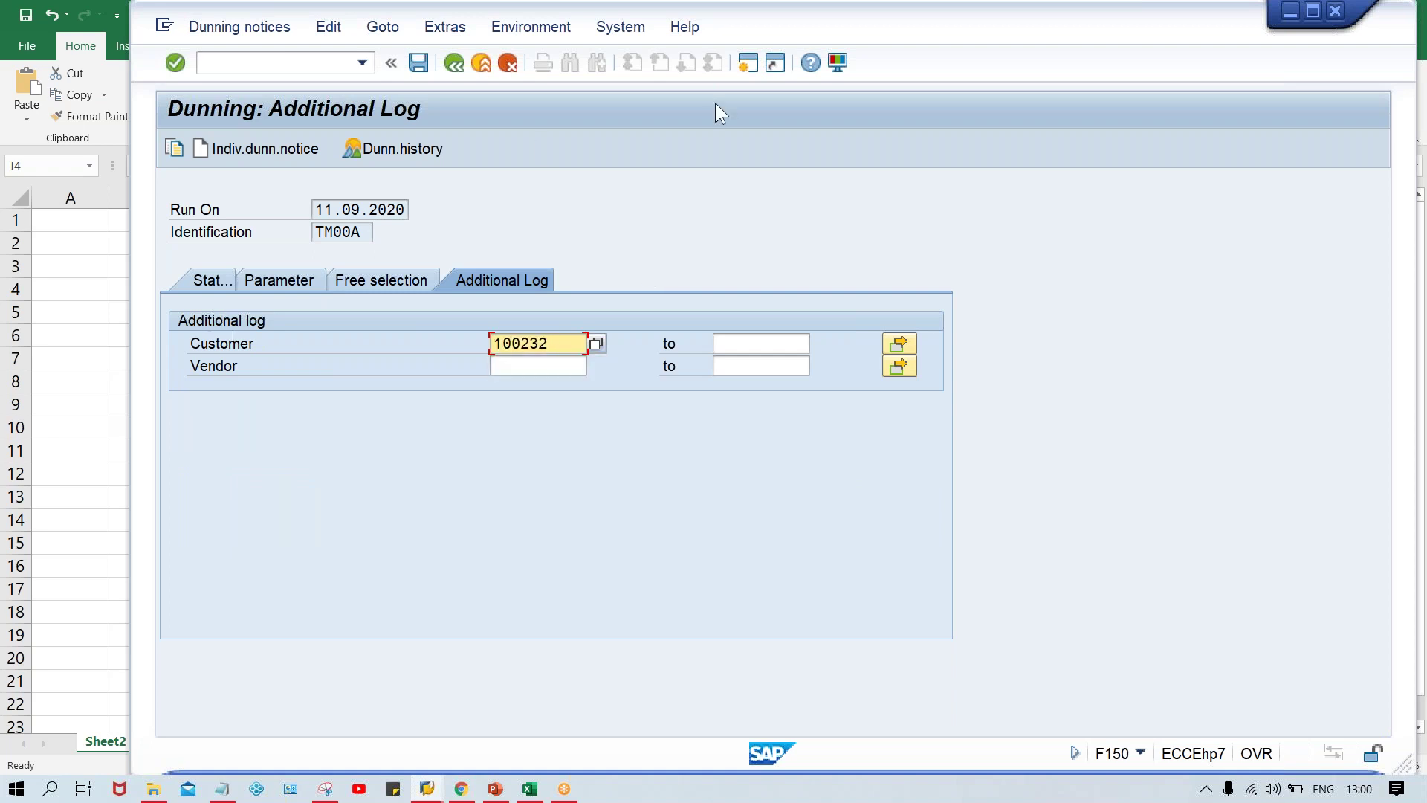
key(ctrl+s)
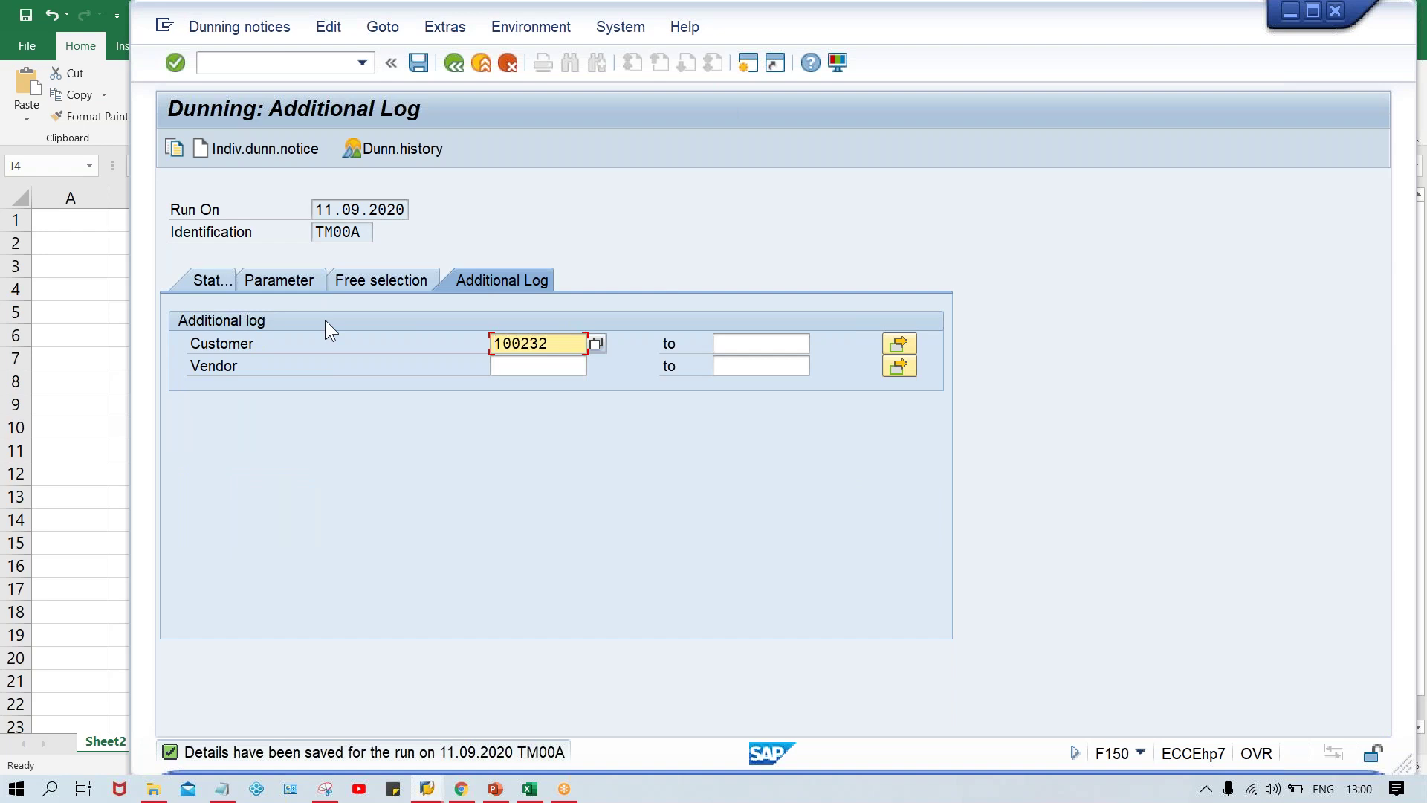
click(205, 281)
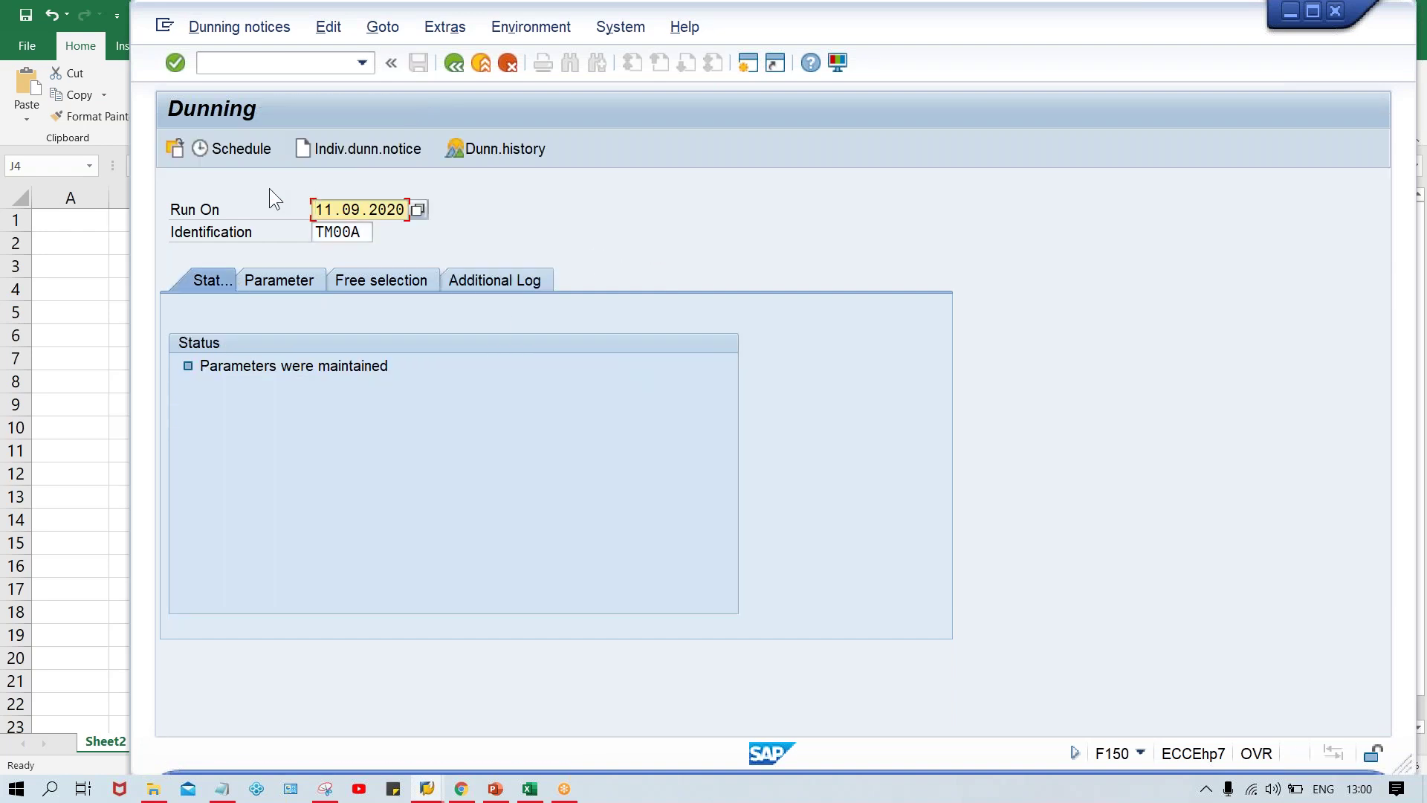
Schedule the TM00A dunning selection to start immediately.
click(232, 147)
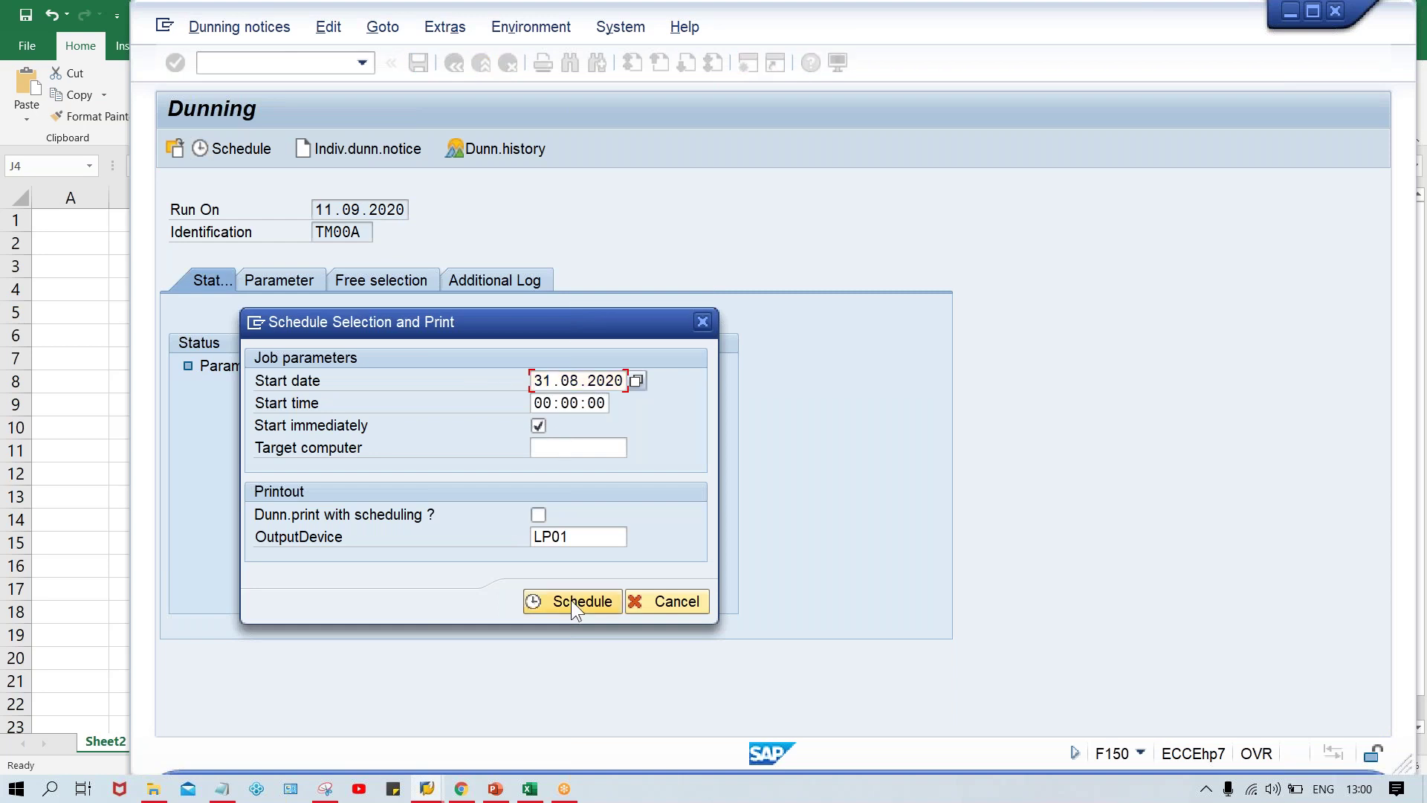
click(571, 600)
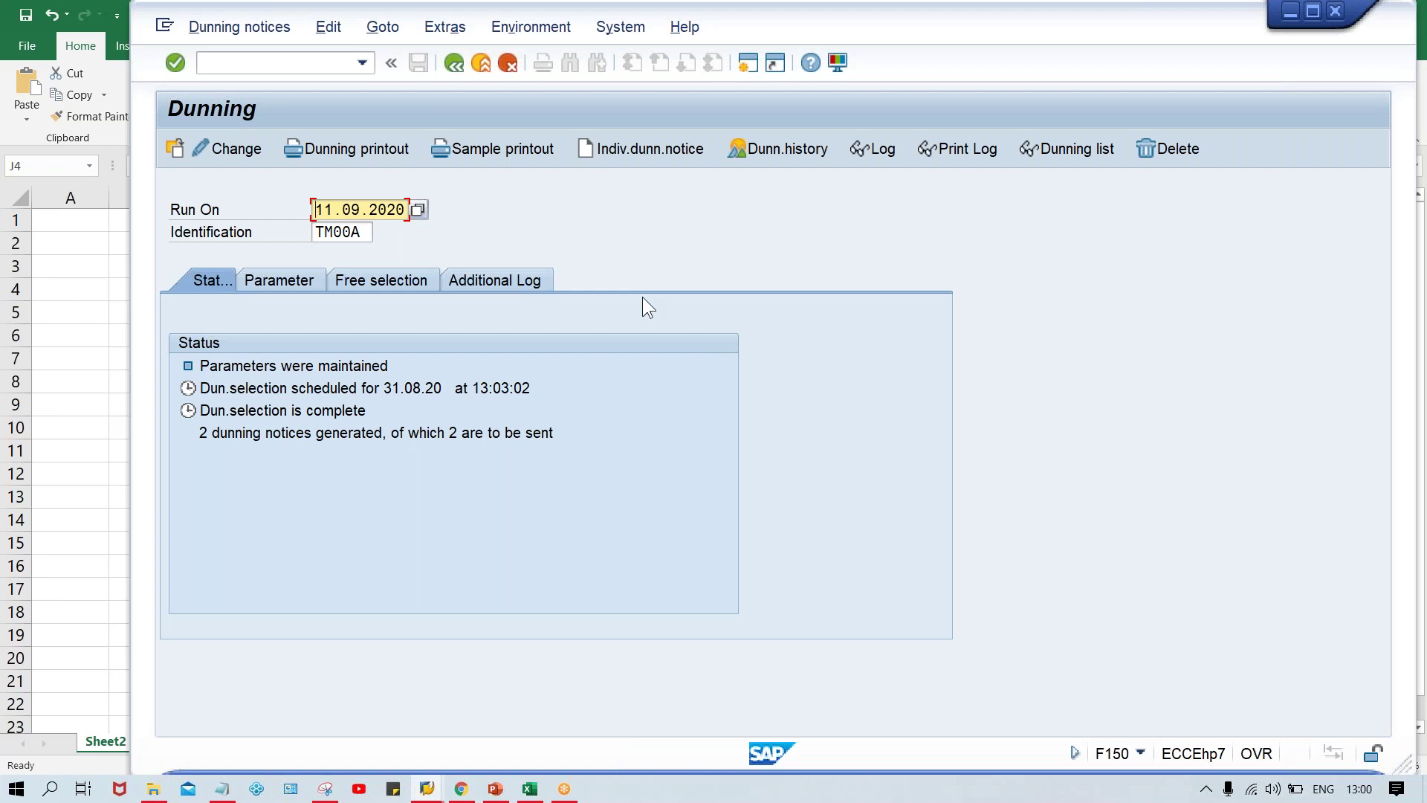
click(524, 152)
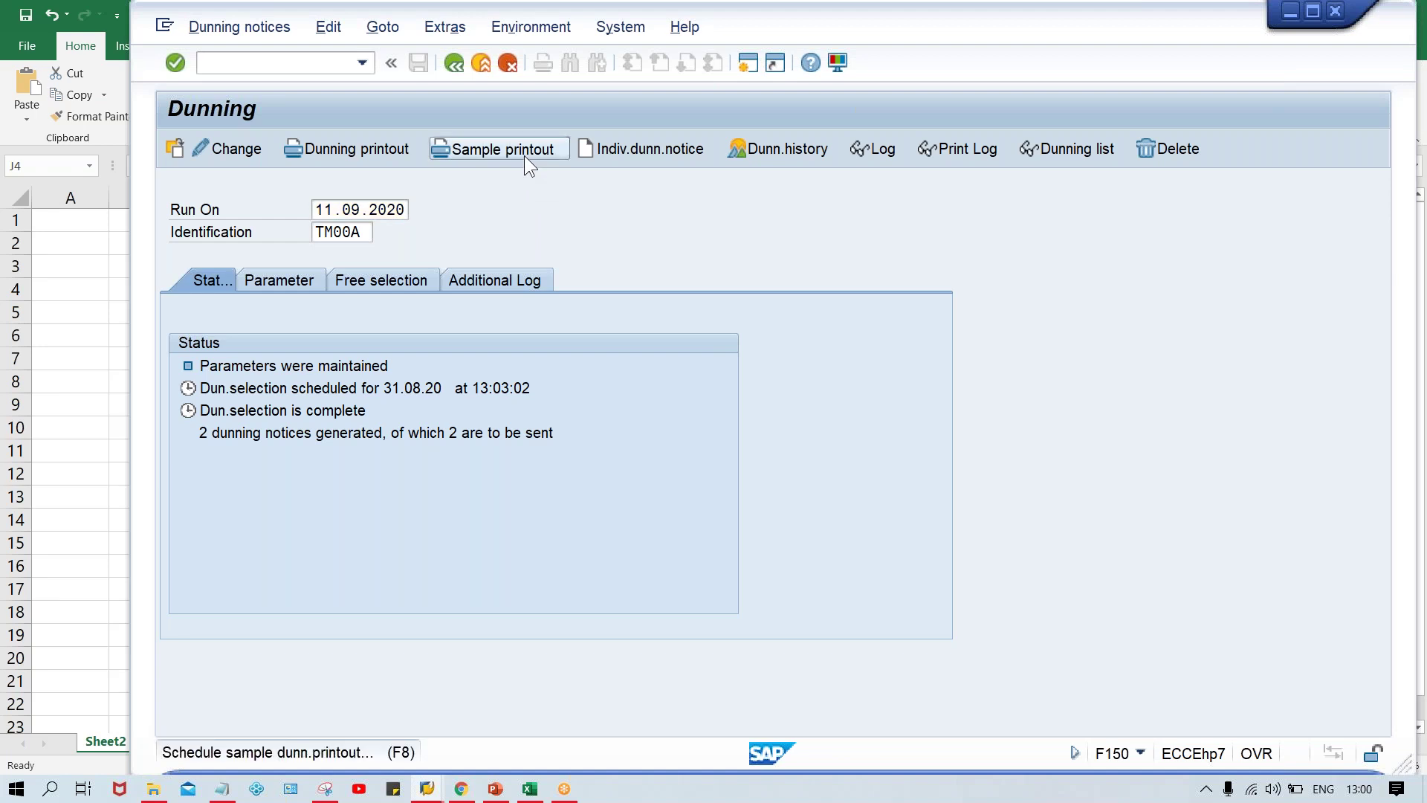
Run the sample printout immediately and review the 1st notice for invoice 4028.
click(610, 754)
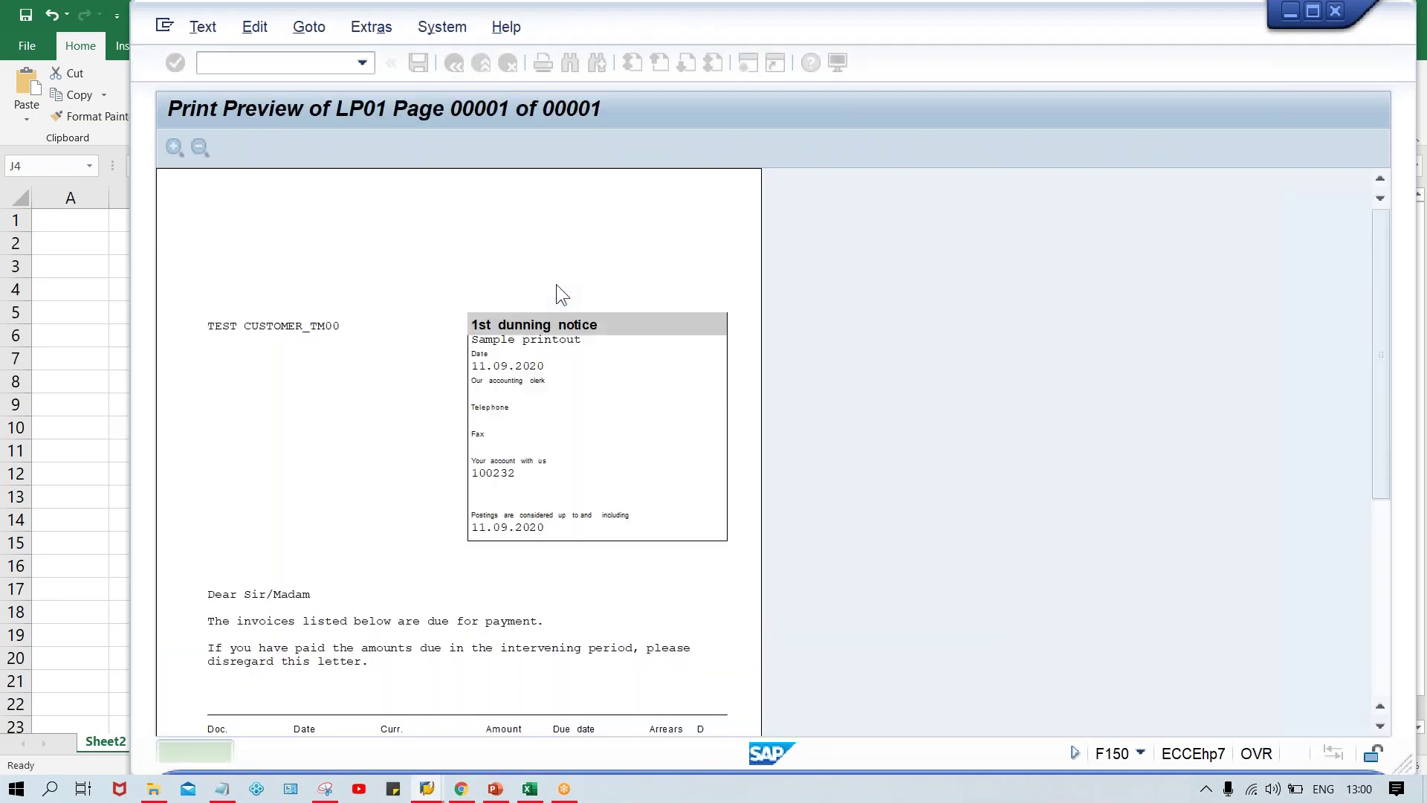
scroll(659, 339, down, 1)
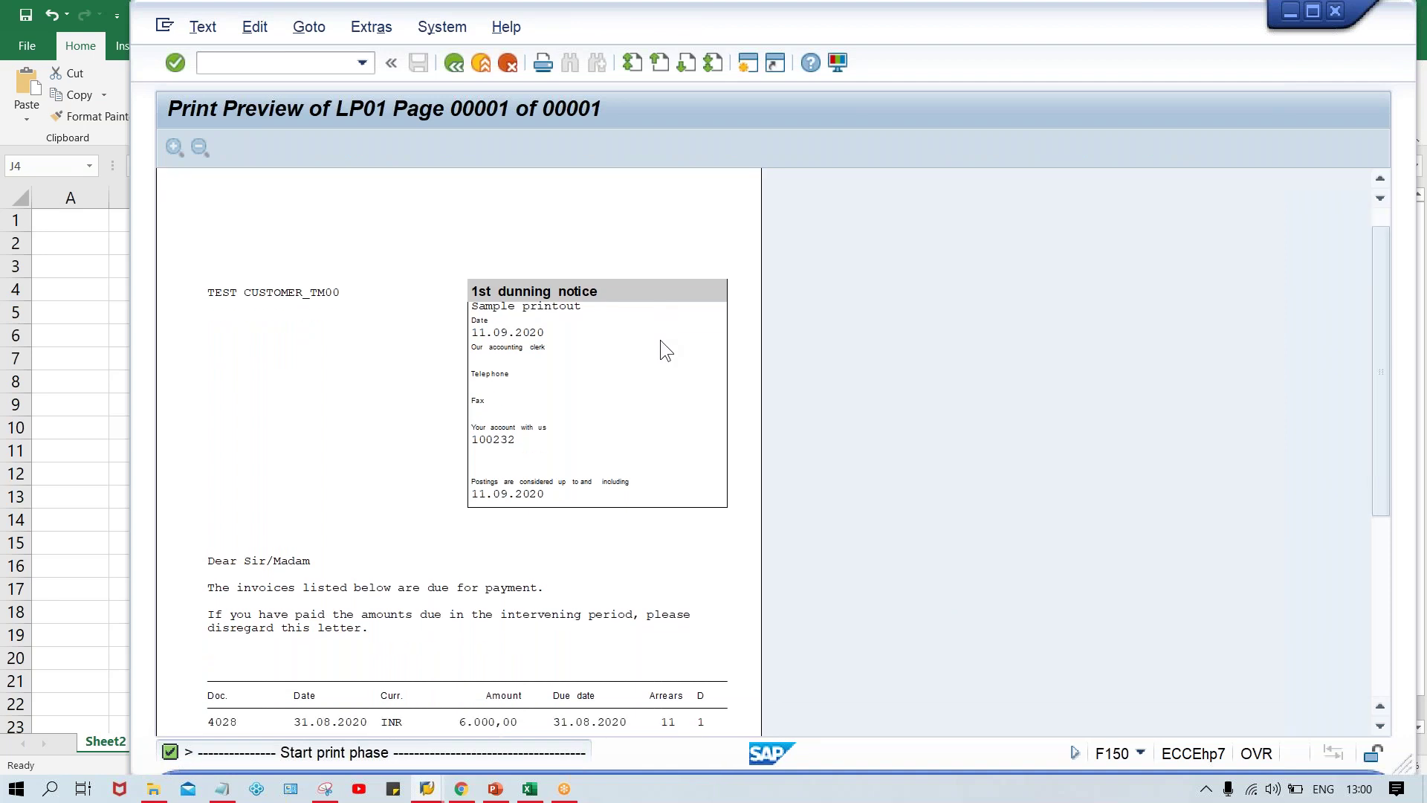
scroll(660, 341, down, 2)
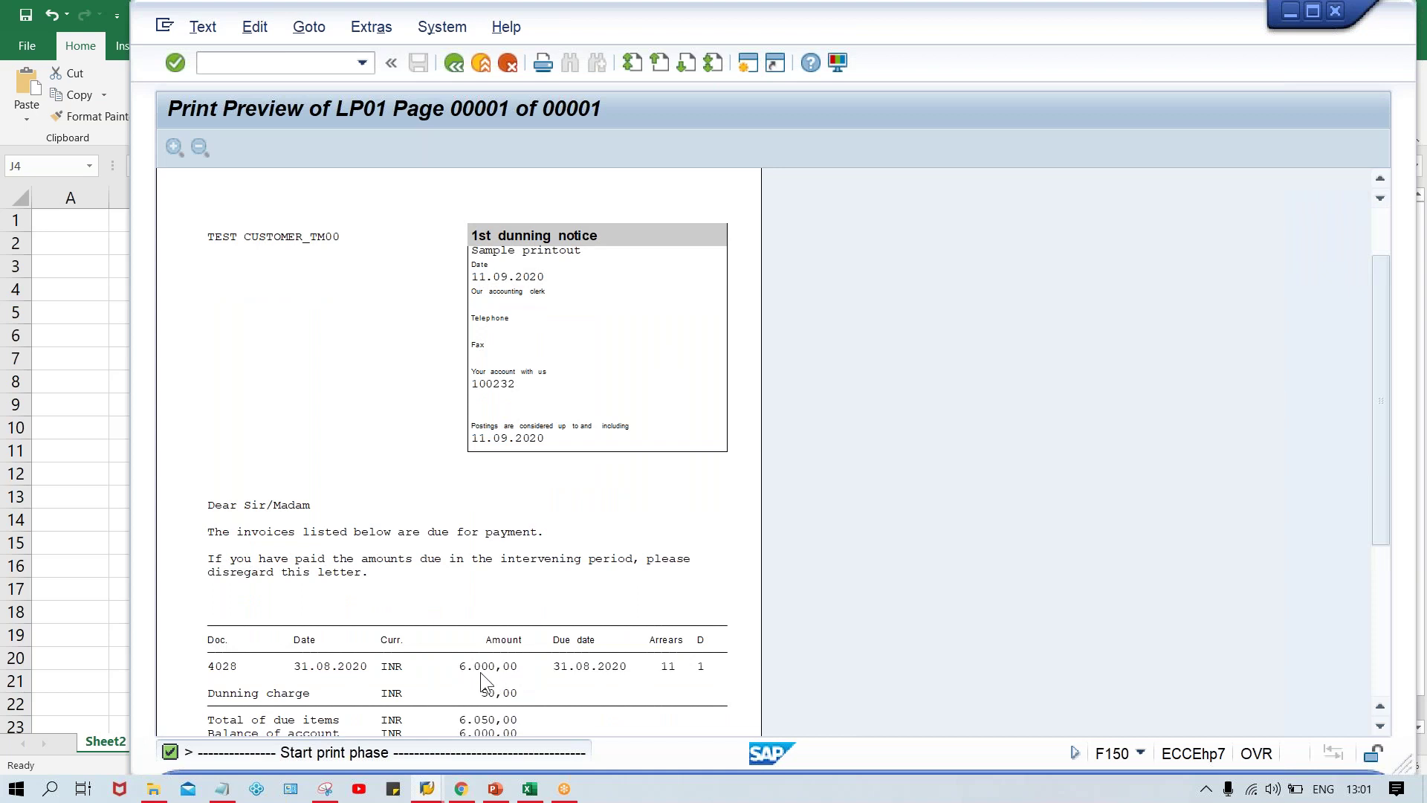
In the TATA MOTOR Excel sheet, select the rows for invoices 1, 2 and 3.
click(536, 792)
drag(847, 316, 281, 311)
drag(880, 289, 330, 293)
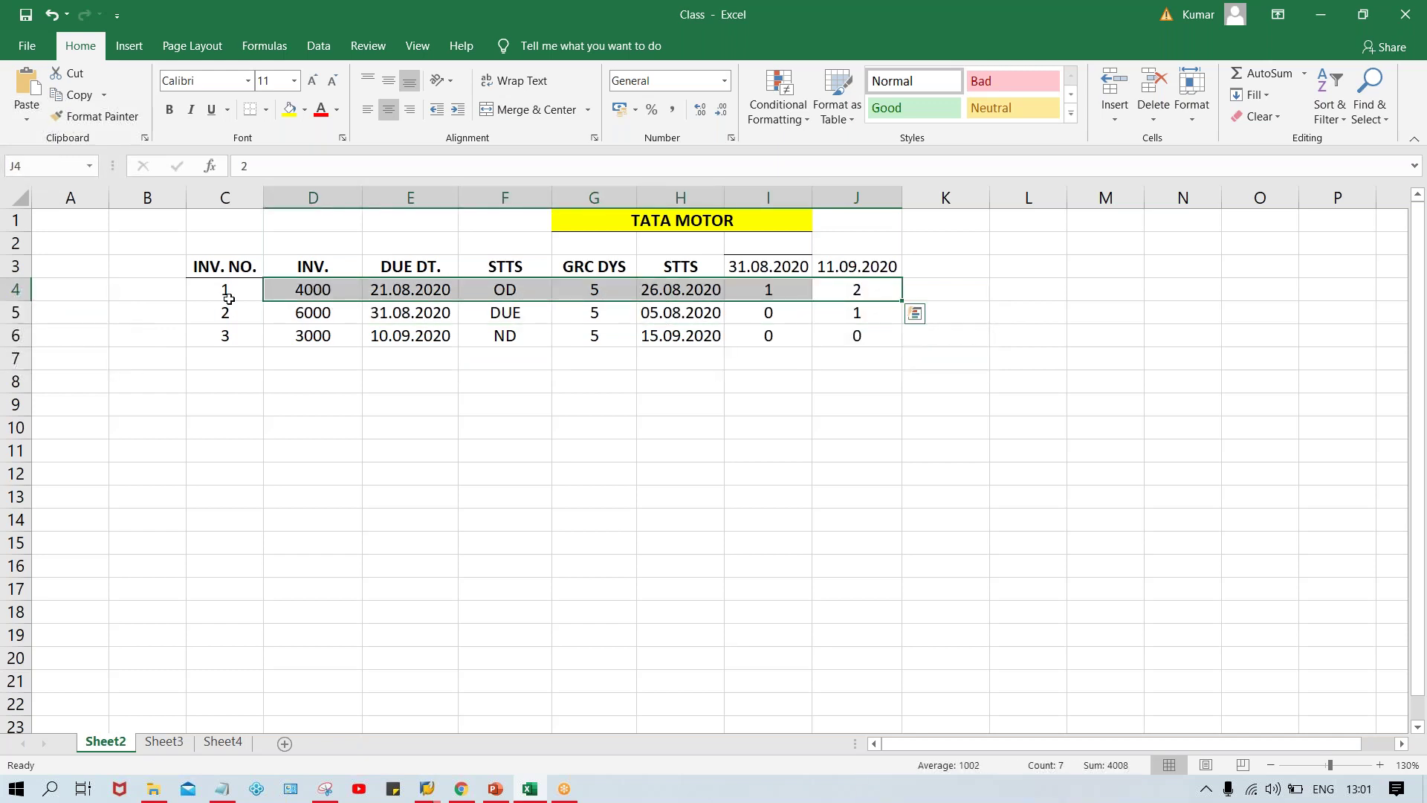
Enter dunning charges 50 in K5 and 100 in K4, then return to the SAP print preview.
click(324, 289)
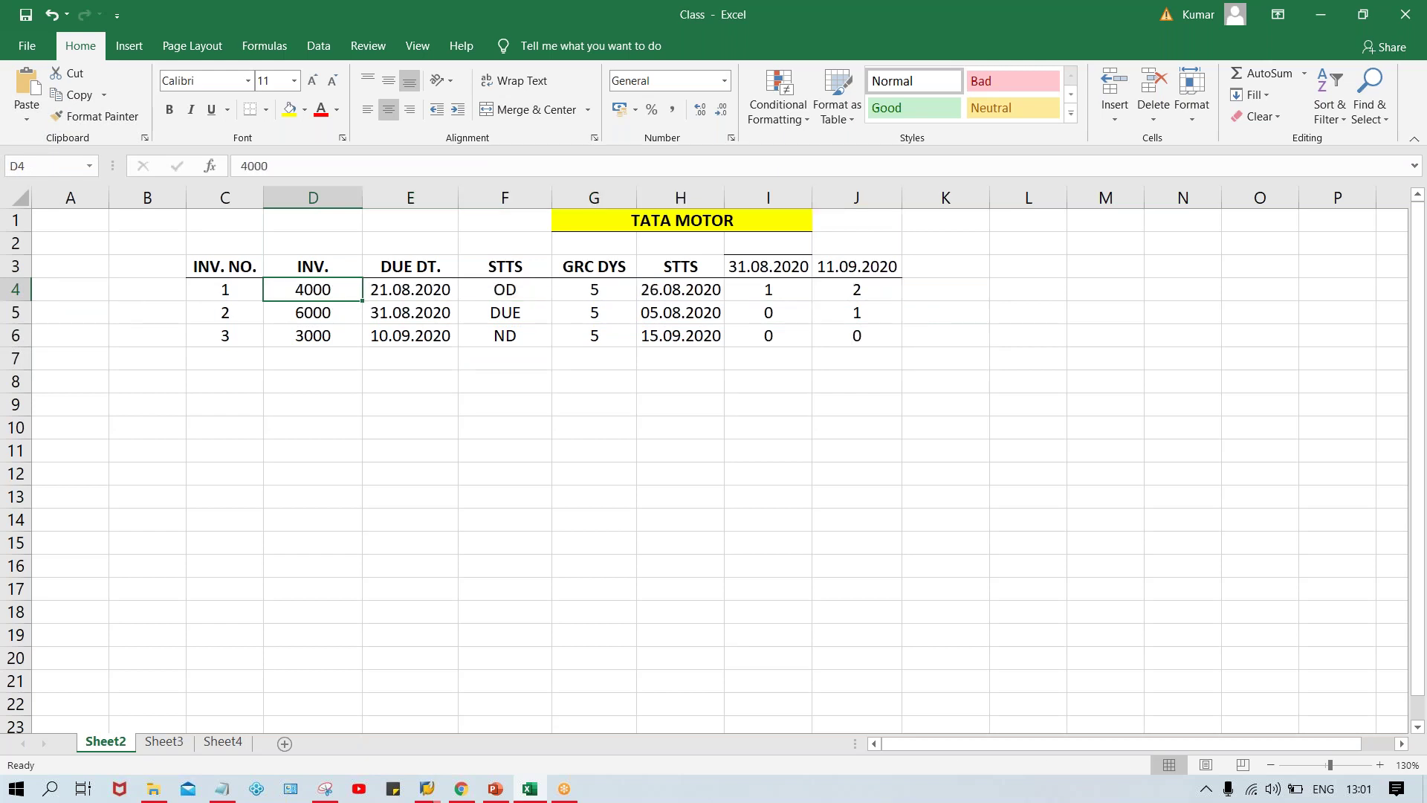
click(934, 317)
text(50)
click(945, 289)
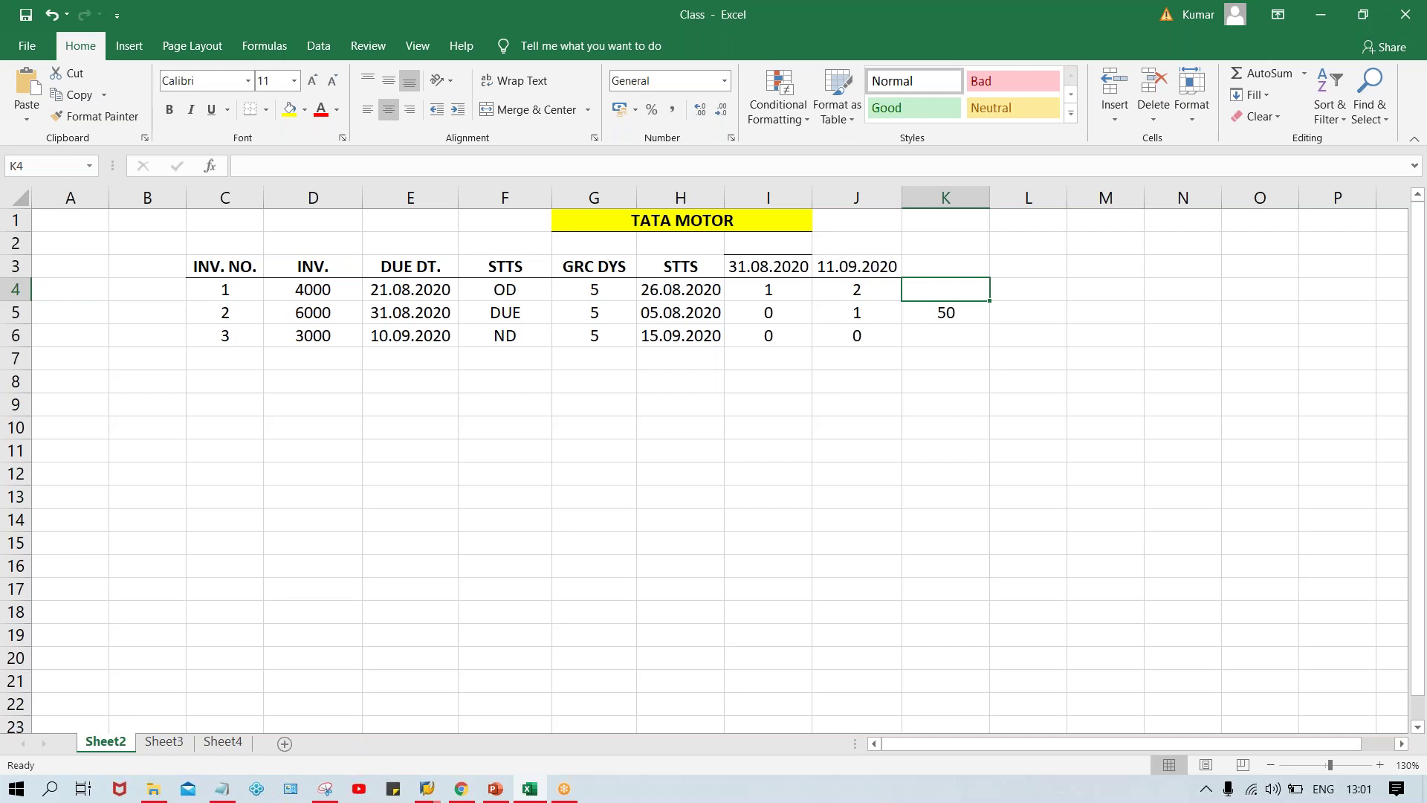
text(100)
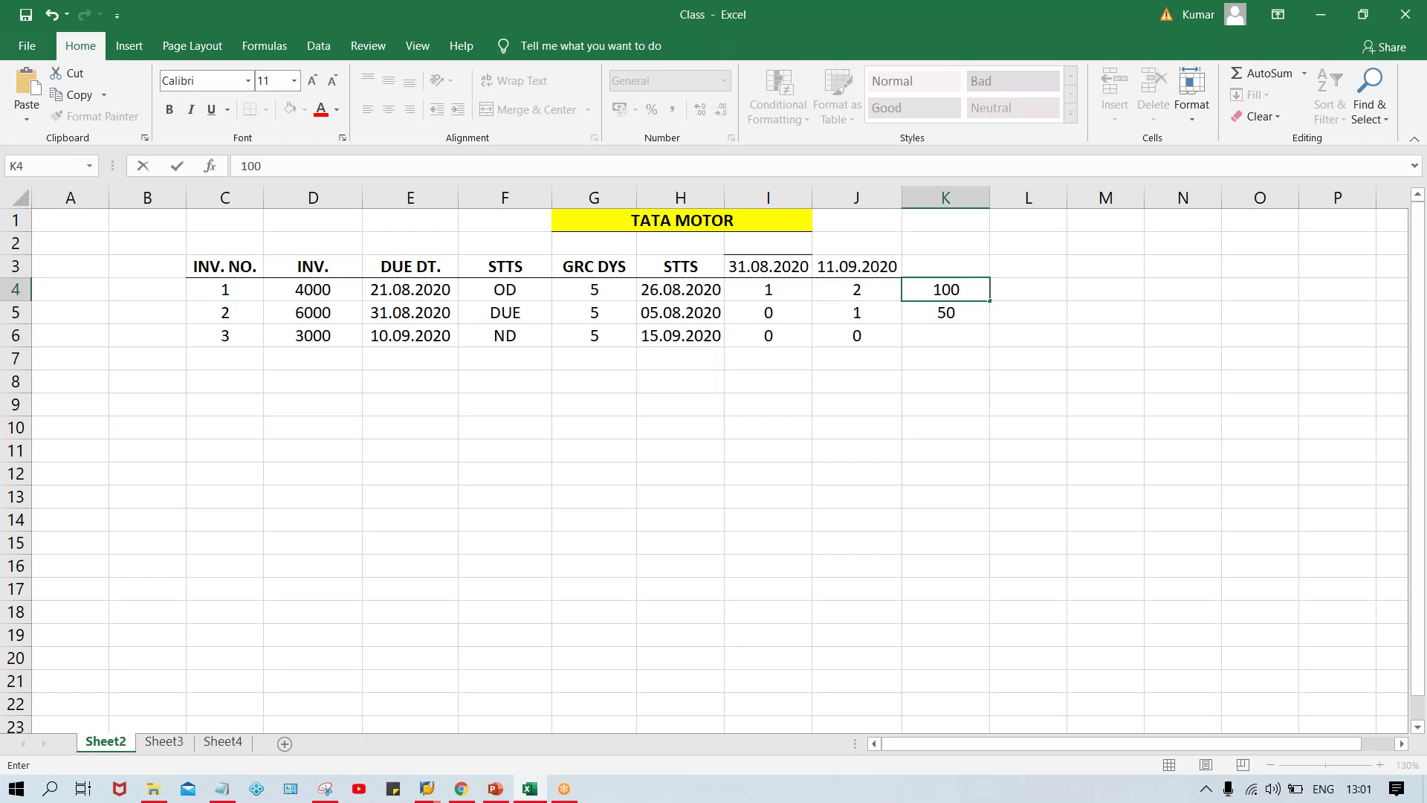
key(Return)
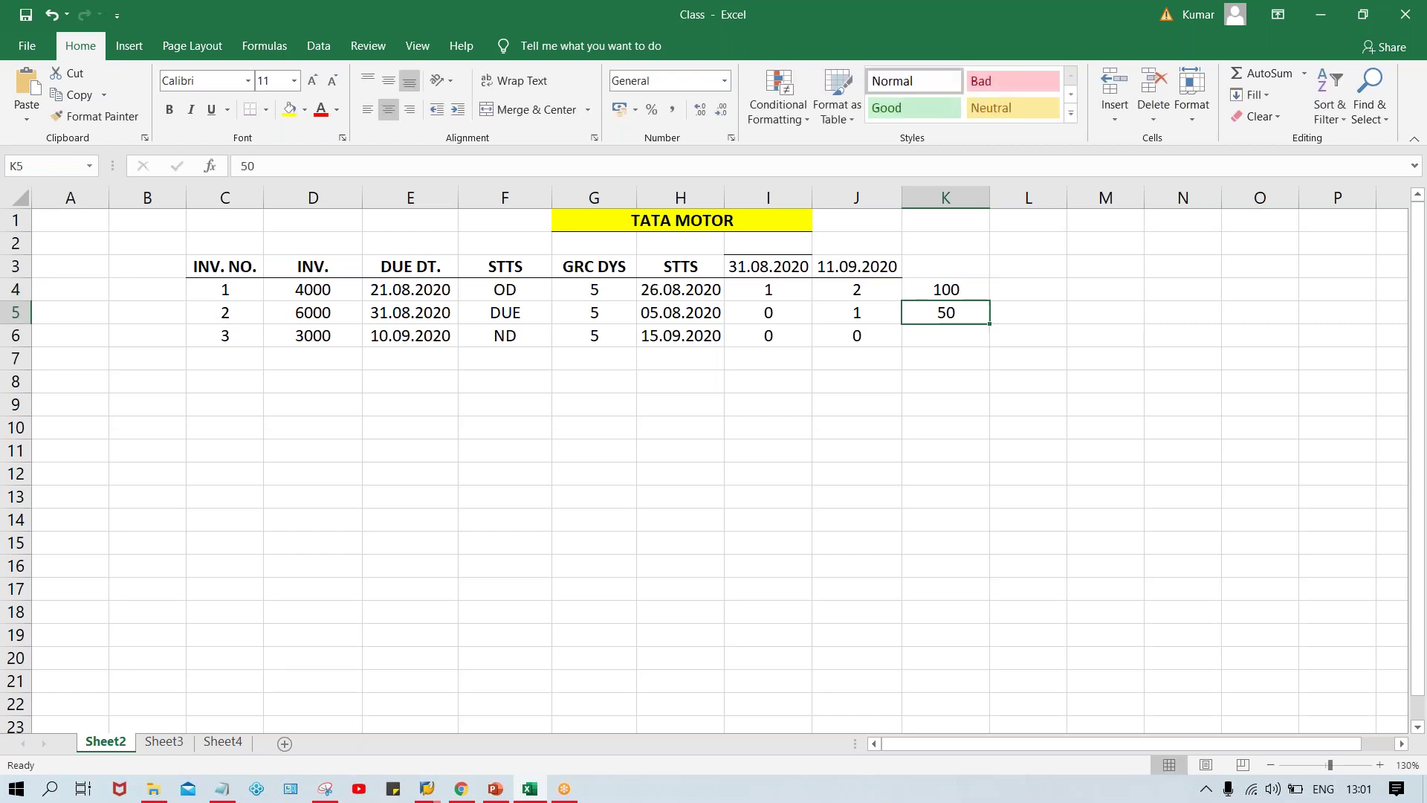
click(913, 286)
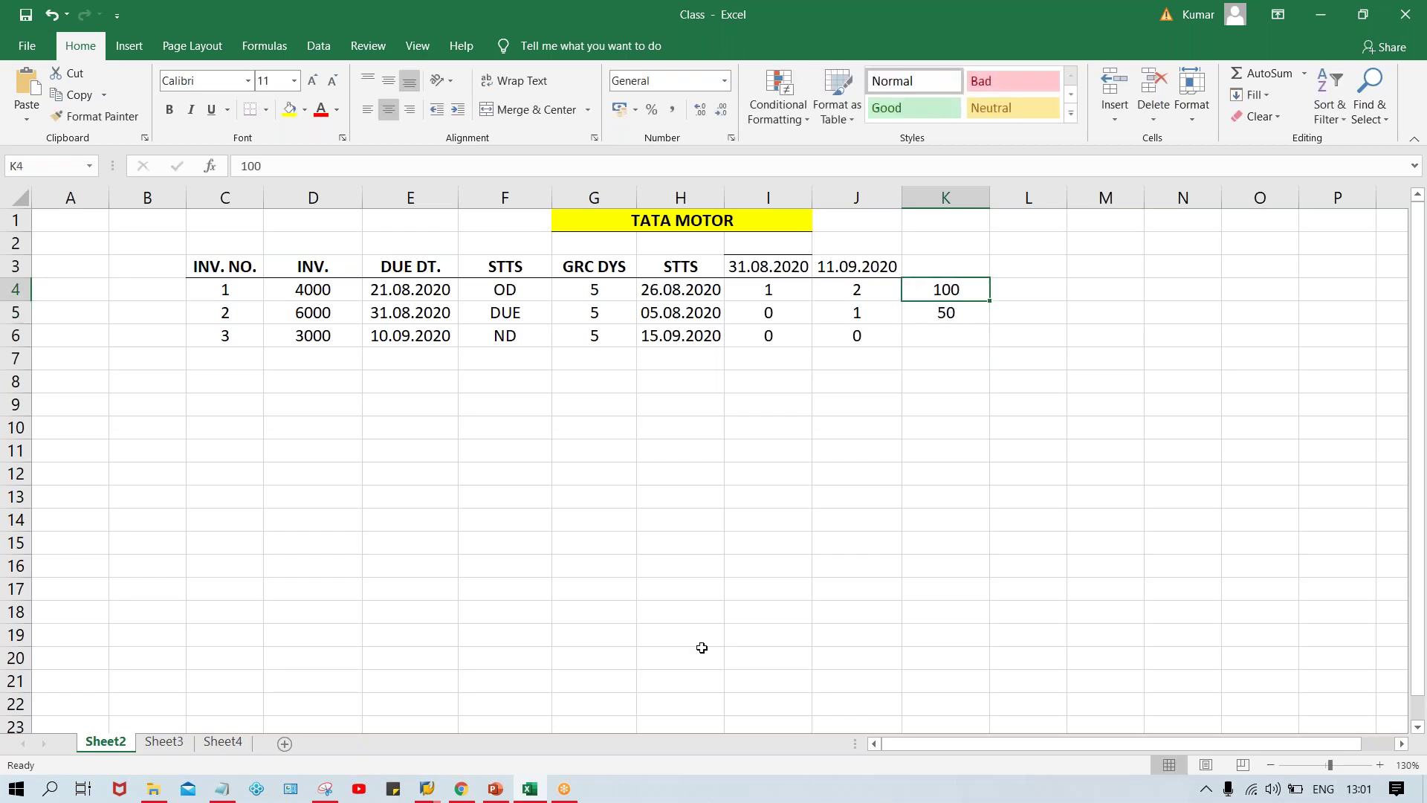
click(427, 790)
click(553, 722)
Display the 2nd dunning notice: invoice 4027, 4.000,00 INR plus 100,00 charge.
scroll(562, 426, down, 2)
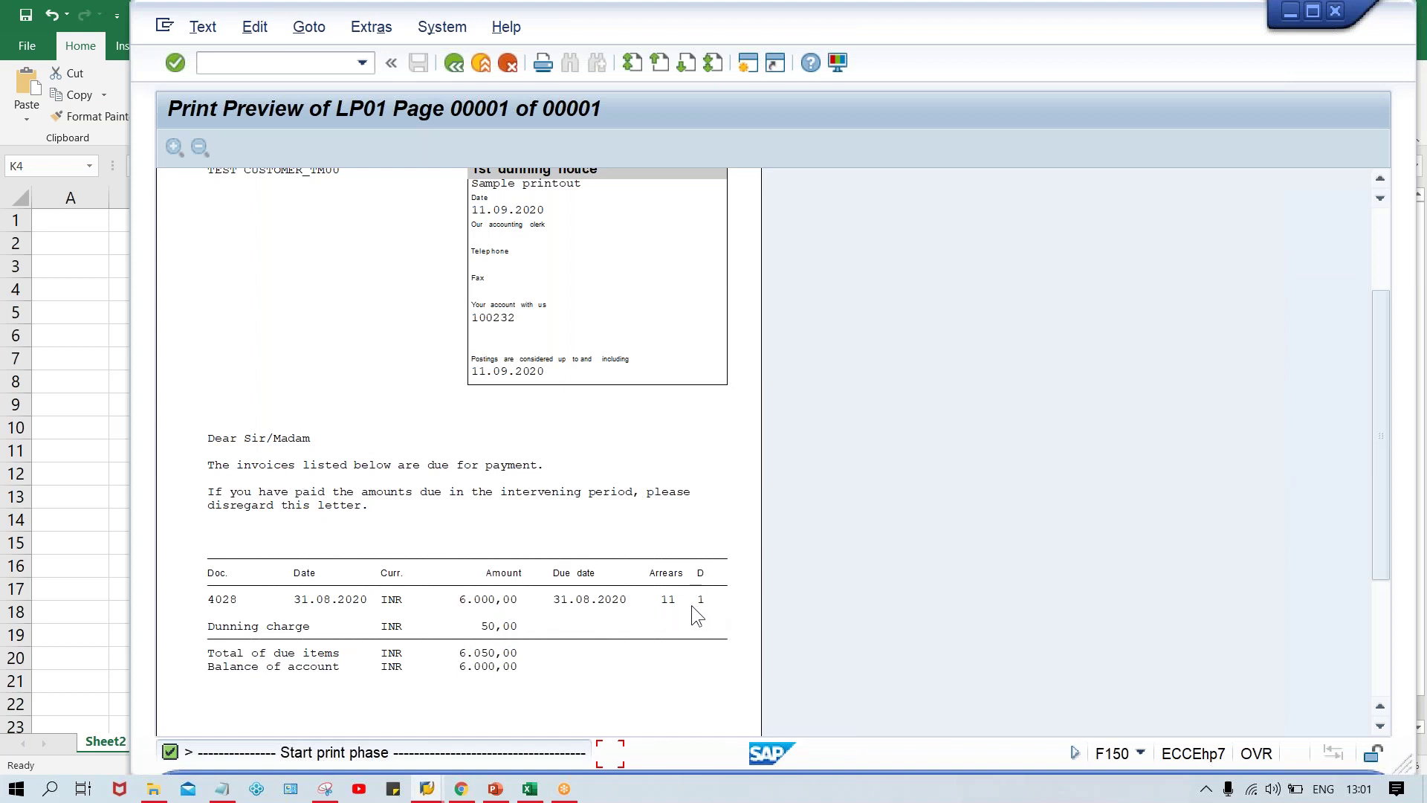
click(456, 68)
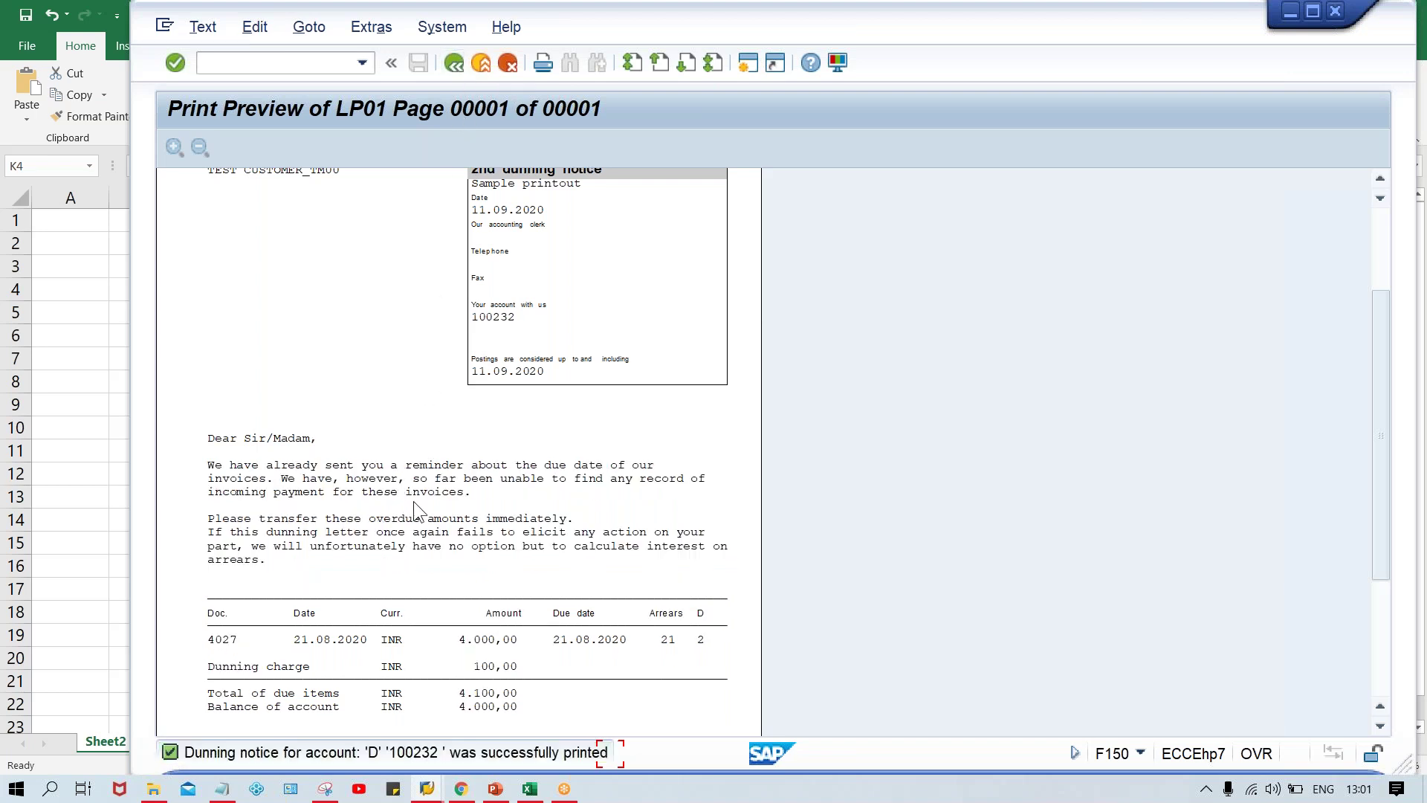
scroll(413, 501, up, 1)
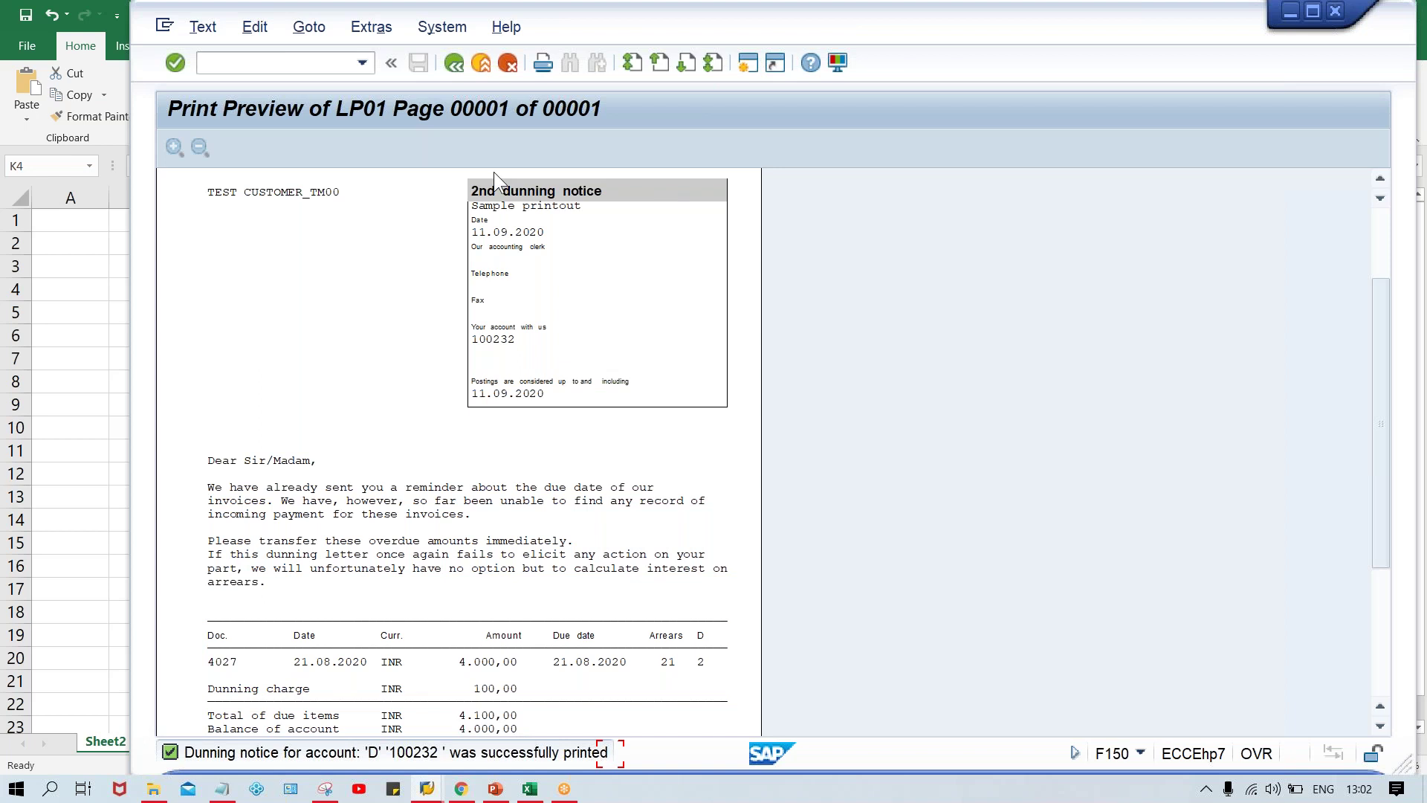
Close the dunning notice preview back to the run status, then select K4:K6 in the Excel tracker.
click(460, 59)
click(461, 59)
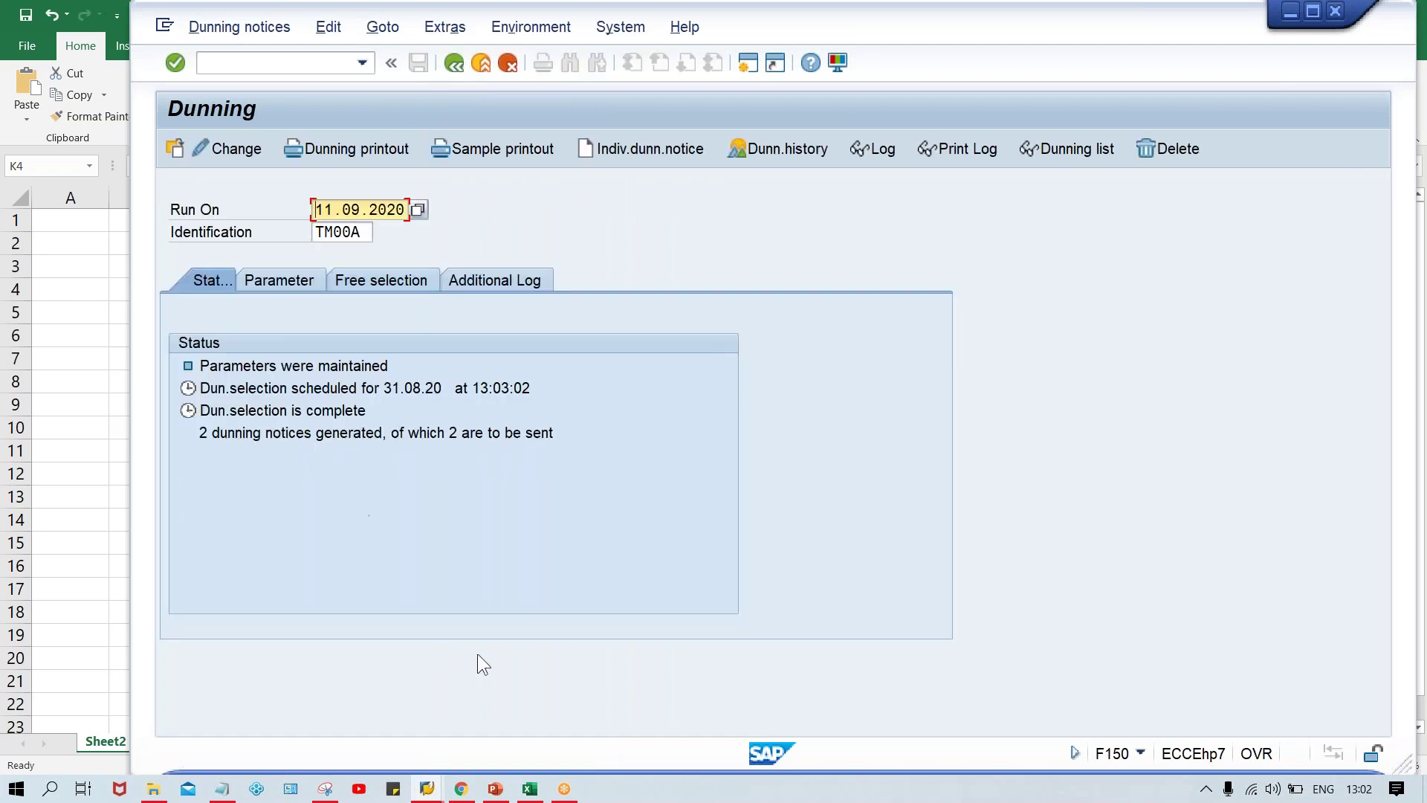
click(530, 789)
click(890, 460)
drag(929, 293, 938, 342)
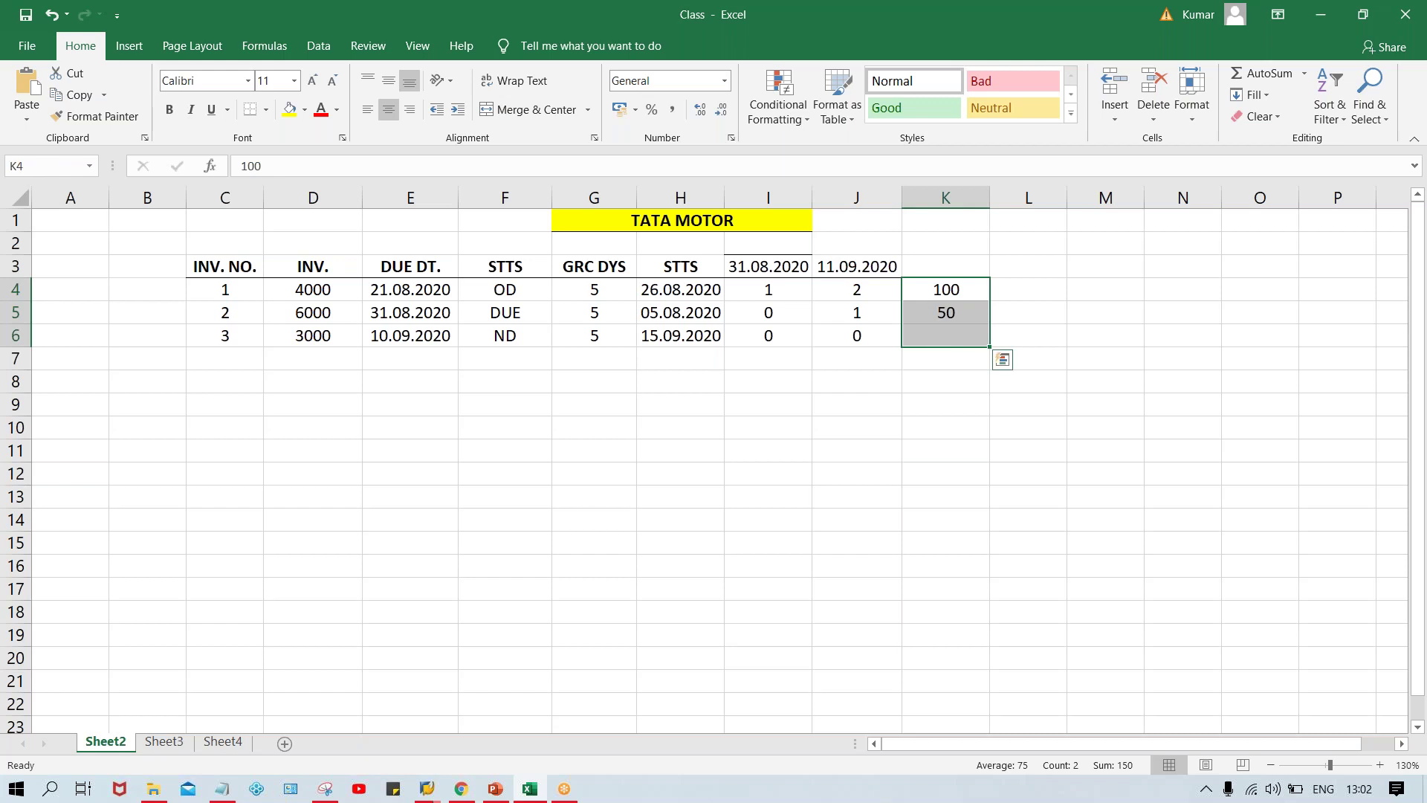
Clear the old charges in K4:K6 and enter the date heading 22.09.2020 in K3.
key(Delete)
click(747, 268)
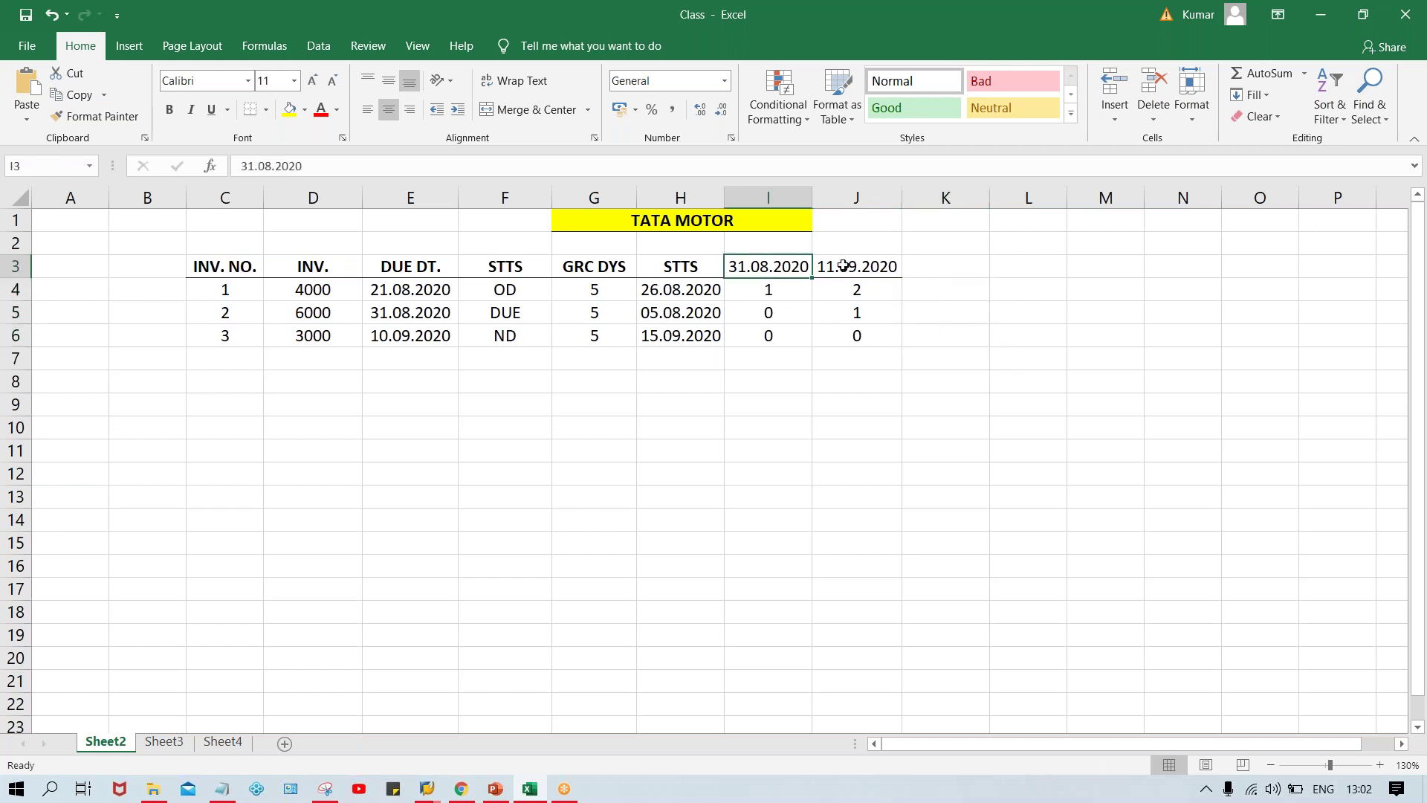
click(847, 266)
click(952, 268)
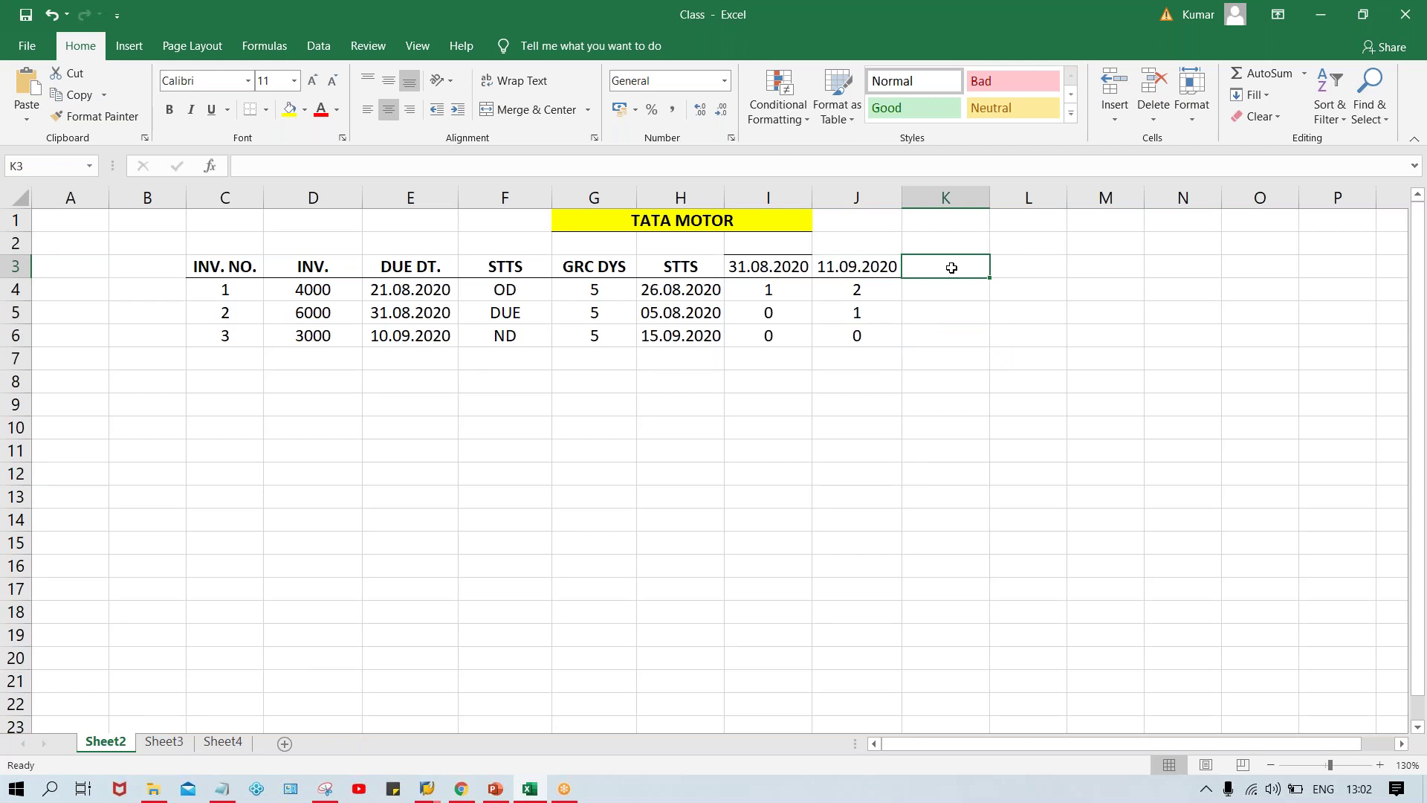
text(22.09.2020)
key(Return)
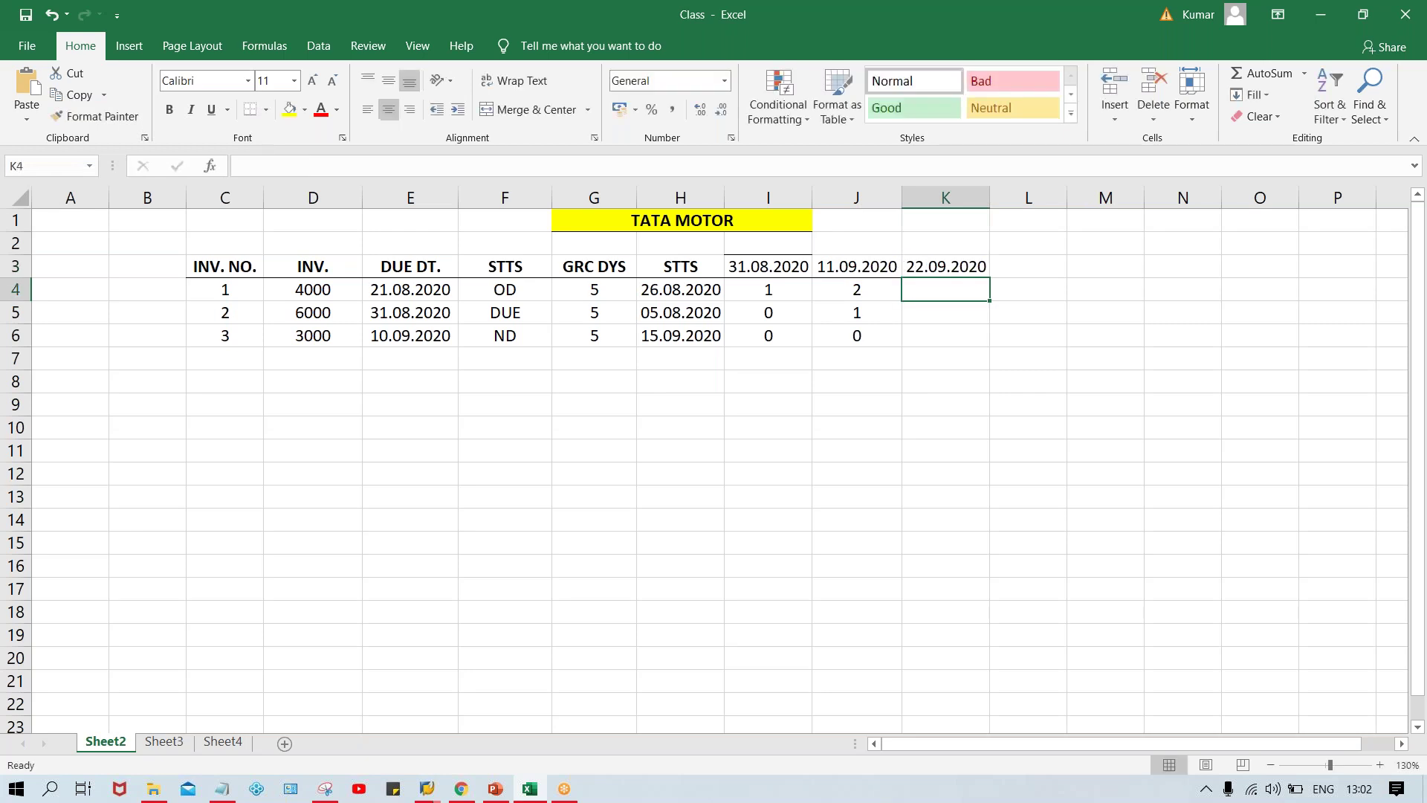
click(945, 267)
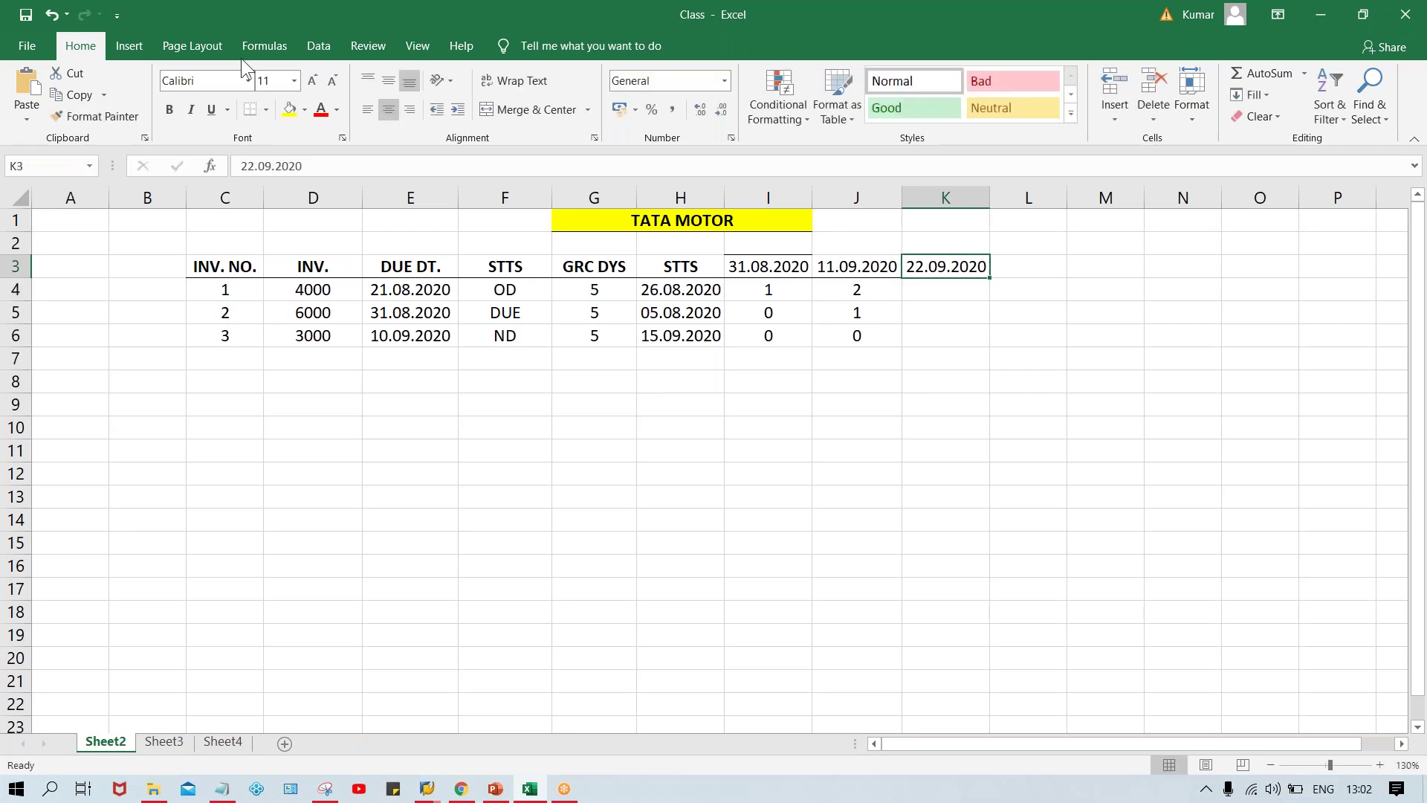
Enter dunning level 1 in K6 for the third invoice.
click(931, 424)
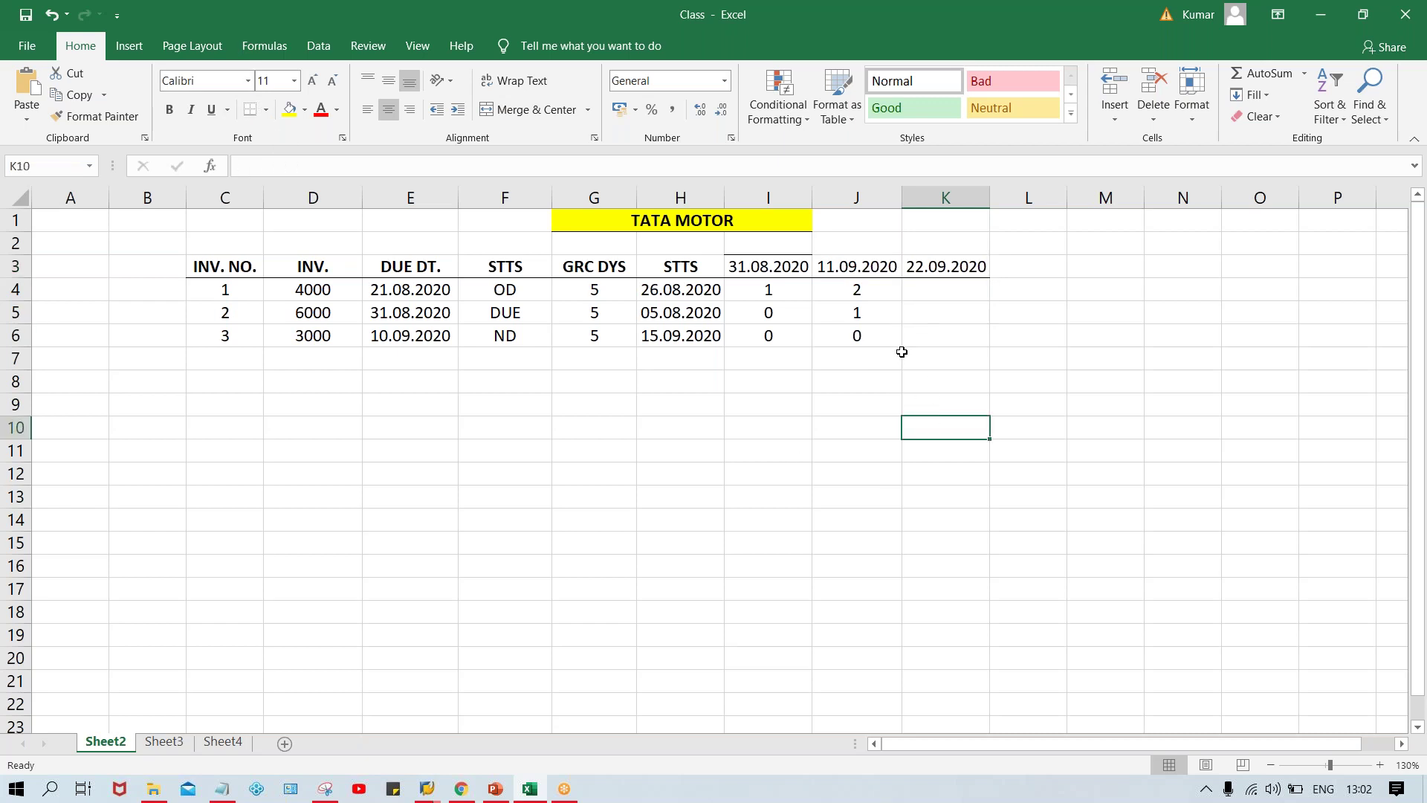
click(934, 344)
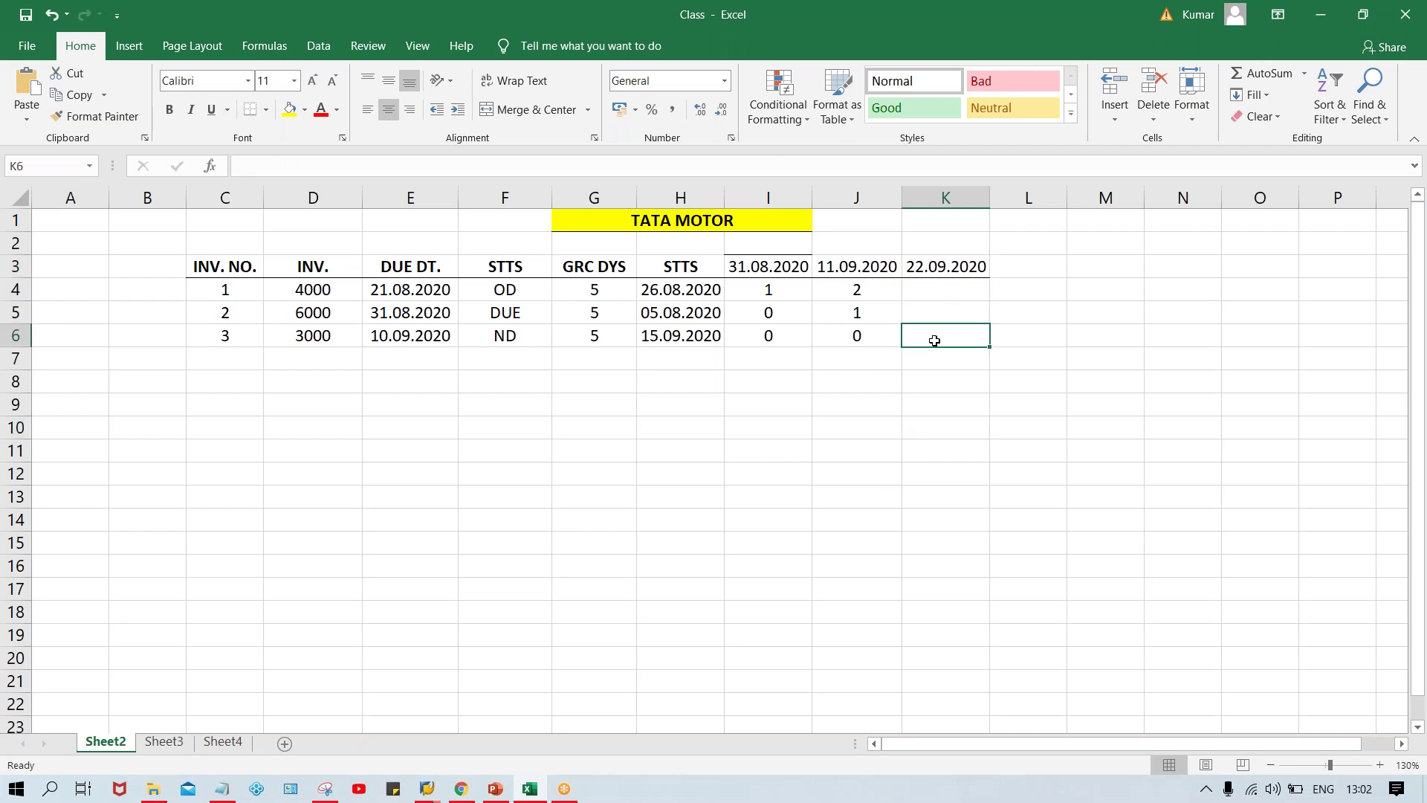
click(684, 341)
click(937, 343)
text(1)
key(Up)
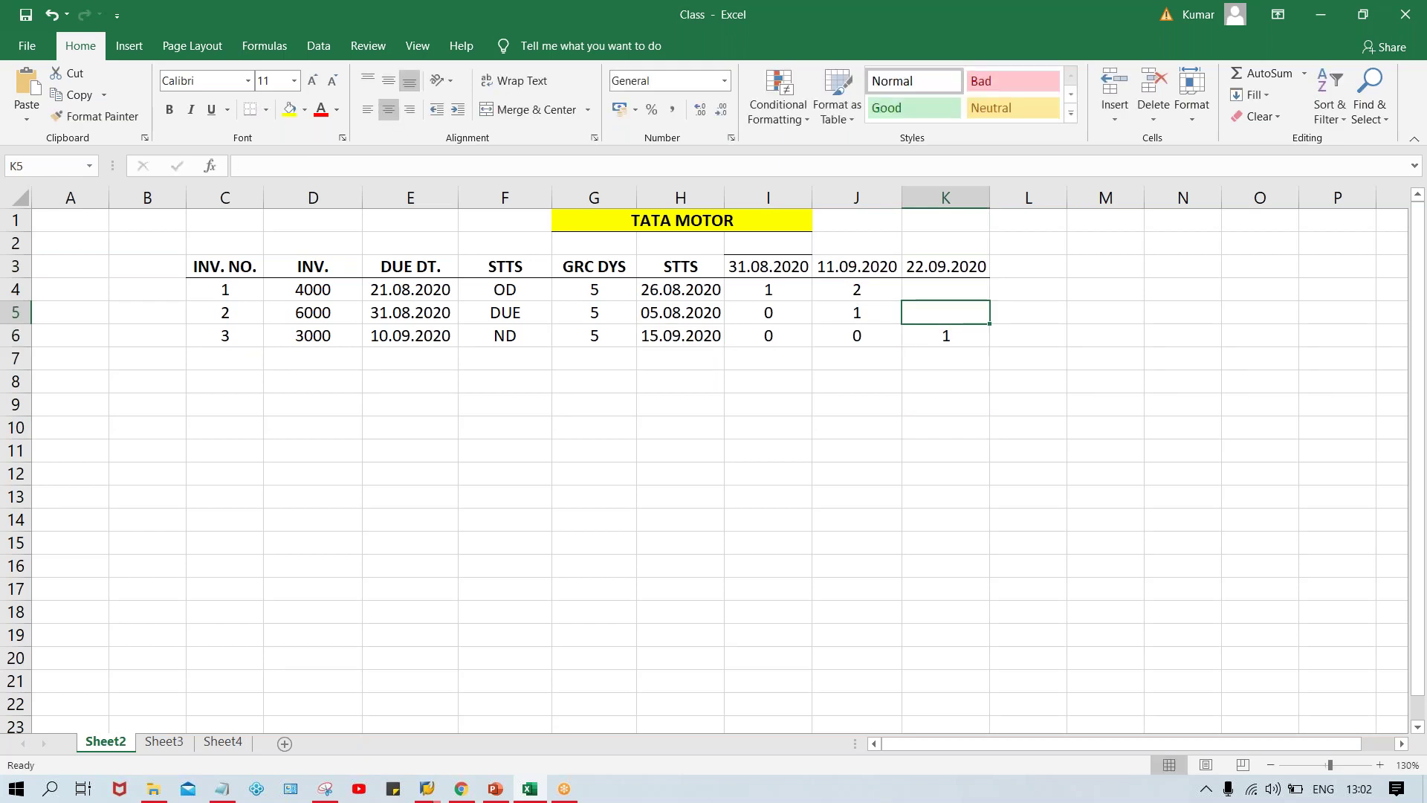
Enter dunning level 2 in K5 for the second invoice.
click(849, 274)
click(938, 250)
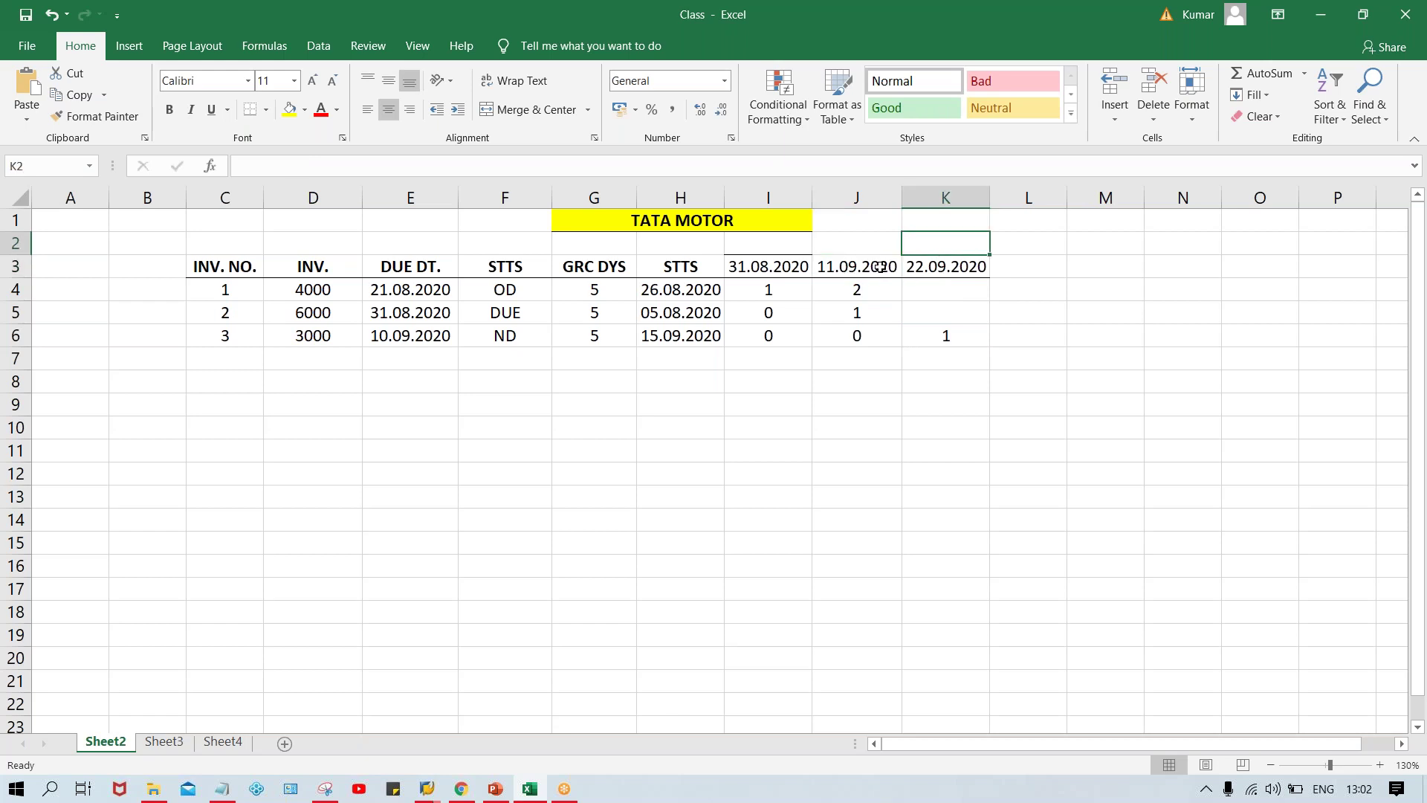
click(943, 268)
click(844, 314)
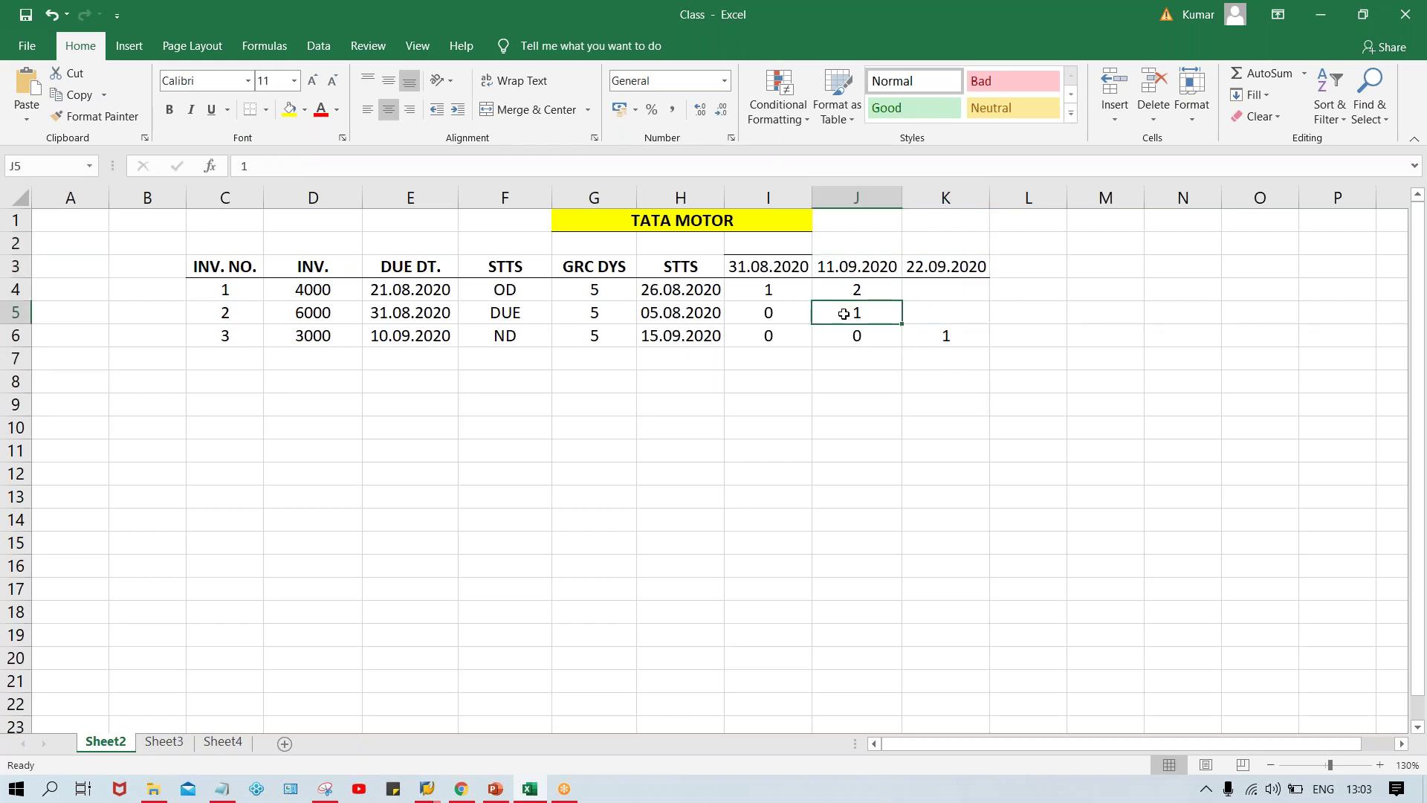
click(933, 306)
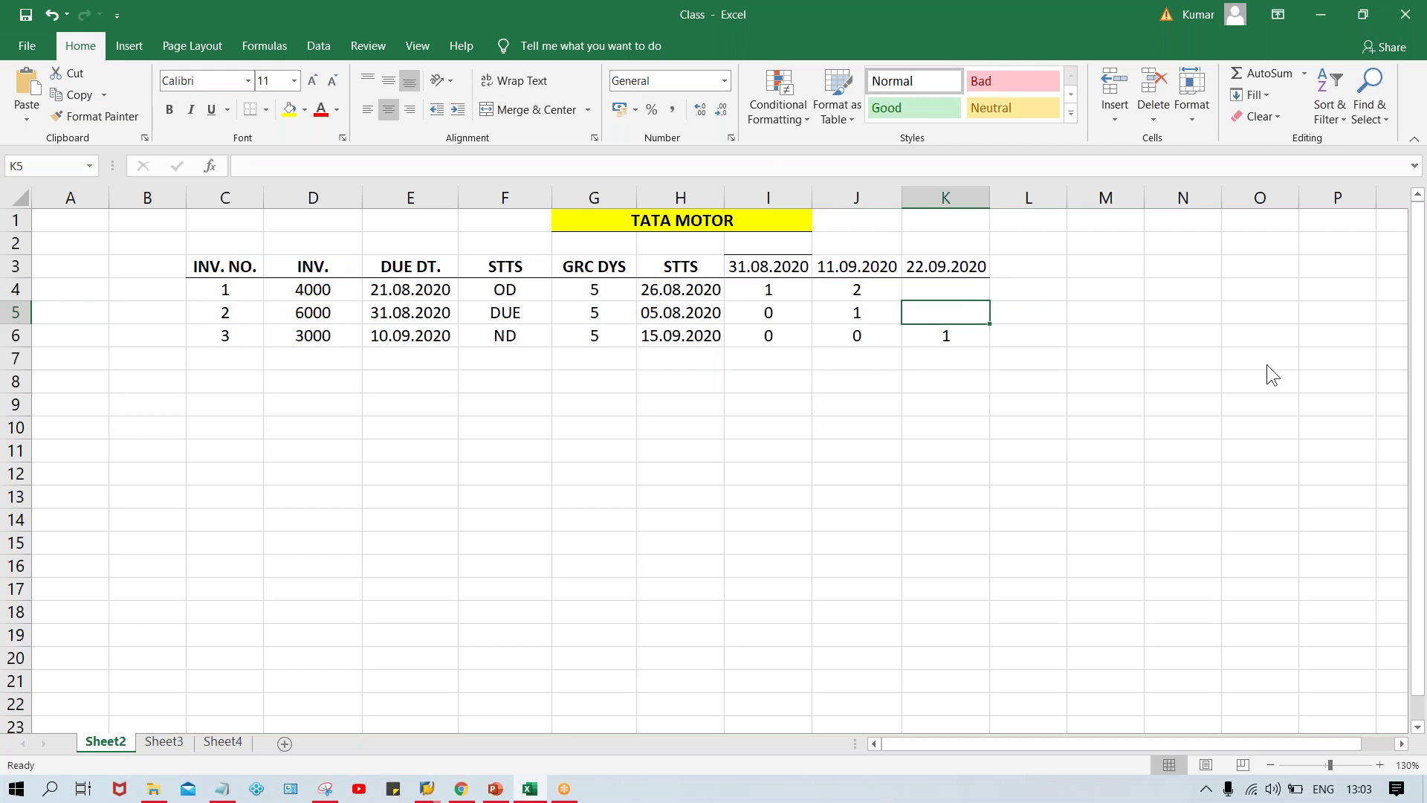
text(2)
key(Up)
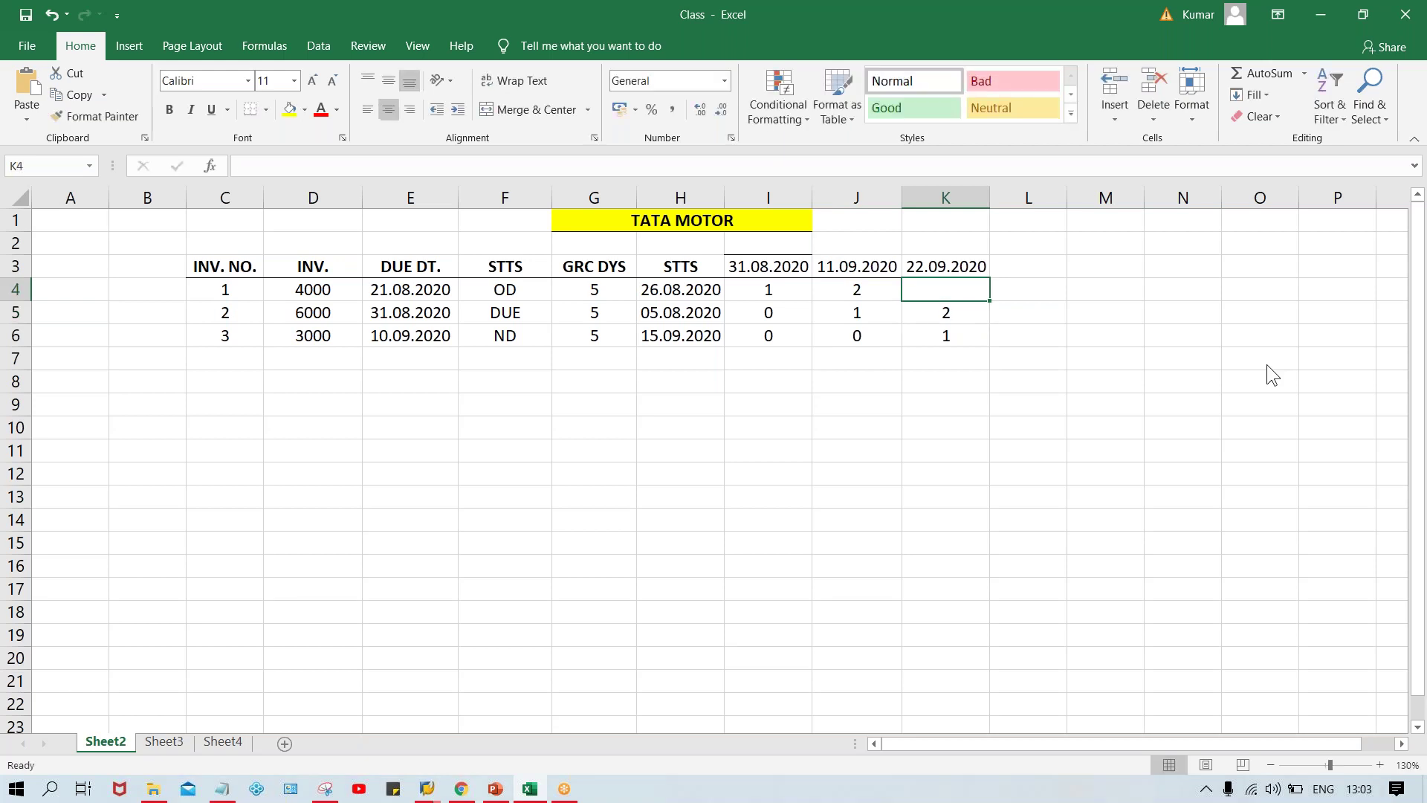
Enter dunning level 3 in K4 for the first invoice.
click(858, 288)
click(948, 292)
text(3)
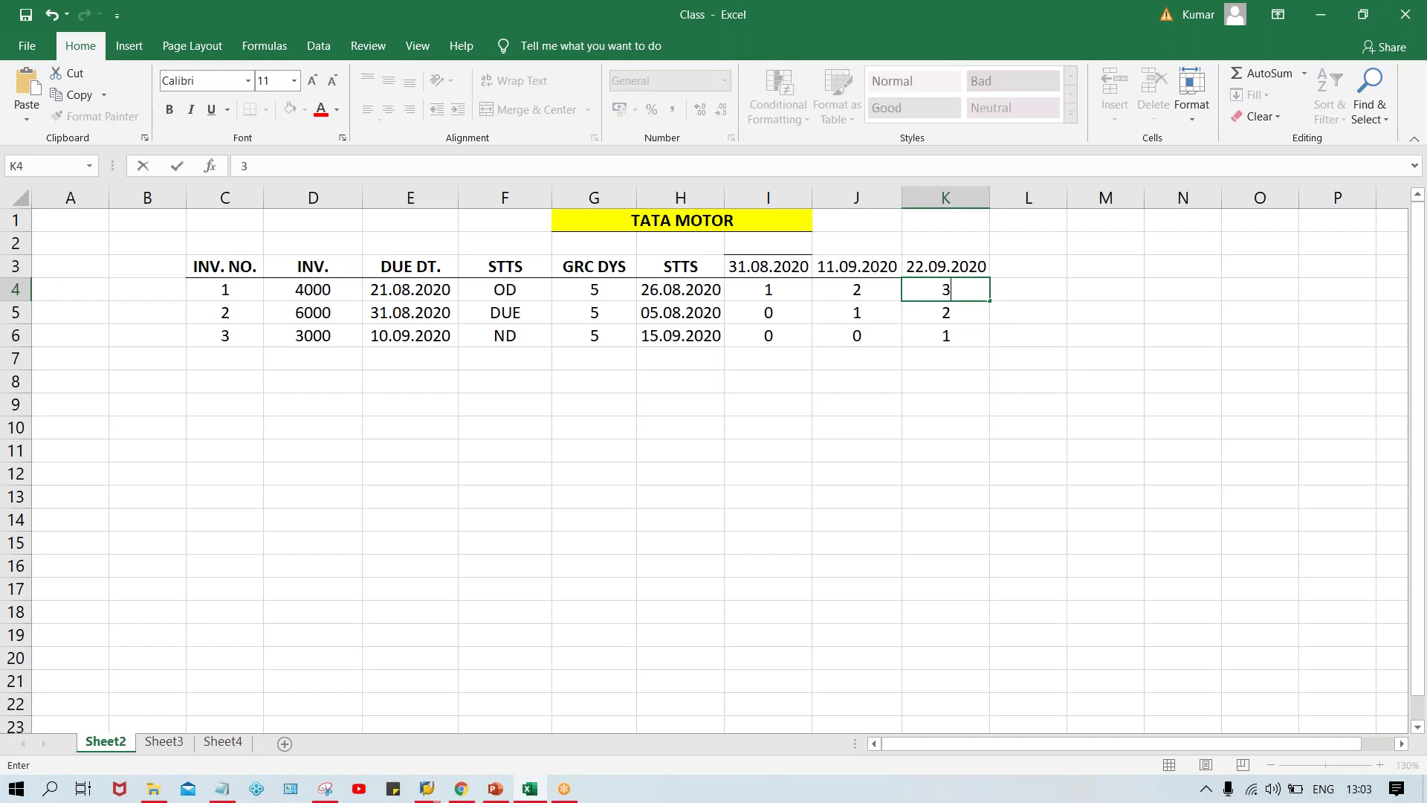
key(Return)
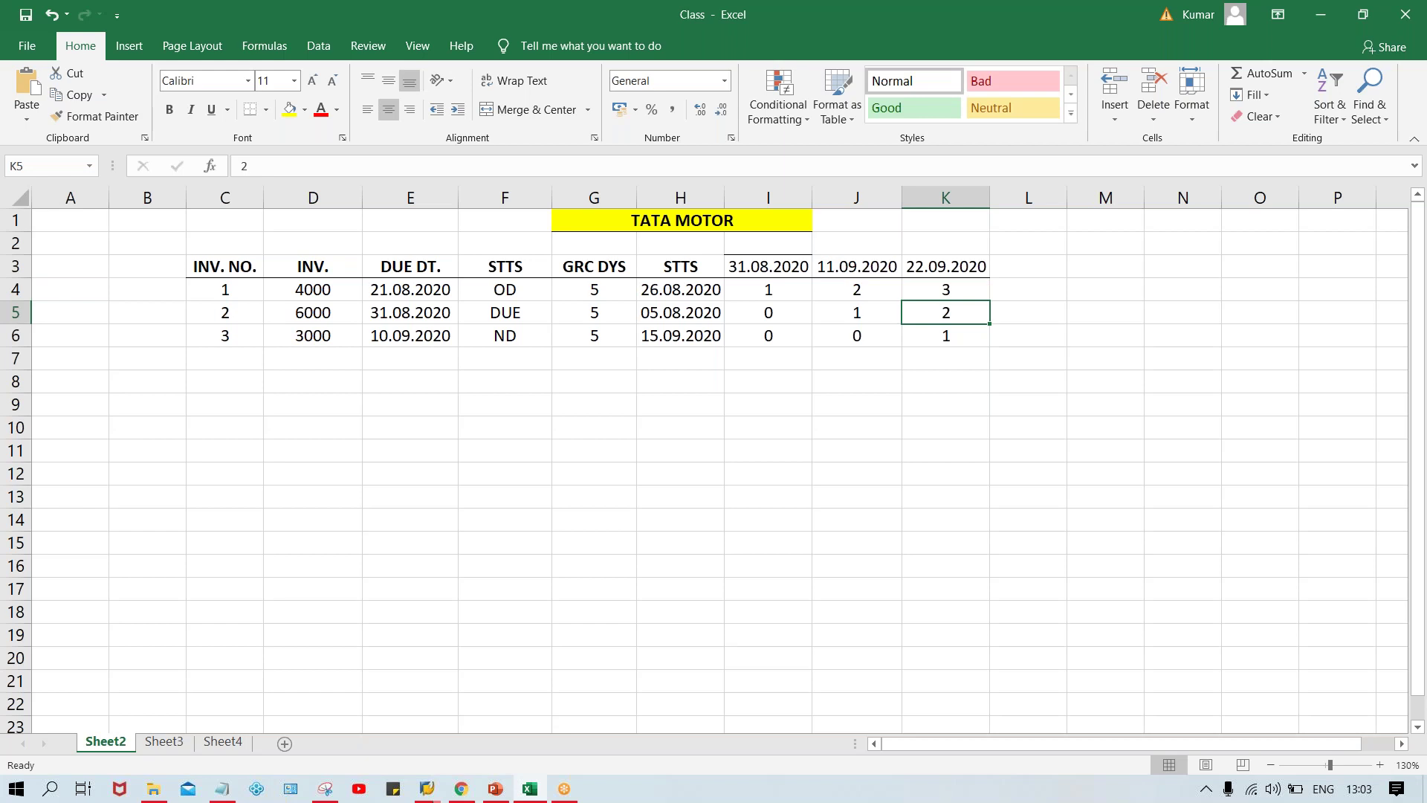
click(936, 366)
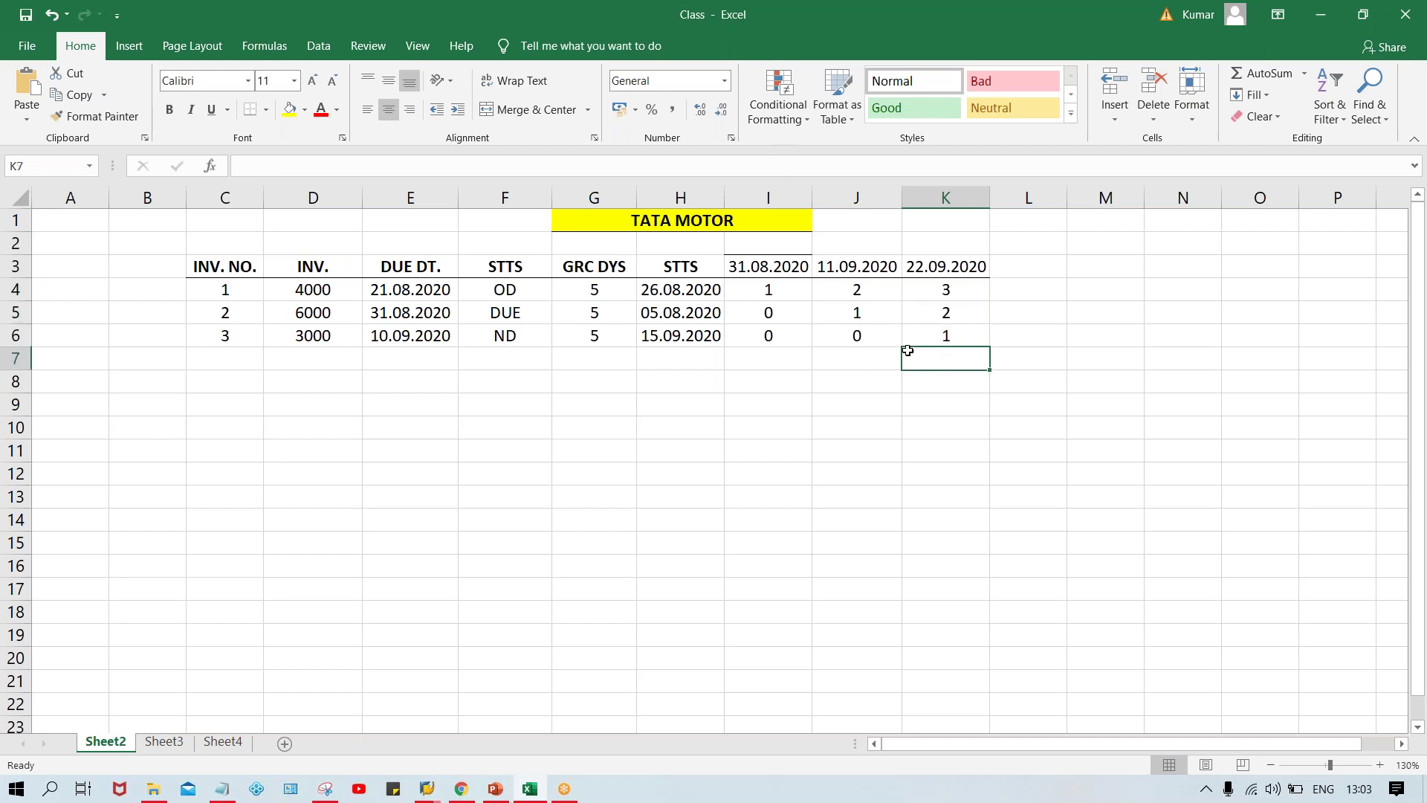
click(954, 288)
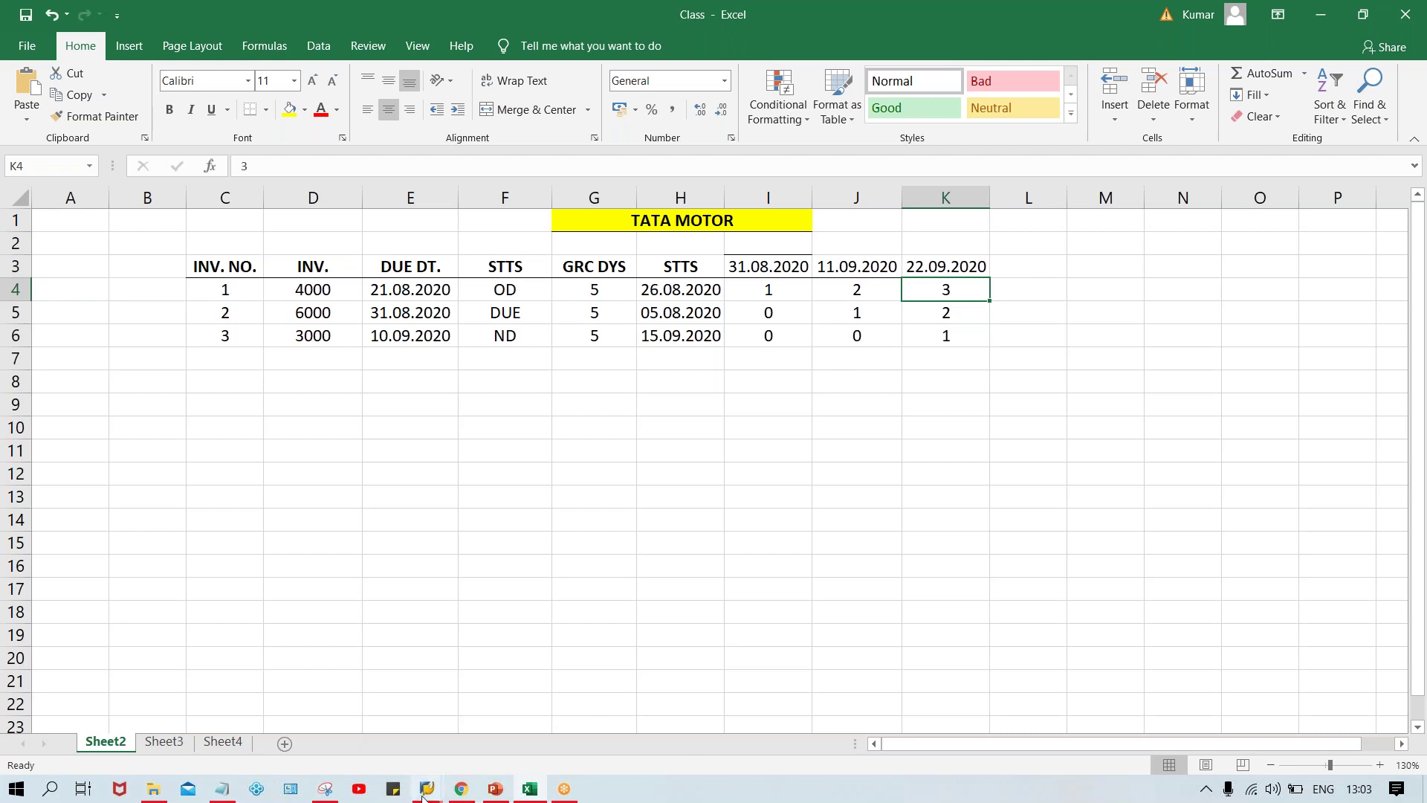
Open a new SAP session and start transaction FBL5N.
mouse_move(431, 791)
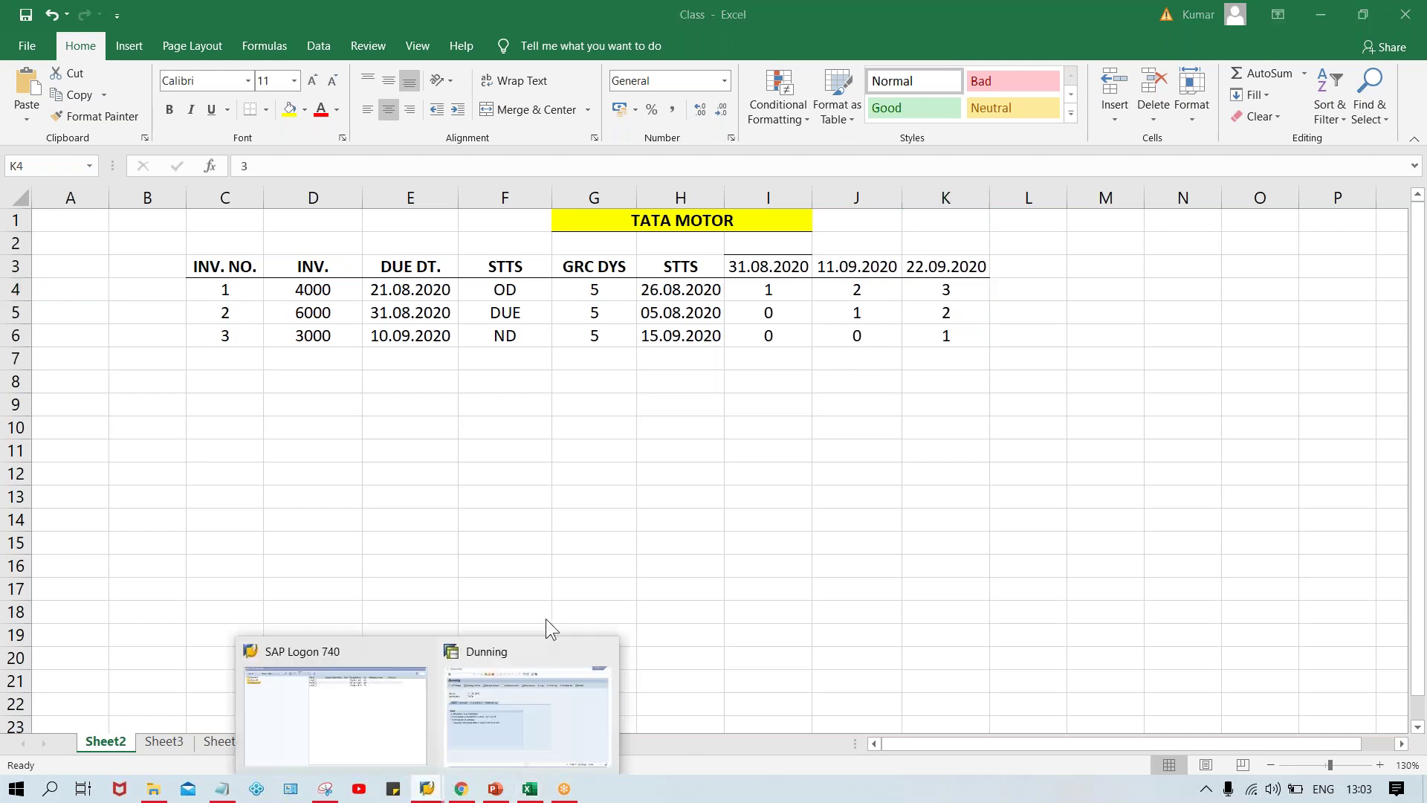
click(518, 725)
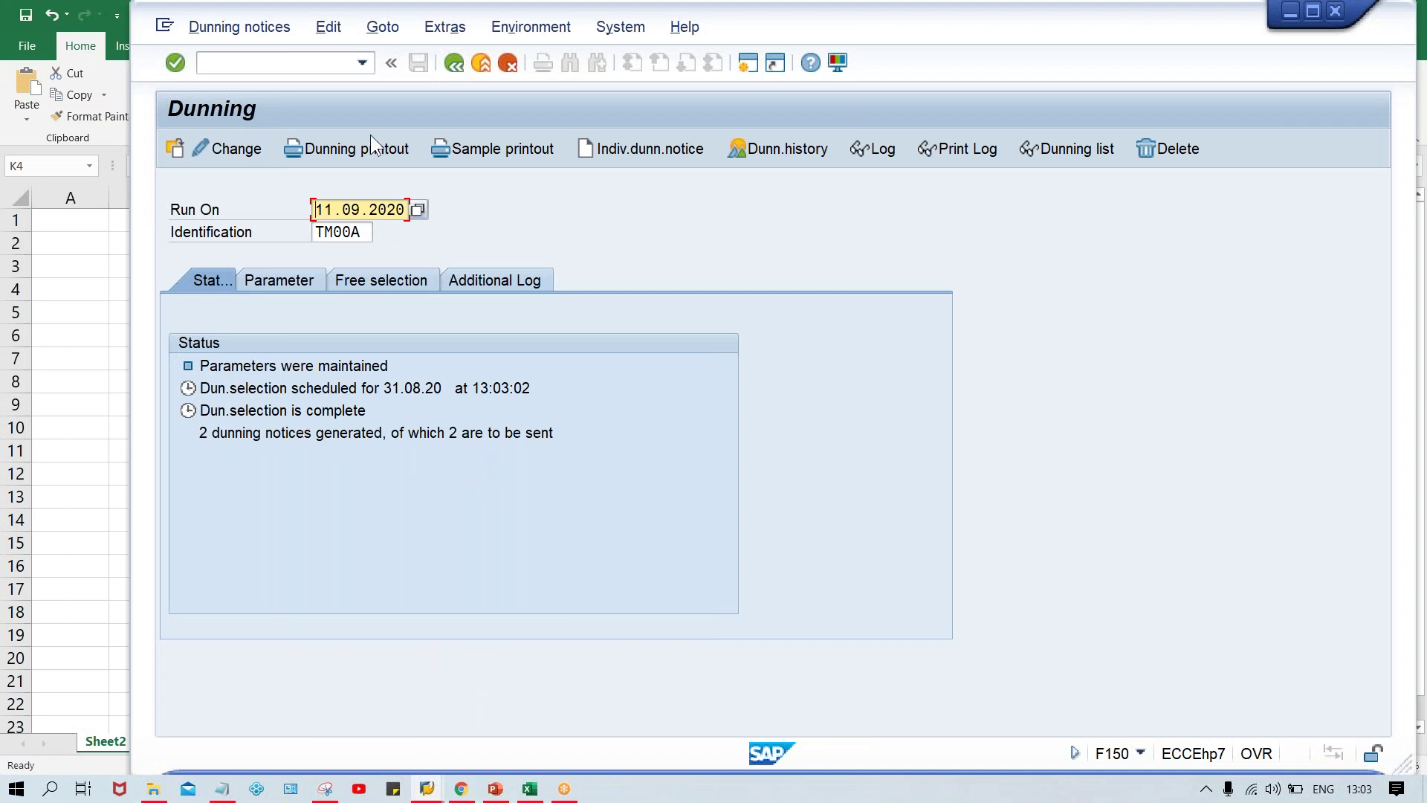
click(748, 62)
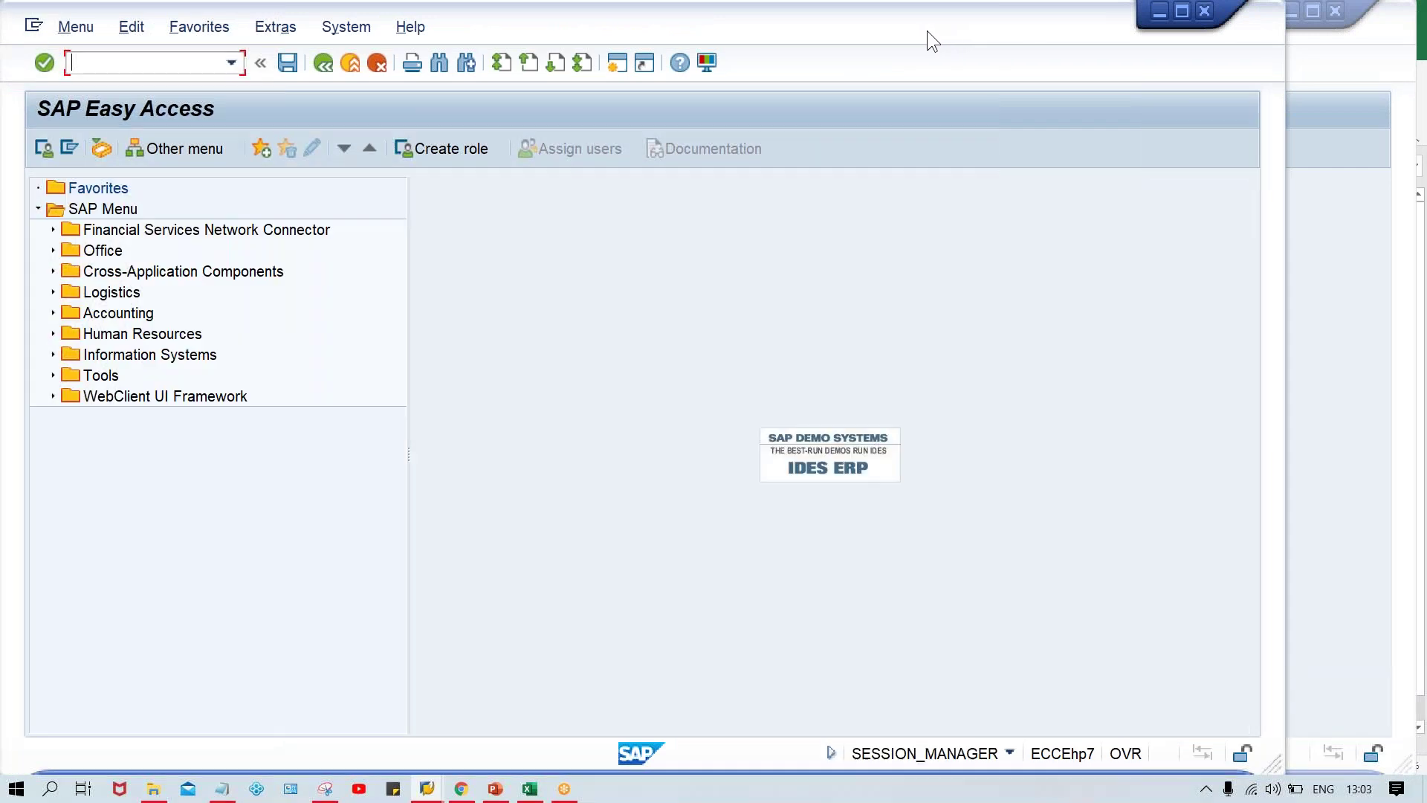
drag(929, 31, 1022, 33)
text(GF)
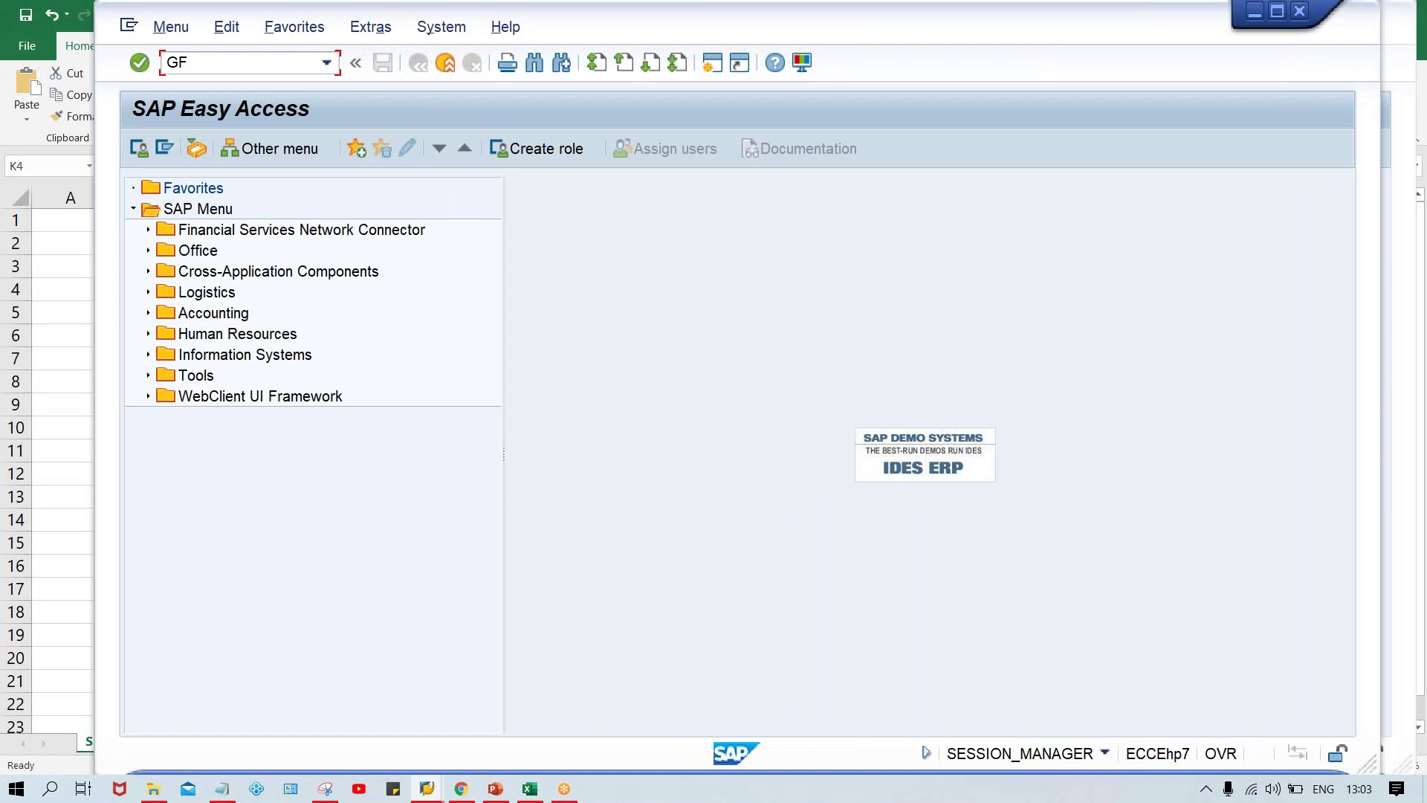
key(BackSpace)
key(BackSpace)
text(FBL5N)
key(Return)
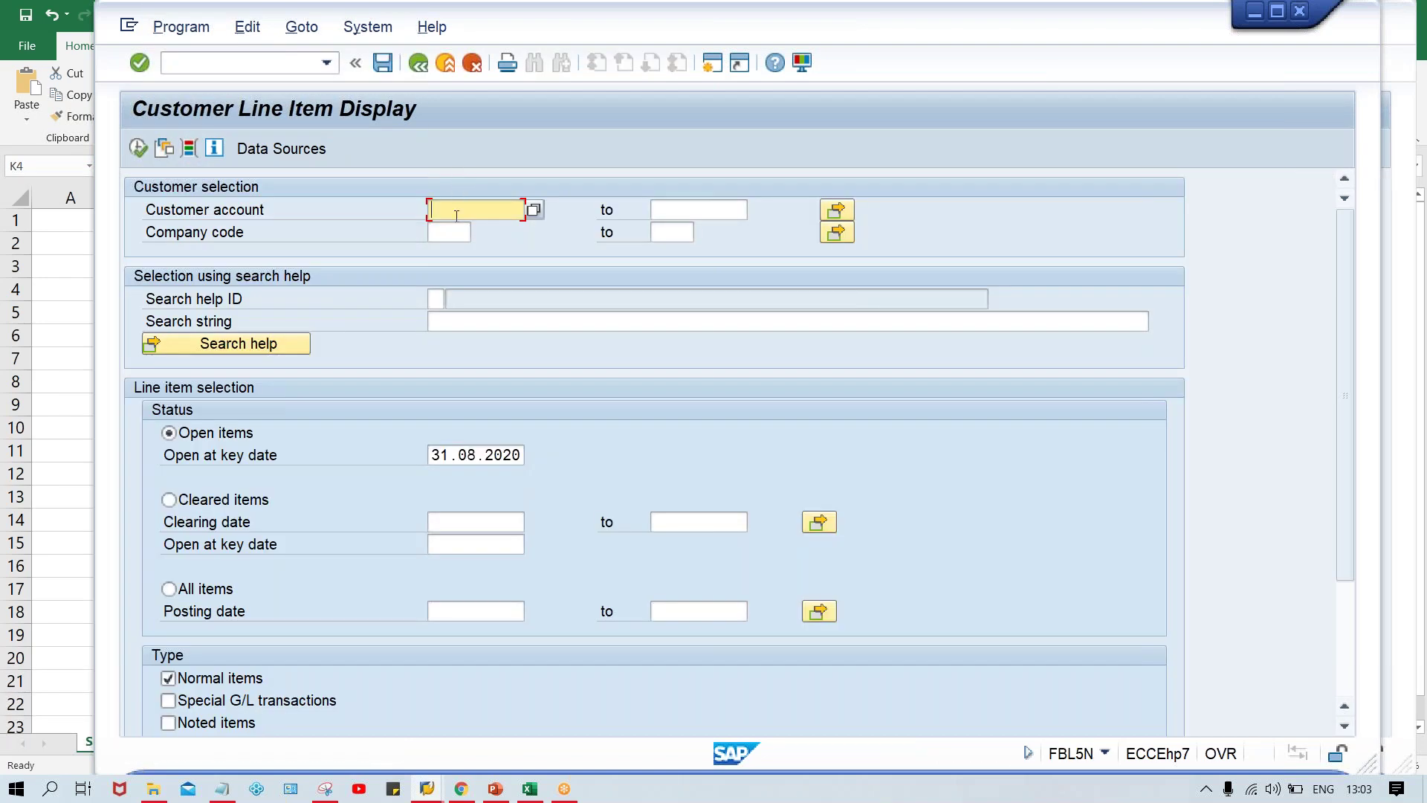
Run the line item report for the customer account in company code TM00 with all items.
key(Down)
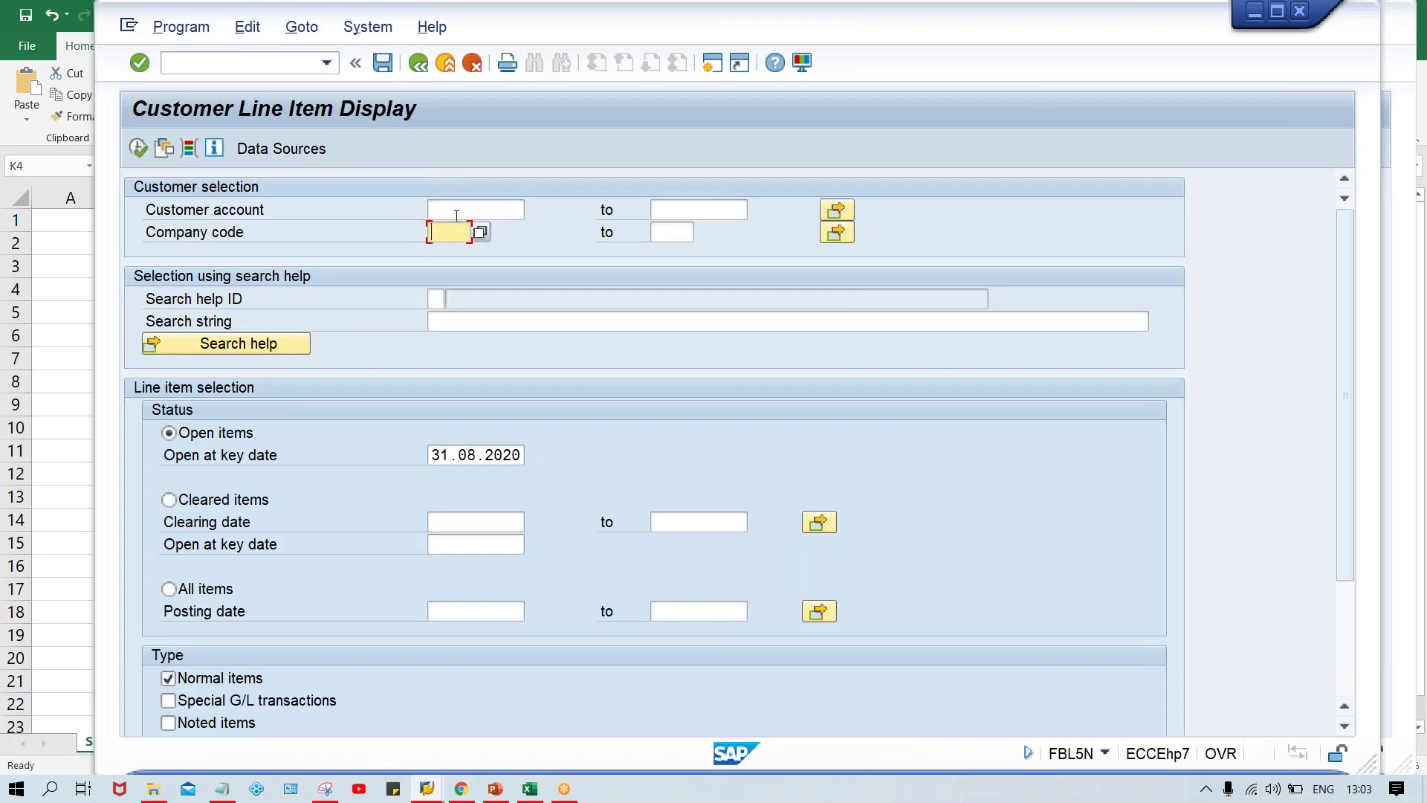
text(TM00)
click(456, 211)
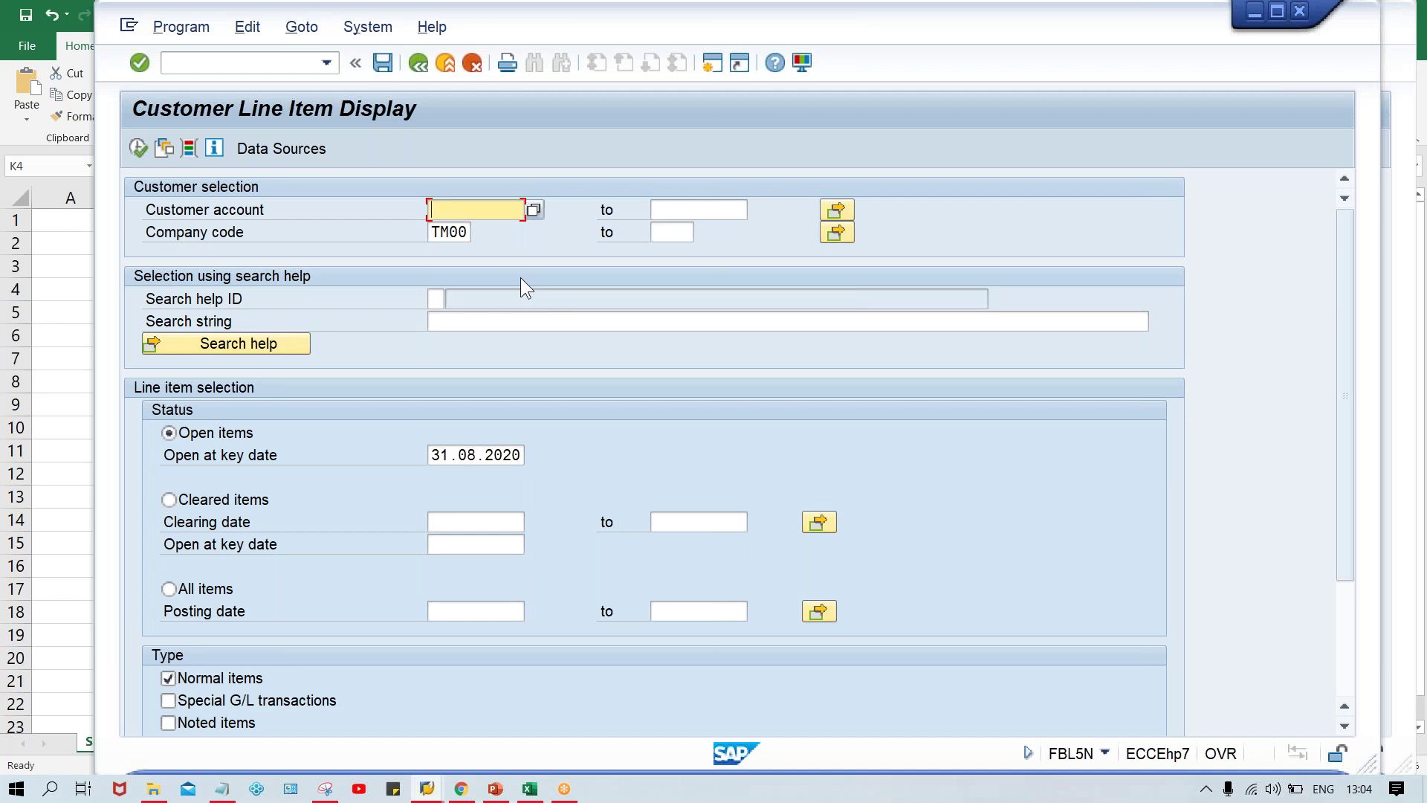
text(100232)
click(192, 593)
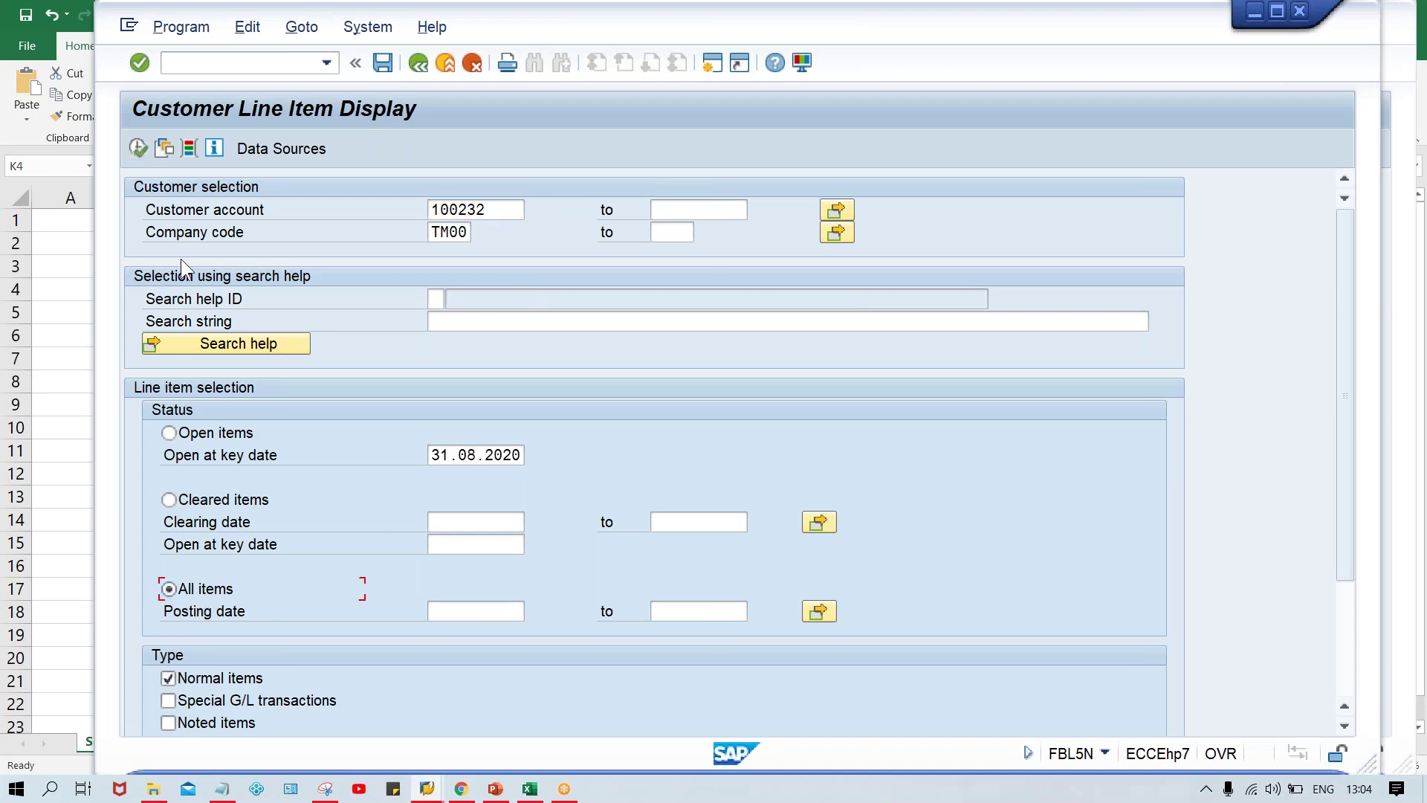
click(139, 147)
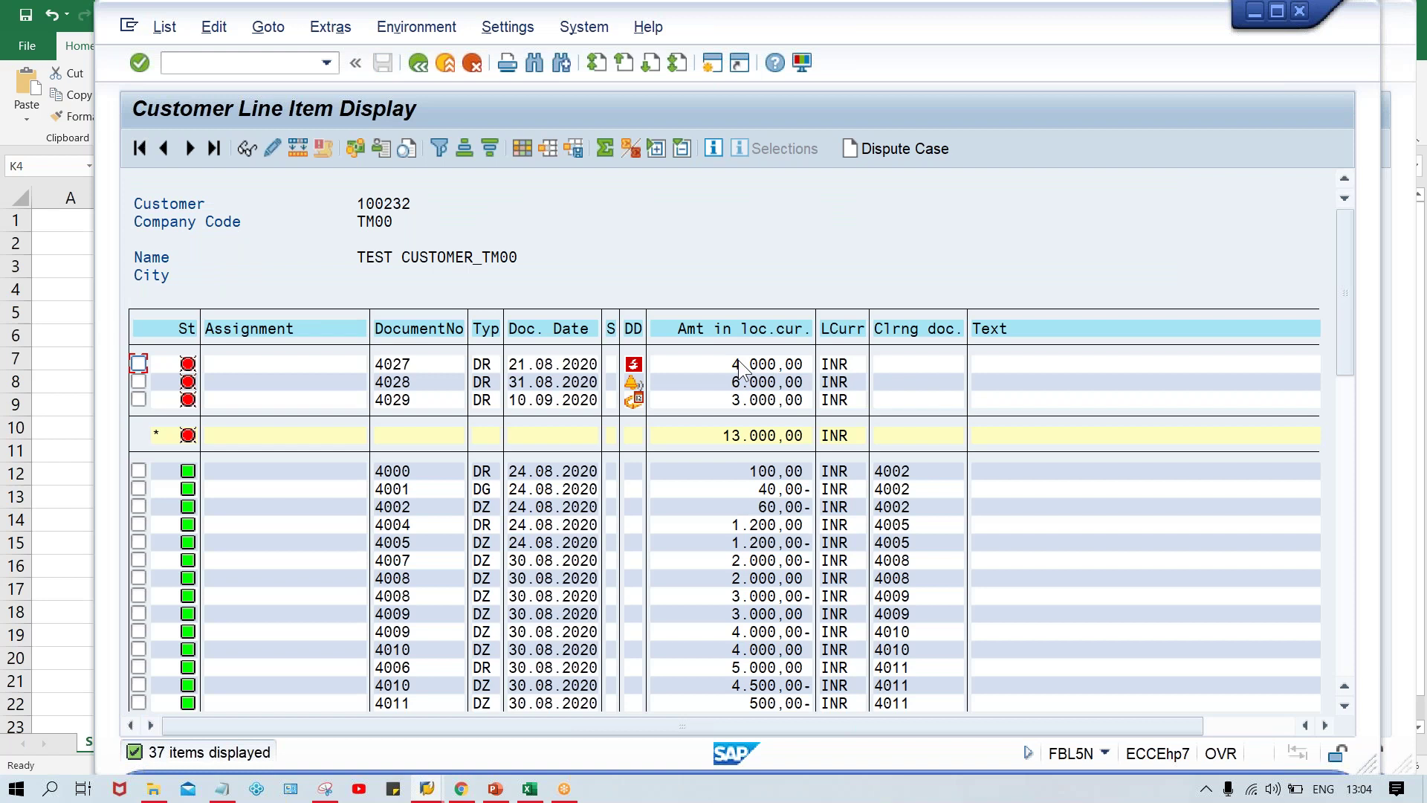
Open invoice 4027's line item to check its last dunned date 31.08.2020 and level.
click(734, 385)
click(734, 364)
double_click(735, 364)
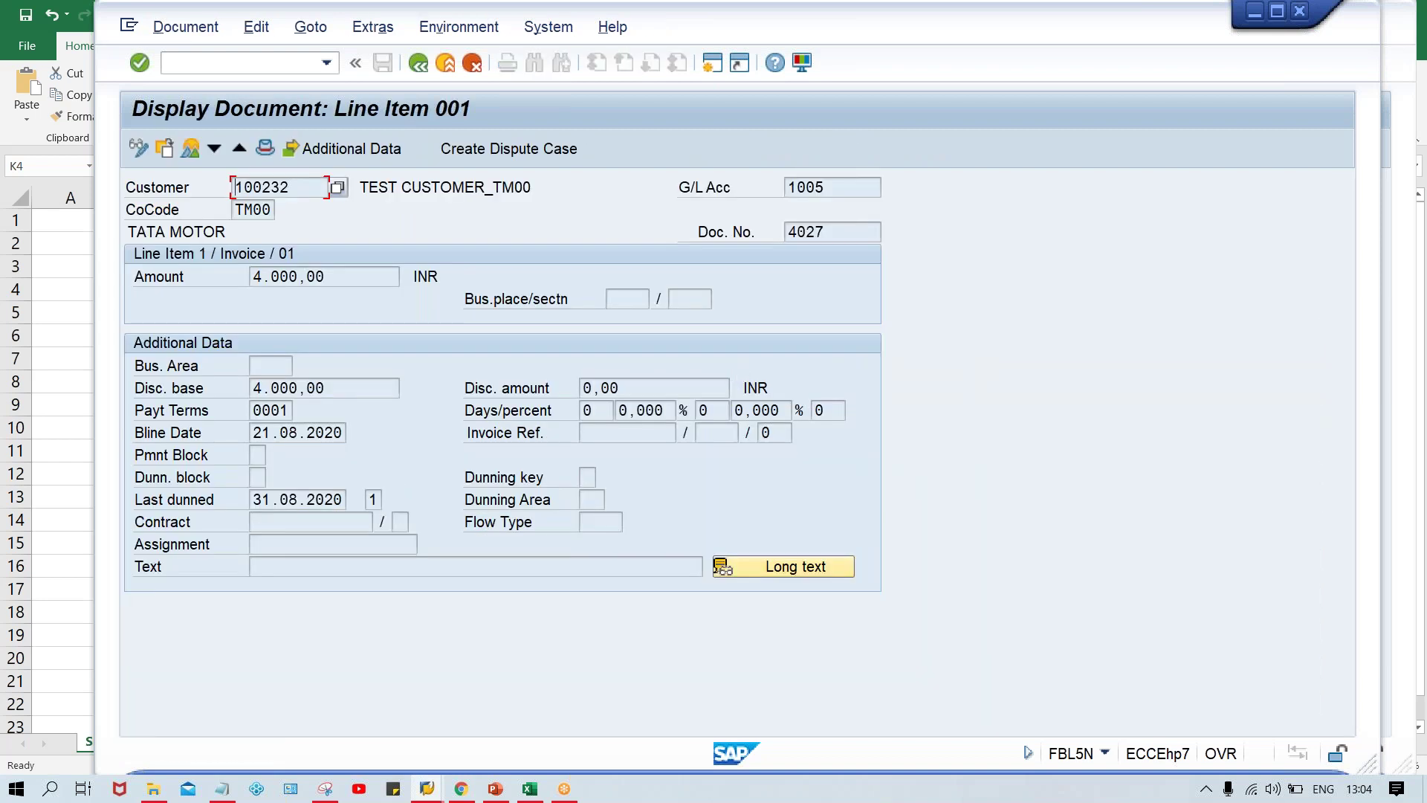
drag(254, 496, 368, 520)
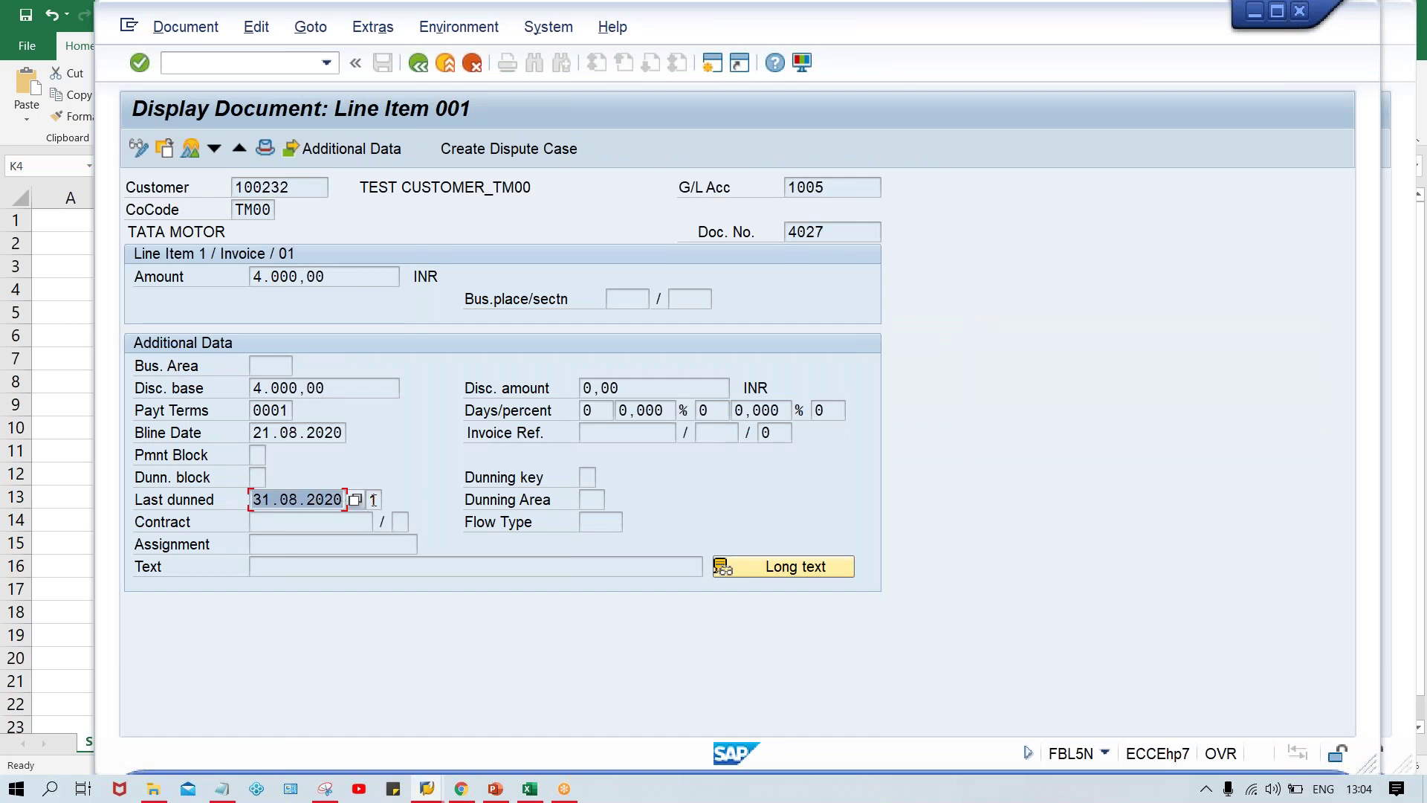
key(Tab)
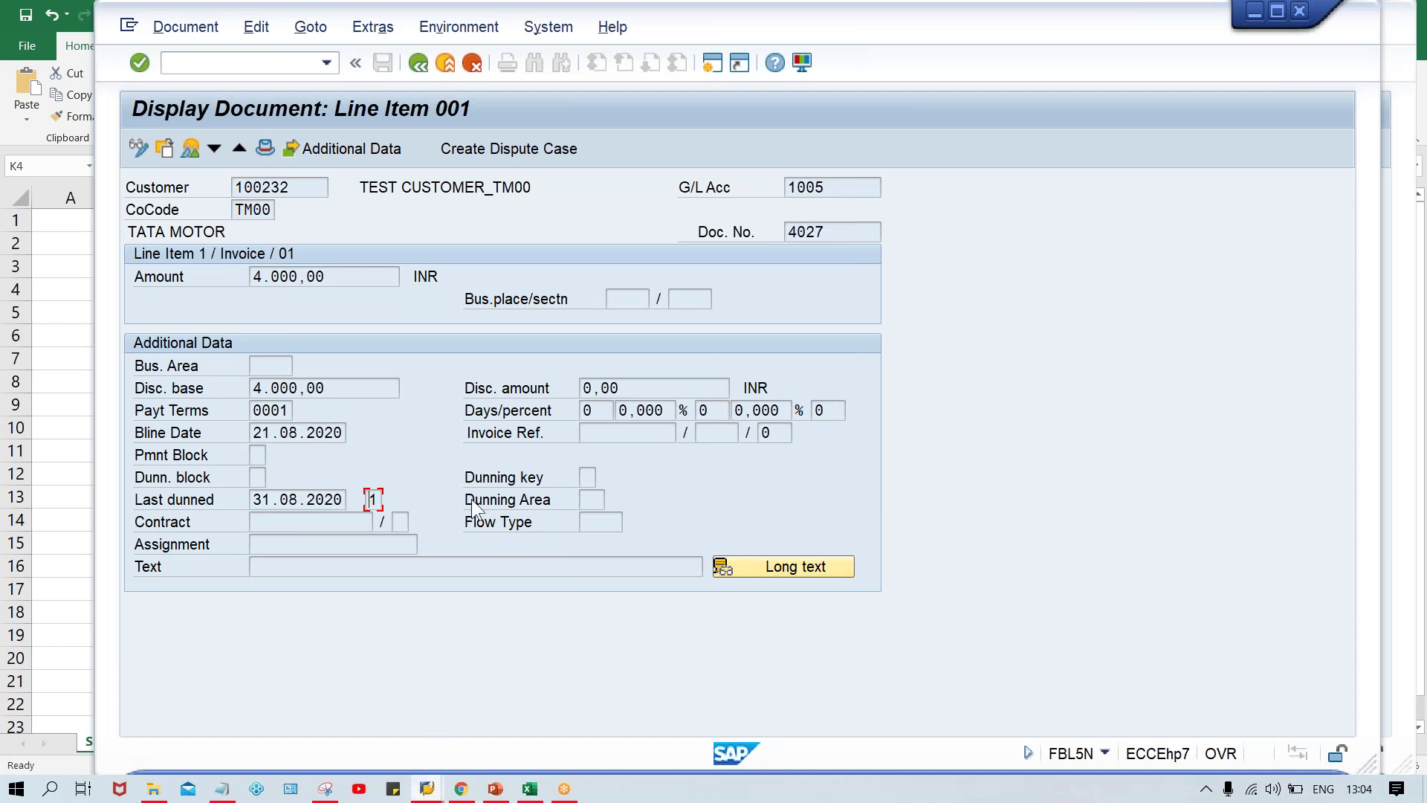
click(408, 64)
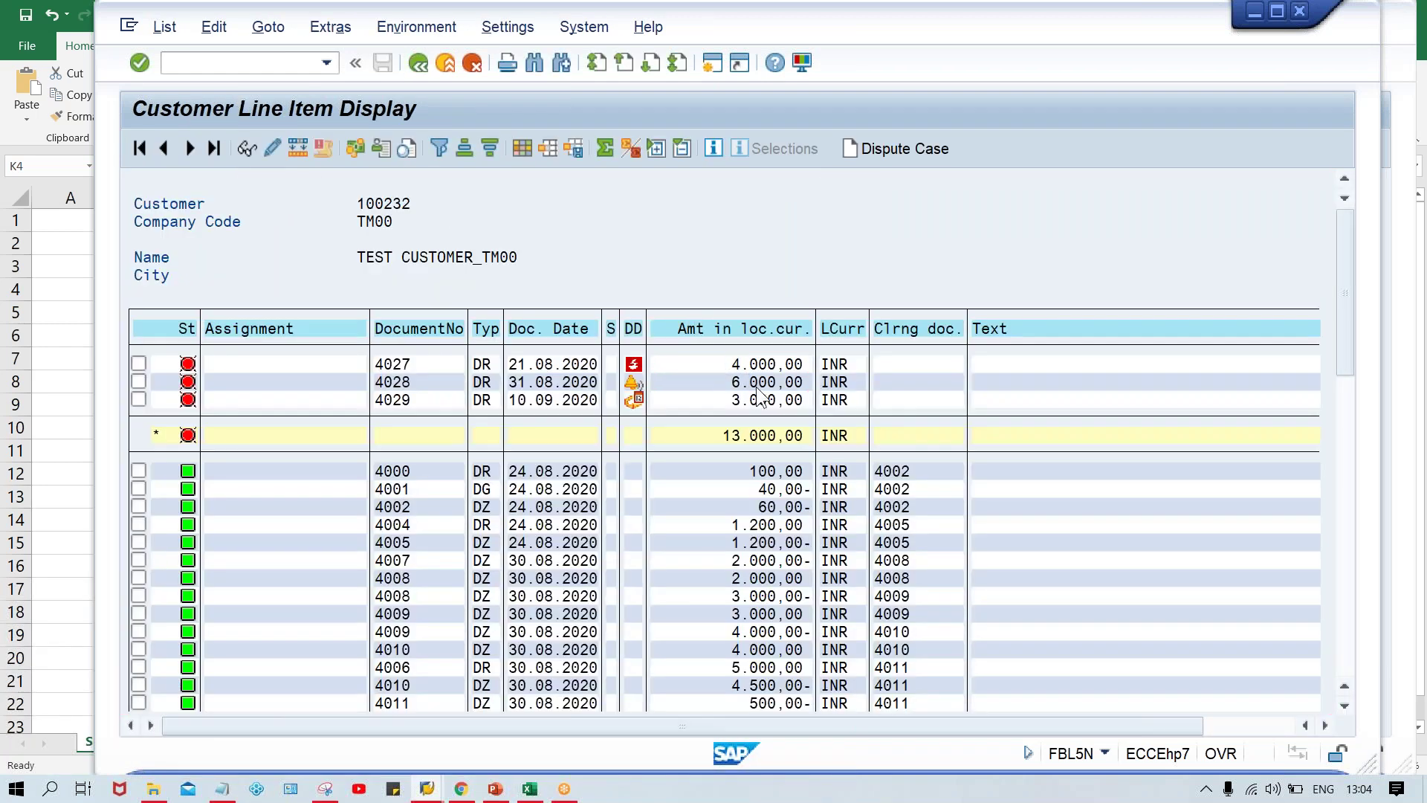
Check invoice 4028's line item details, then return to the 11.09.2020 dunning run window.
double_click(758, 384)
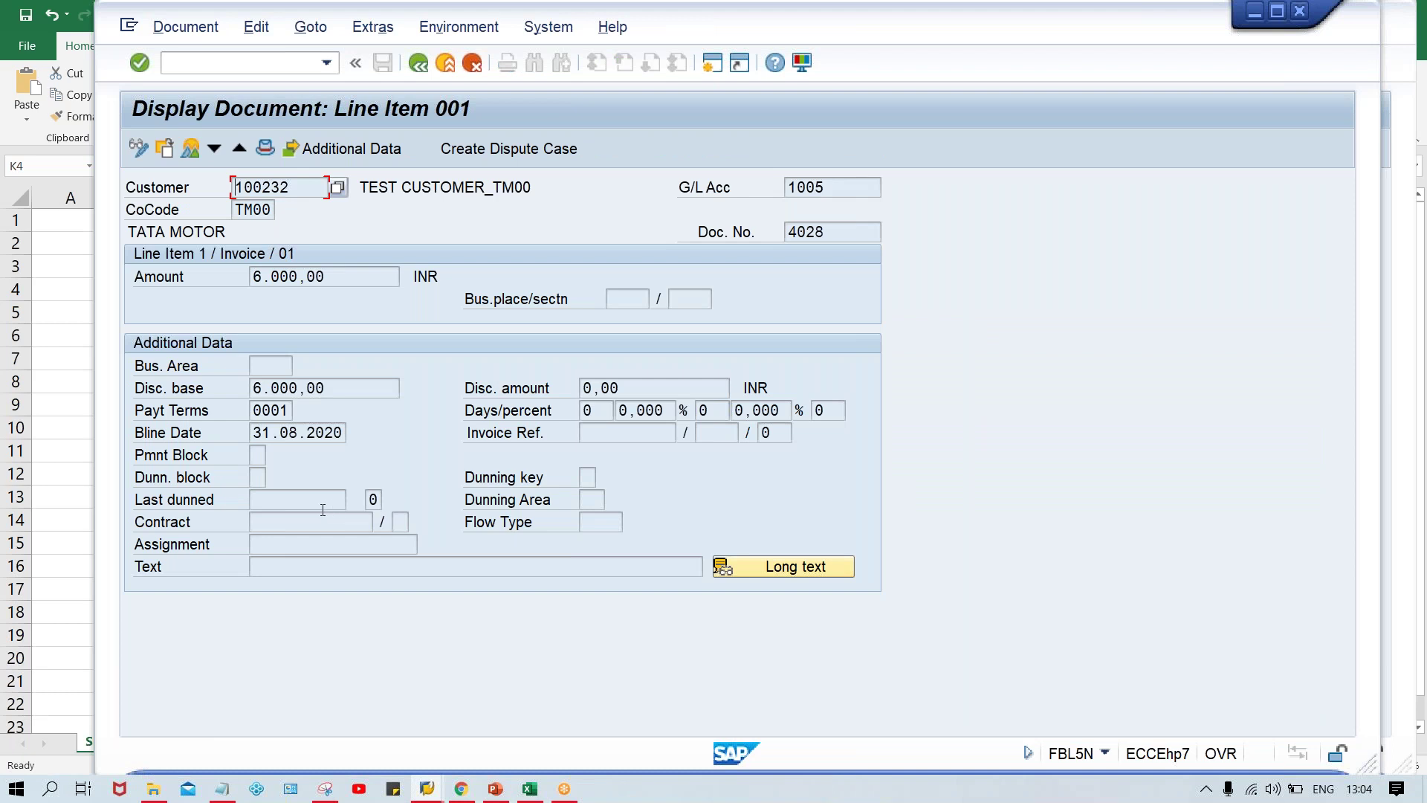
click(418, 64)
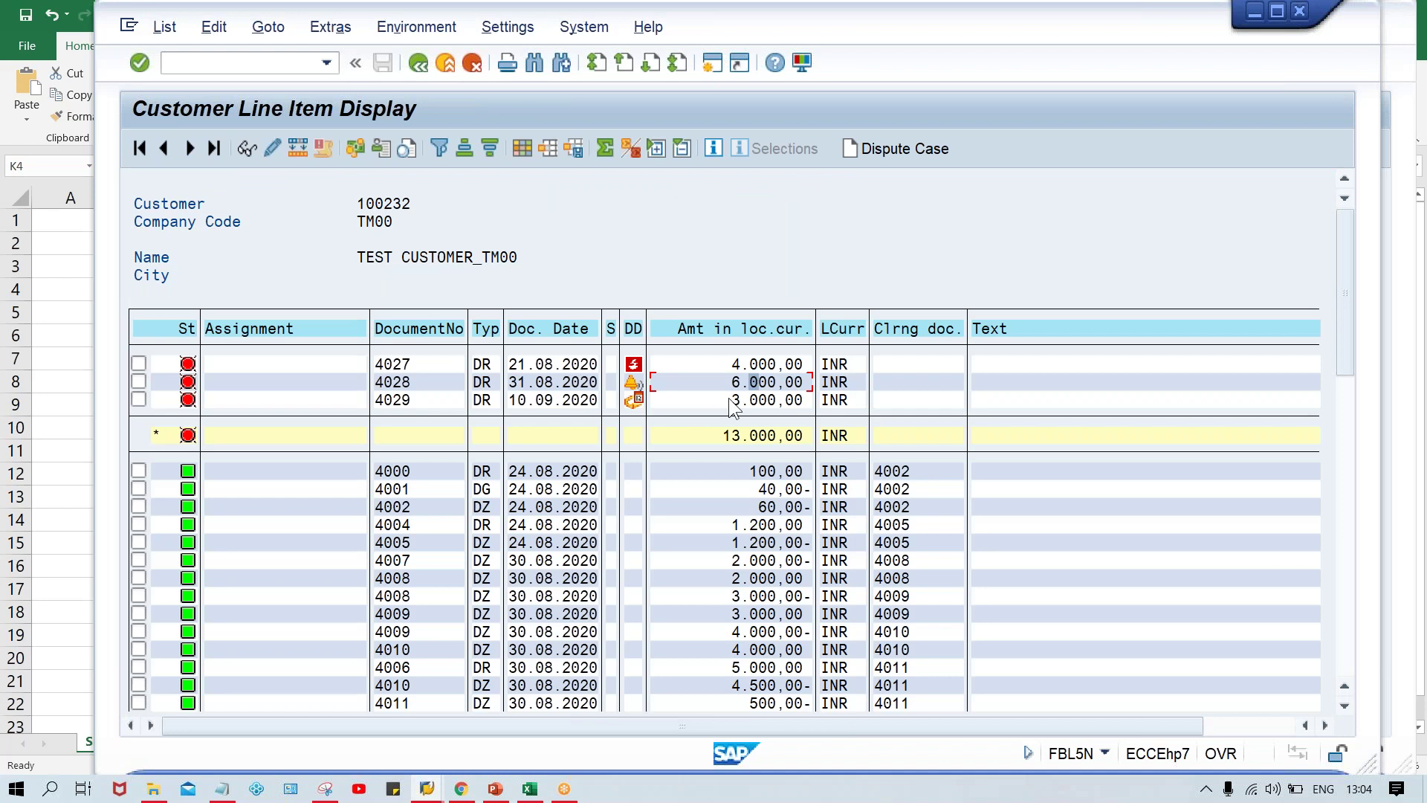
click(729, 399)
mouse_move(420, 798)
click(490, 733)
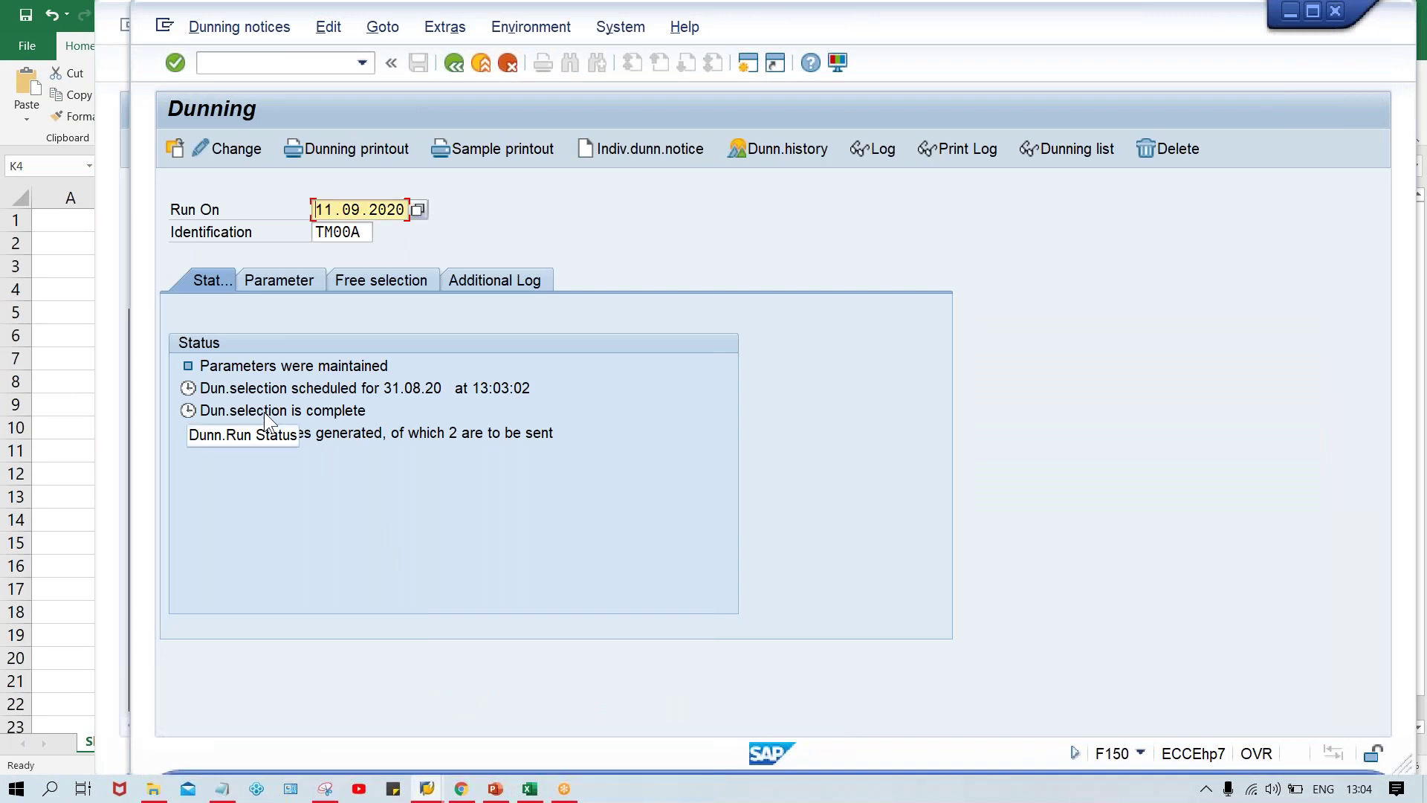
Print the generated dunning notices and refresh the dunning run status.
click(324, 151)
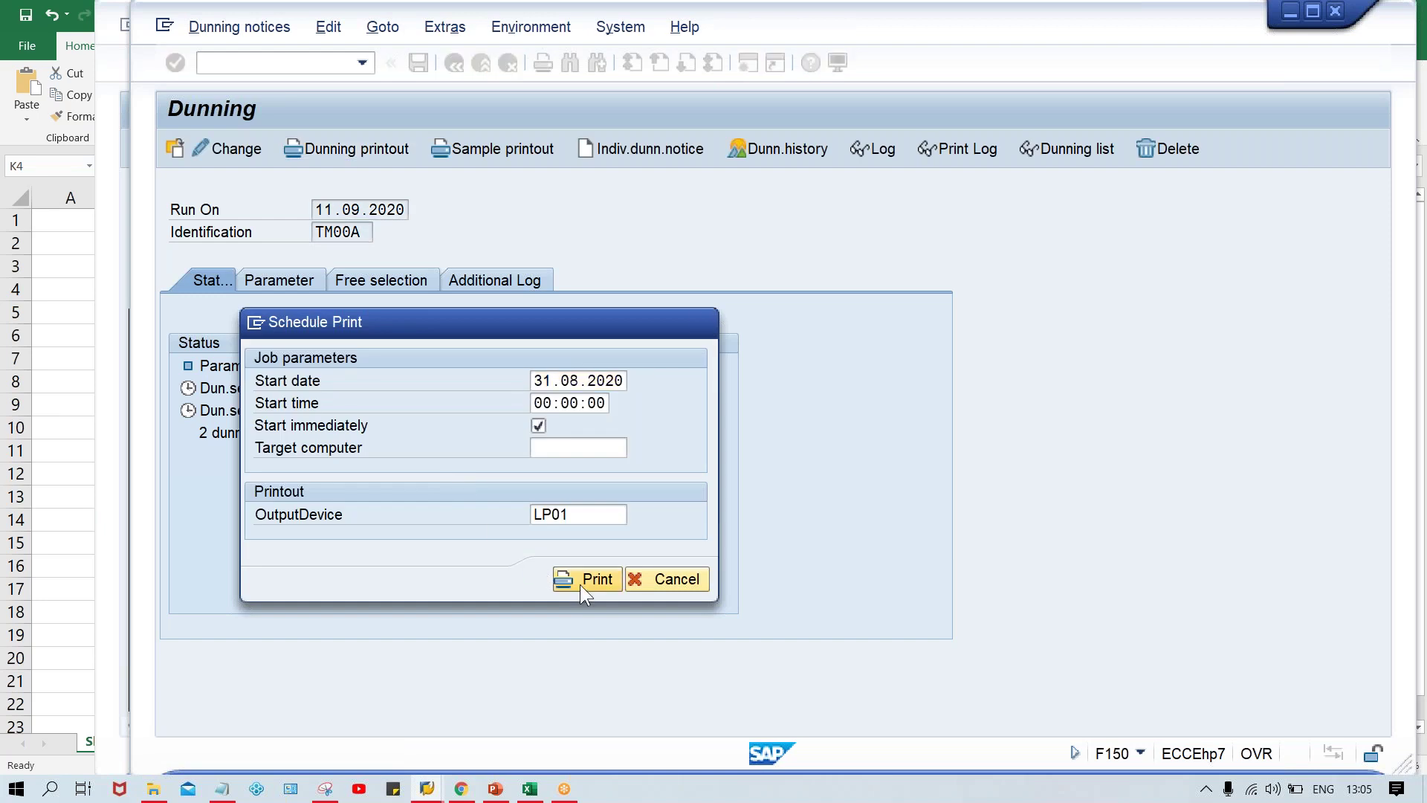
click(580, 581)
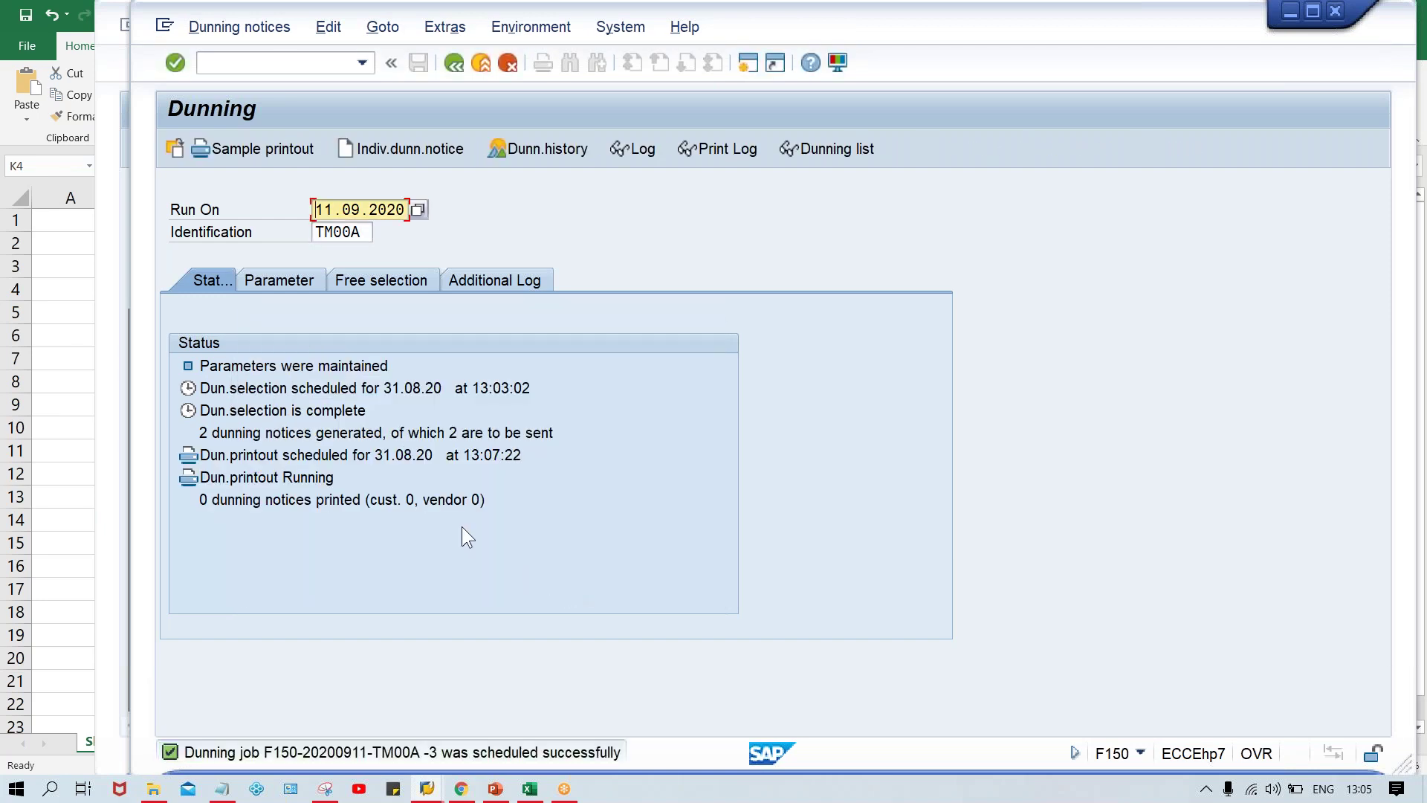
key(Return)
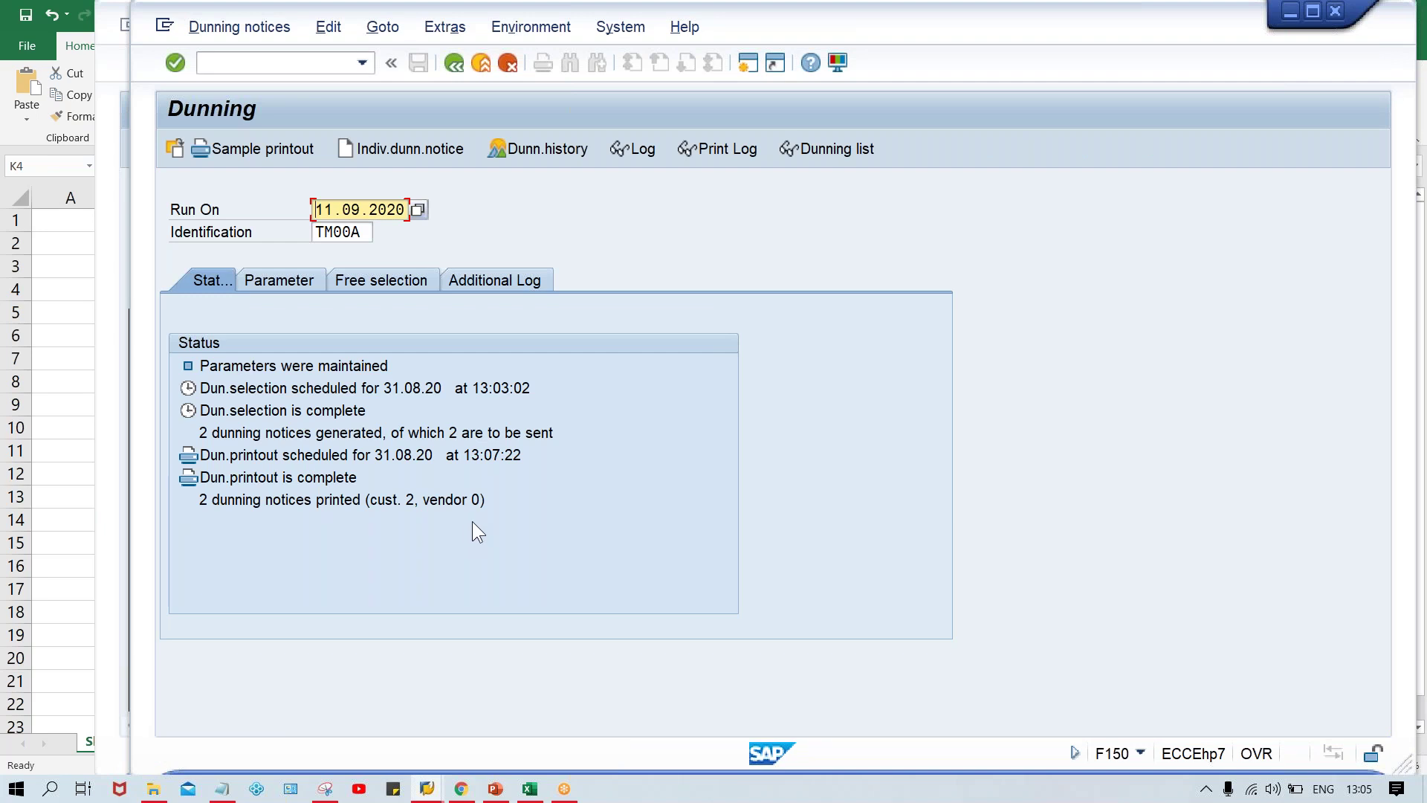
Verify invoice 4027 is at dunning level 2, last dunned 11.09.2020.
click(426, 788)
click(556, 731)
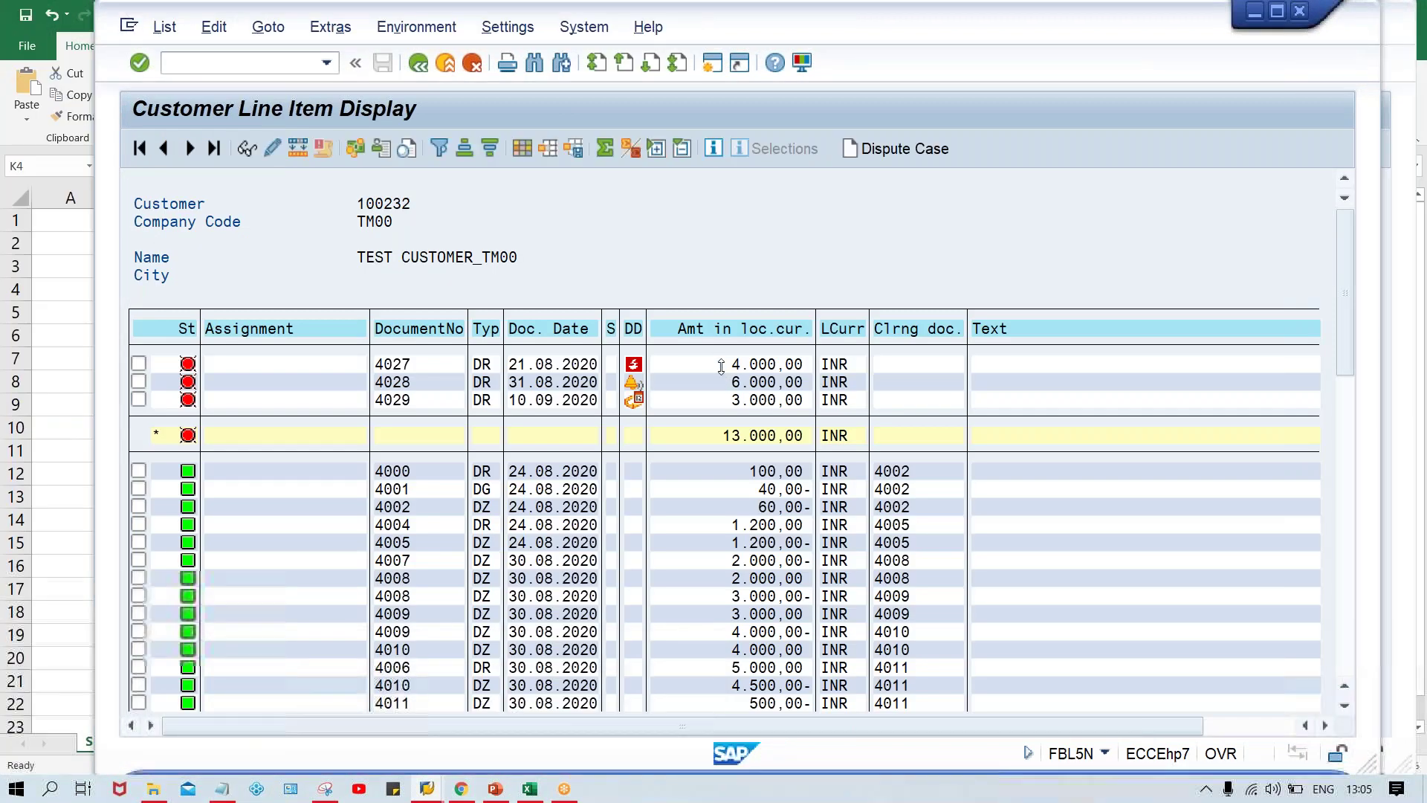
double_click(745, 362)
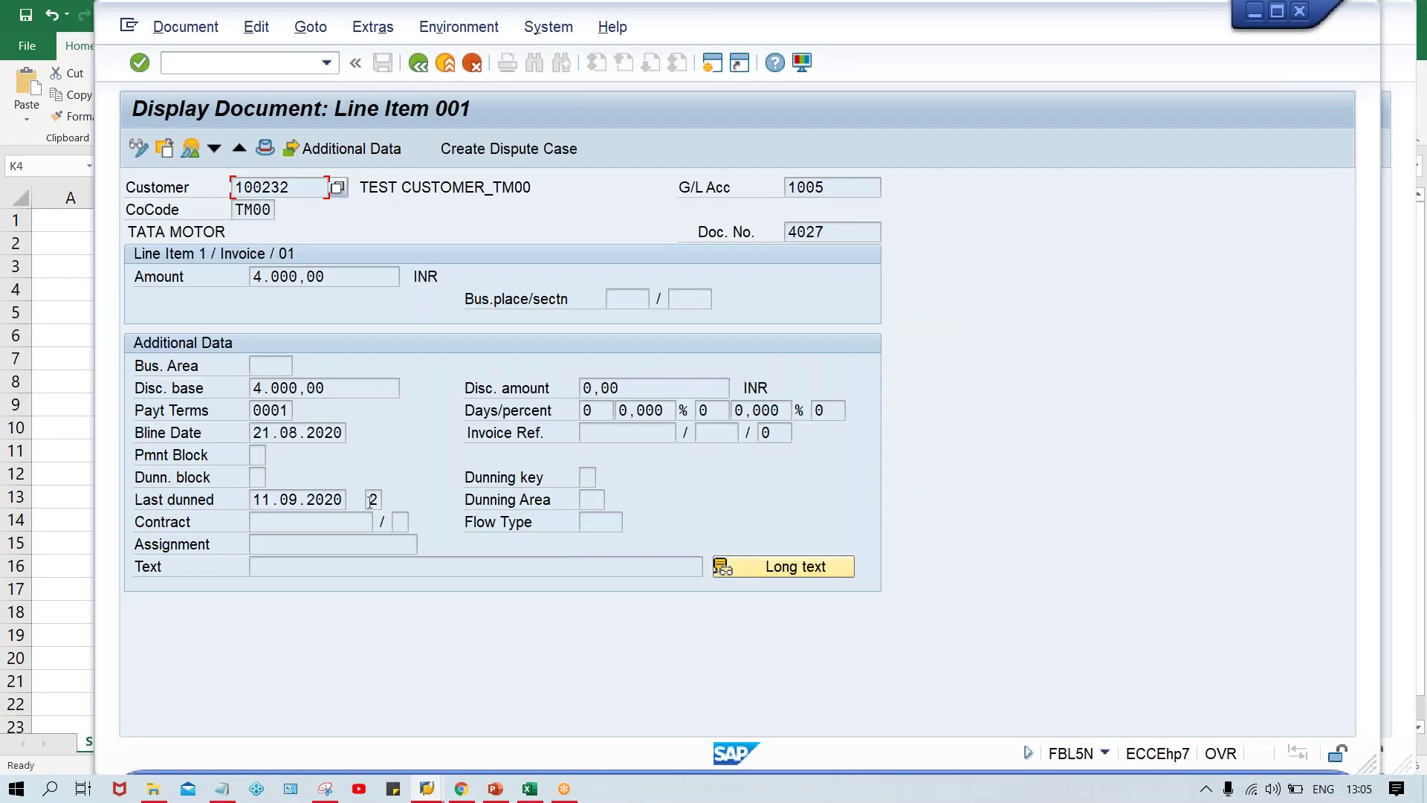
click(370, 500)
drag(252, 498, 354, 499)
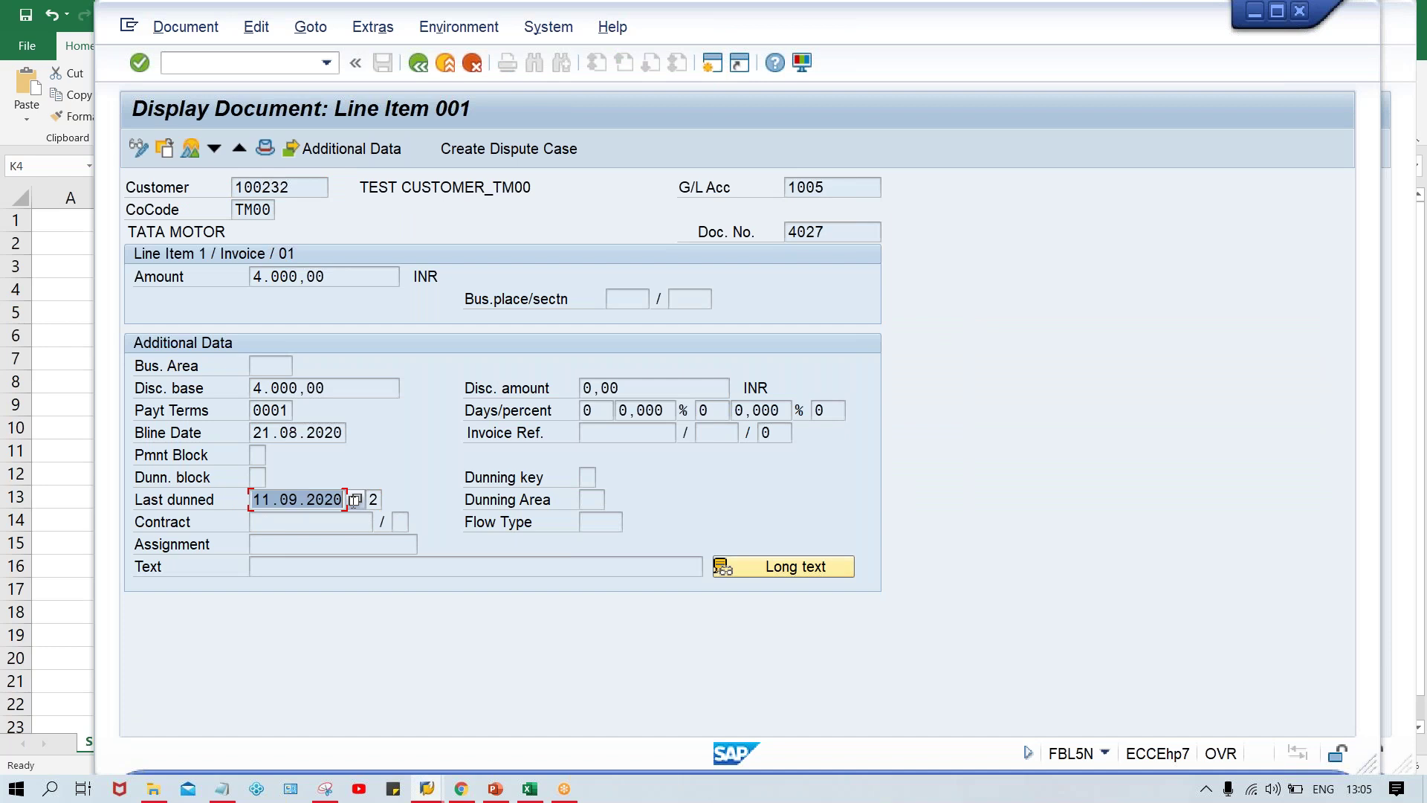
click(416, 64)
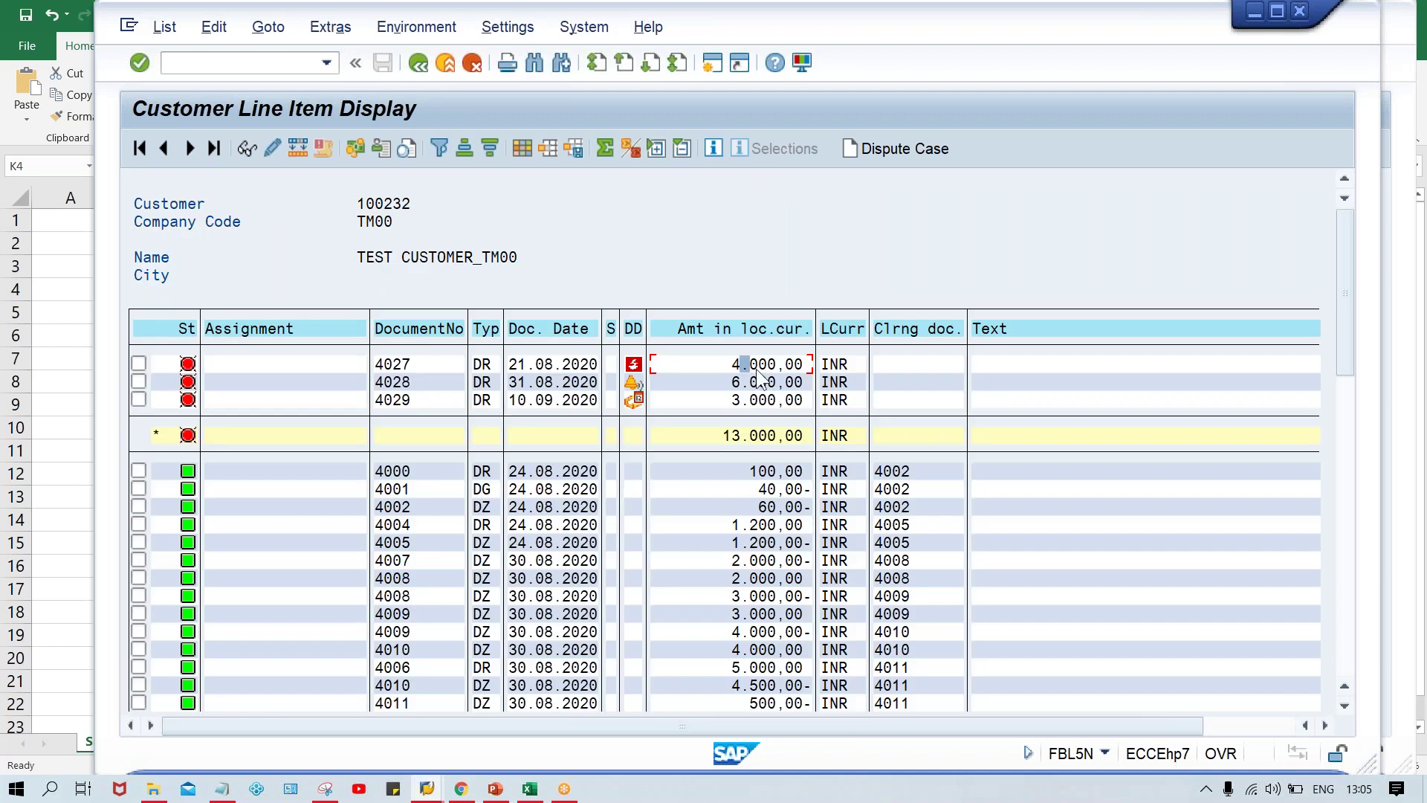
Verify invoice 4028 is at dunning level 1 with its last dunned date.
double_click(759, 382)
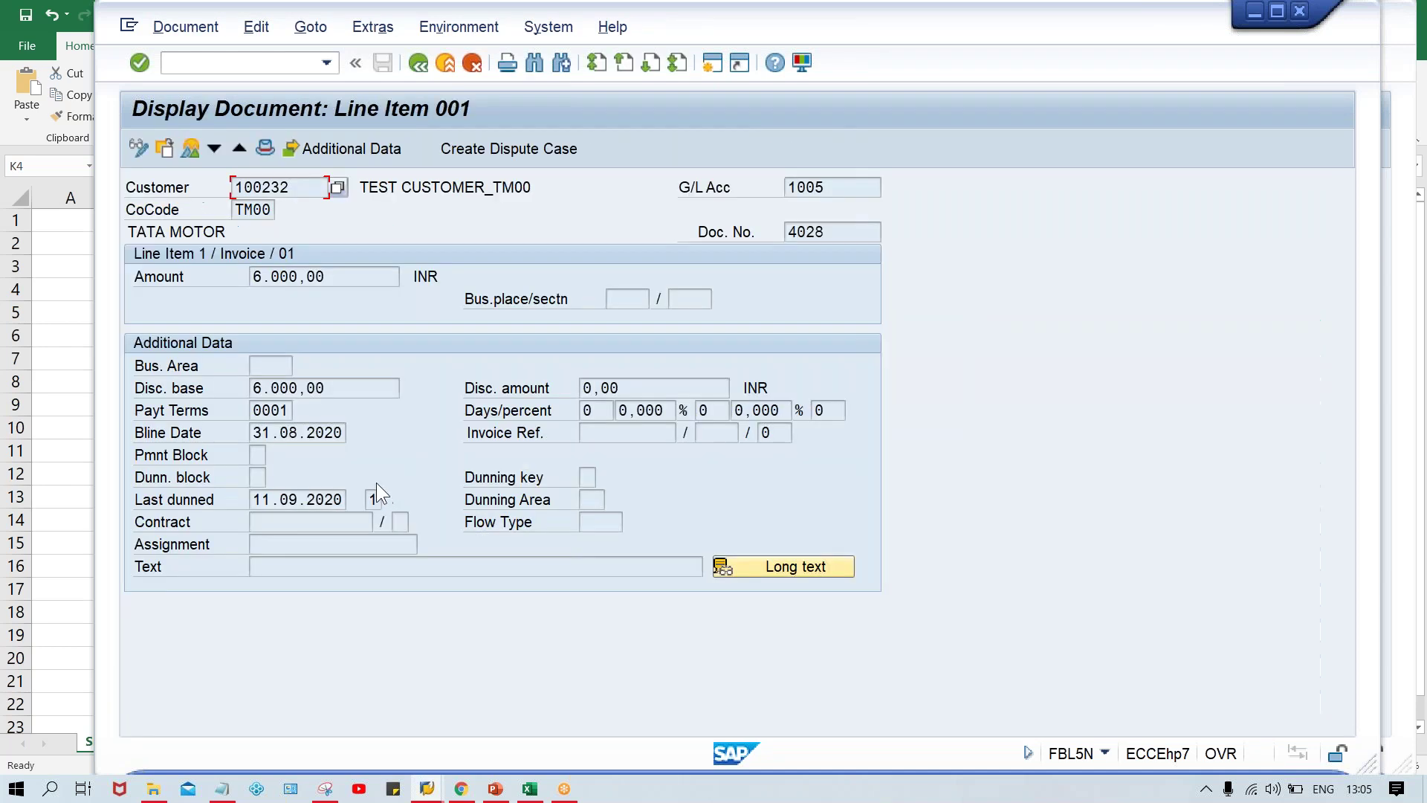
click(373, 499)
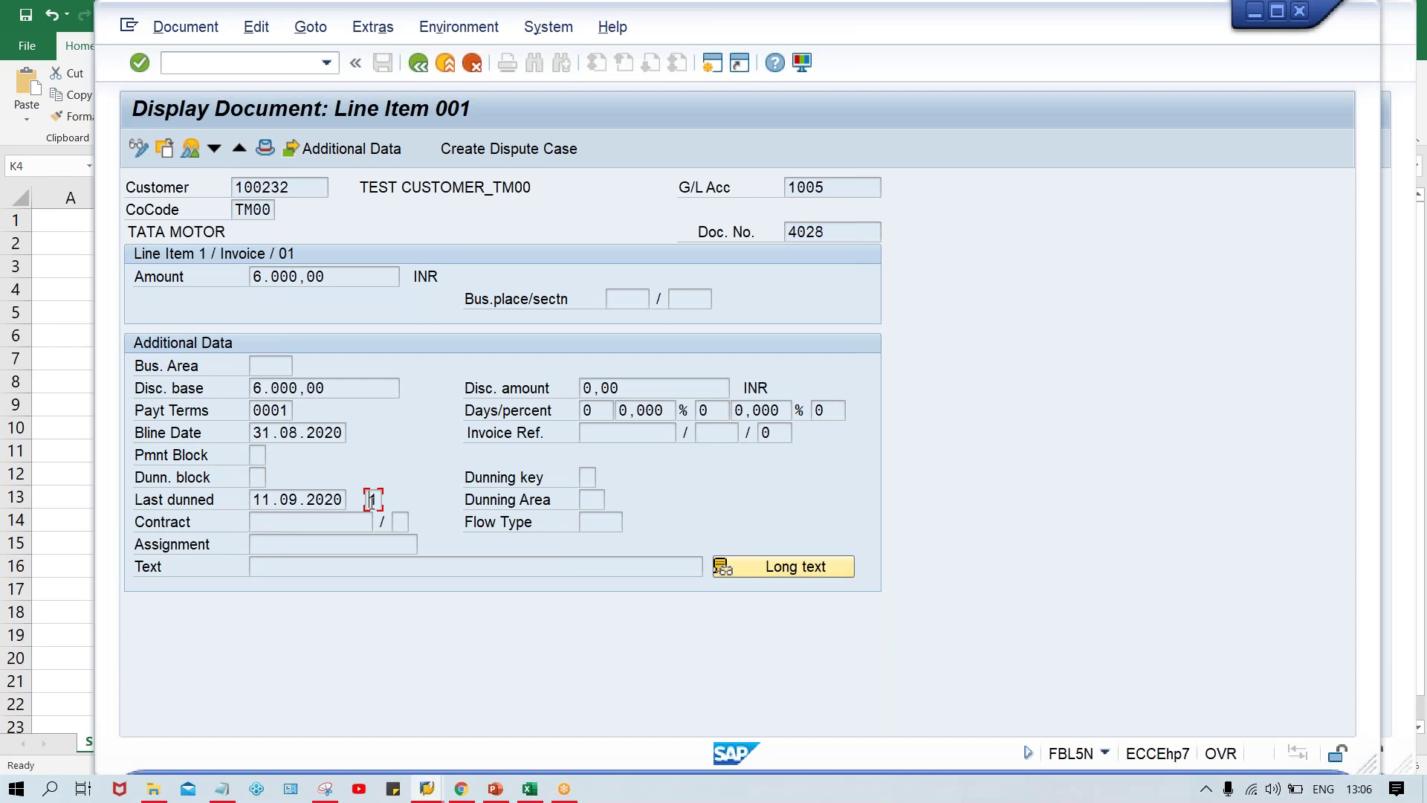
click(252, 499)
Show invoice 4029's line item at dunning level 0 with no last dunned date, then return to Excel.
click(293, 524)
click(372, 499)
click(419, 64)
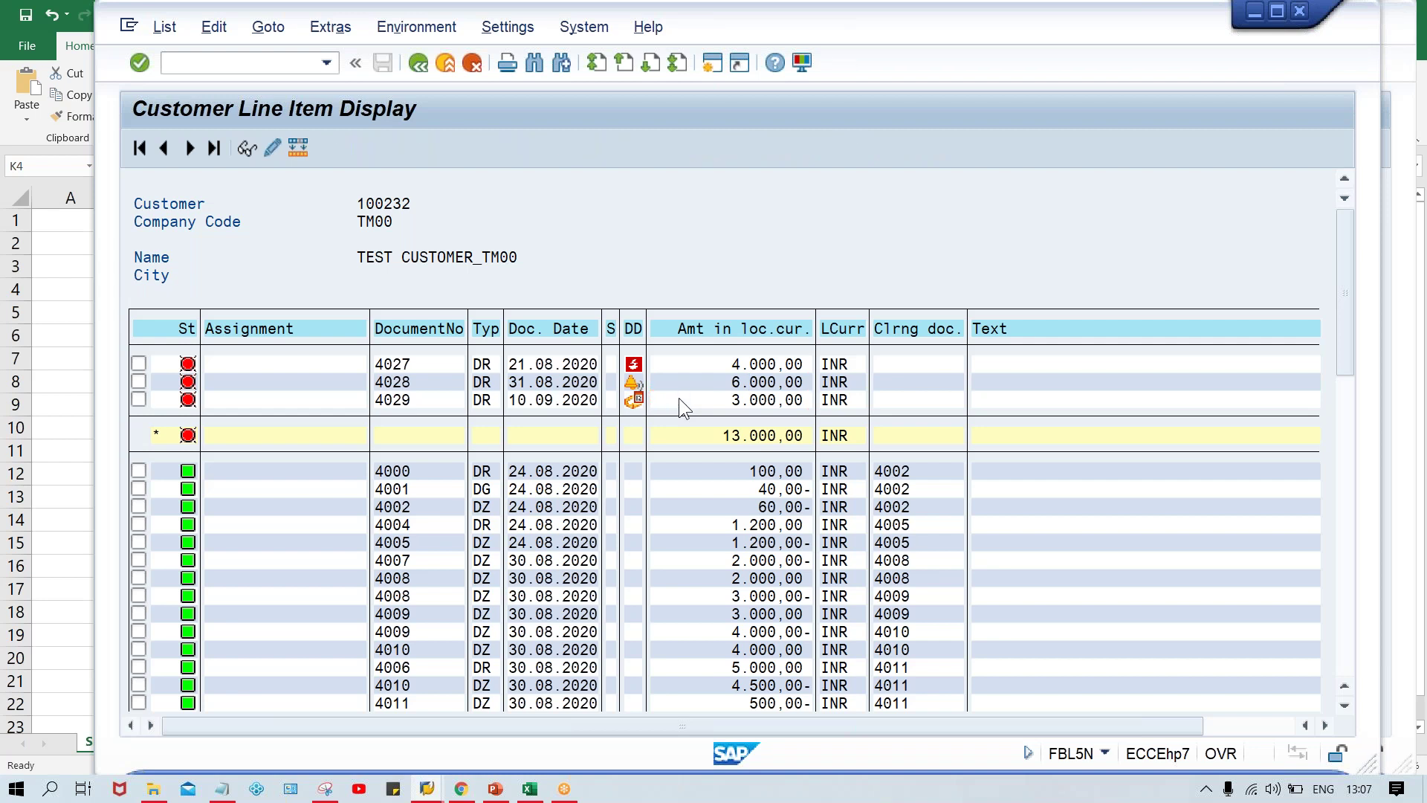
double_click(679, 399)
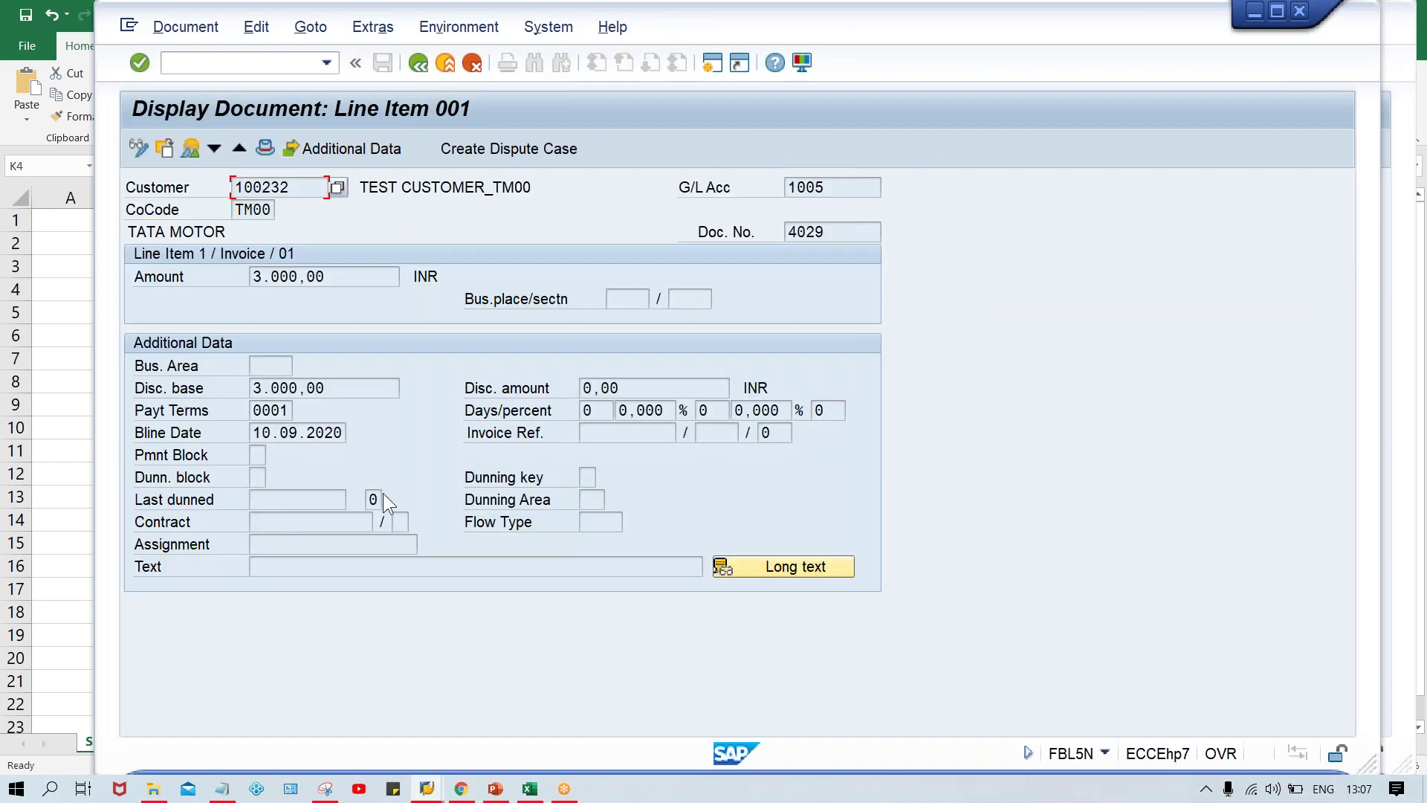
click(529, 788)
click(943, 432)
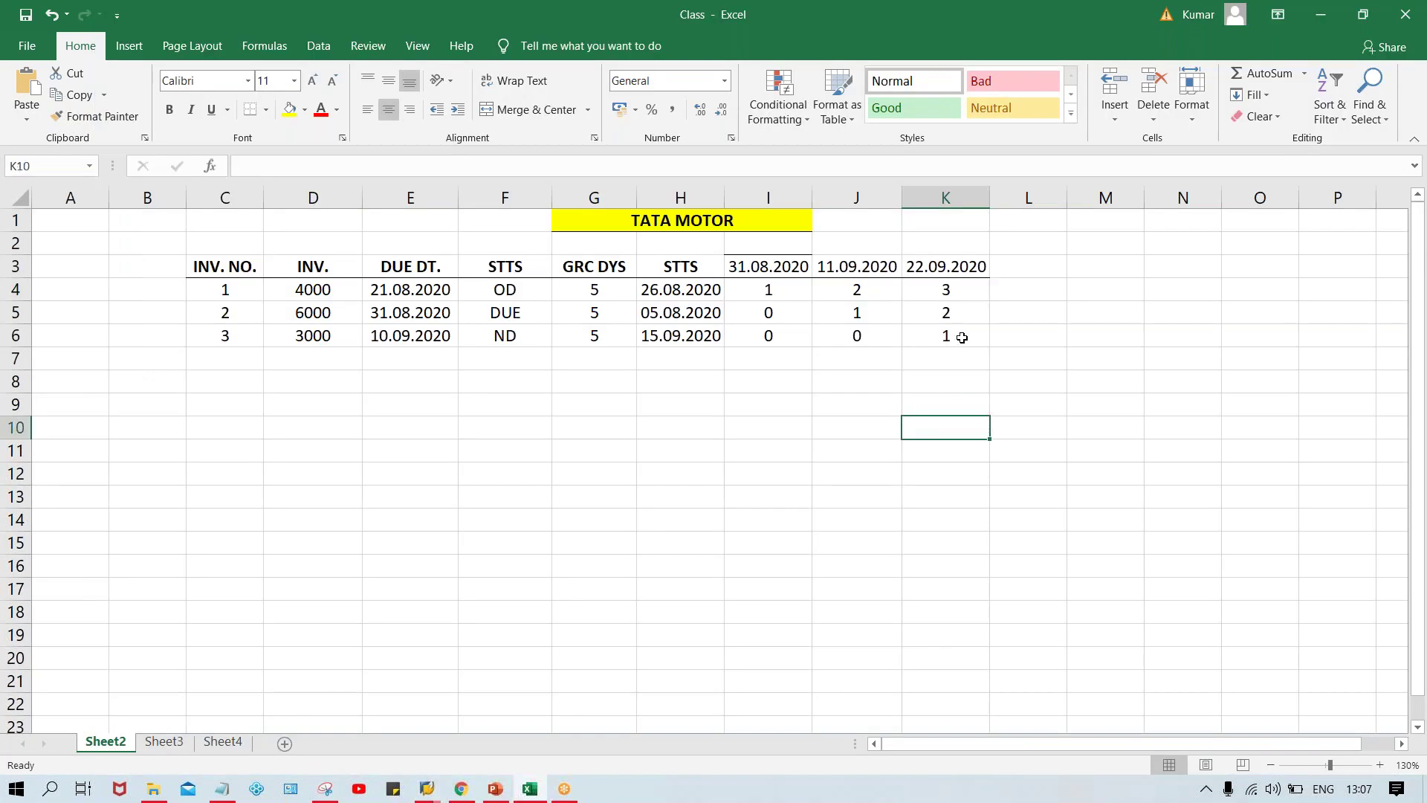
click(948, 268)
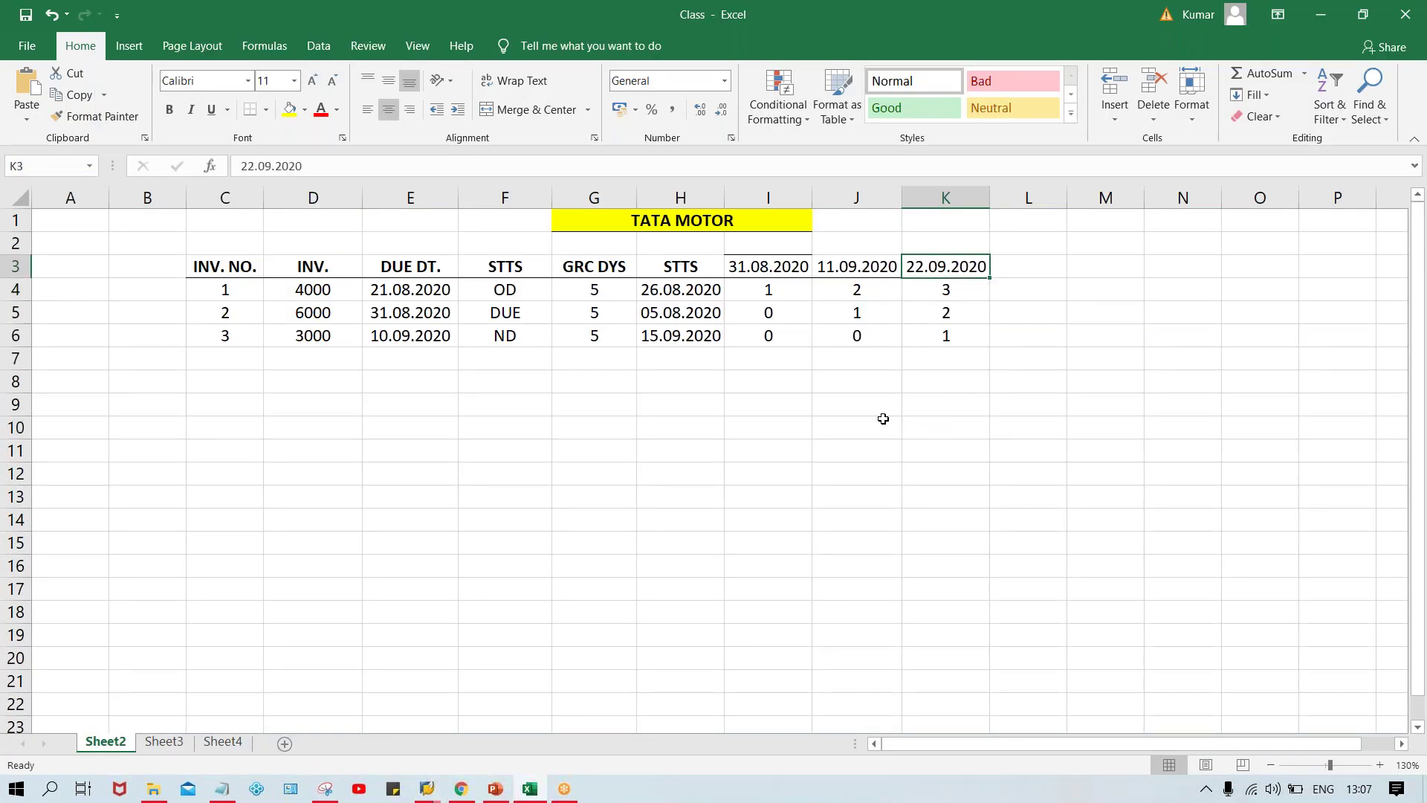
click(923, 292)
click(878, 292)
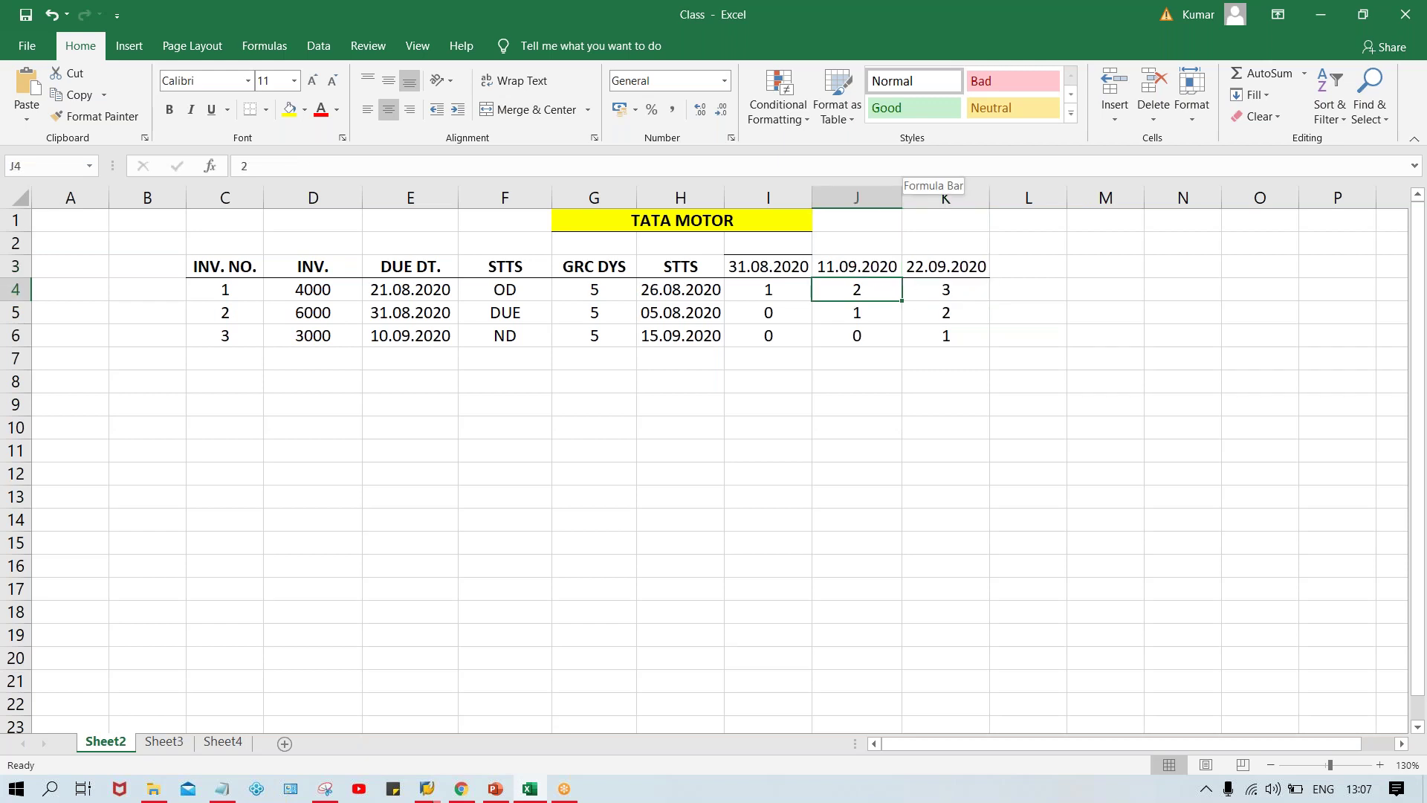
click(935, 309)
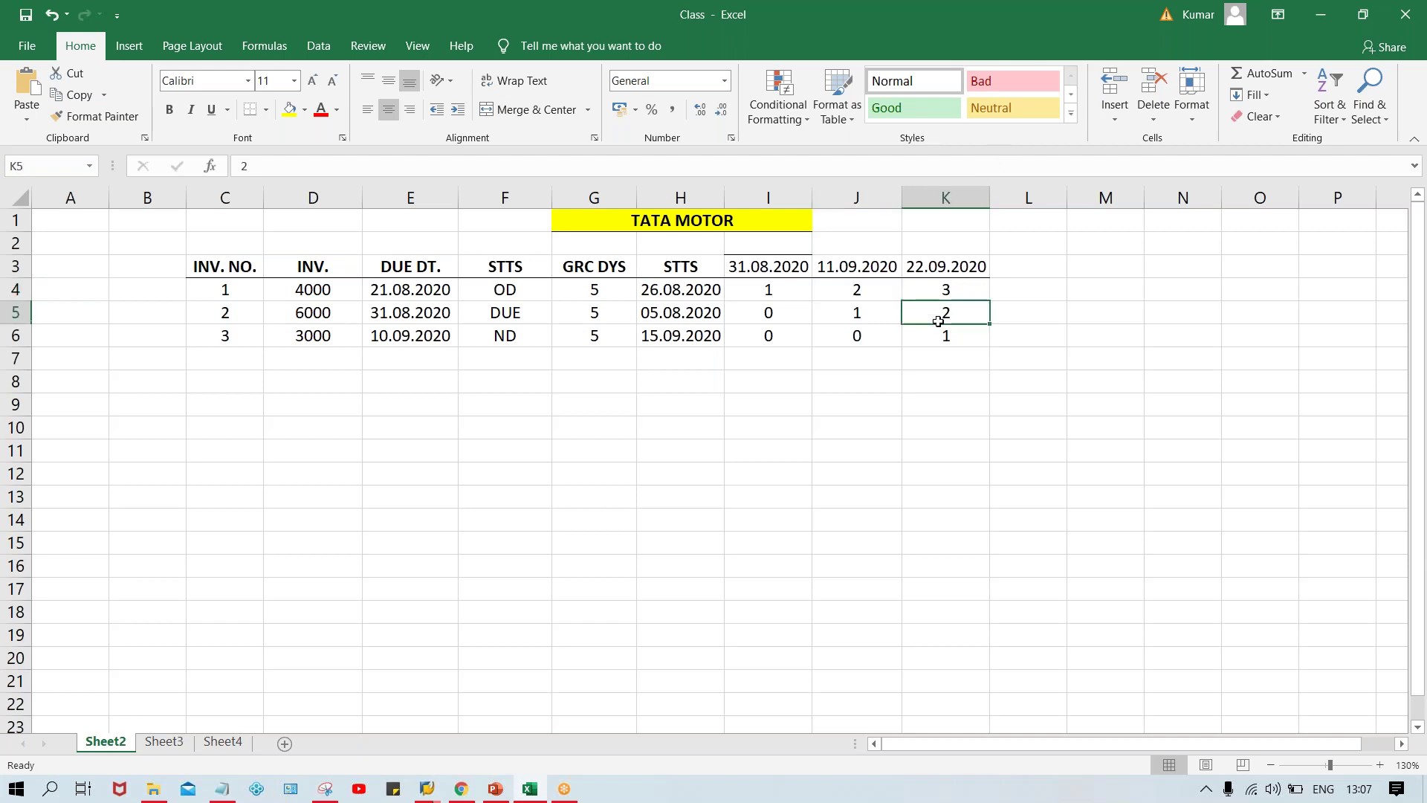
click(940, 334)
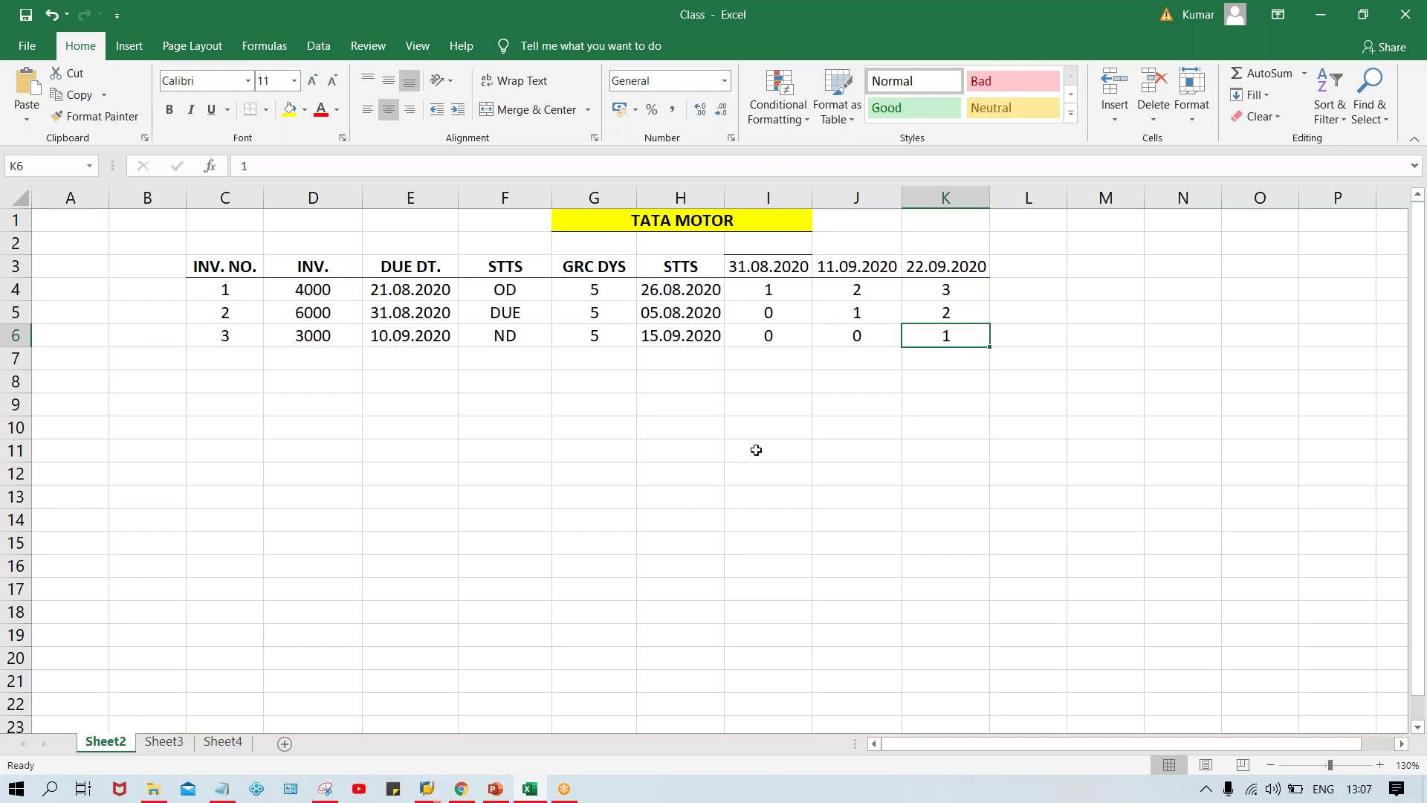
click(430, 789)
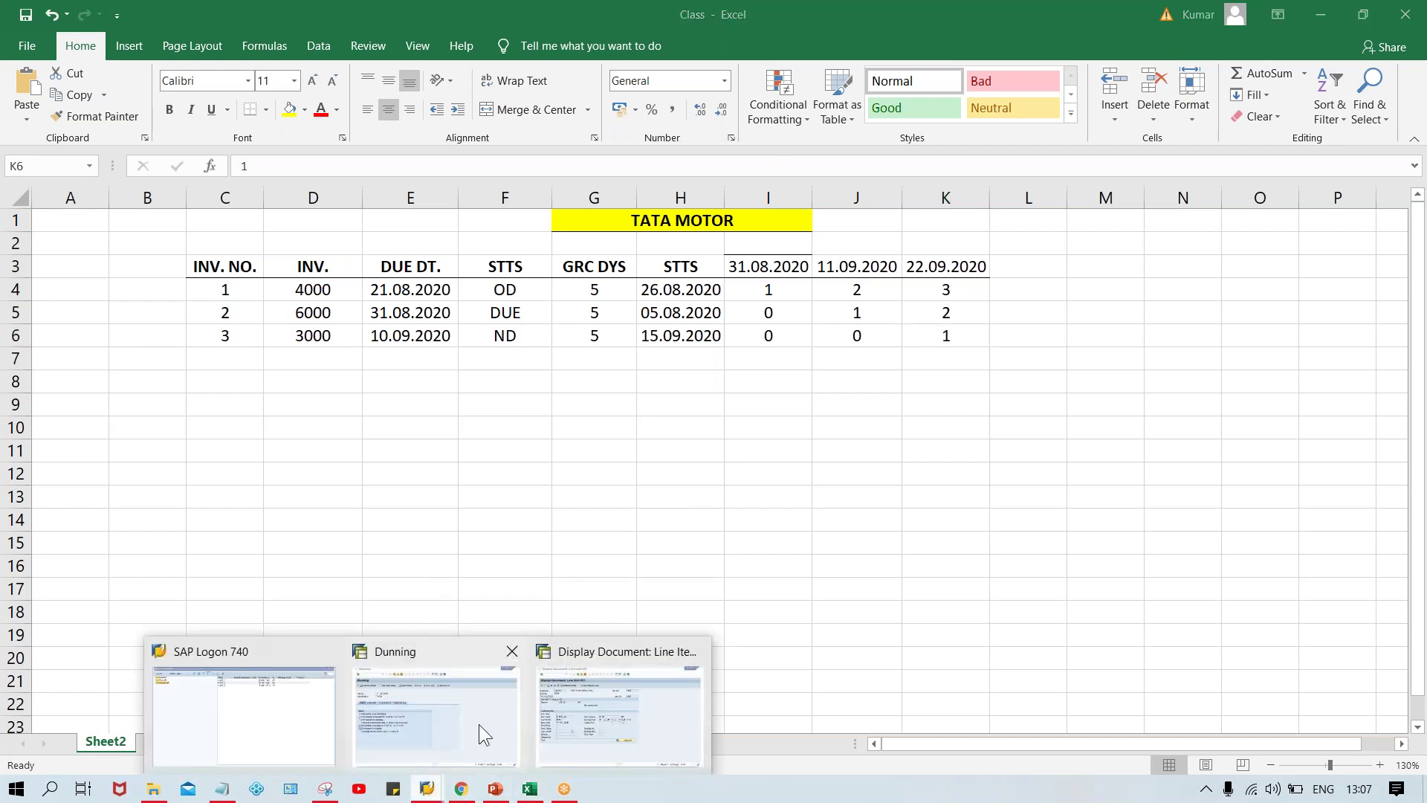
Reopen invoice 4027's line item showing level 2, last dunned 11.09.2020, then switch to Excel.
click(479, 724)
click(565, 725)
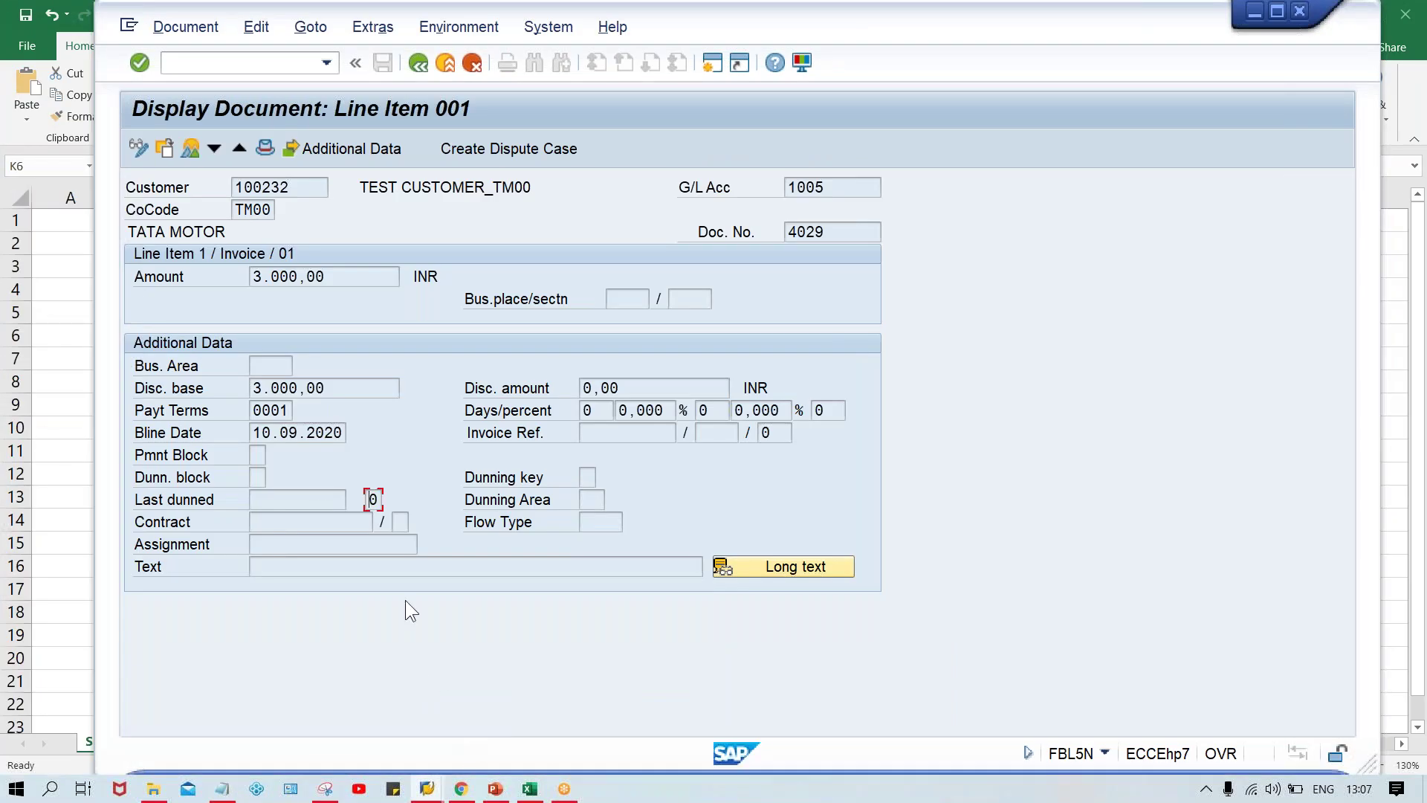
click(418, 62)
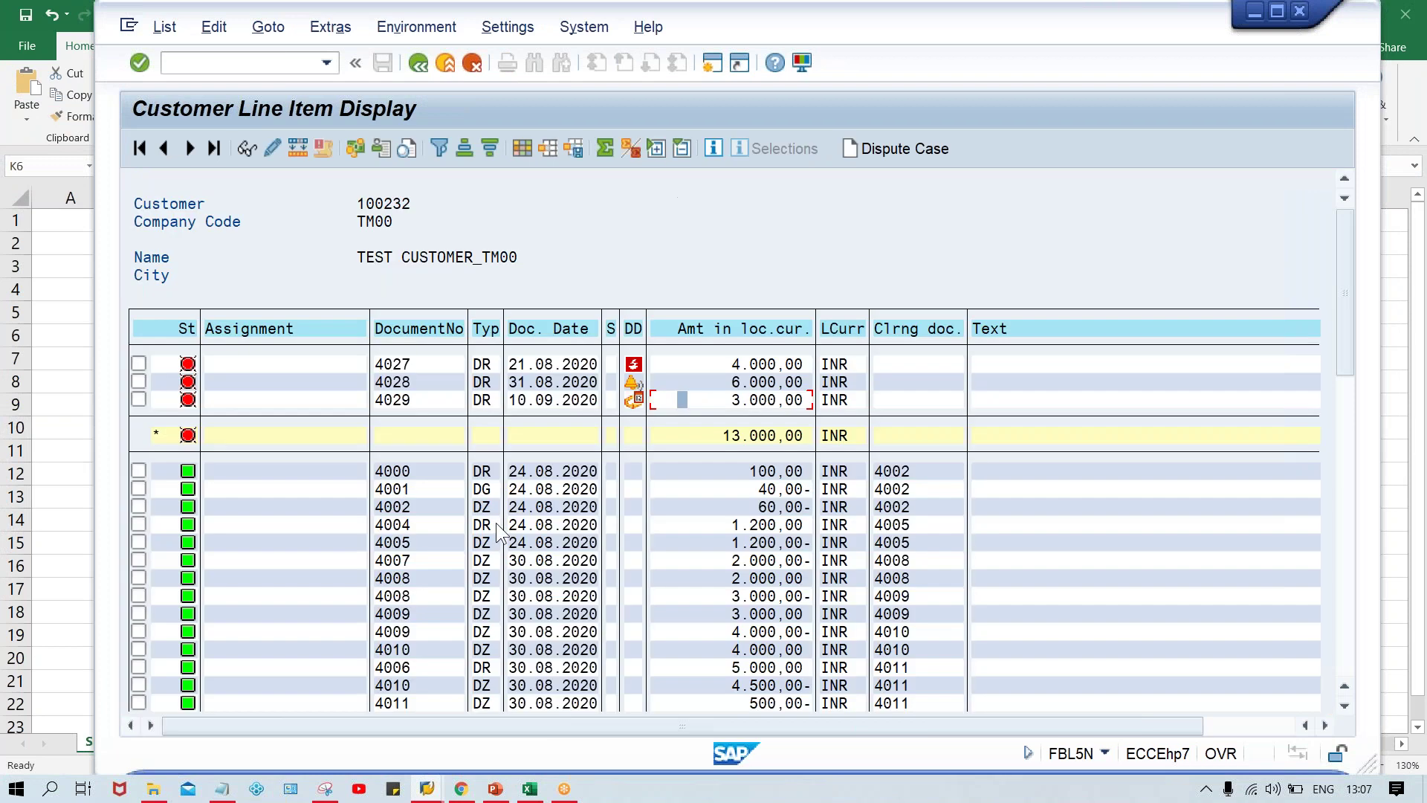
double_click(556, 364)
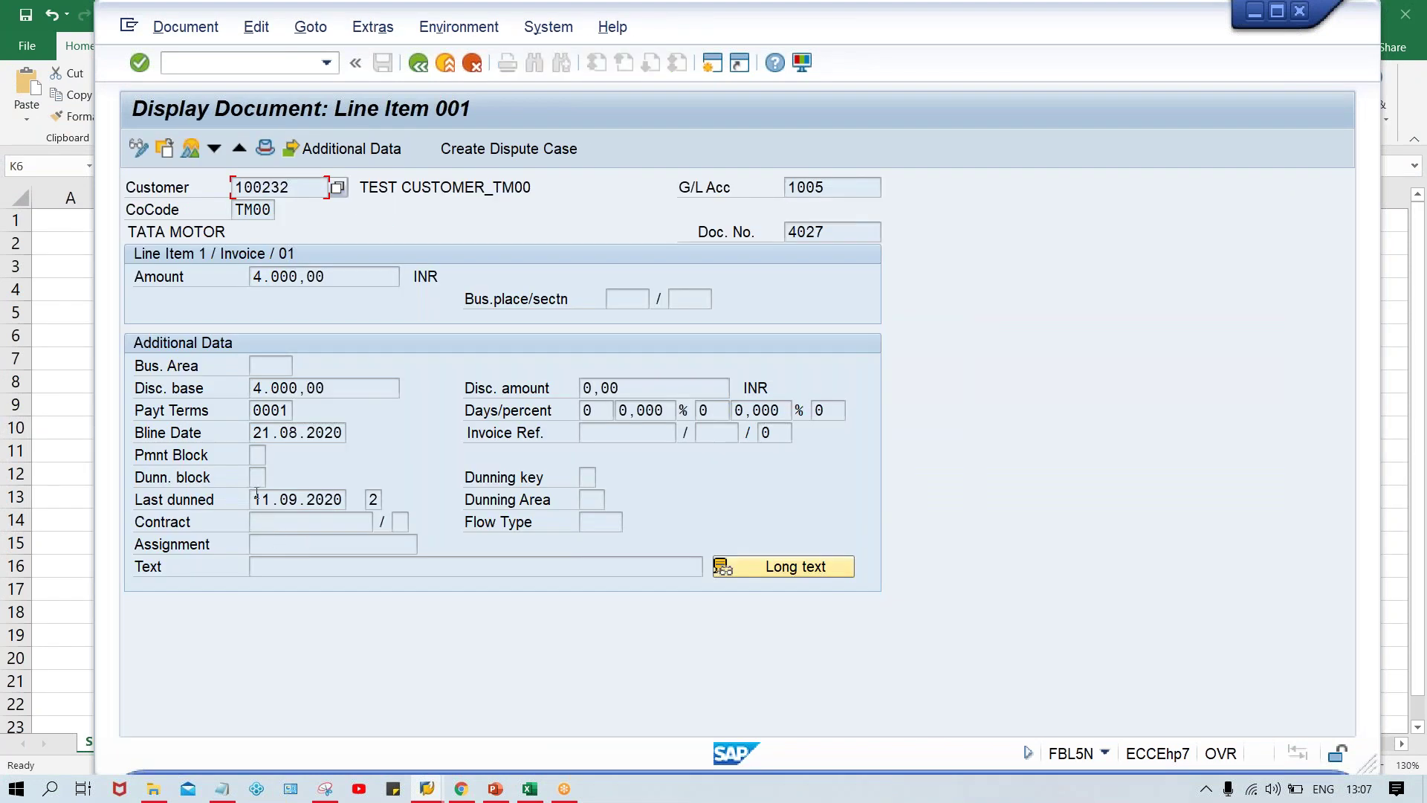
double_click(351, 499)
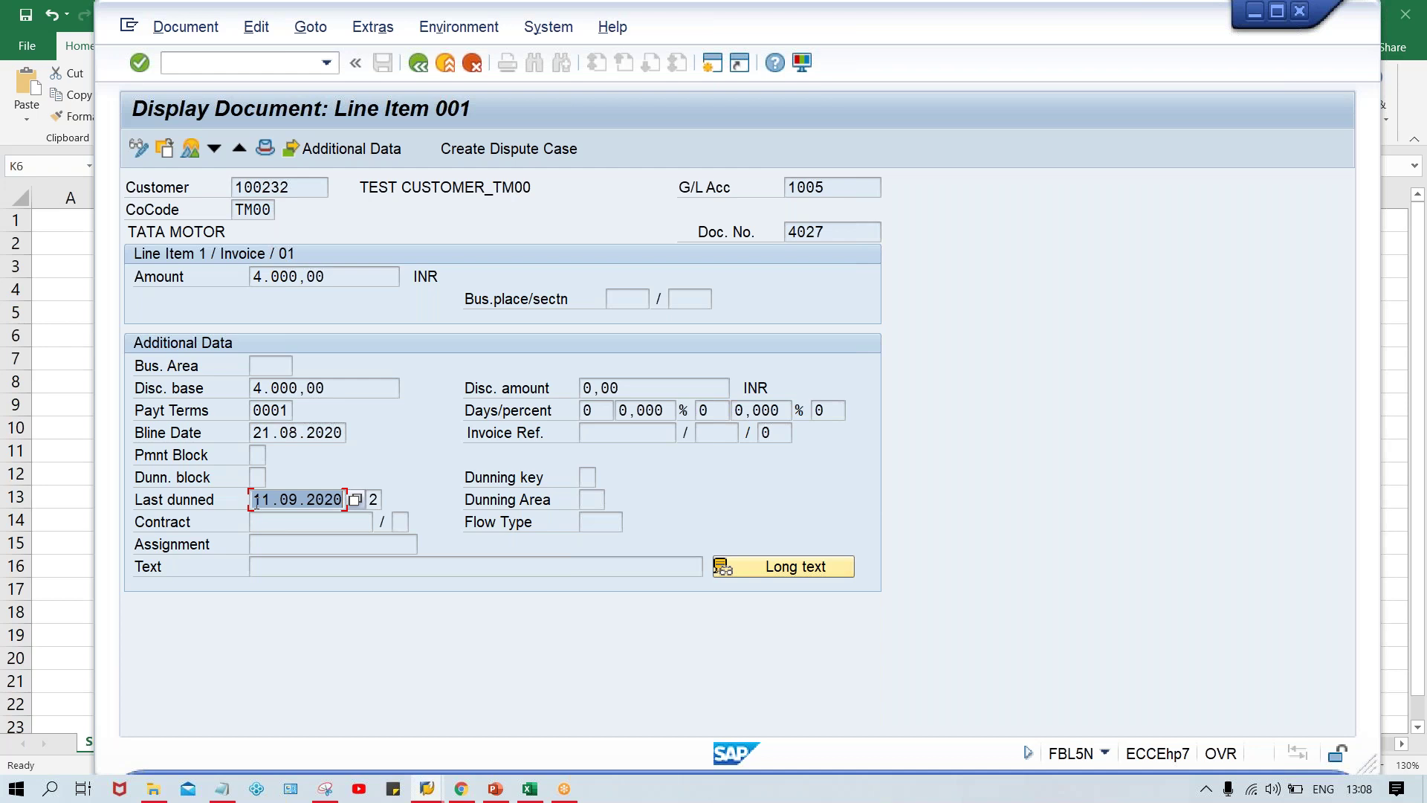
click(259, 499)
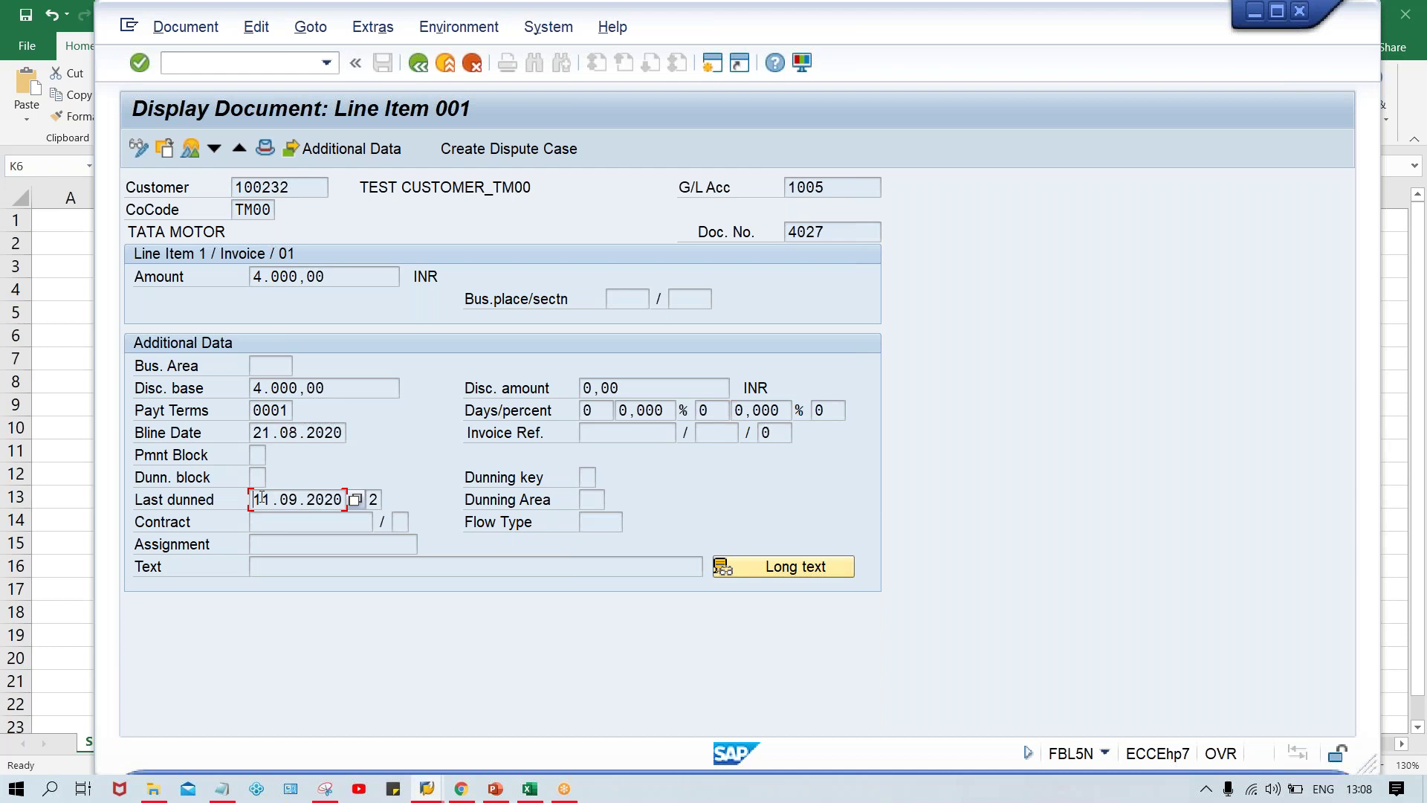
click(376, 499)
key(alt+Tab)
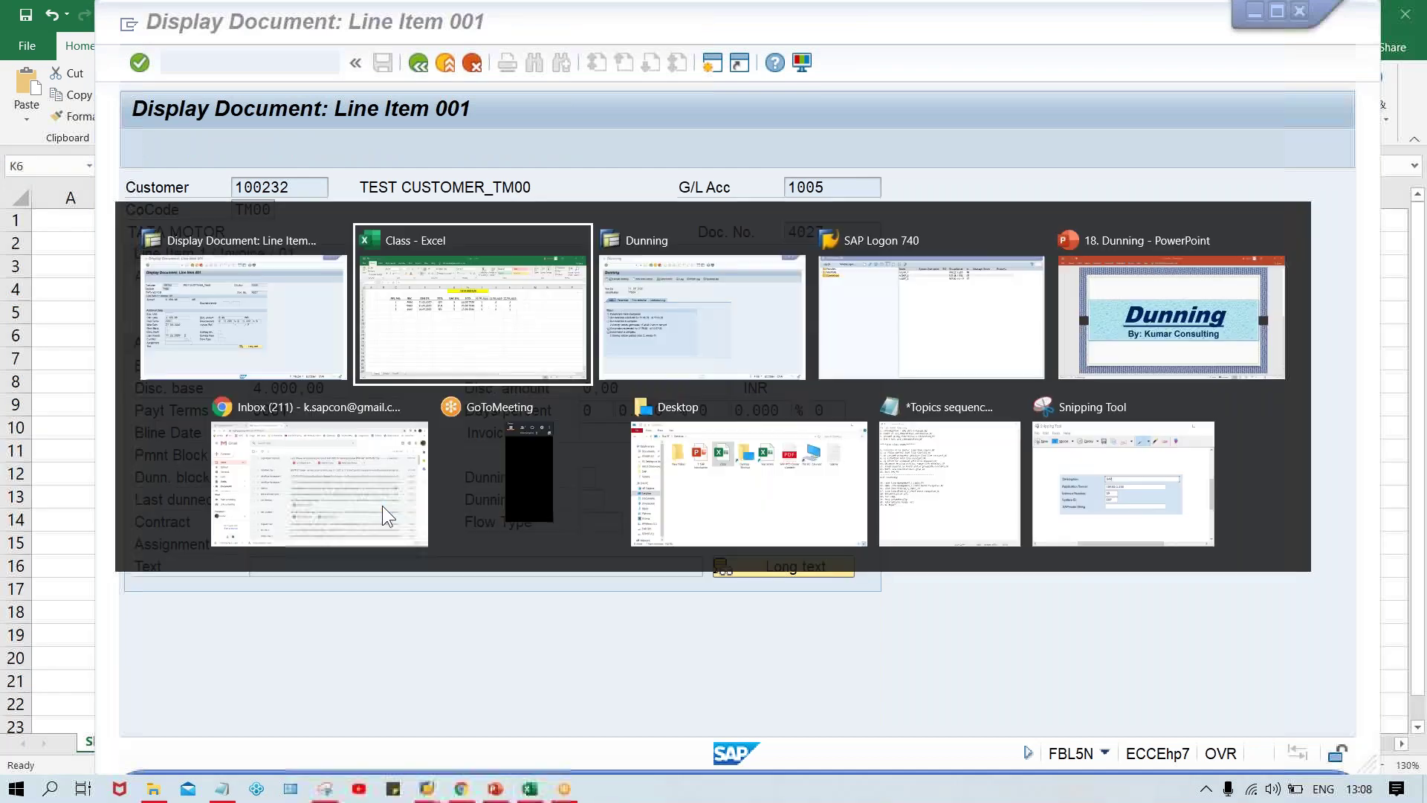
click(757, 384)
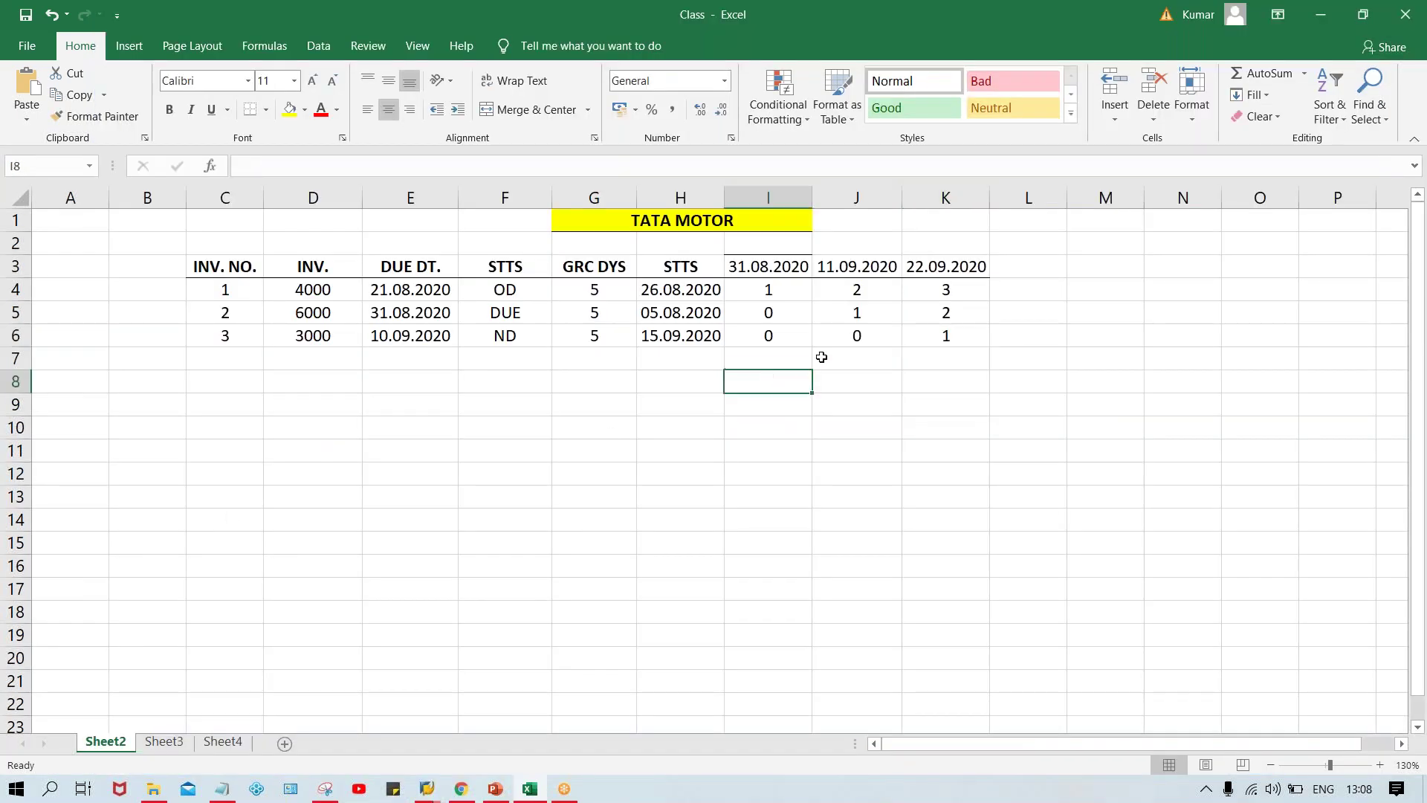
click(935, 285)
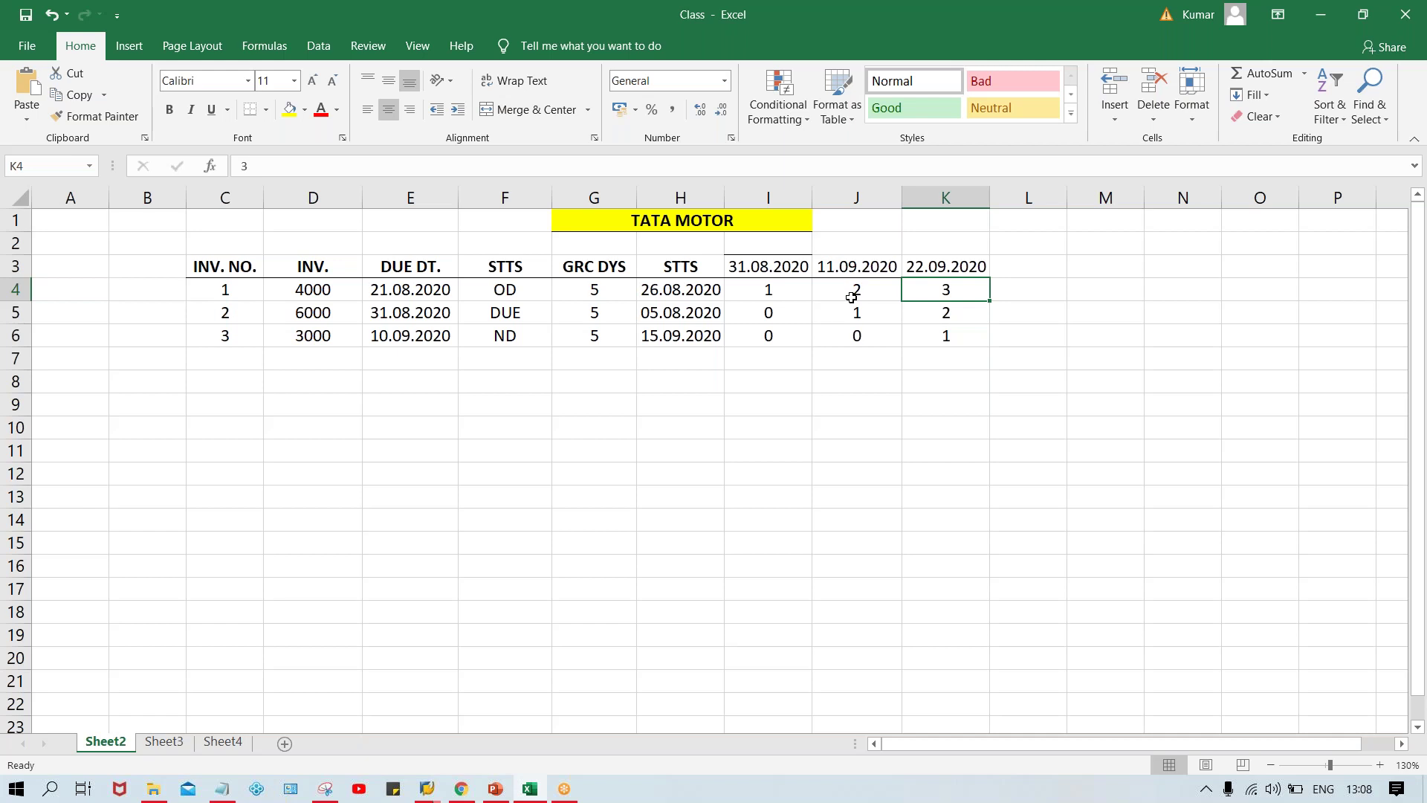
click(949, 262)
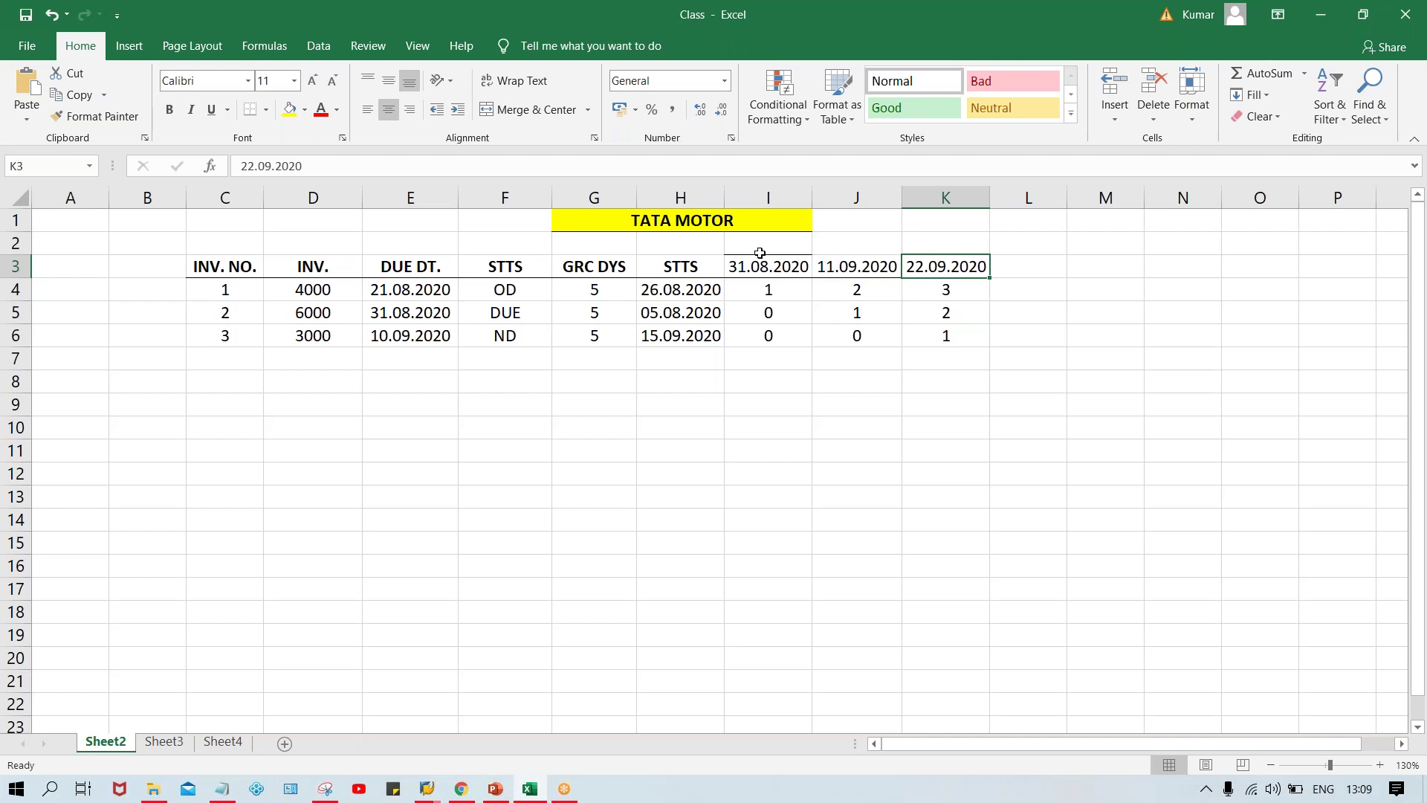
drag(758, 266, 955, 264)
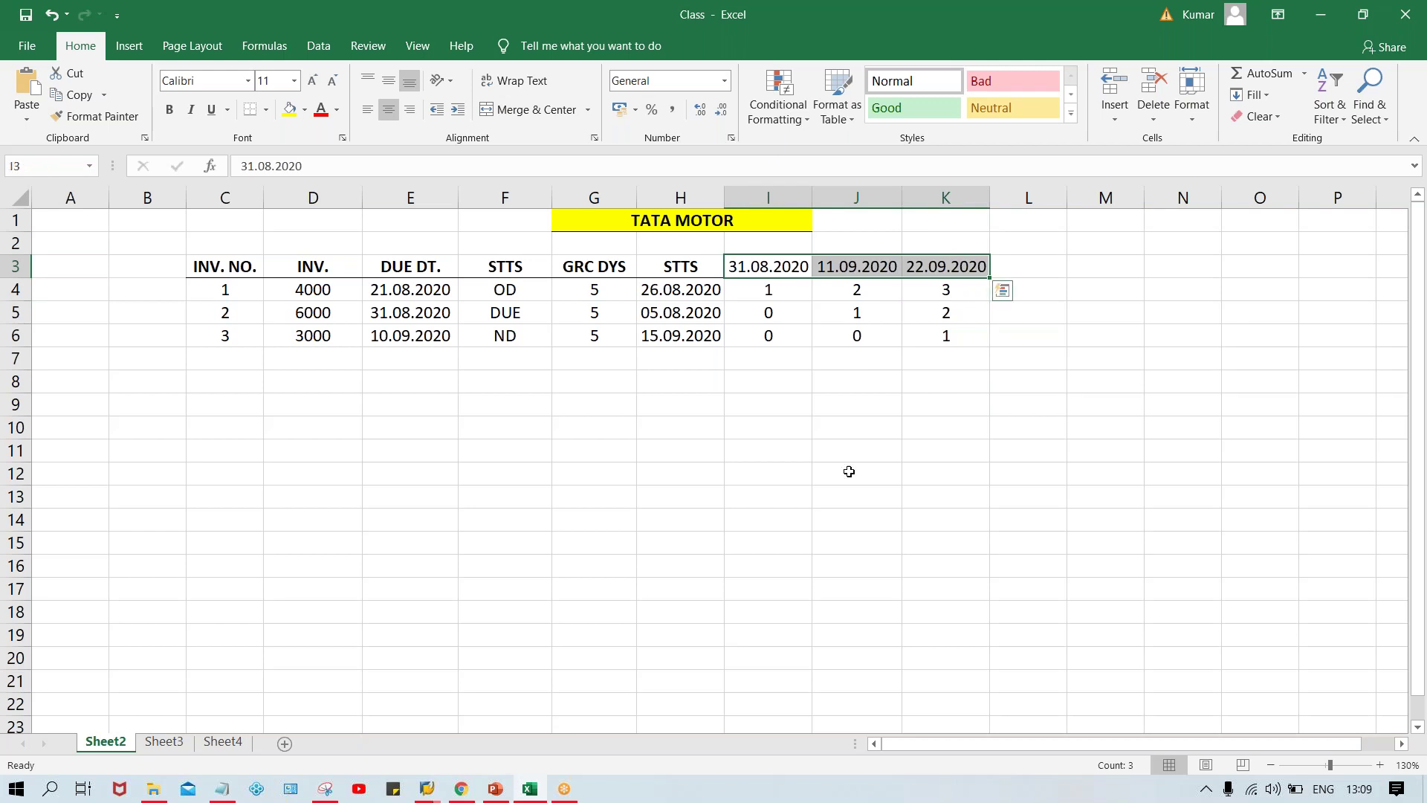
click(768, 335)
click(849, 350)
click(945, 335)
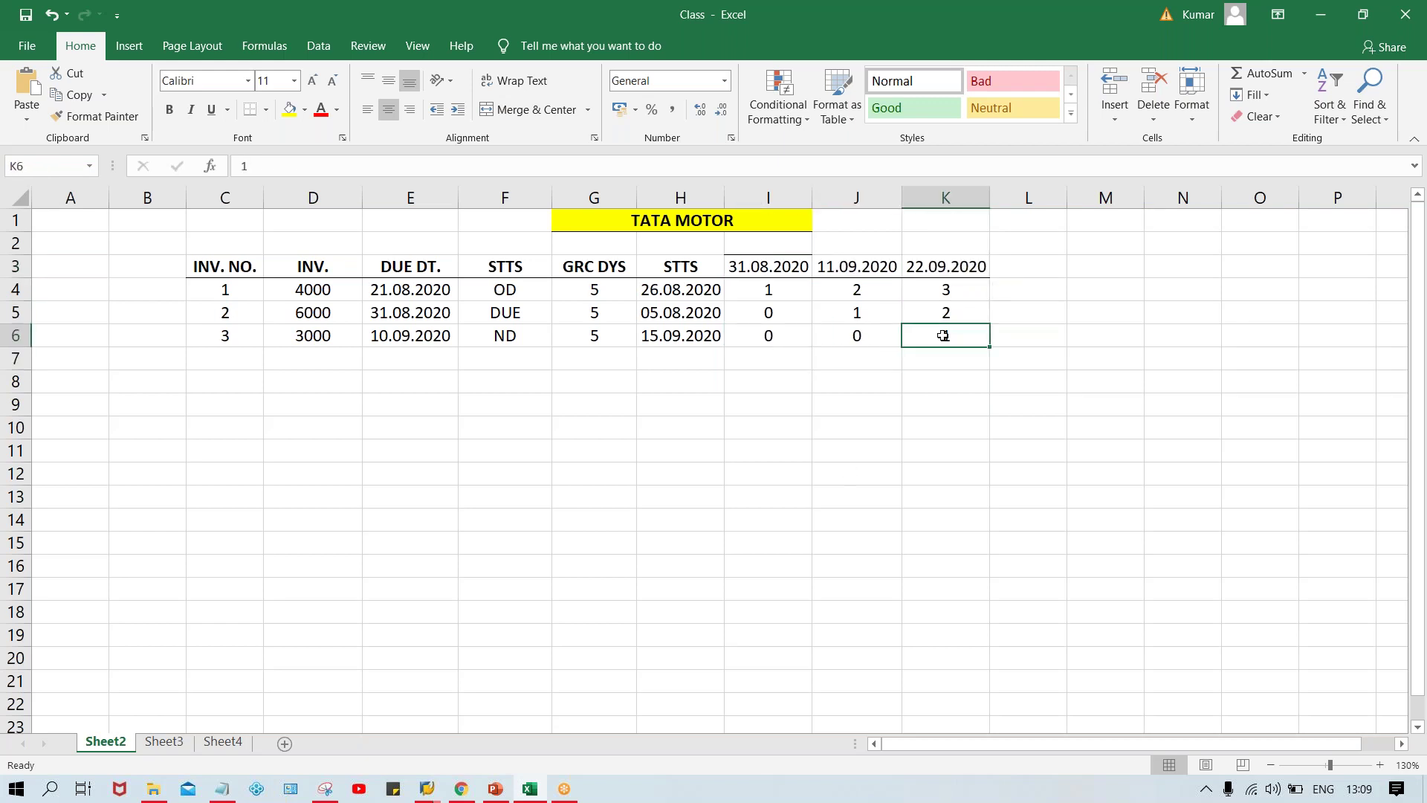
click(937, 275)
drag(937, 275, 936, 341)
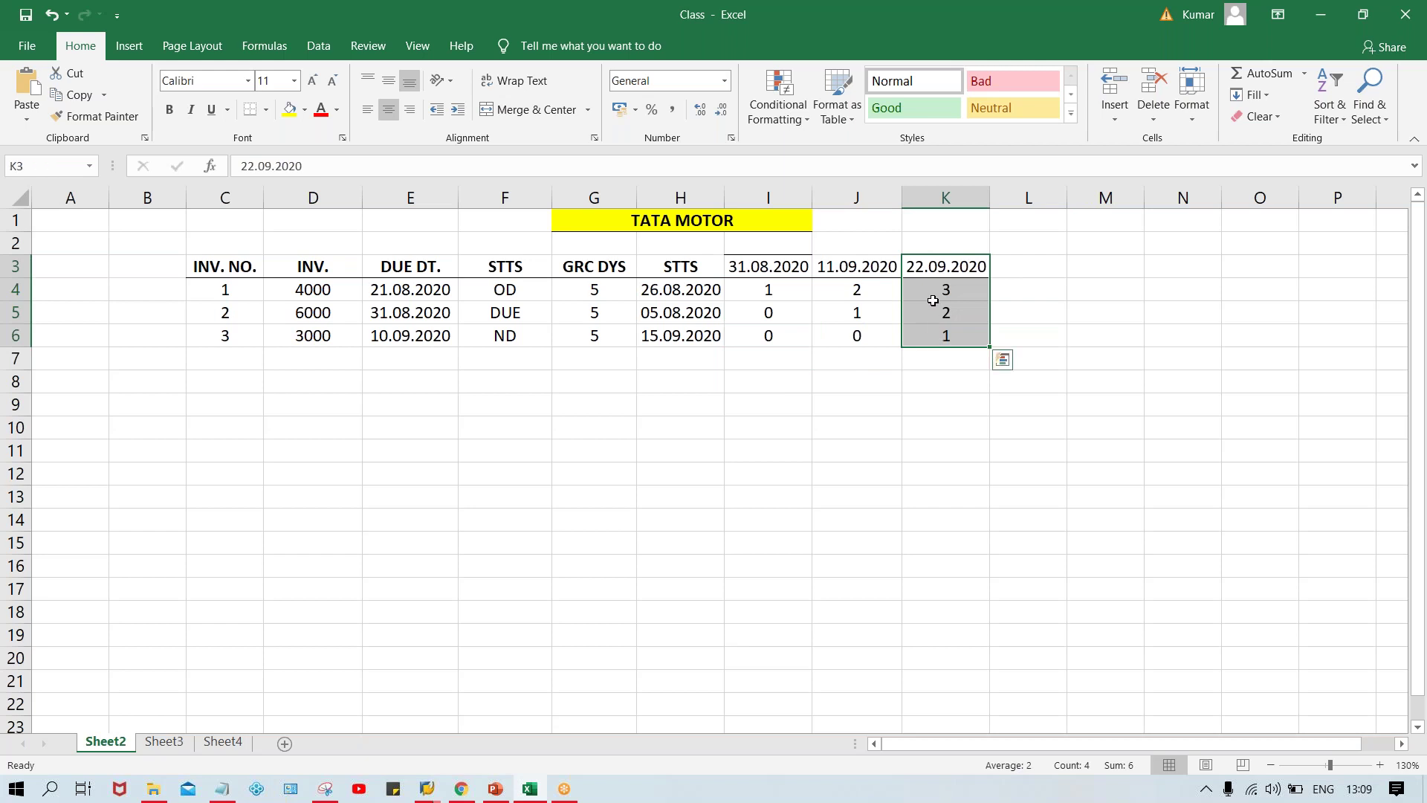
click(935, 292)
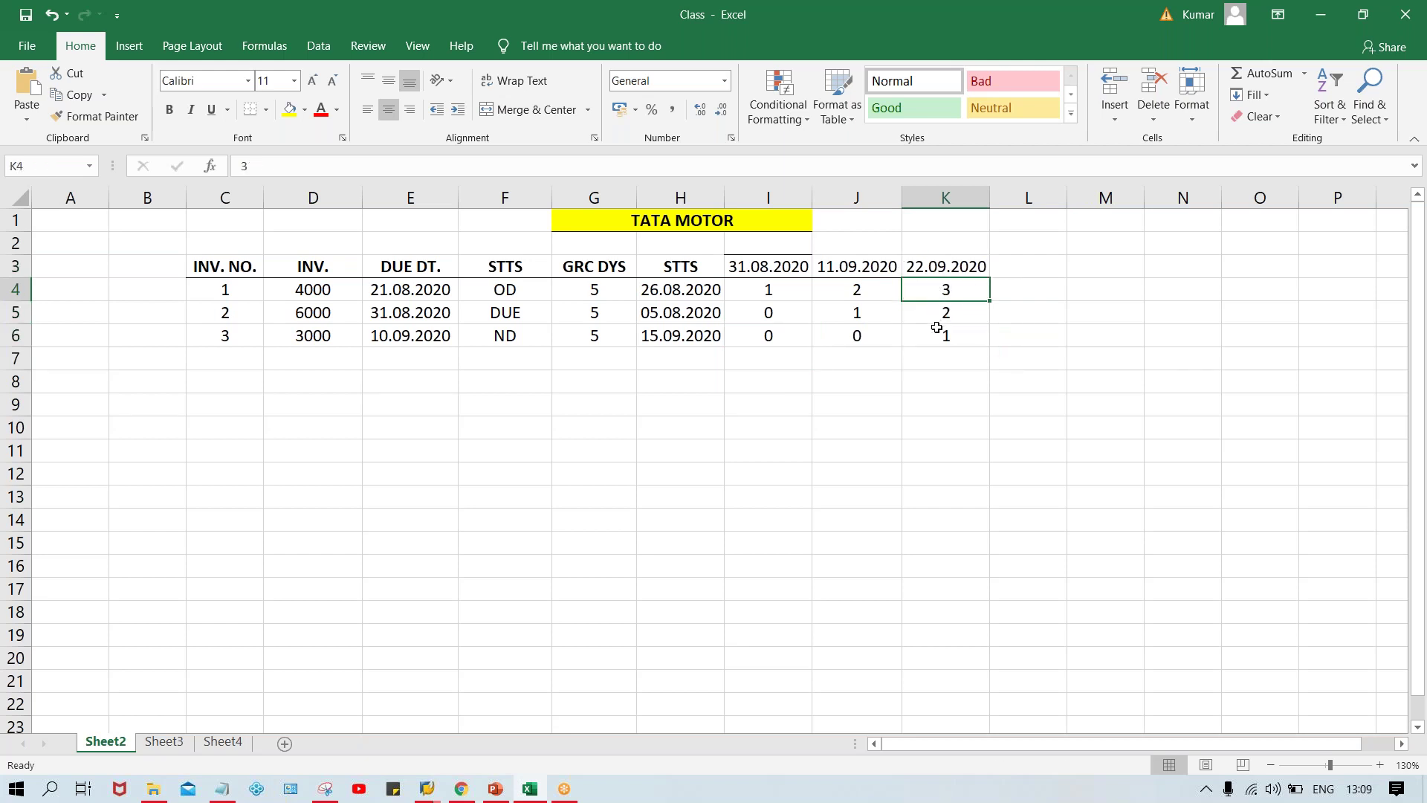
click(966, 315)
click(966, 336)
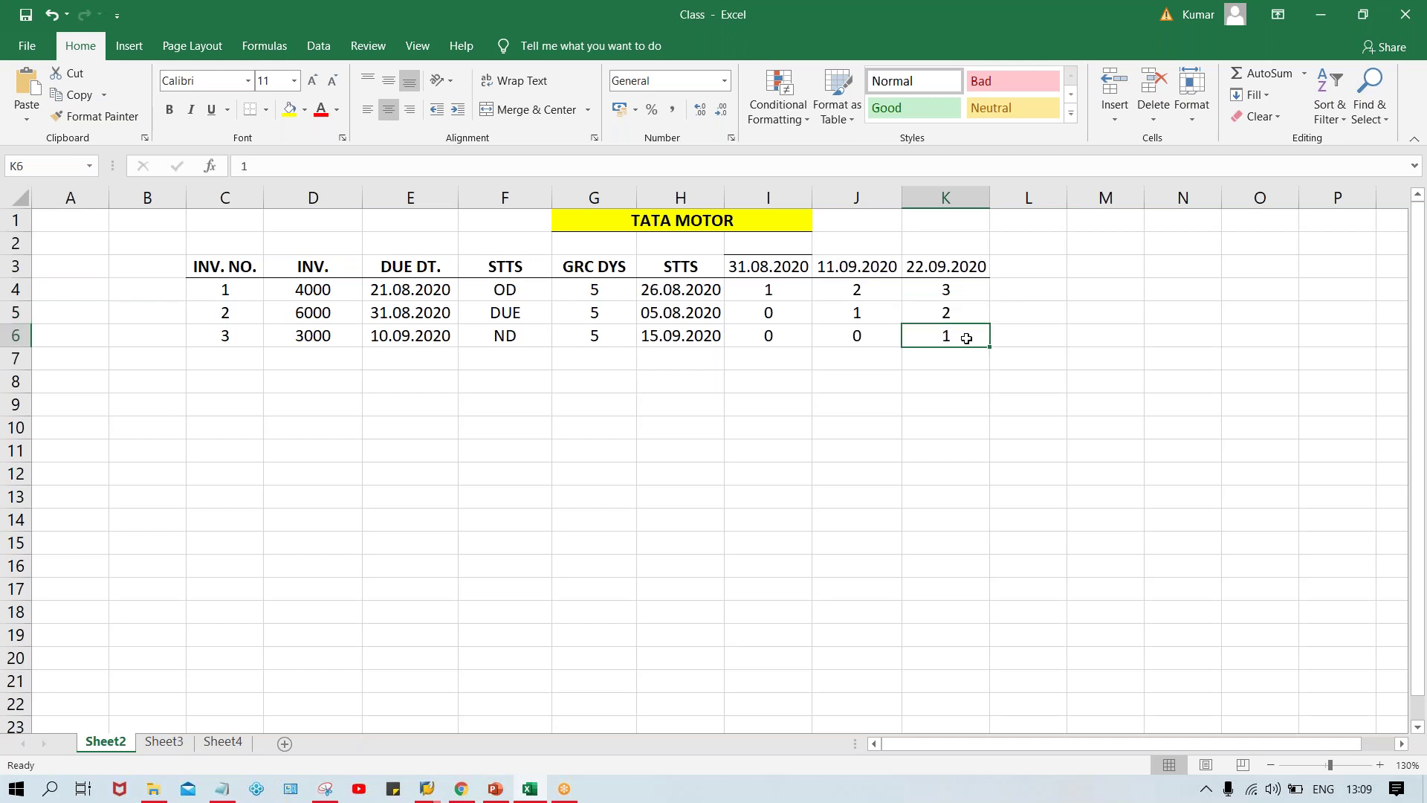
click(963, 295)
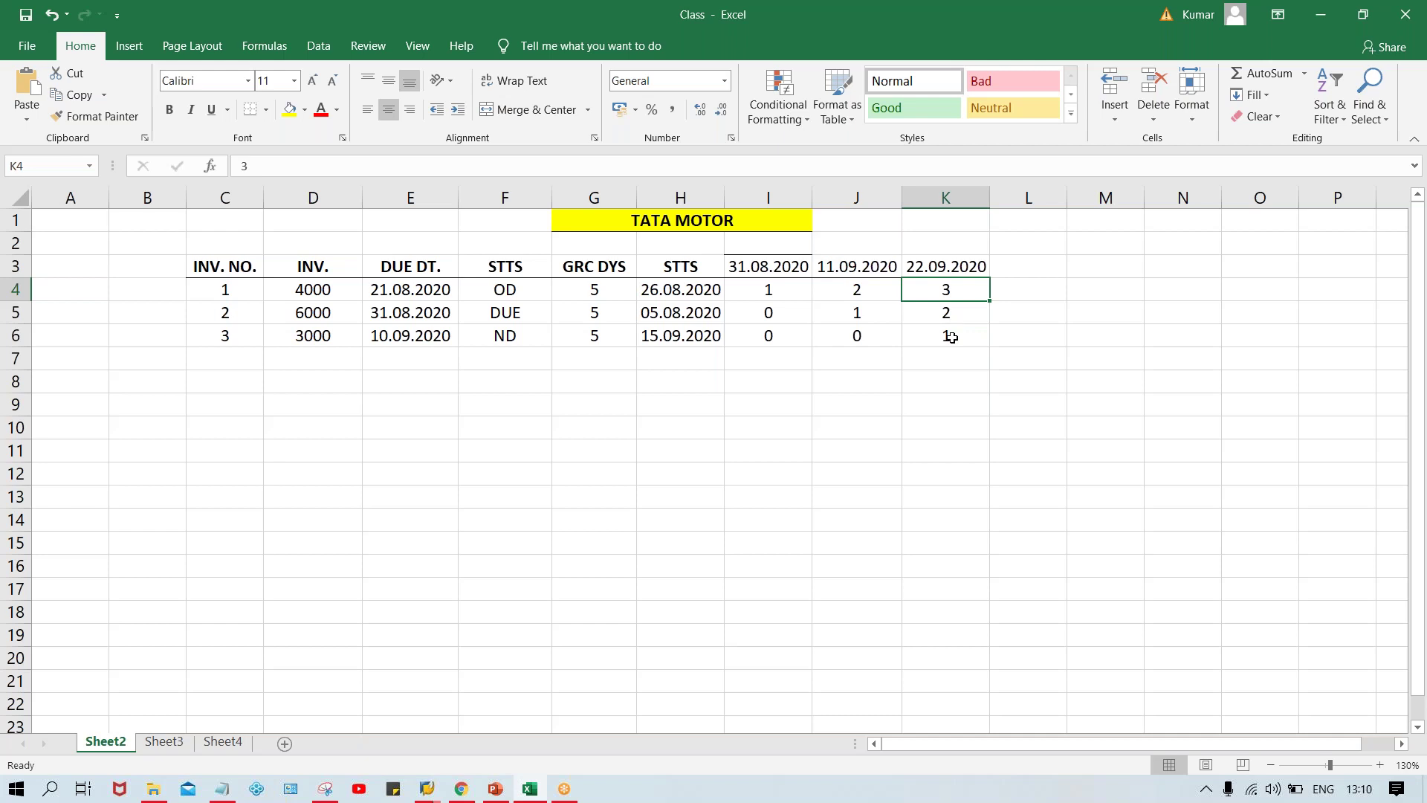
click(894, 375)
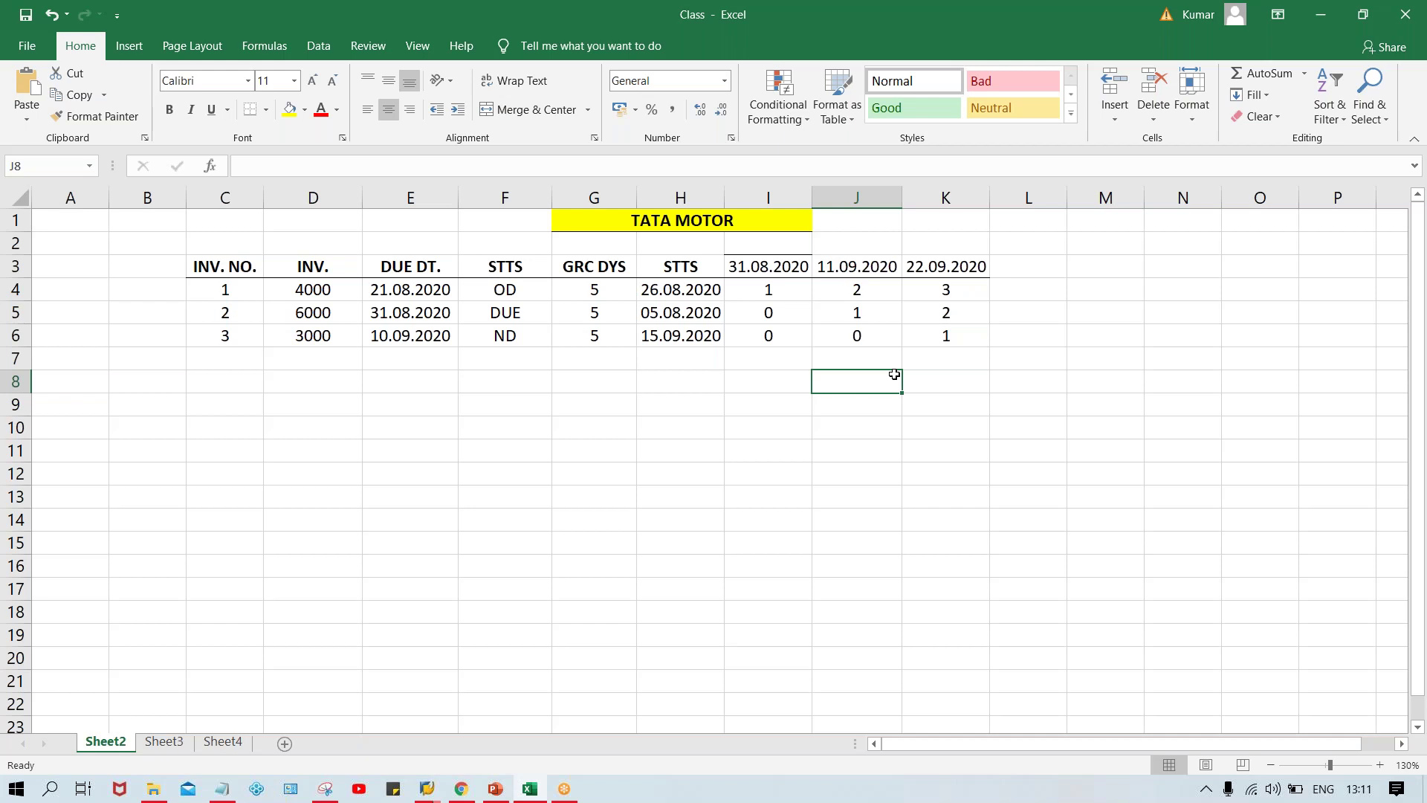
drag(941, 269, 948, 340)
click(936, 288)
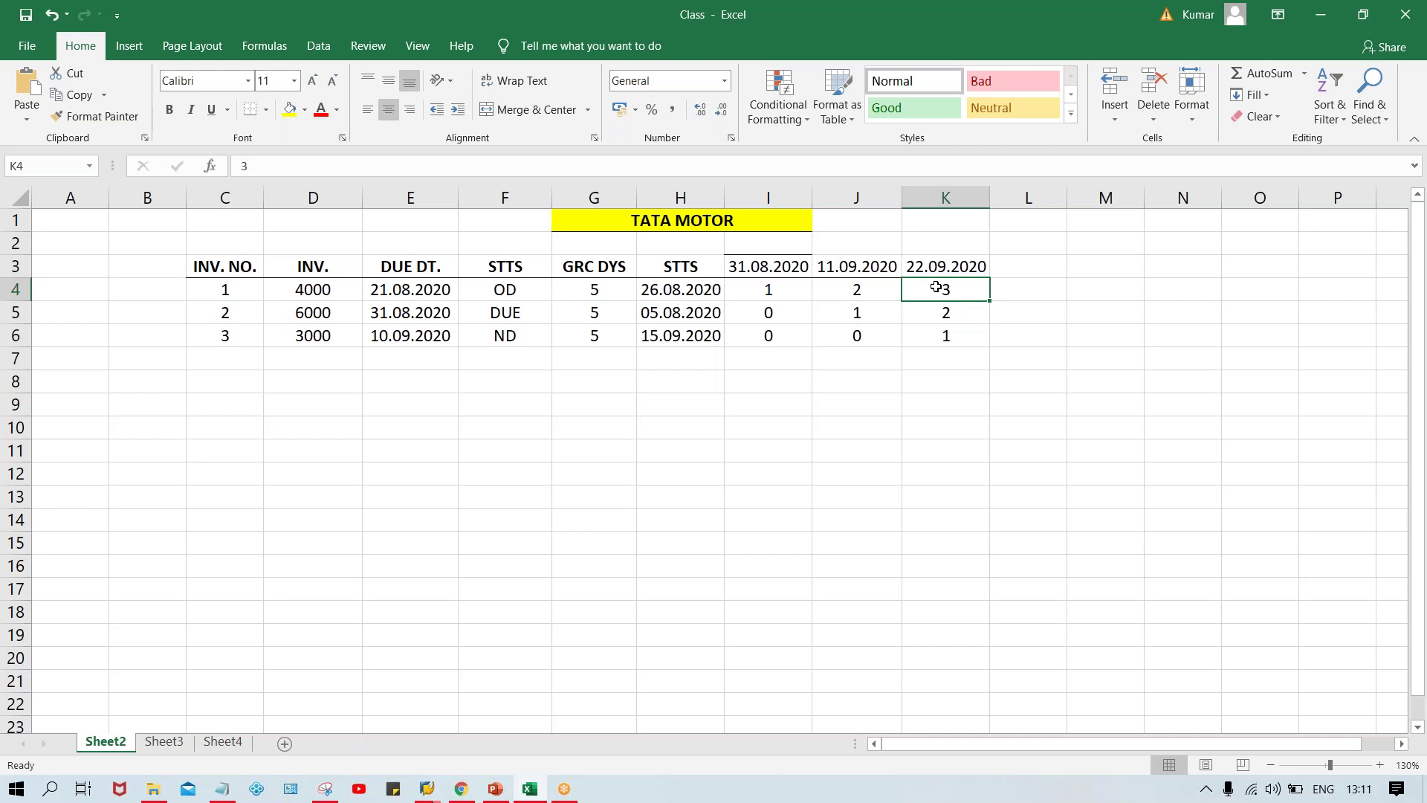
drag(933, 268, 946, 341)
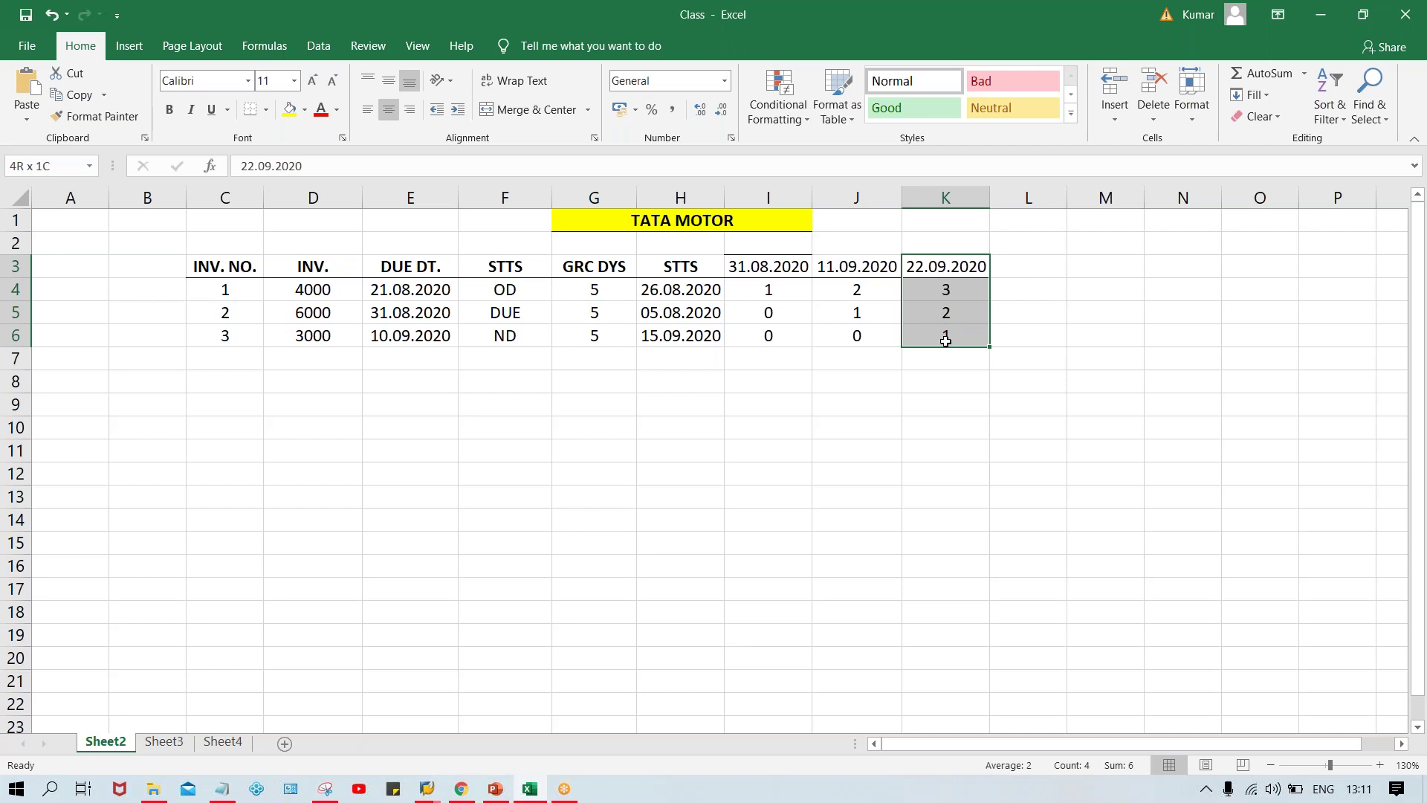
click(927, 271)
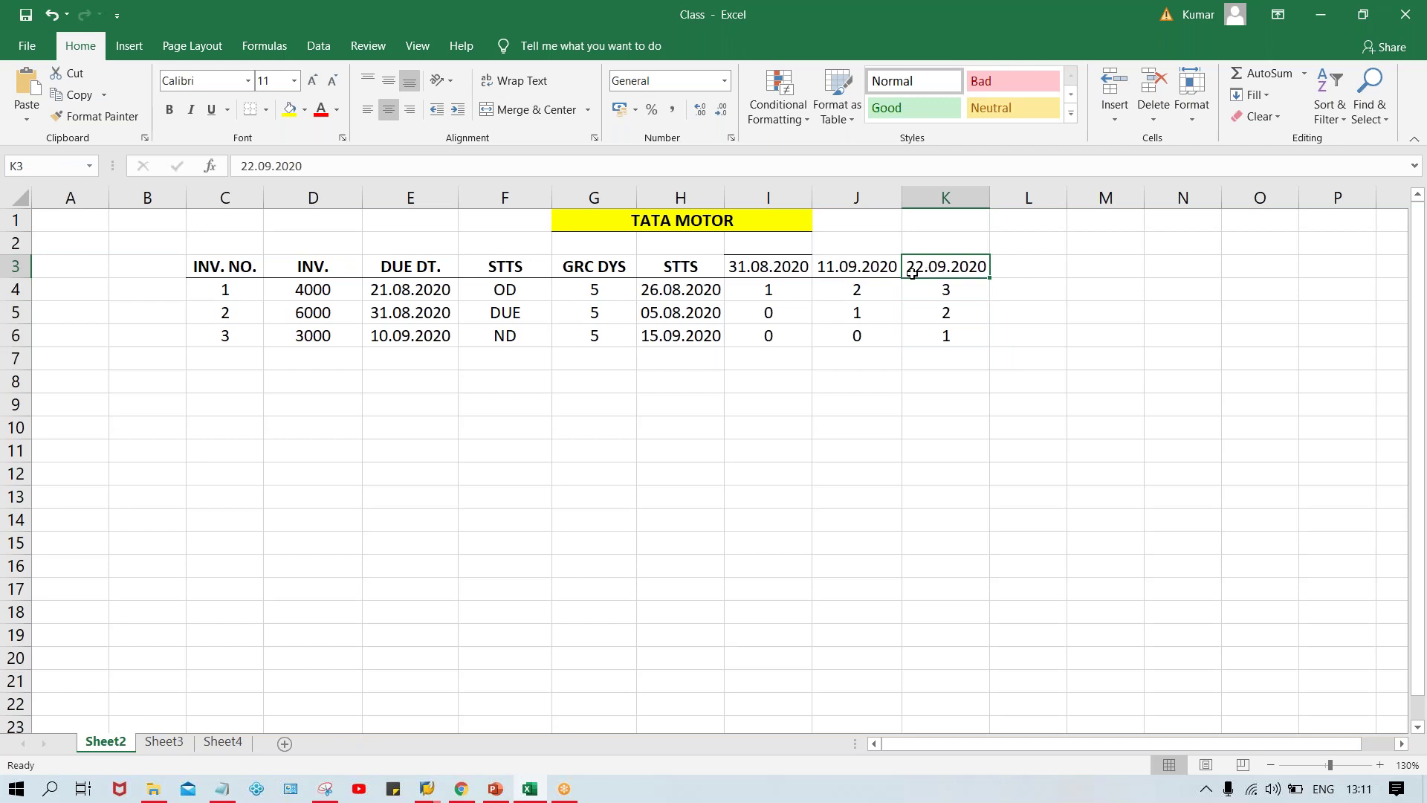
click(746, 272)
click(832, 272)
click(759, 265)
click(761, 244)
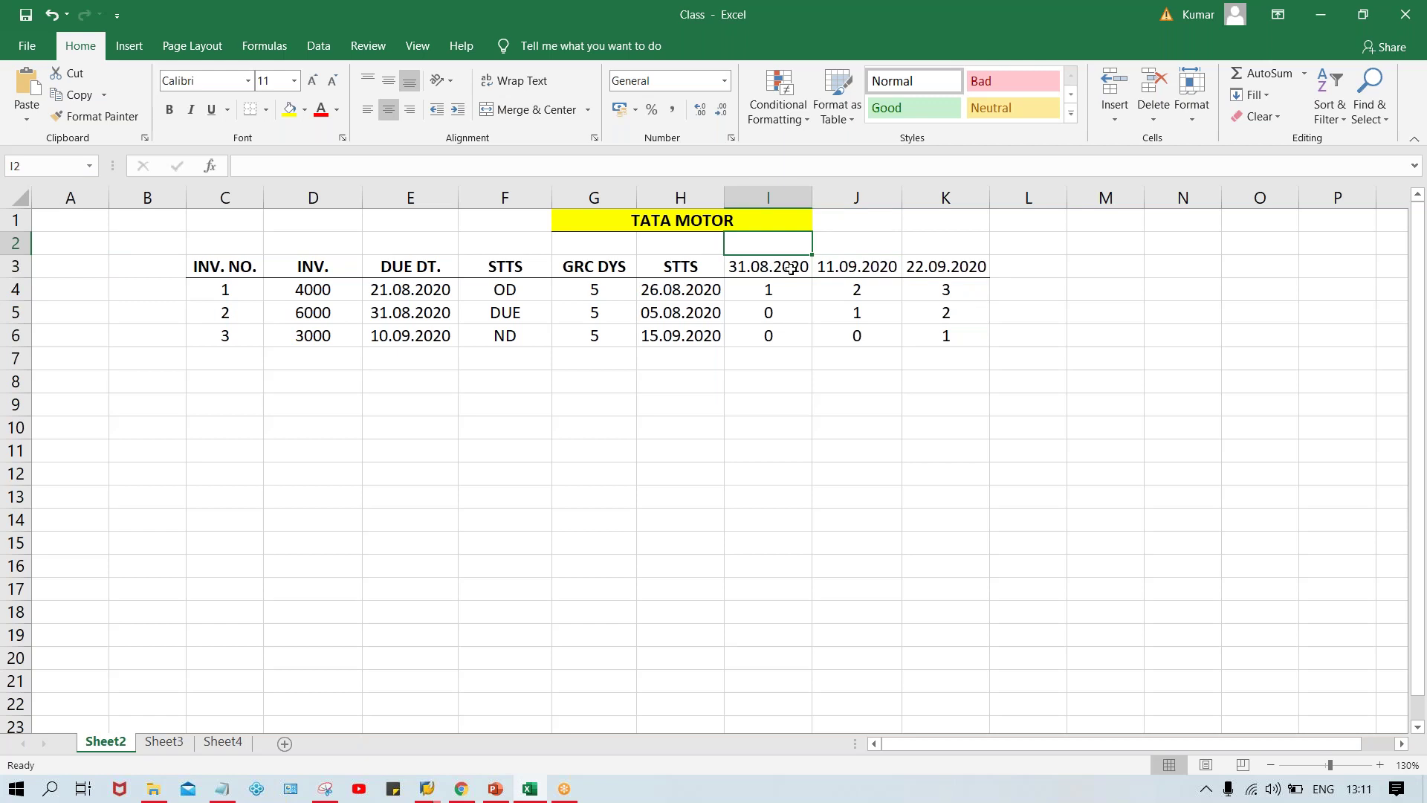
click(847, 245)
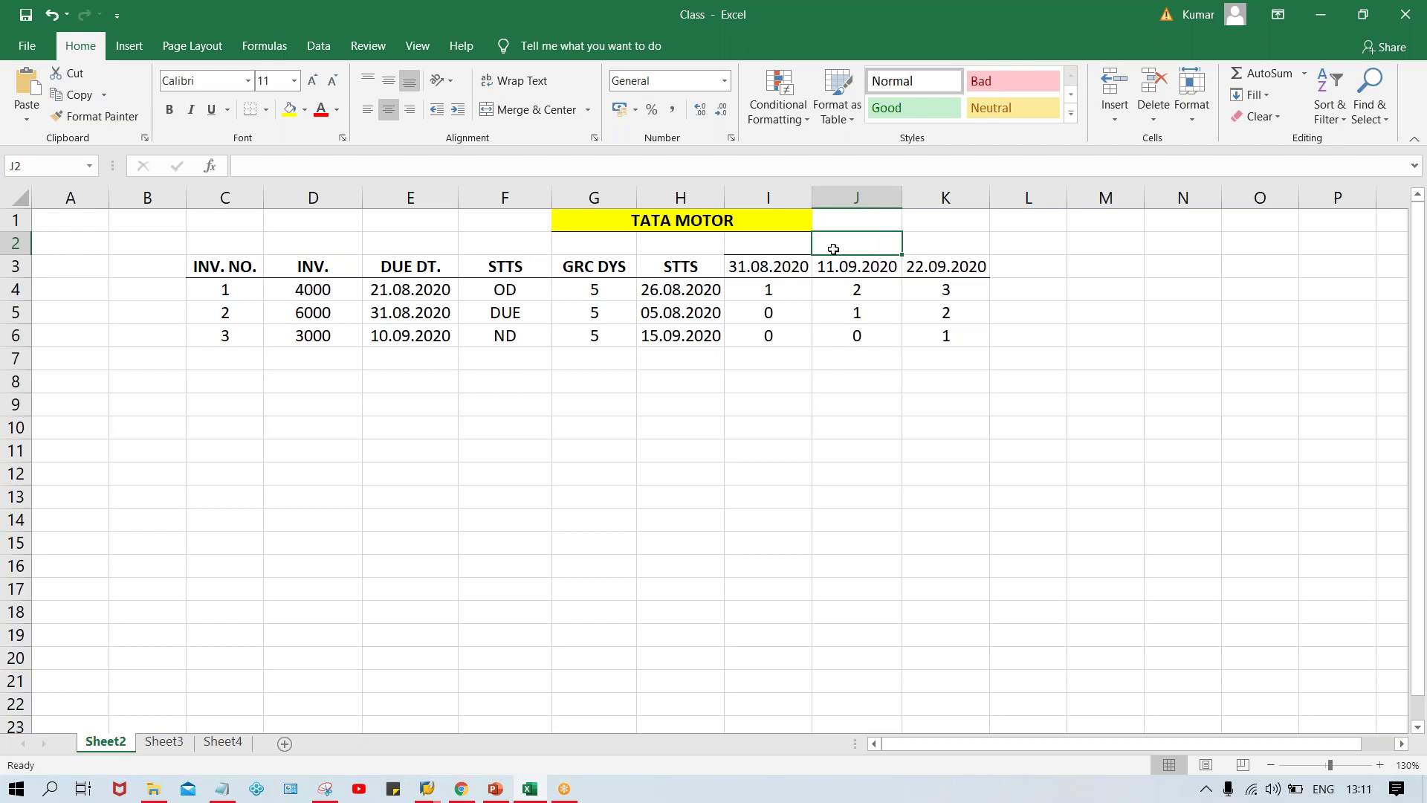
click(922, 248)
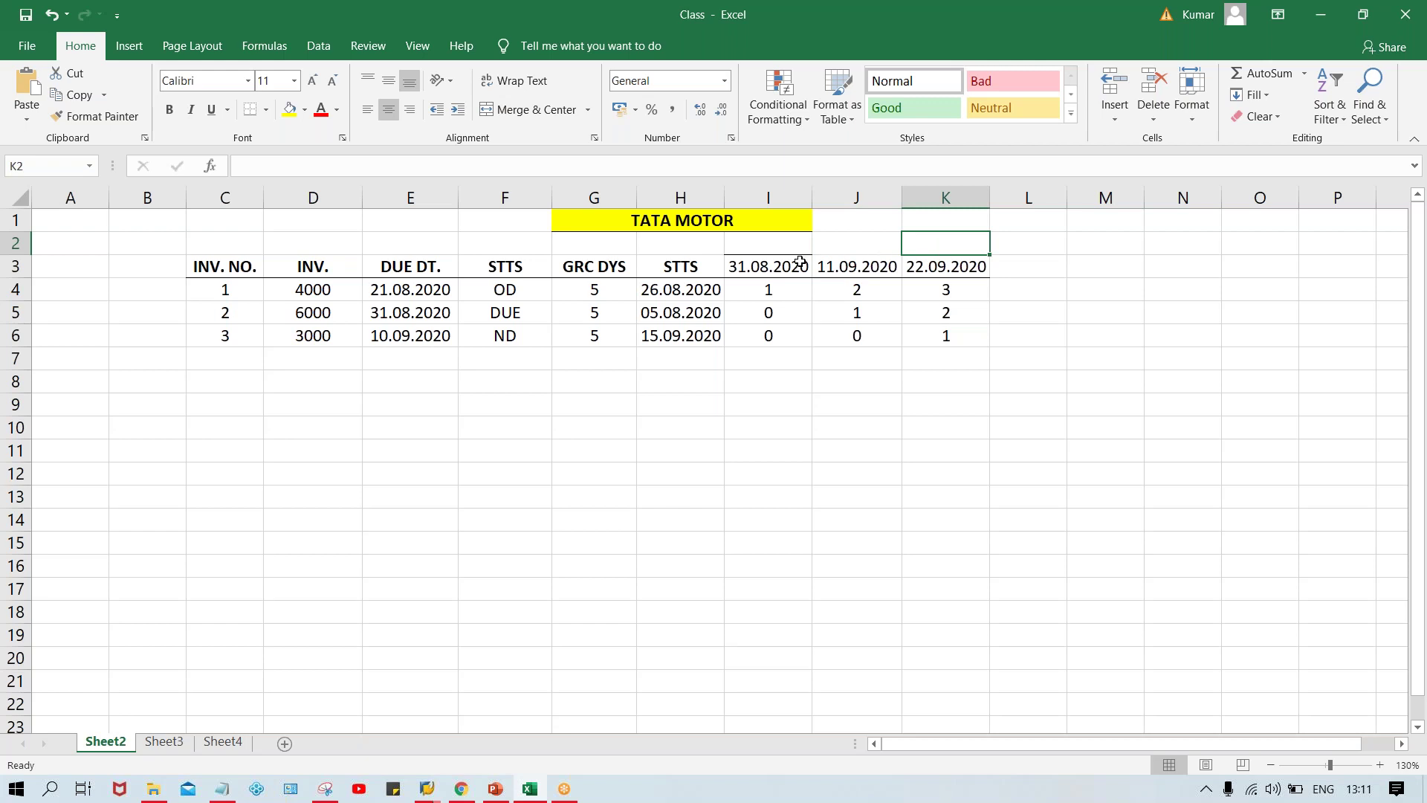
click(773, 244)
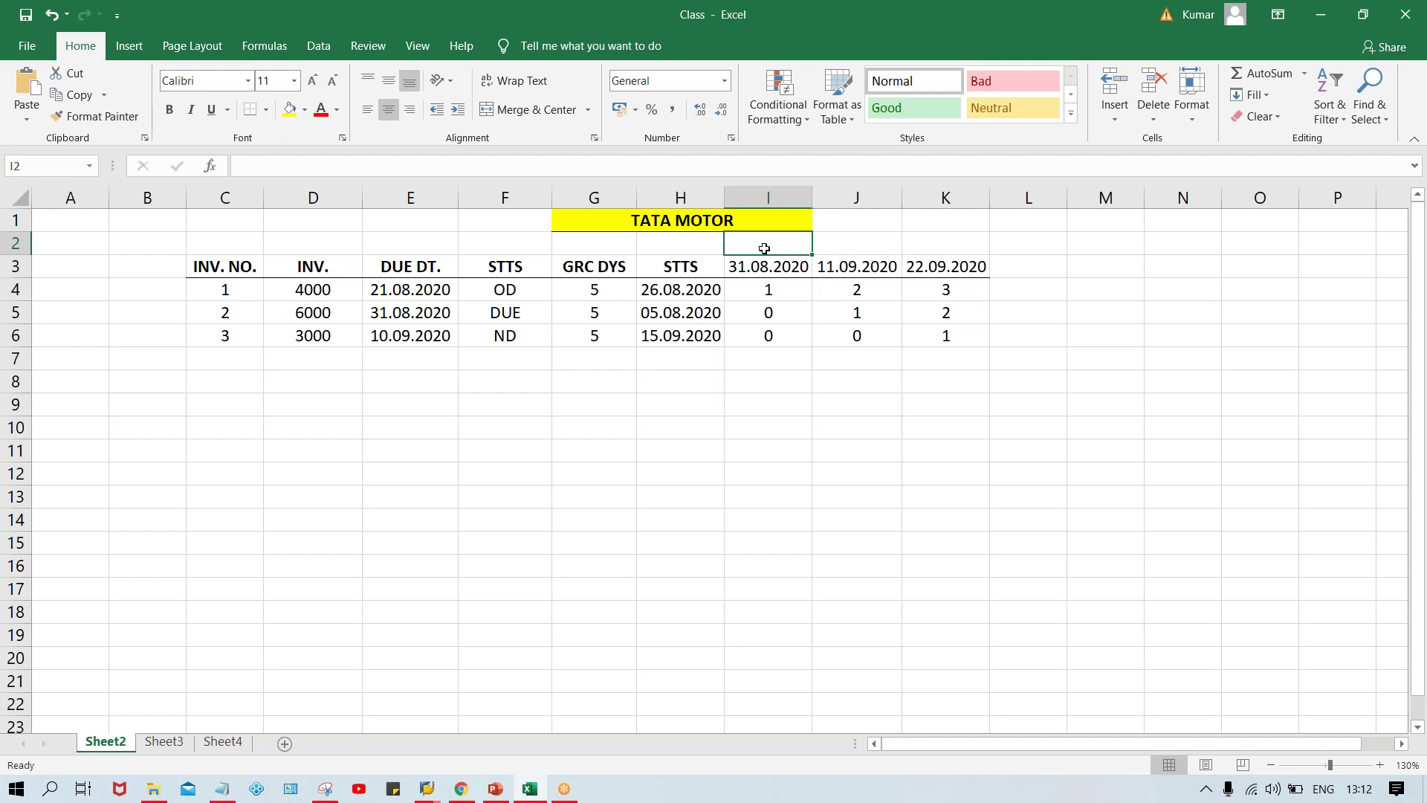
Enter 20.12.2020 in I2, 2.01.2021 in J2 and 13.01.2020 in K2.
text(20)
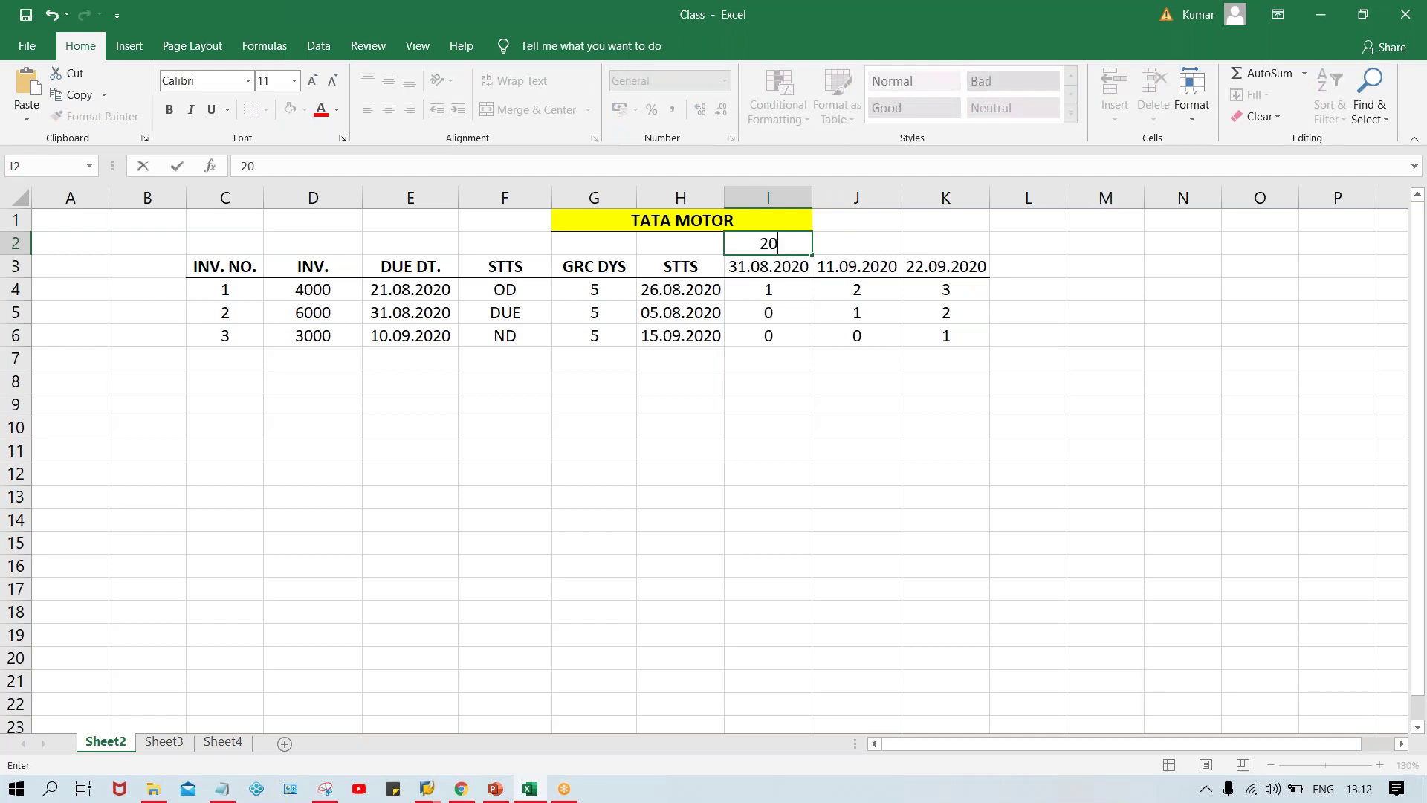
text(.12.2020)
click(851, 240)
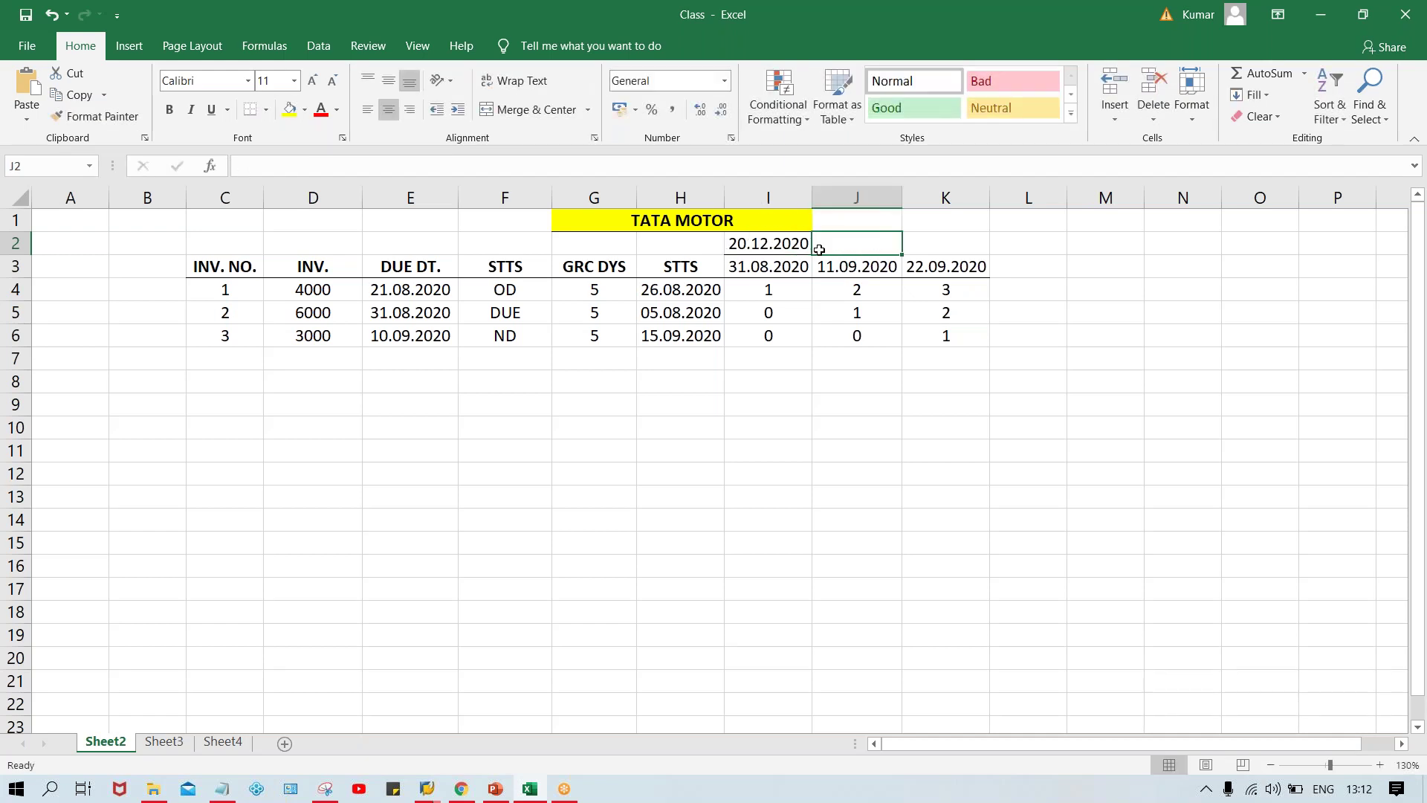
click(770, 246)
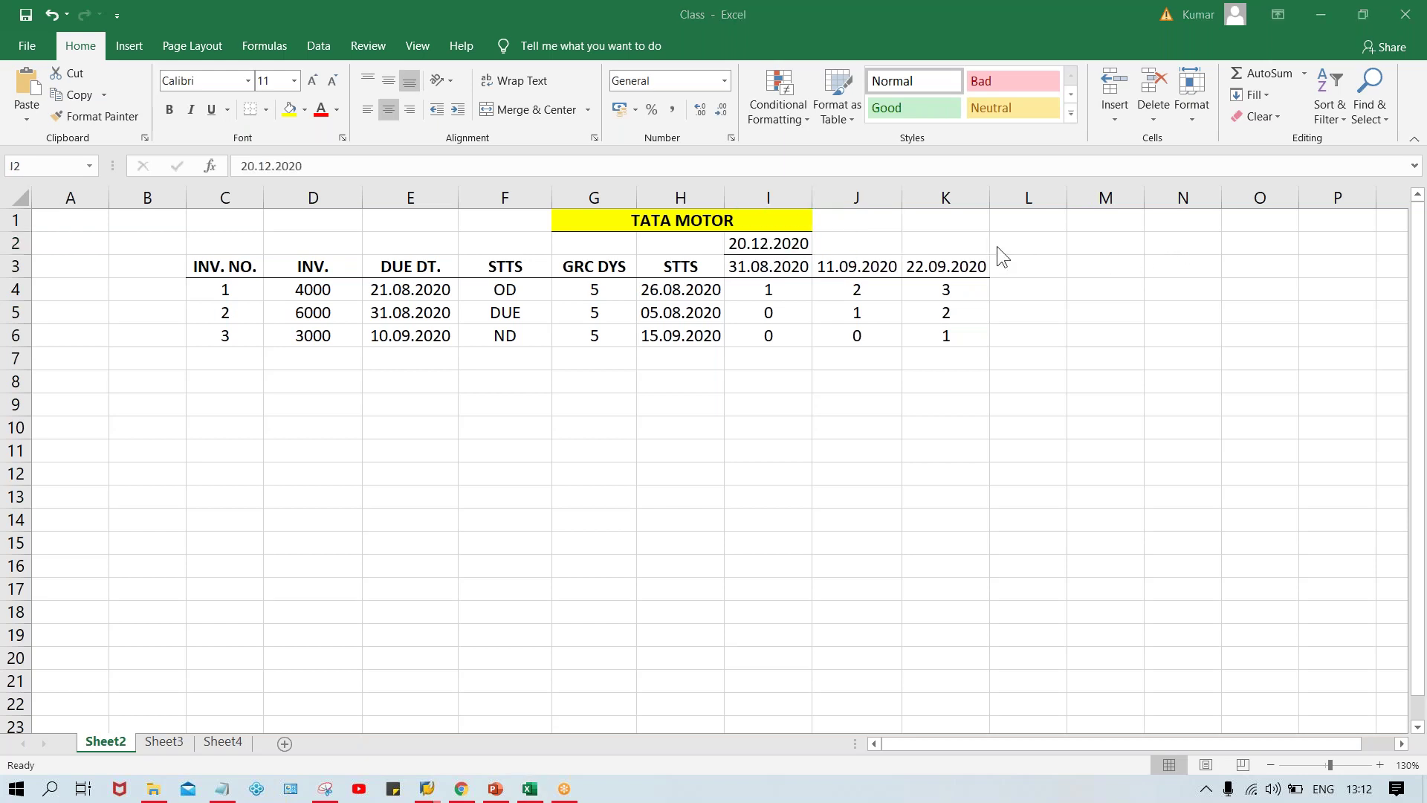
click(840, 241)
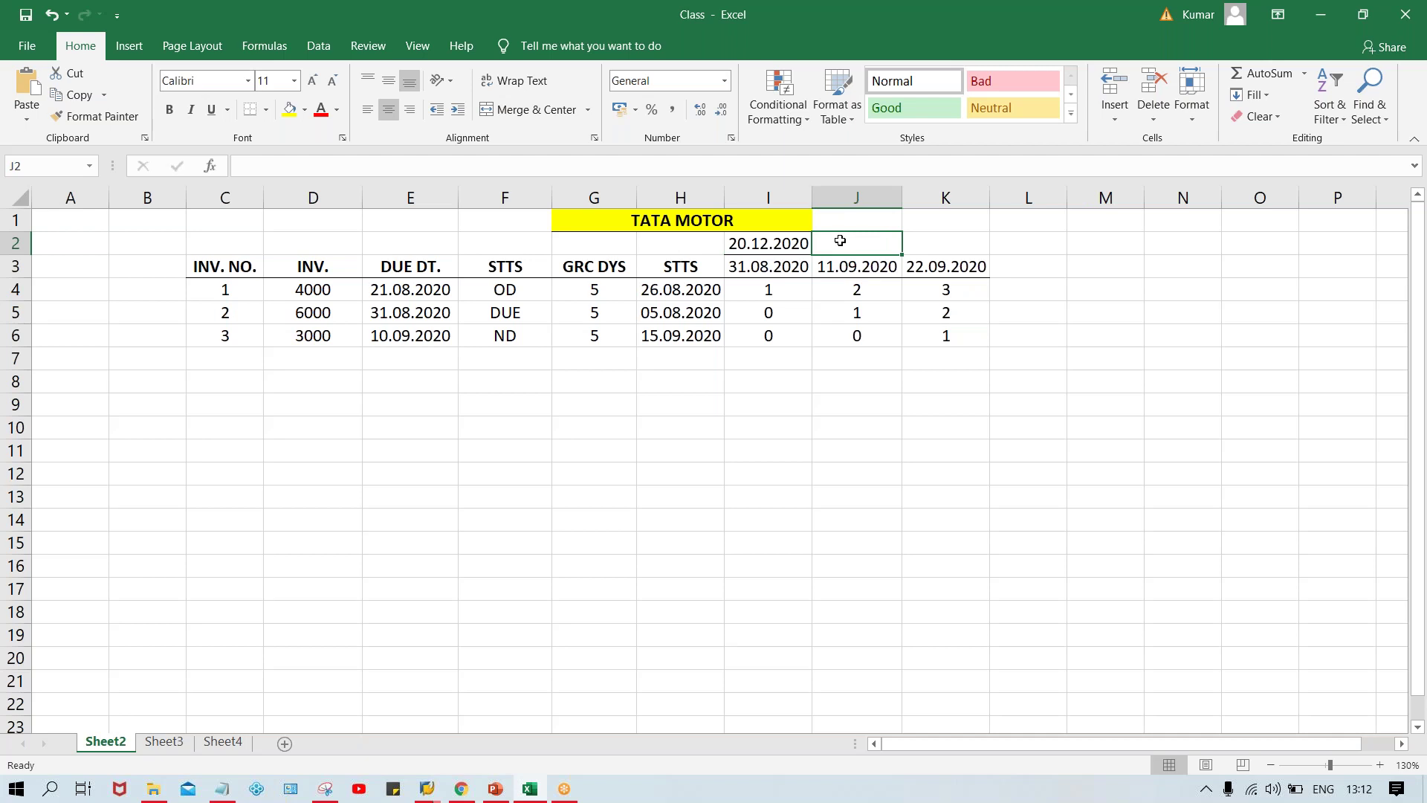
text(2.01)
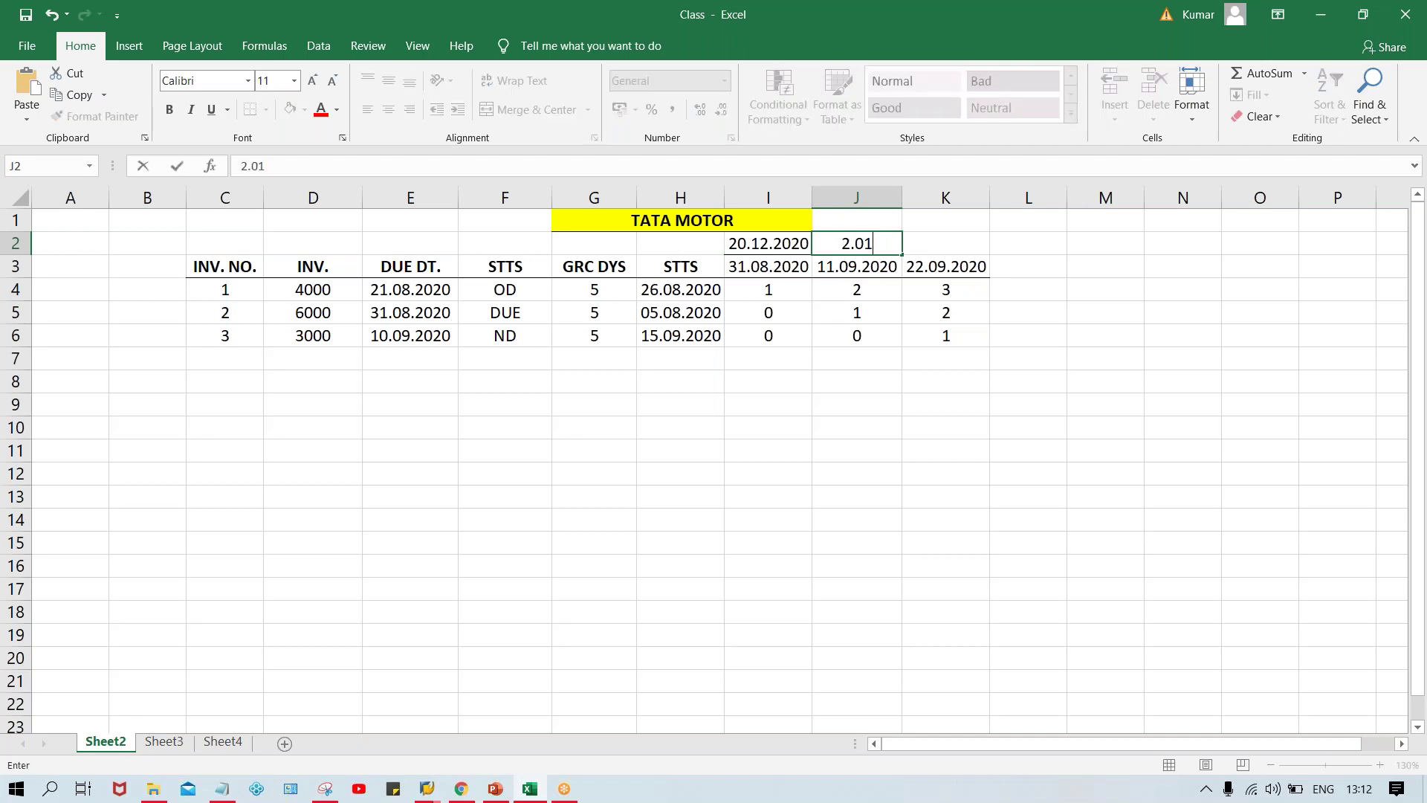
text(.2021)
key(Return)
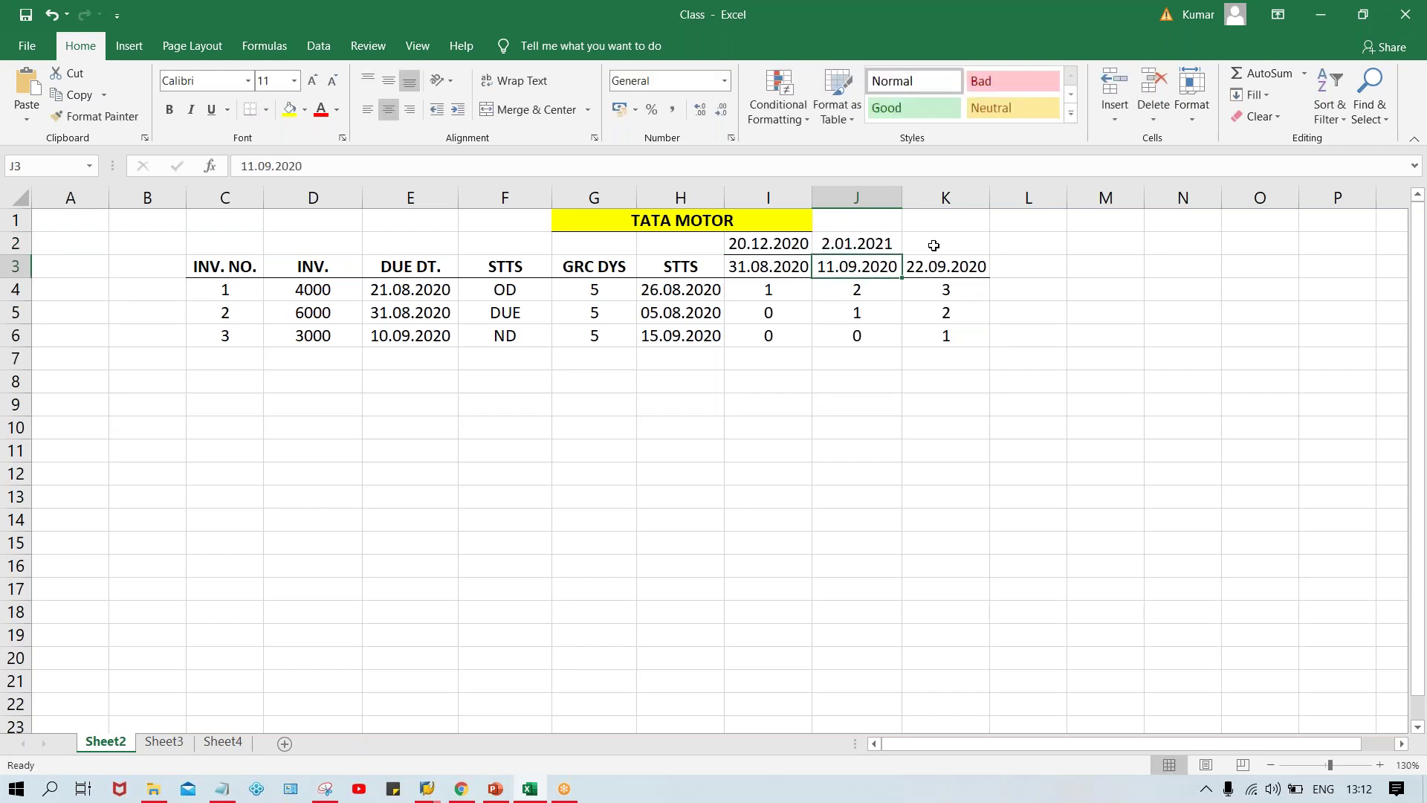
click(945, 245)
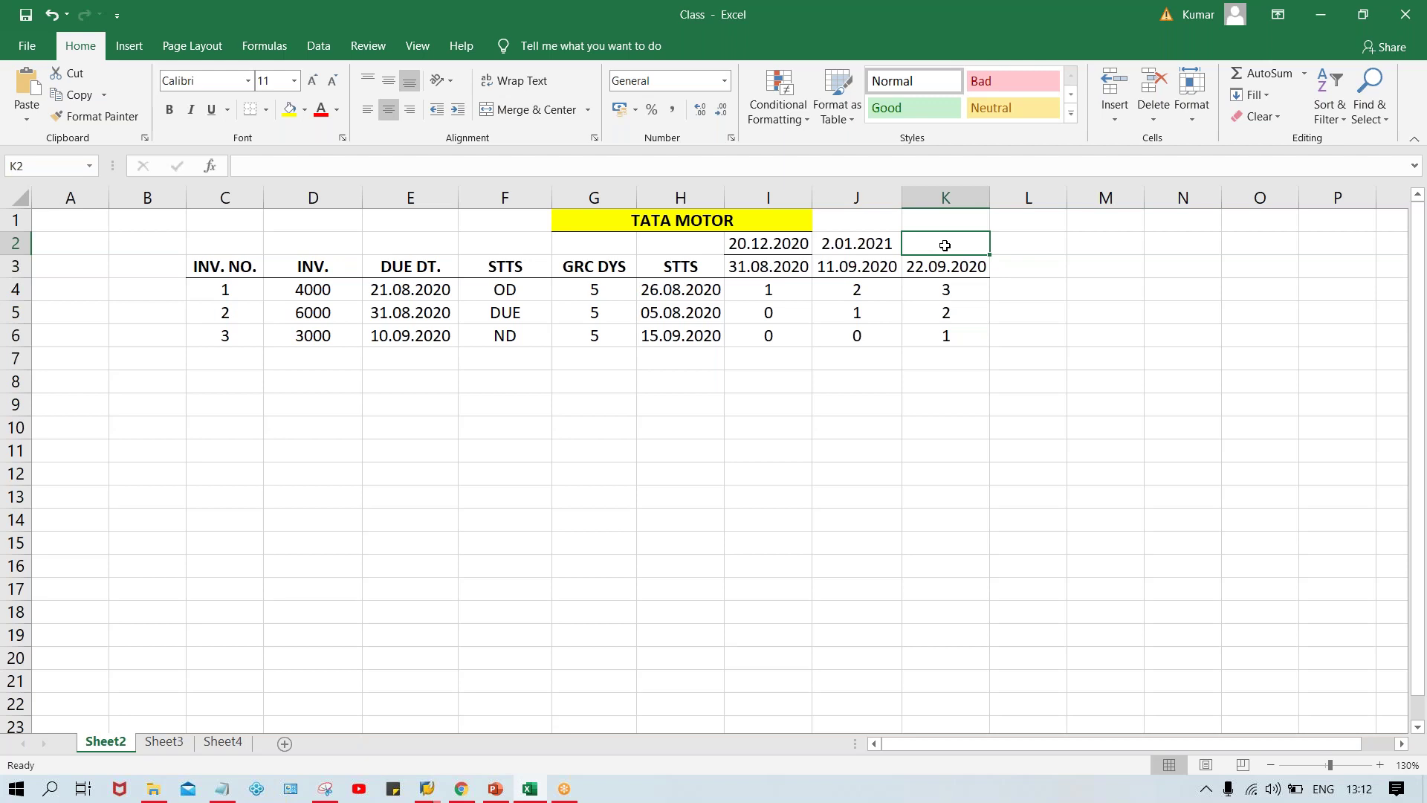
text(13.0)
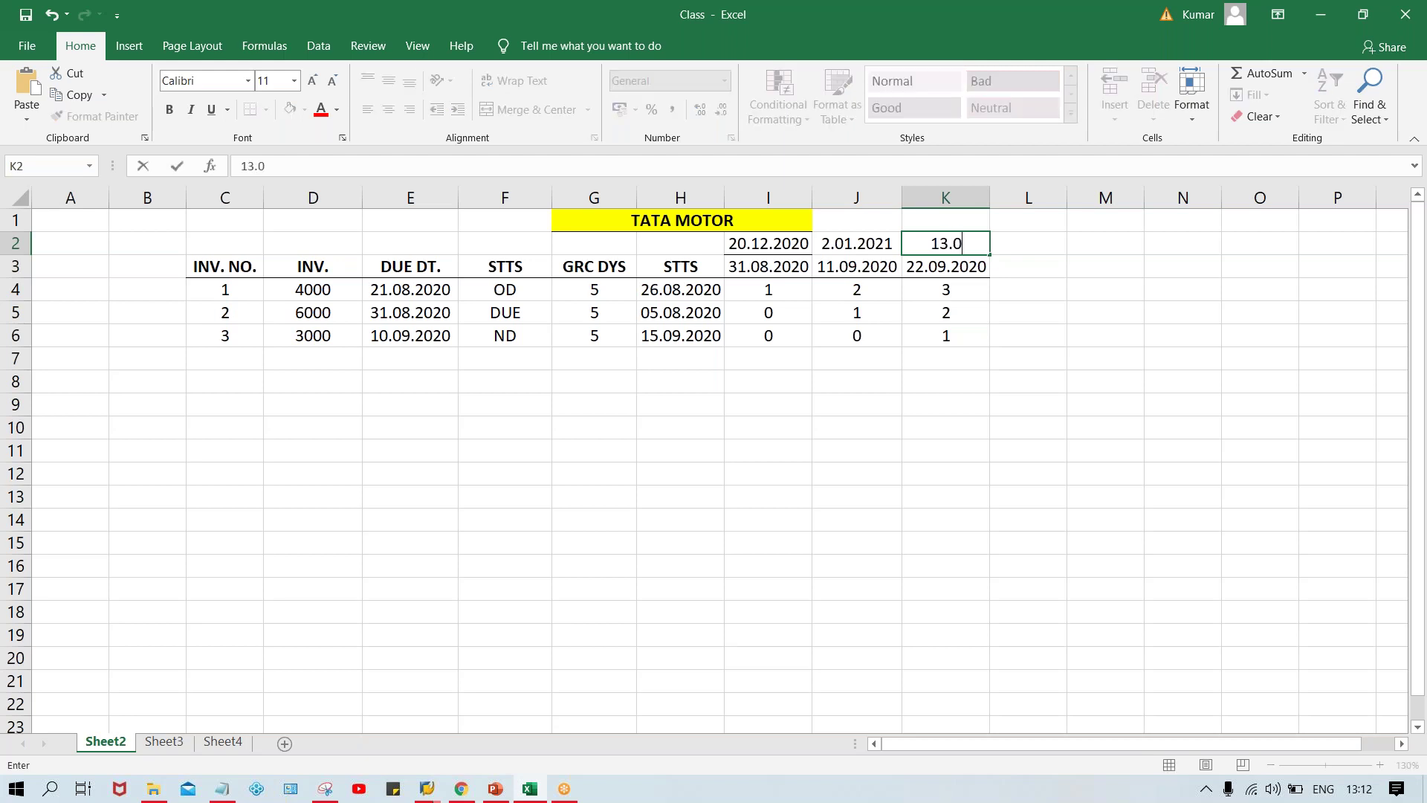
text(1.2020)
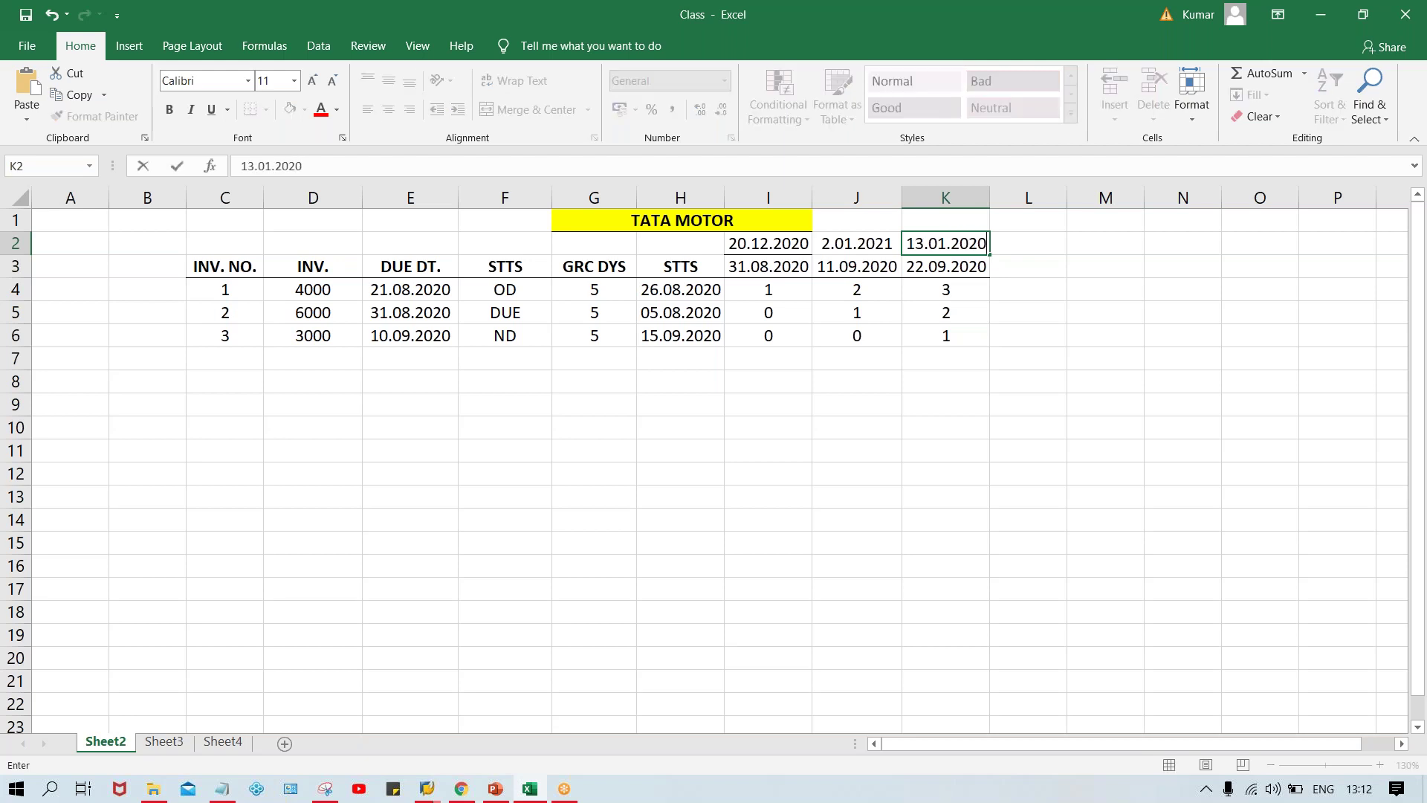
click(947, 286)
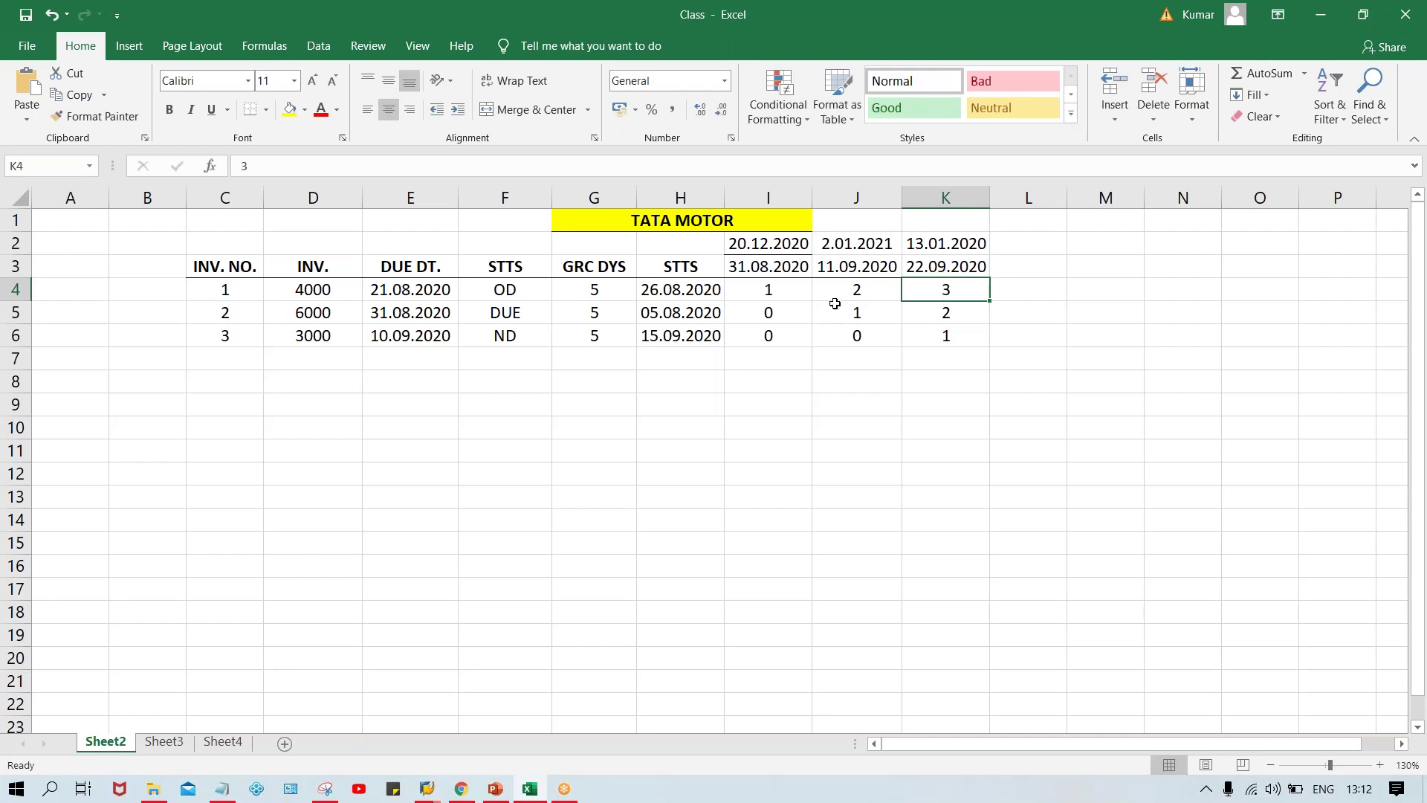